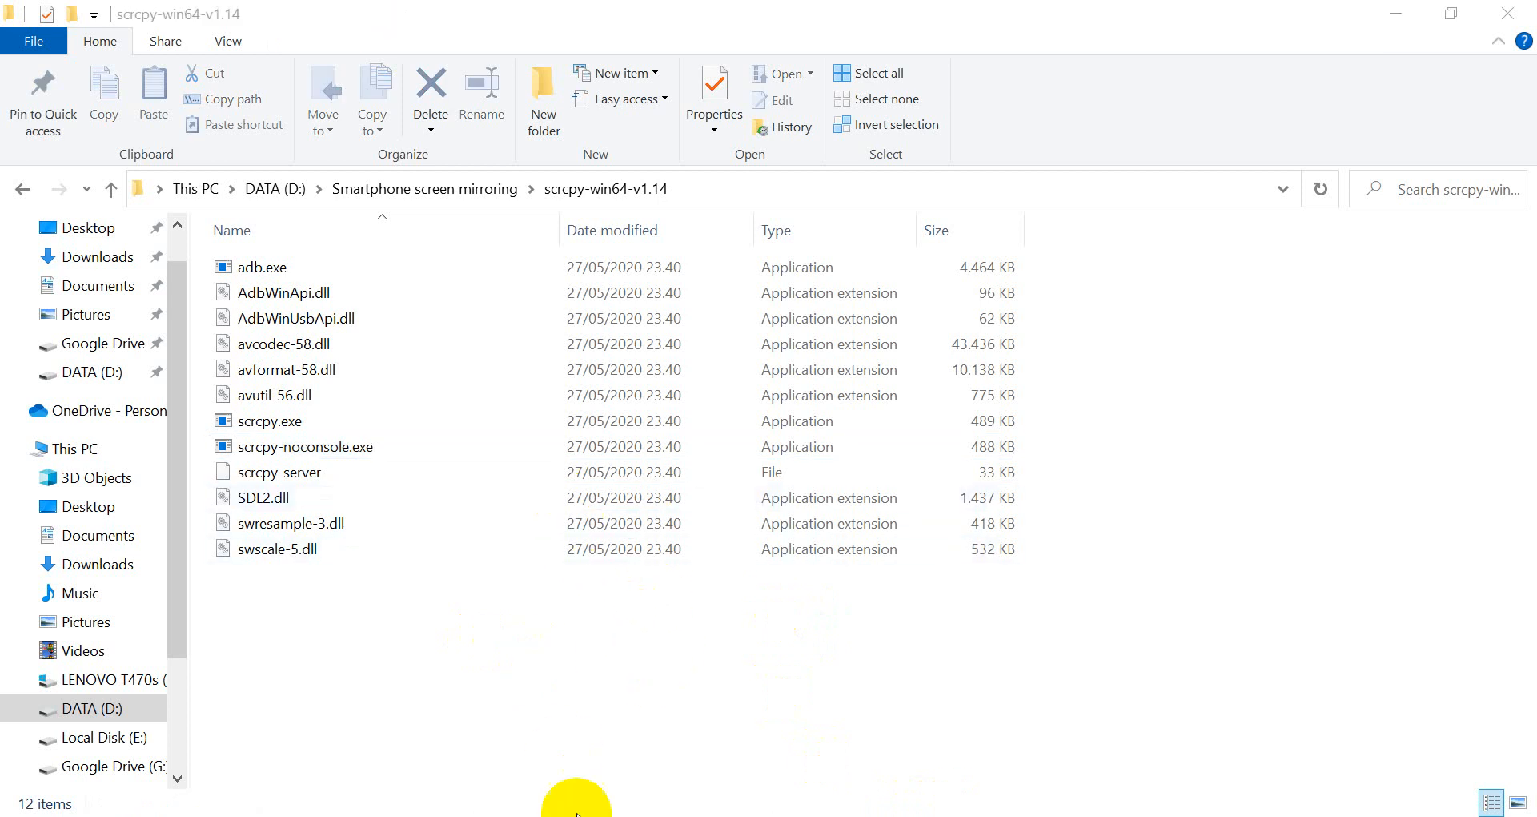
View Ethernet's connection details: IPv4 172.20.70.100, mask 255.255.255.128, gateway 172.20.70.1.
click(552, 816)
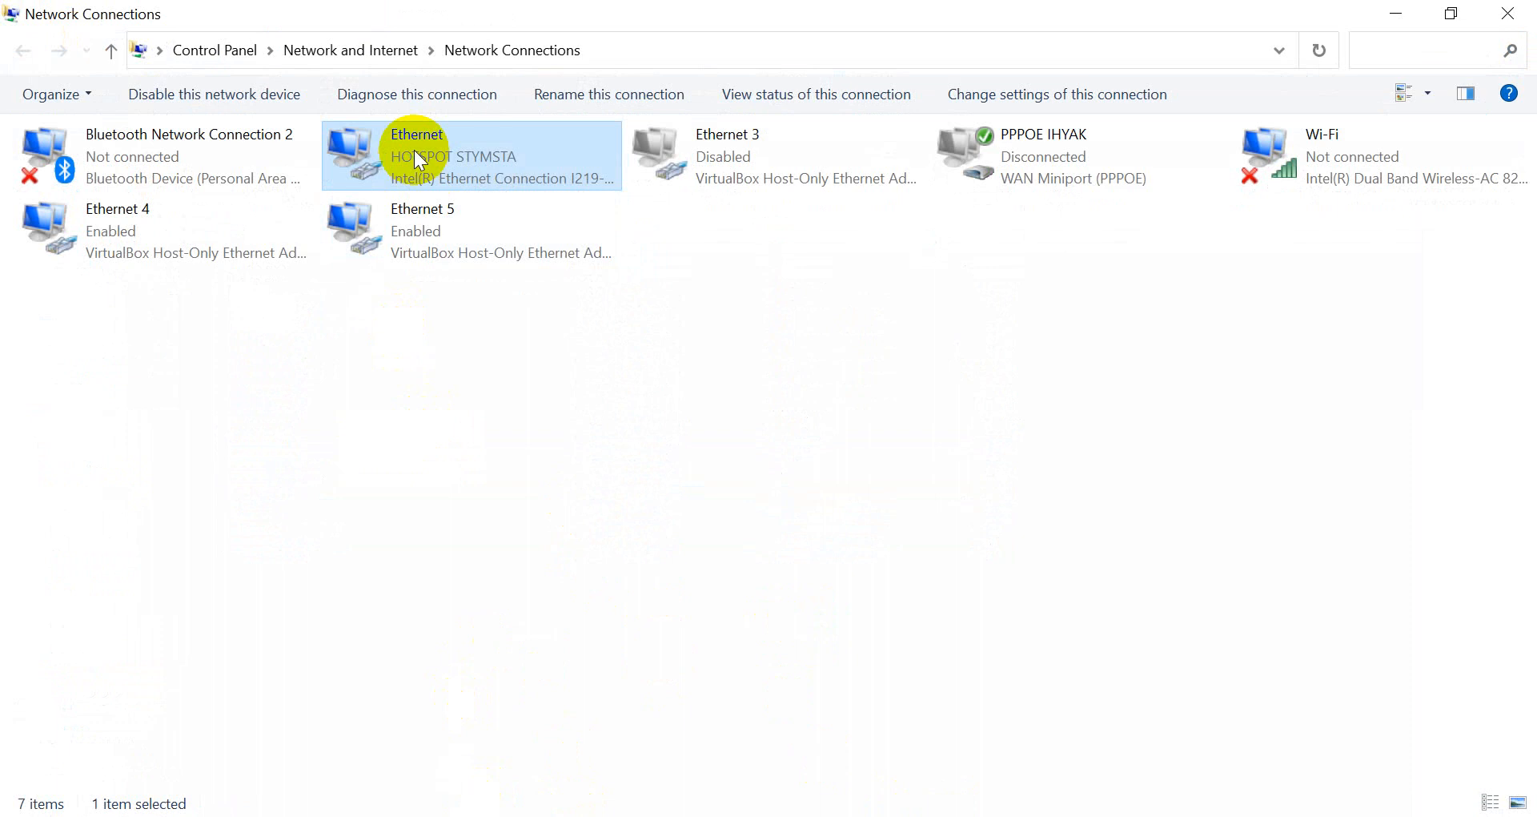
right_click(415, 150)
click(453, 205)
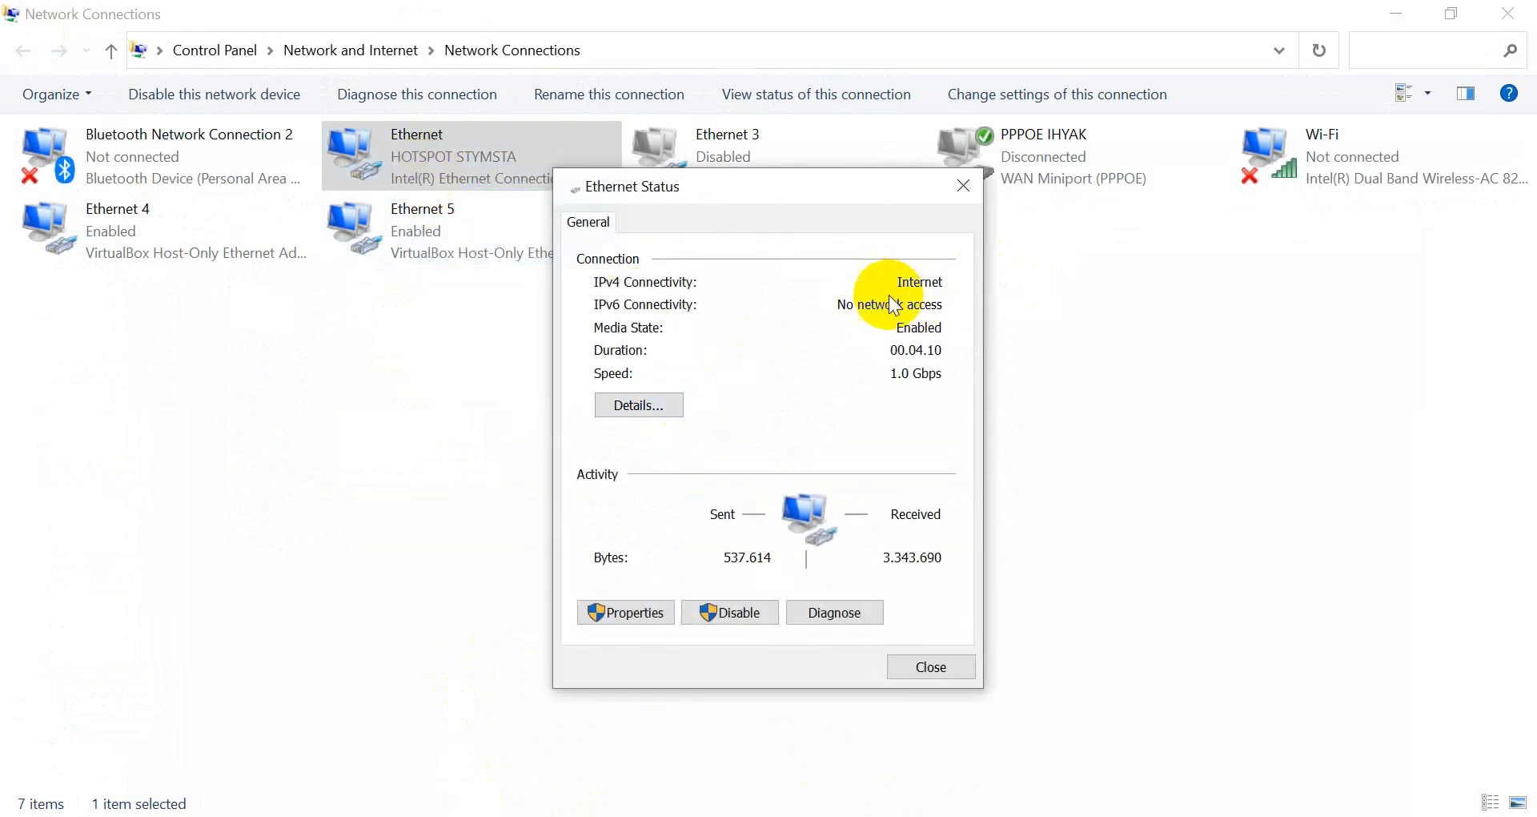
click(663, 405)
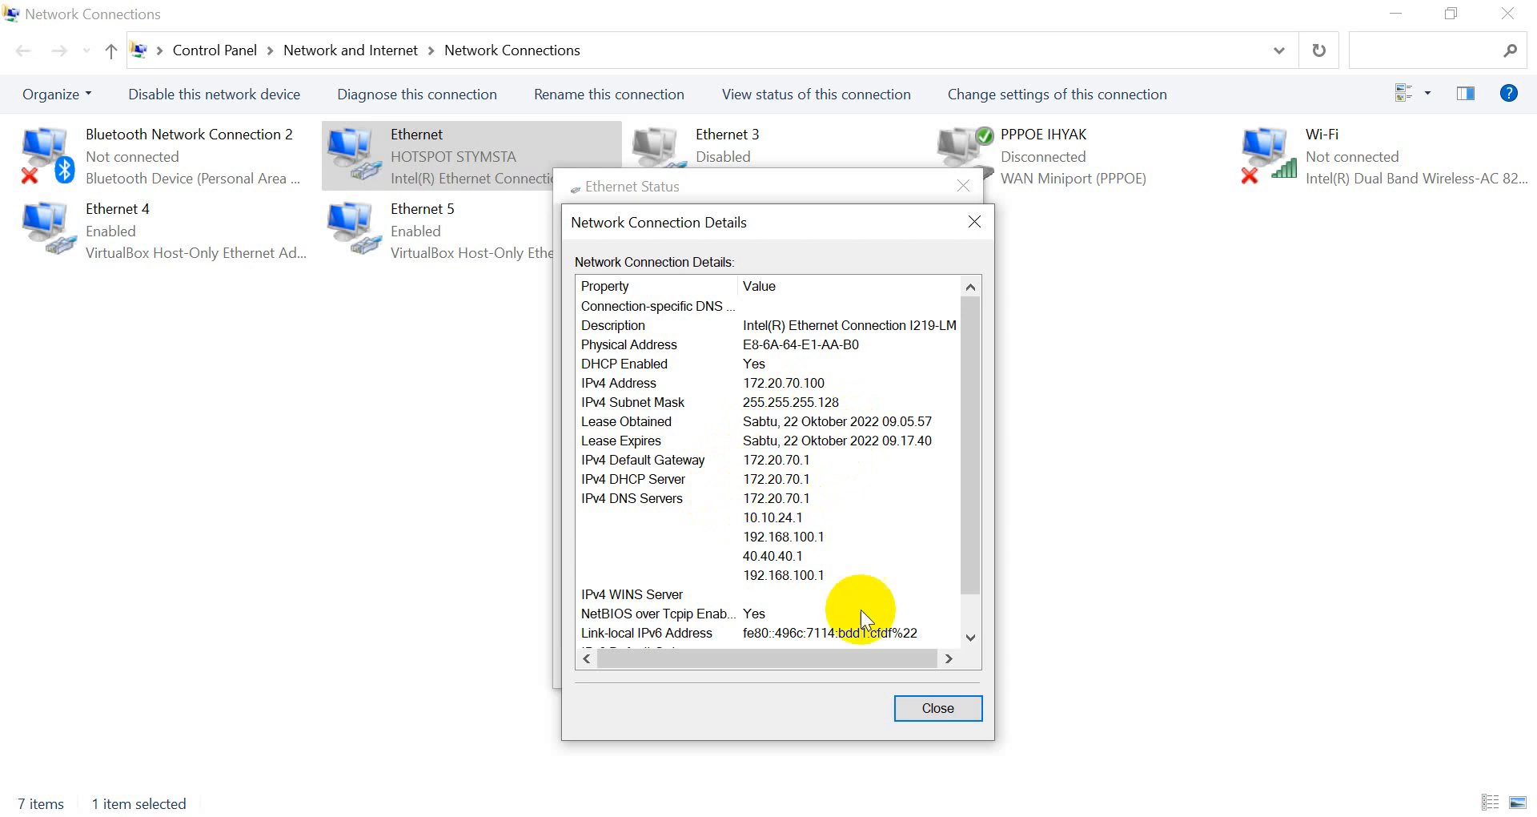
Switch Ethernet's IPv4 to static address 172.20.70.100 with mask 255.255.255.128.
click(912, 713)
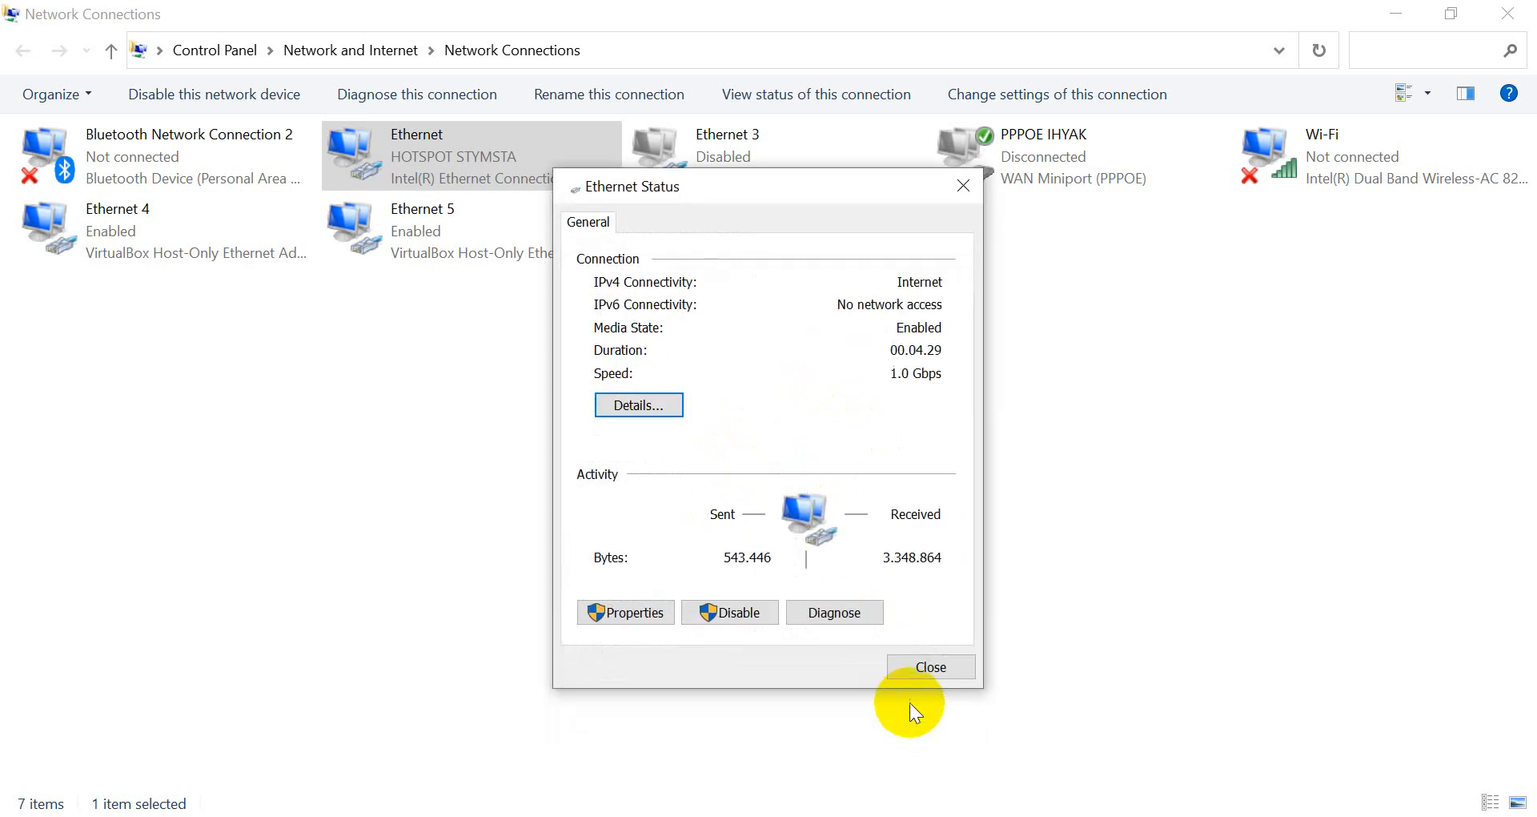
click(910, 676)
right_click(465, 154)
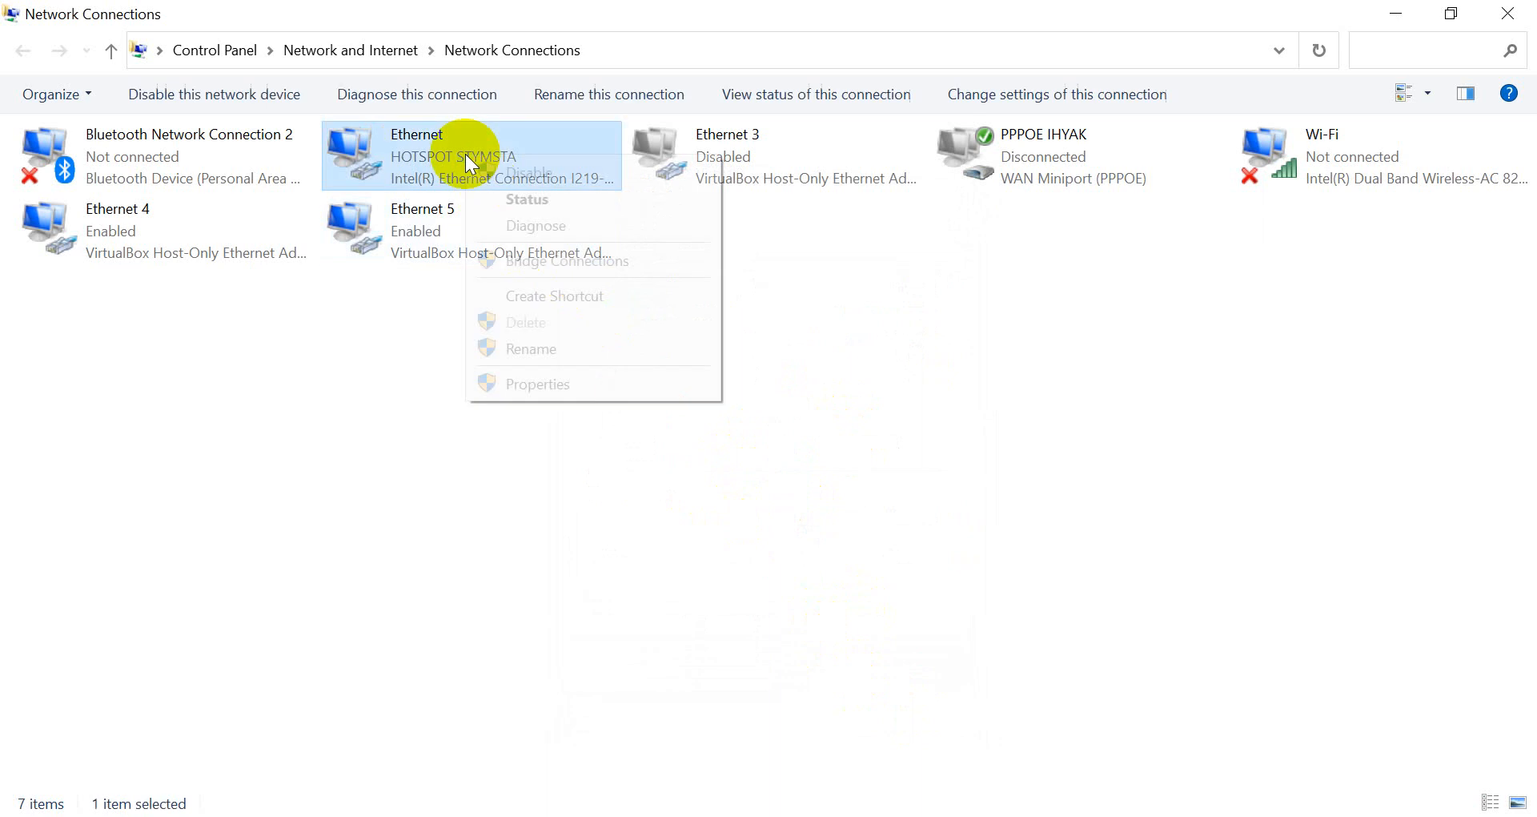
click(605, 381)
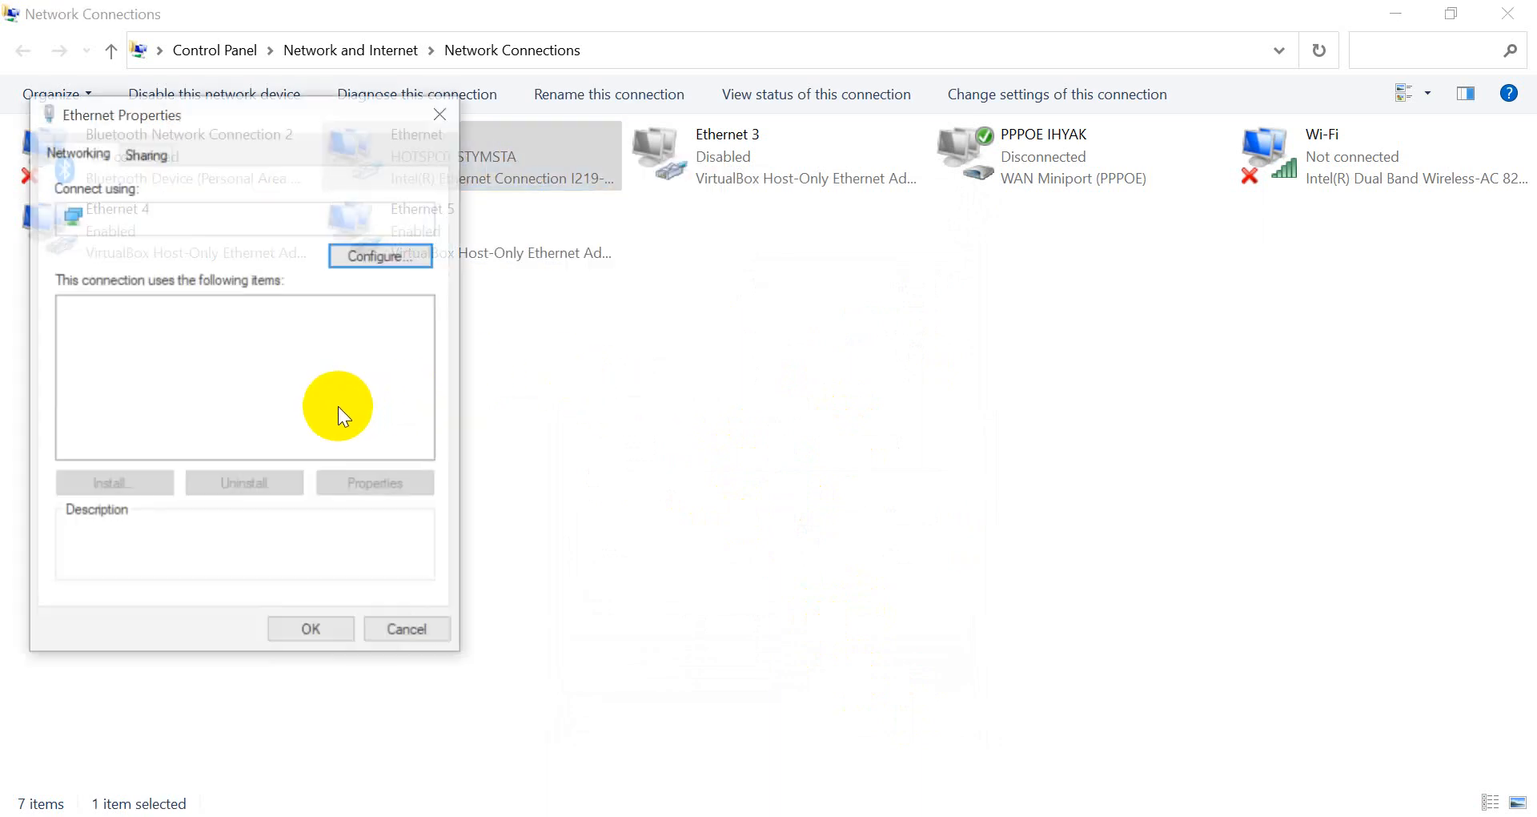
double_click(287, 423)
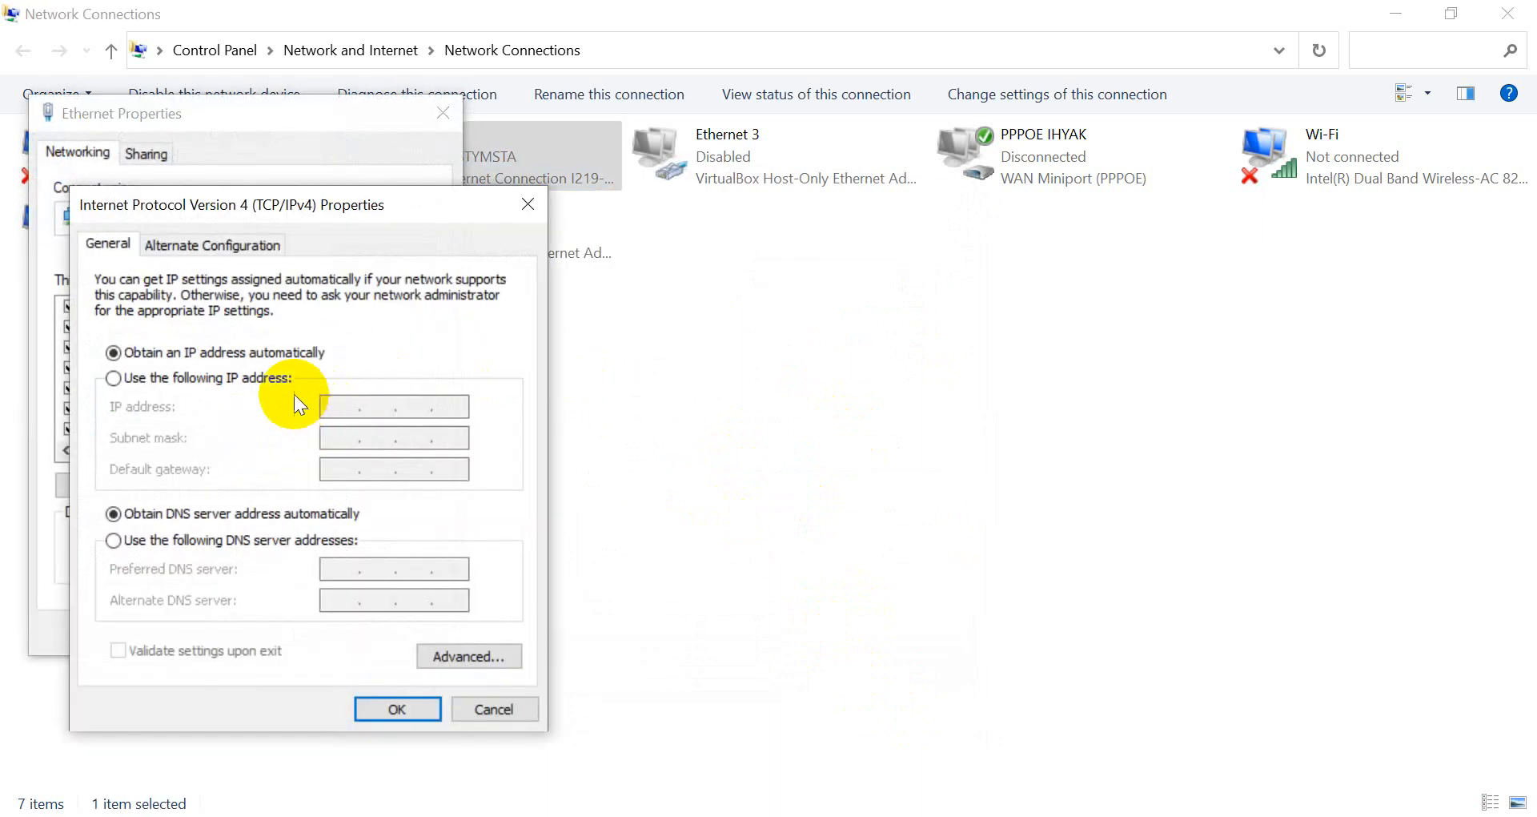
click(290, 380)
click(346, 408)
text(1)
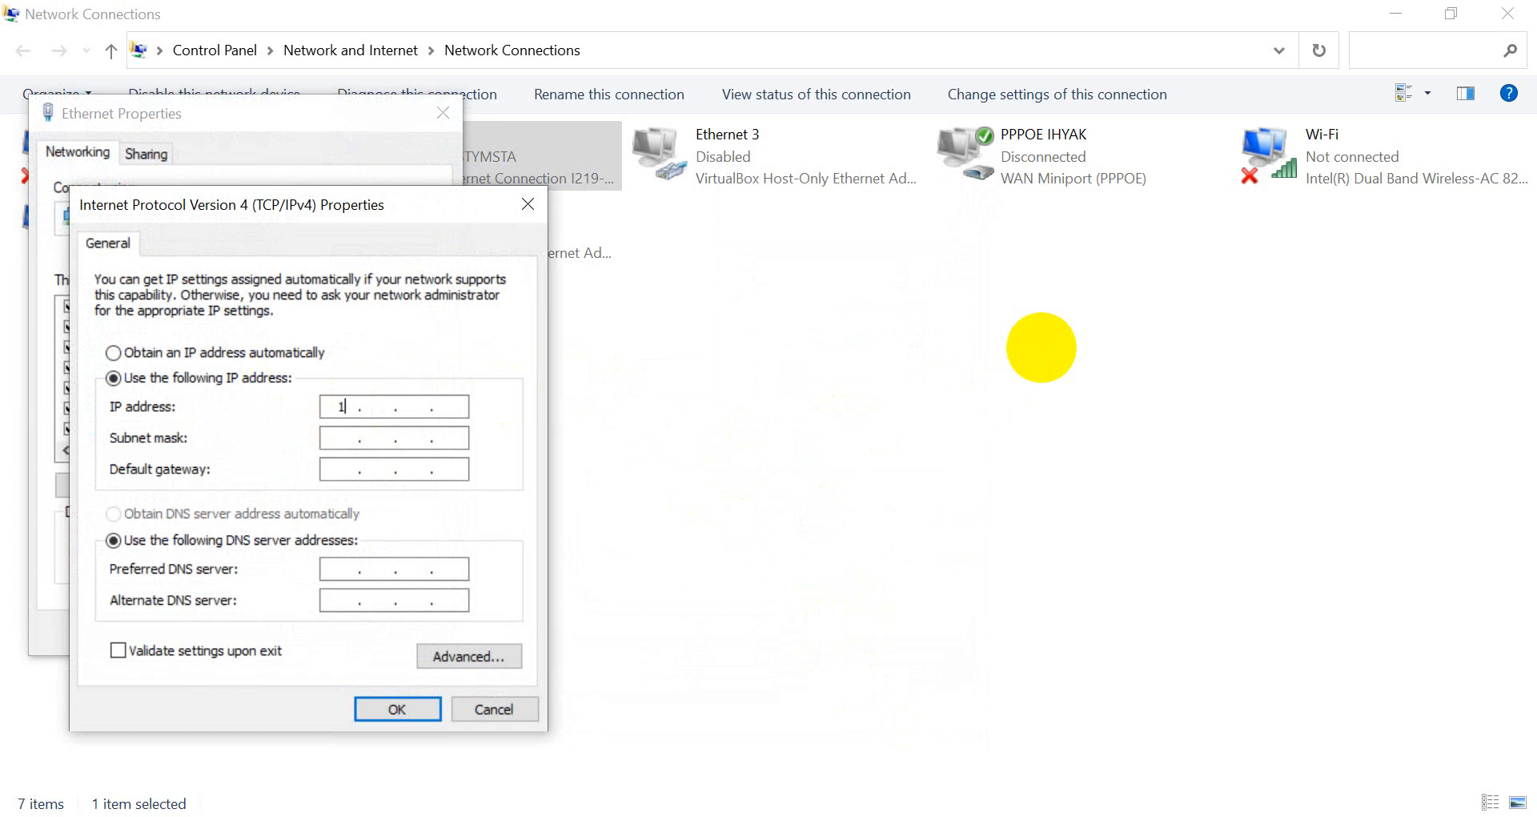
text(72 . 20 . 70 . 100)
key(Tab)
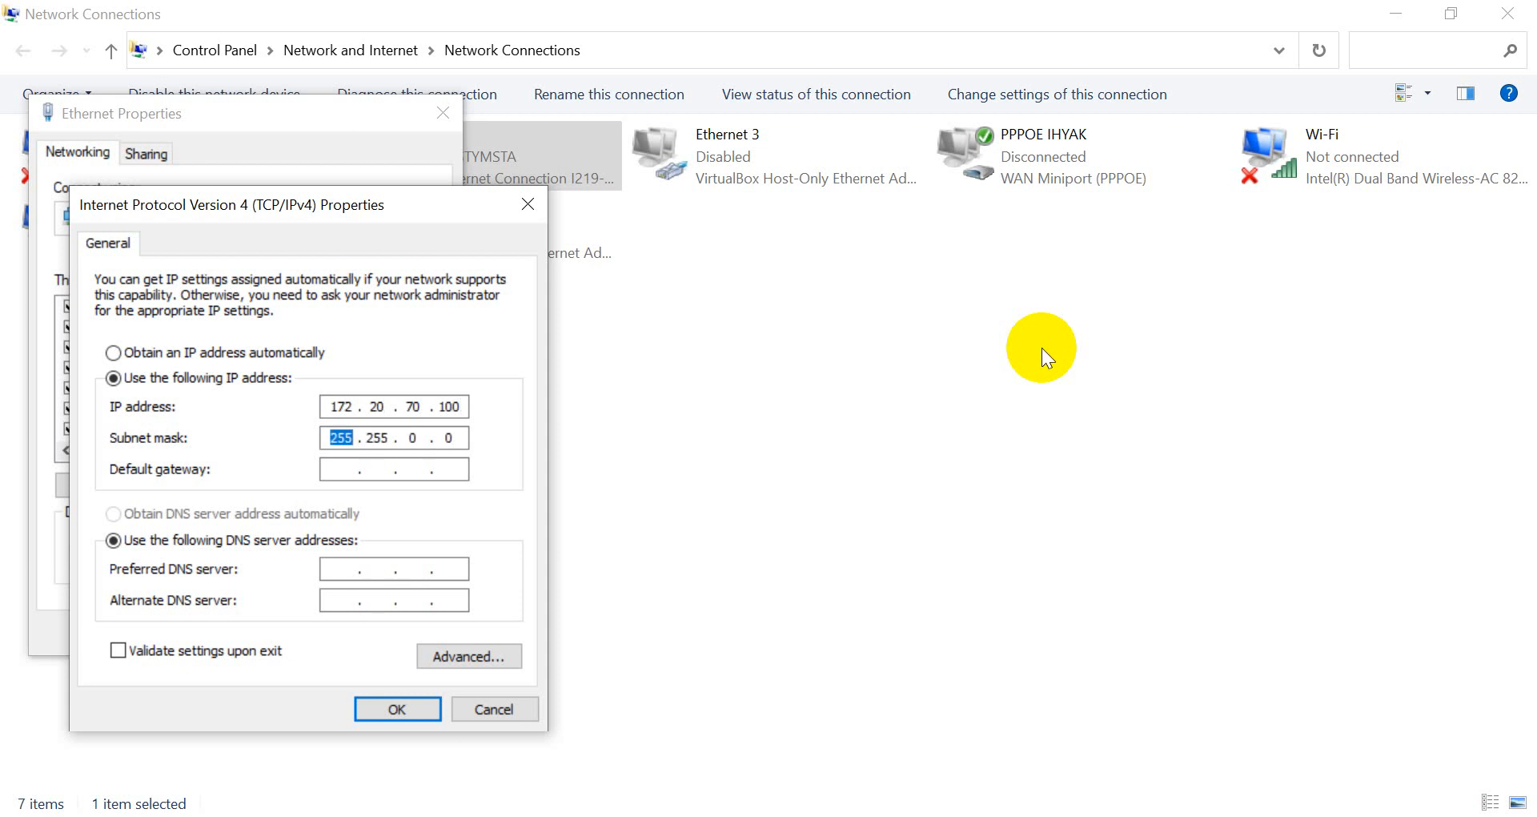
key(Right)
key(Right)
key(Right)
key(Right)
key(Right)
key(Right)
key(Right)
key(BackSpace)
text(255 . 128)
Enter gateway 172.20.70.1 and DNS servers 8.8.4.4 and 8.8.8.8, then apply.
key(Tab)
text(172.20.)
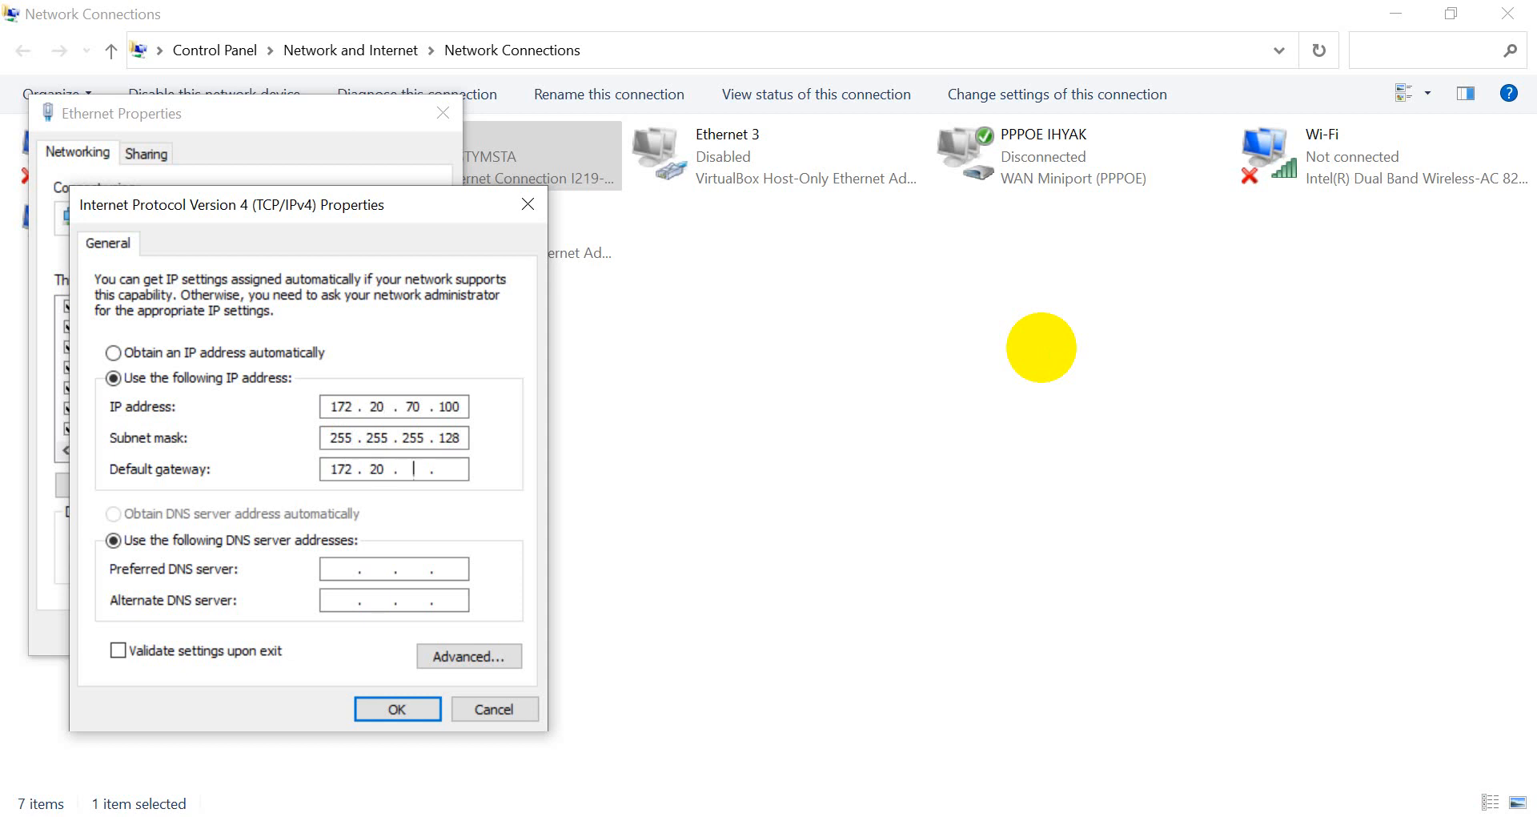
text(70.1)
key(Tab)
key(Tab)
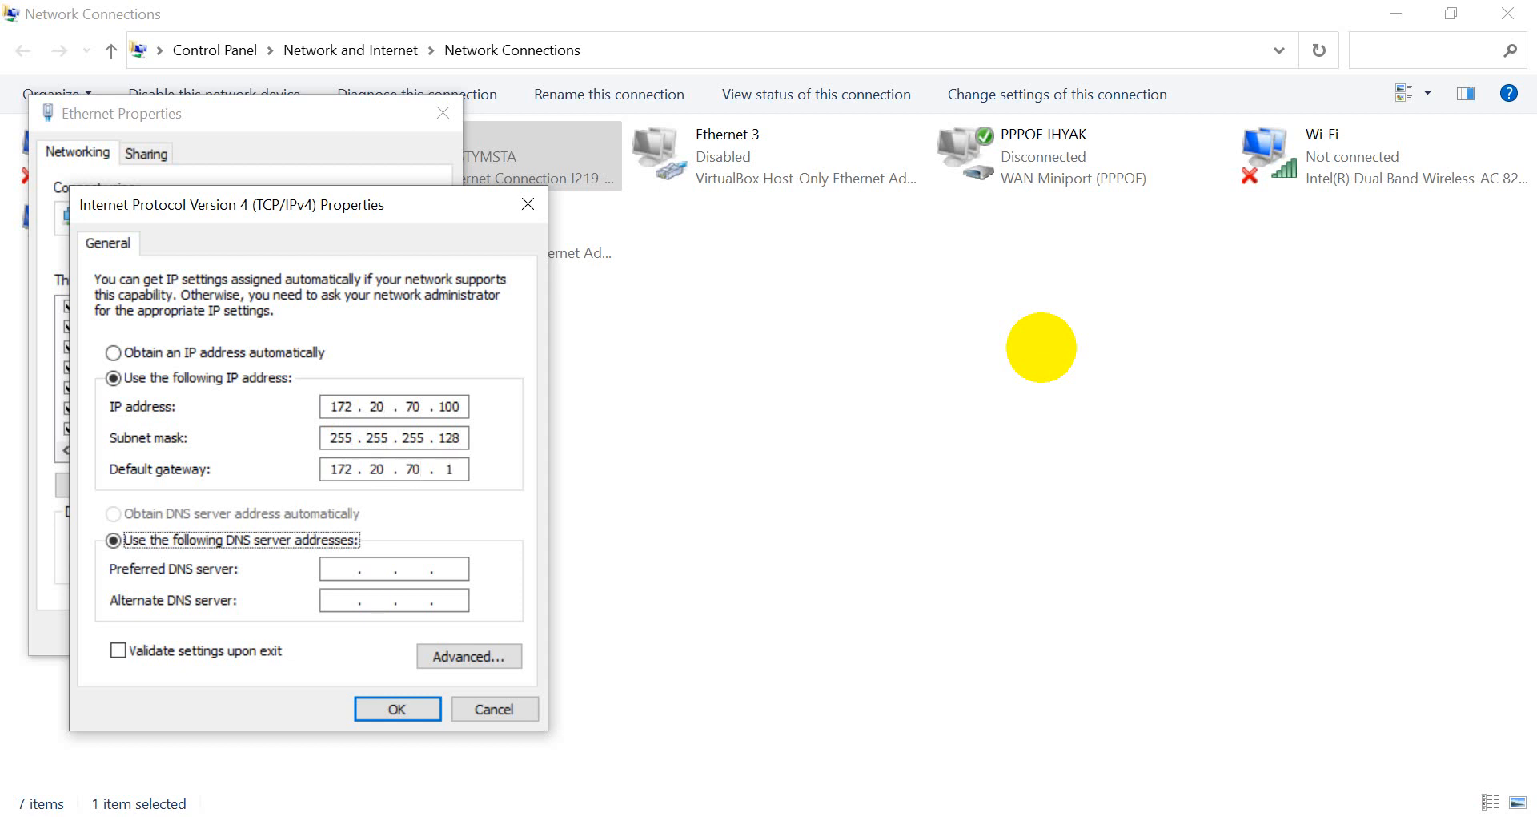
text(8.8.4.4)
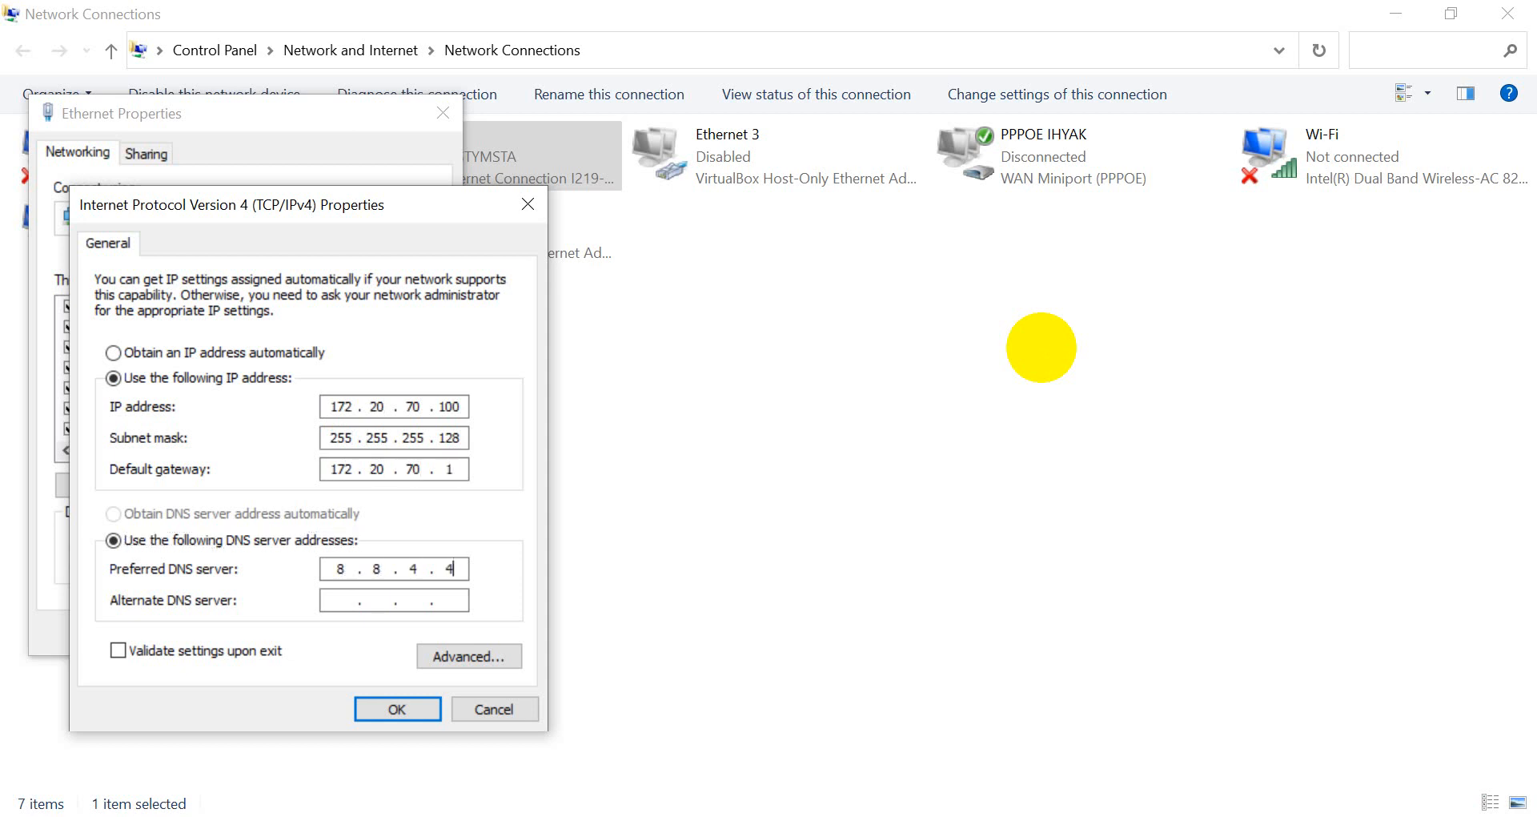
key(Tab)
text(8.8.8.8)
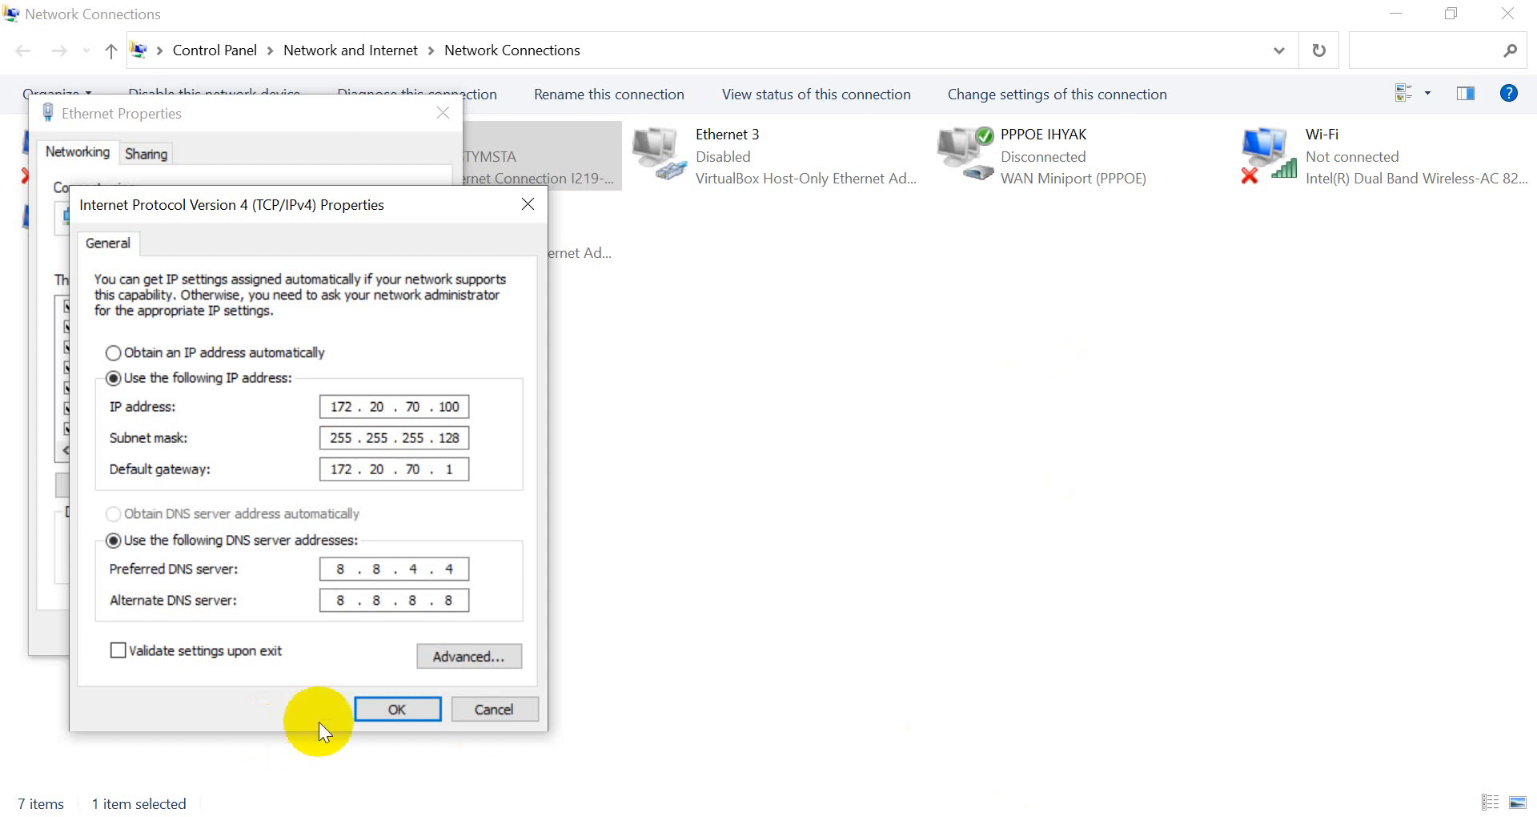
click(372, 710)
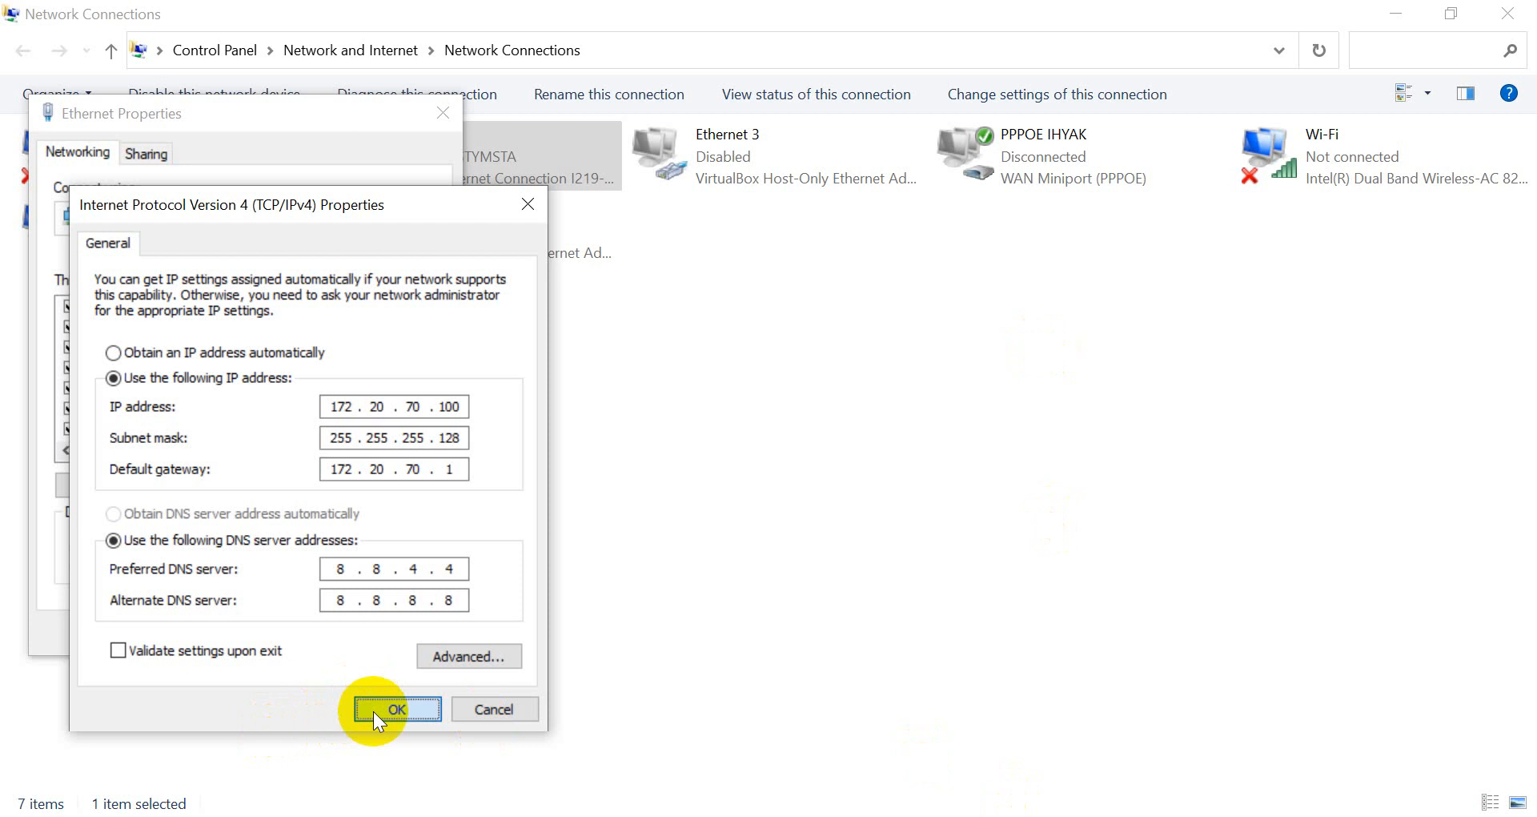
Save the Ethernet properties and rerun ping google.com in a cleared console.
click(336, 636)
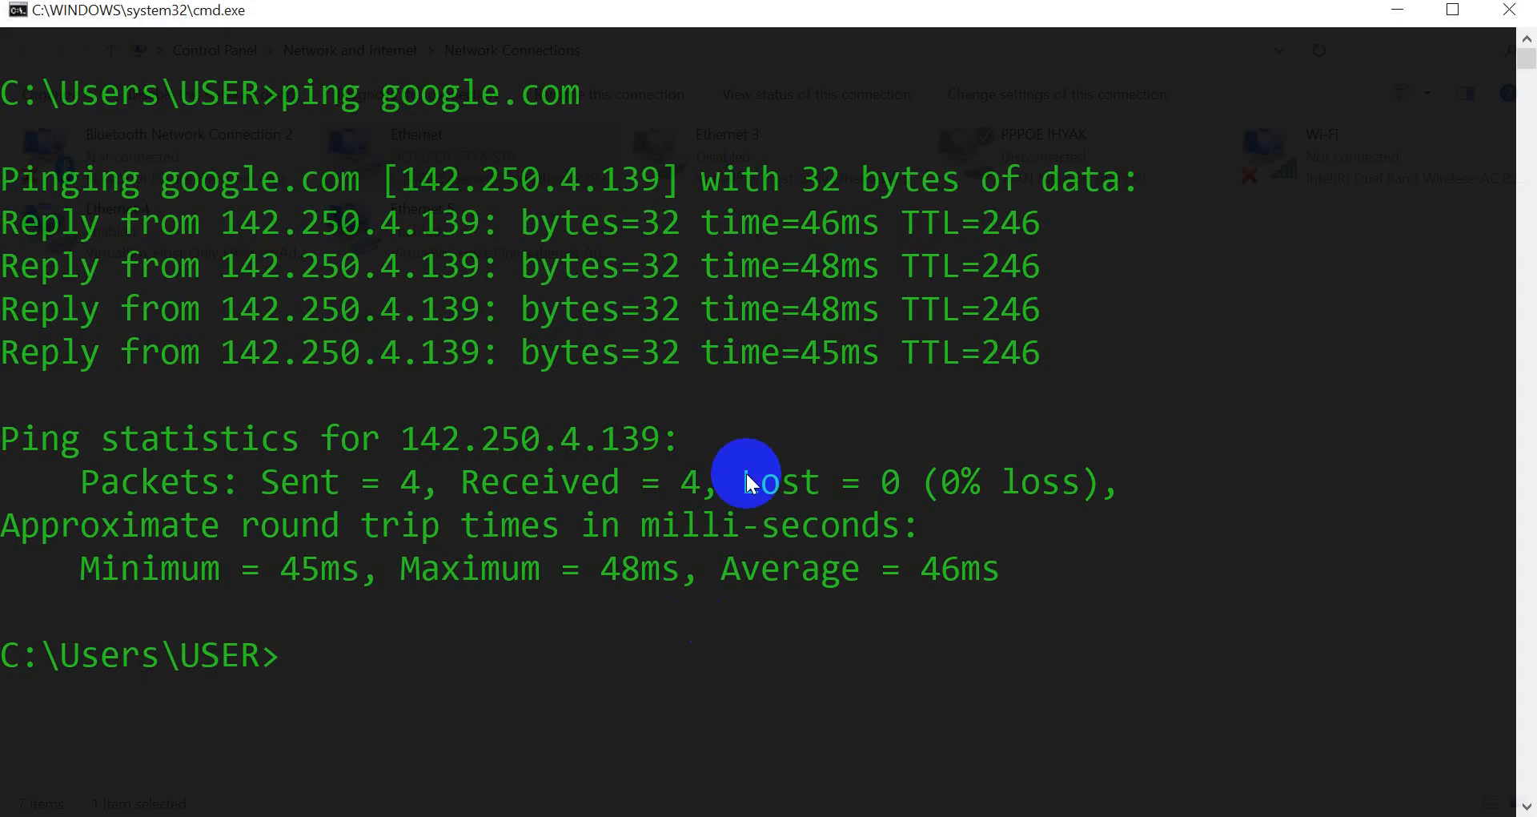
text(cls)
key(Return)
key(Up)
key(Up)
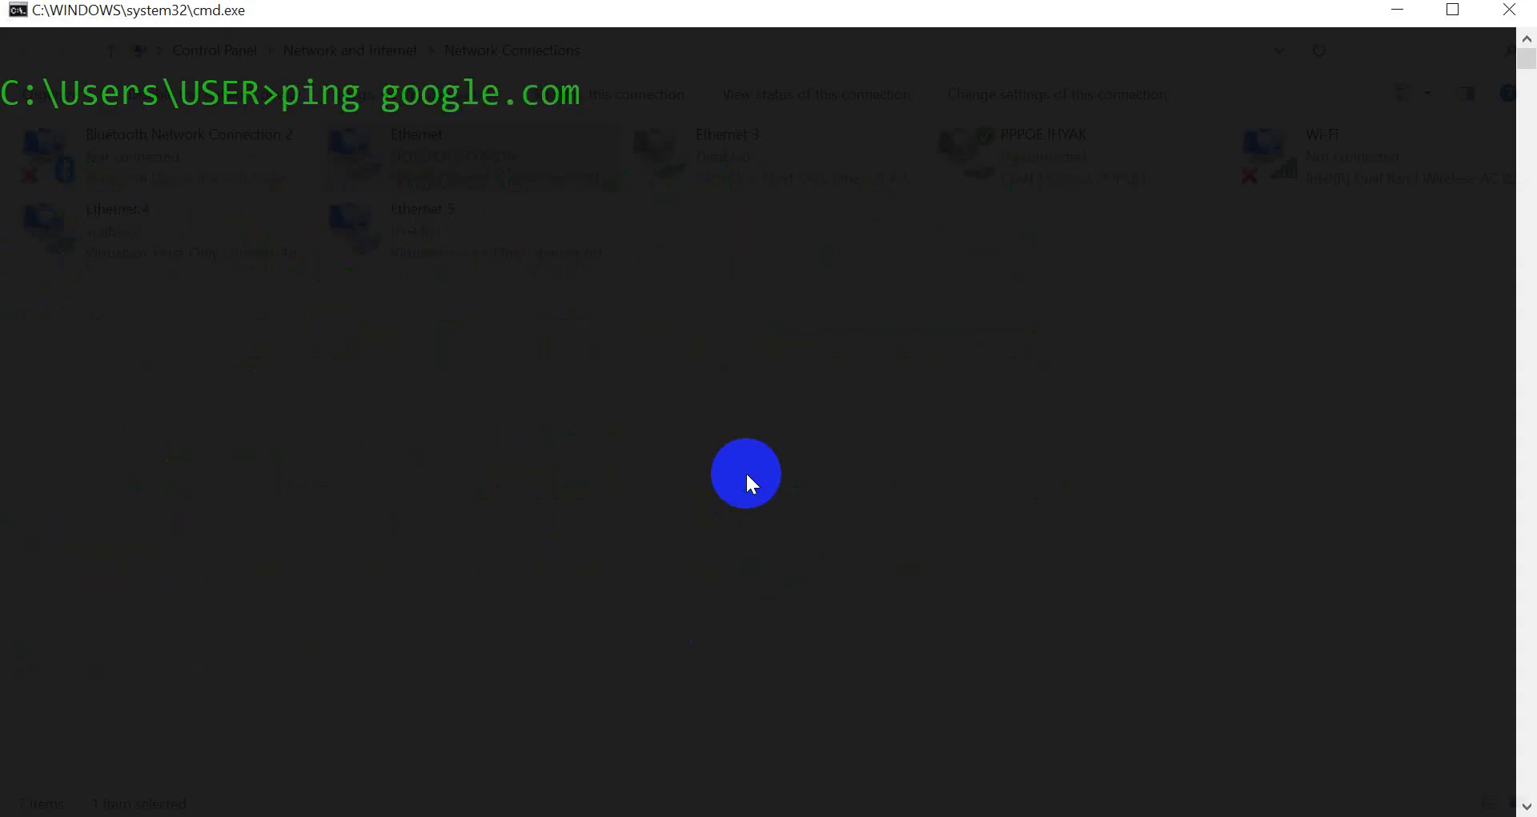
key(Return)
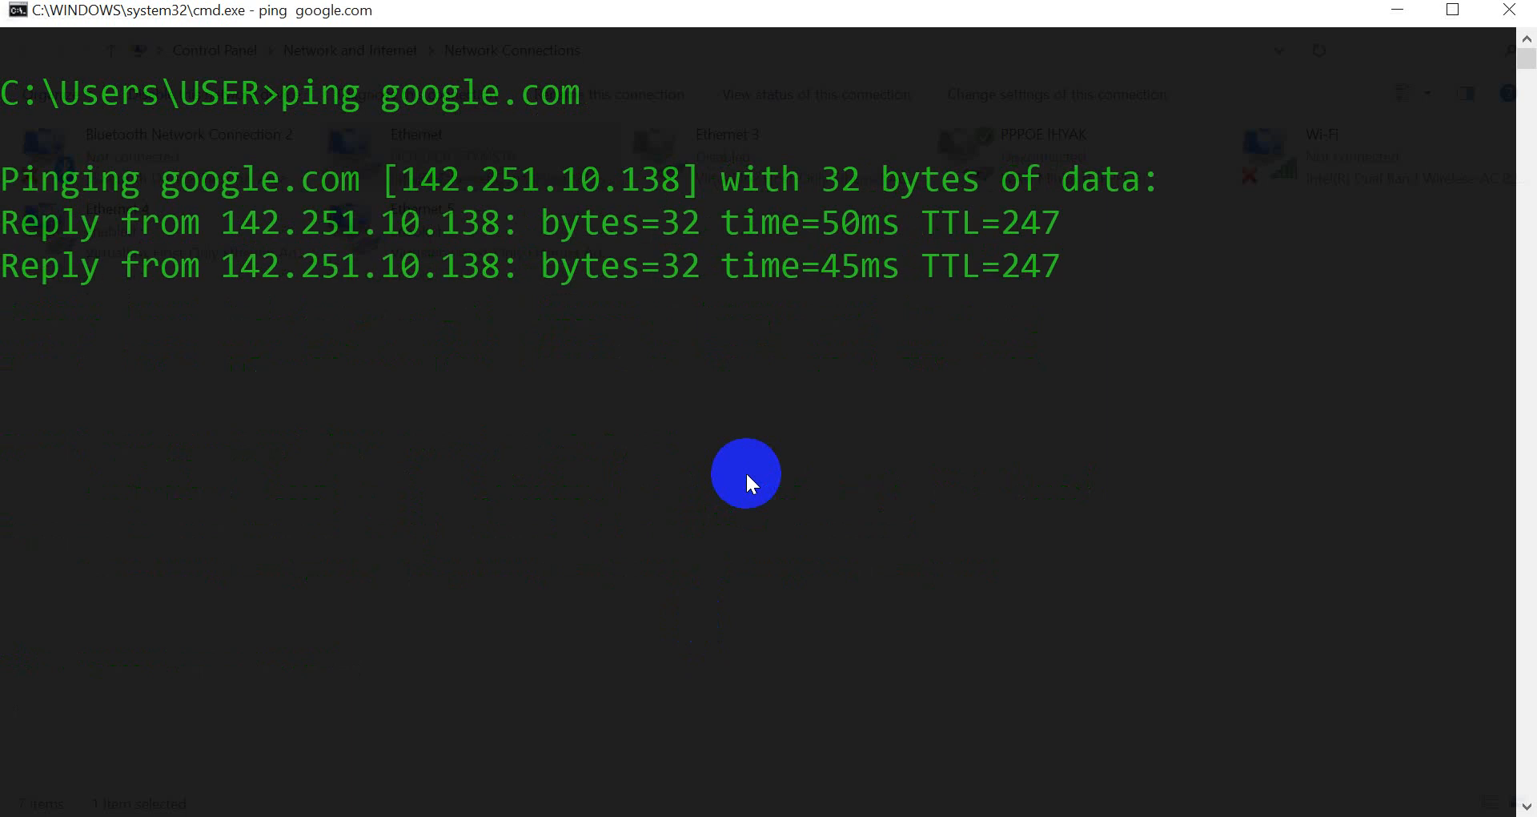
Reopen Ethernet's properties and check the continuous ping to mikrotik.com replying at ~270 ms.
key(alt+Tab)
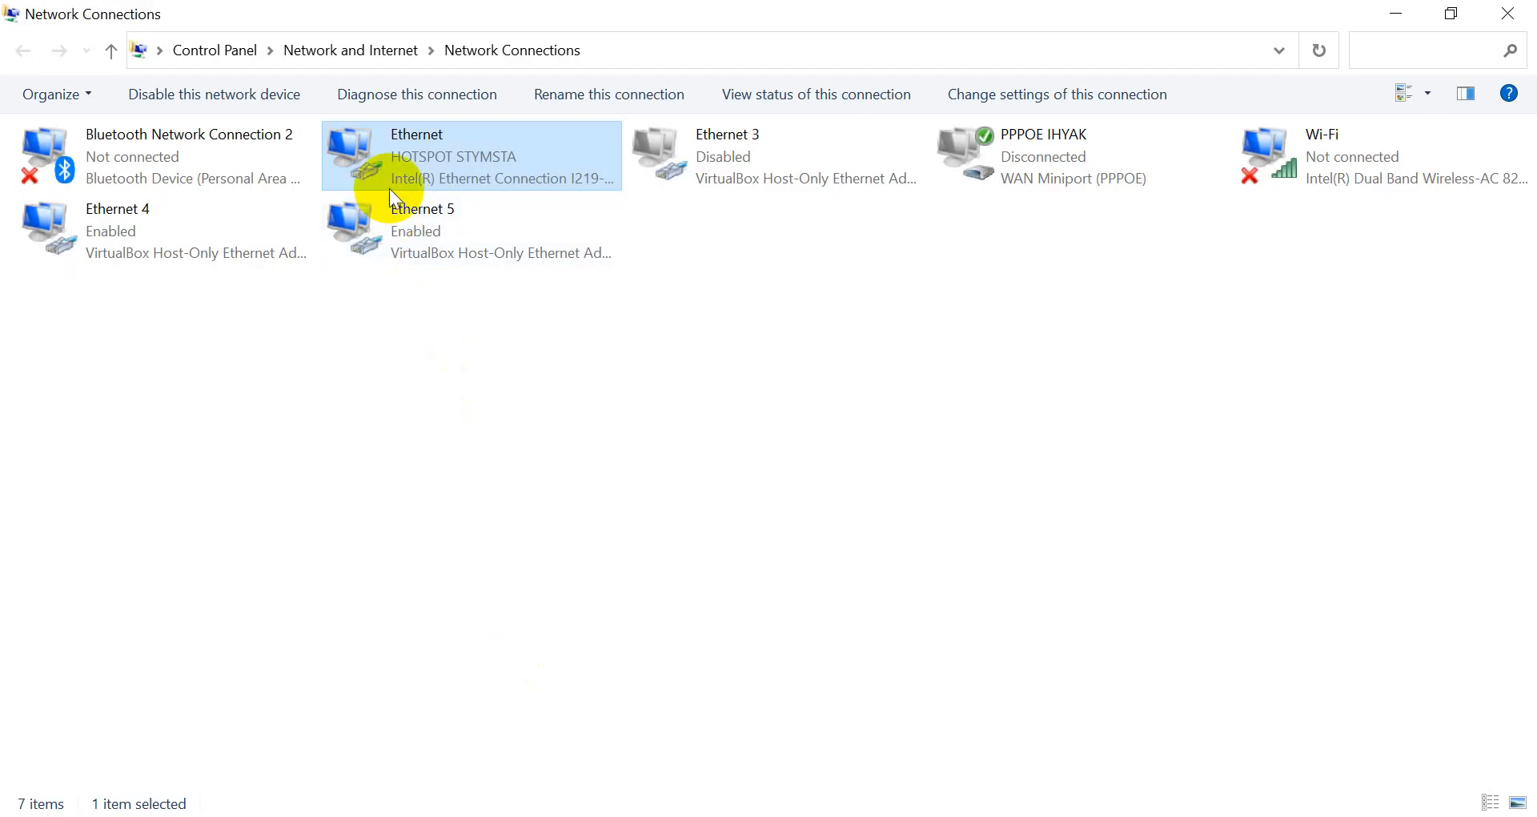
right_click(399, 148)
click(464, 375)
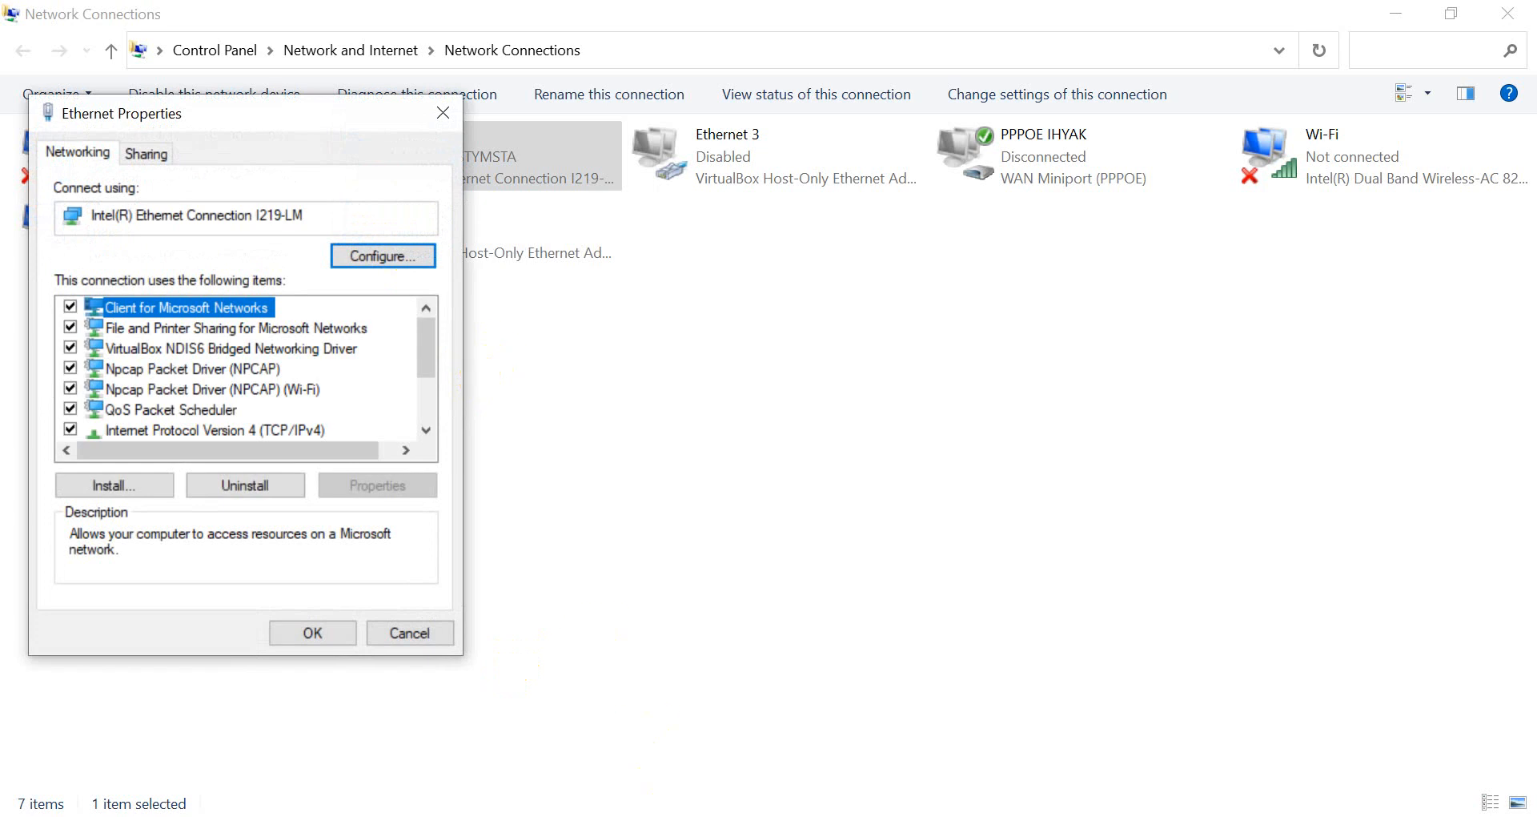
key(alt+Tab)
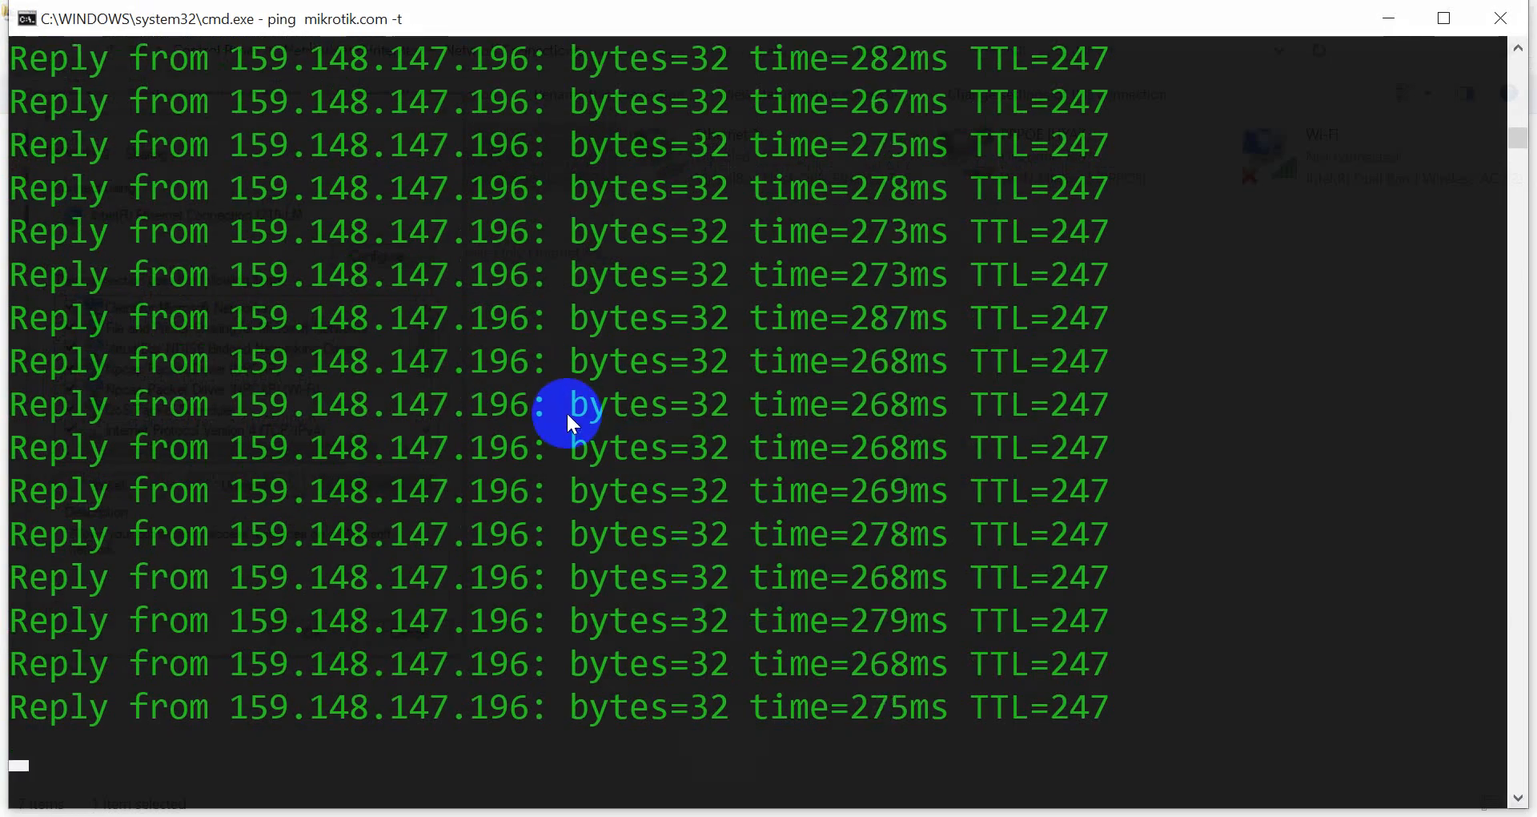
Erase Ethernet's IPv4 default gateway and save, leaving an Unidentified network.
key(alt+Tab)
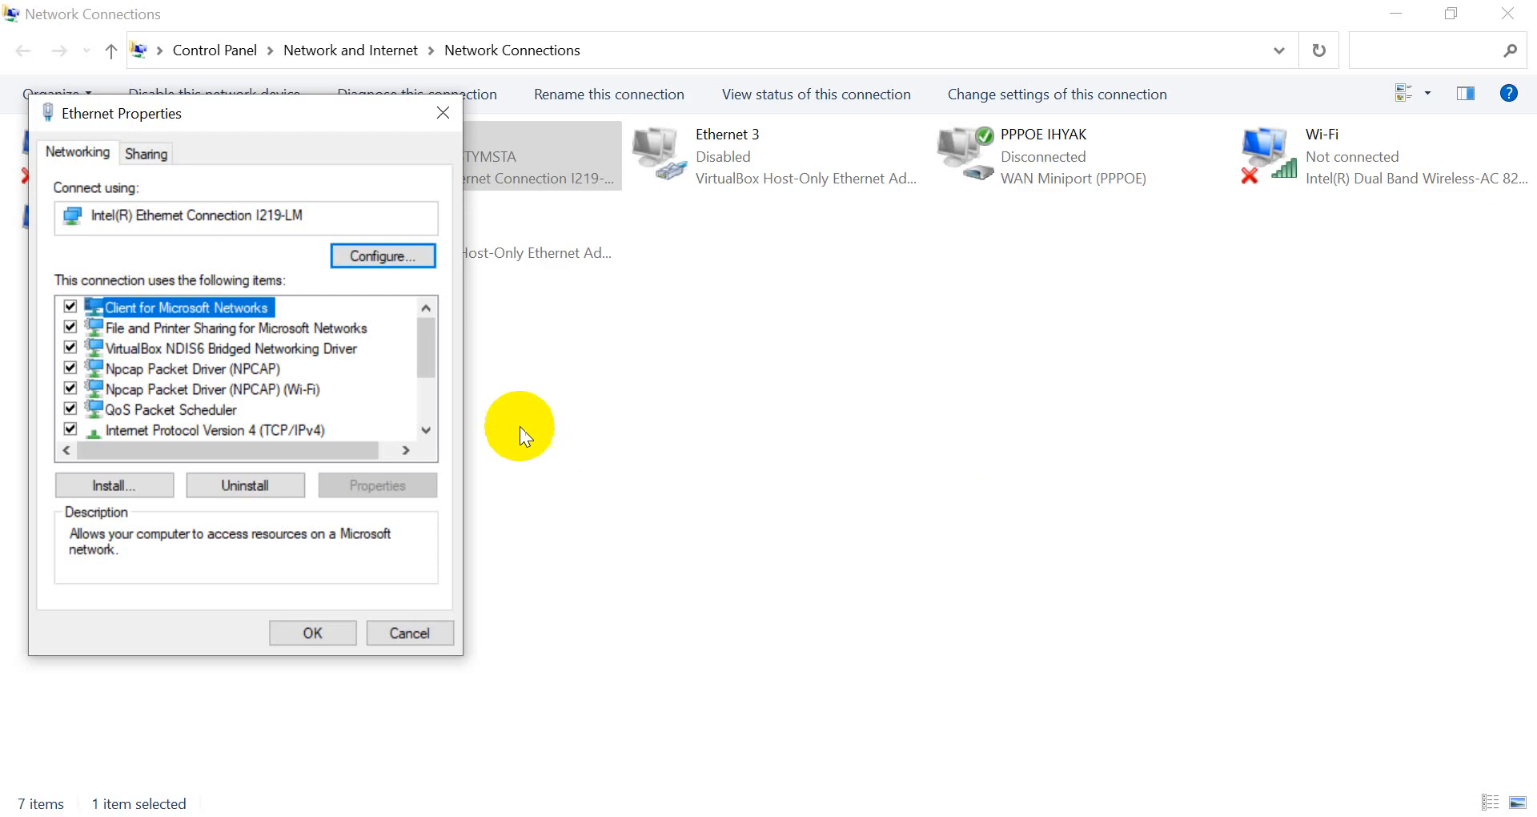
double_click(315, 424)
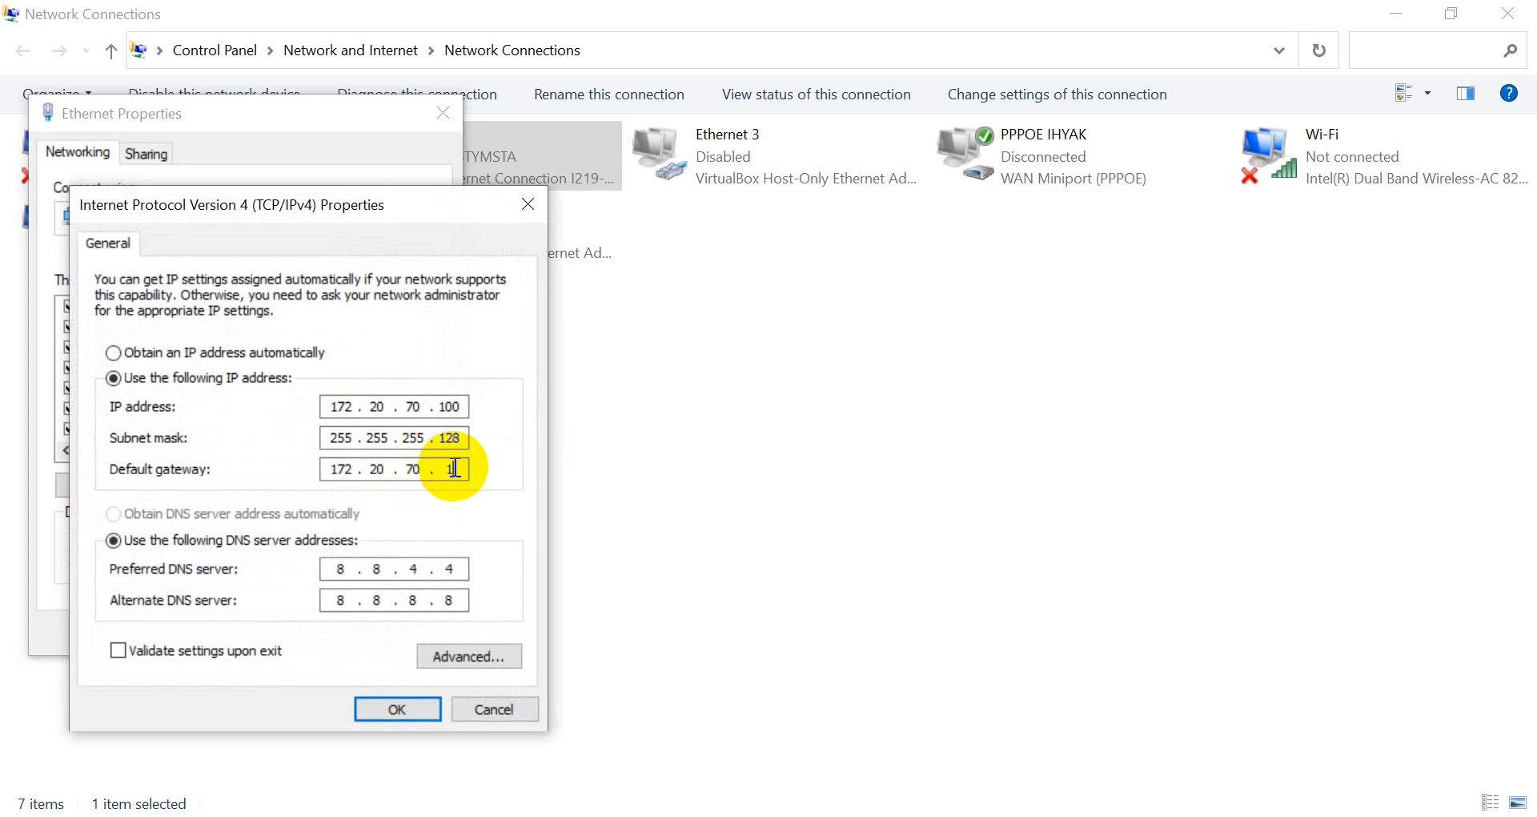
key(BackSpace)
key(BackSpace)
key(BackSpace)
key(BackSpace)
key(BackSpace)
key(BackSpace)
key(BackSpace)
key(BackSpace)
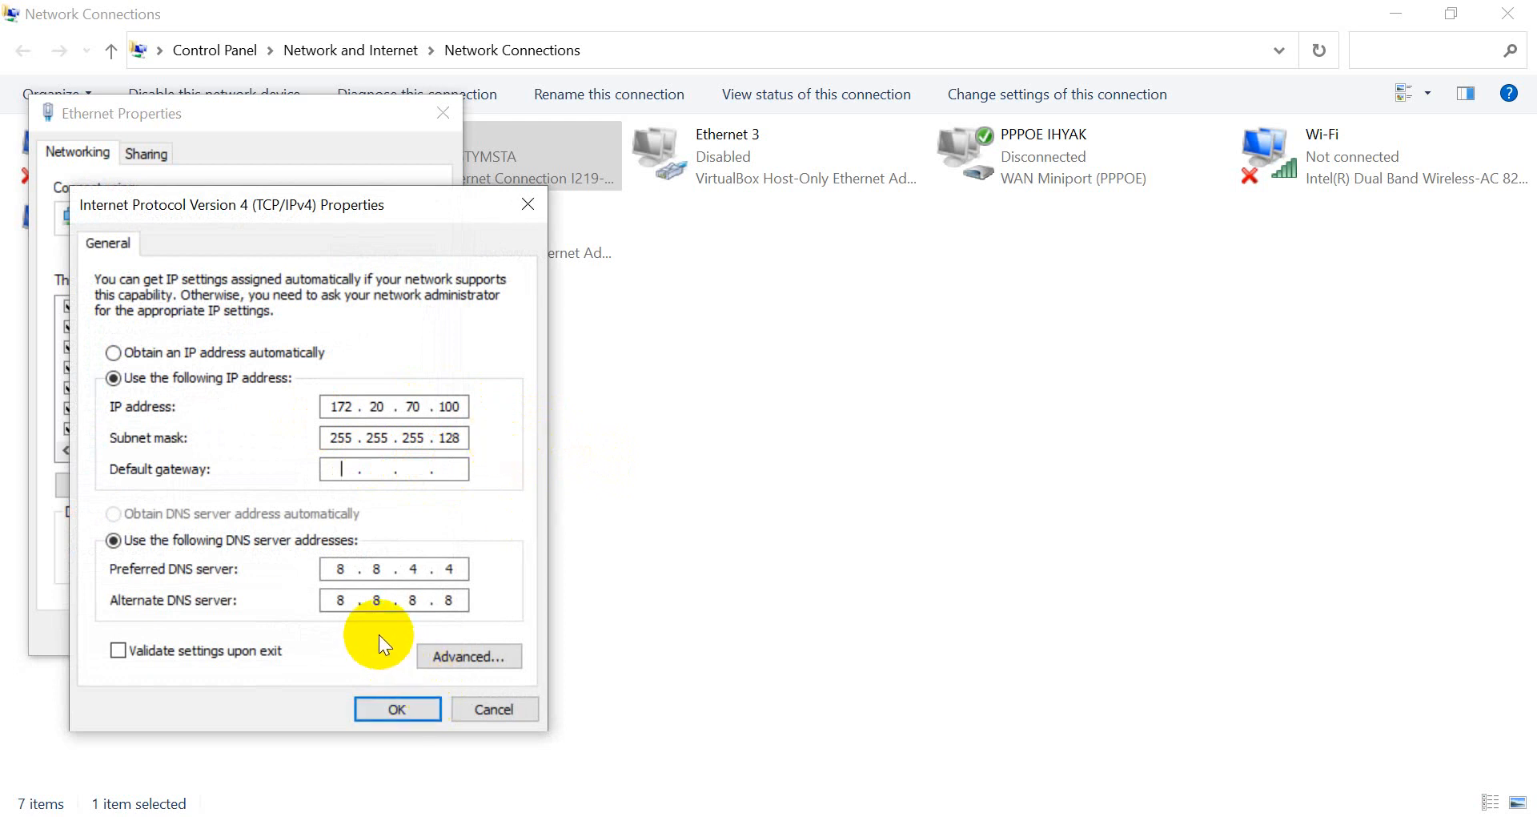
click(398, 707)
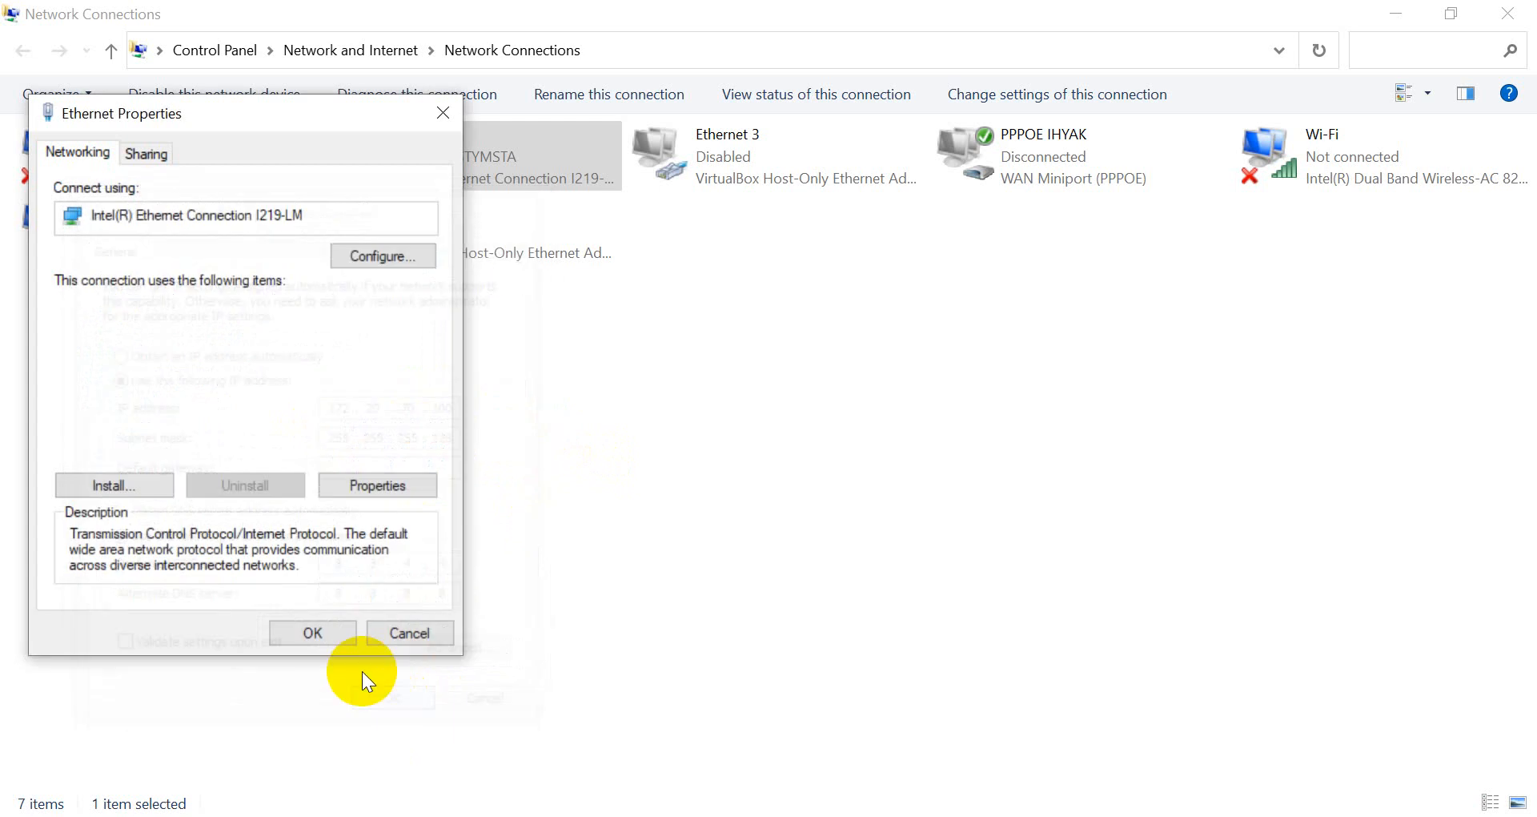
click(333, 631)
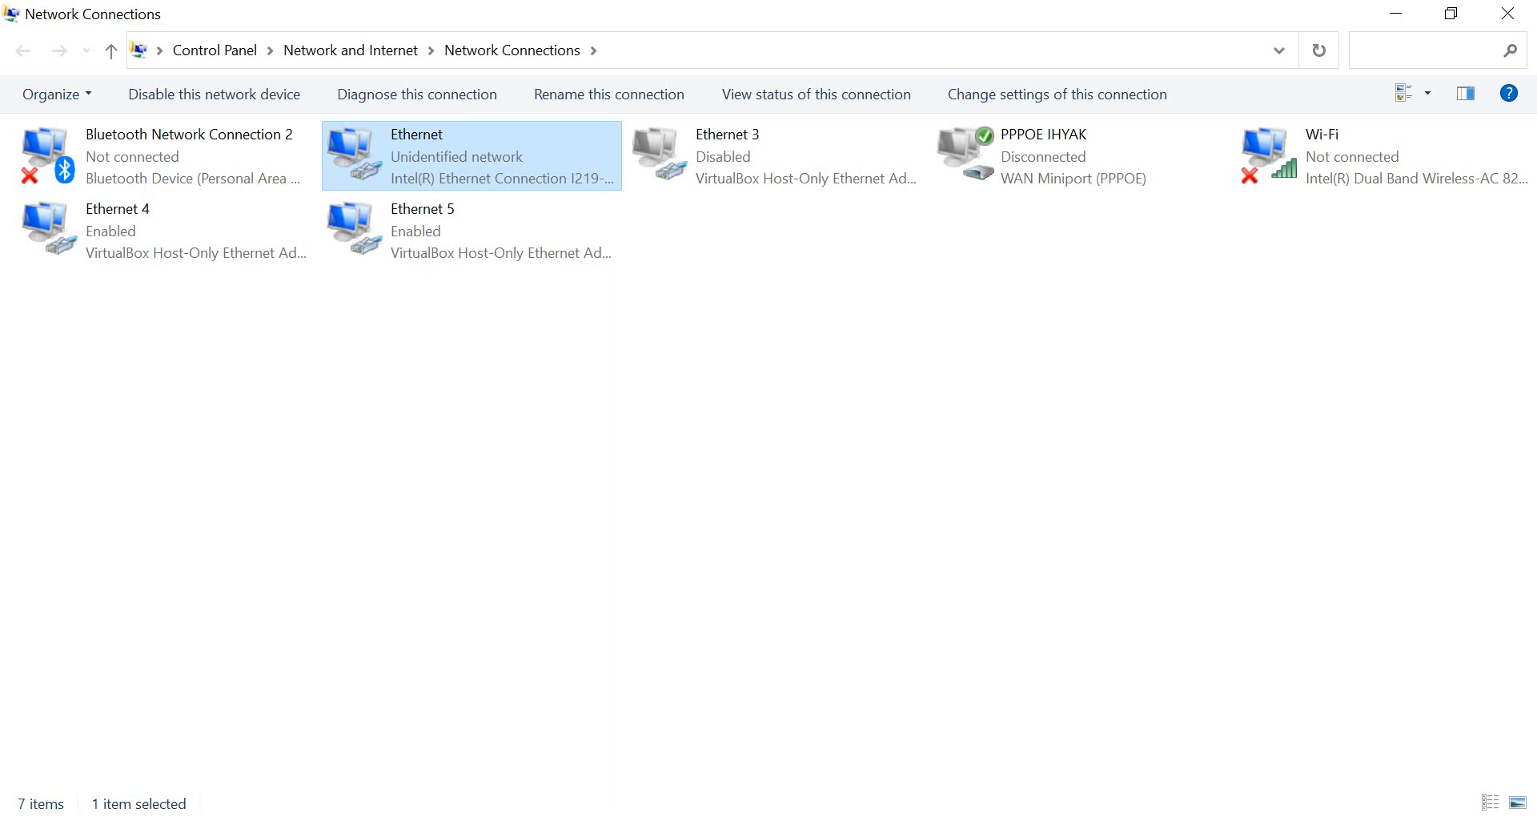
Clear the console and ping google.com and mikrotik.com, both failing to find the host.
key(alt+Tab)
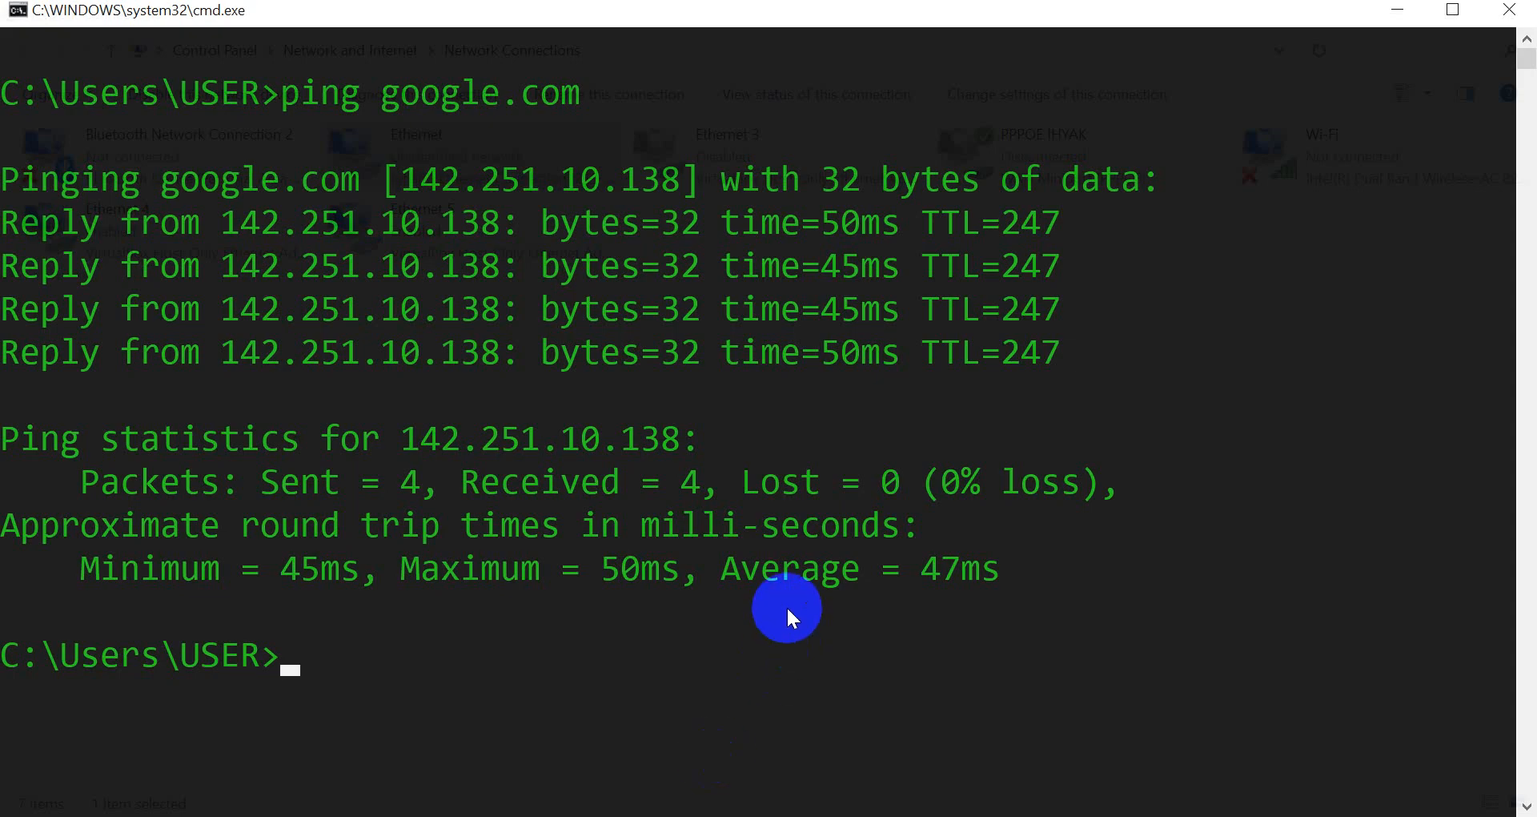
text(cls)
key(Return)
key(Up)
key(Up)
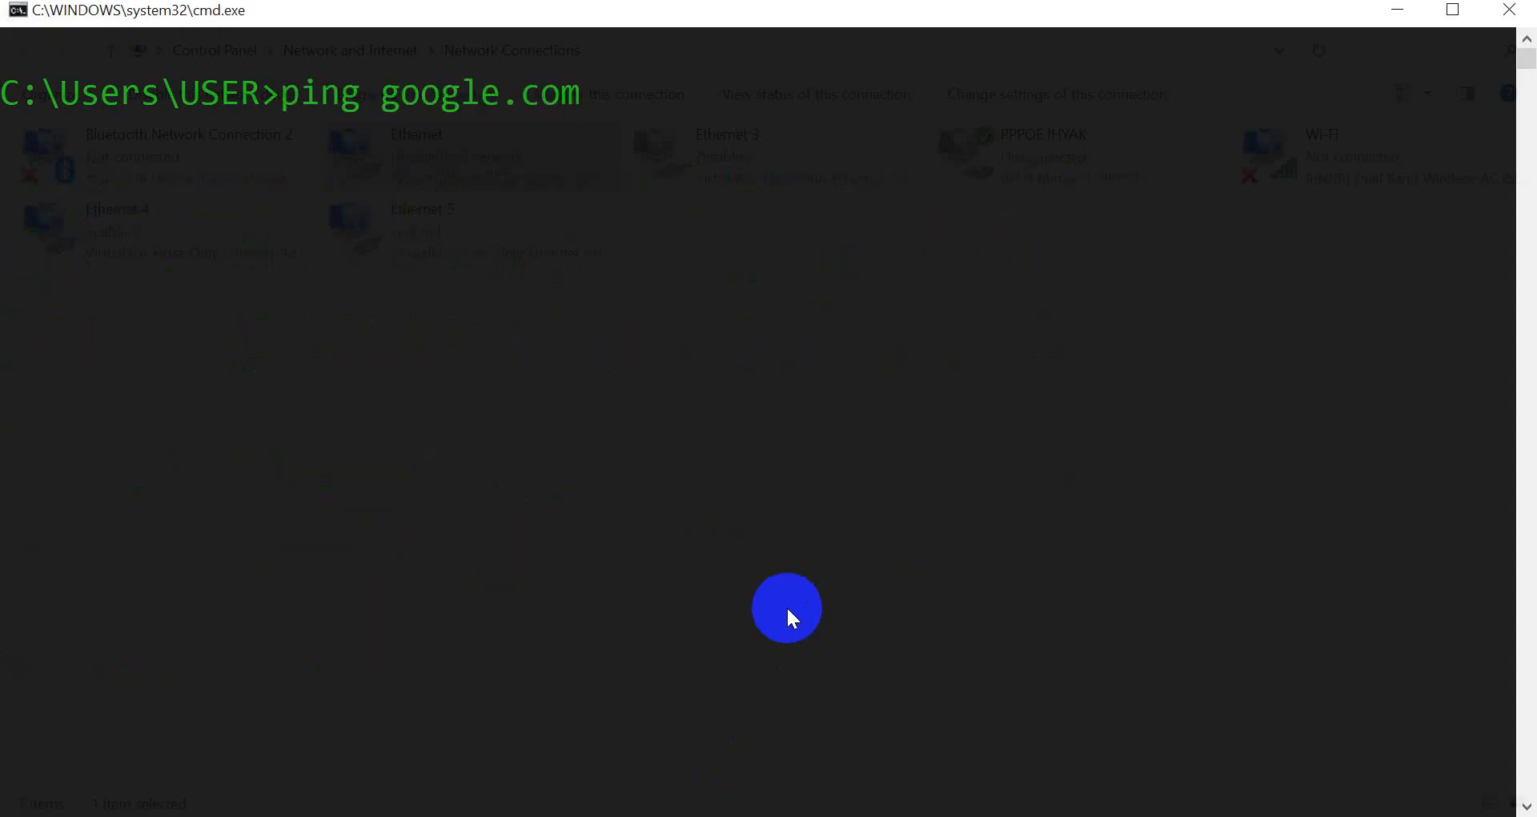
key(Return)
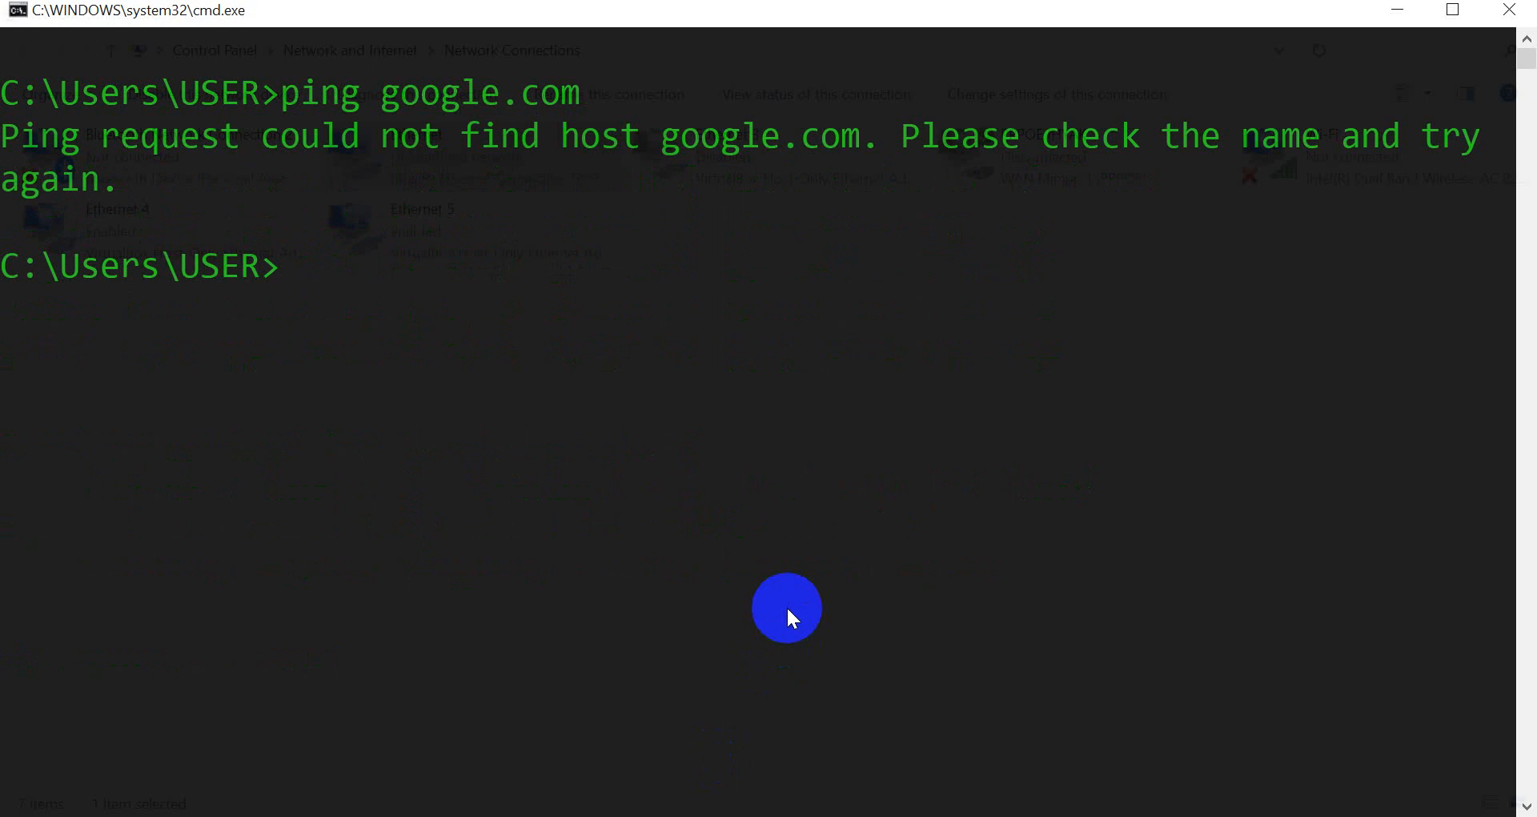
text(ping mi)
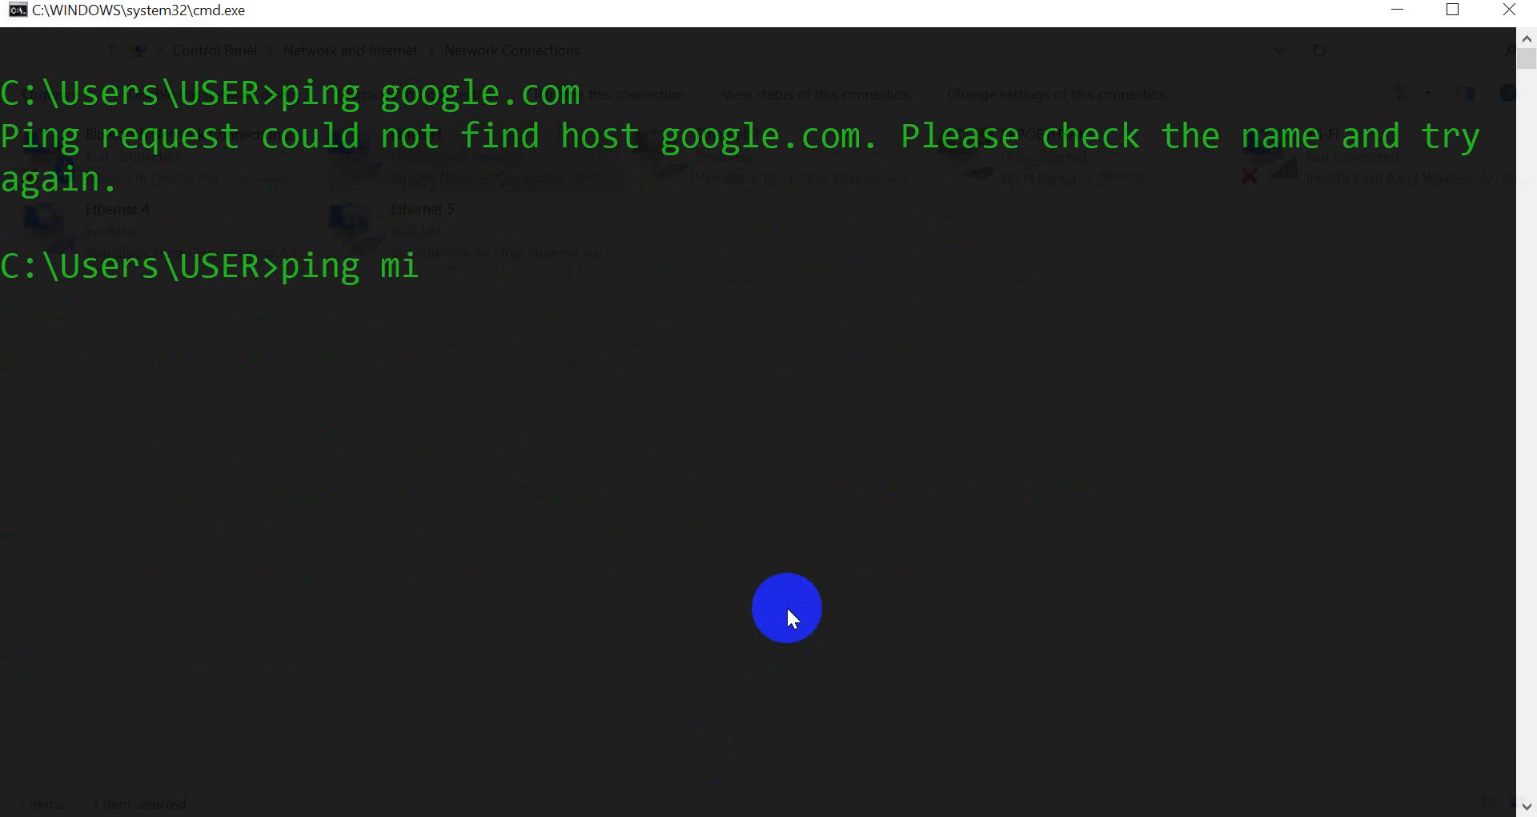
text(krotik.com)
key(Return)
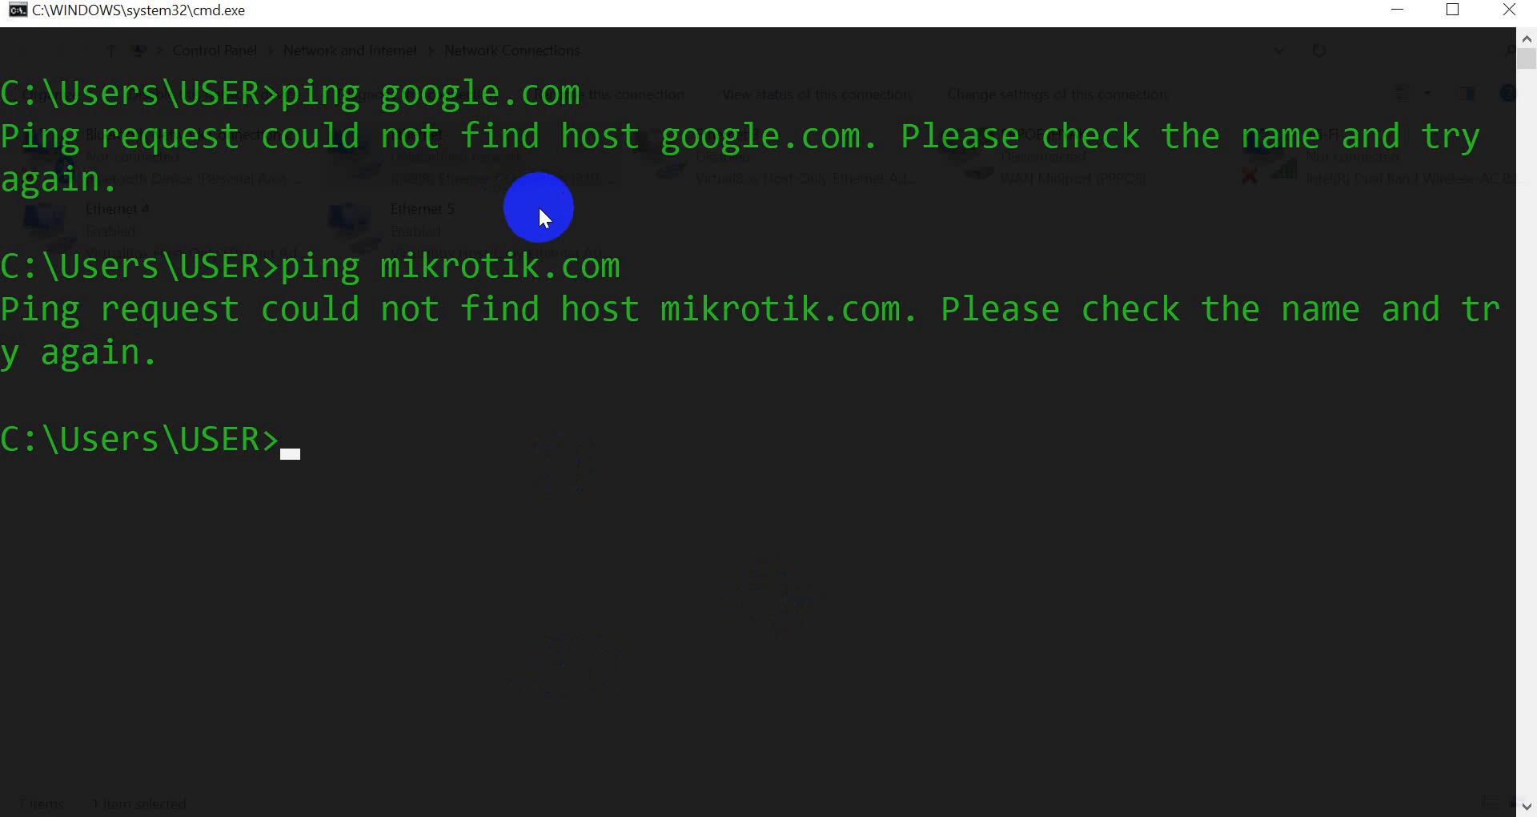
Set Ethernet's IPv4 default gateway to 192.168.70.10 and save, accepting the subnet warning.
click(468, 482)
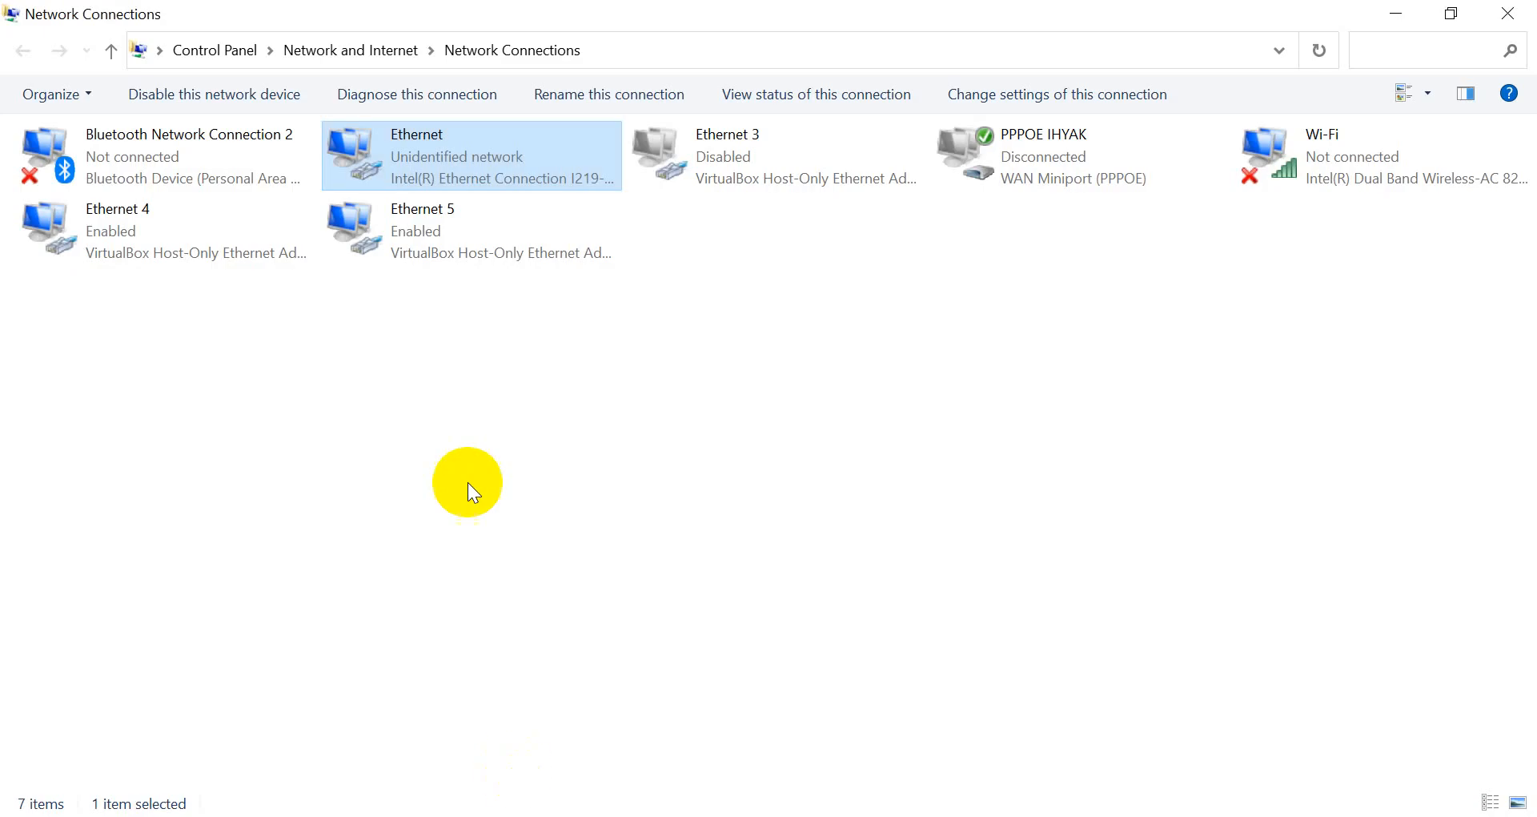
right_click(449, 162)
click(526, 393)
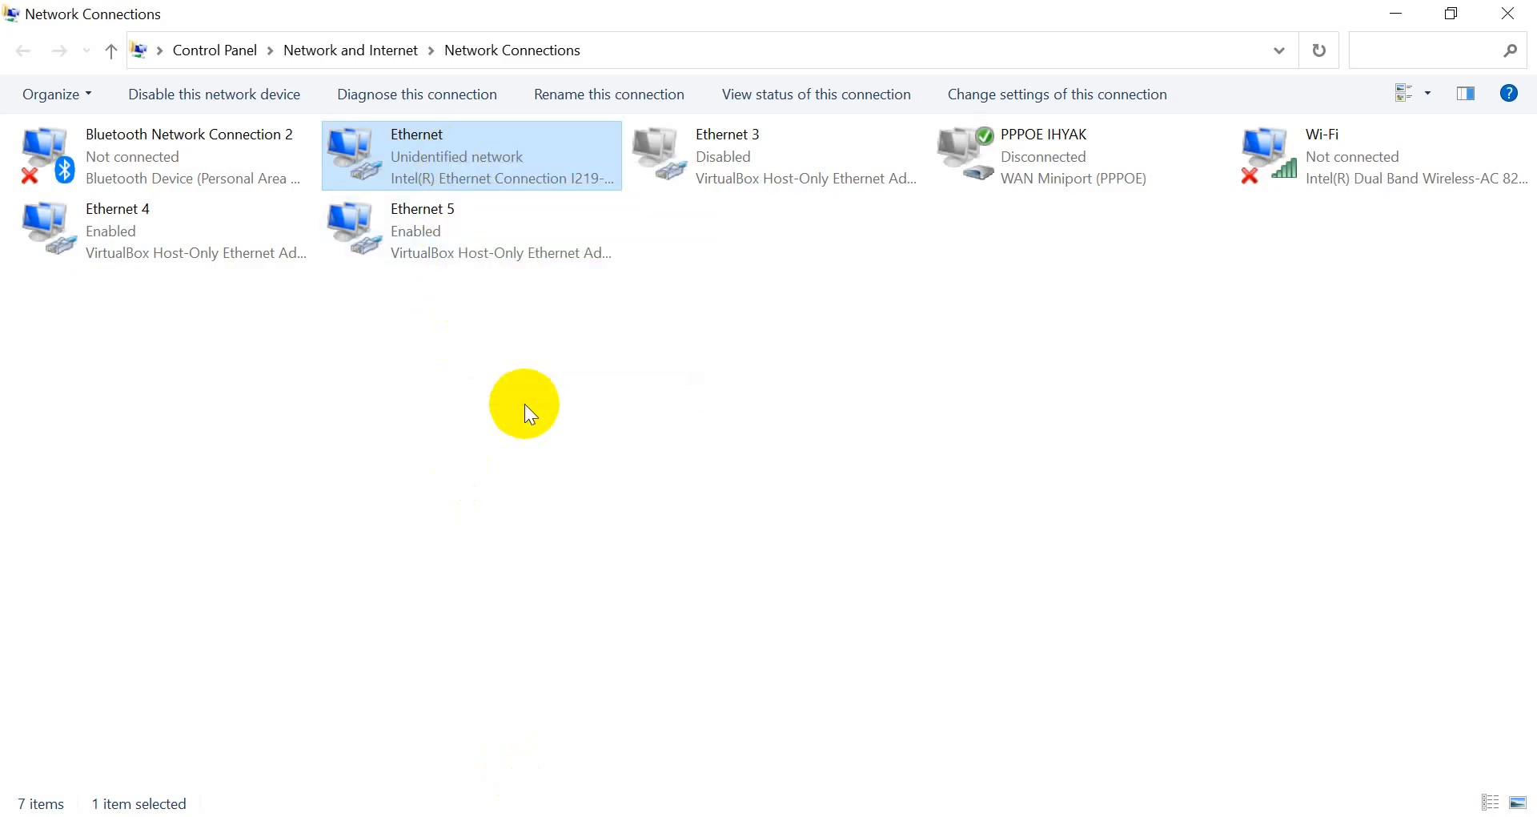
click(295, 430)
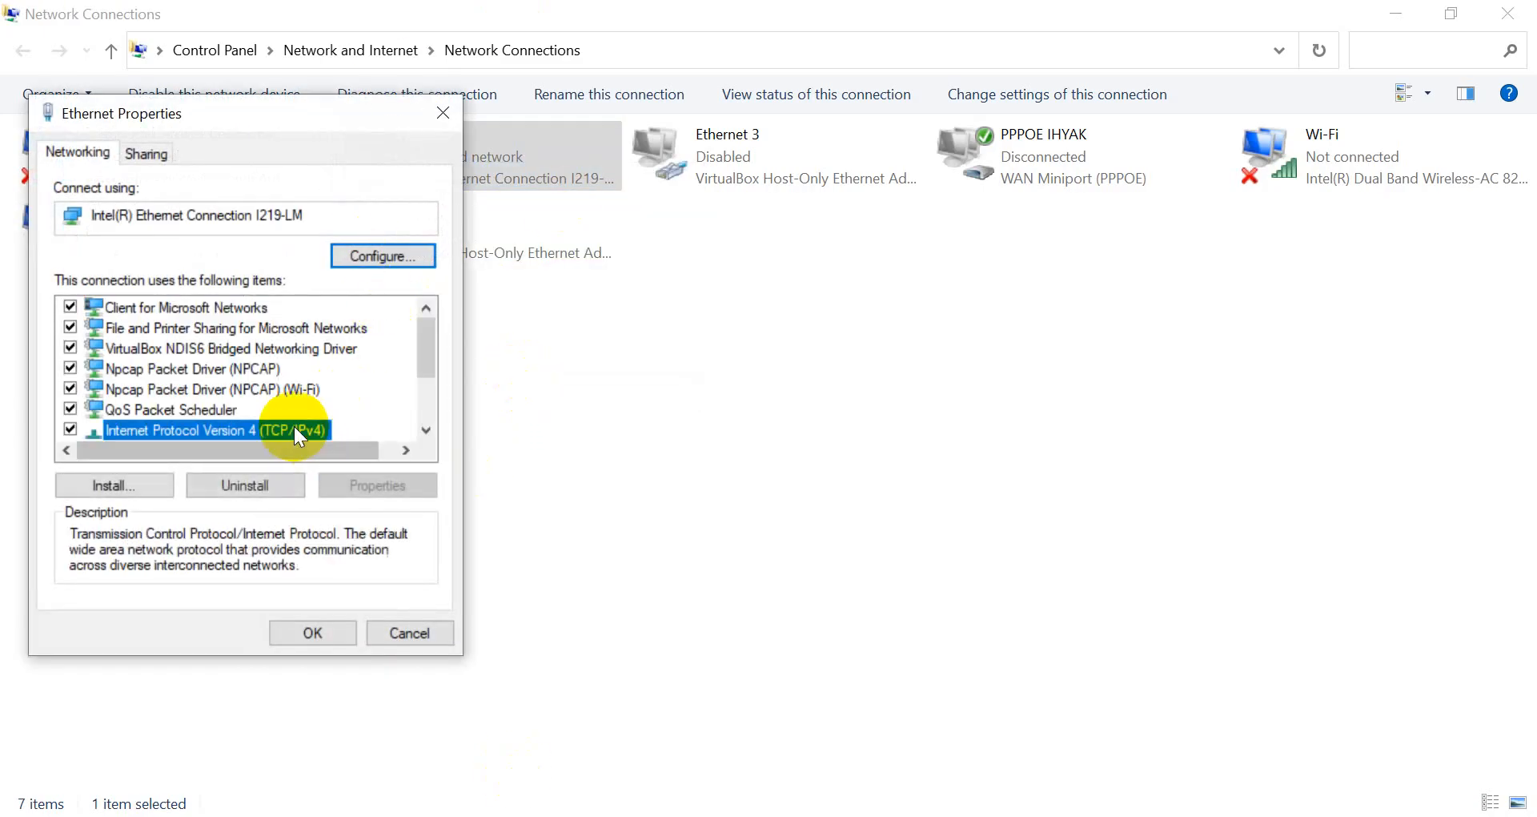
double_click(294, 430)
click(341, 469)
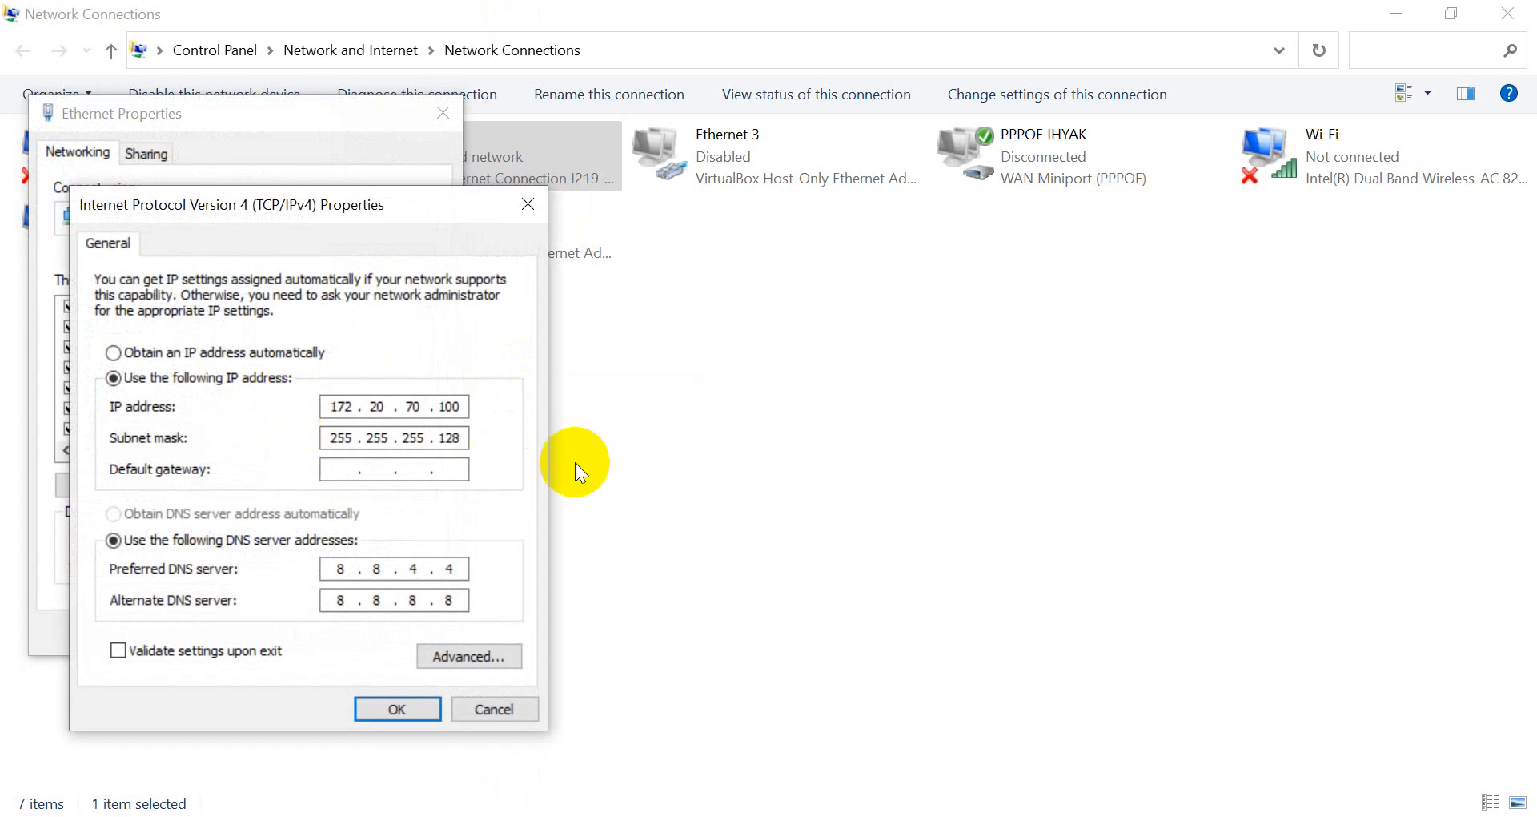
text(192.168.70.1)
text(0)
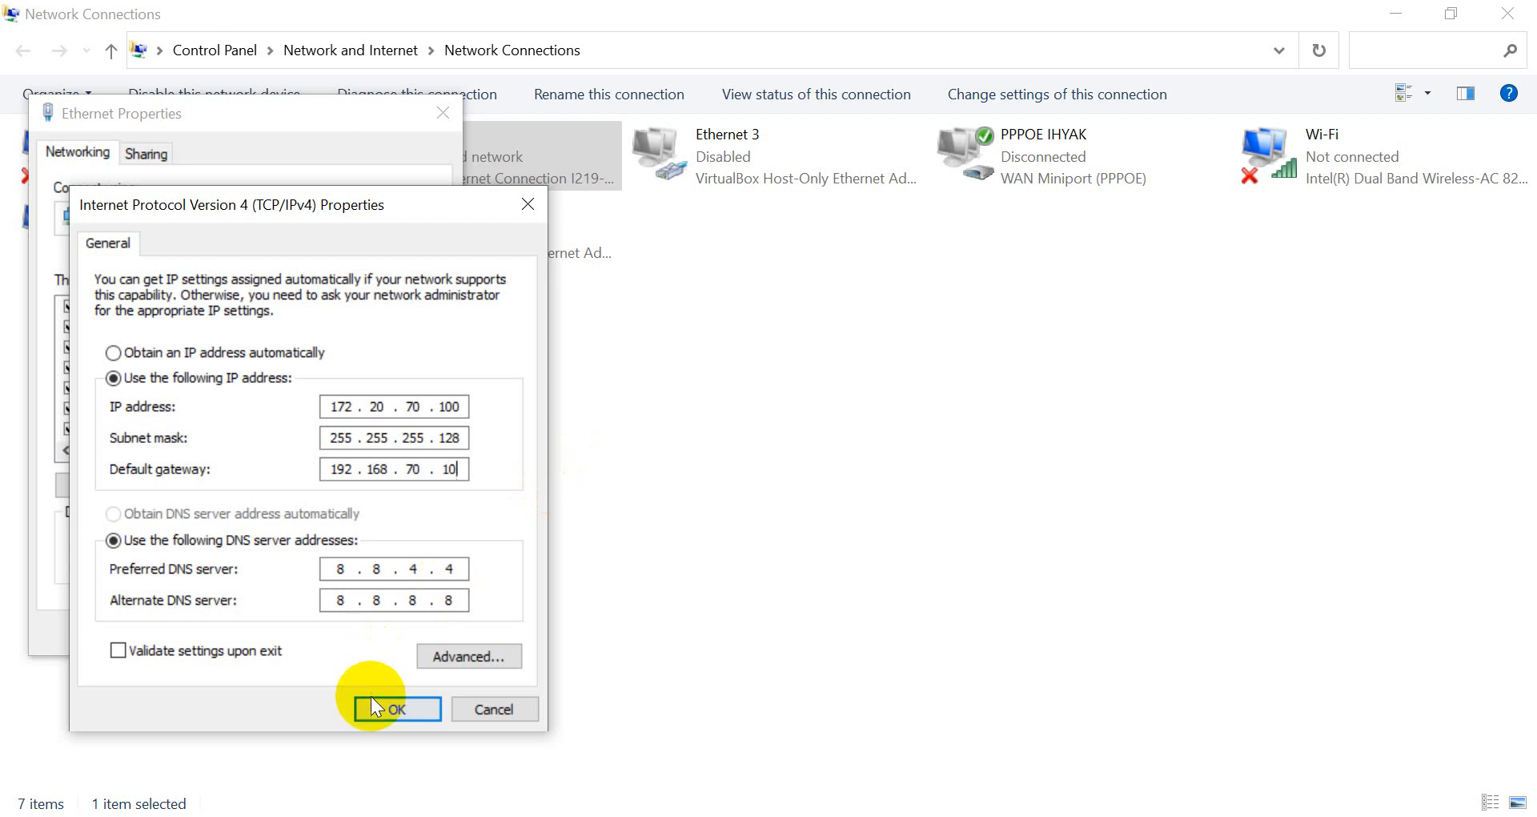
click(380, 709)
click(853, 518)
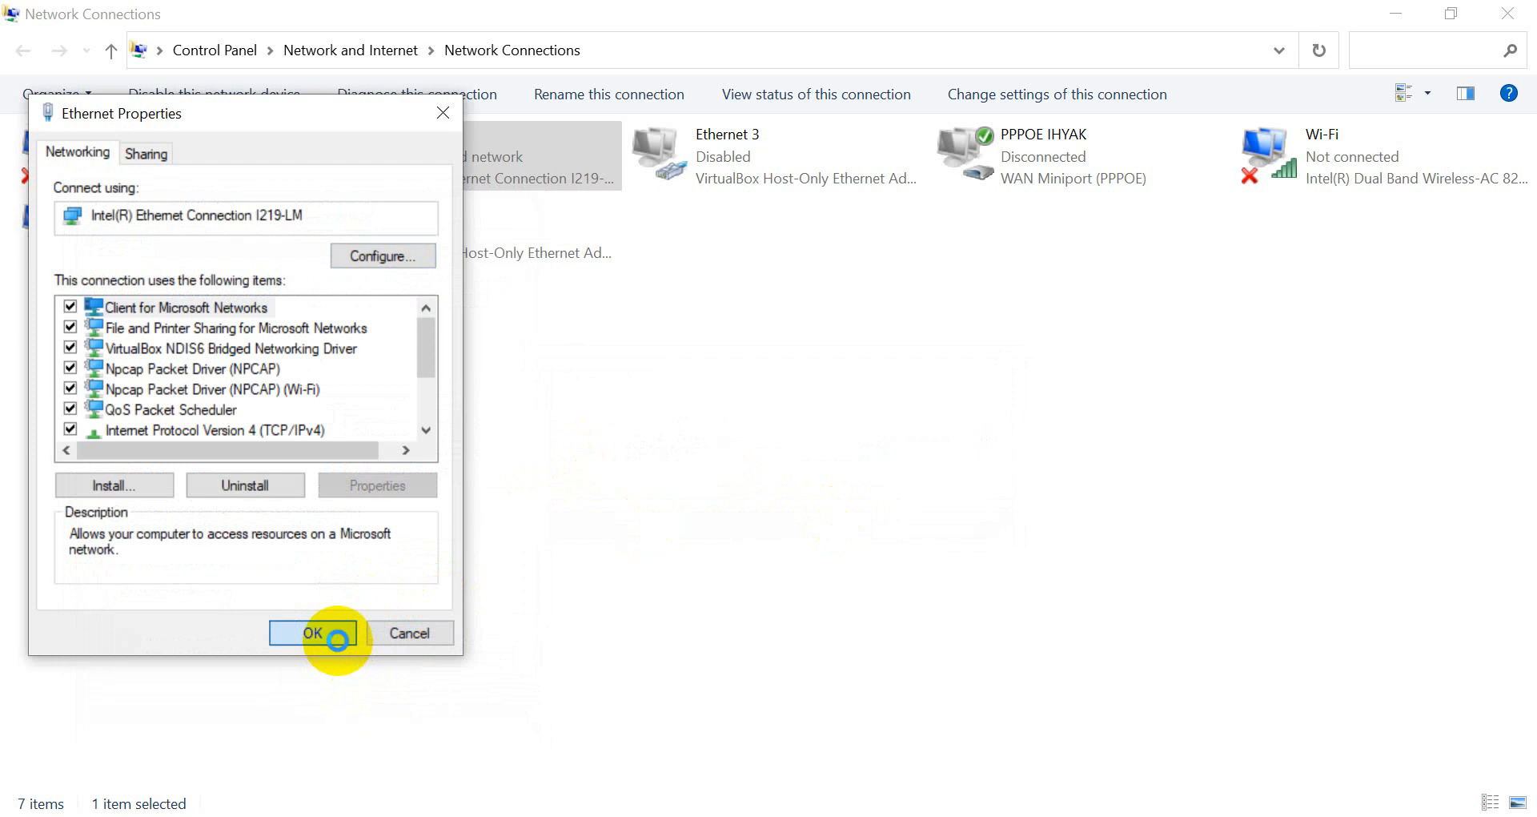
click(335, 639)
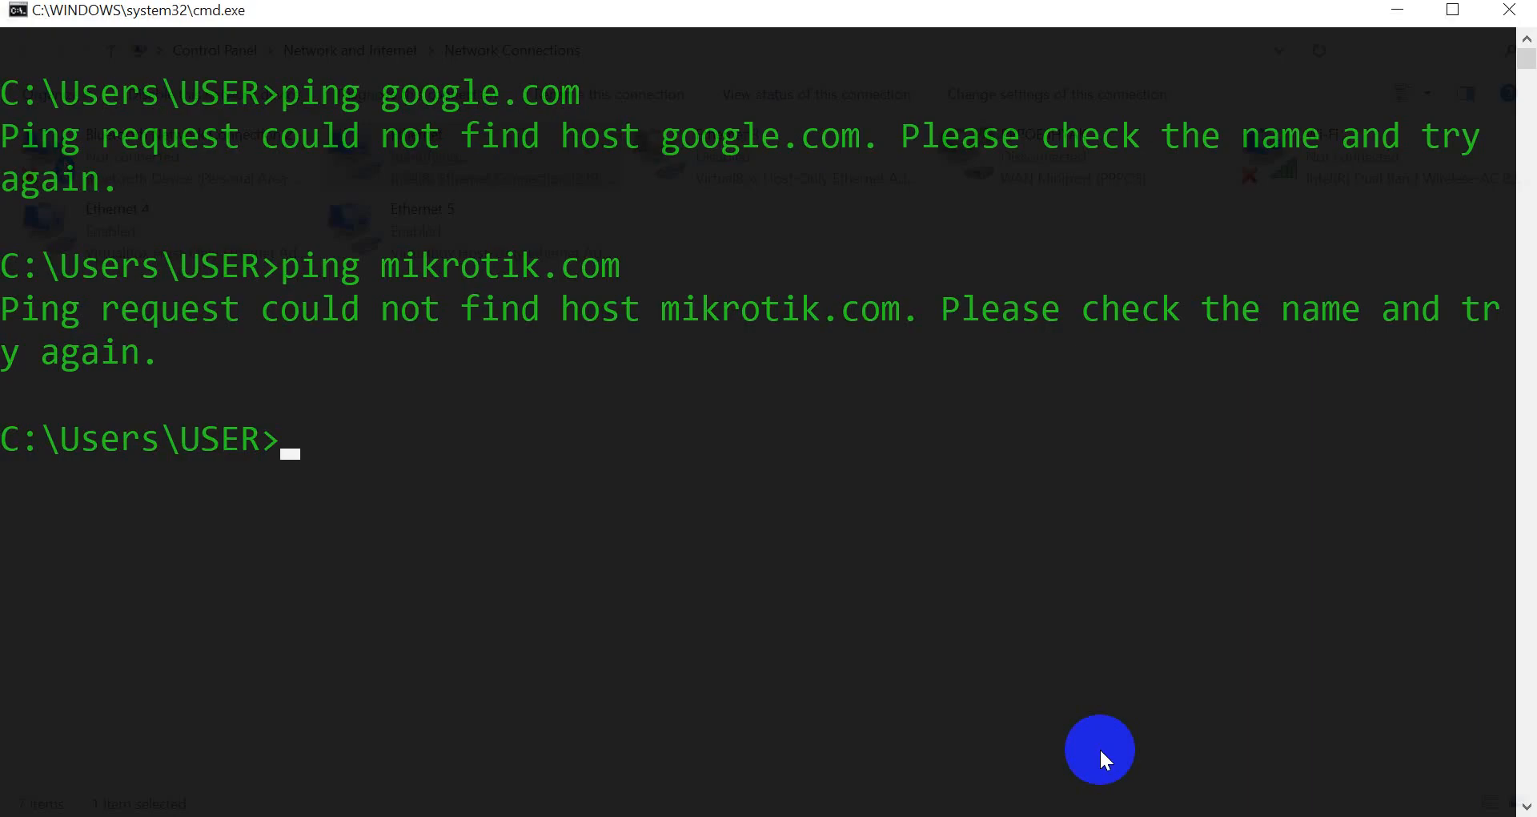
Rerun ping mikrotik.com, which still cannot find the host.
key(Up)
key(Return)
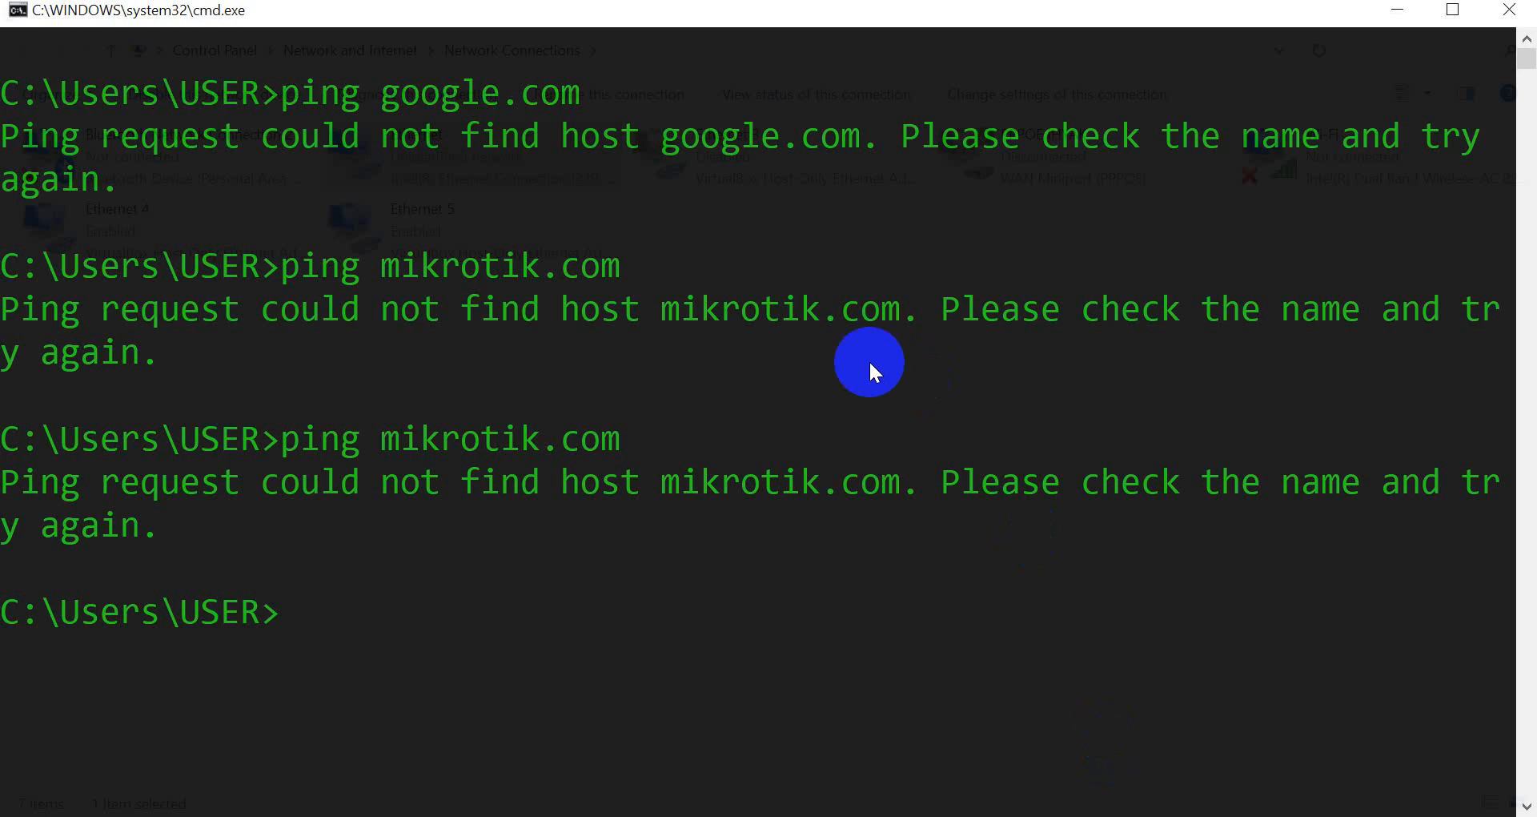
Clear the failed ping output from the console with cls.
text(cls)
key(Return)
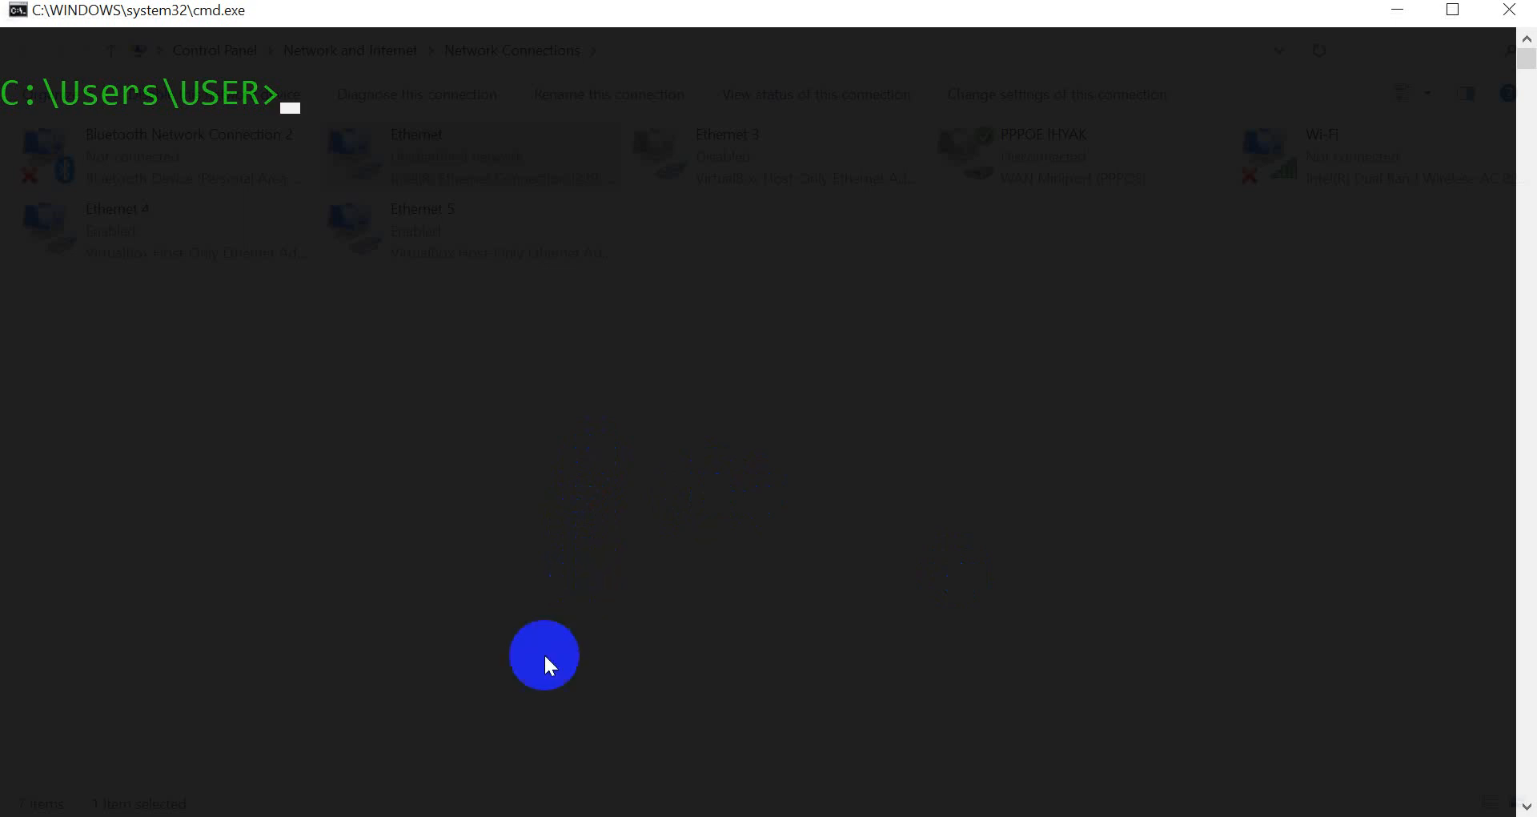
Refresh WinBox's Neighbors list and connect to router R-IHYAK at 172.20.70.1.
click(800, 816)
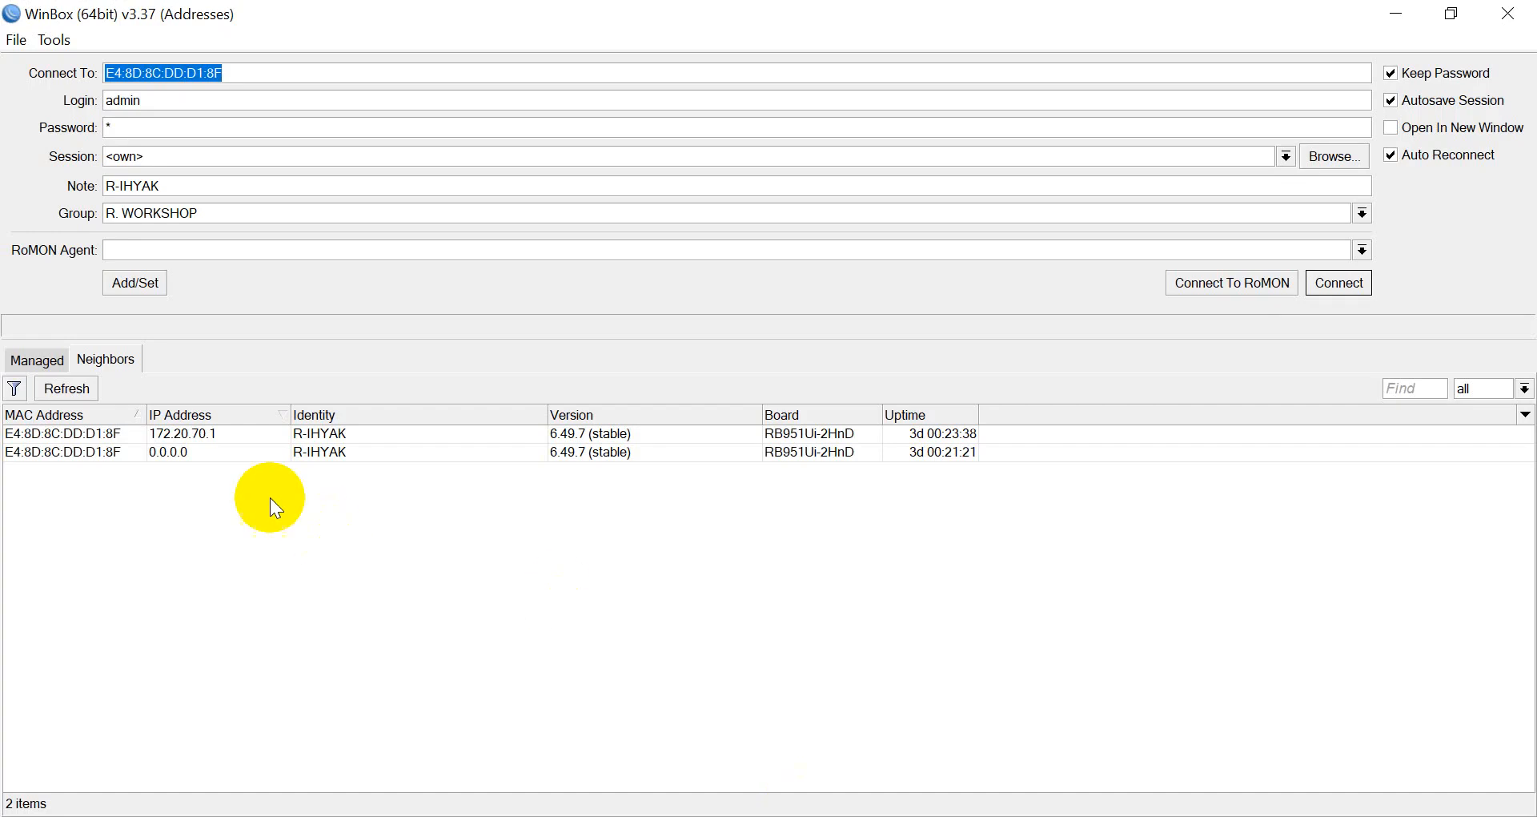
click(84, 387)
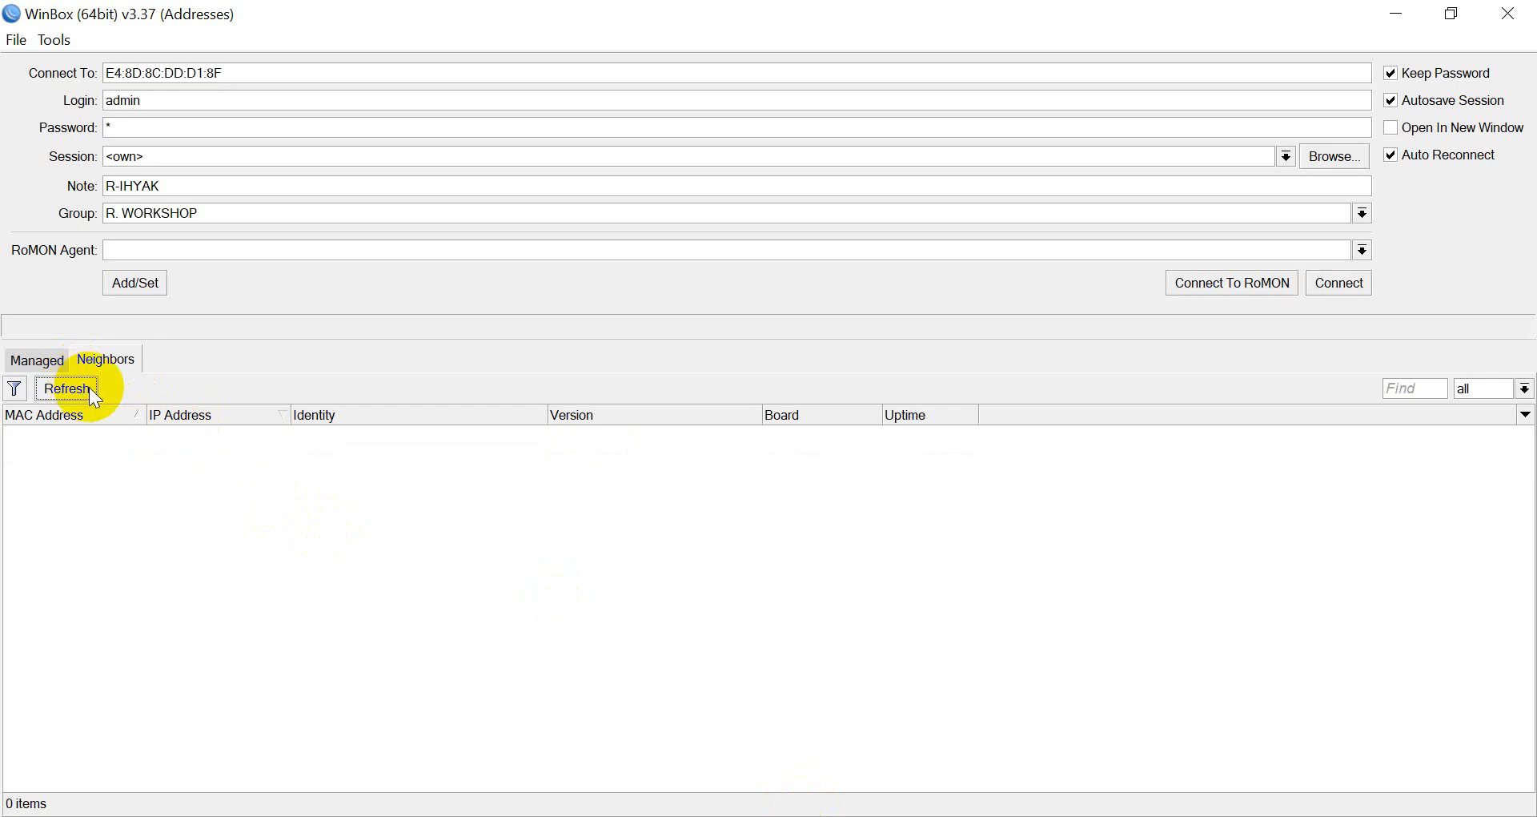
click(84, 435)
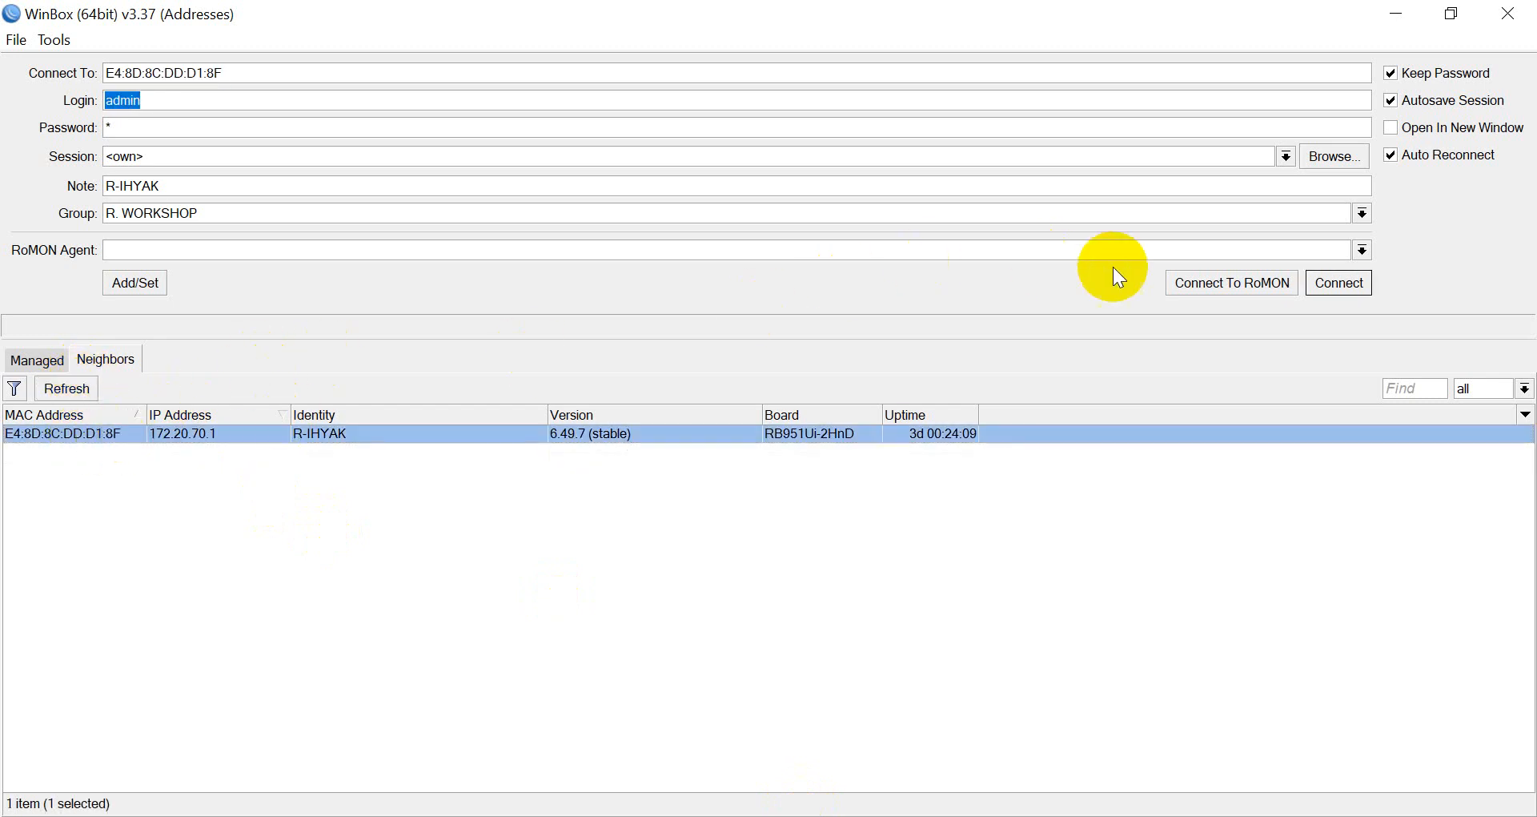
click(1360, 282)
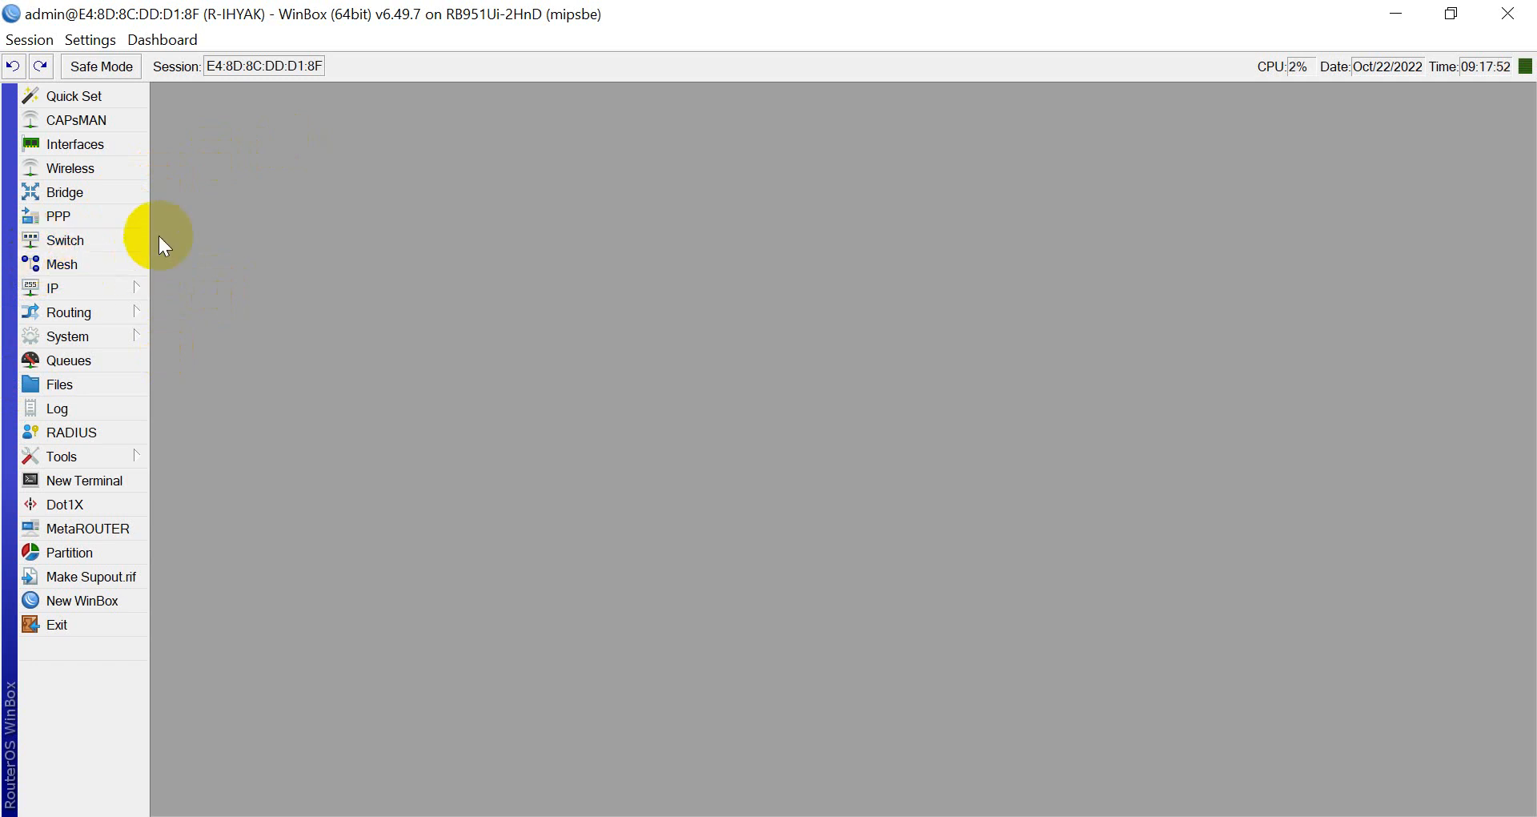
click(117, 295)
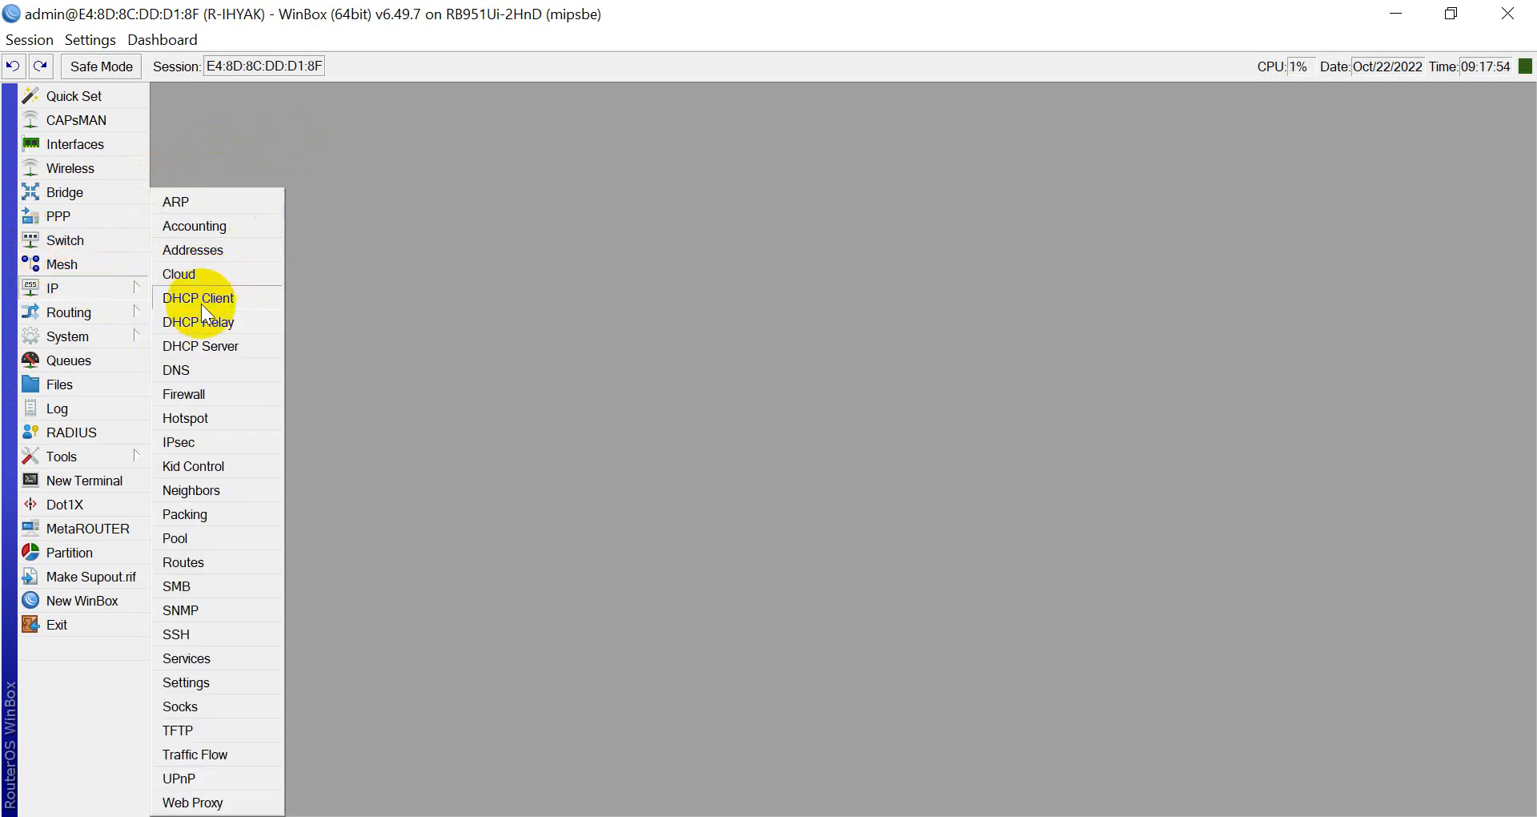
click(228, 253)
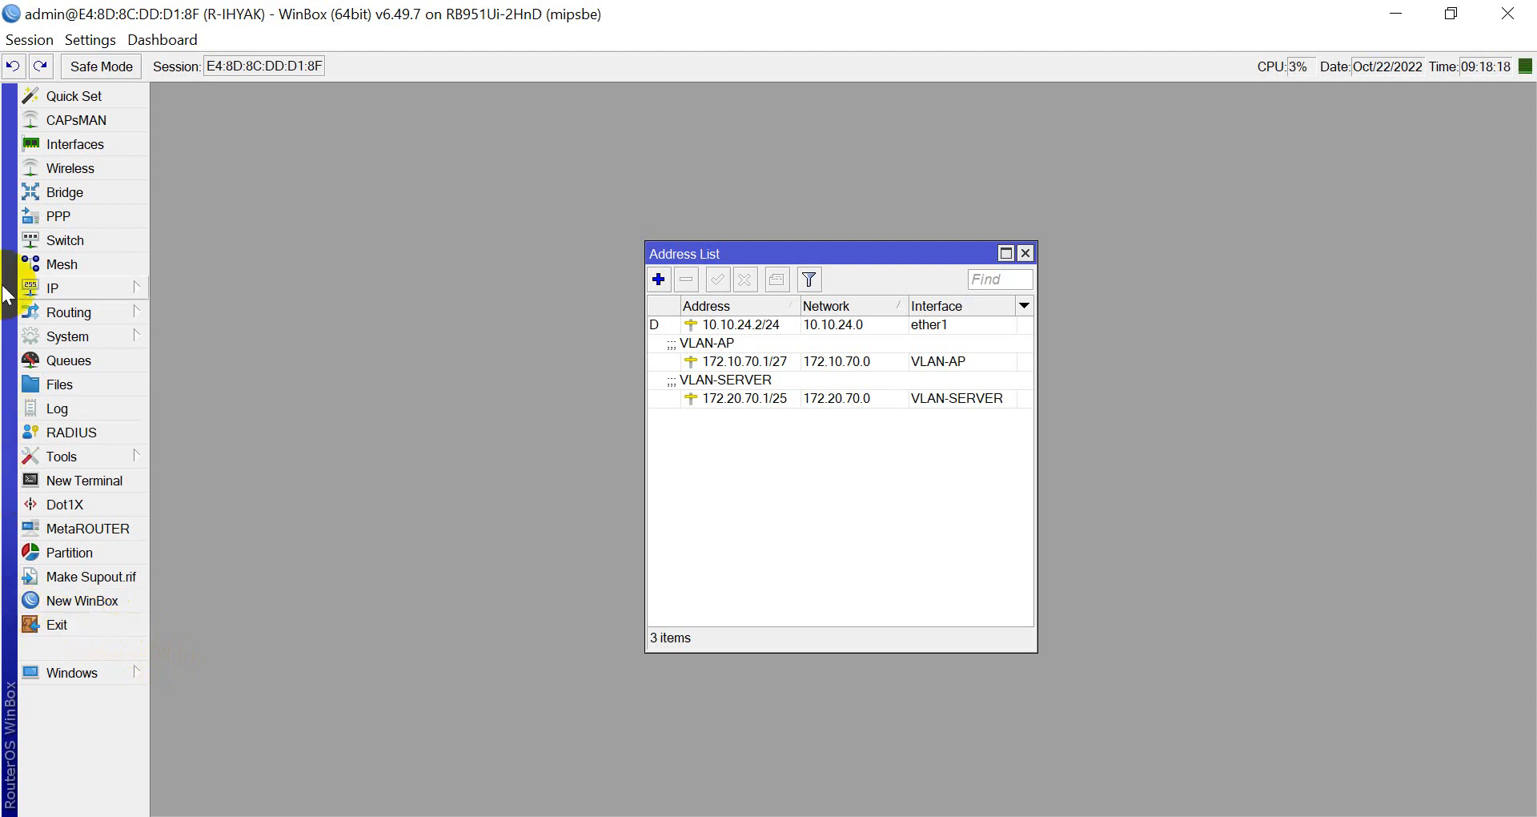
click(1024, 253)
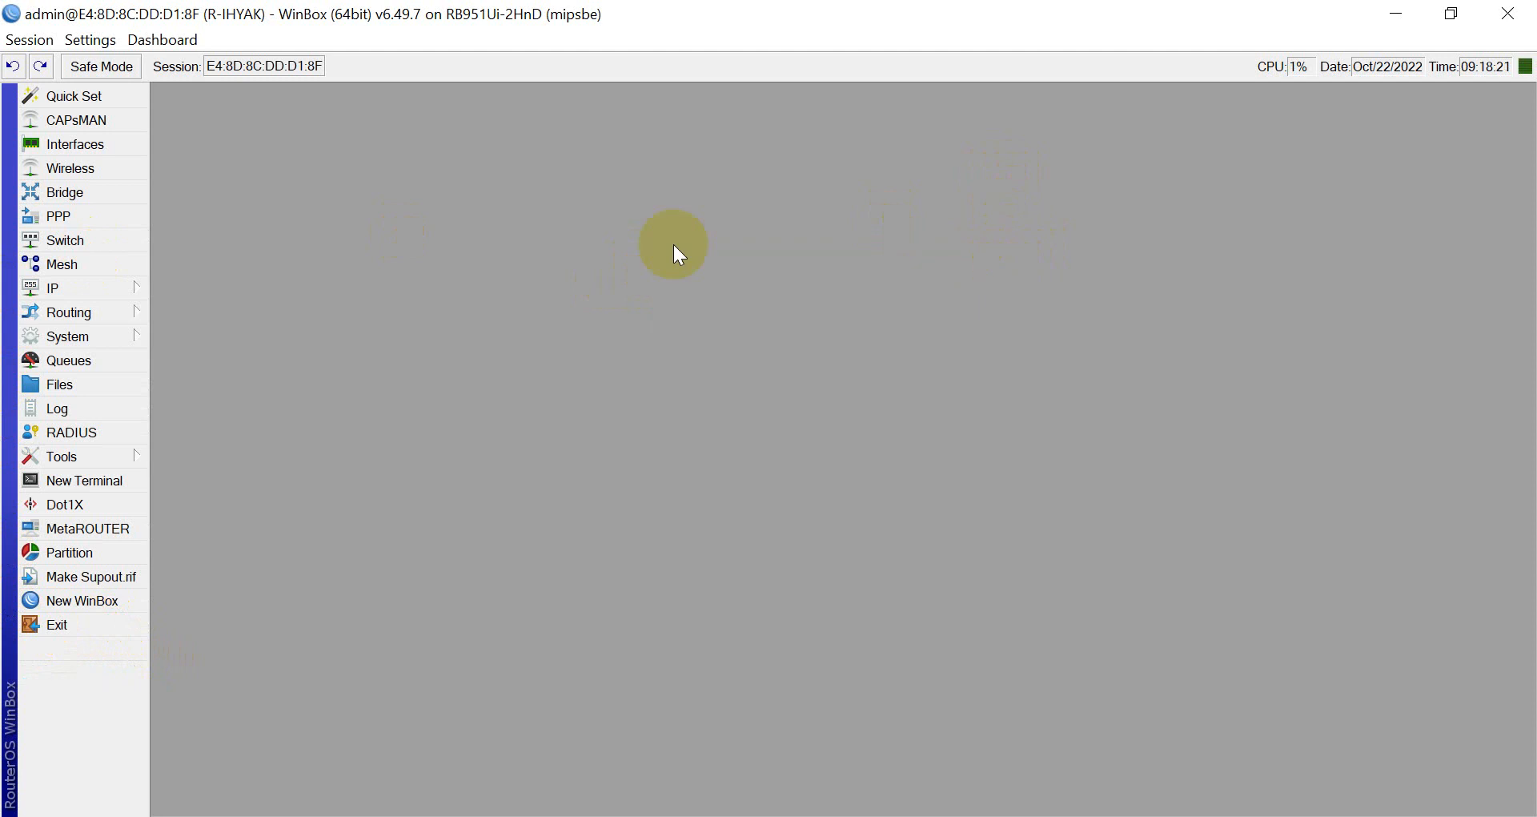
Check the interface list, then show IP addresses 10.10.24.2/24, 172.10.70.1/27 and 172.20.70.1/25.
click(113, 142)
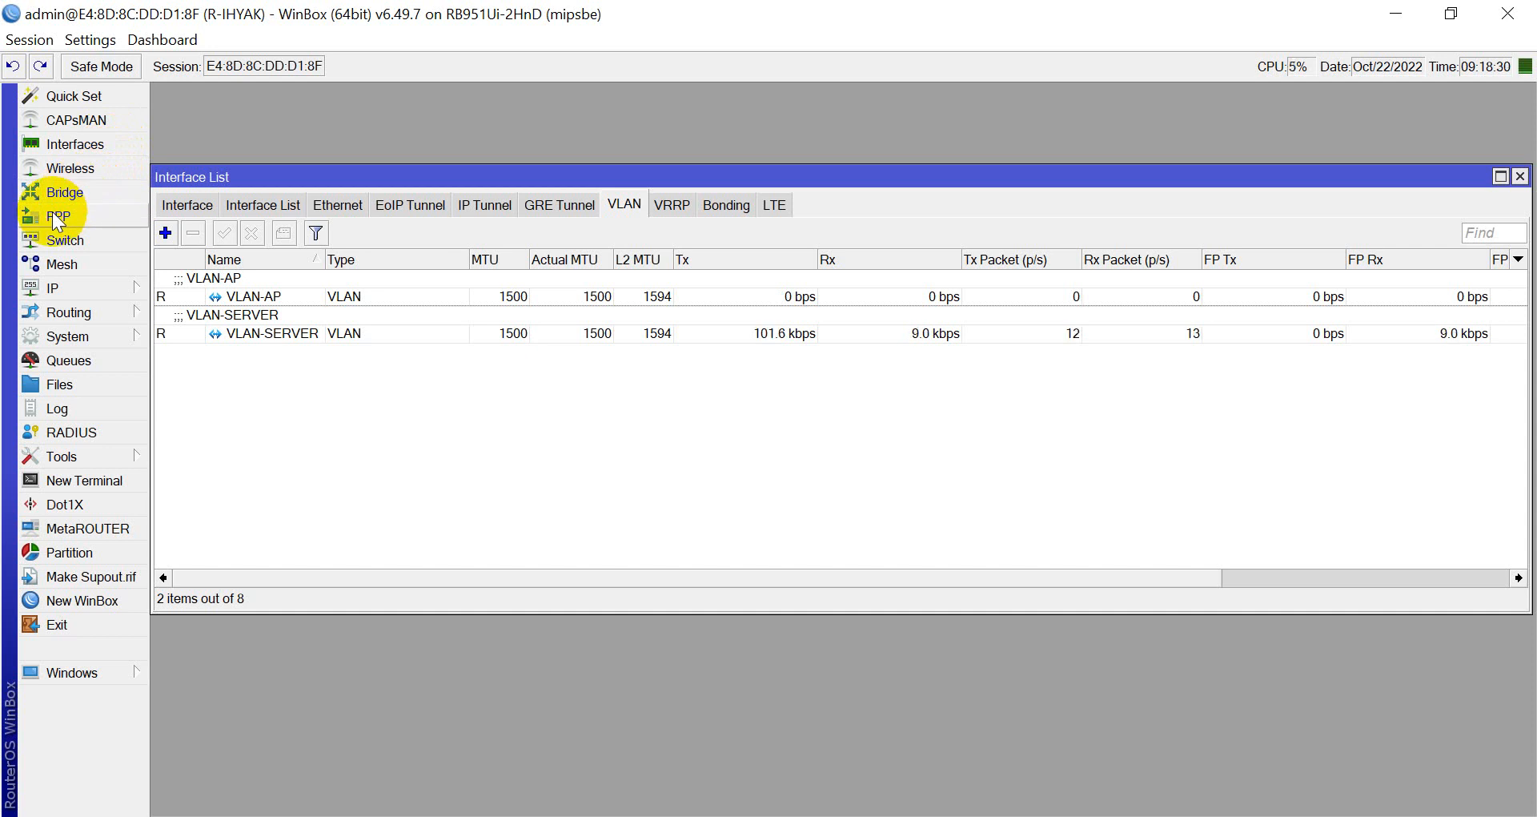
key(Escape)
click(88, 290)
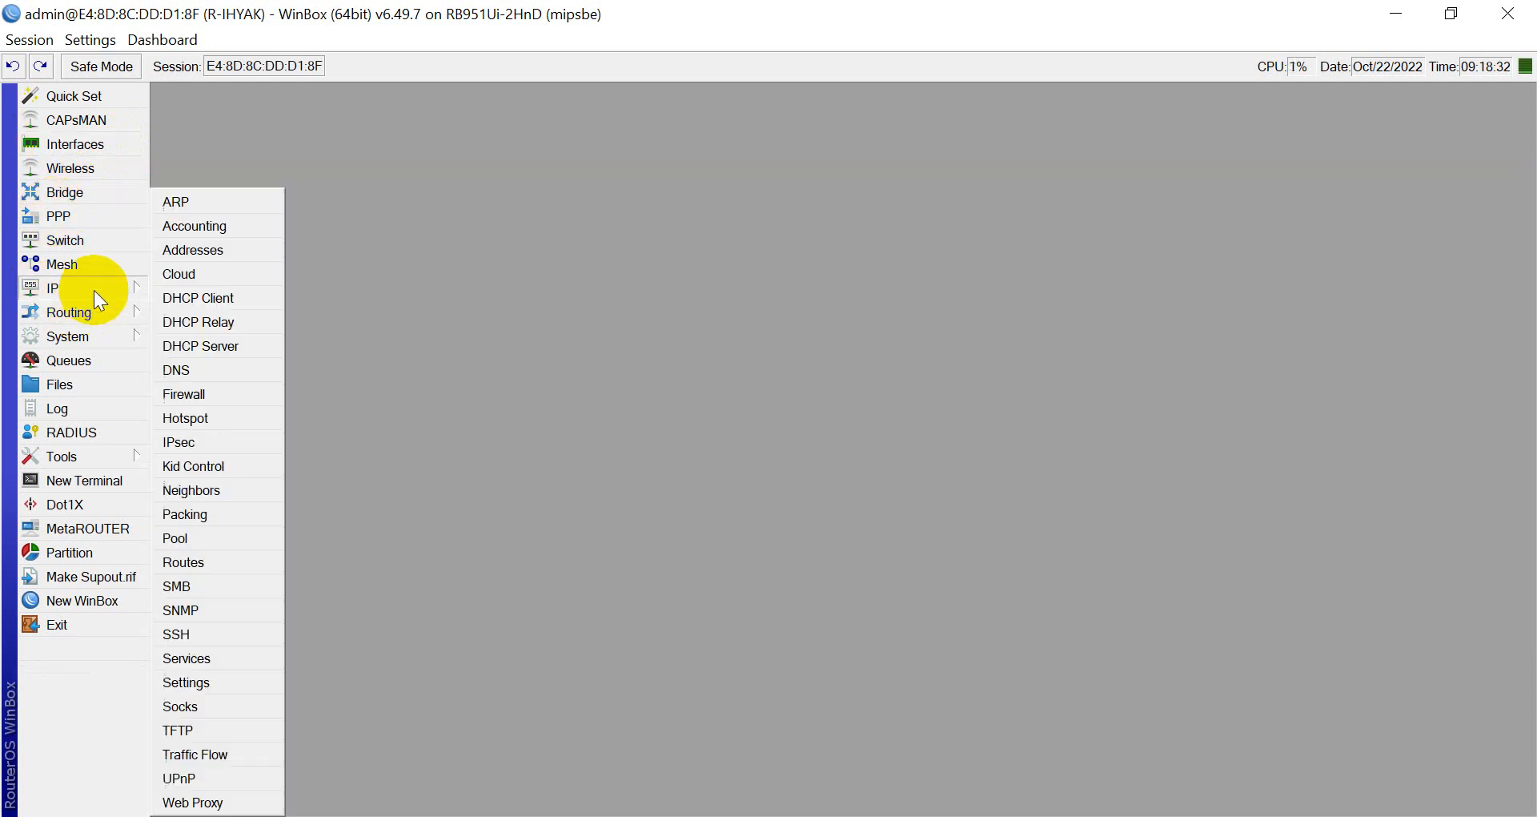
click(205, 254)
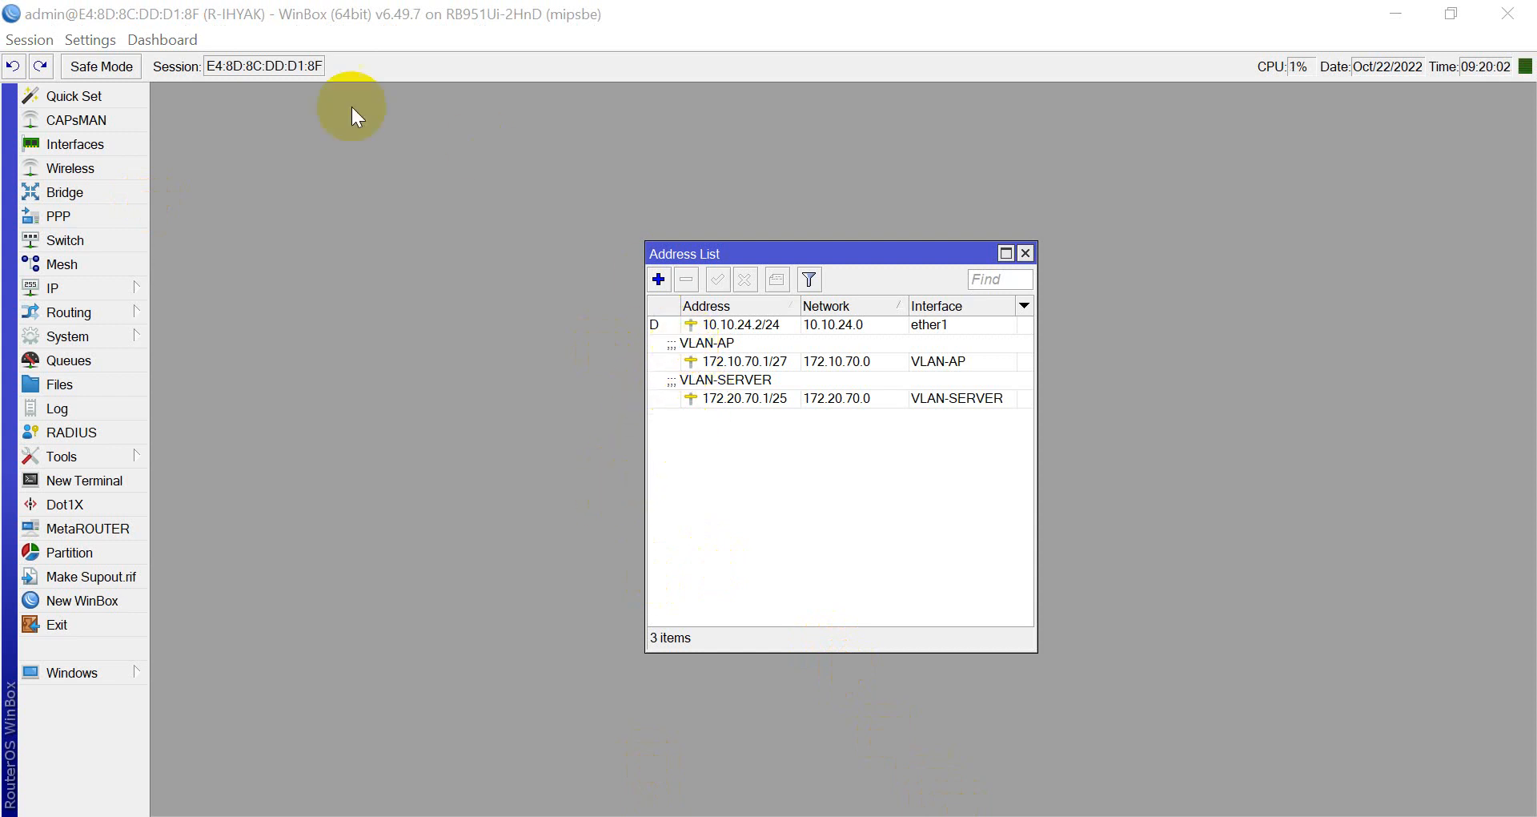
Disable the dhcp2 DHCP server on VLAN-SERVER, then bring Network Connections back to the front.
click(87, 291)
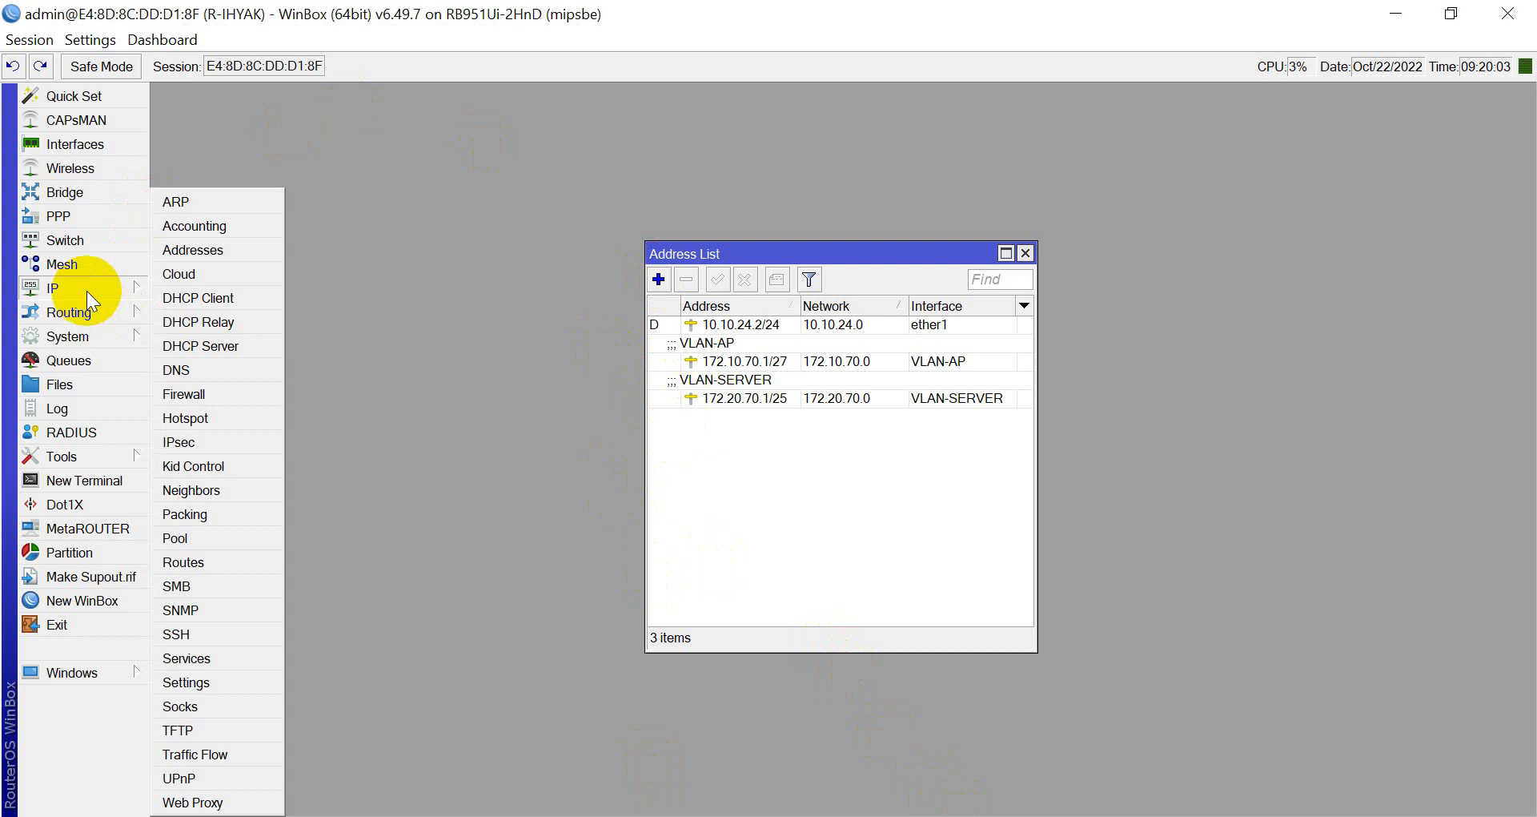
click(200, 353)
click(637, 272)
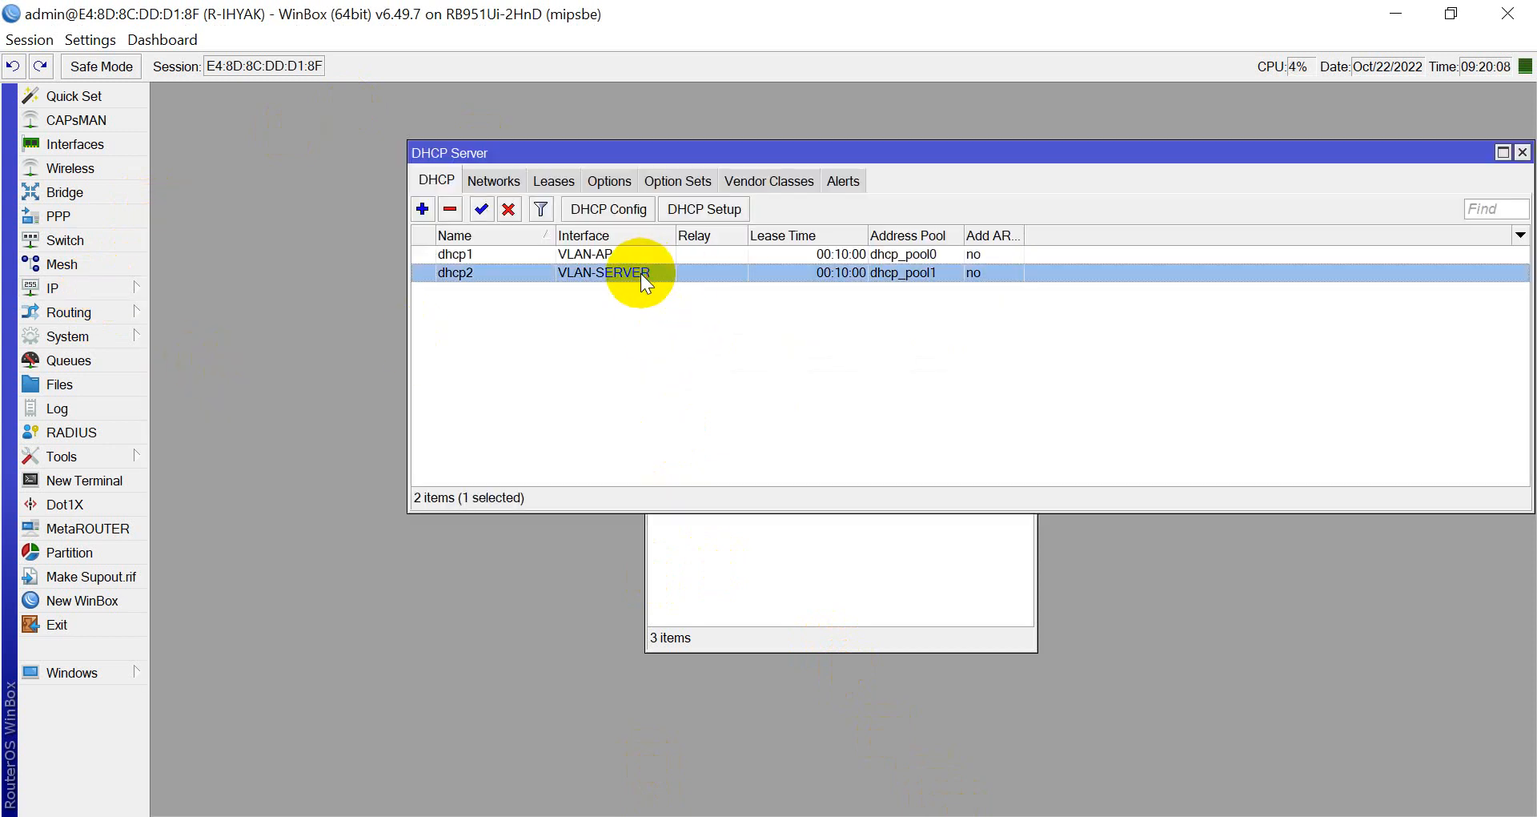
click(519, 213)
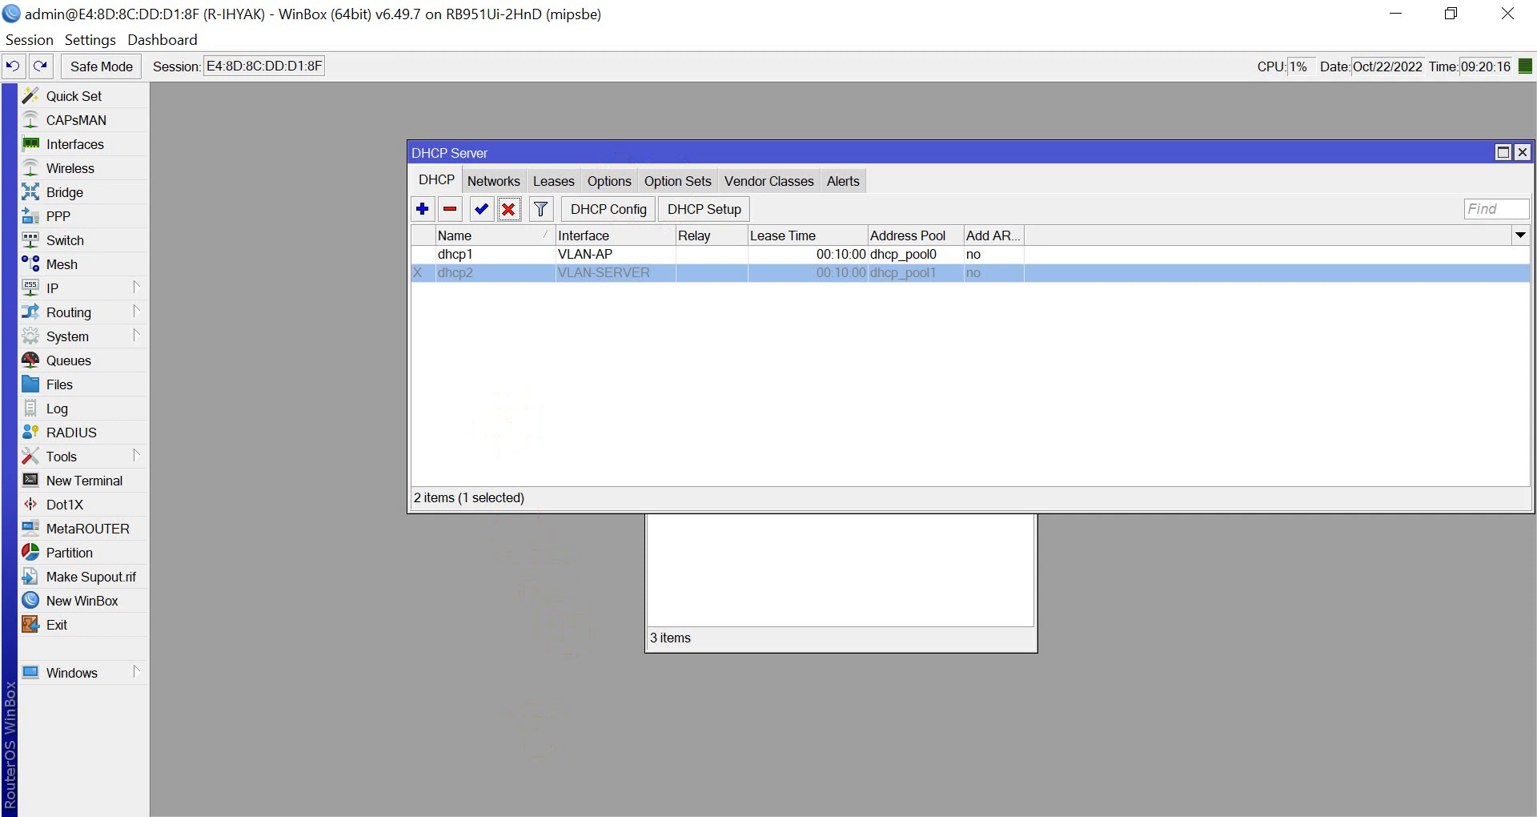
click(531, 745)
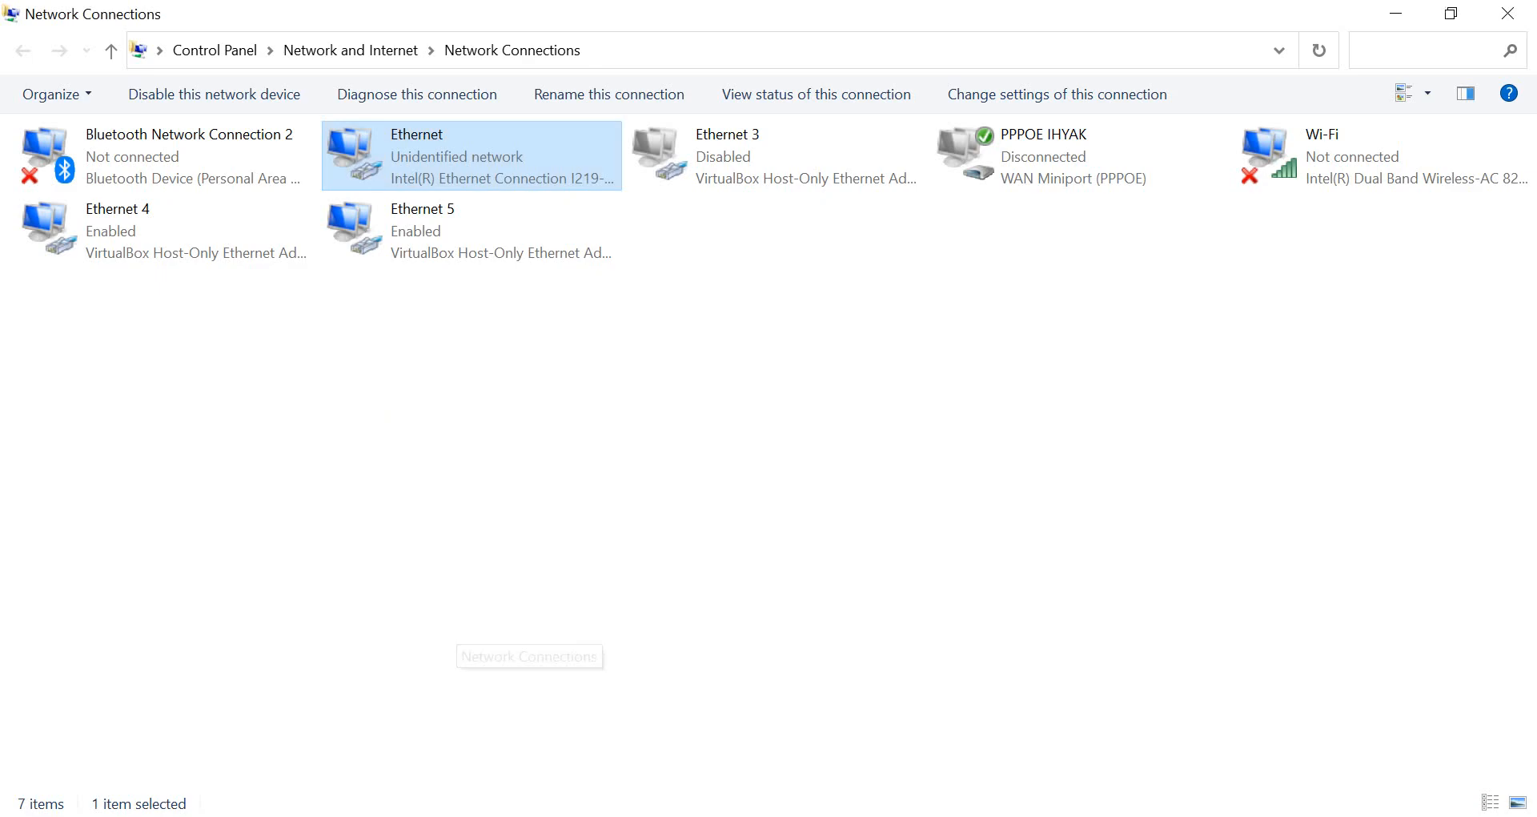
Check the Ethernet connection's status and detailed IP settings.
right_click(402, 183)
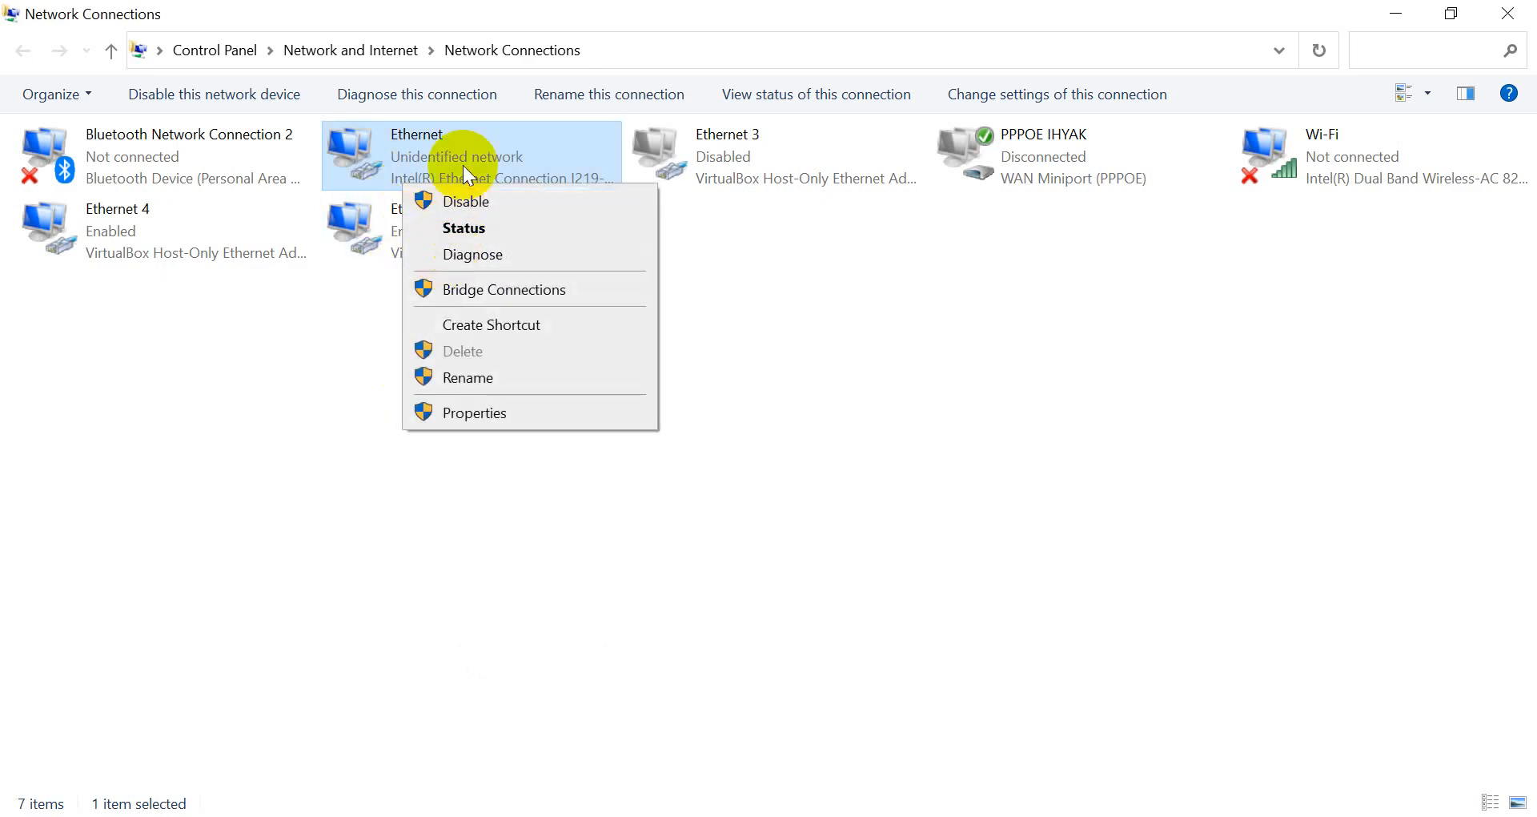
click(469, 227)
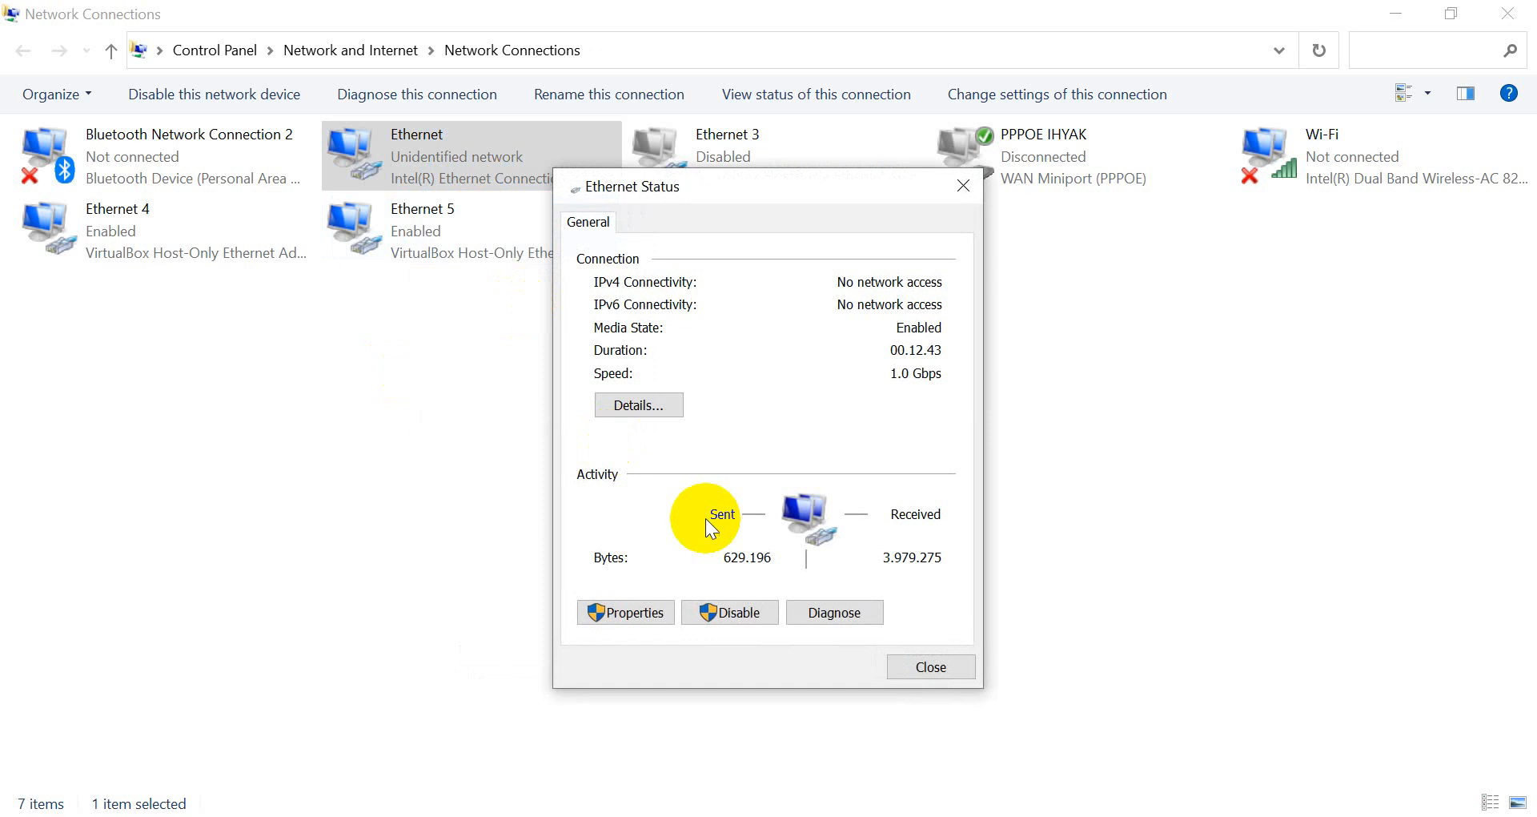
click(653, 405)
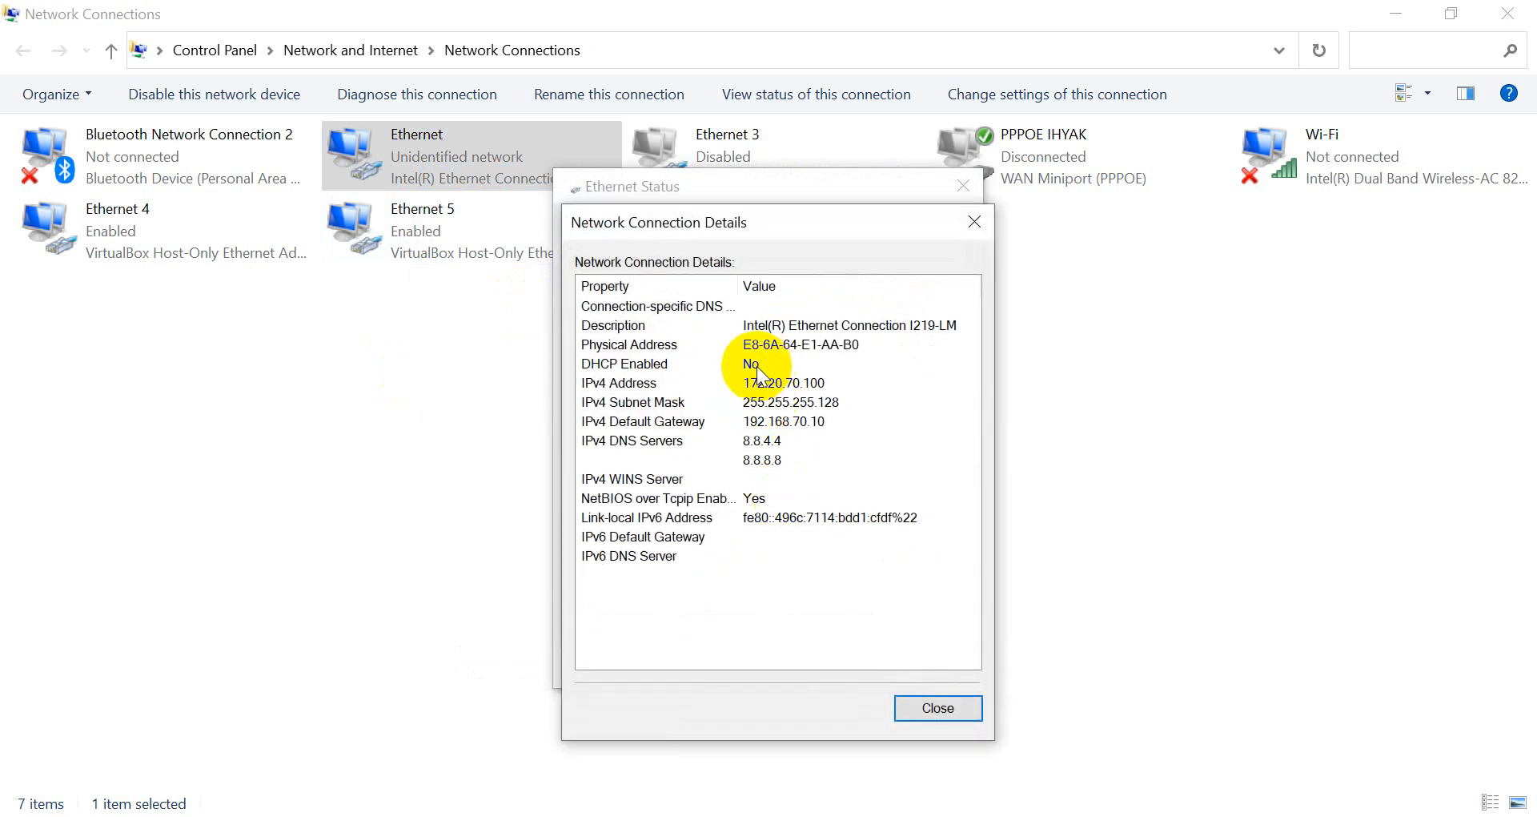
click(913, 699)
click(897, 663)
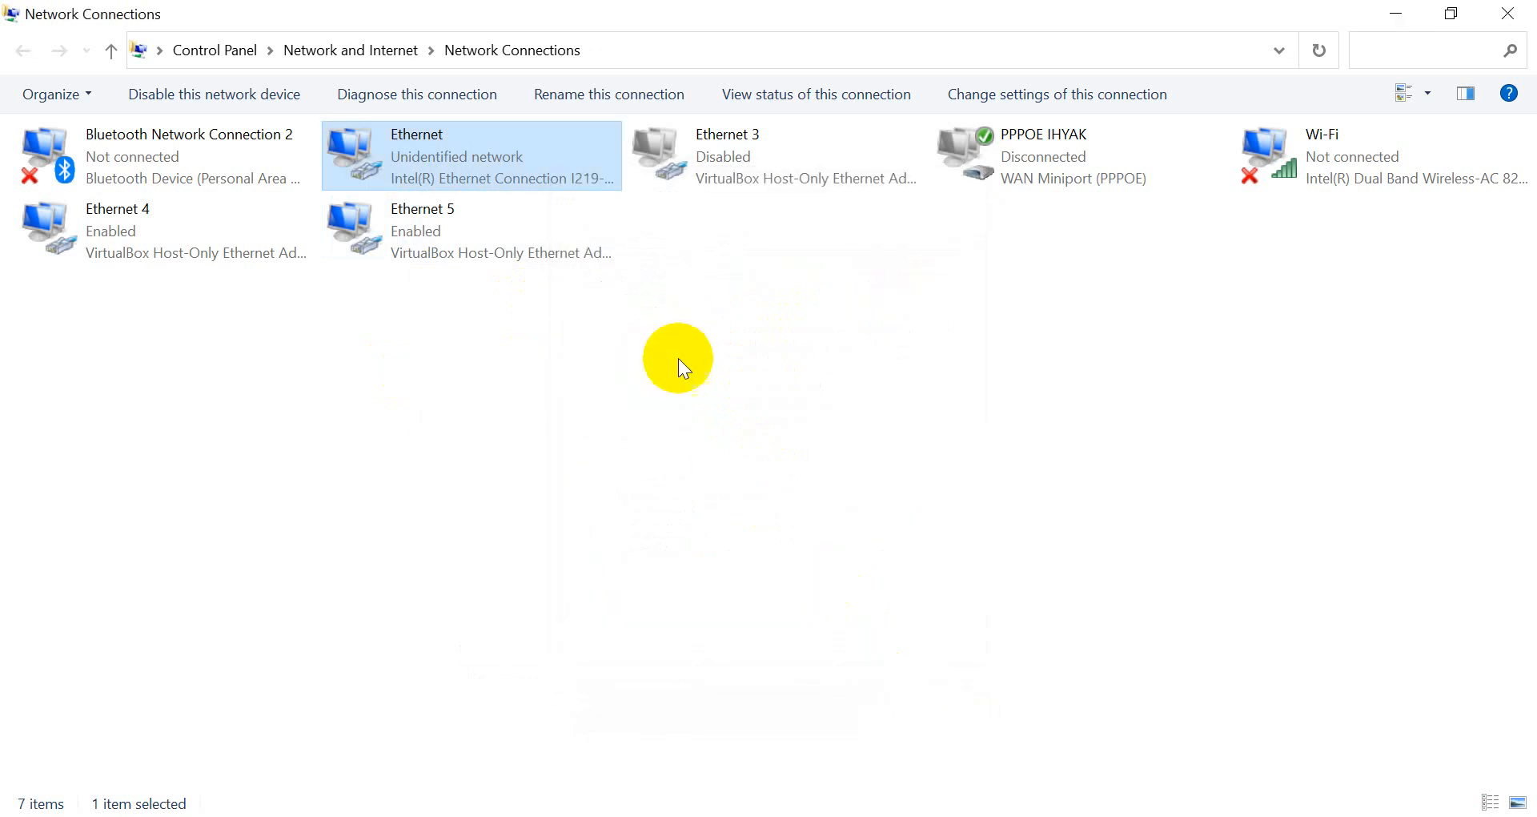
Set Ethernet IPv4 to obtain both the IP address and DNS servers automatically.
right_click(554, 180)
click(615, 407)
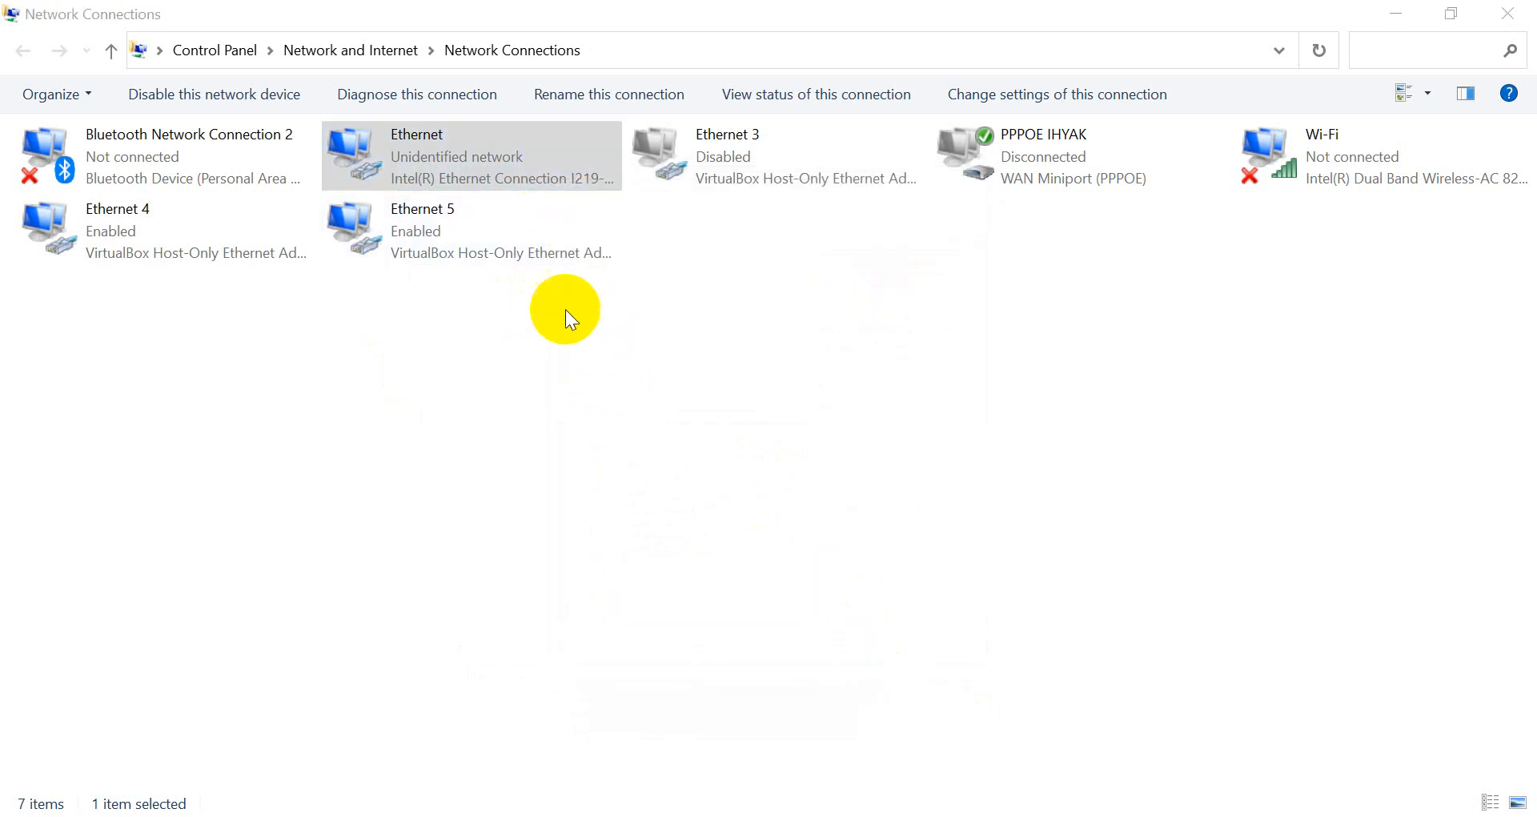
double_click(273, 435)
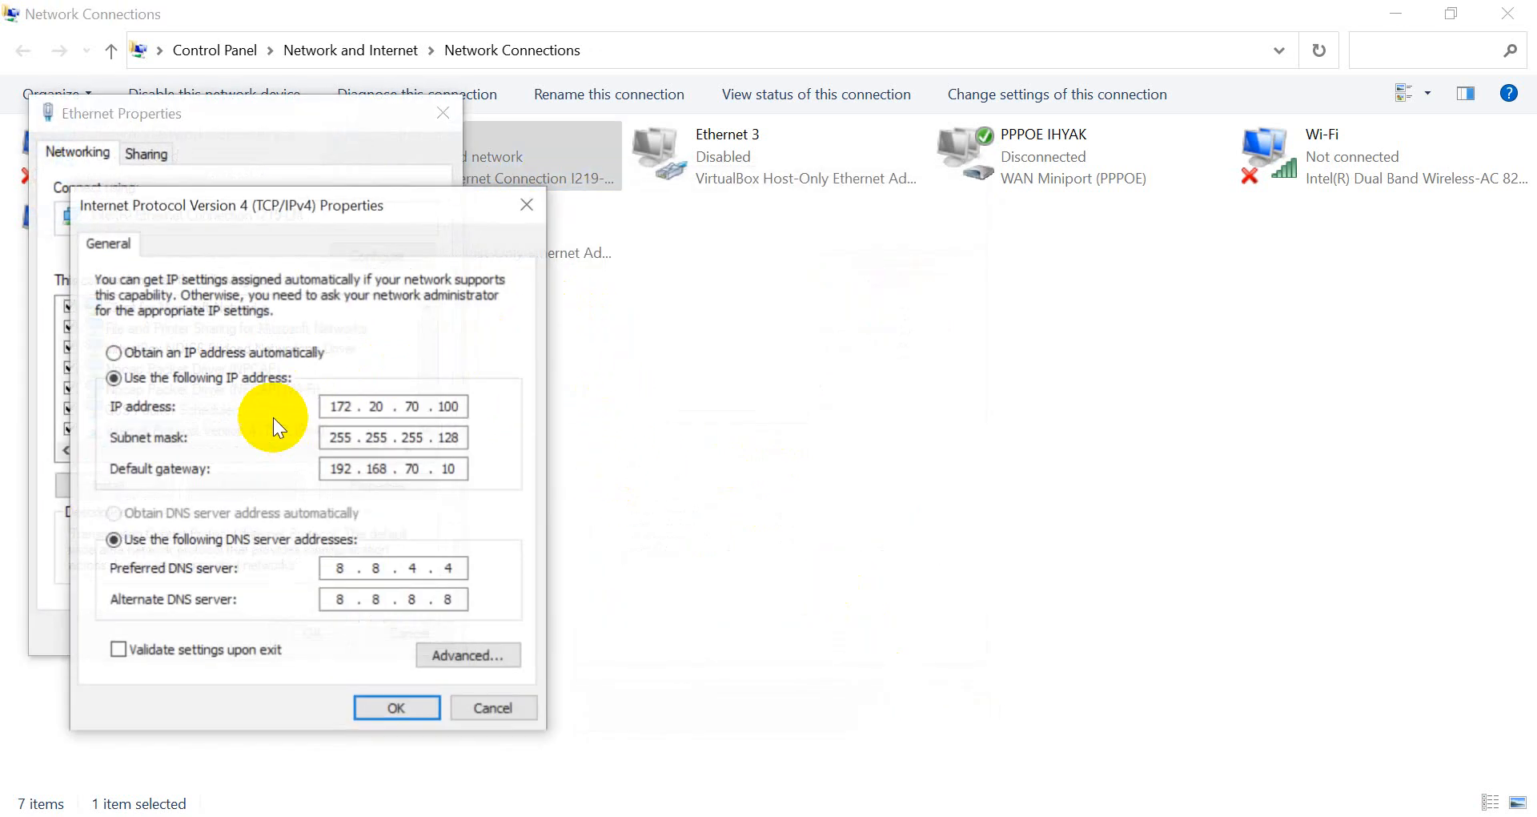
click(265, 354)
click(309, 518)
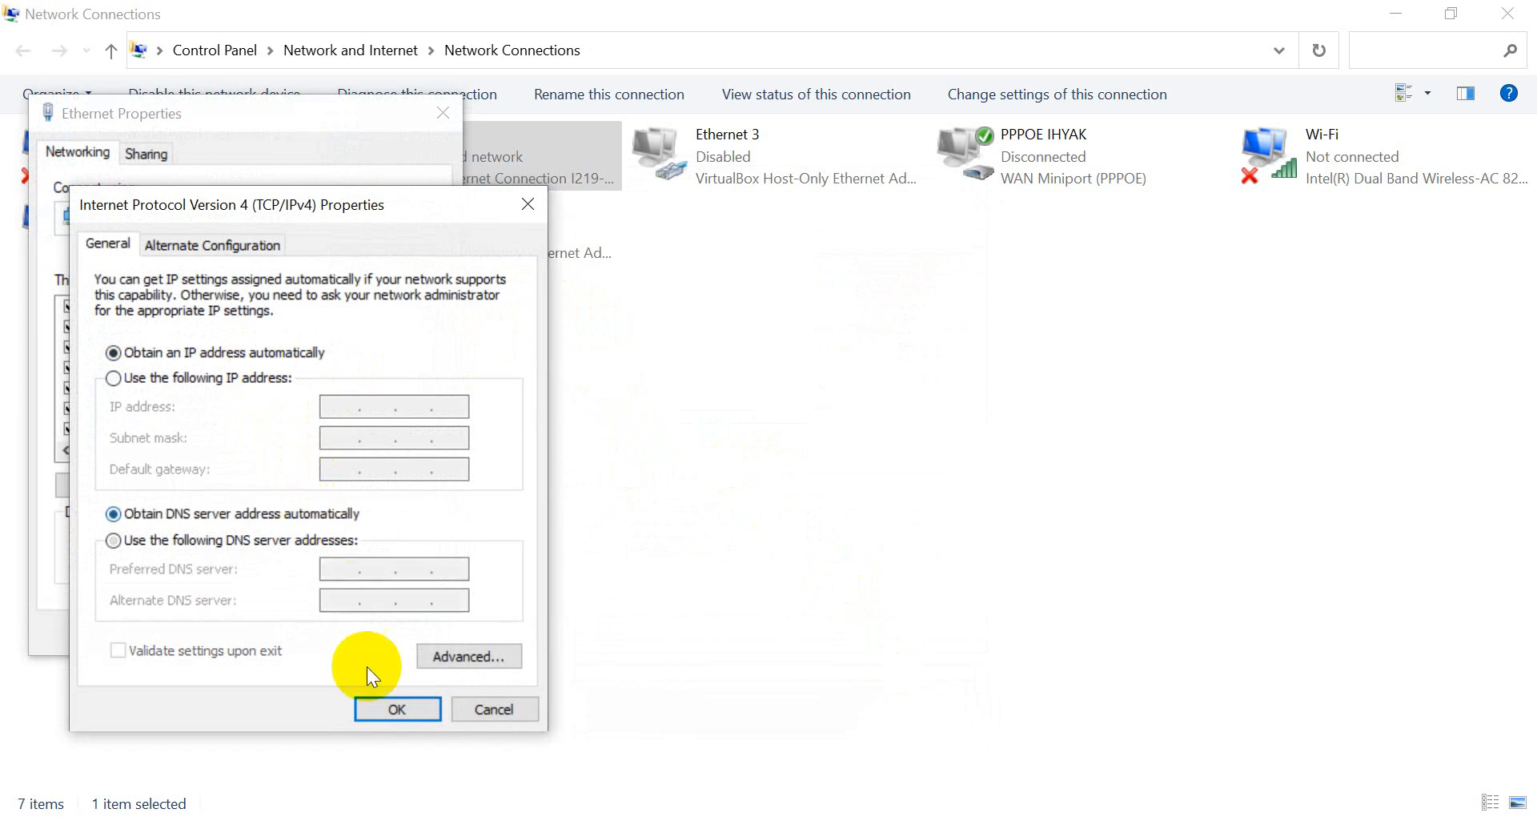
click(394, 711)
click(316, 632)
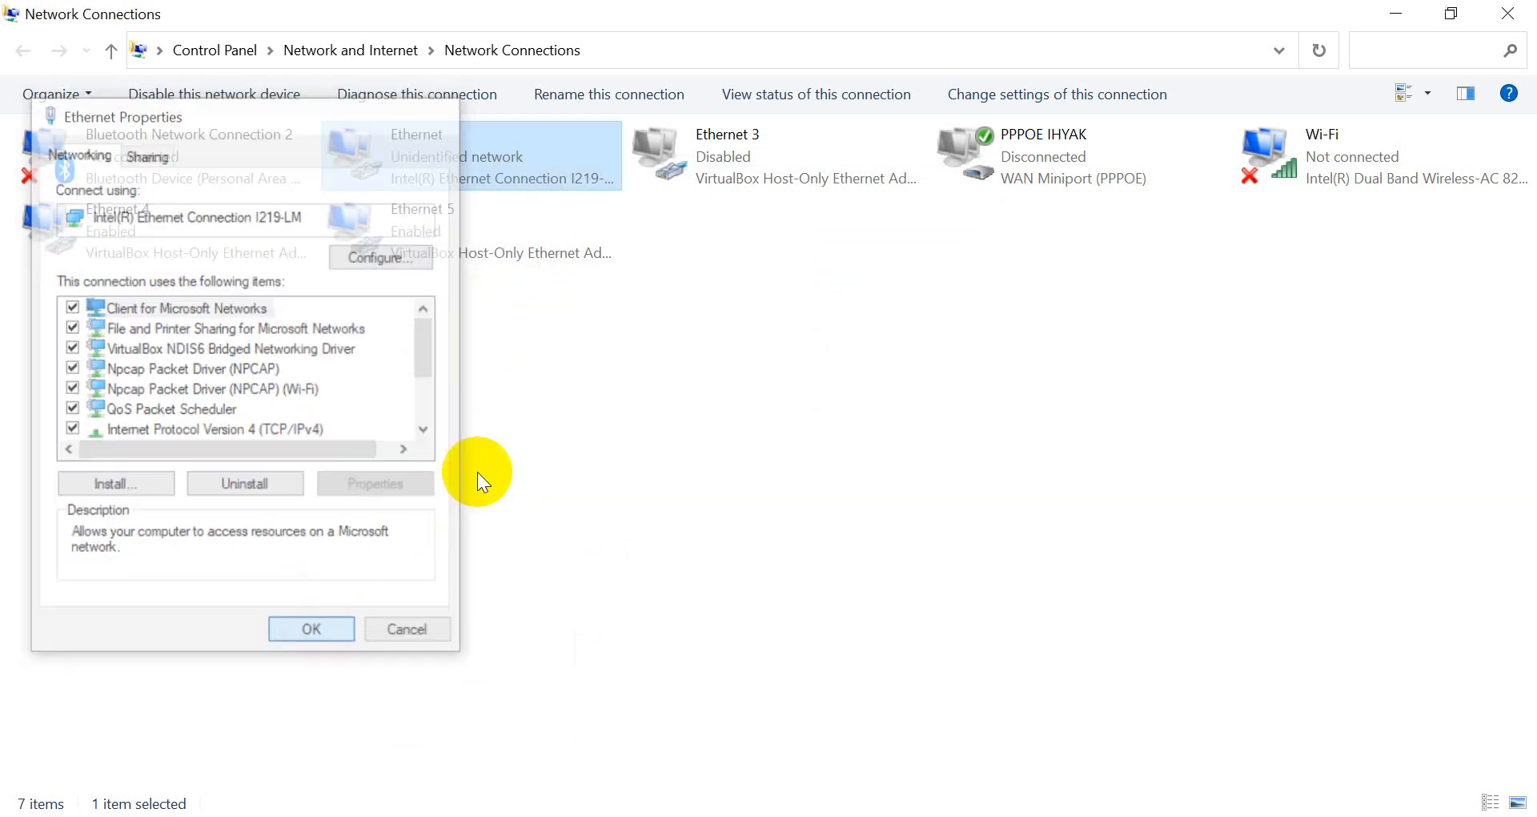
Refresh the connections list and bring up the Ethernet connection status.
right_click(570, 362)
click(636, 455)
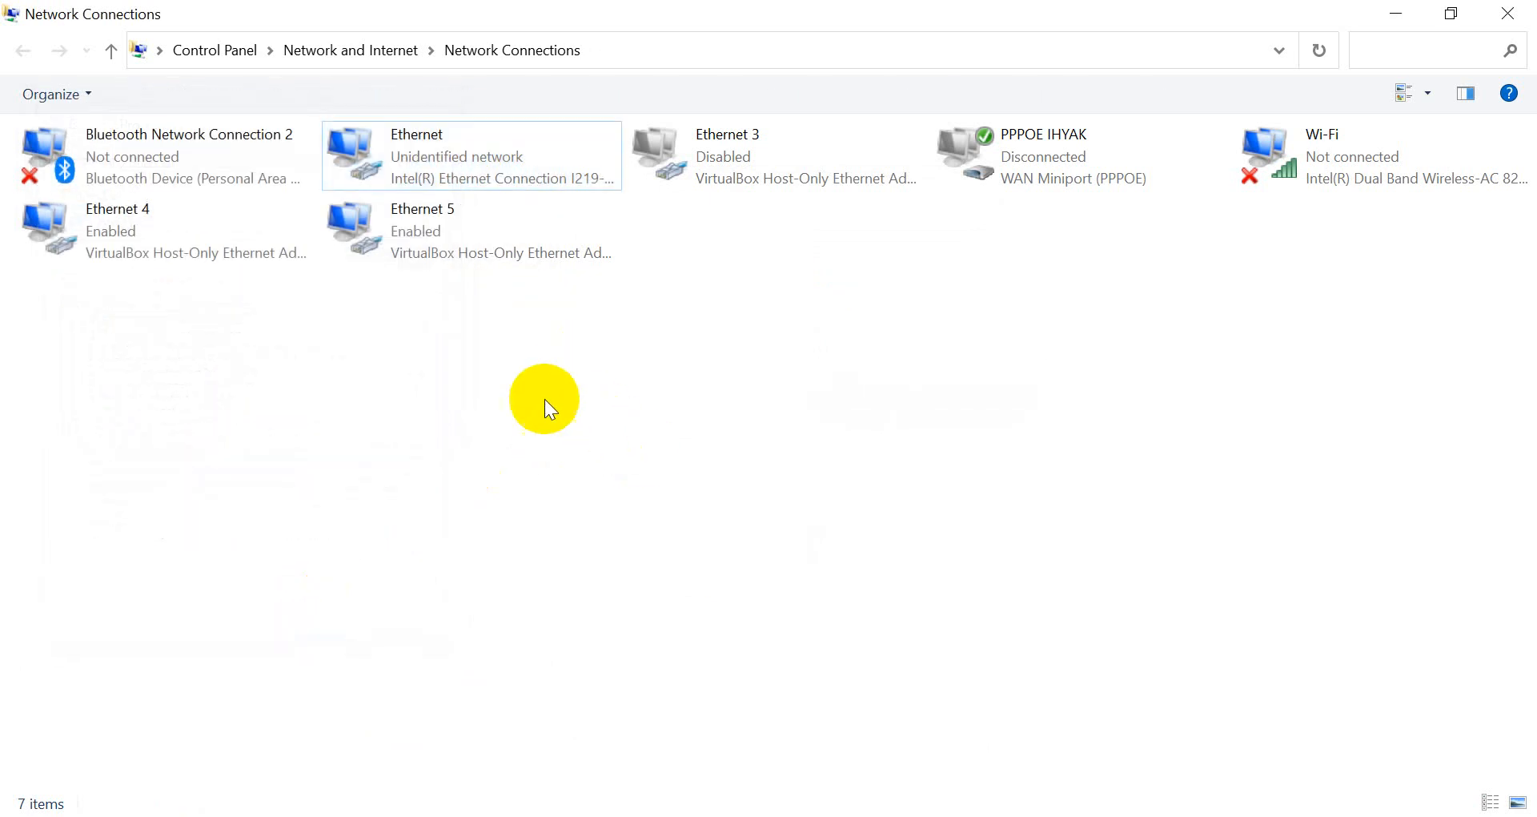
right_click(467, 169)
click(485, 205)
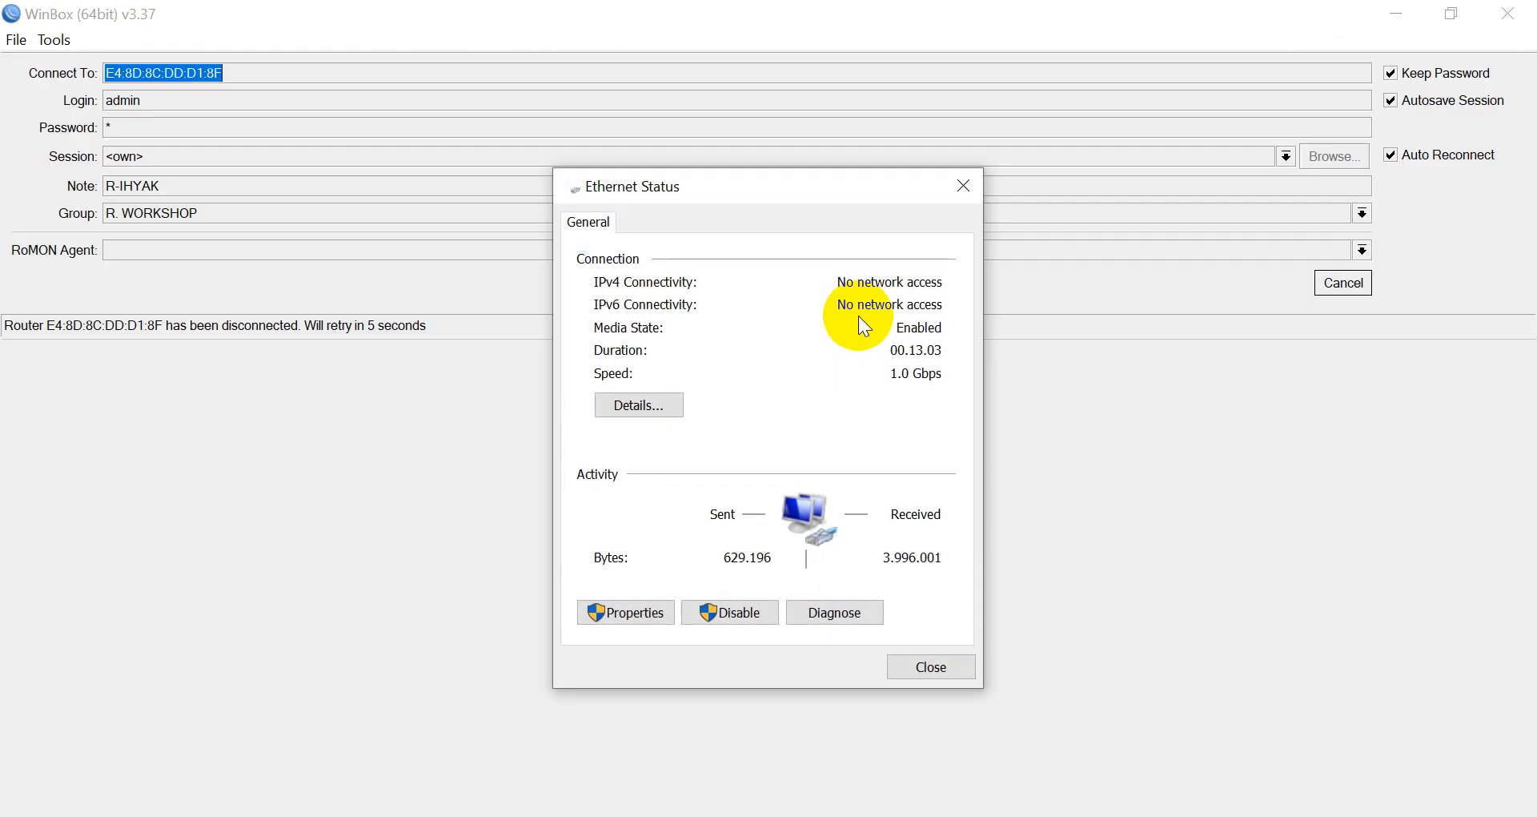
Review the Ethernet details, close both status dialogs, and clear the WinBox windows.
click(656, 404)
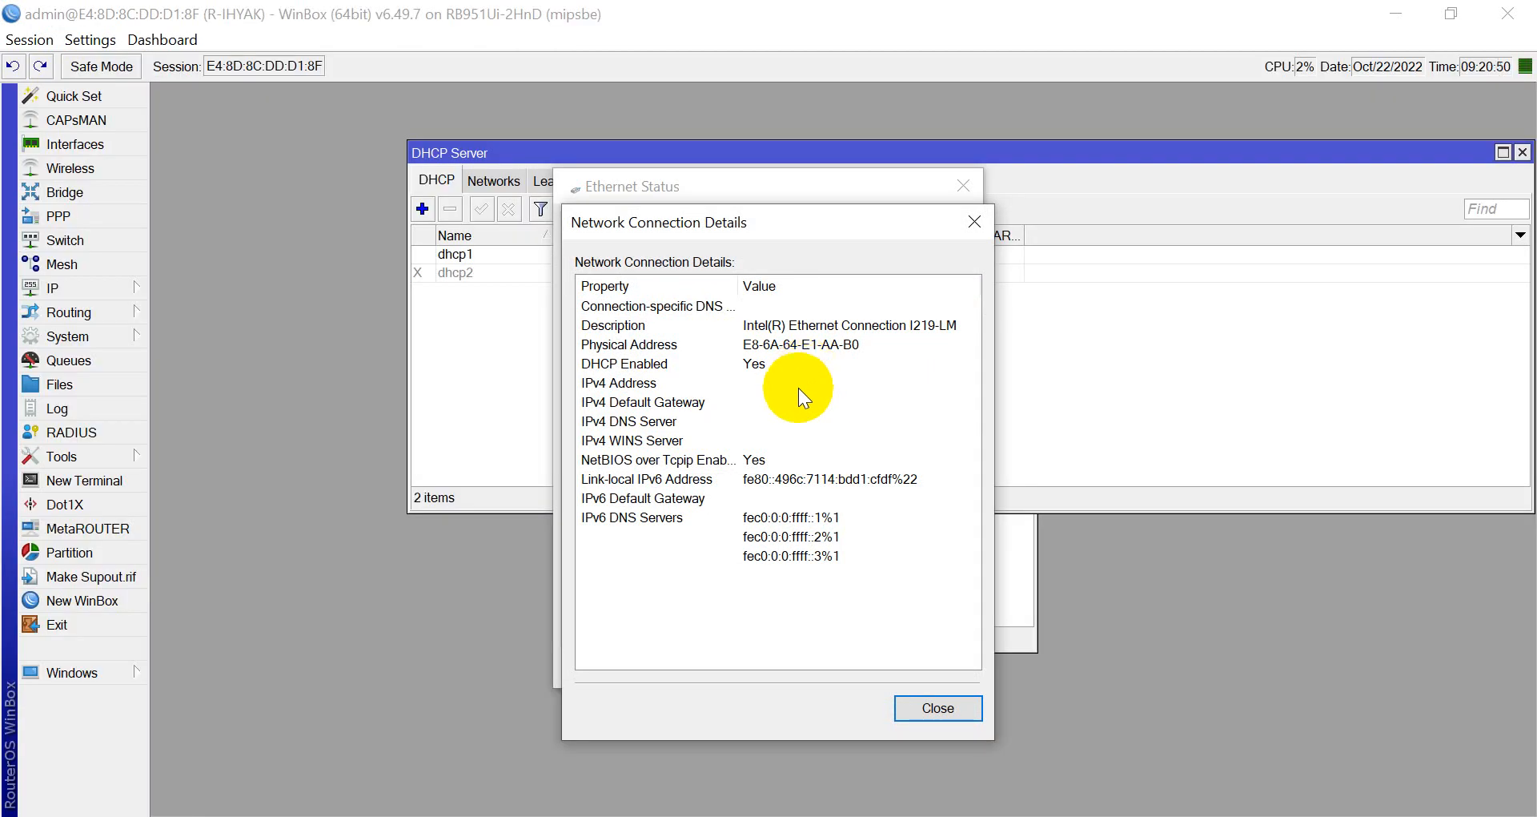
click(922, 708)
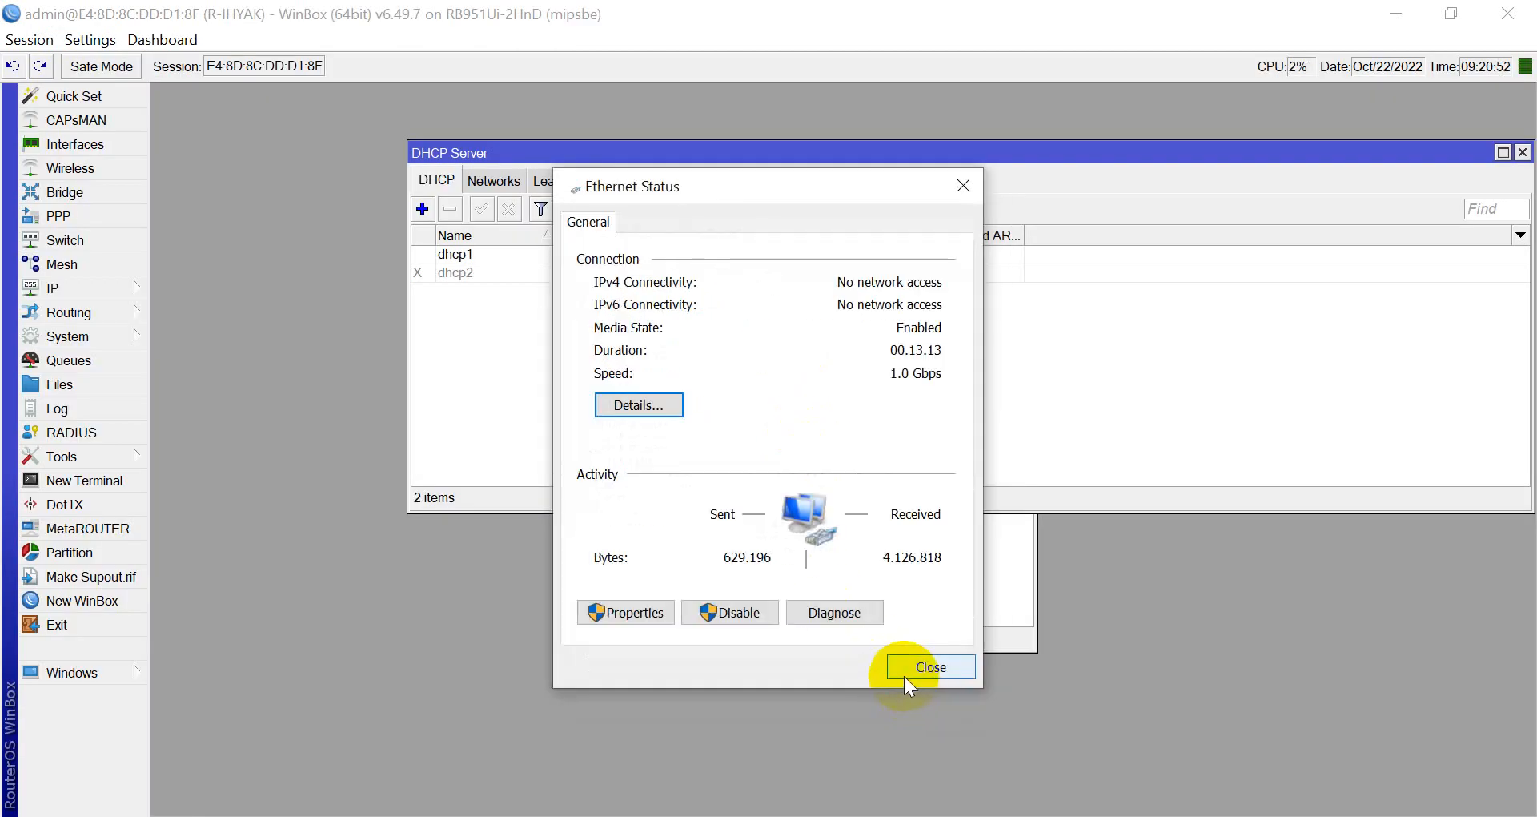
click(905, 671)
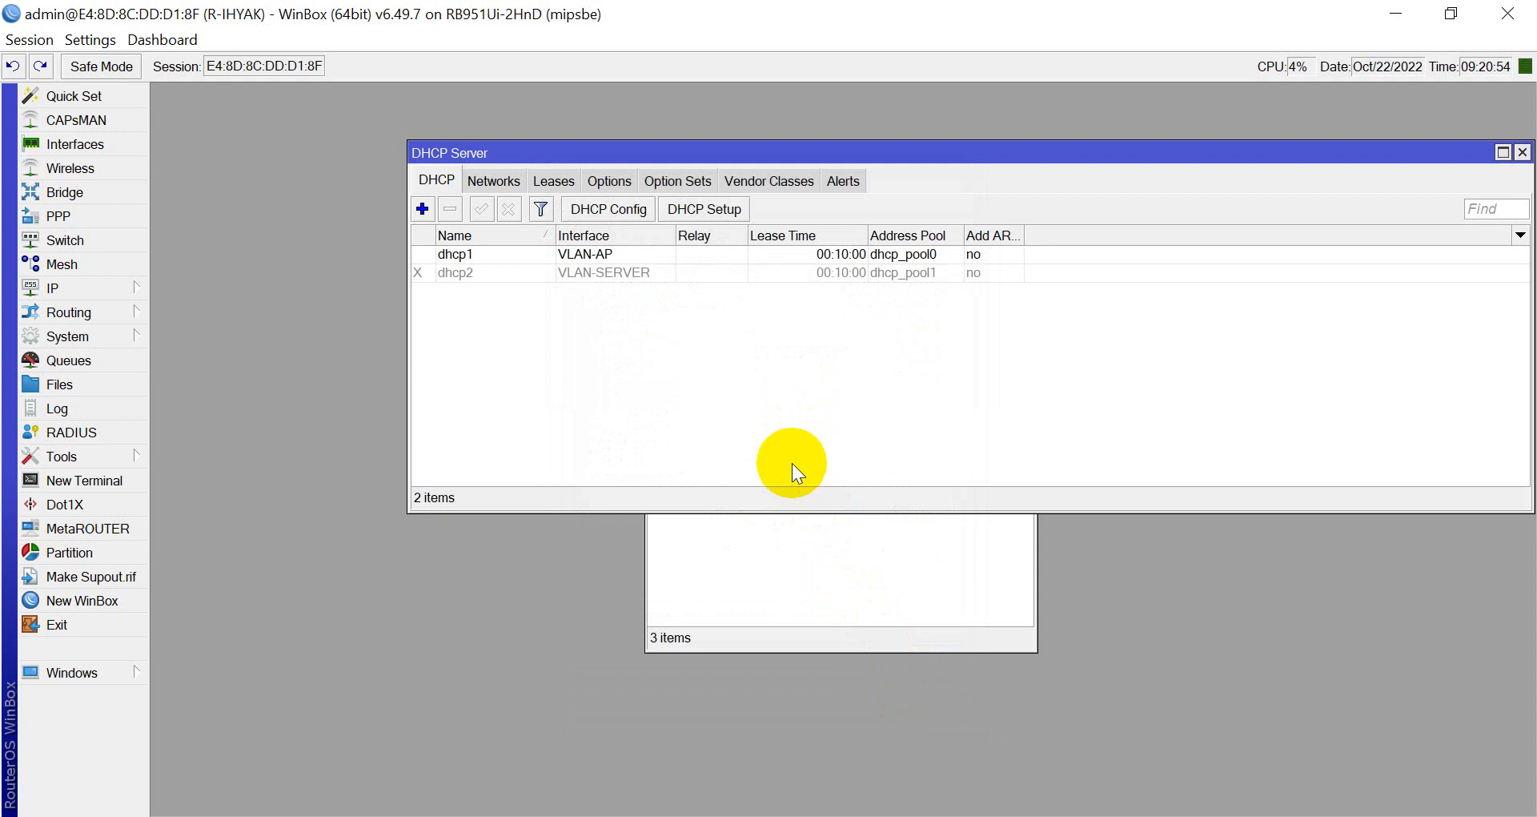
key(Escape)
key(Escape)
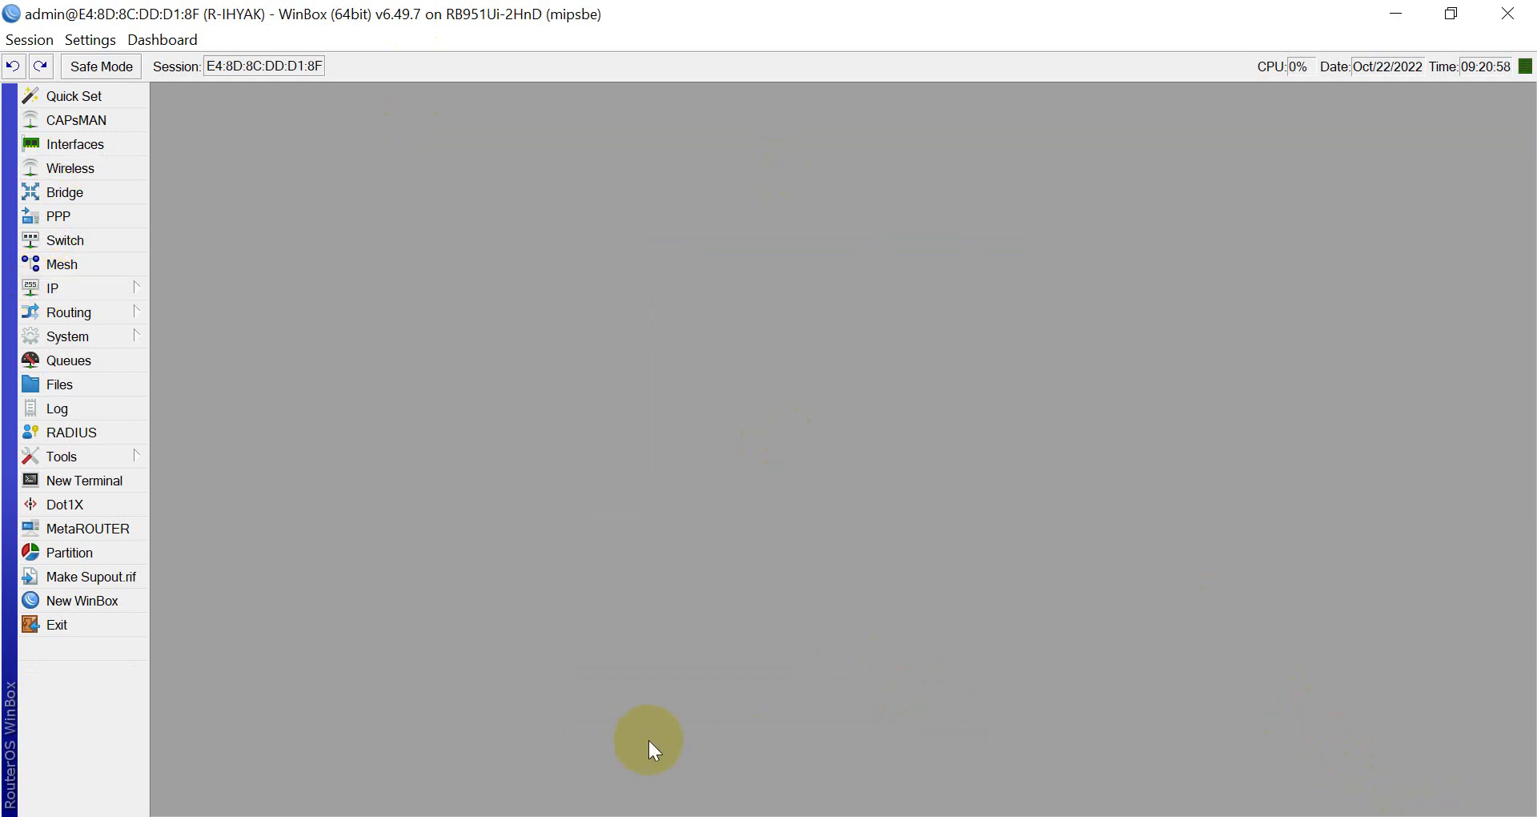
Comment the 172.20.70.1/25 address as PPPOE-SERVER in the IP address list.
click(109, 288)
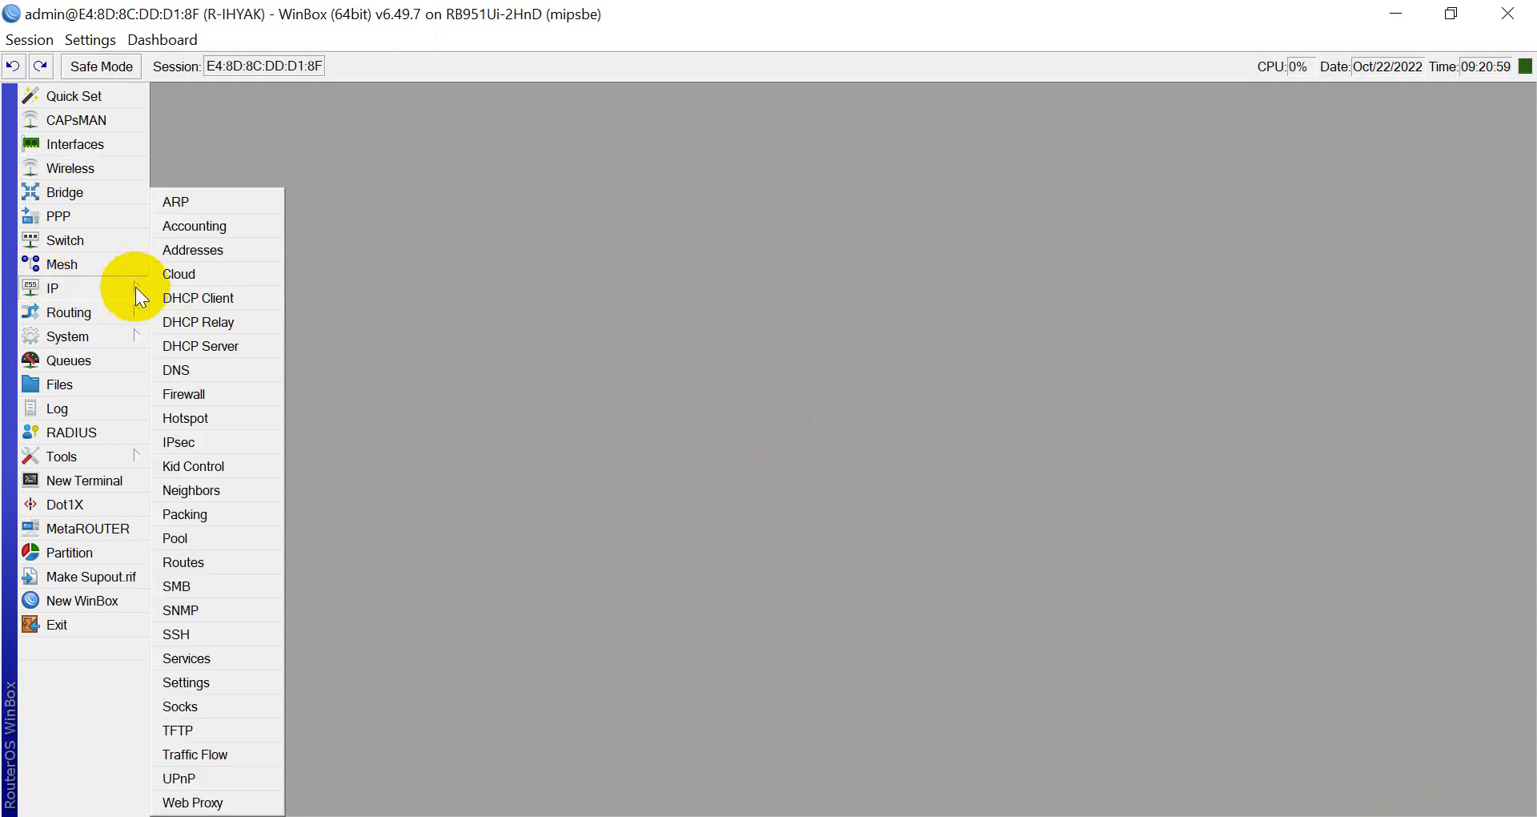
click(193, 249)
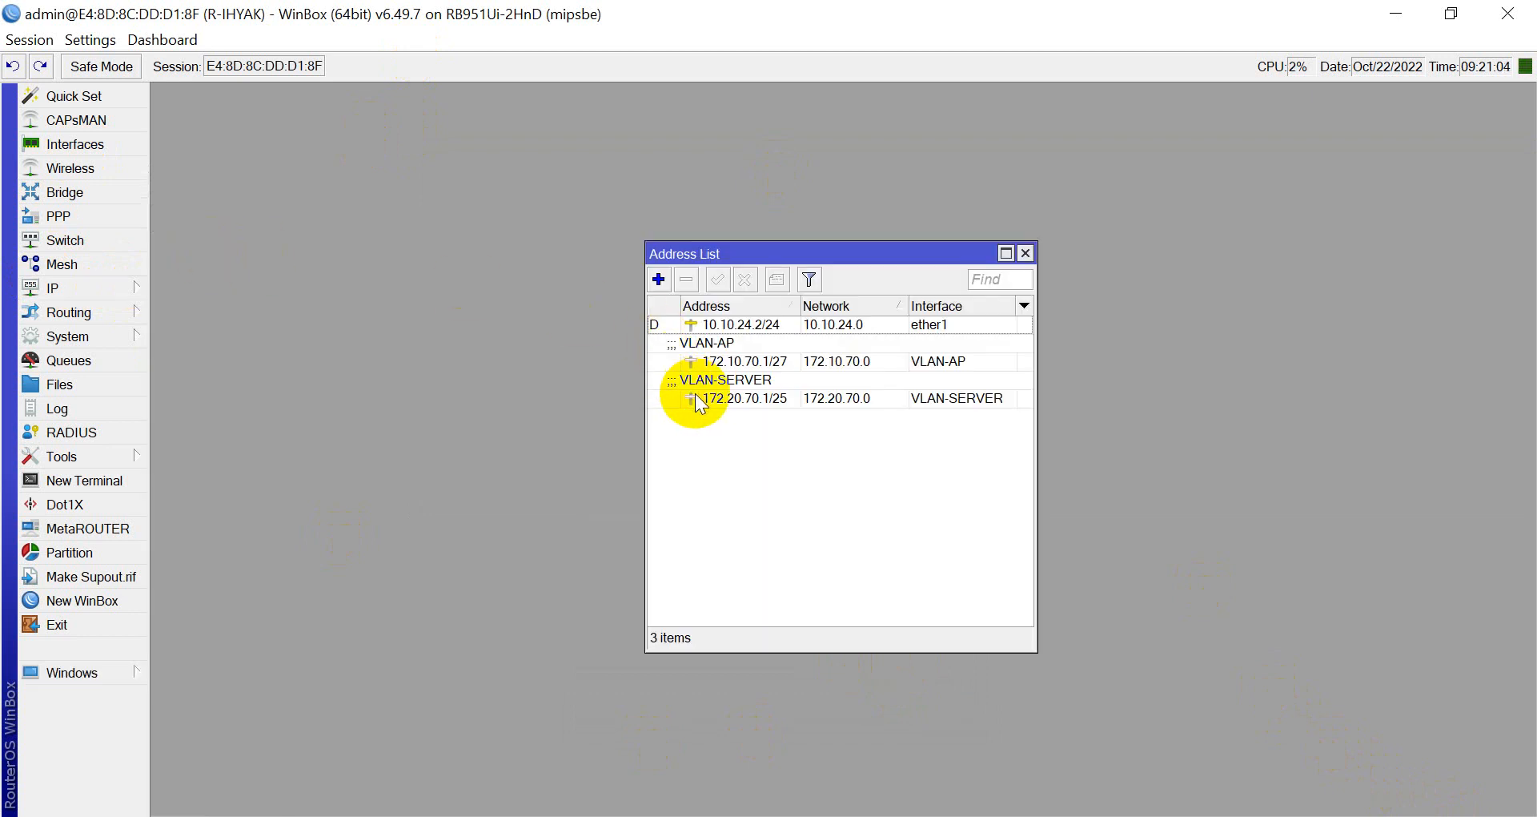
click(753, 400)
right_click(750, 387)
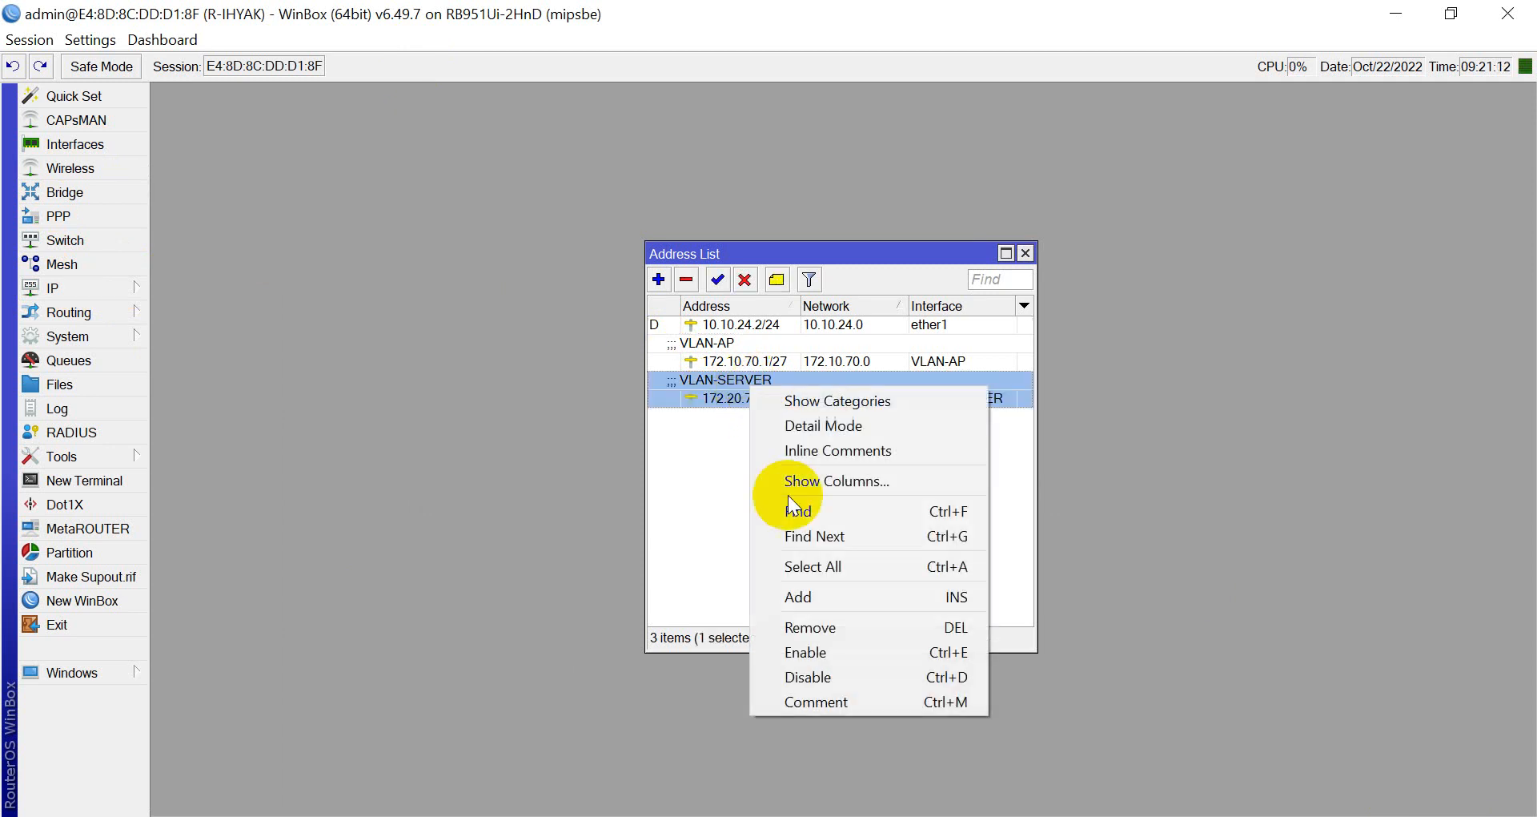
click(820, 701)
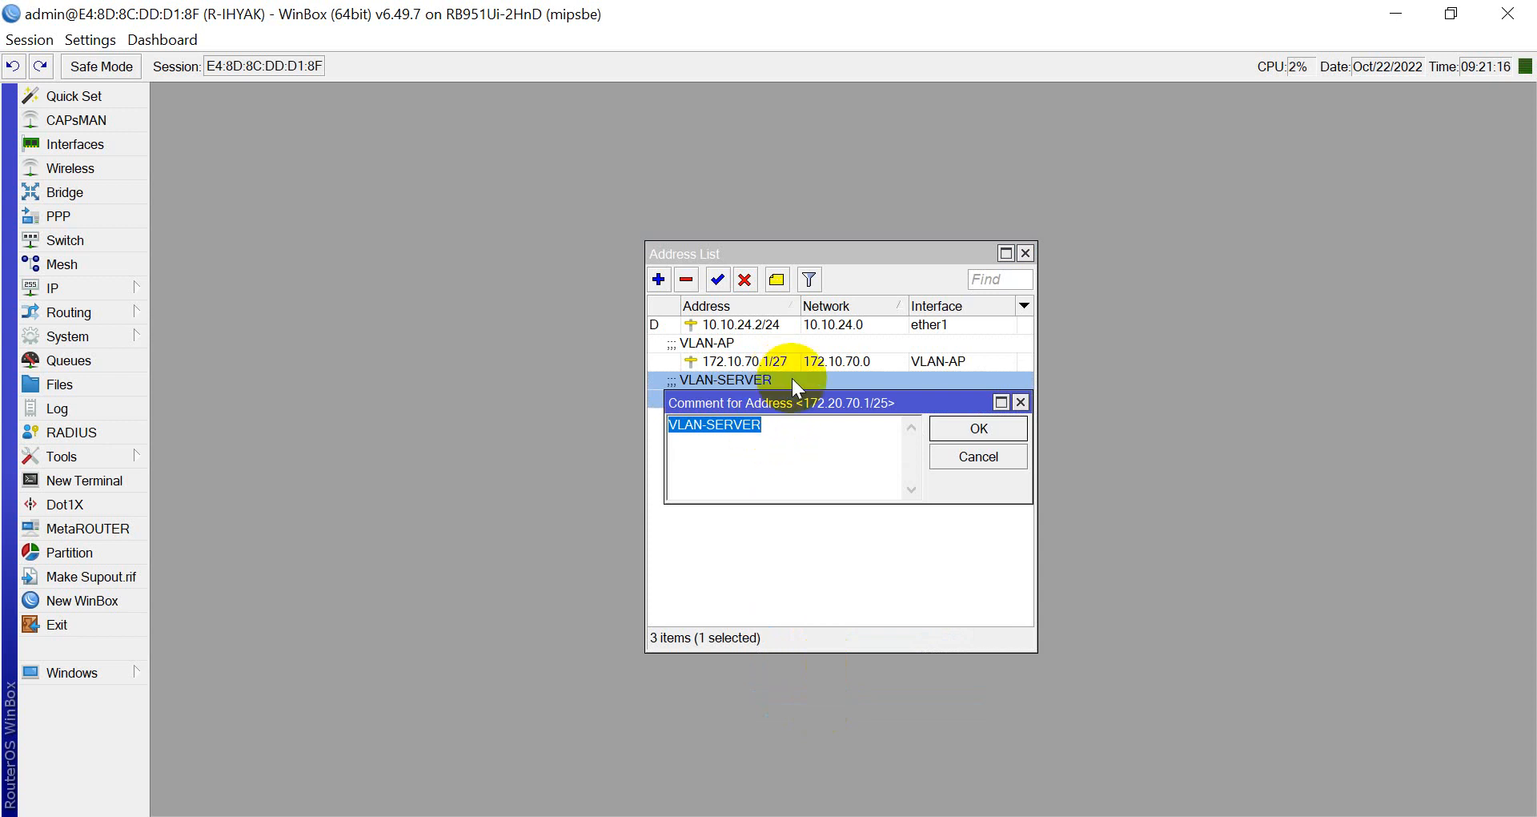
text(PPPOE)
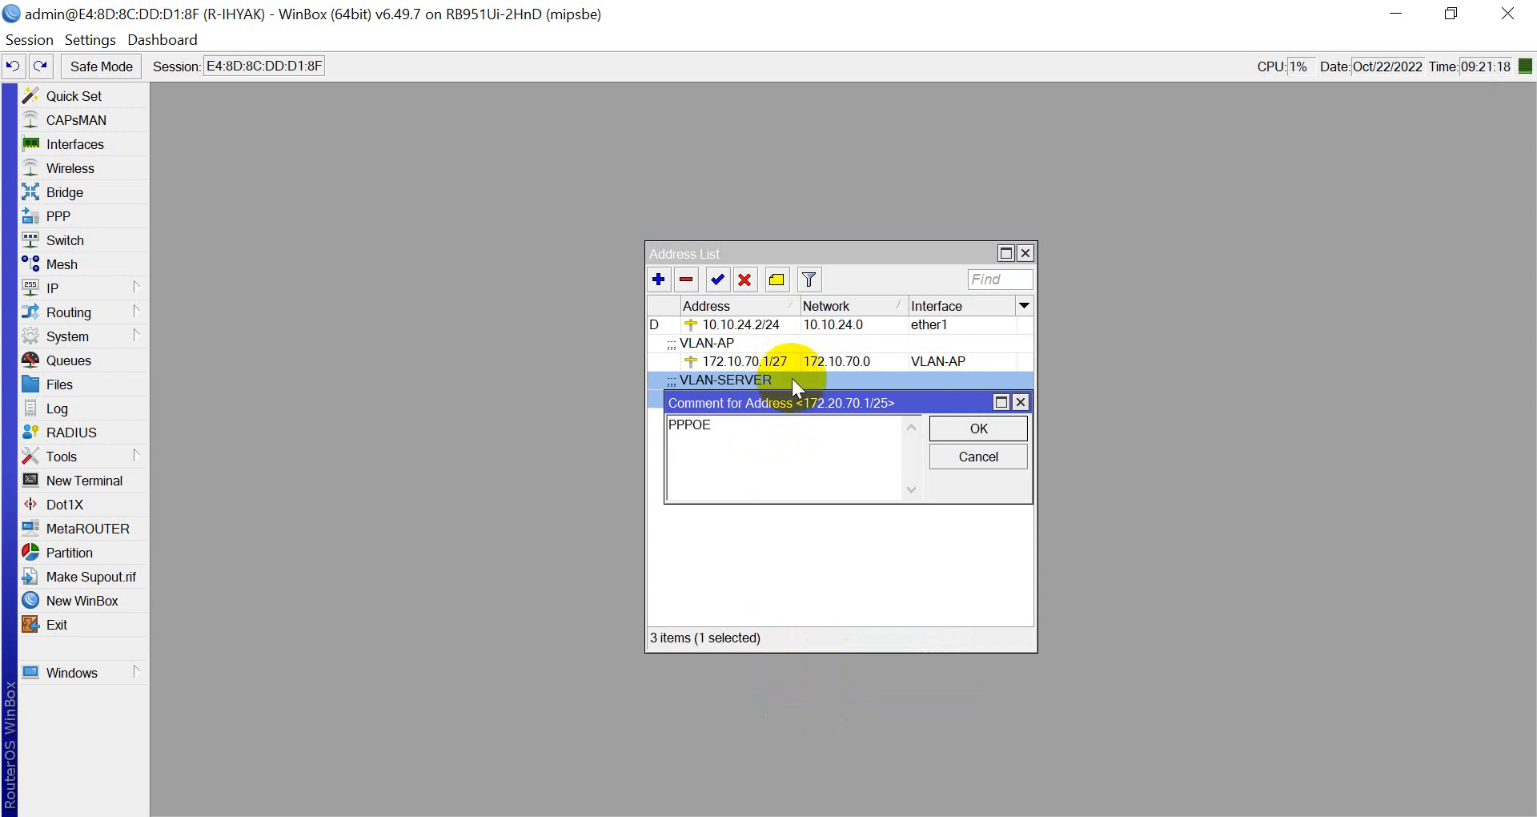
text(-SERVER)
key(Return)
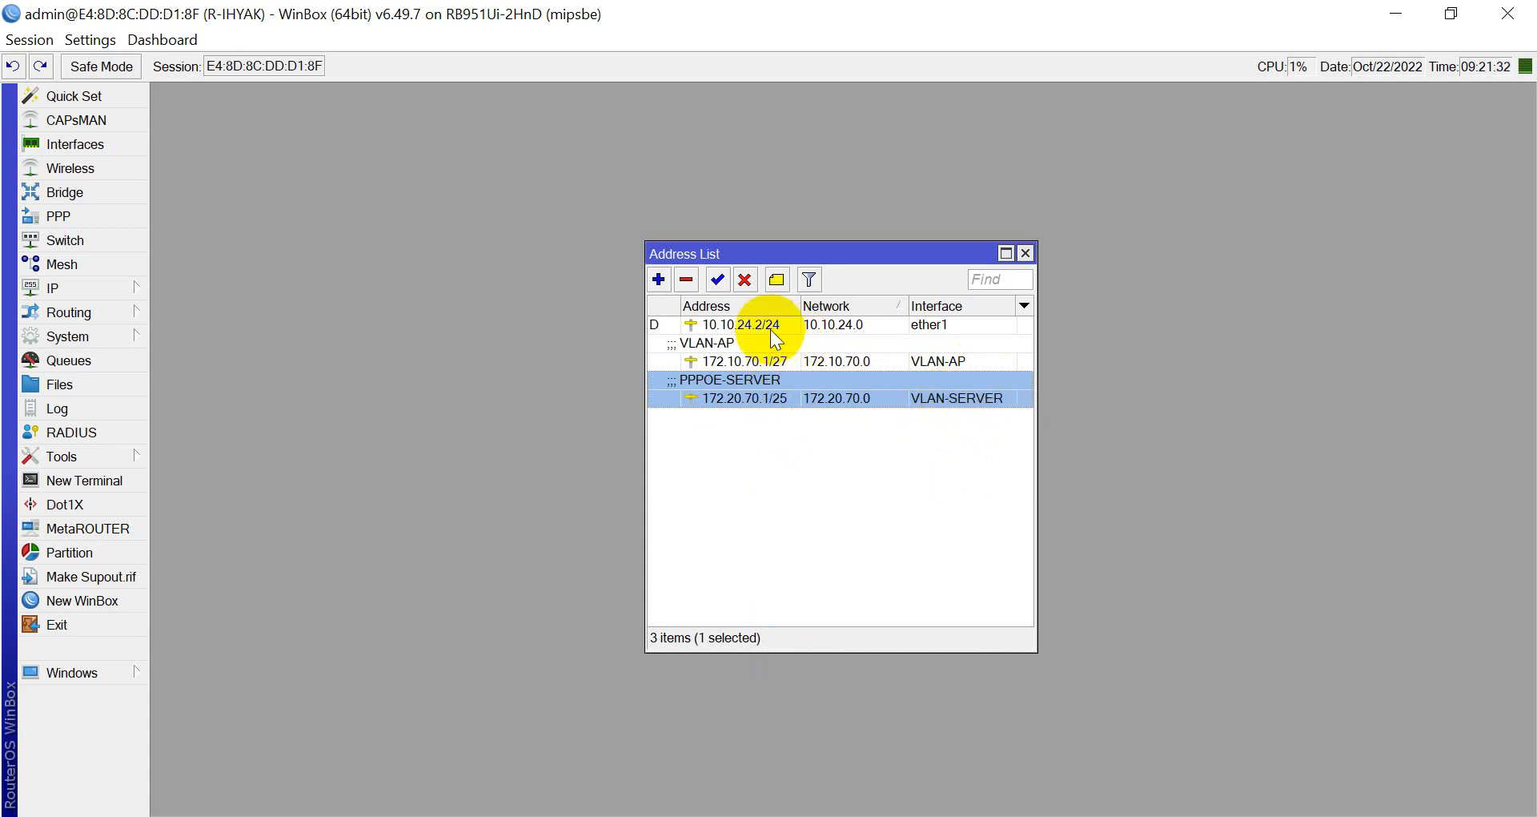
key(Escape)
click(69, 286)
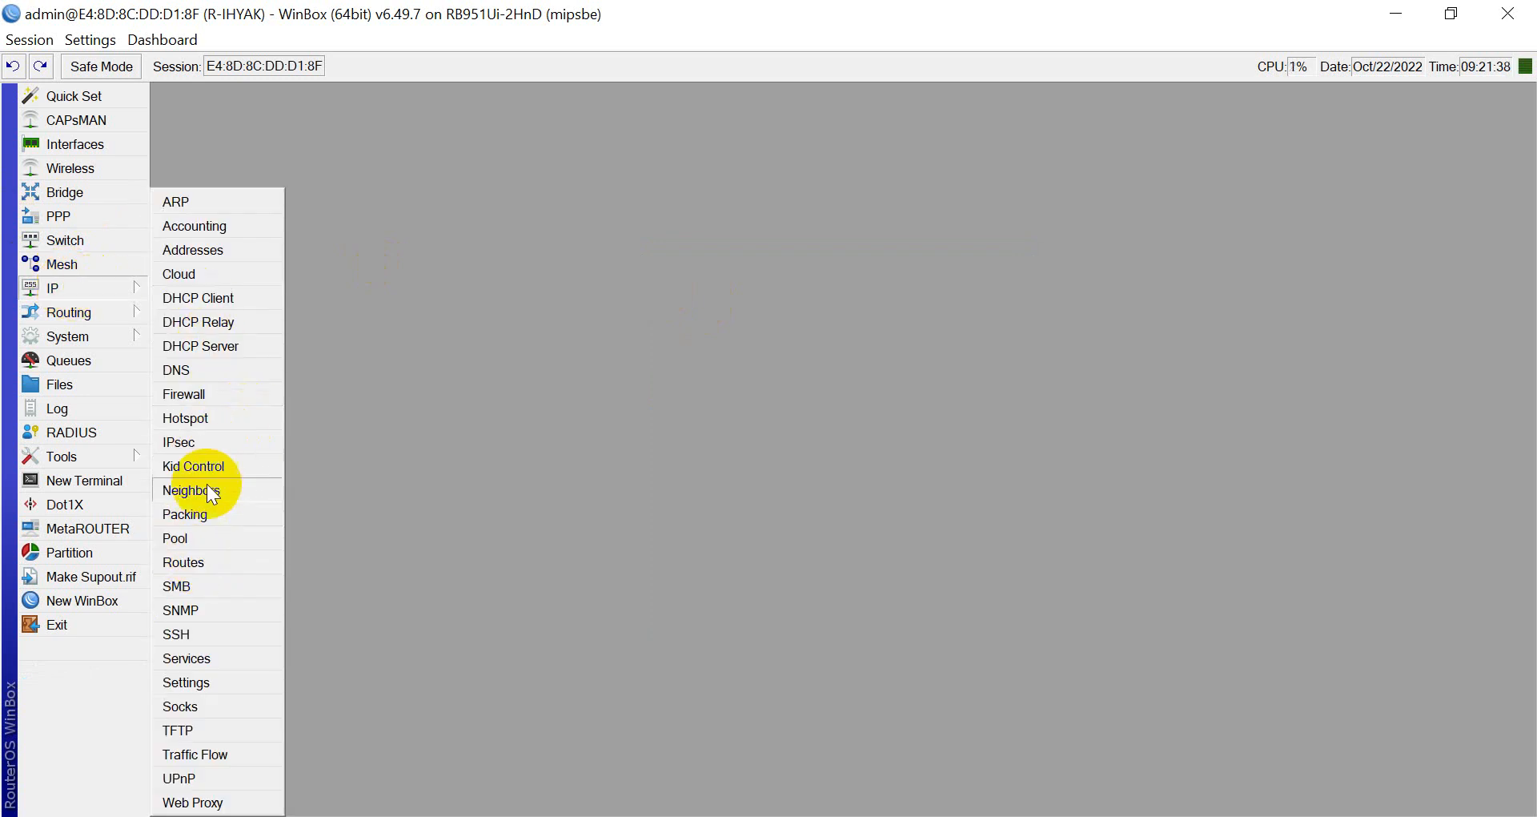
Add the IP pool pppoe-pool with the address range 172.20.70.2-172.20.70.50.
click(220, 539)
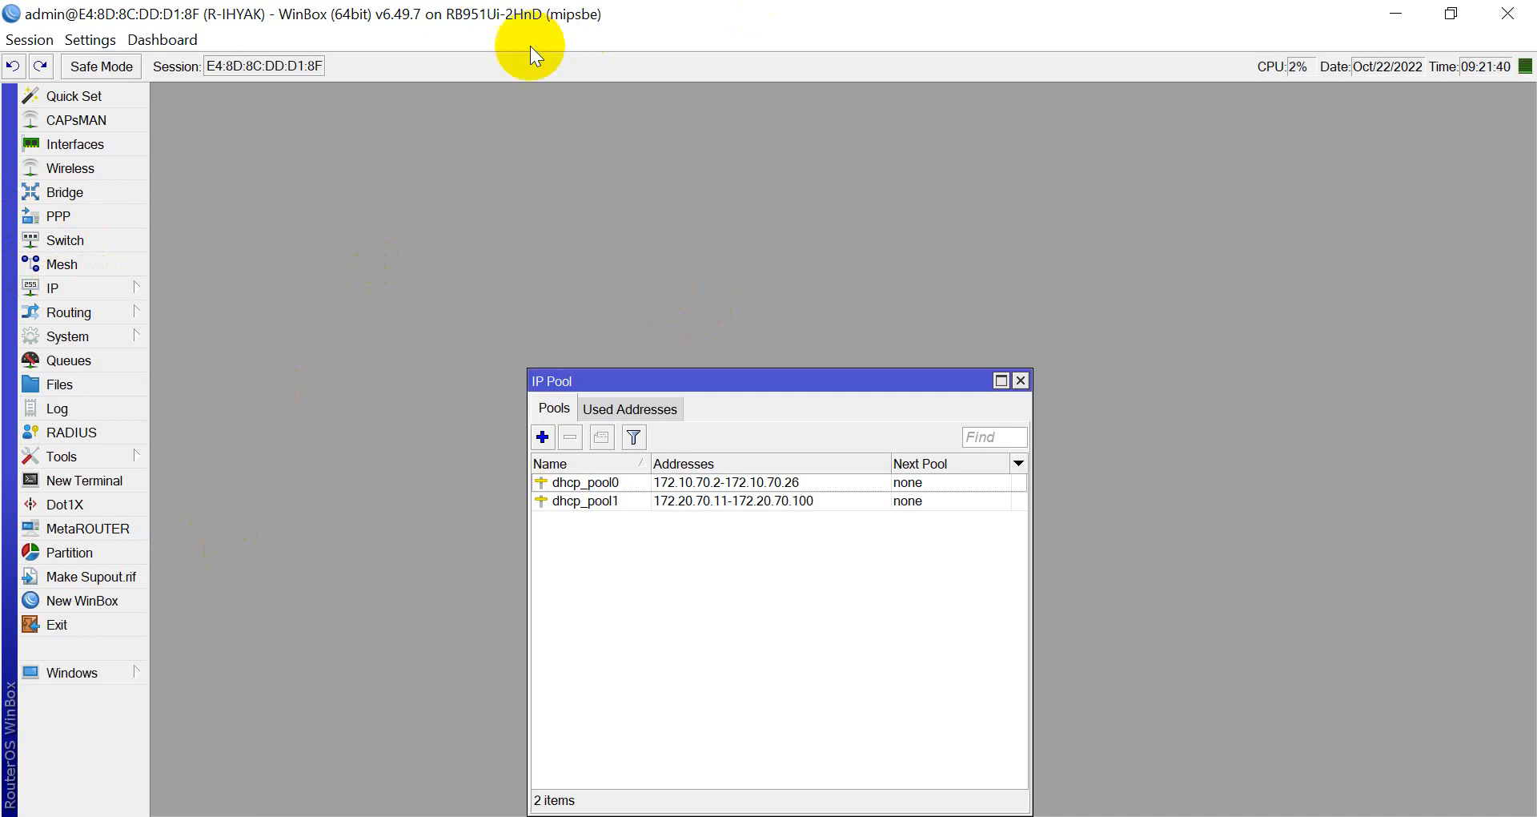
click(548, 438)
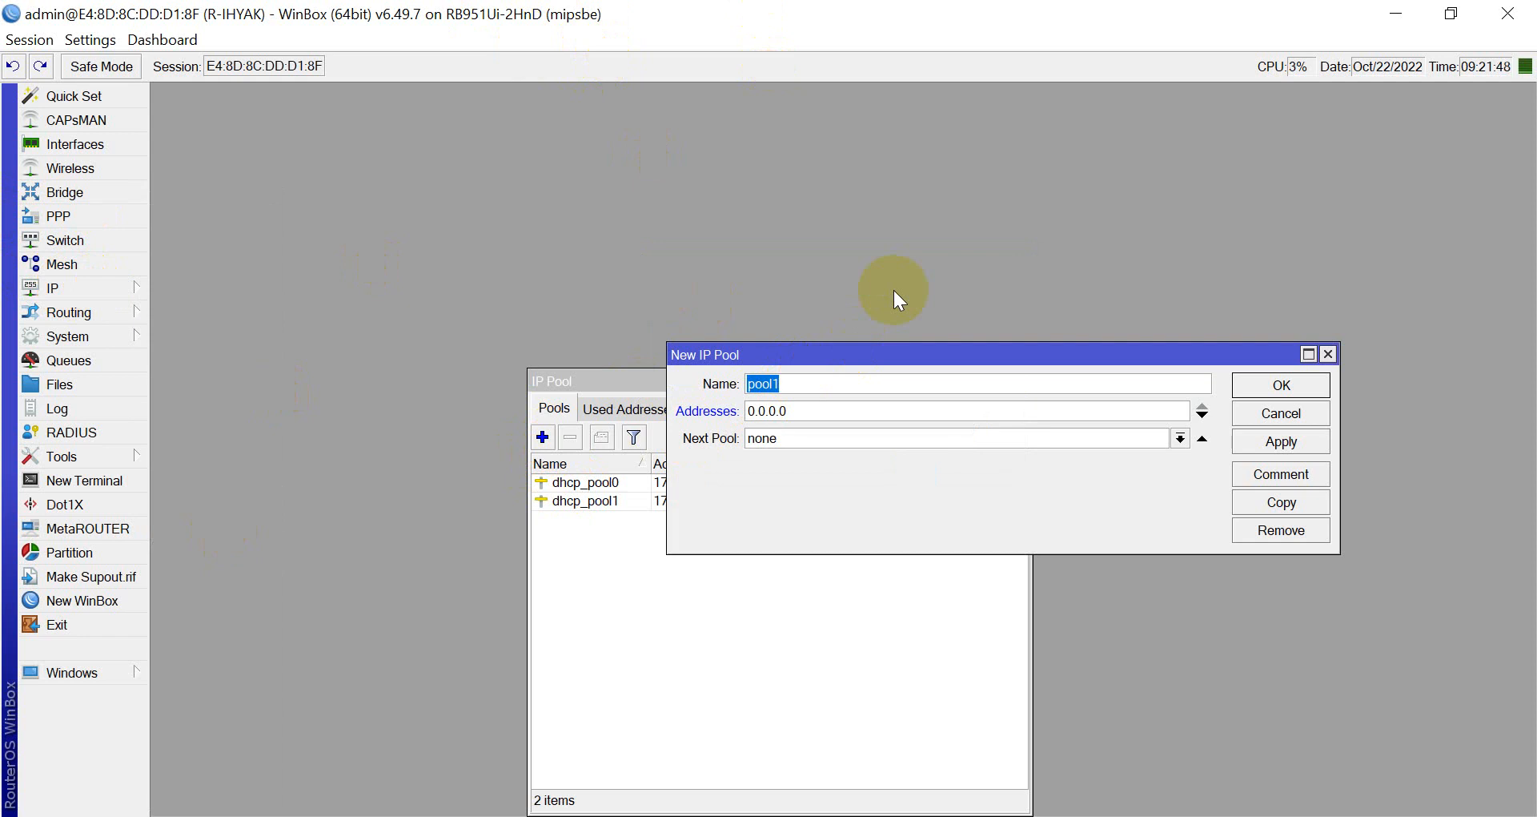
text(pppoe-pool)
drag(852, 410, 481, 406)
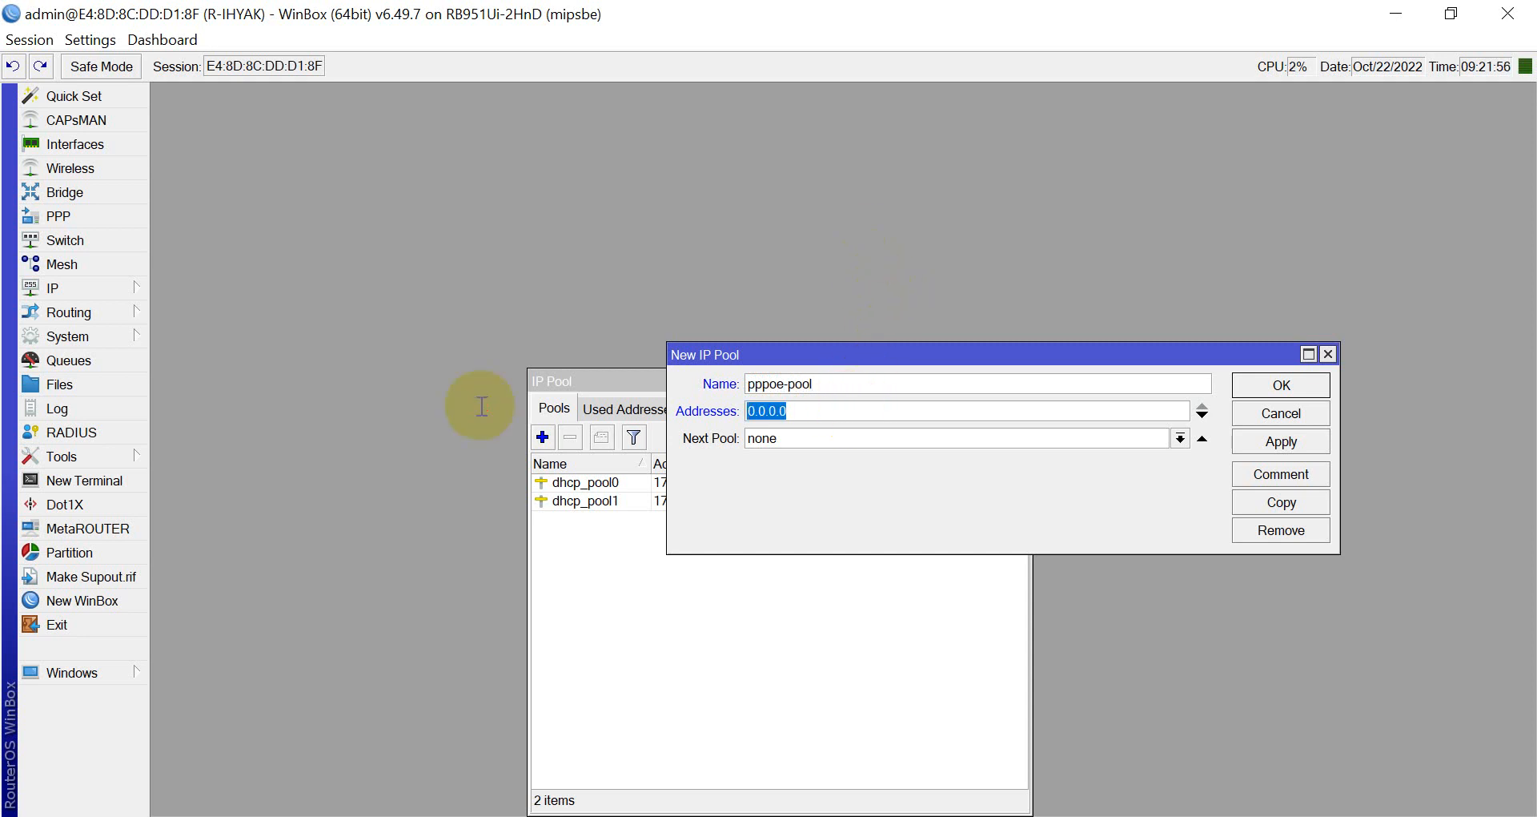
drag(707, 348, 793, 132)
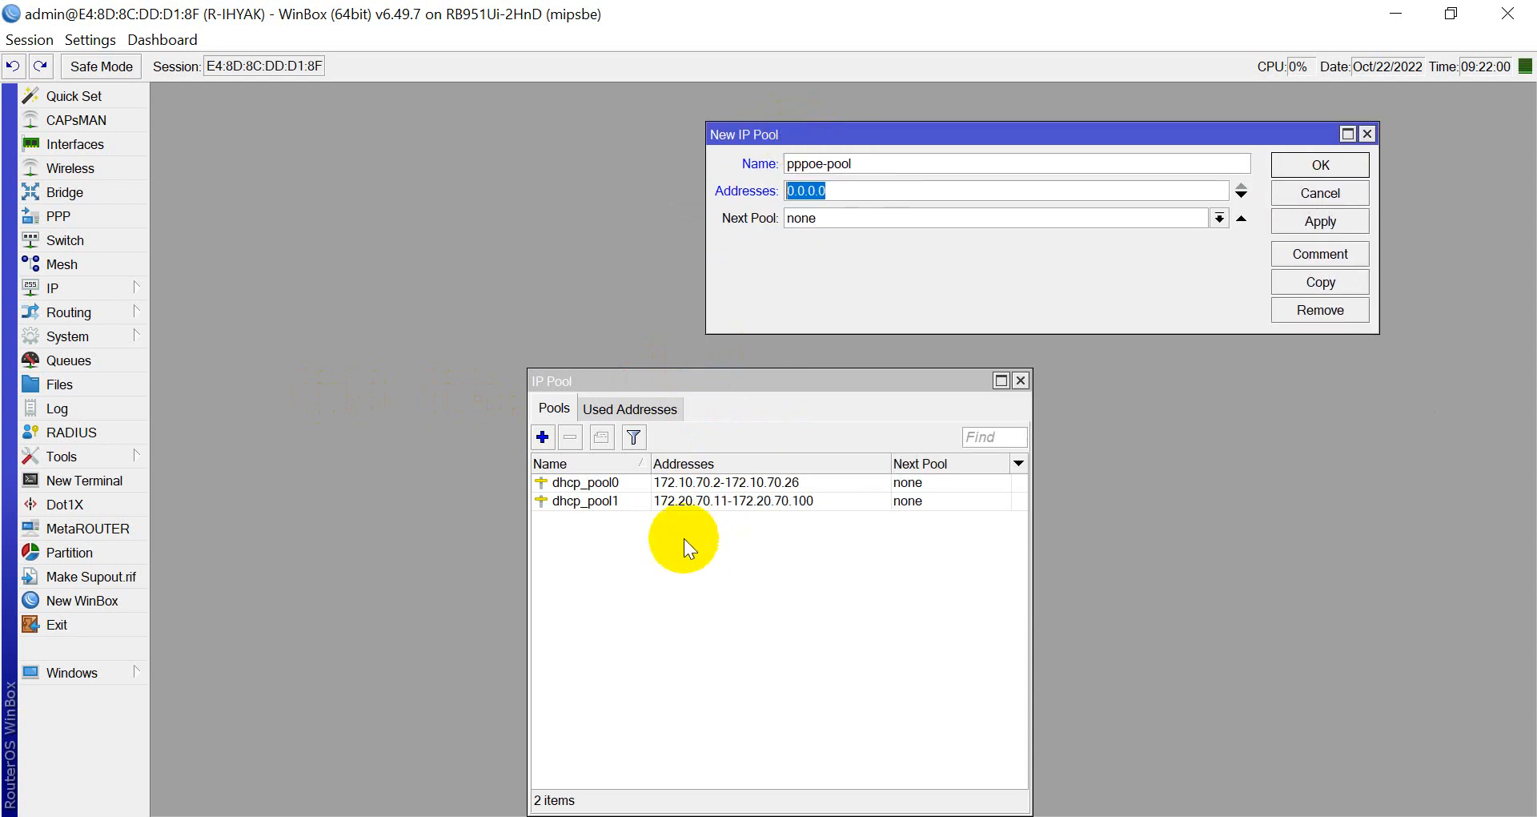
text(1)
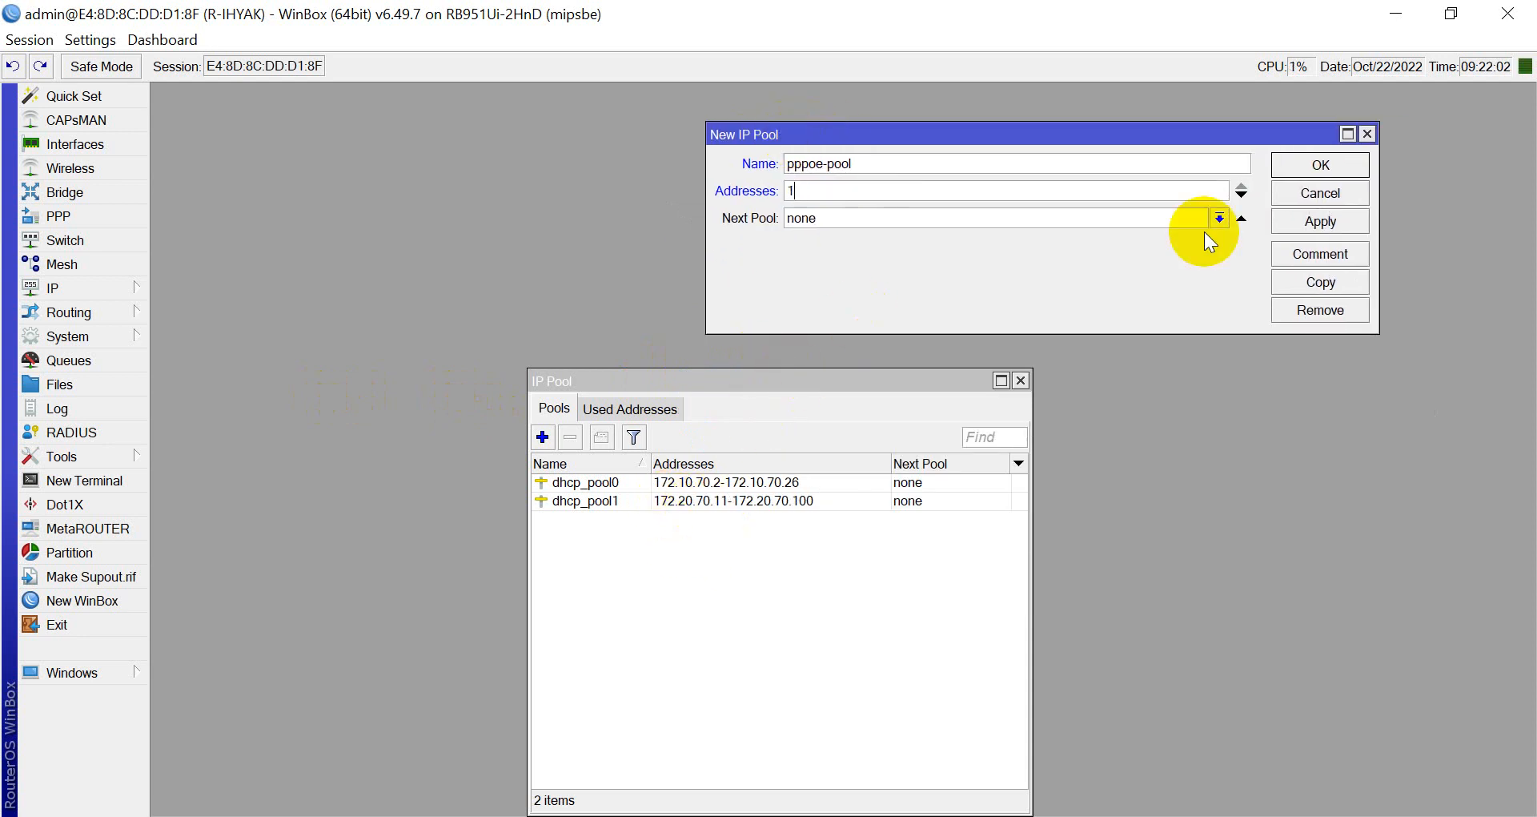
text(72.20.70.2-172.20.70.50)
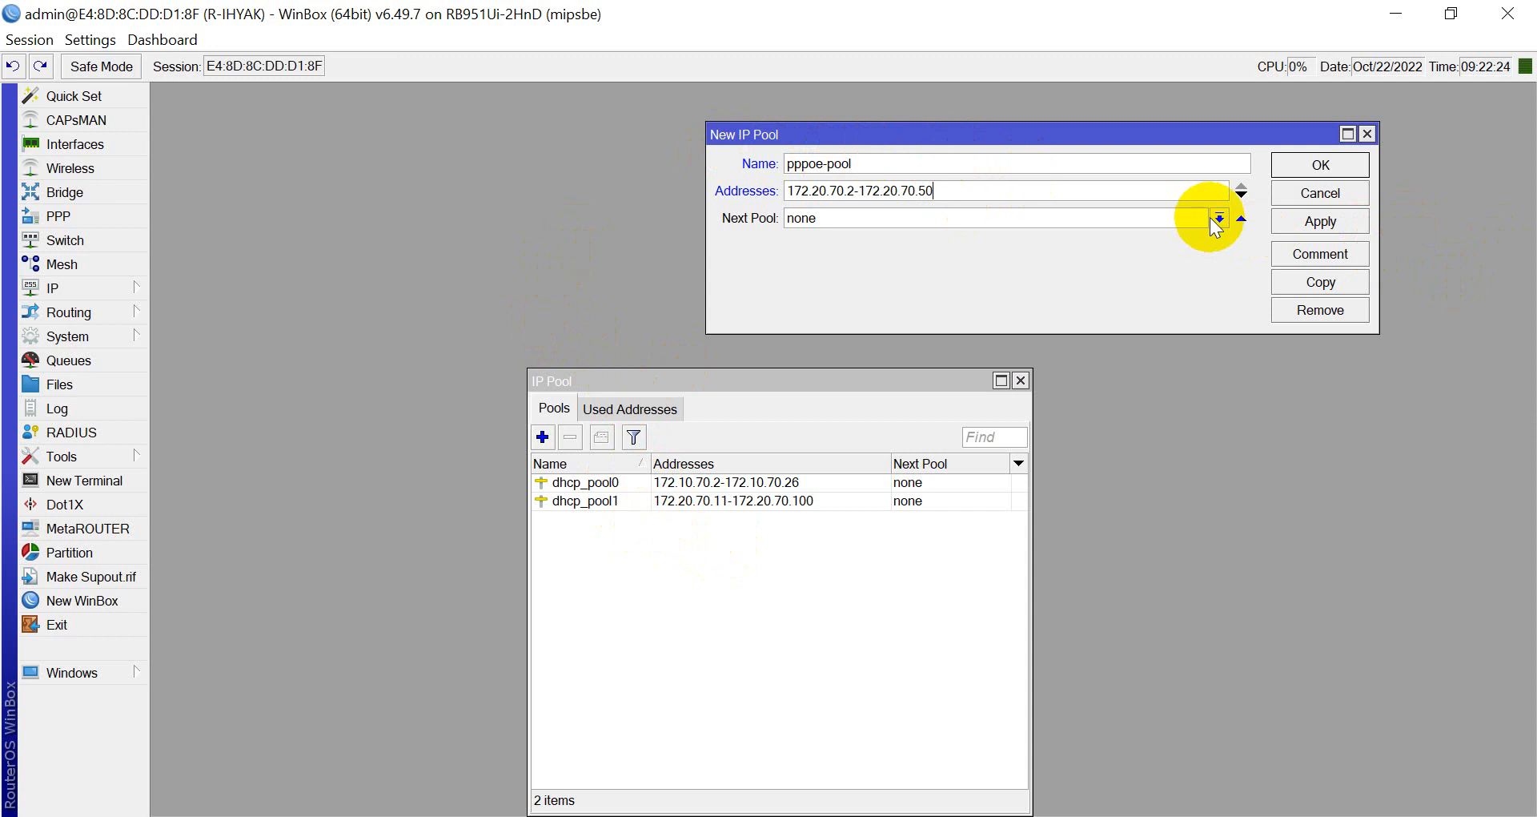
click(1313, 221)
click(1319, 165)
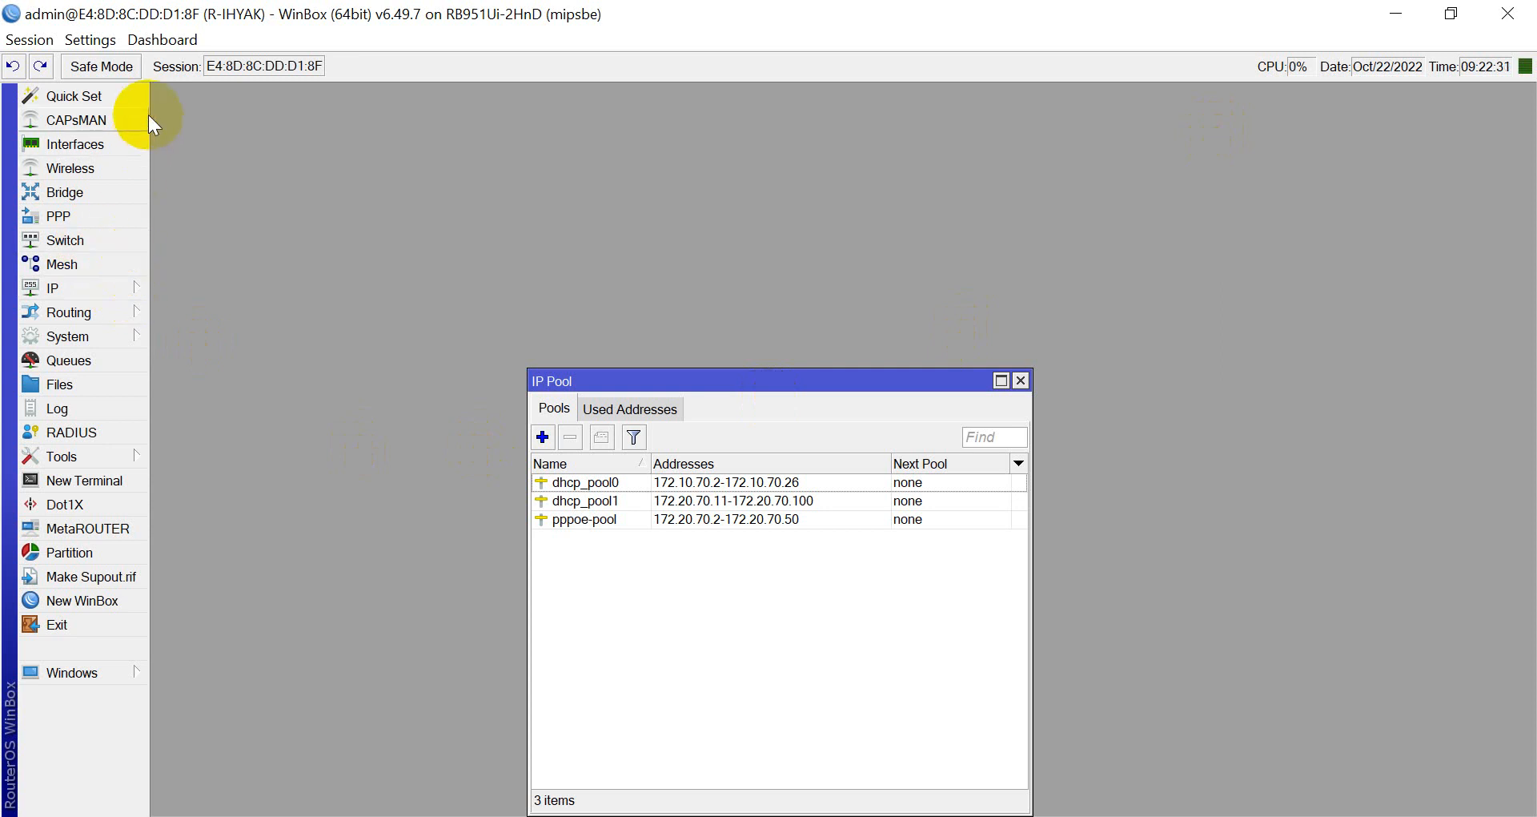
click(107, 288)
Reopen the IP address list with 172.20.70.1/25 selected and move it aside.
click(197, 250)
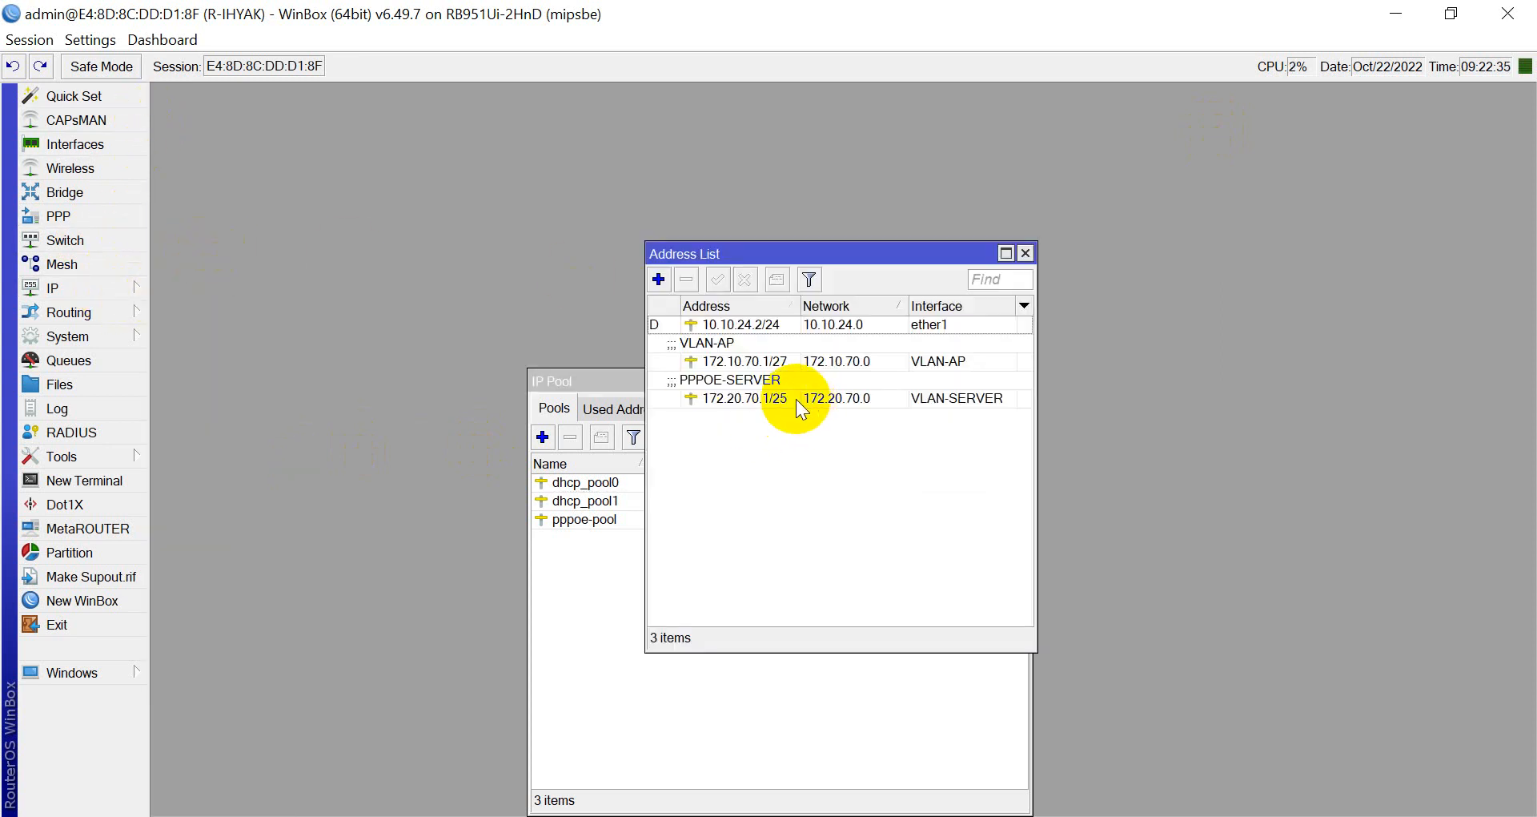
click(743, 393)
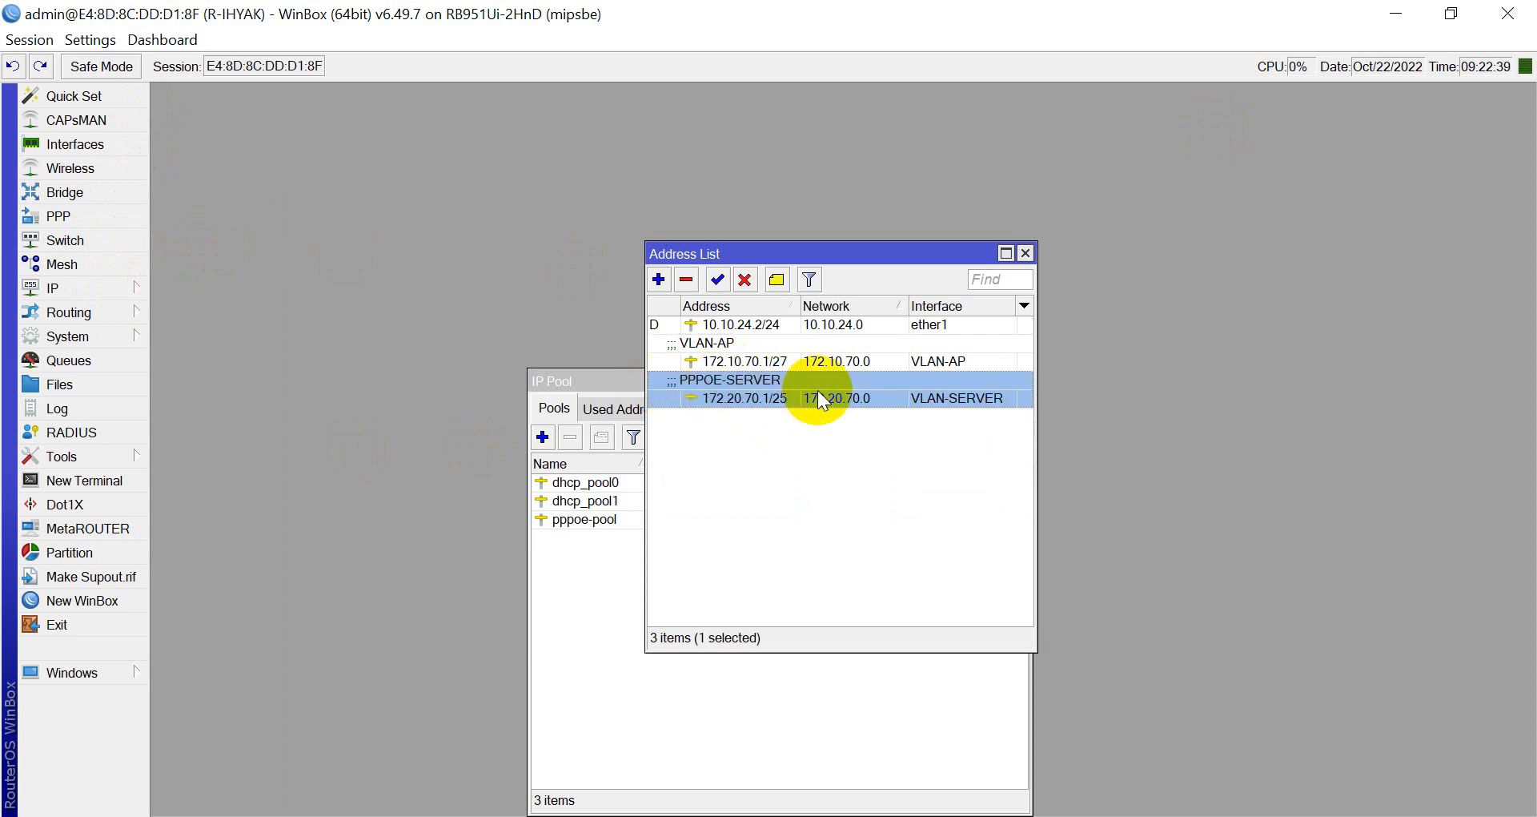
drag(777, 253, 924, 158)
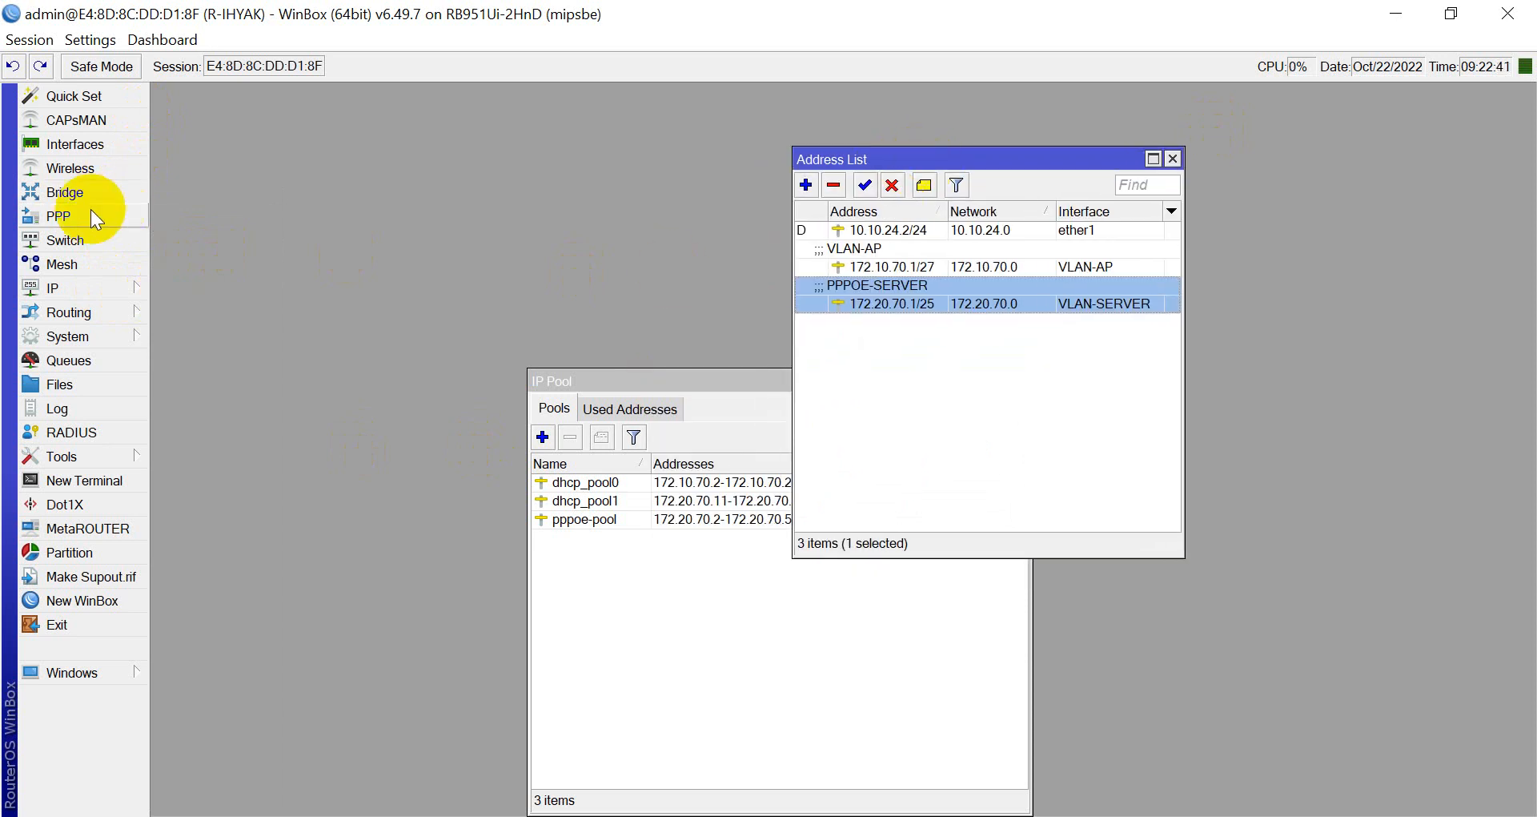
Set the VLAN-SERVER interface's comment to PPPOE-SERVER.
click(98, 147)
click(252, 319)
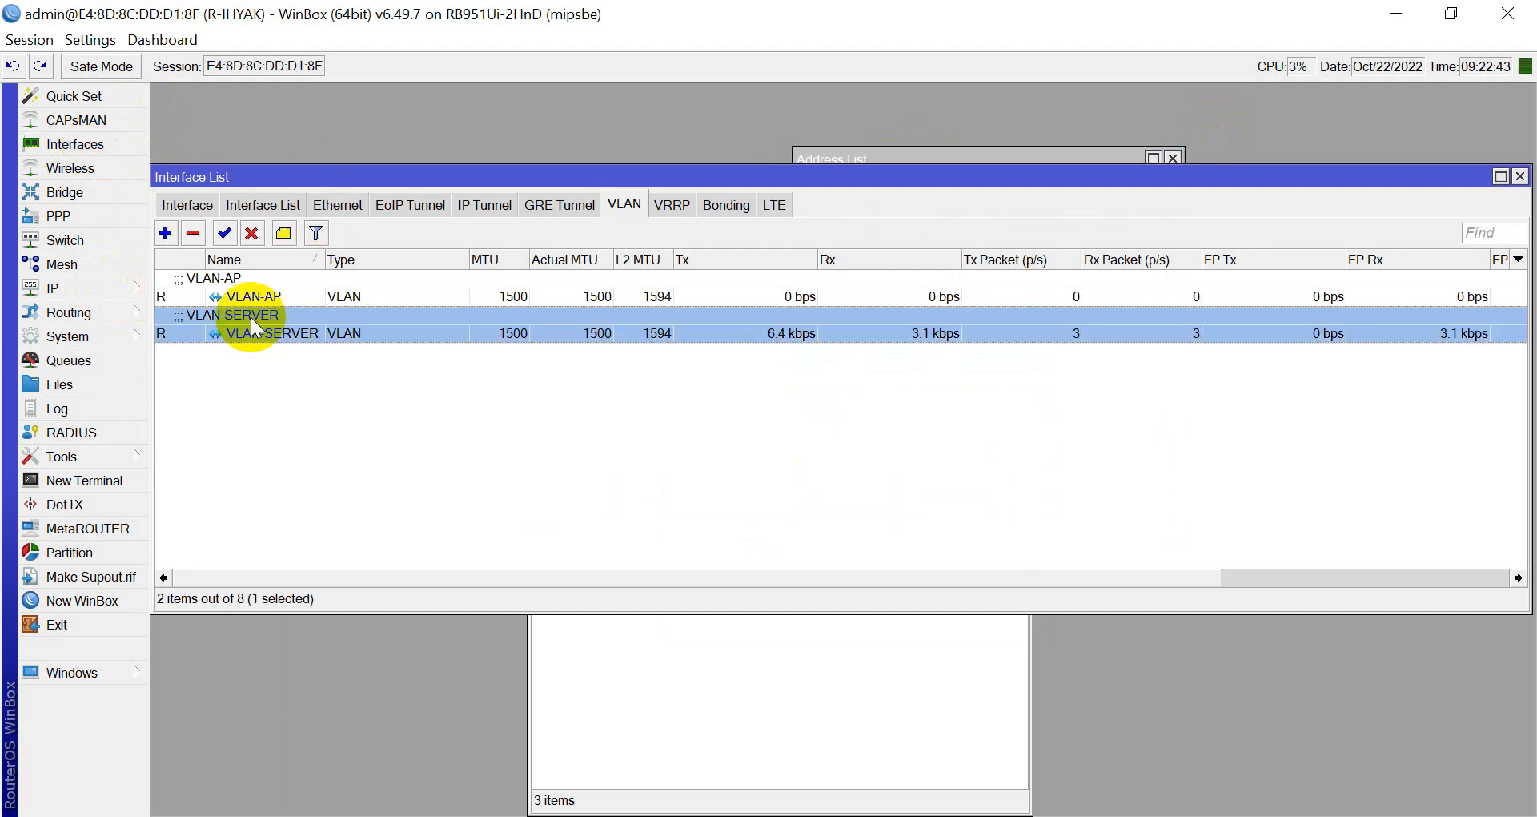
double_click(277, 320)
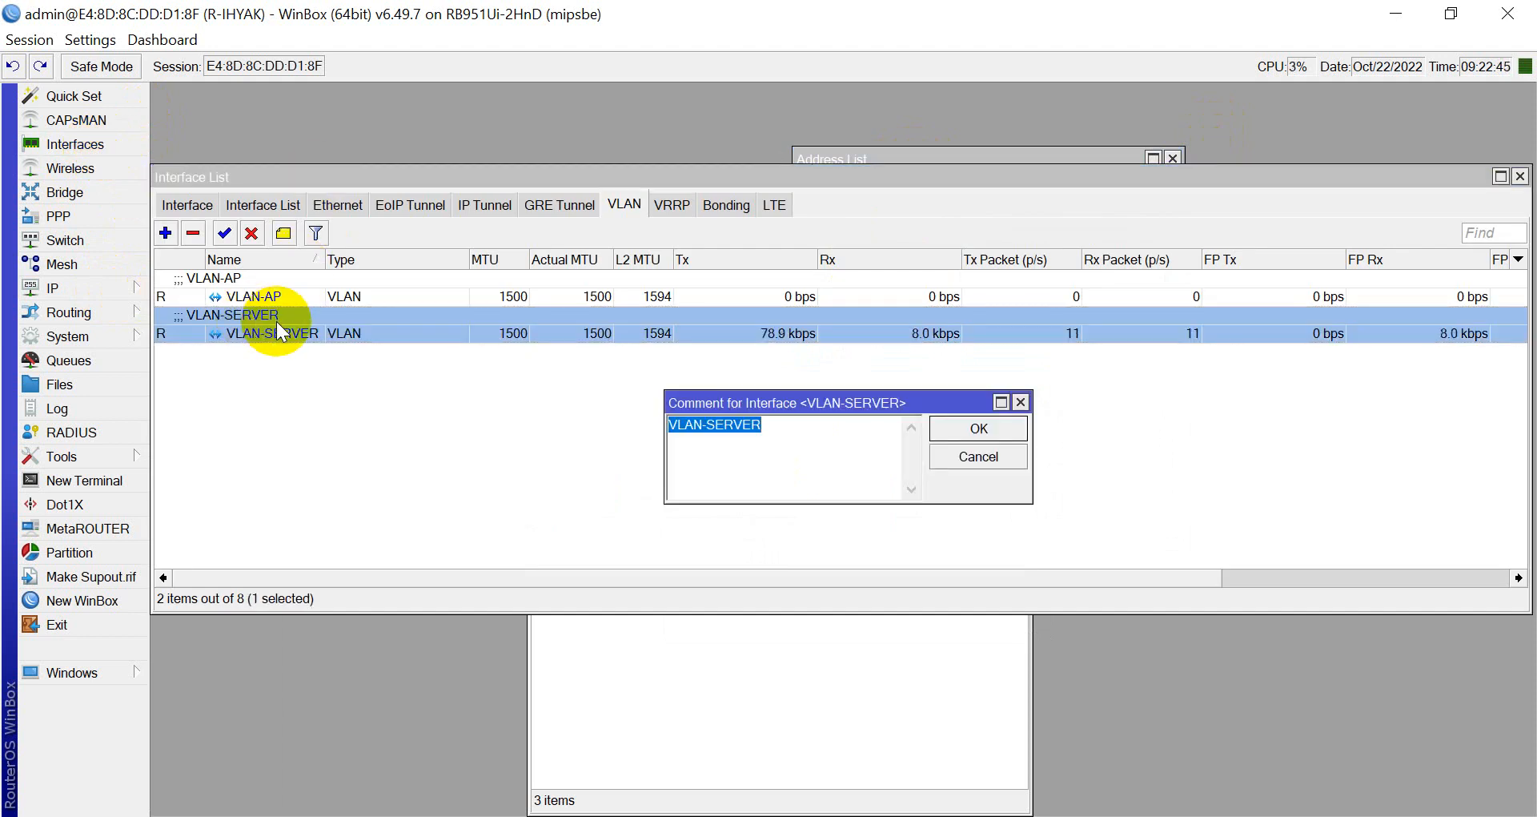
text(PPPOE SE)
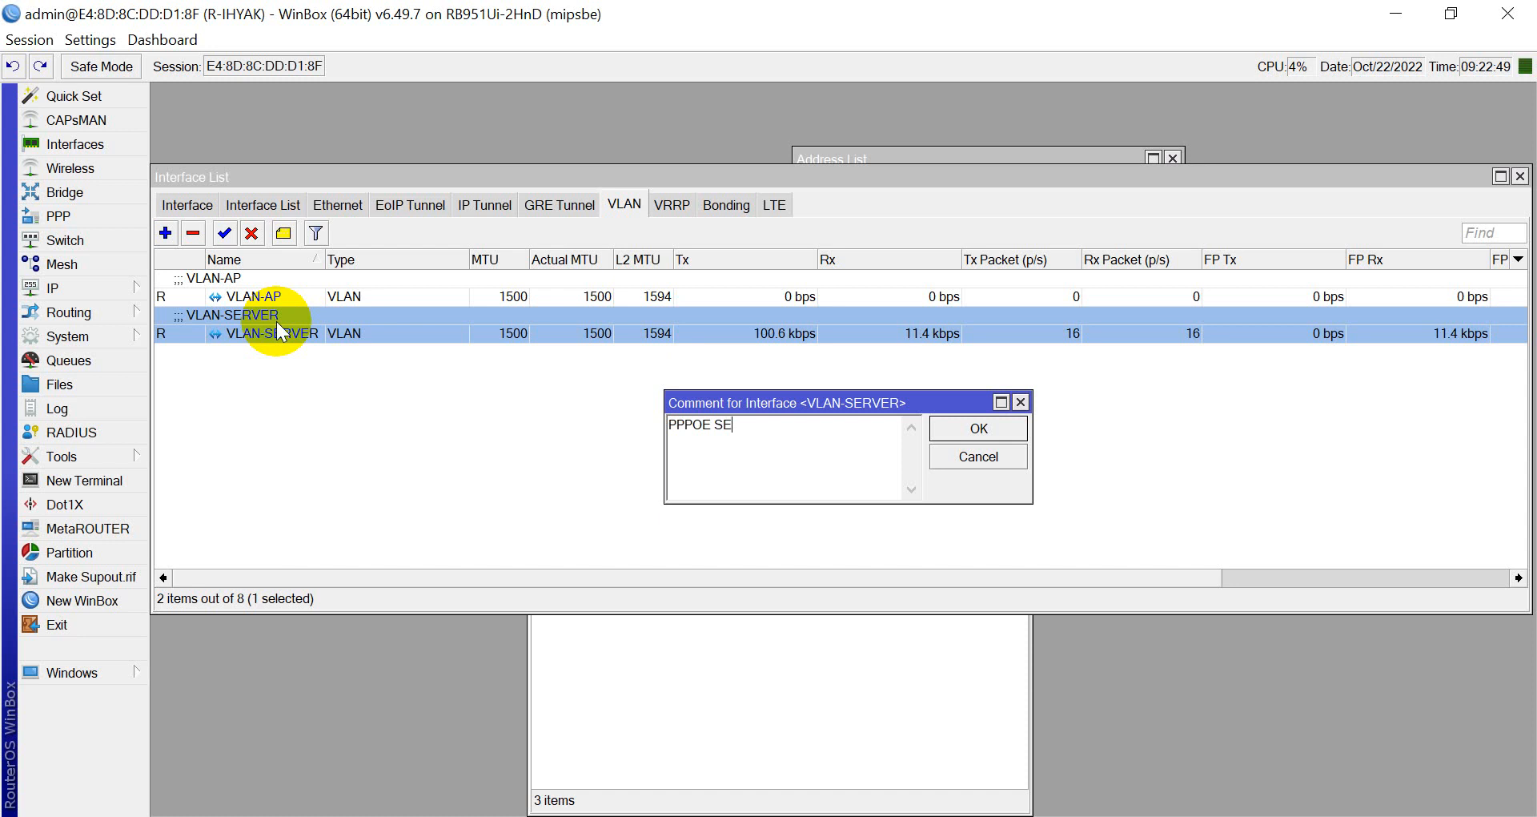
key(BackSpace)
key(BackSpace)
text(-SERVER)
key(Return)
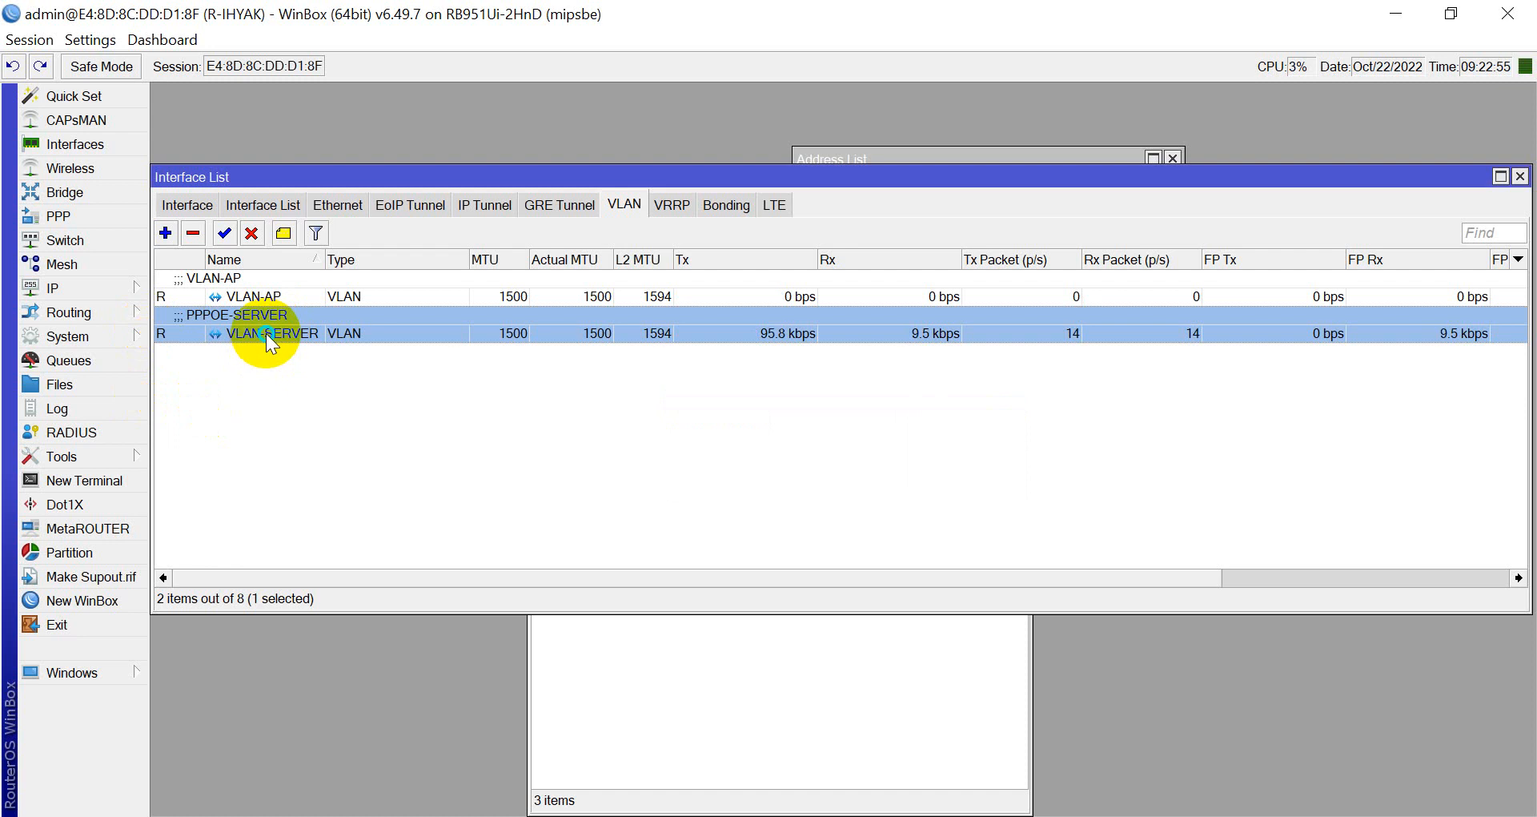
Rename the VLAN-SERVER interface to PPPOE-SERVER and close the interface list.
right_click(266, 334)
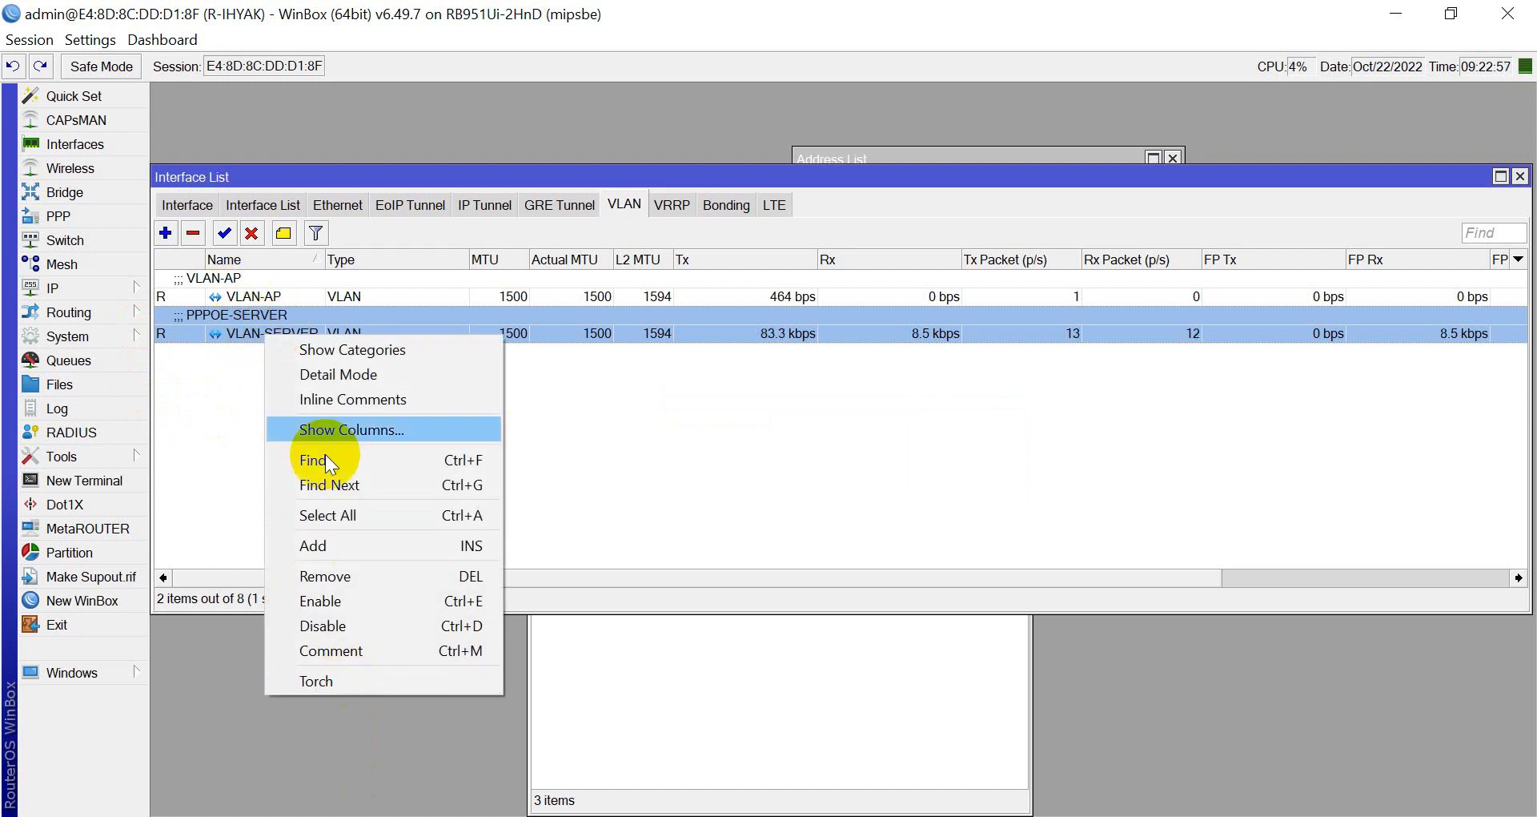
double_click(224, 330)
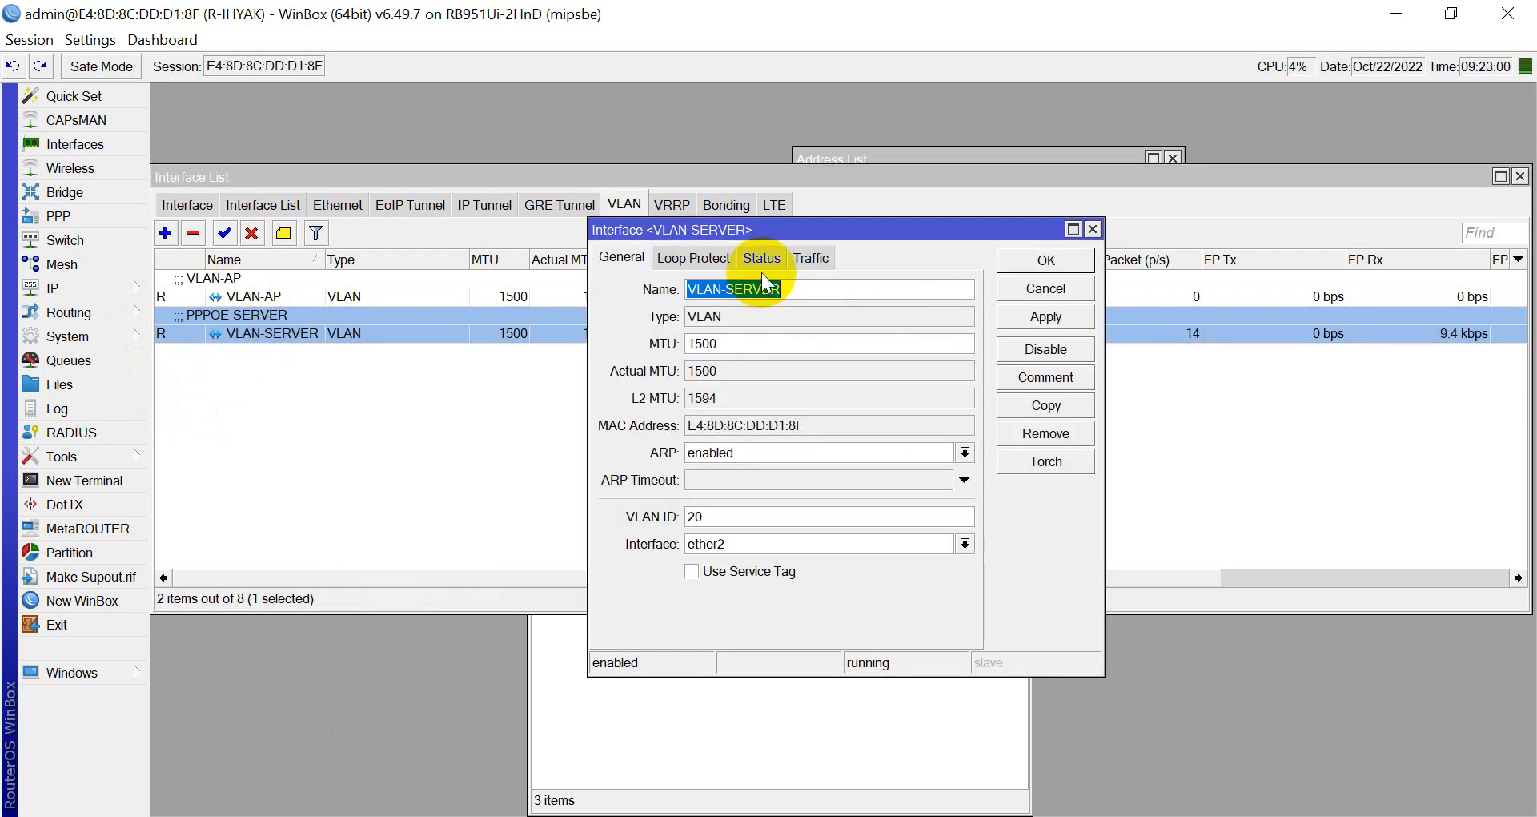
text(PPPOE)
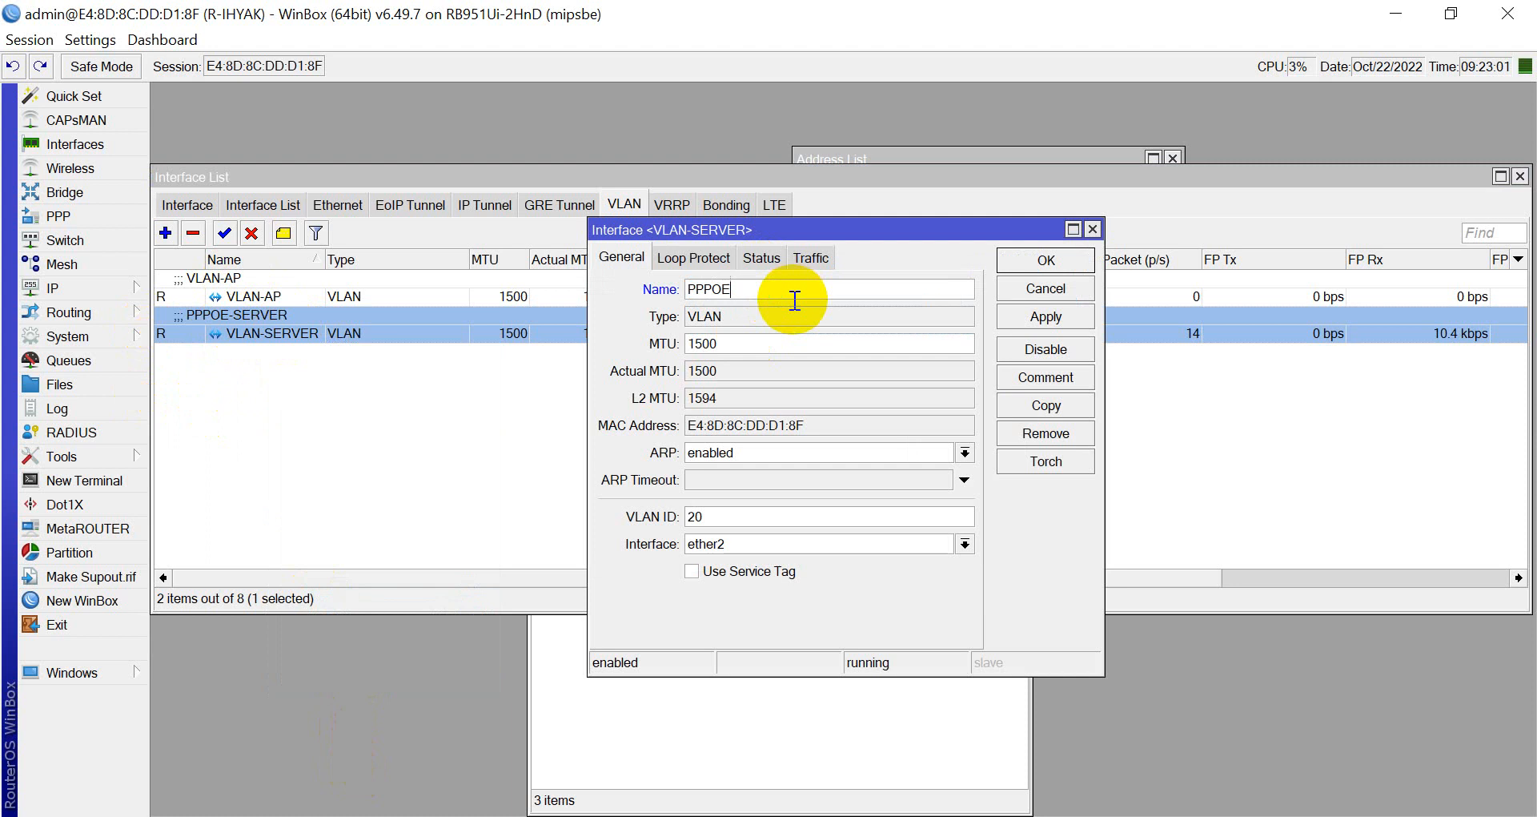
text(-SERVER)
key(Return)
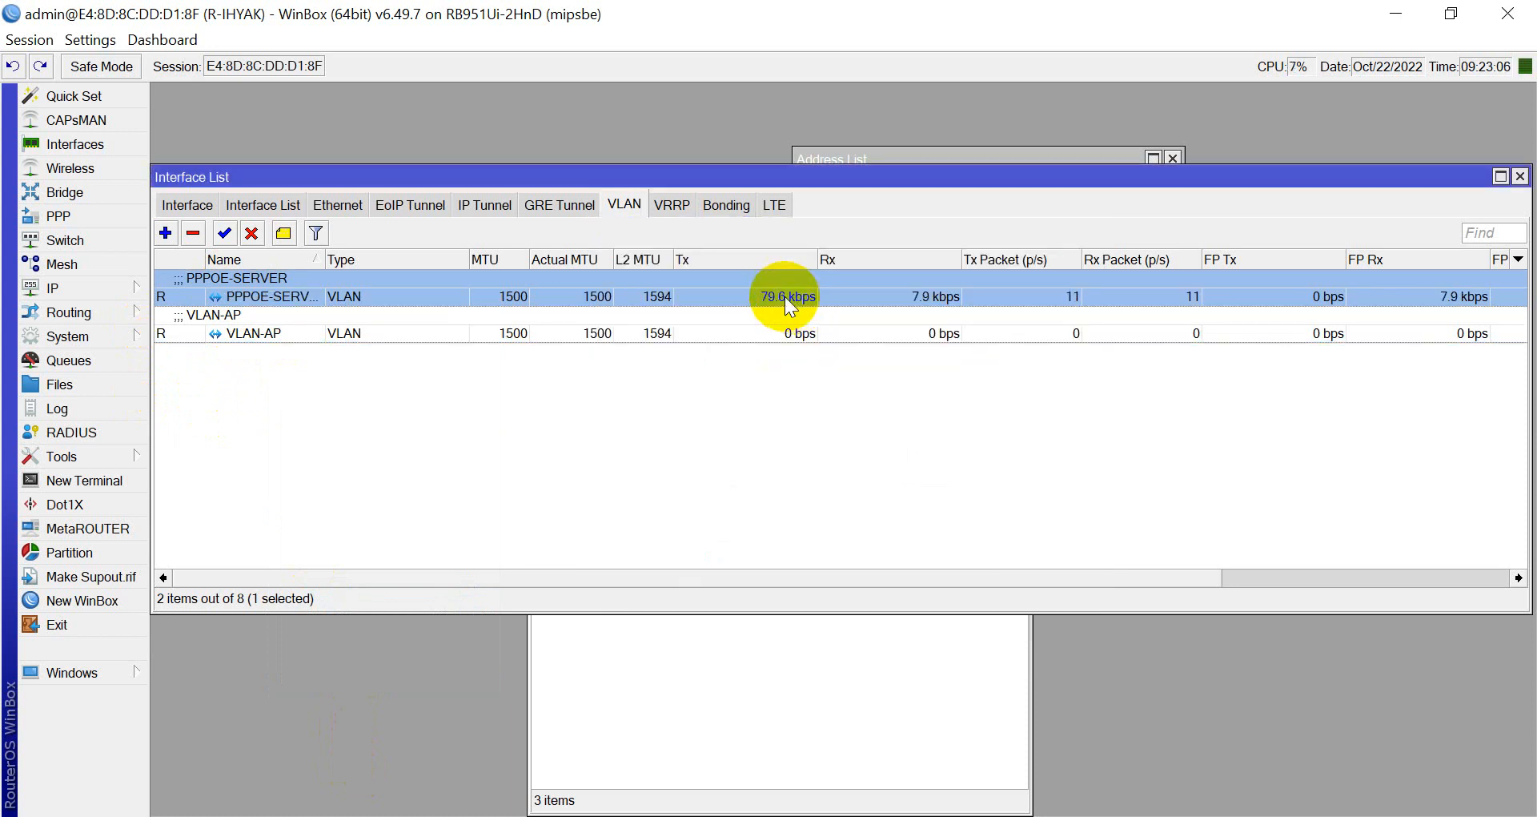
key(Escape)
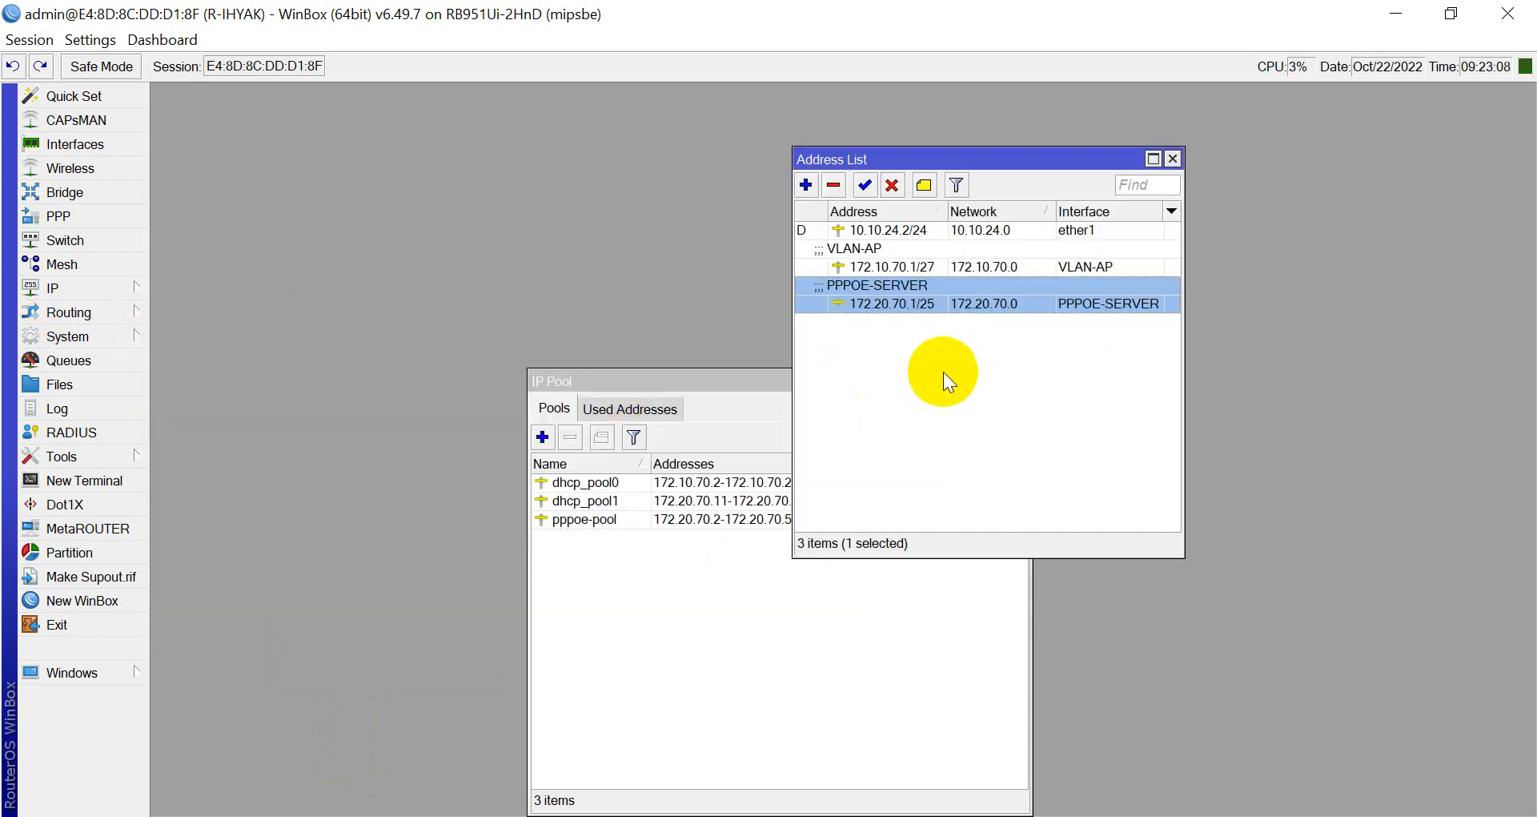
Launch Notepad++ by running notepad++.
click(944, 371)
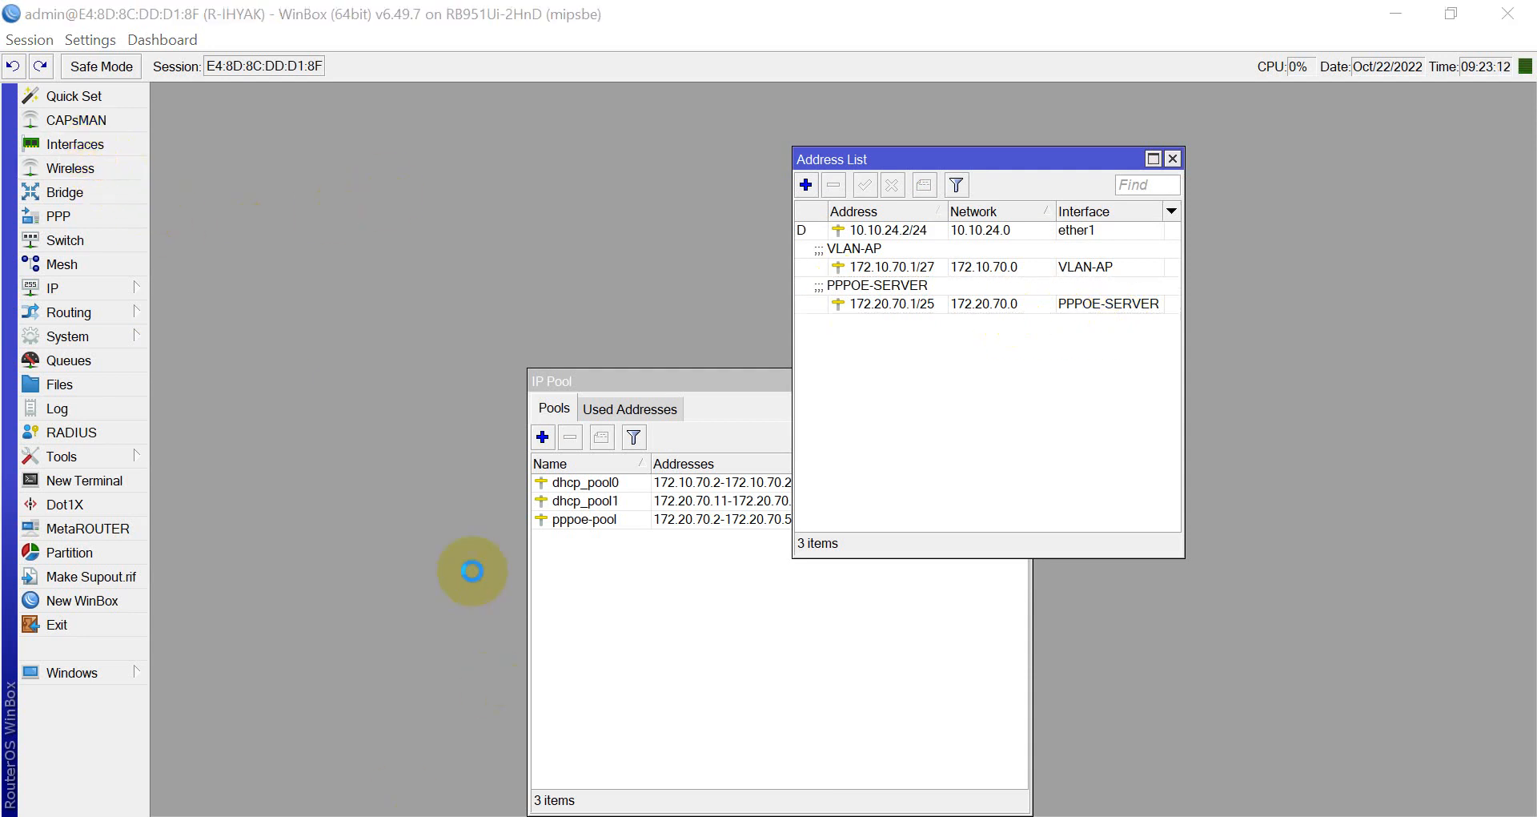
text(notepad)
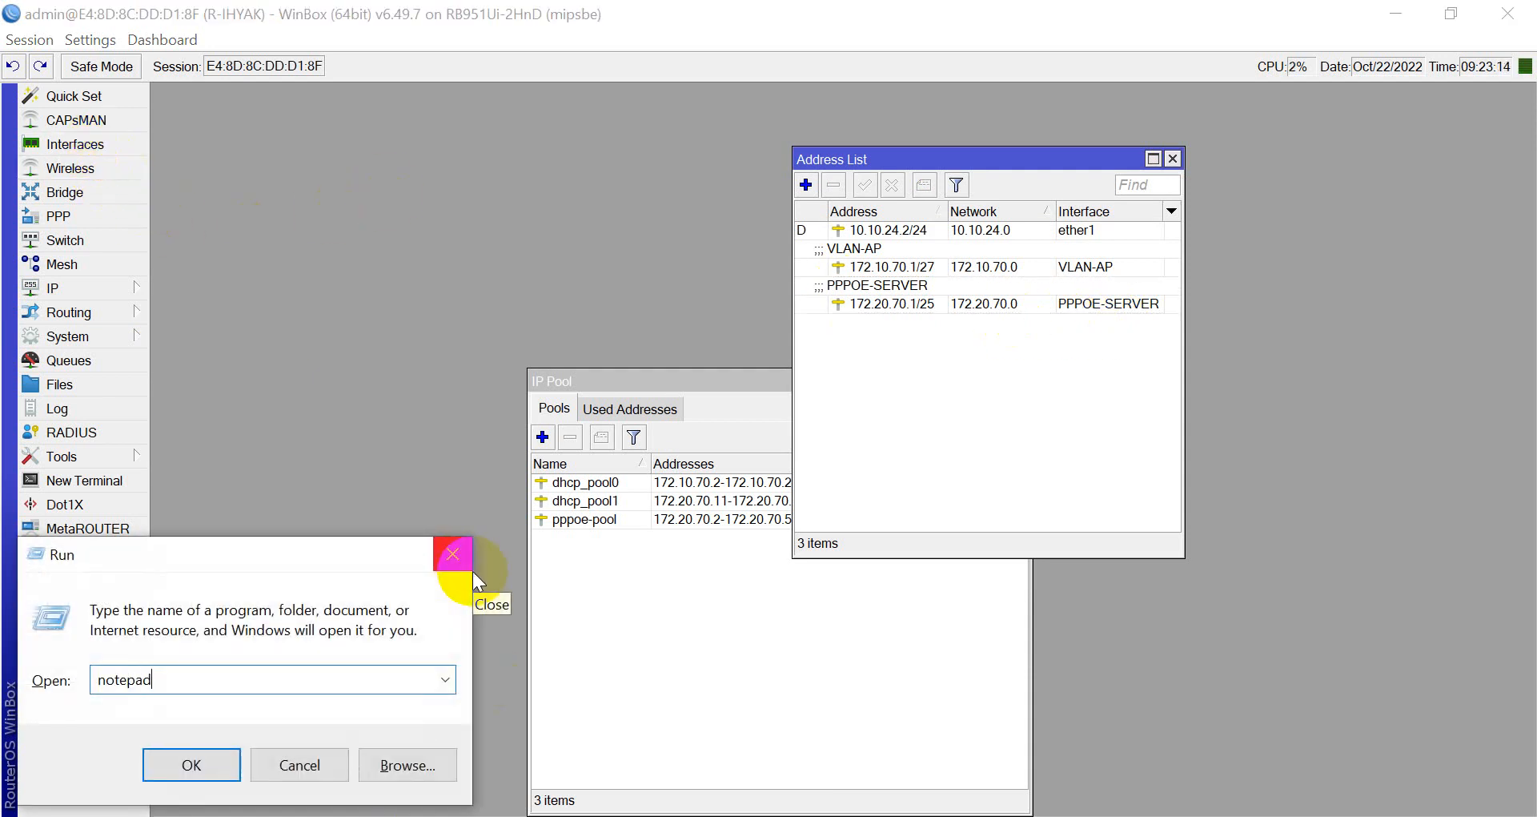
text(++)
key(Return)
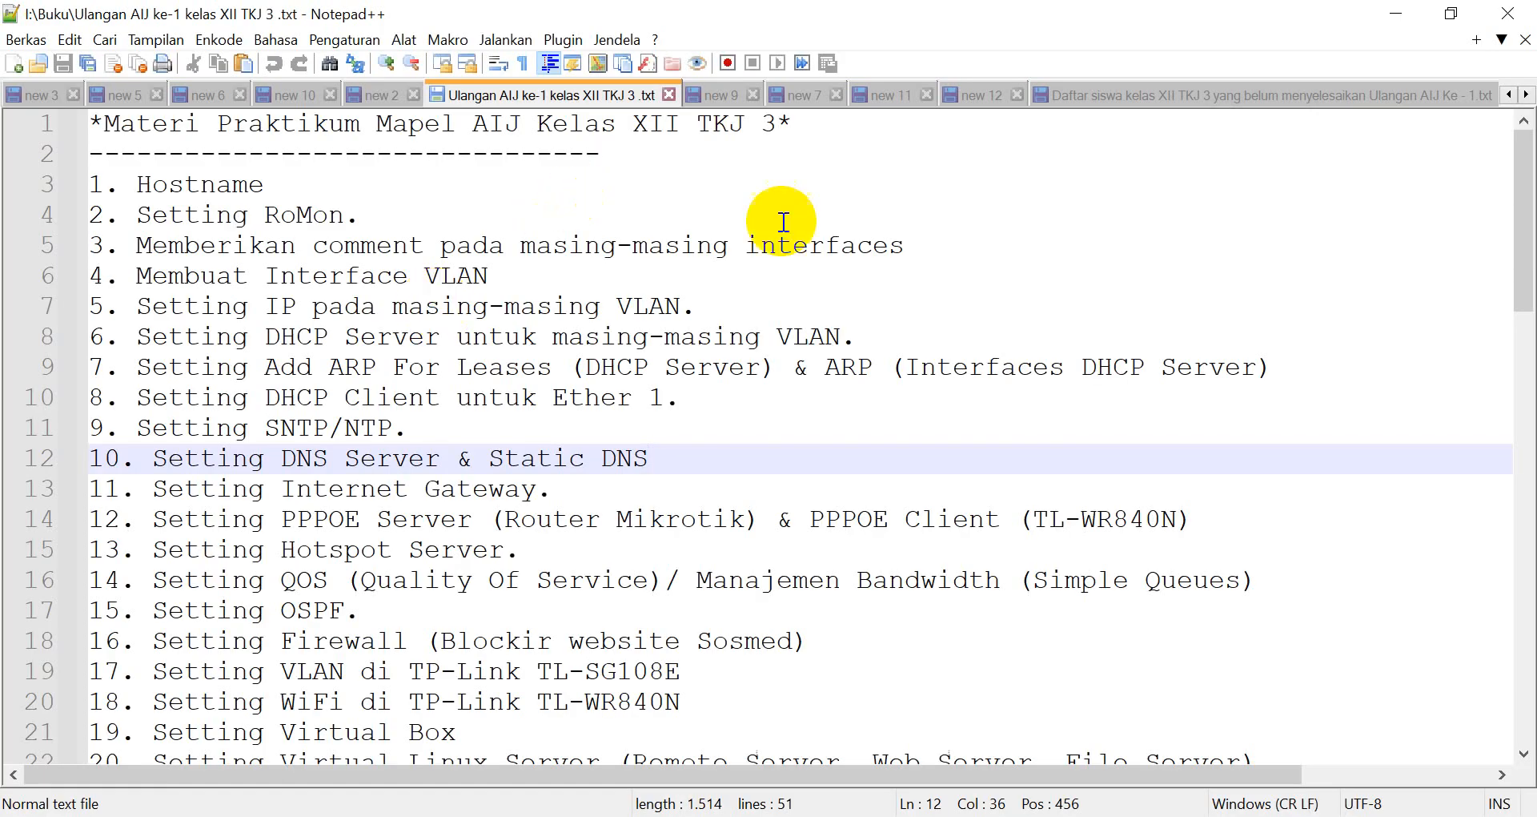
Write the heading *SETTING PPPOE SERVER DI MIKROTIK* with a dashed underline at line 51.
scroll(786, 346, down, 17)
scroll(189, 274, up, 4)
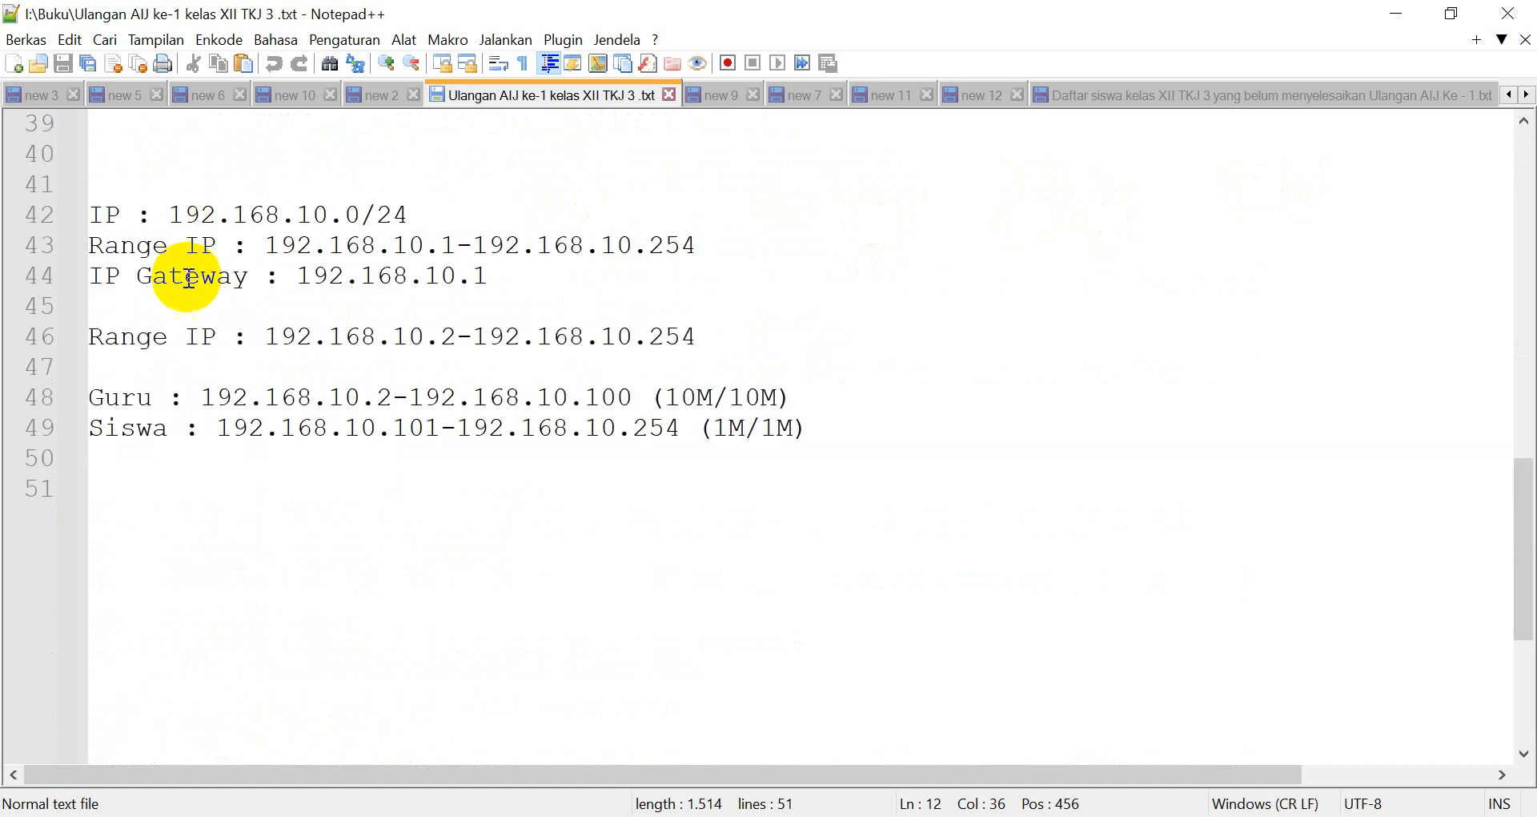
click(137, 542)
scroll(178, 529, down, 2)
text(SETTING )
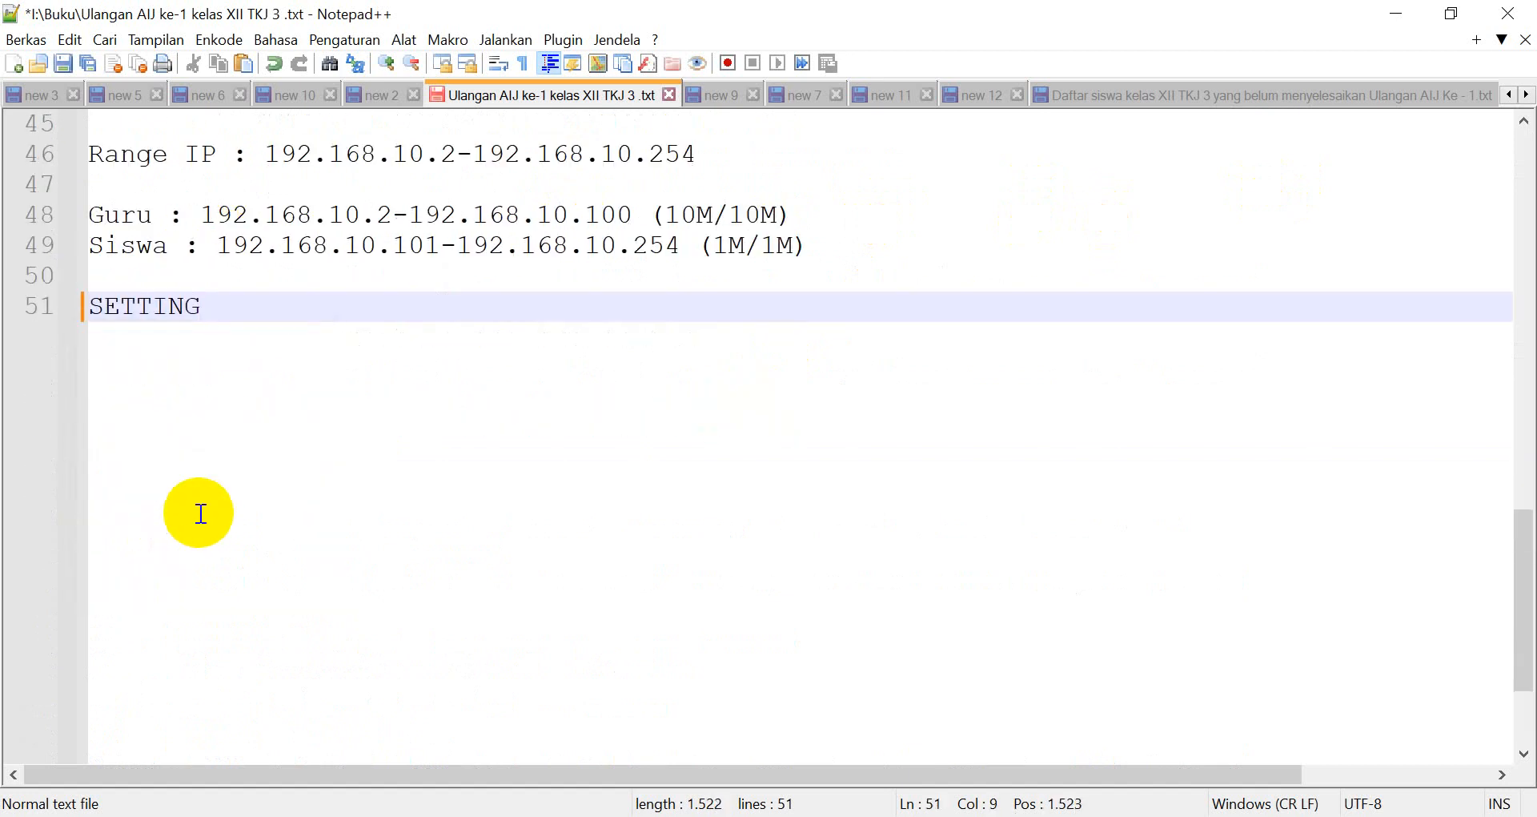
text(PPPOE)
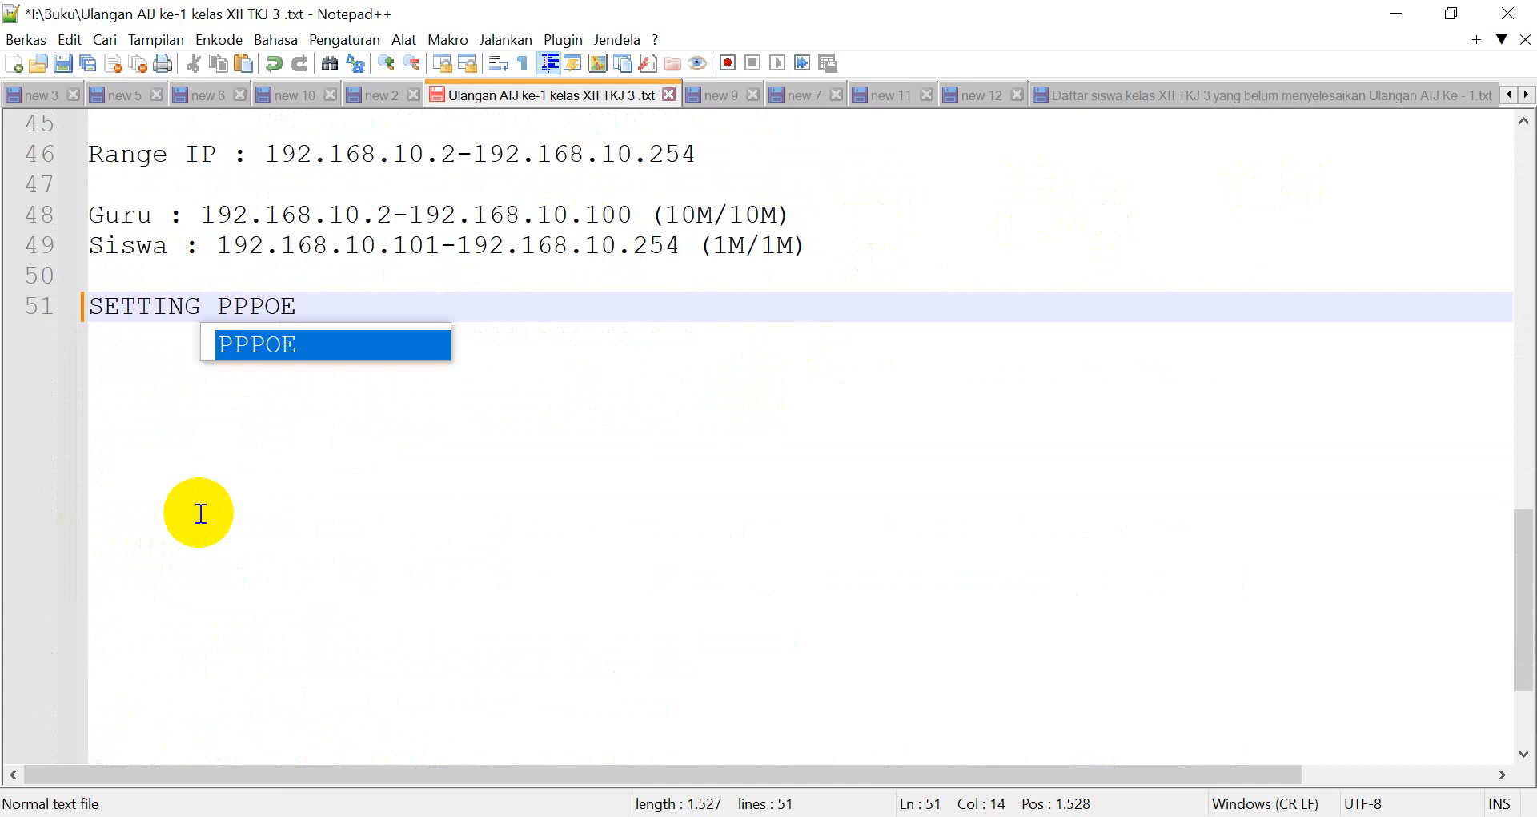
text( SERVER )
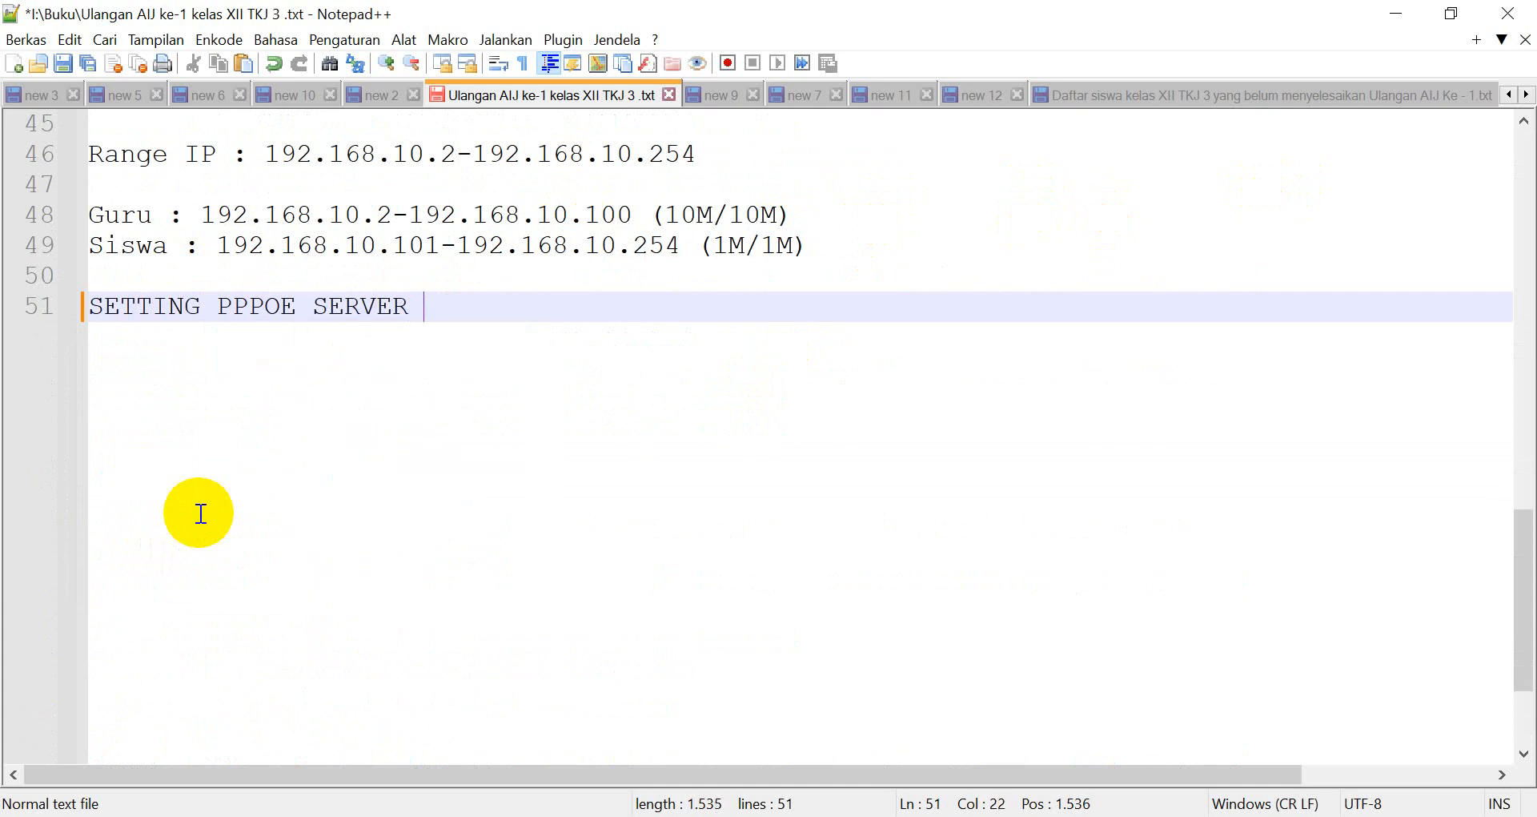
text(DI MIRKOTI)
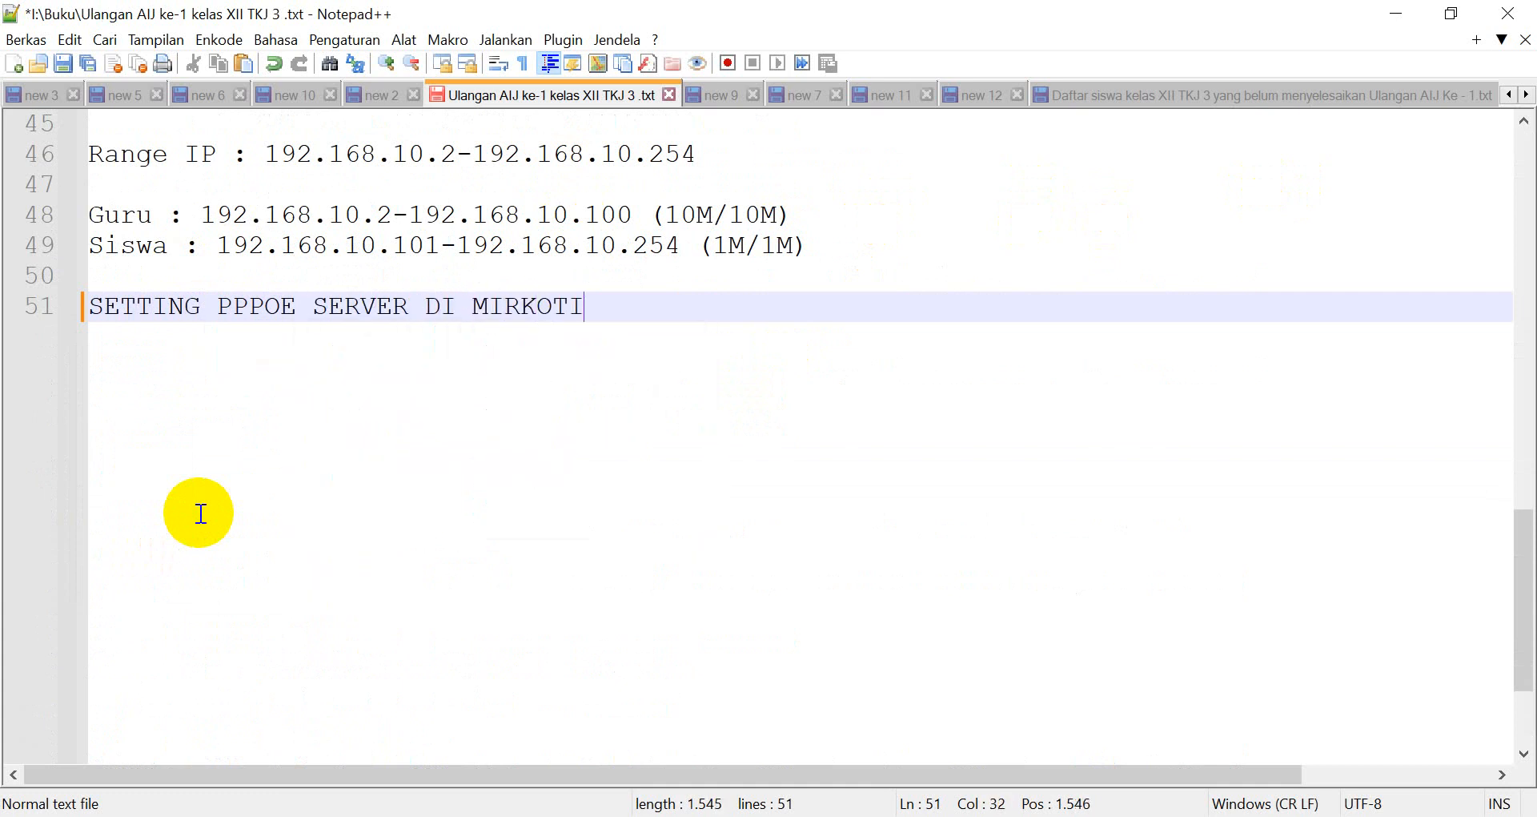
key(BackSpace)
text(IK)
key(BackSpace)
key(BackSpace)
key(BackSpace)
key(BackSpace)
key(BackSpace)
key(BackSpace)
text(KROTIK*)
key(Return)
key(Up)
text(*)
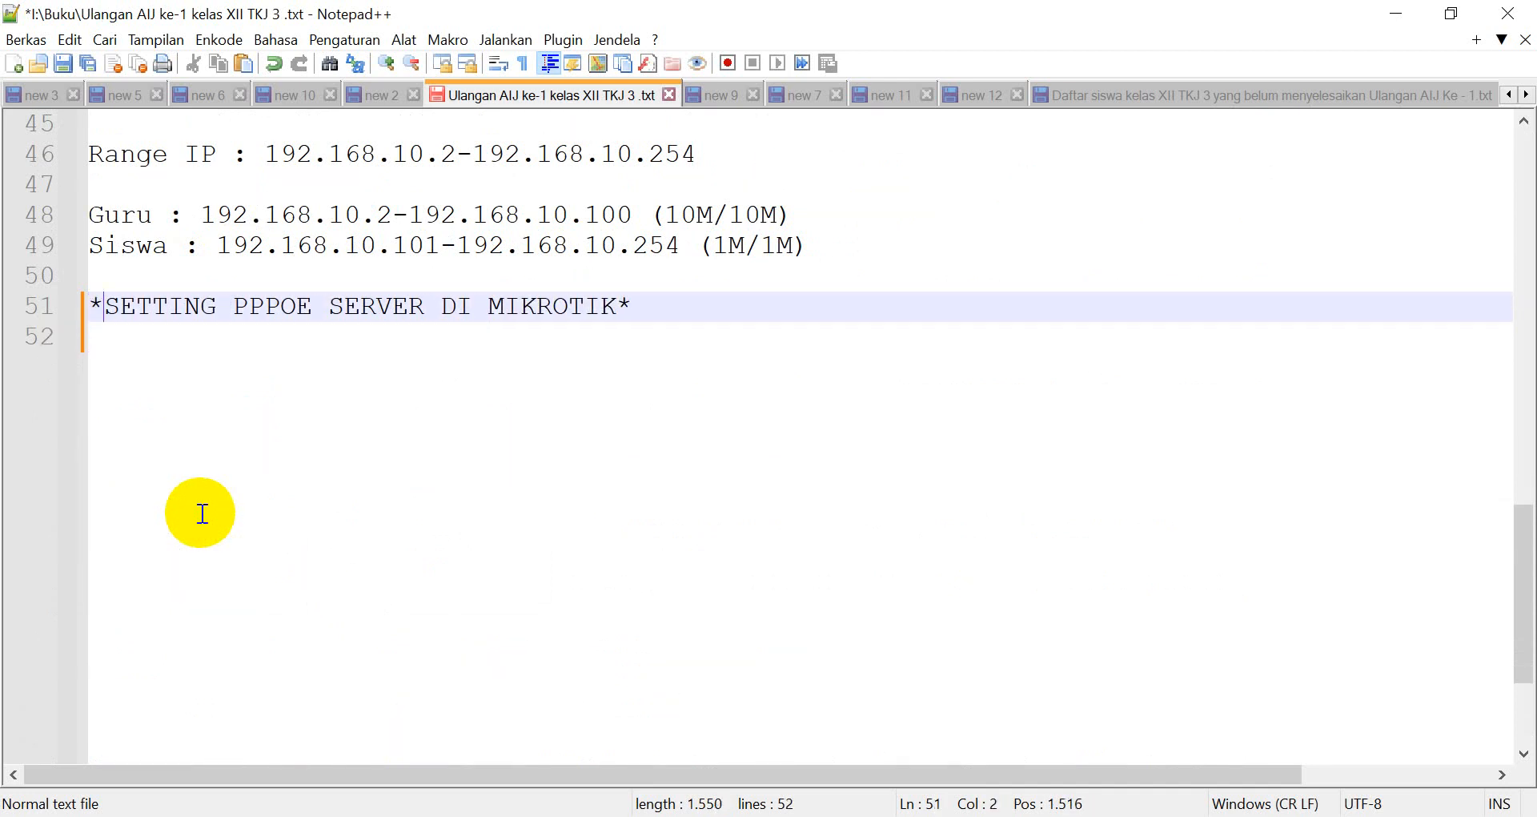
key(Down)
text(---------------------)
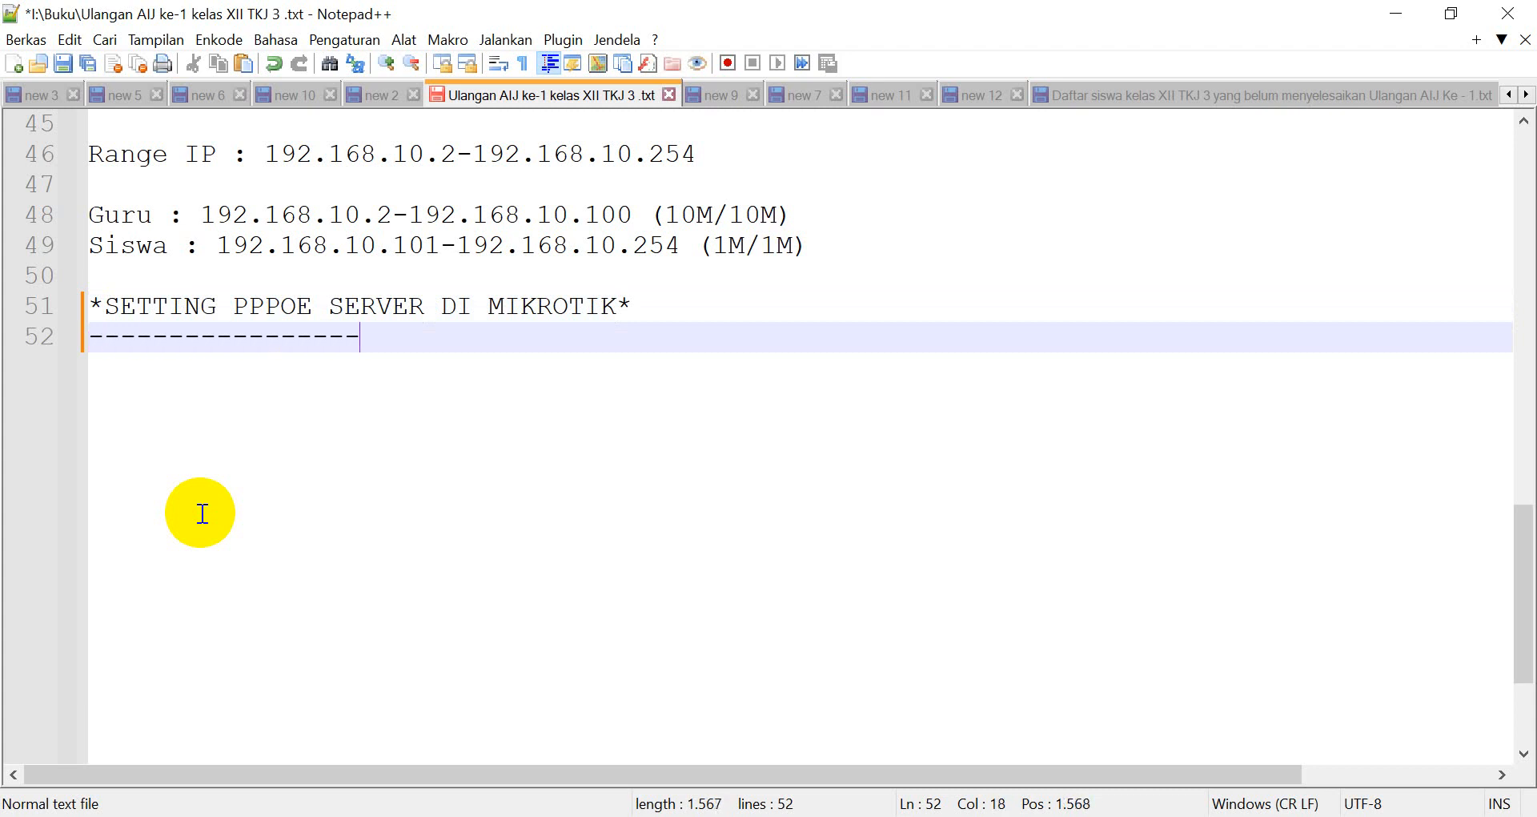
key(Return)
Add the steps '1. Buat Interfaces' and '2. Setting IP pada interfaces yan'.
text(1. Bua)
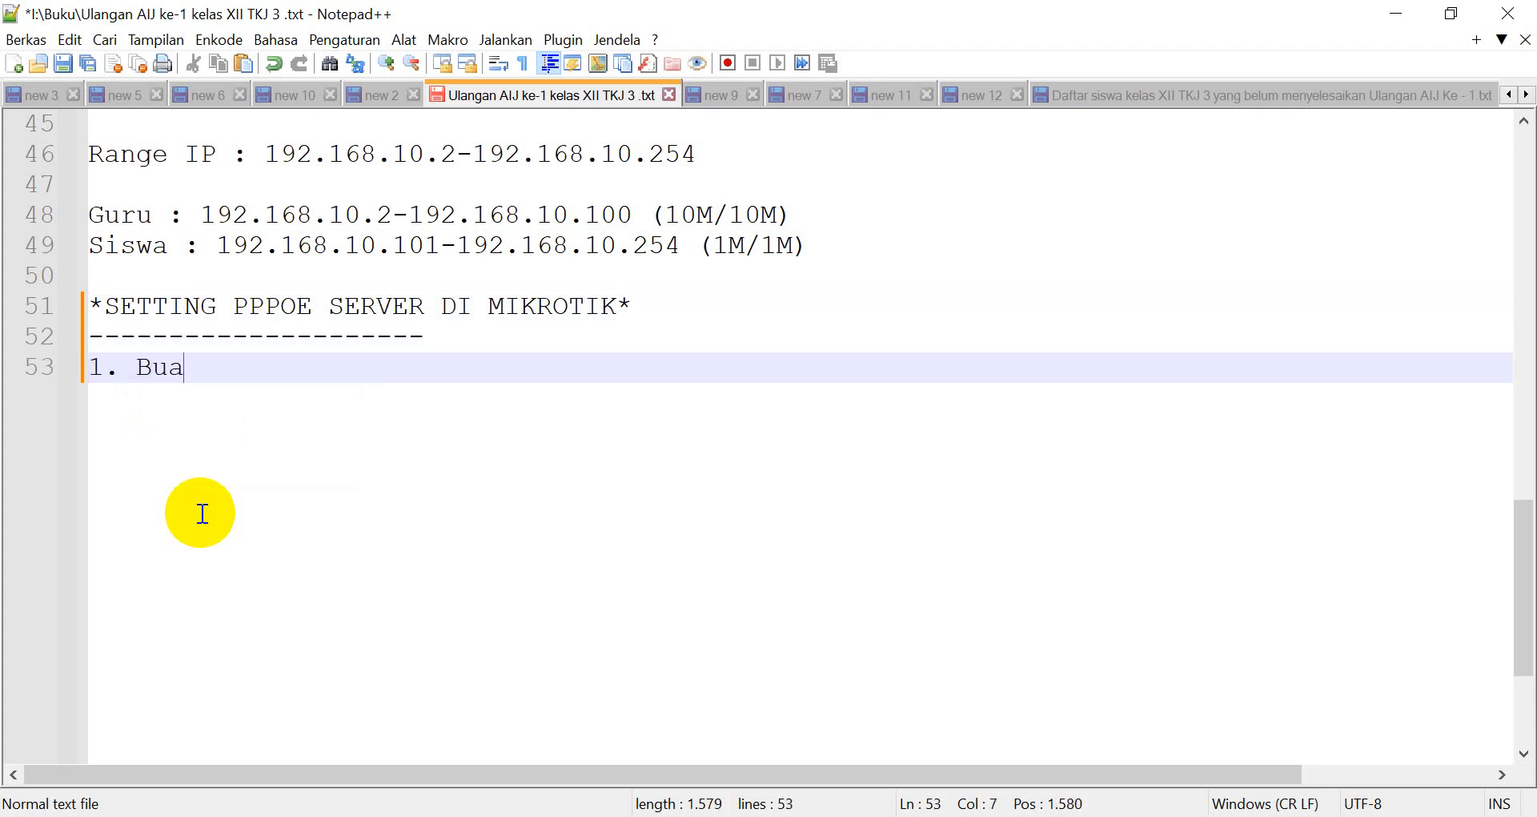
text(t Interfa)
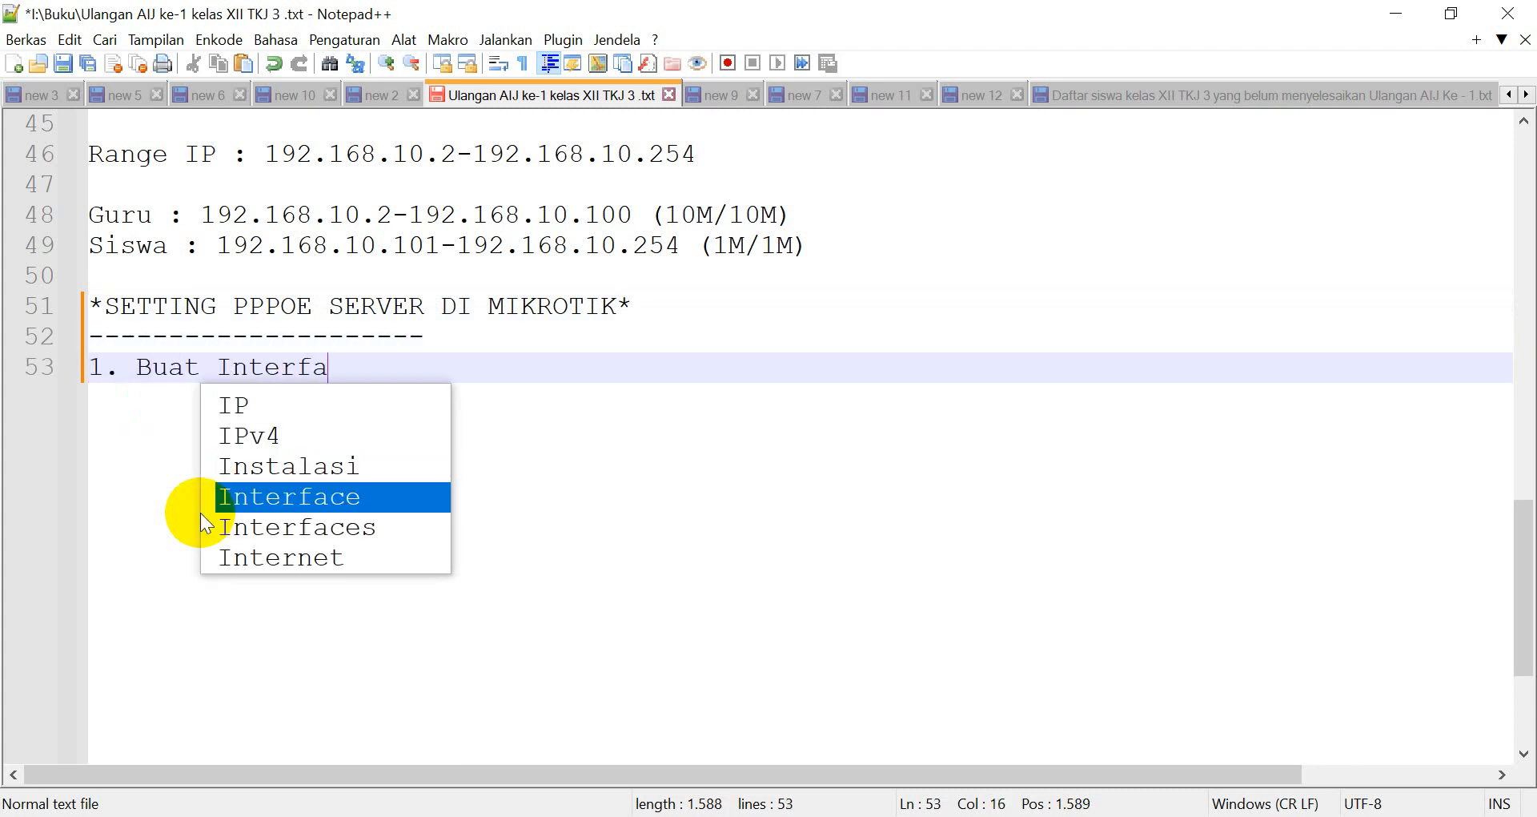
text(ece)
key(BackSpace)
key(BackSpace)
key(BackSpace)
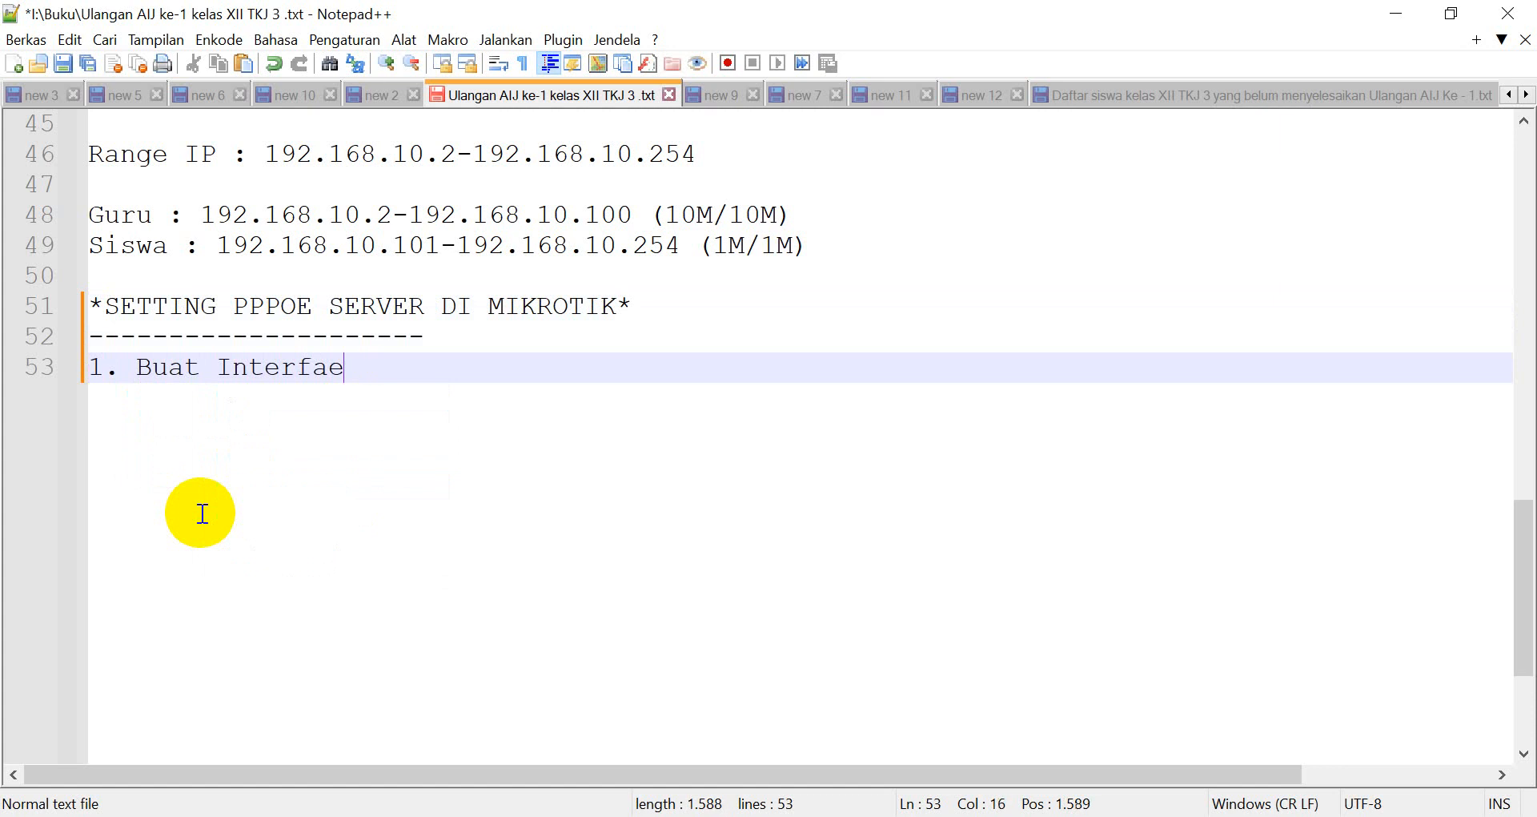
text(ces)
key(Return)
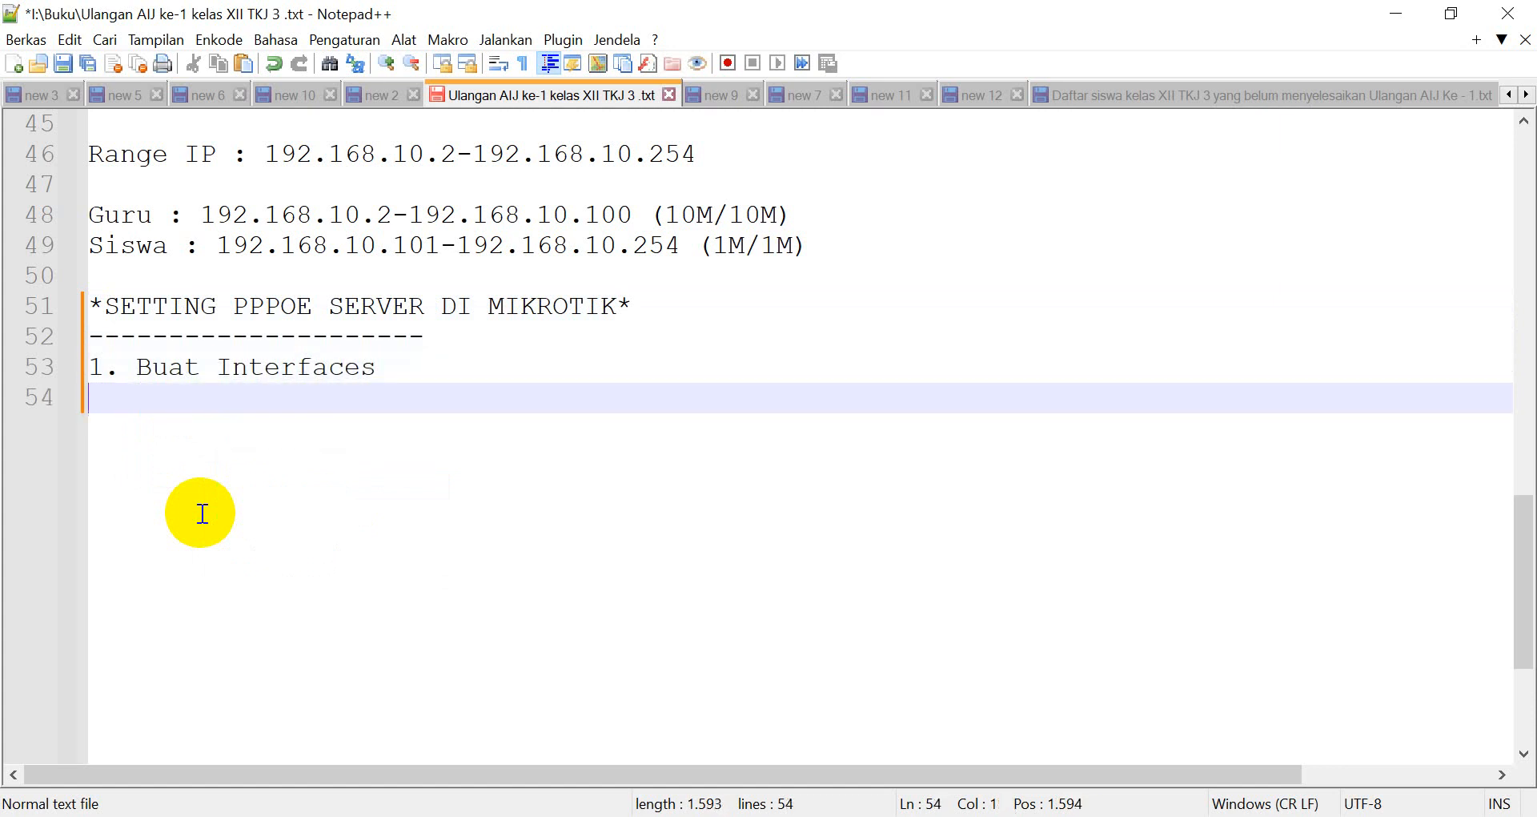
text(2. Setting I)
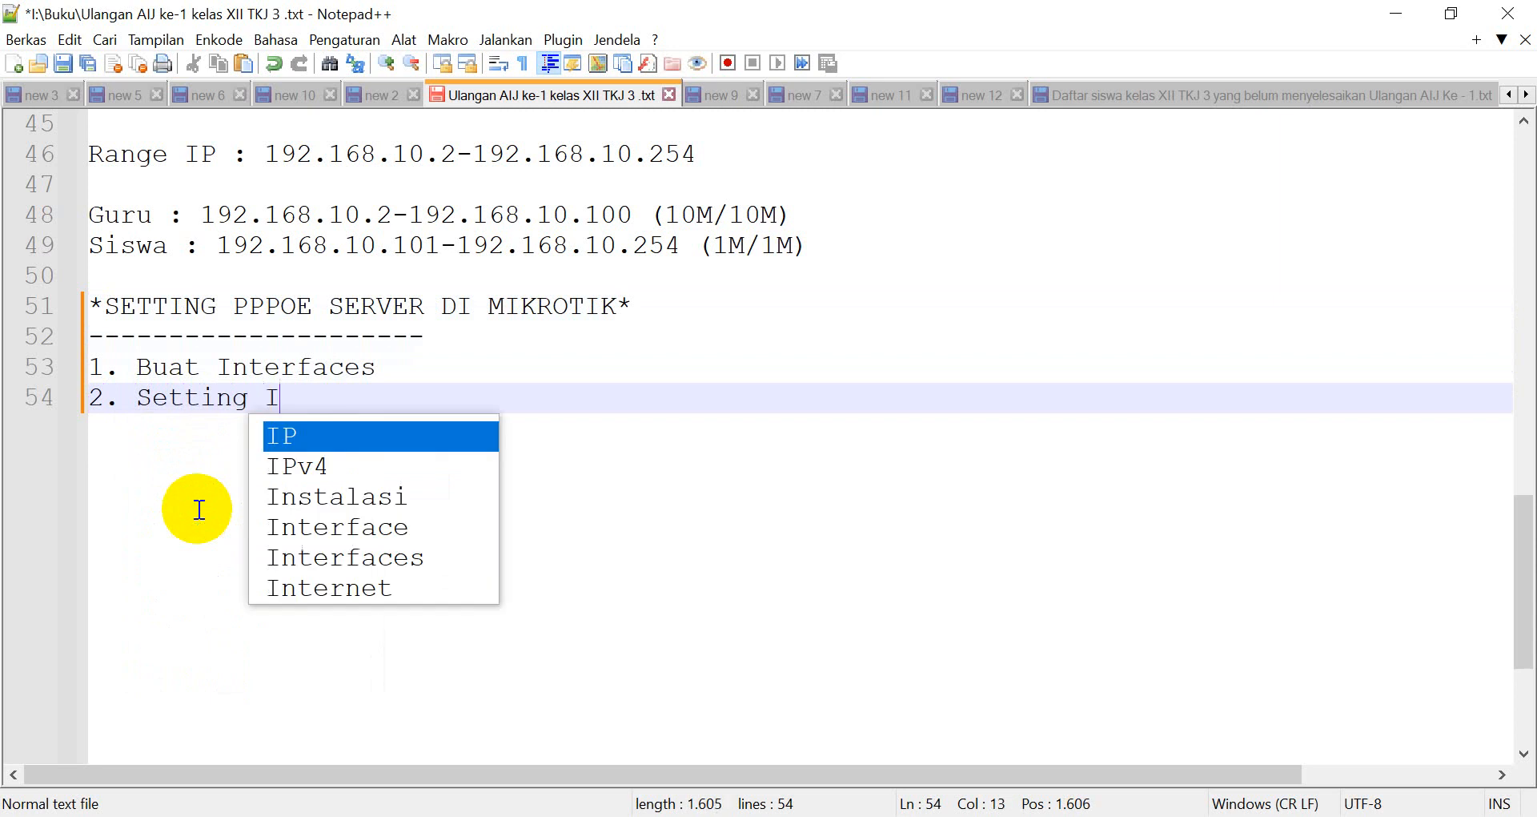
text(P pada )
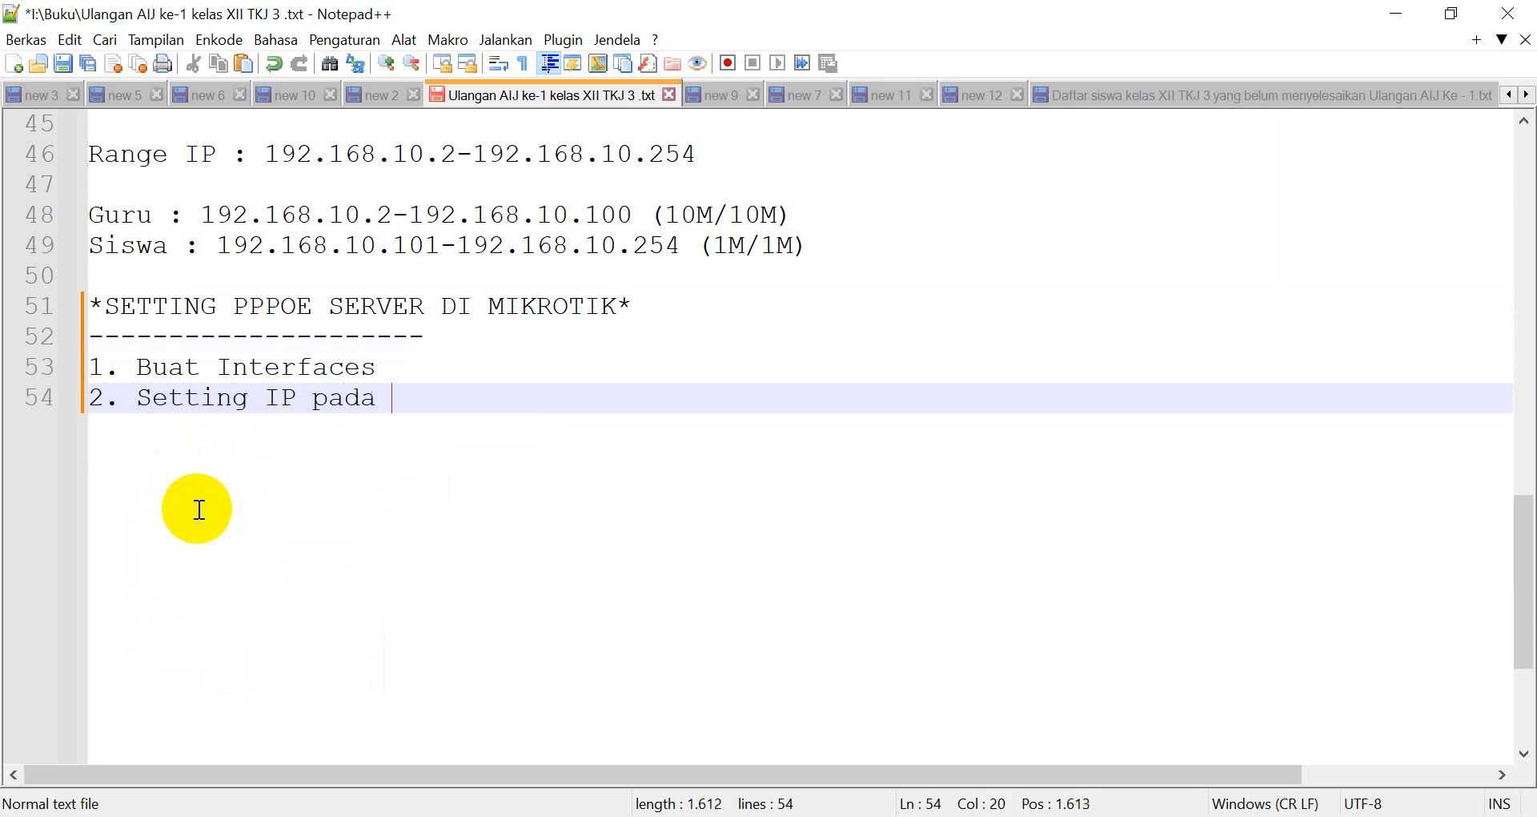
text(interfaces )
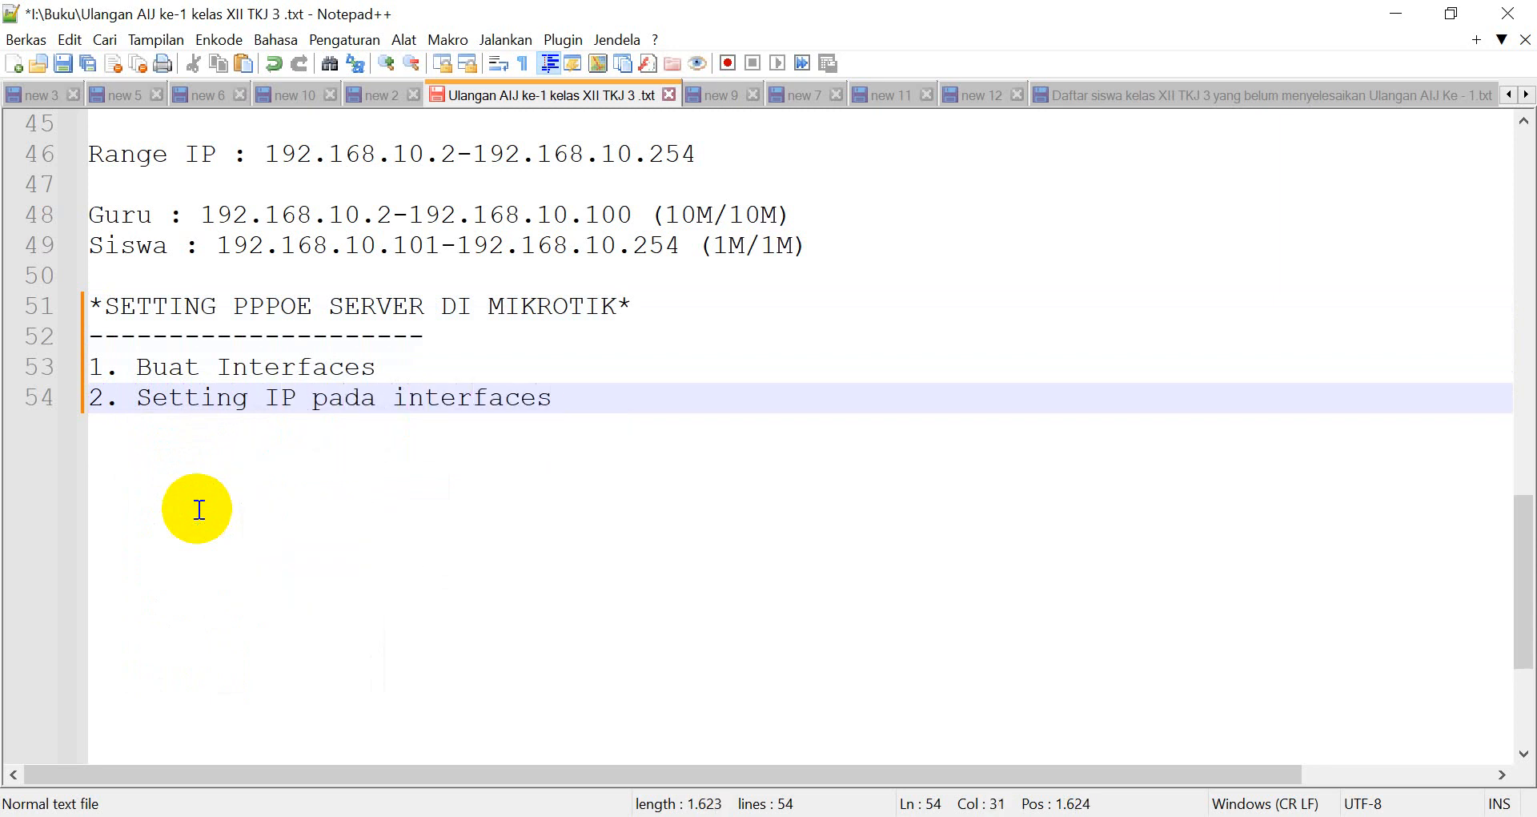
text(yabf)
key(BackSpace)
key(BackSpace)
key(BackSpace)
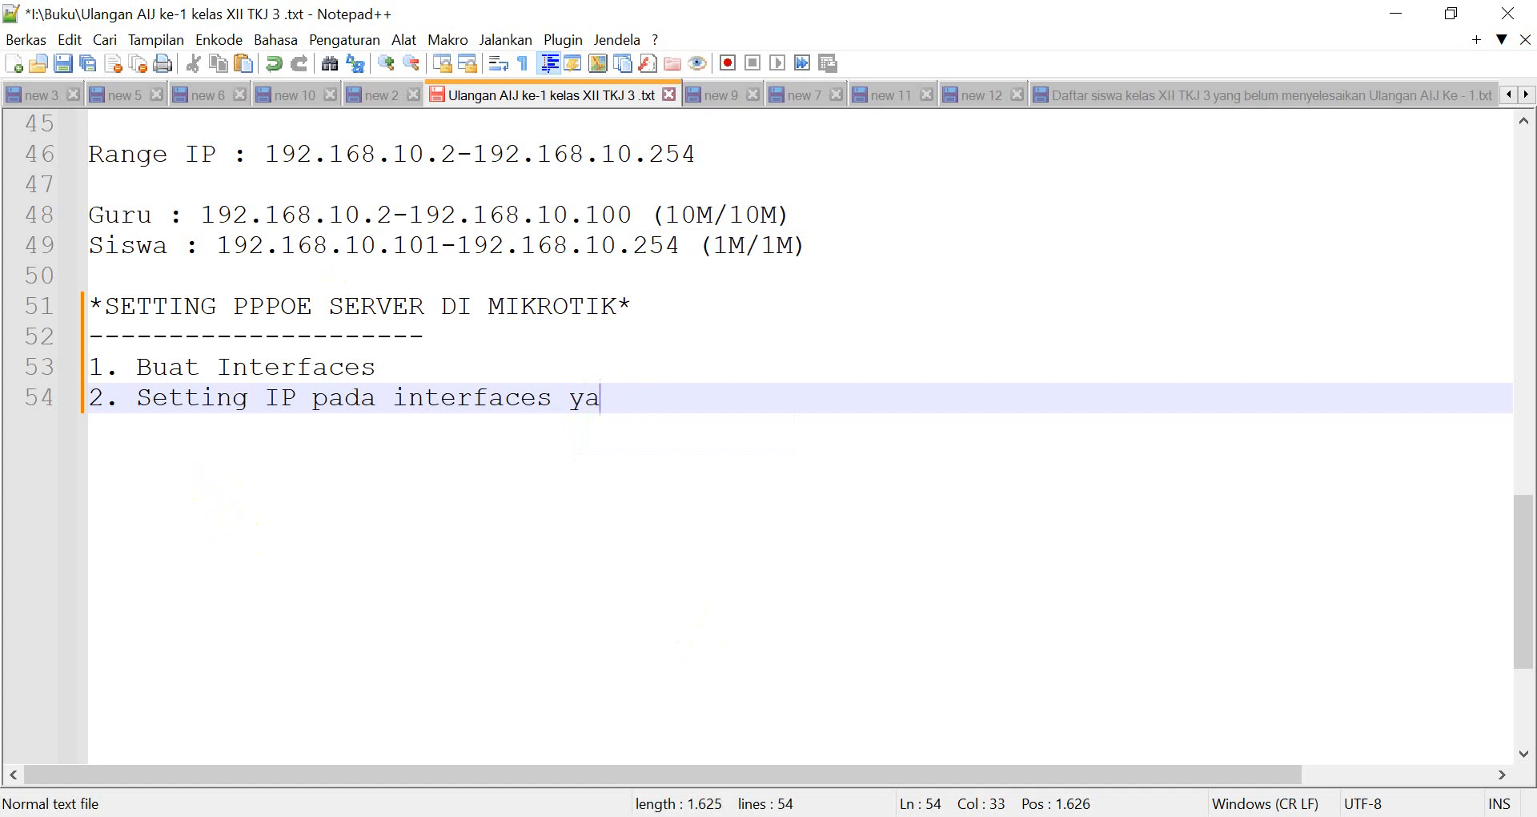
text(n)
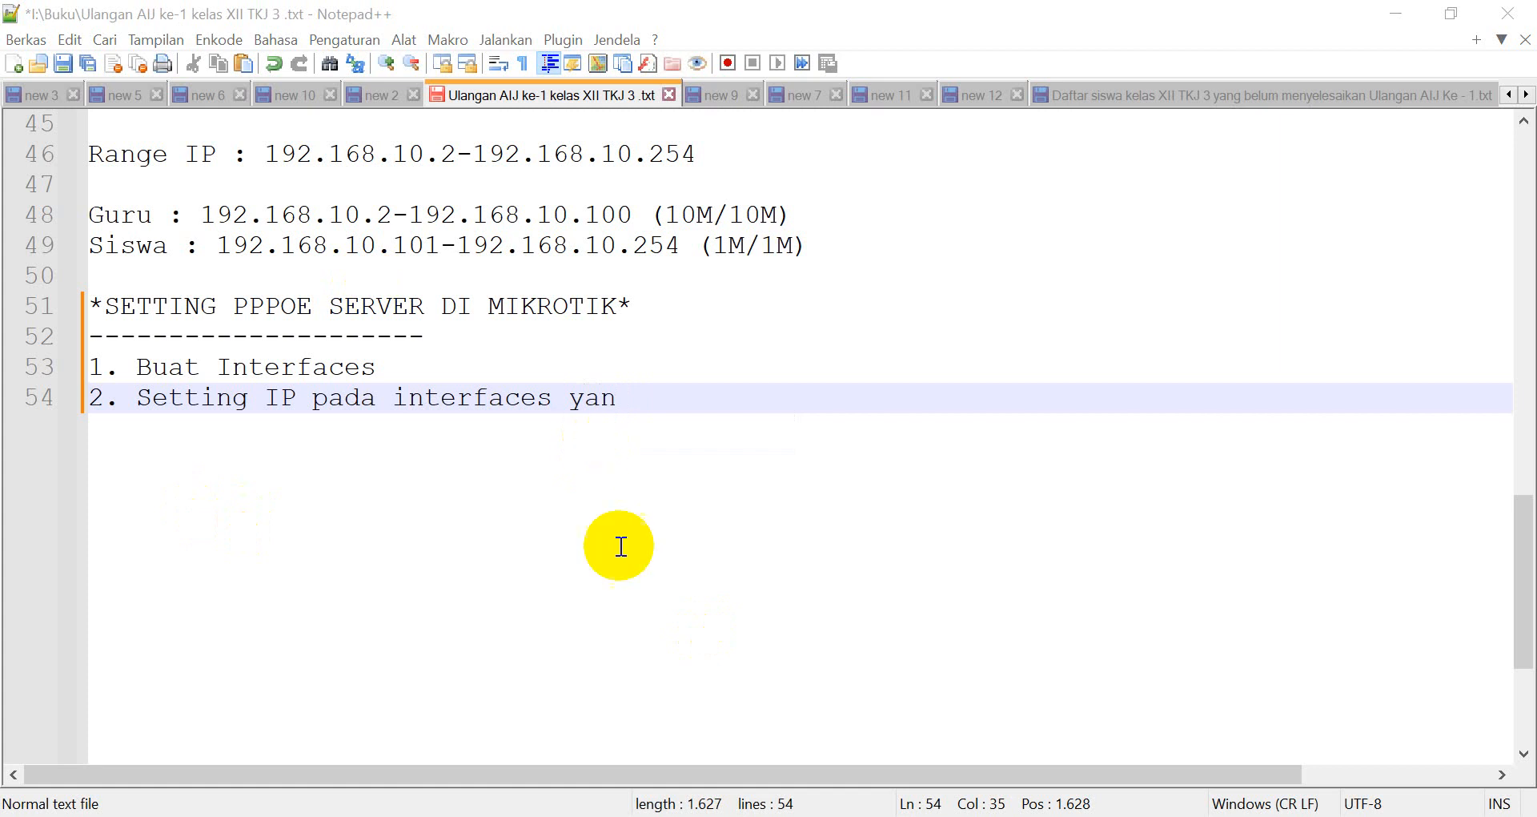
key(alt+Tab)
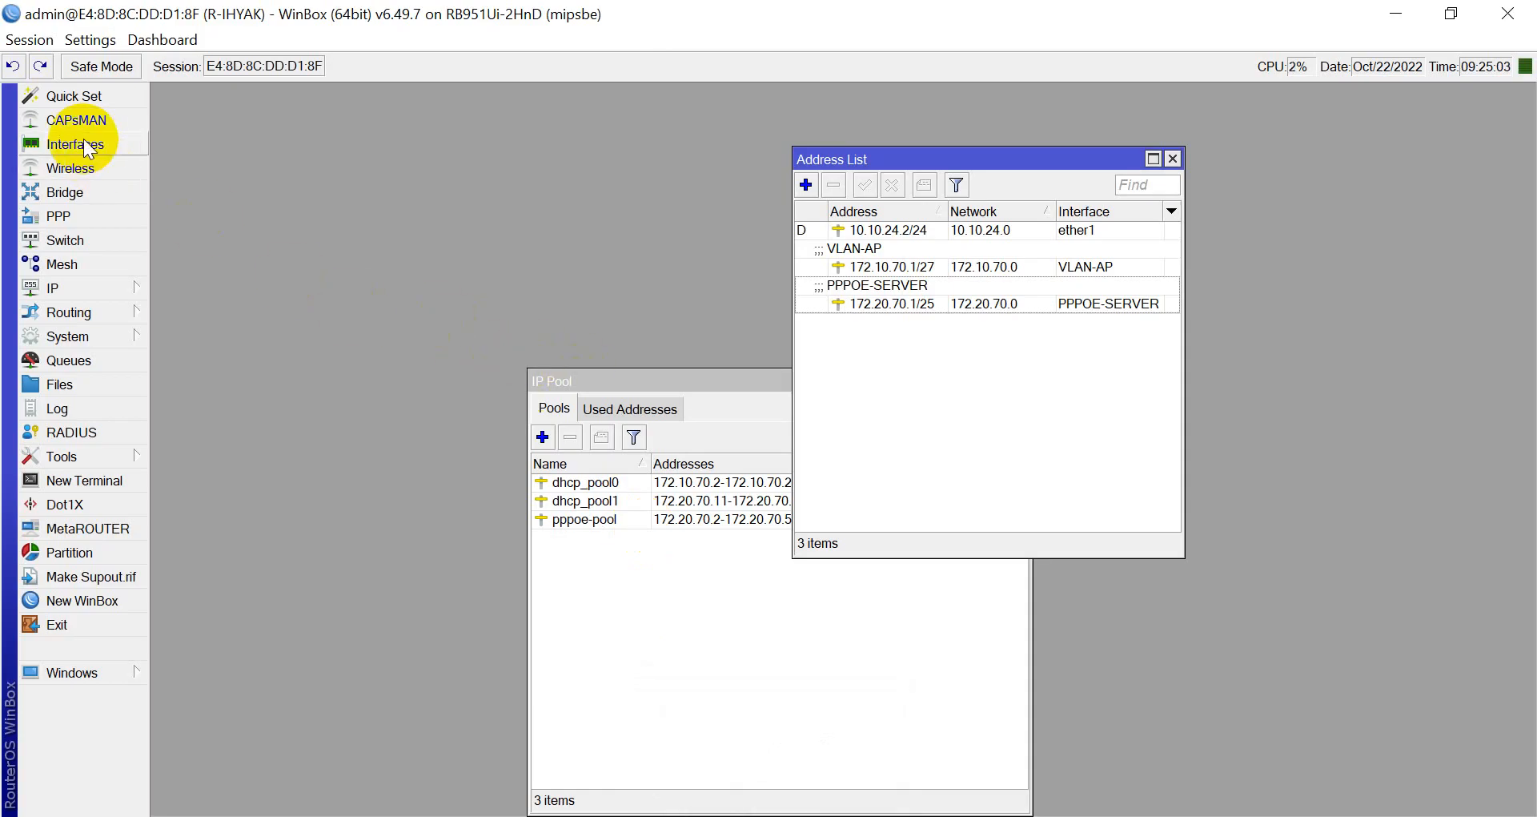
Browse the interface list without adding anything, then select the PPPOE-SERVER address entry.
click(80, 144)
click(228, 324)
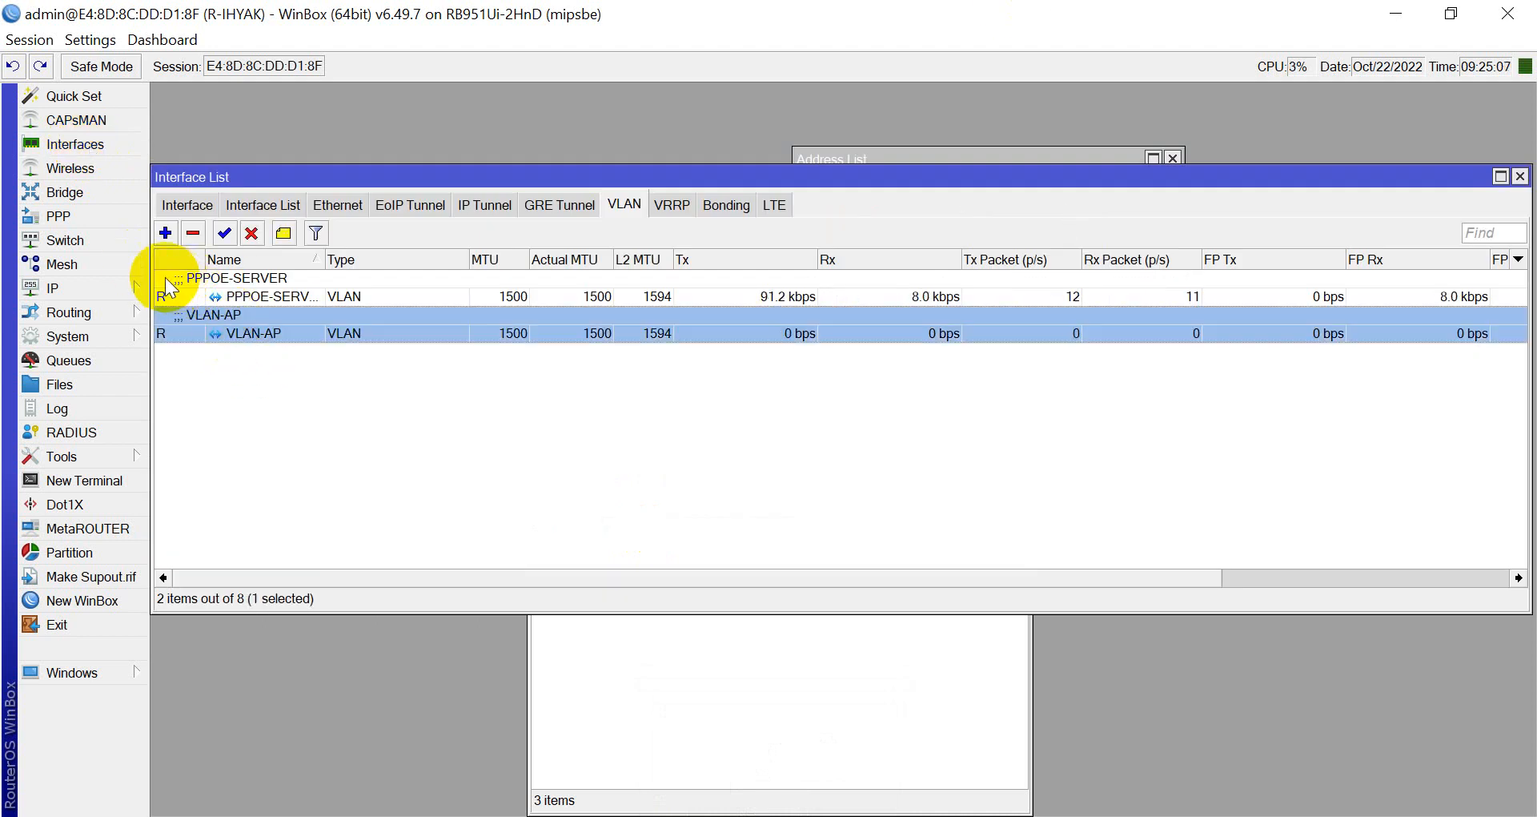
click(165, 233)
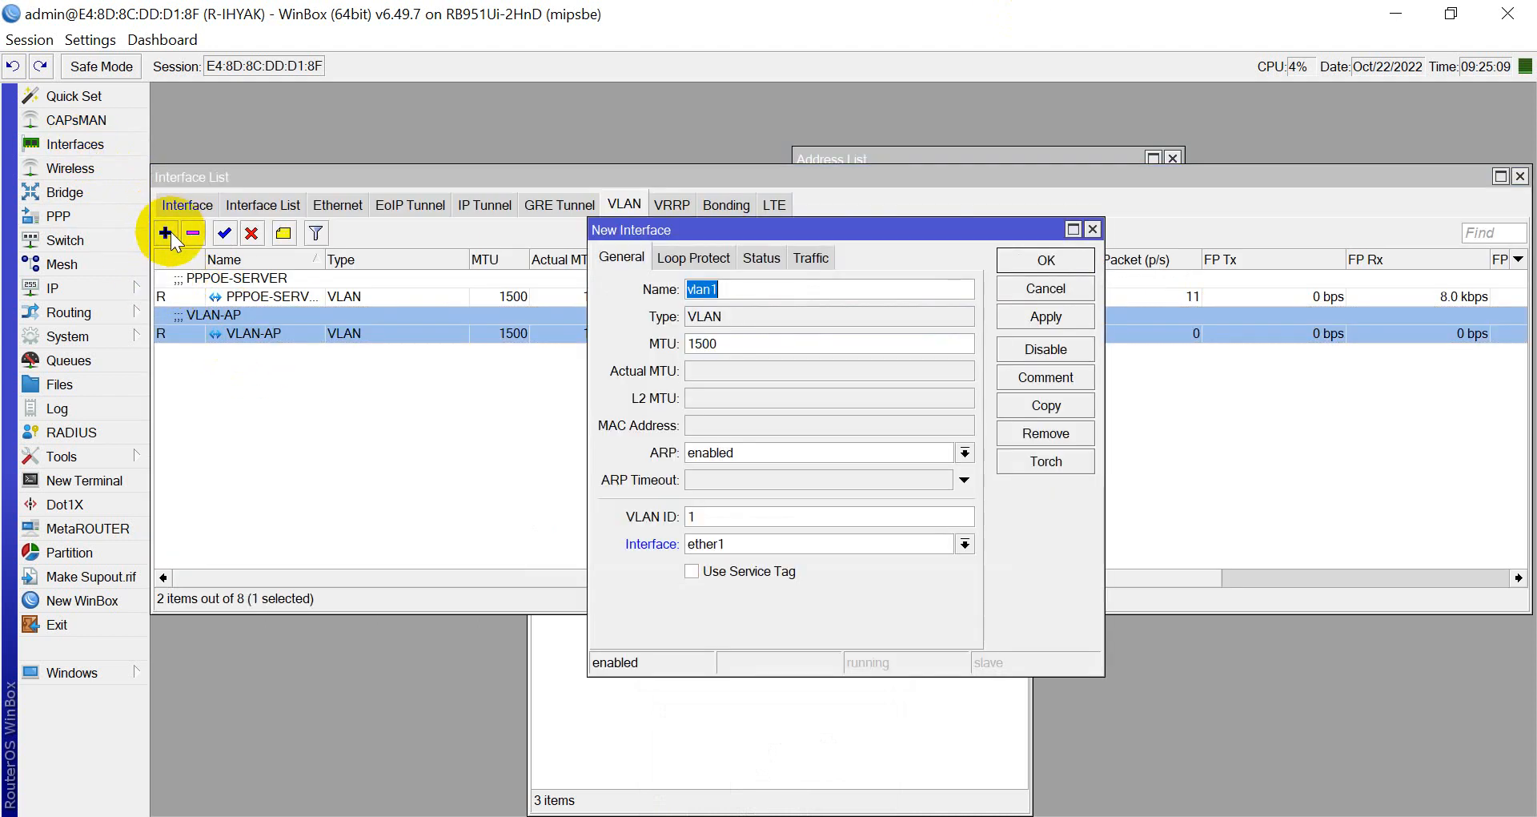
click(1093, 229)
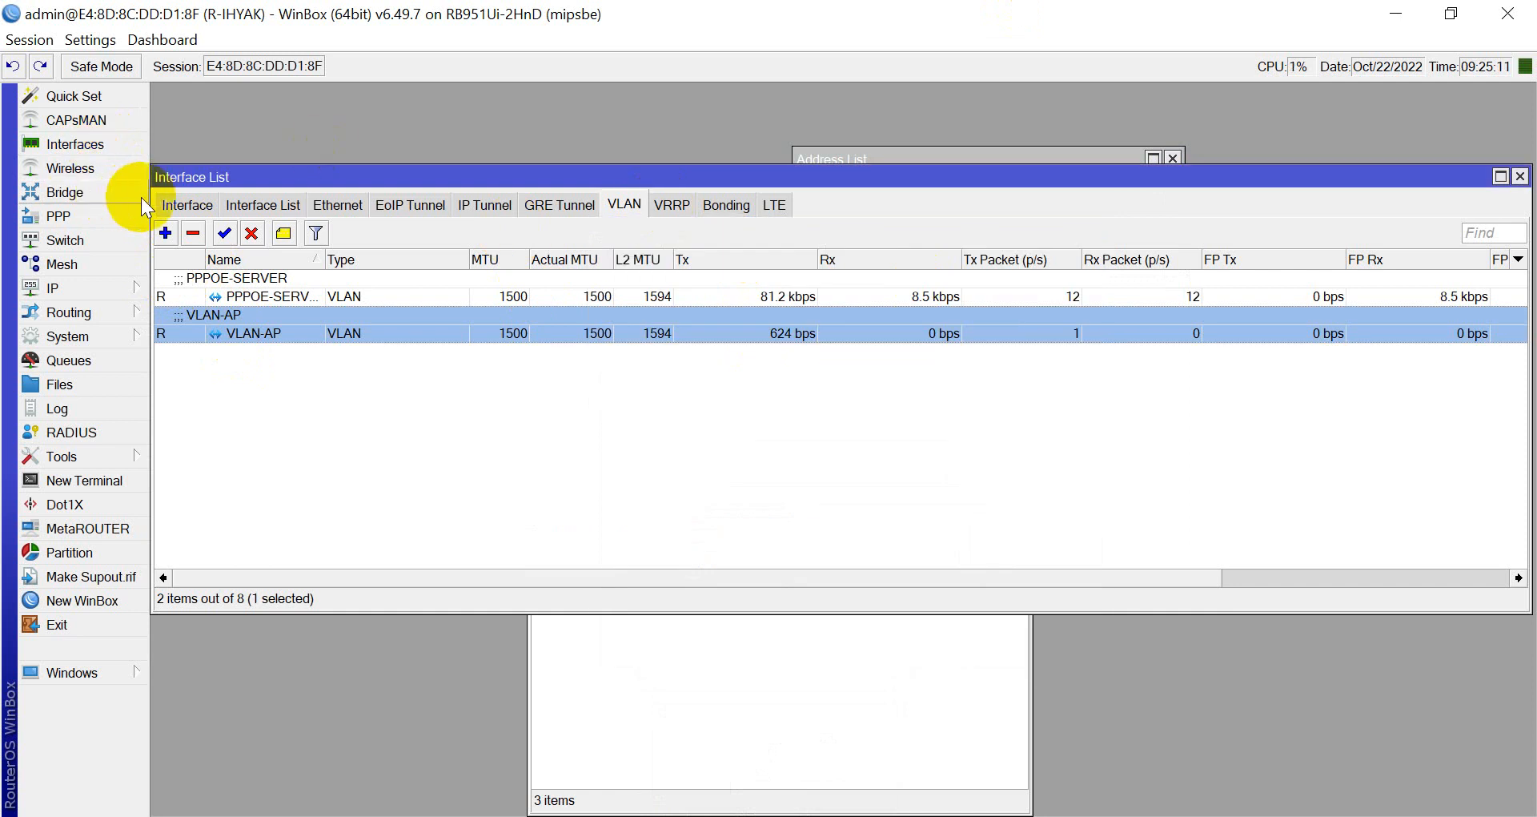
click(174, 207)
click(166, 233)
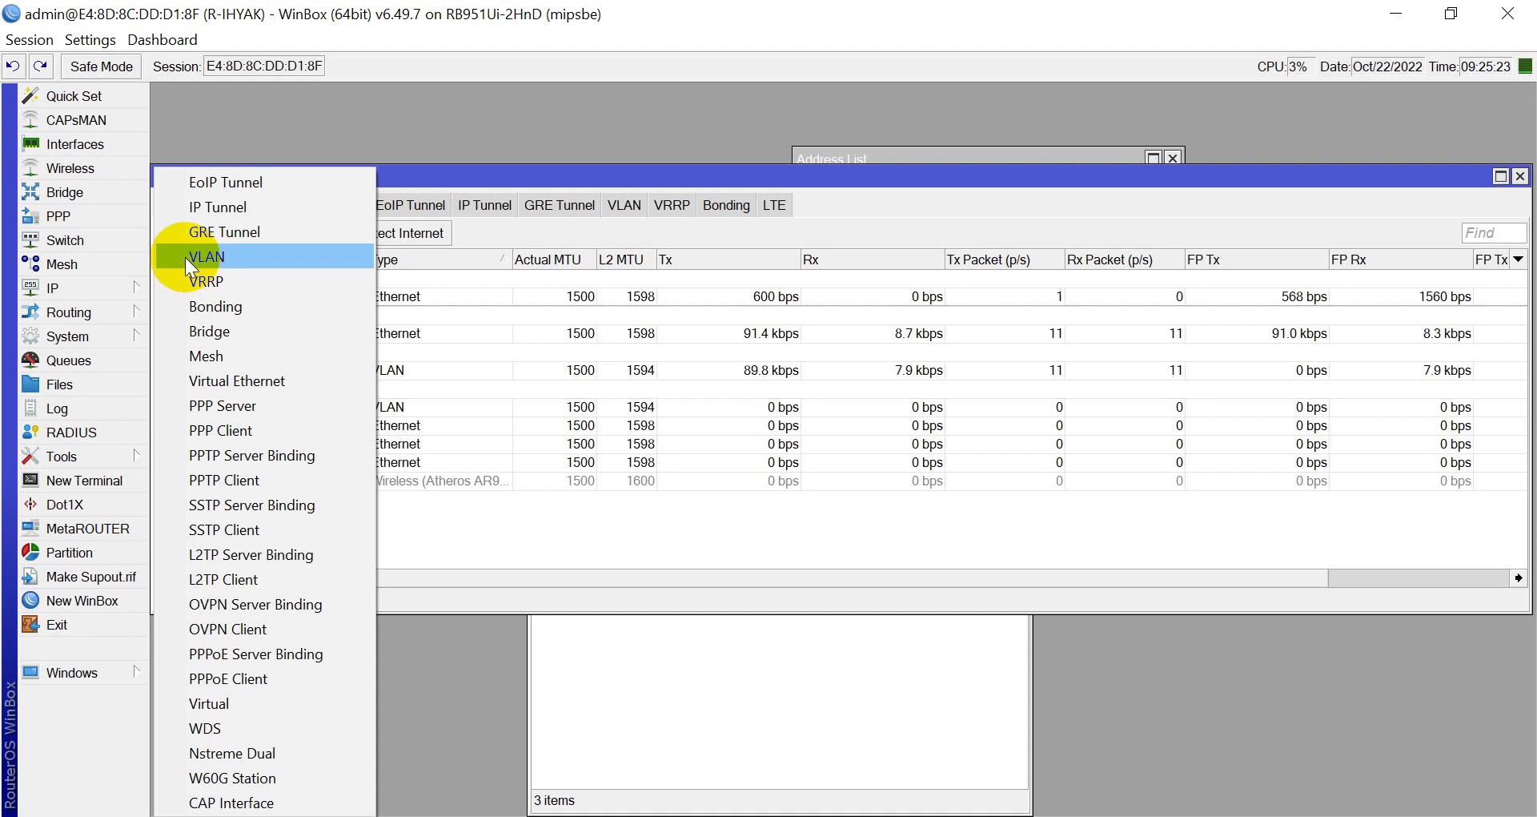
click(153, 232)
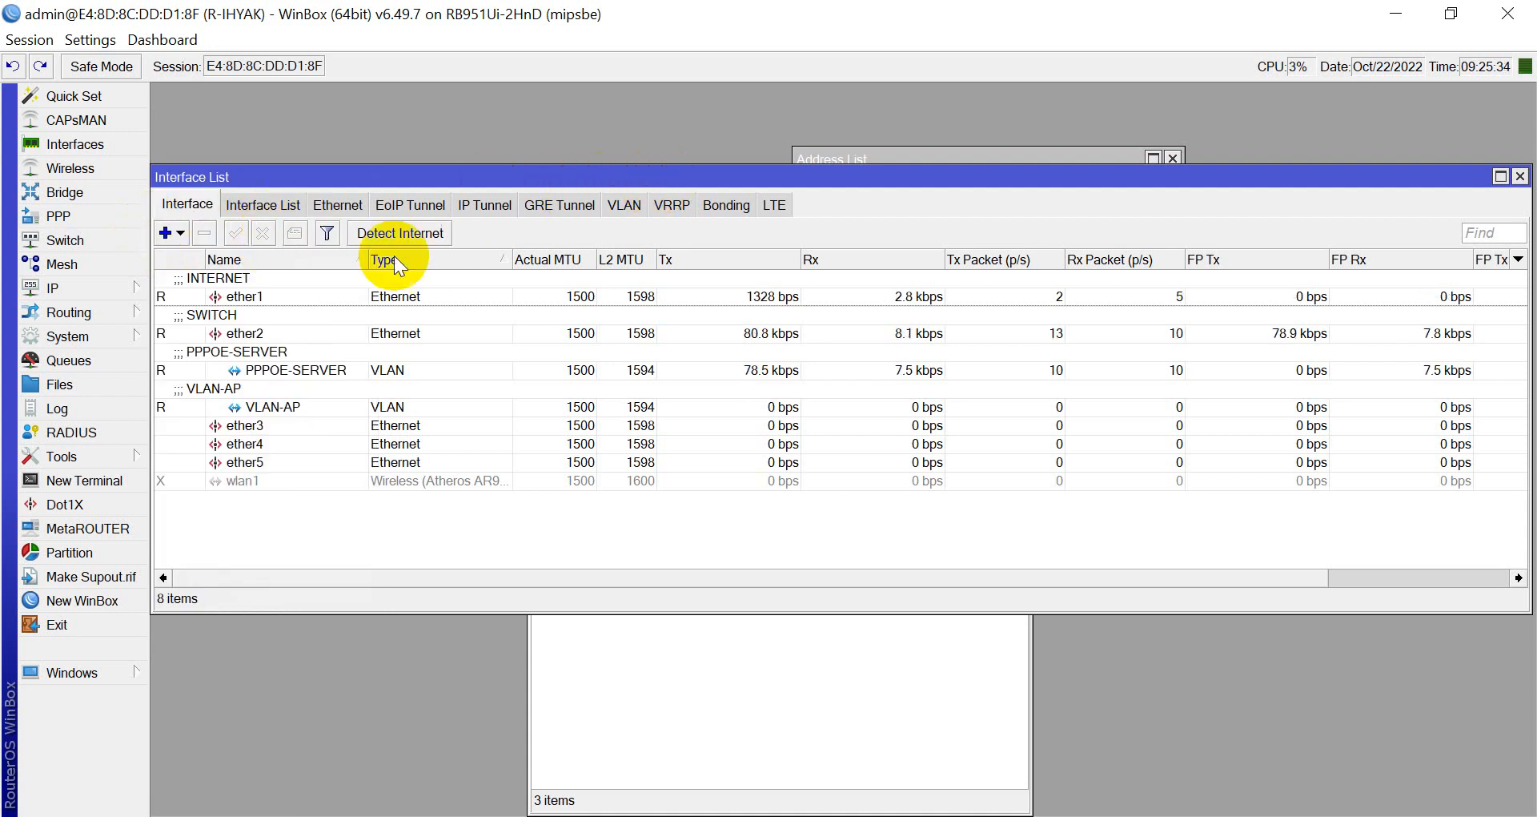
click(247, 372)
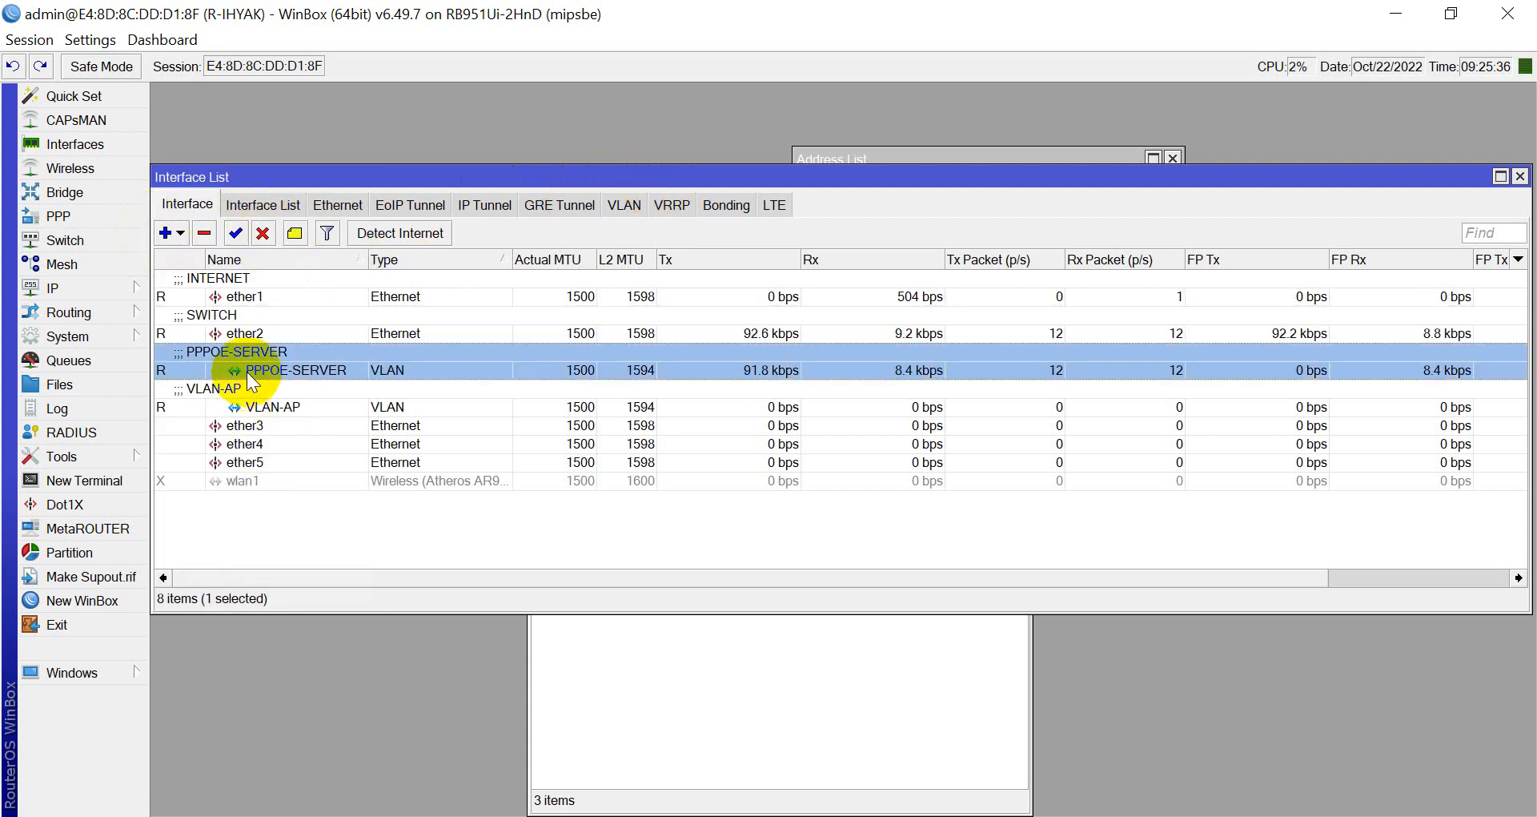
key(Escape)
click(902, 303)
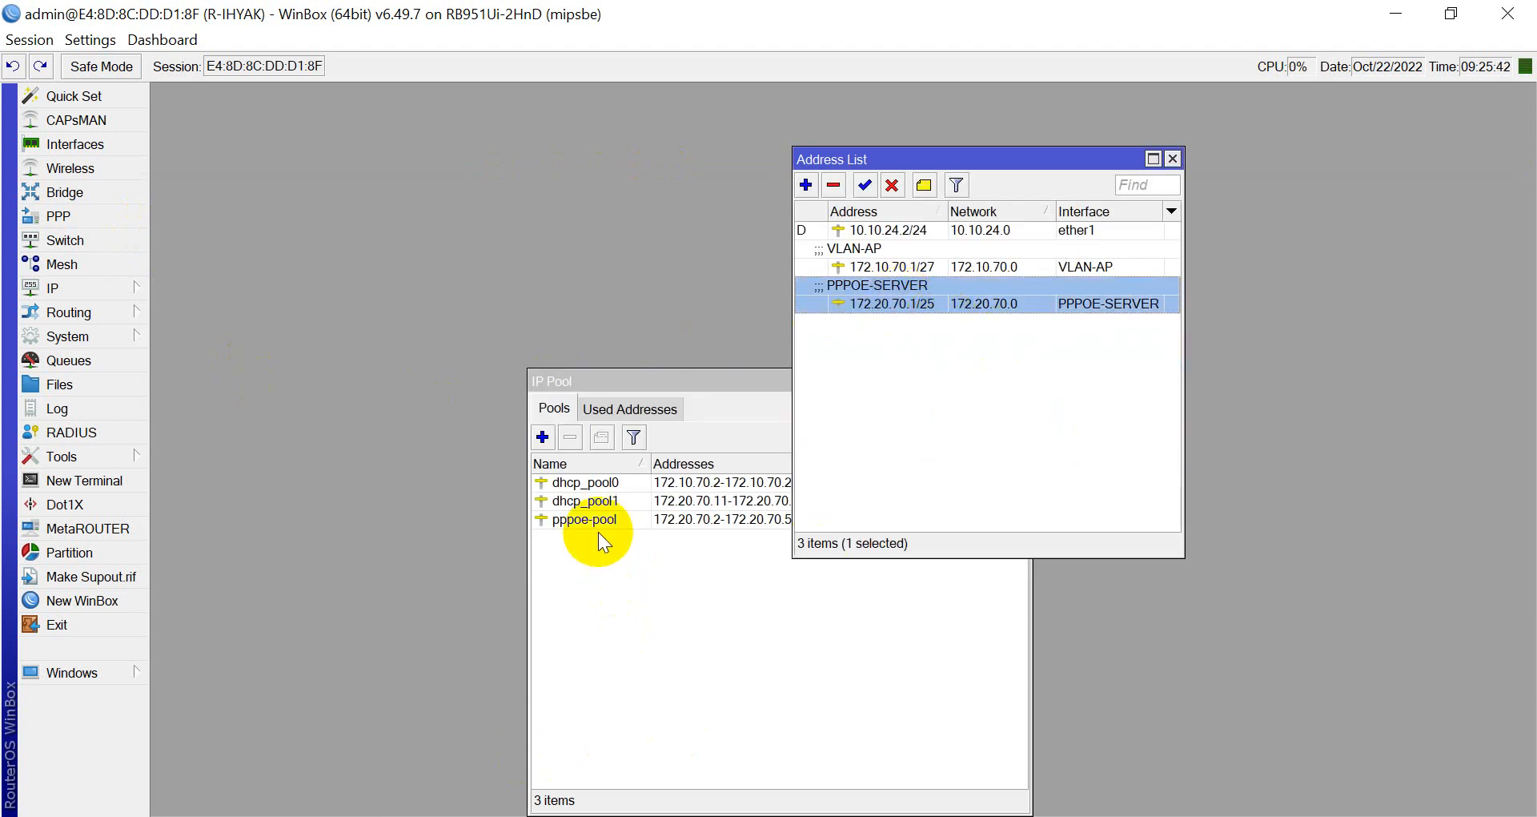
Finish step 2 as 'Setting IP pada interfaces yang anda buat'.
key(alt+Tab)
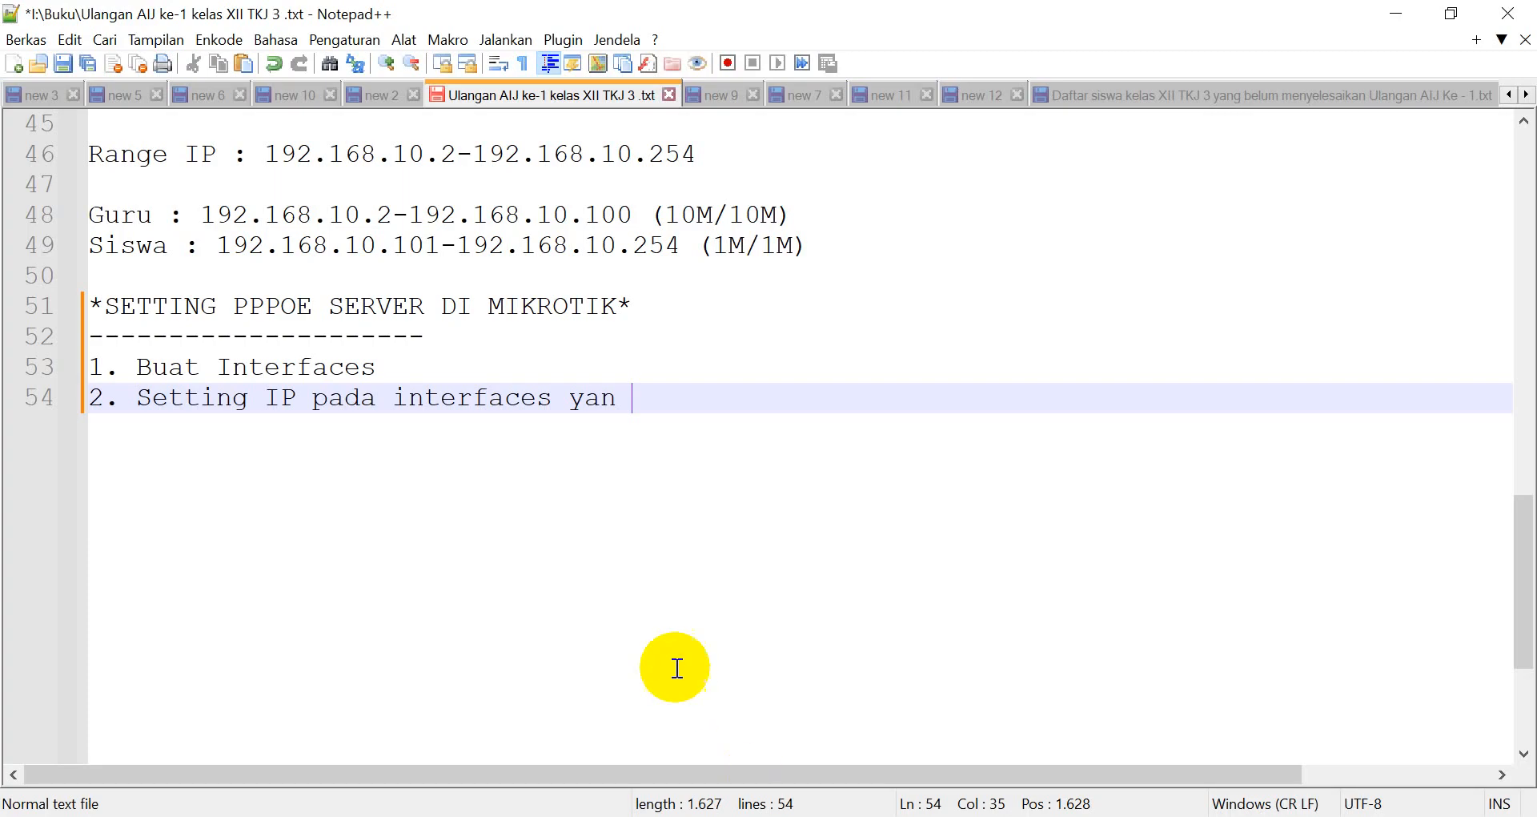
key(BackSpace)
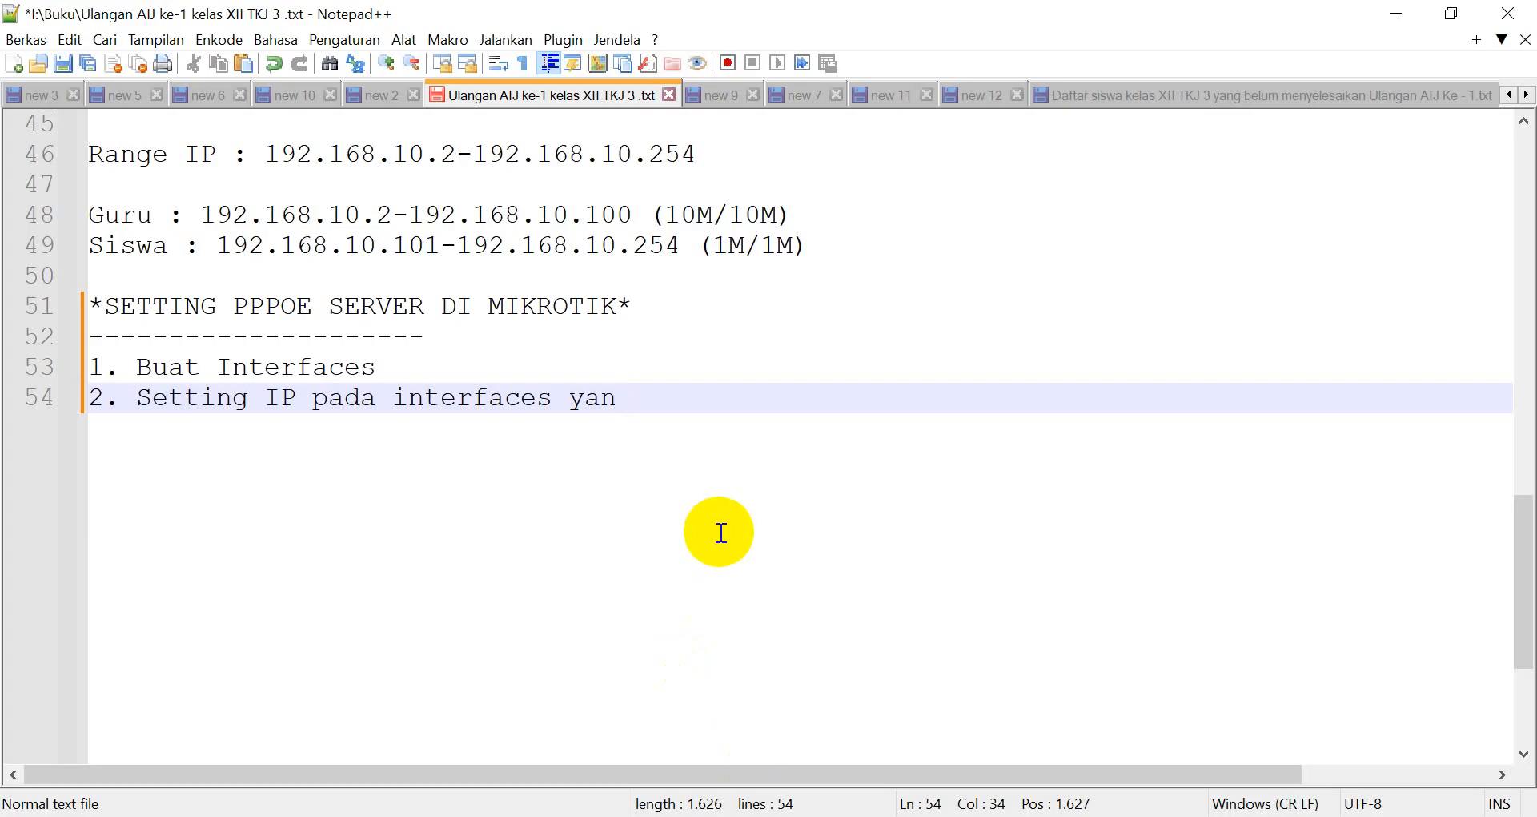
text(g anda s)
key(BackSpace)
text(buat)
Add step 3 'Setting pool untuk interfaces interface yang sudah anda buat.' and start line '4.'.
key(Return)
text(3.)
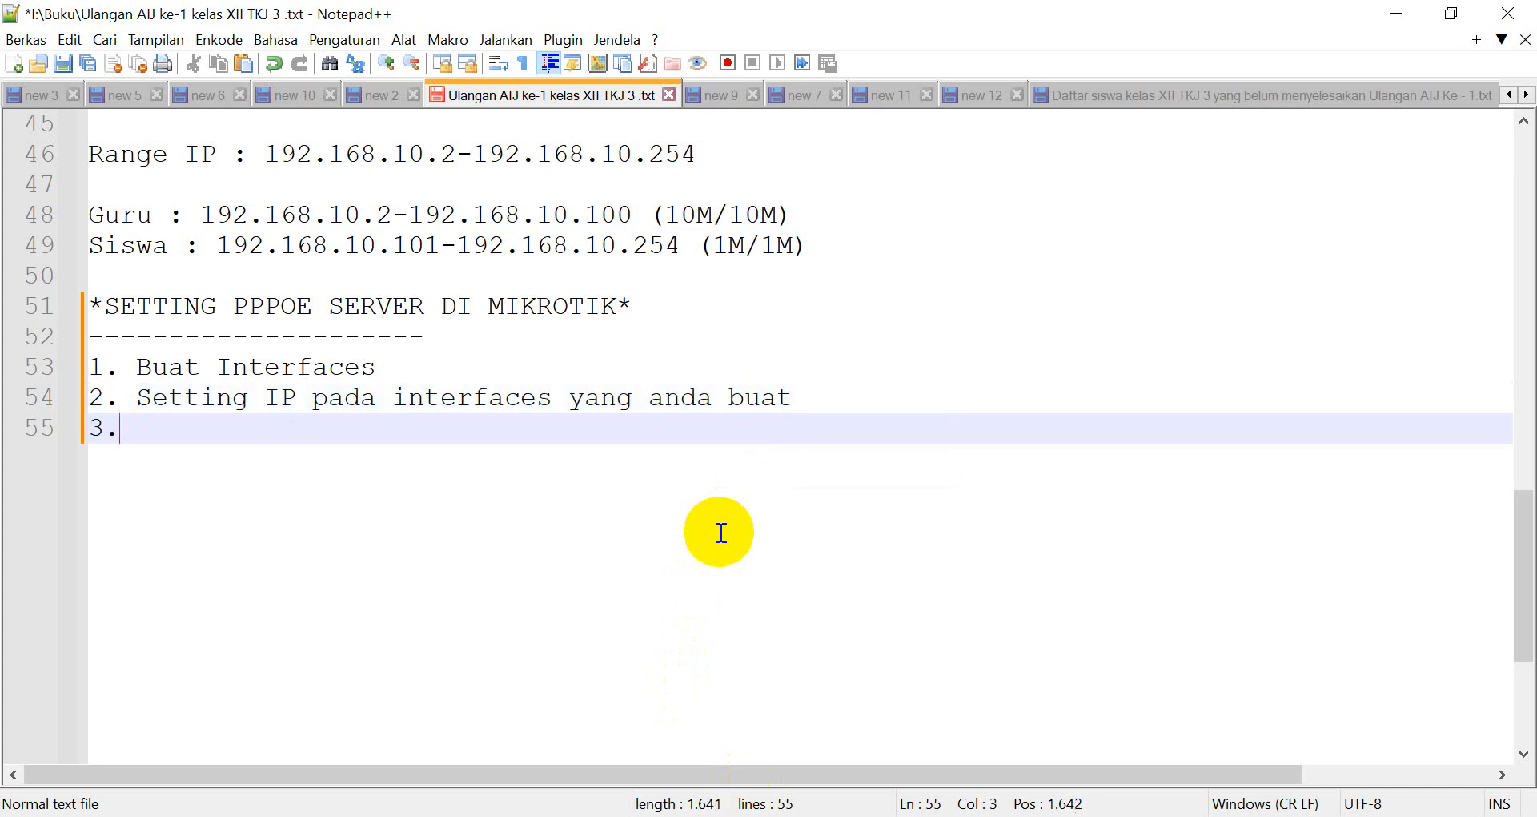
text( Setting )
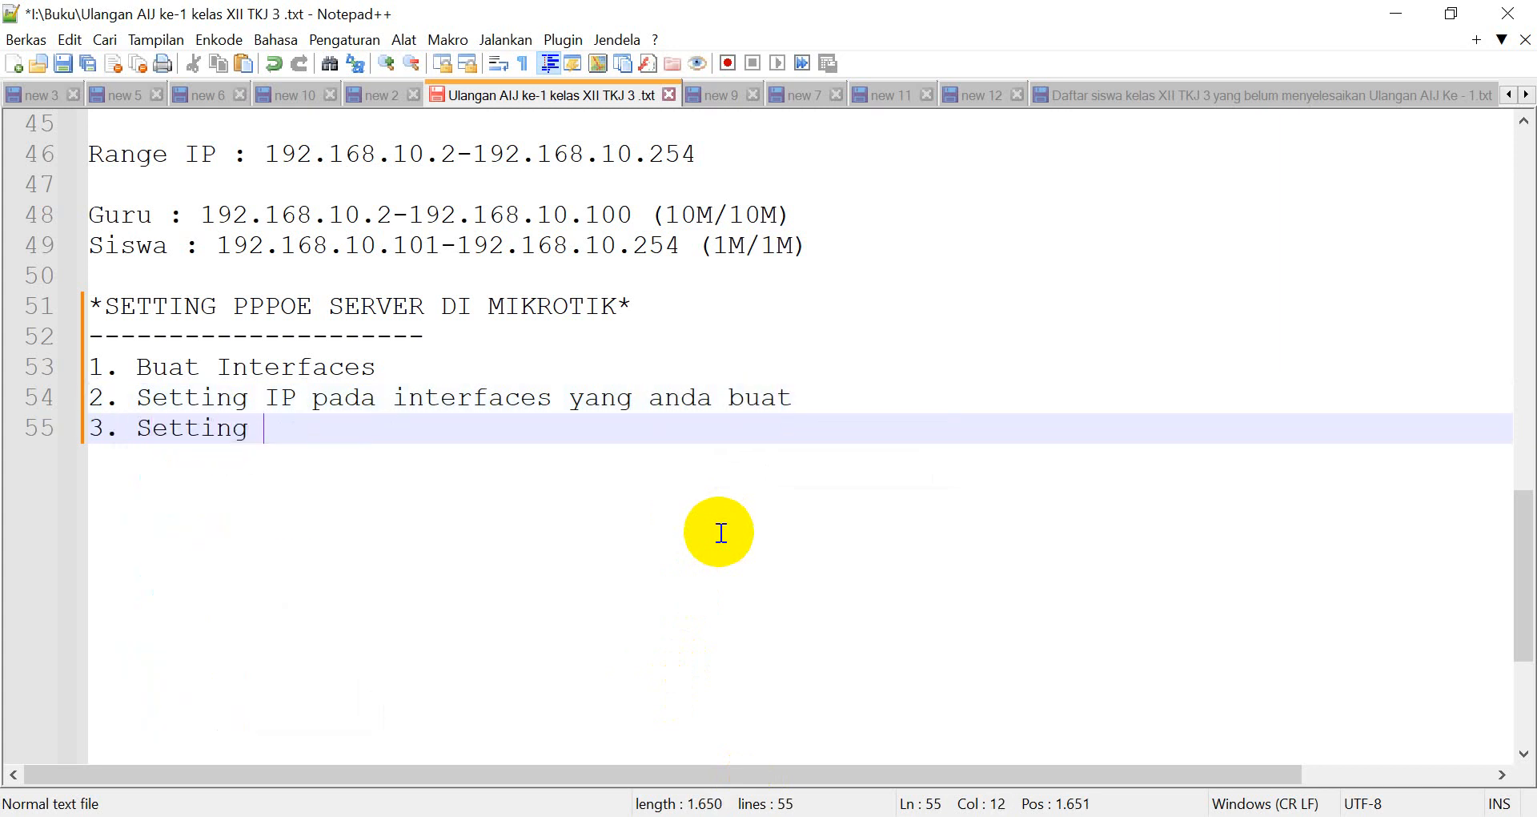
text(pool pada)
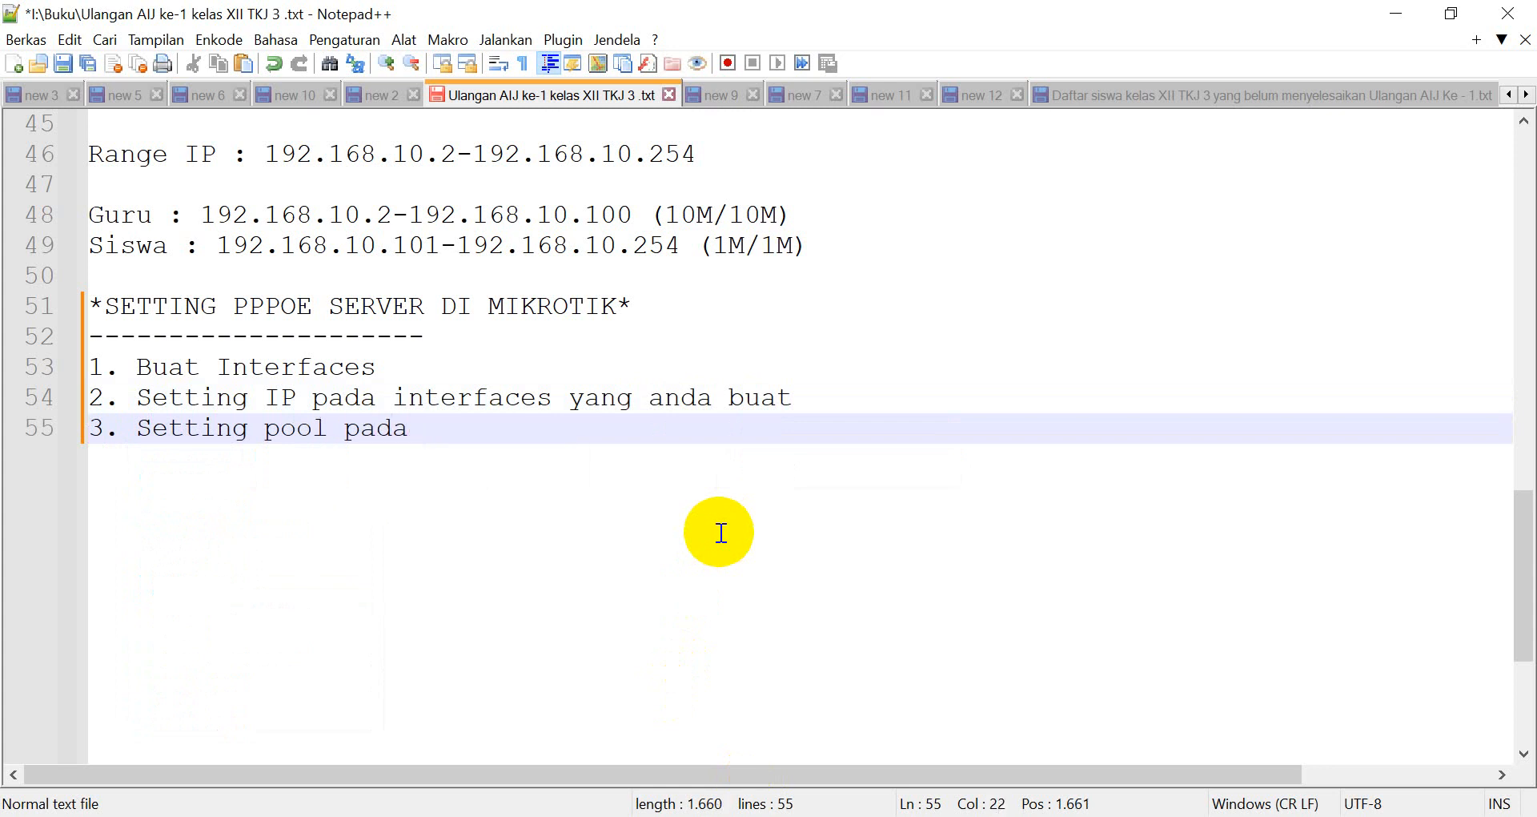
key(BackSpace)
key(BackSpace)
key(BackSpace)
key(BackSpace)
key(BackSpace)
text(untuk inter)
key(Return)
text(ua)
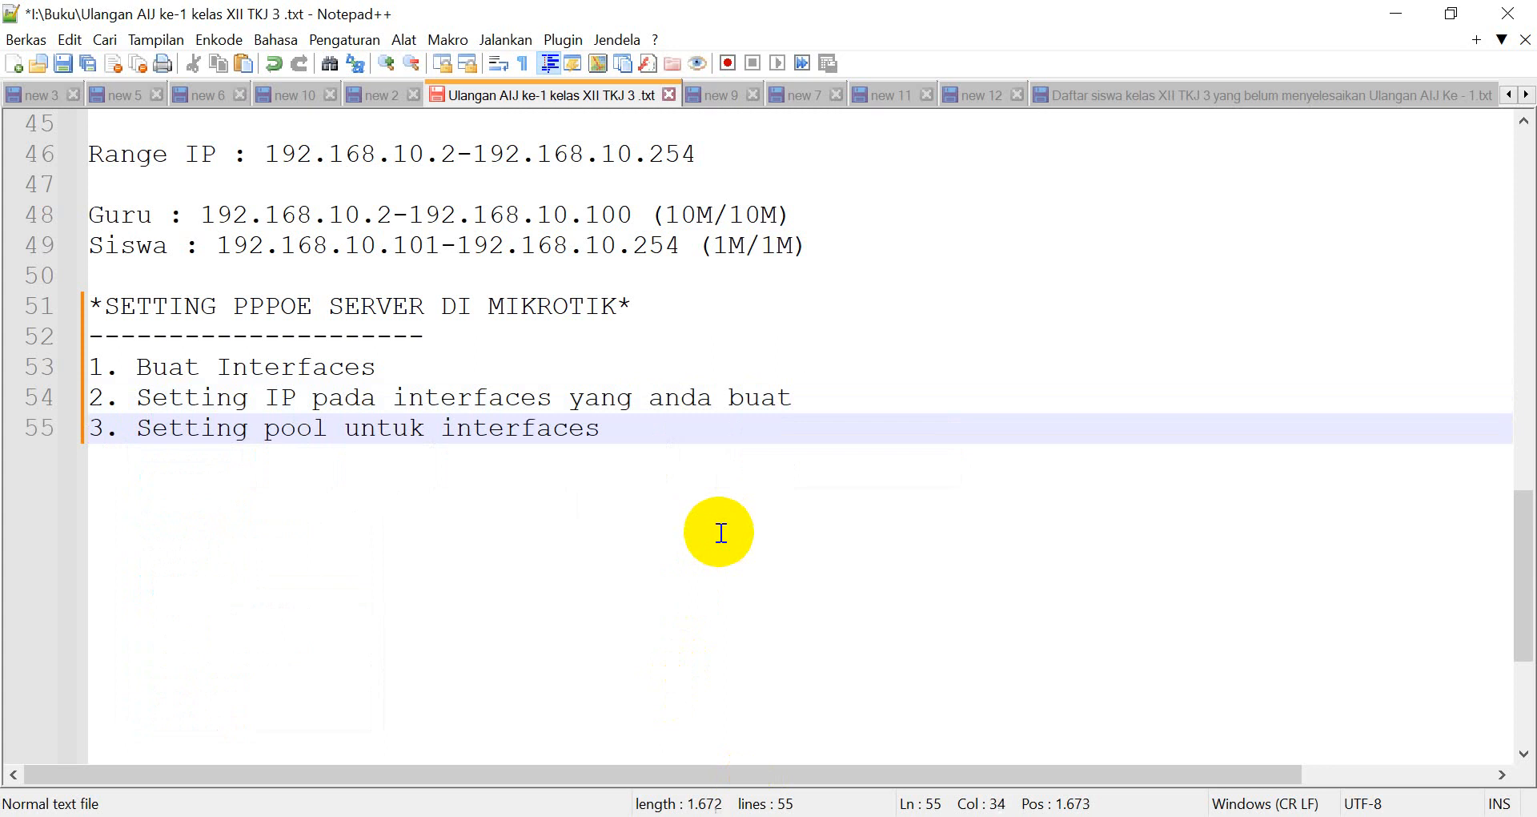
key(BackSpace)
key(BackSpace)
text(IP yang)
key(BackSpace)
key(BackSpace)
key(BackSpace)
key(BackSpace)
key(BackSpace)
key(BackSpace)
key(BackSpace)
key(BackSpace)
text(interfac)
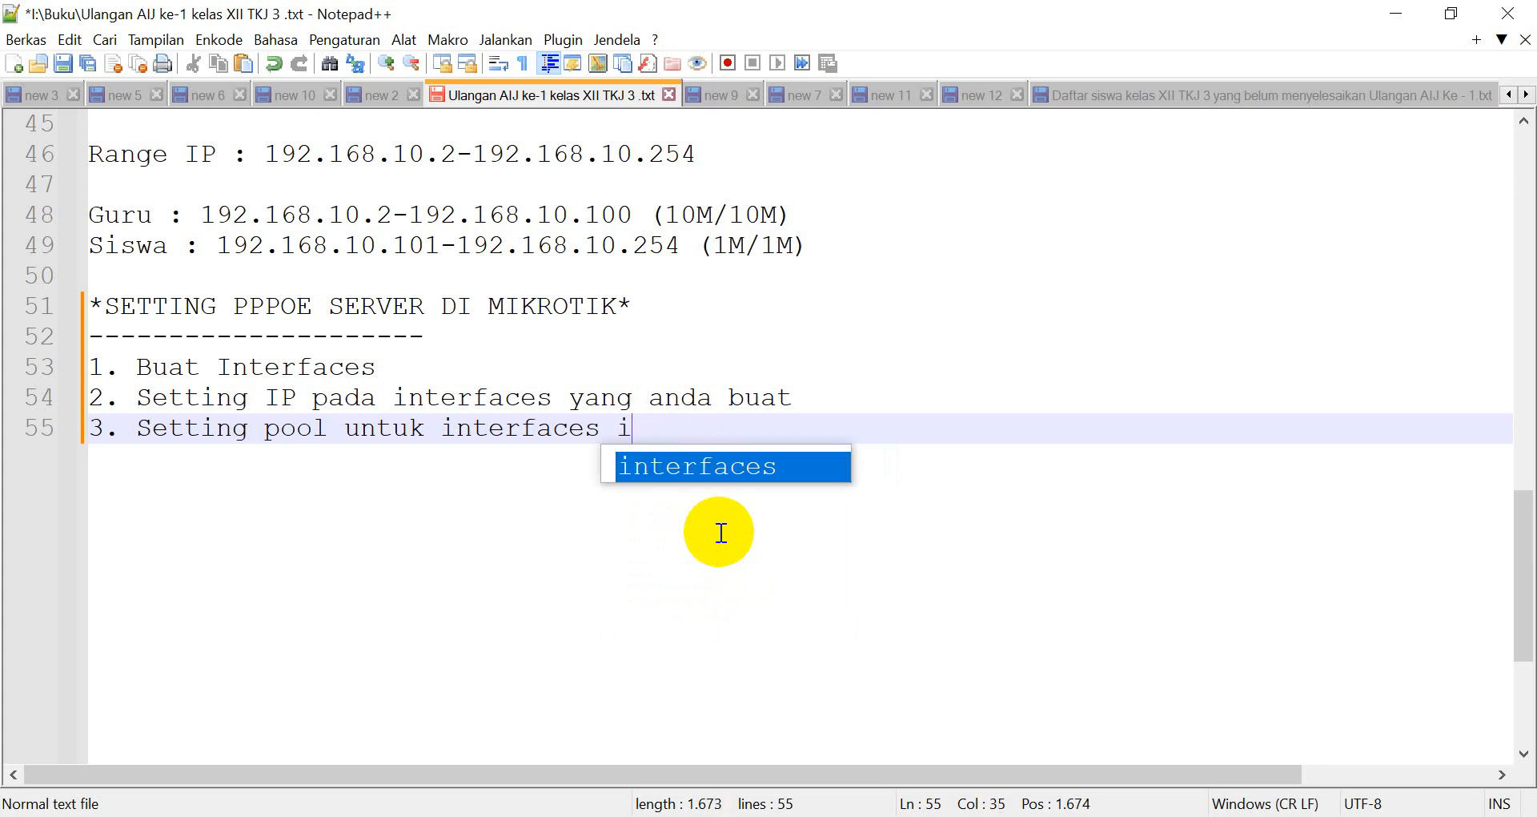
text(e yang se)
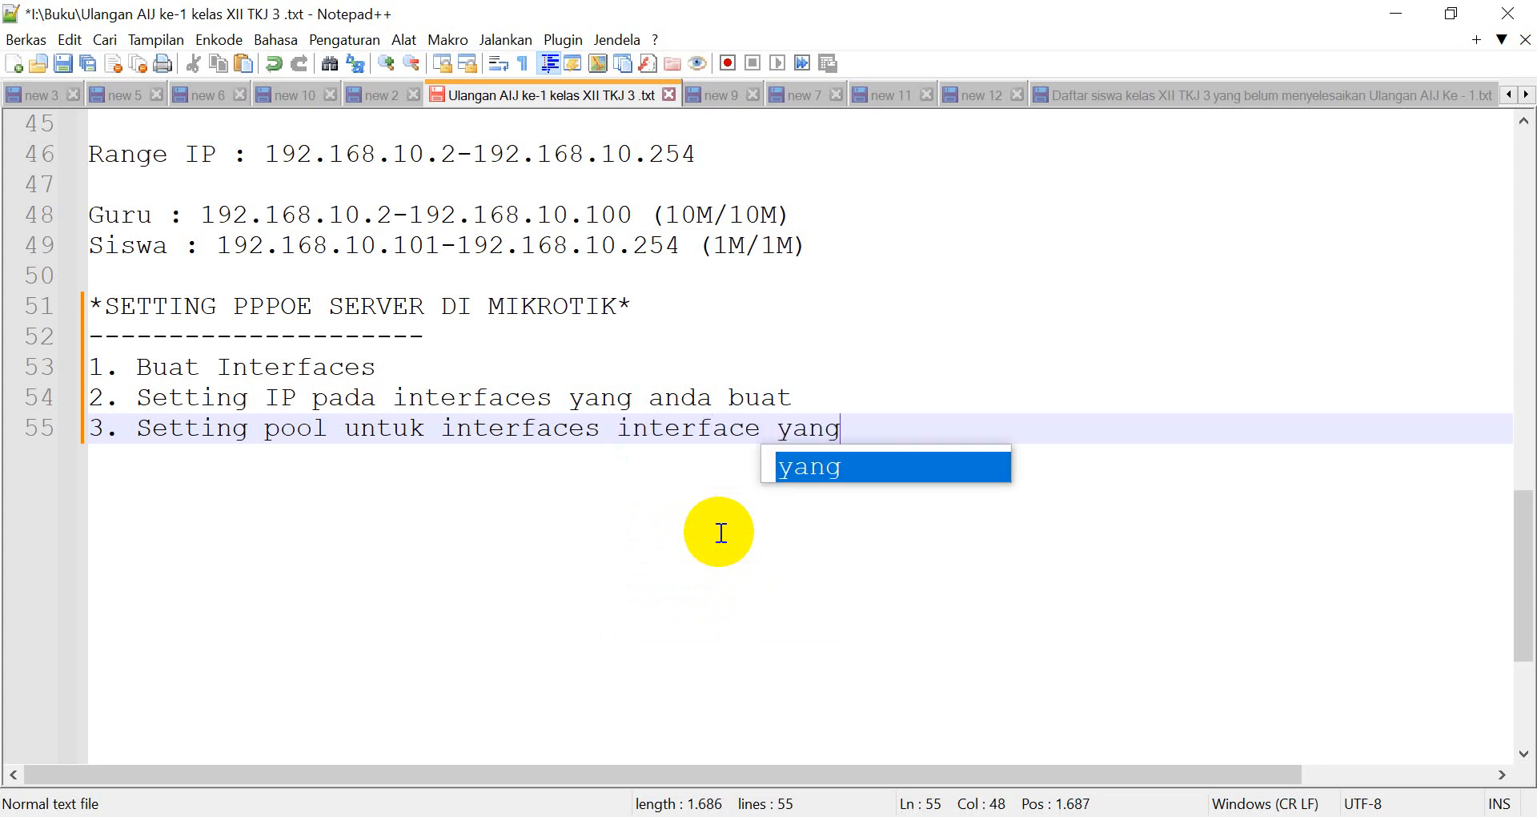
key(BackSpace)
key(BackSpace)
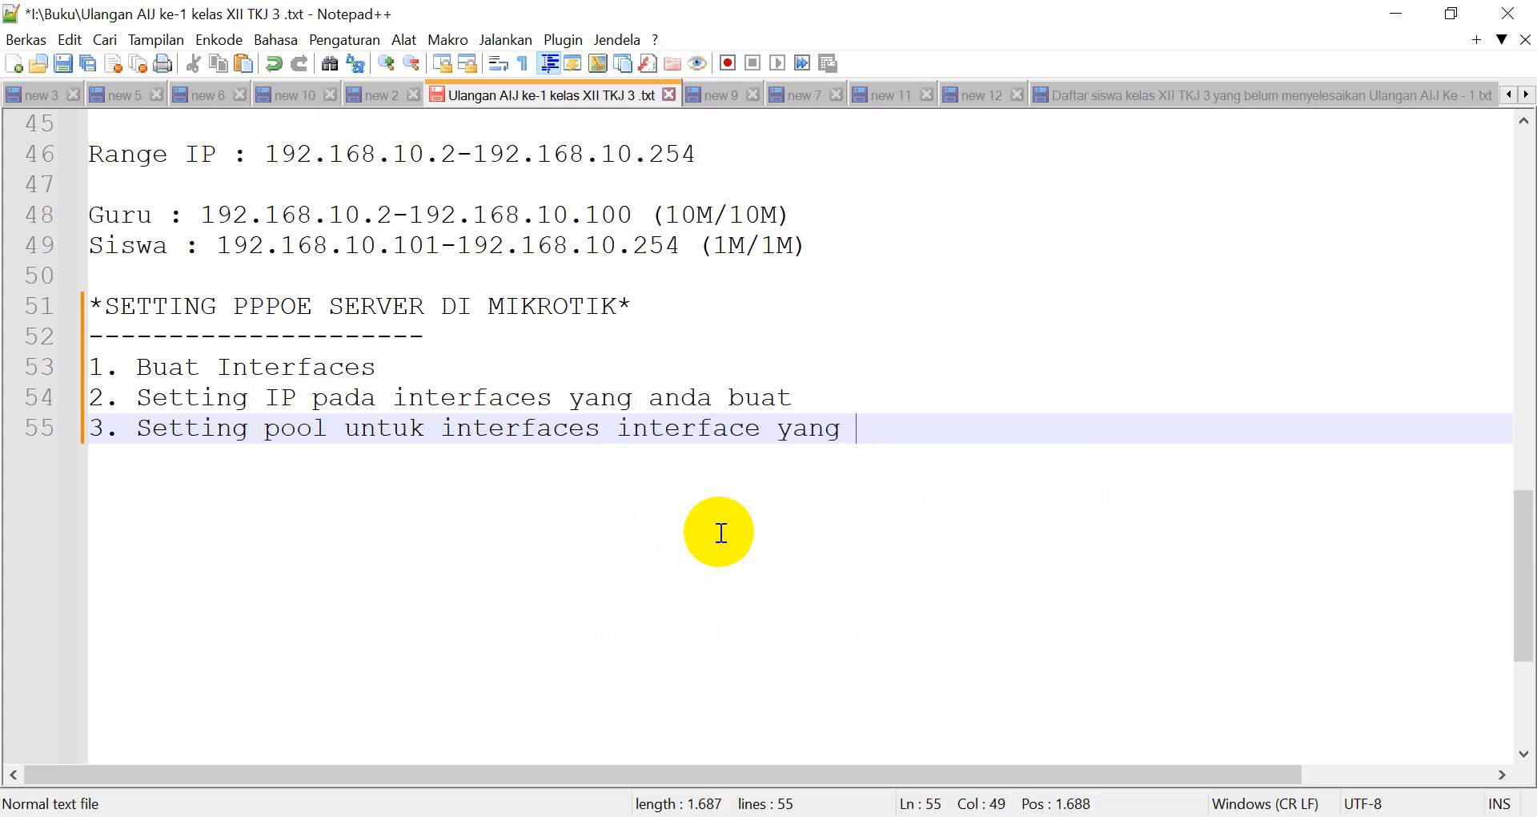
text(sudah anda )
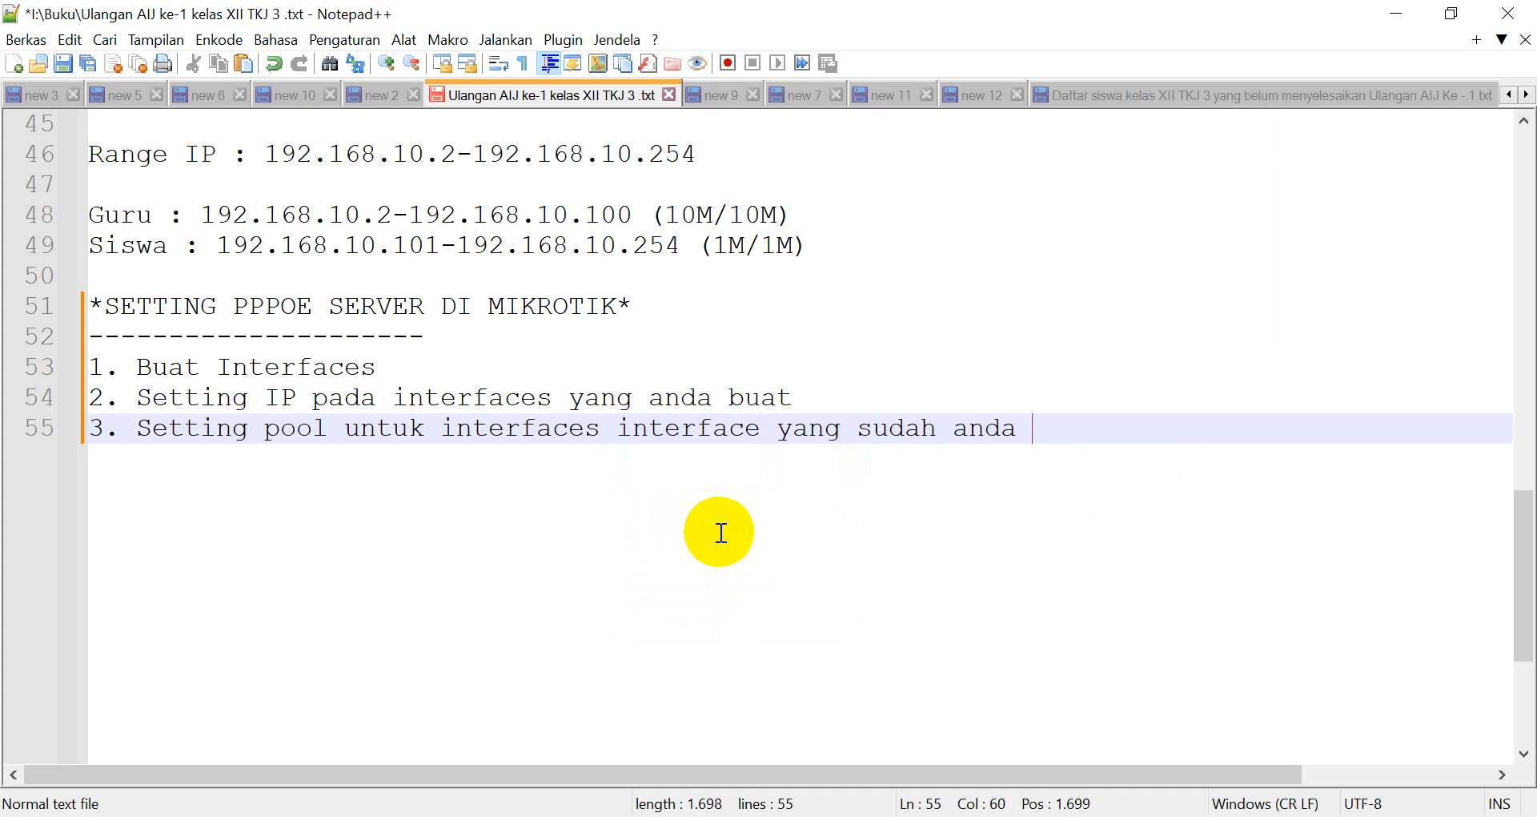
text(buat.)
key(Return)
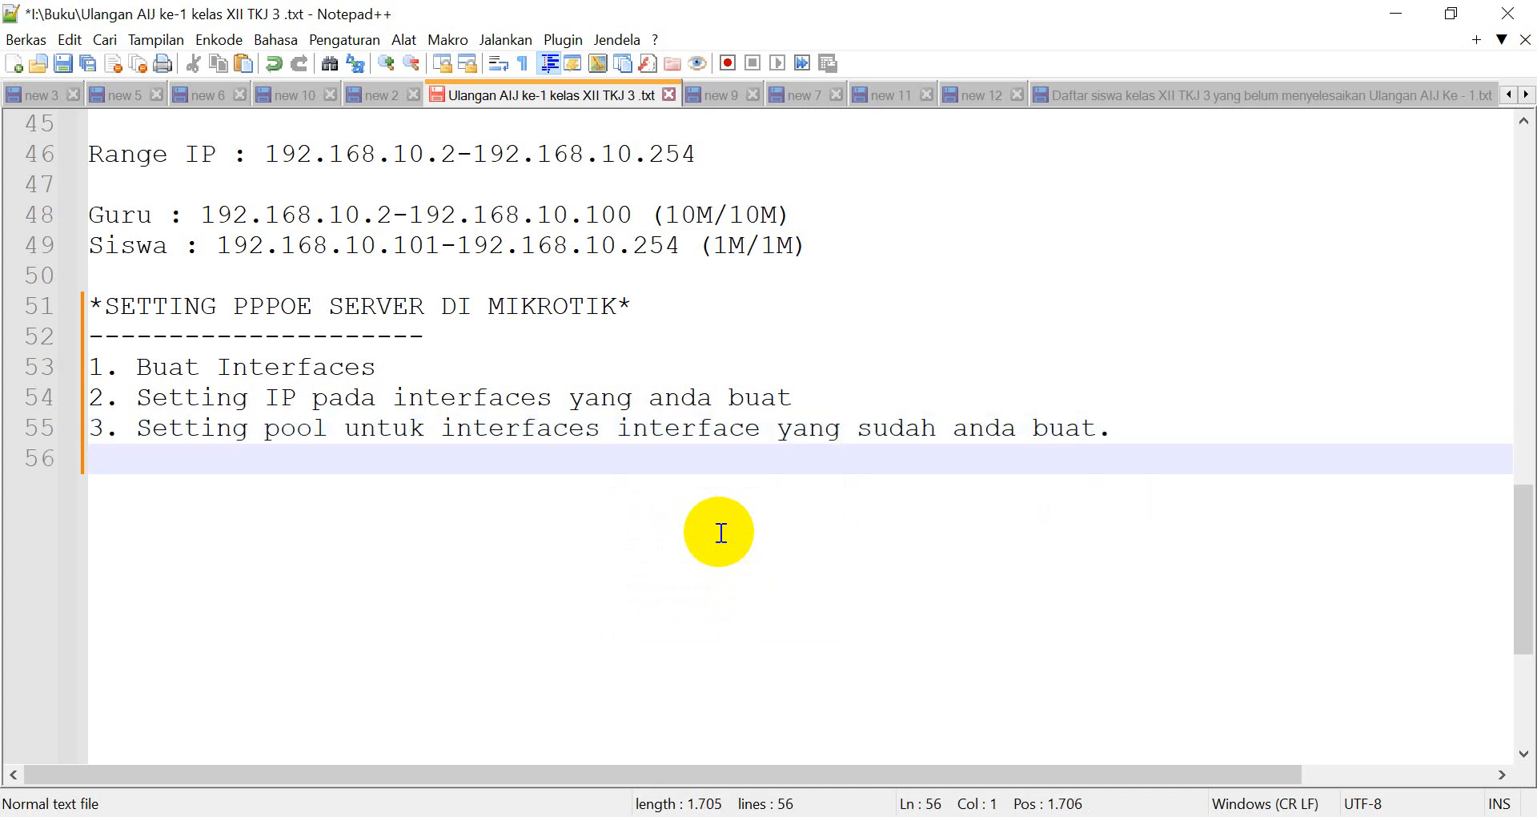
text(4.)
key(alt+Tab)
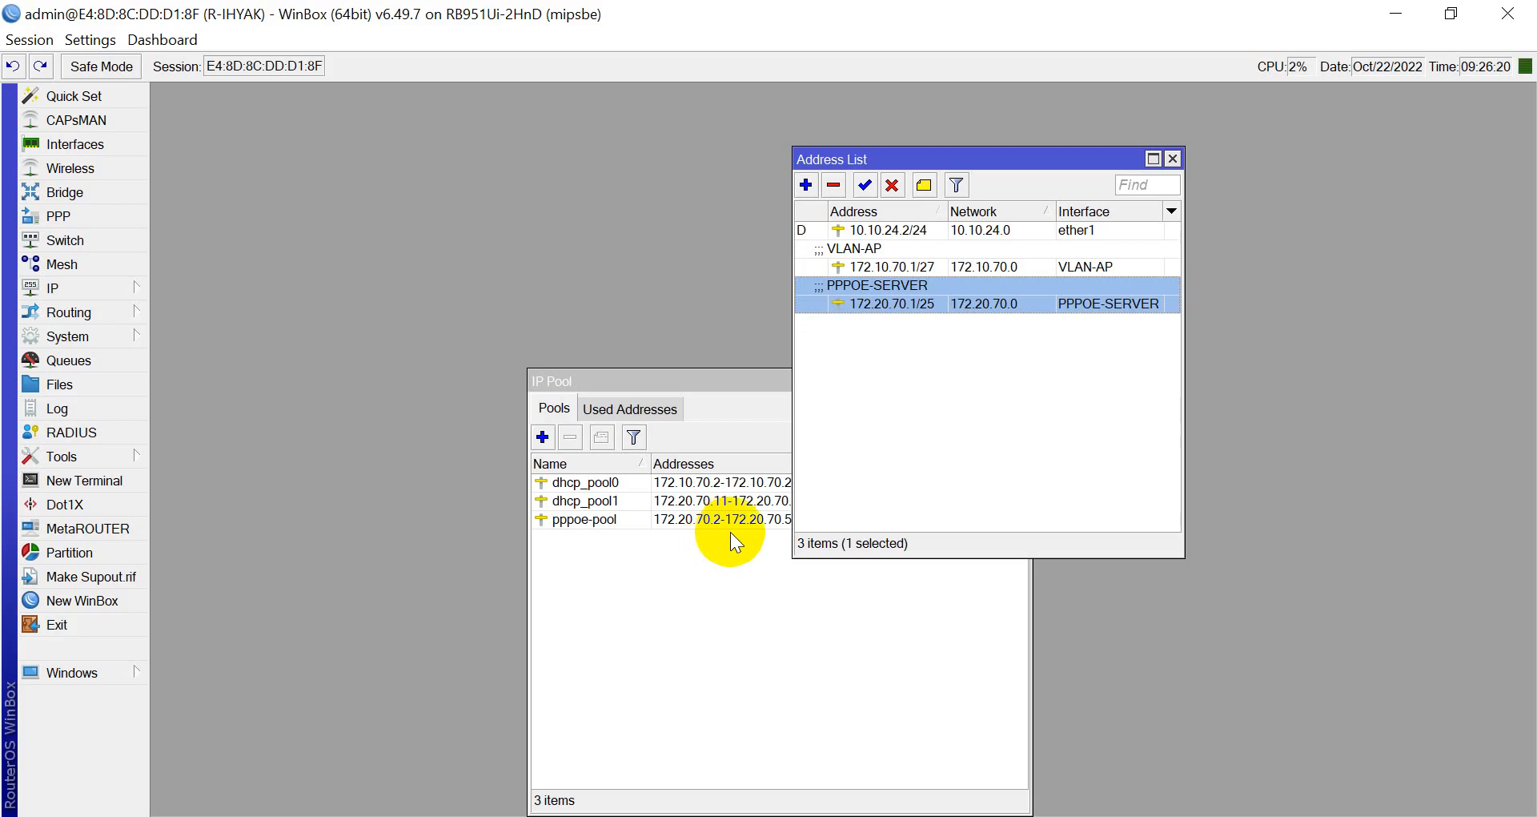
Close the IP Pool and Address List windows and show the empty PPP > PPPoE Servers list.
click(649, 556)
key(Escape)
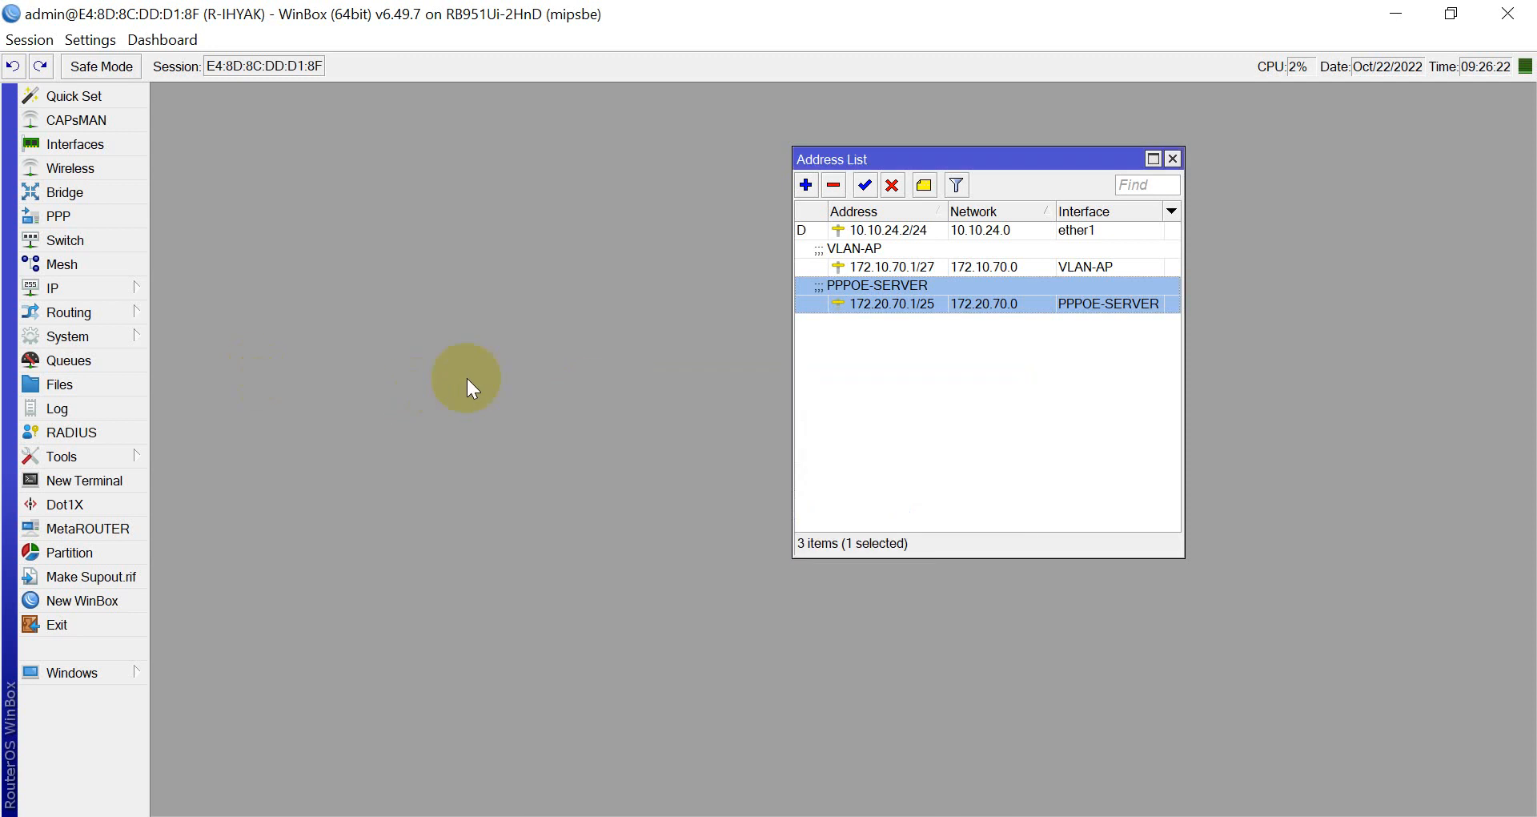
key(Escape)
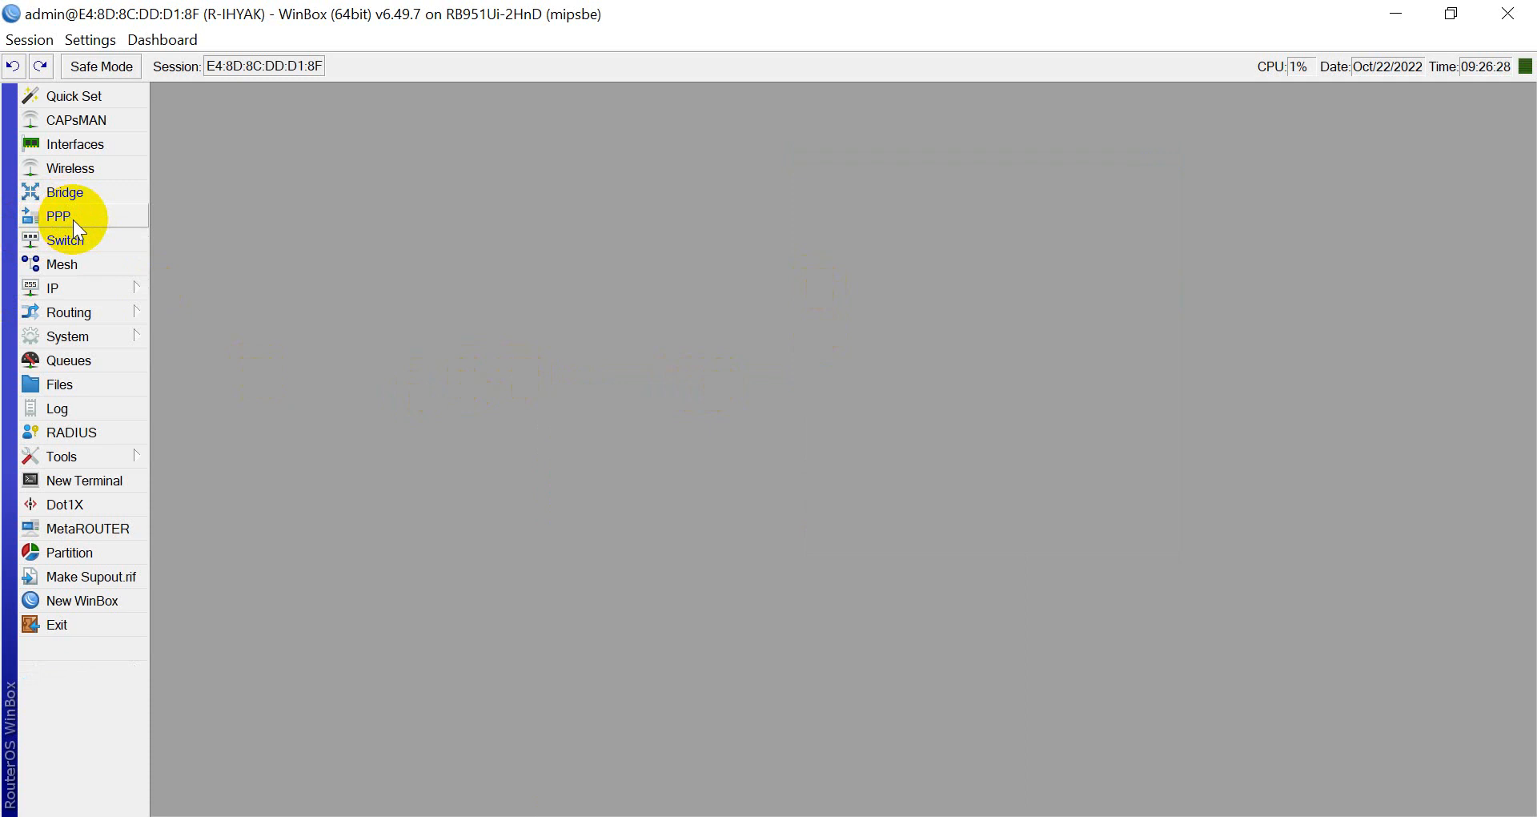
click(73, 222)
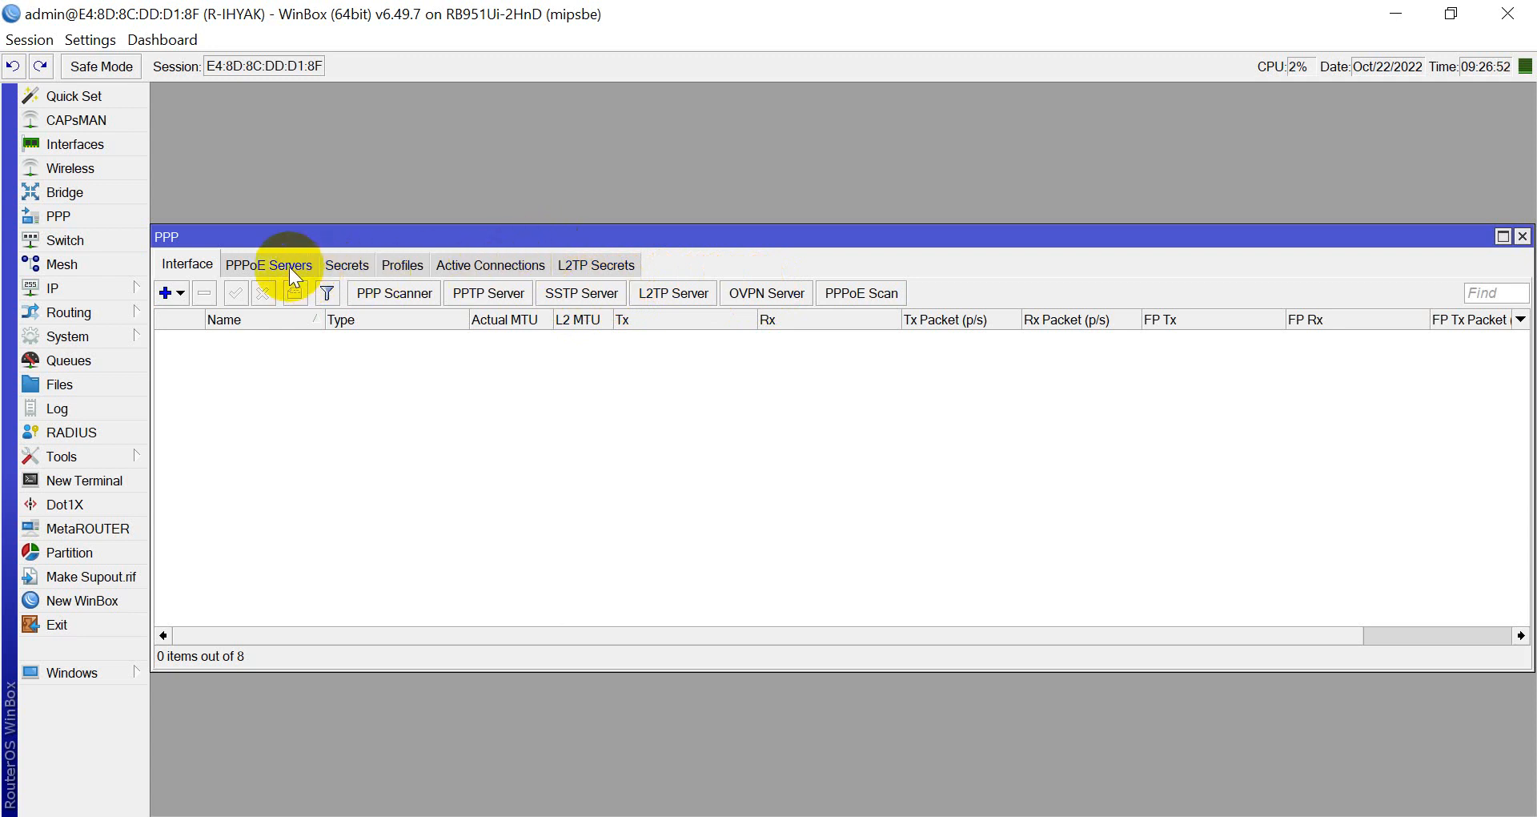
click(239, 266)
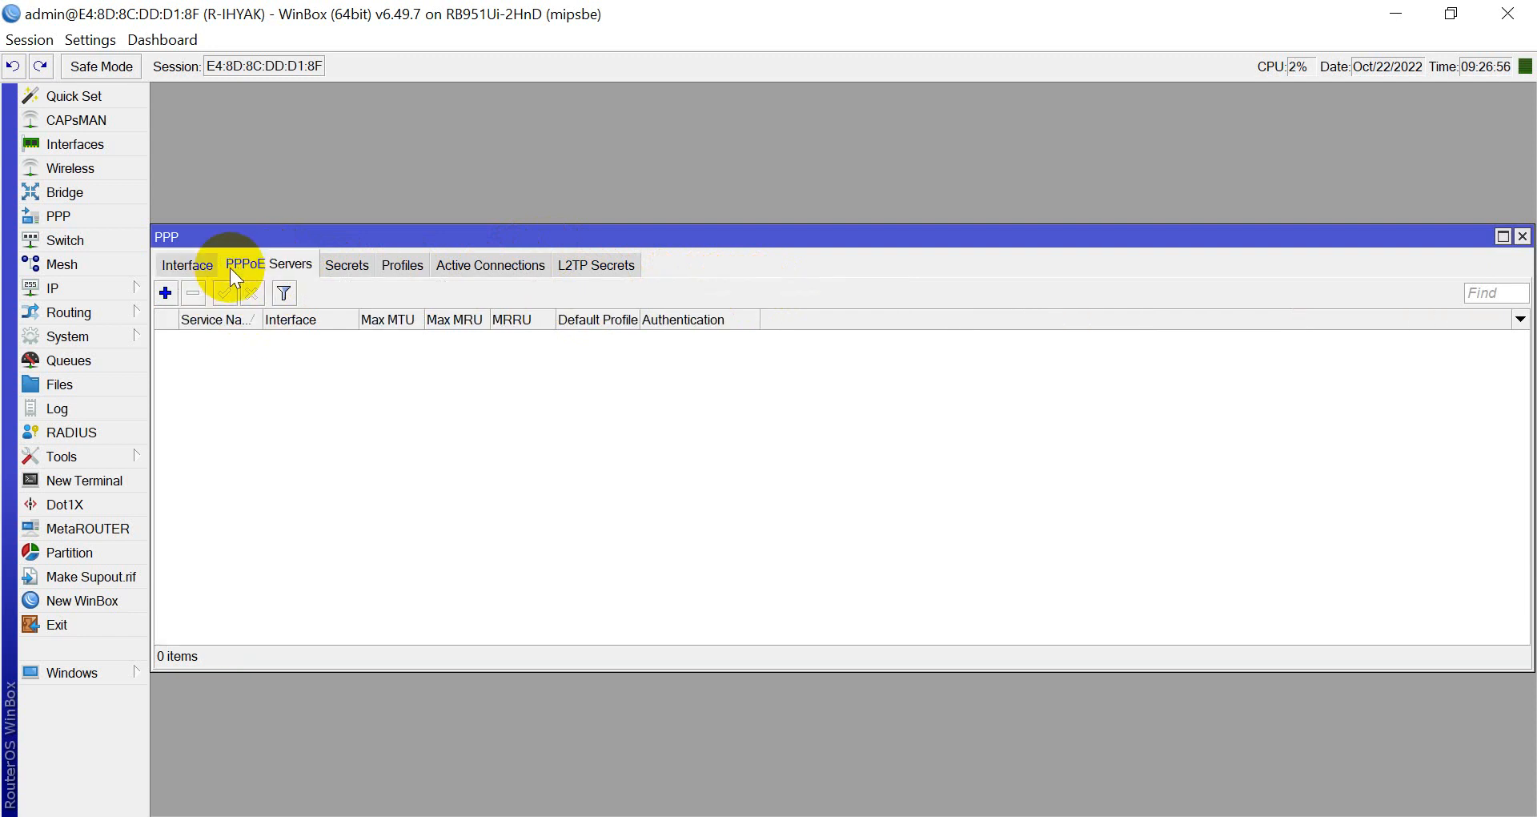
Add a PPPoE server service named PPPOE-SERVER on the PPPOE-SERVER interface.
click(165, 294)
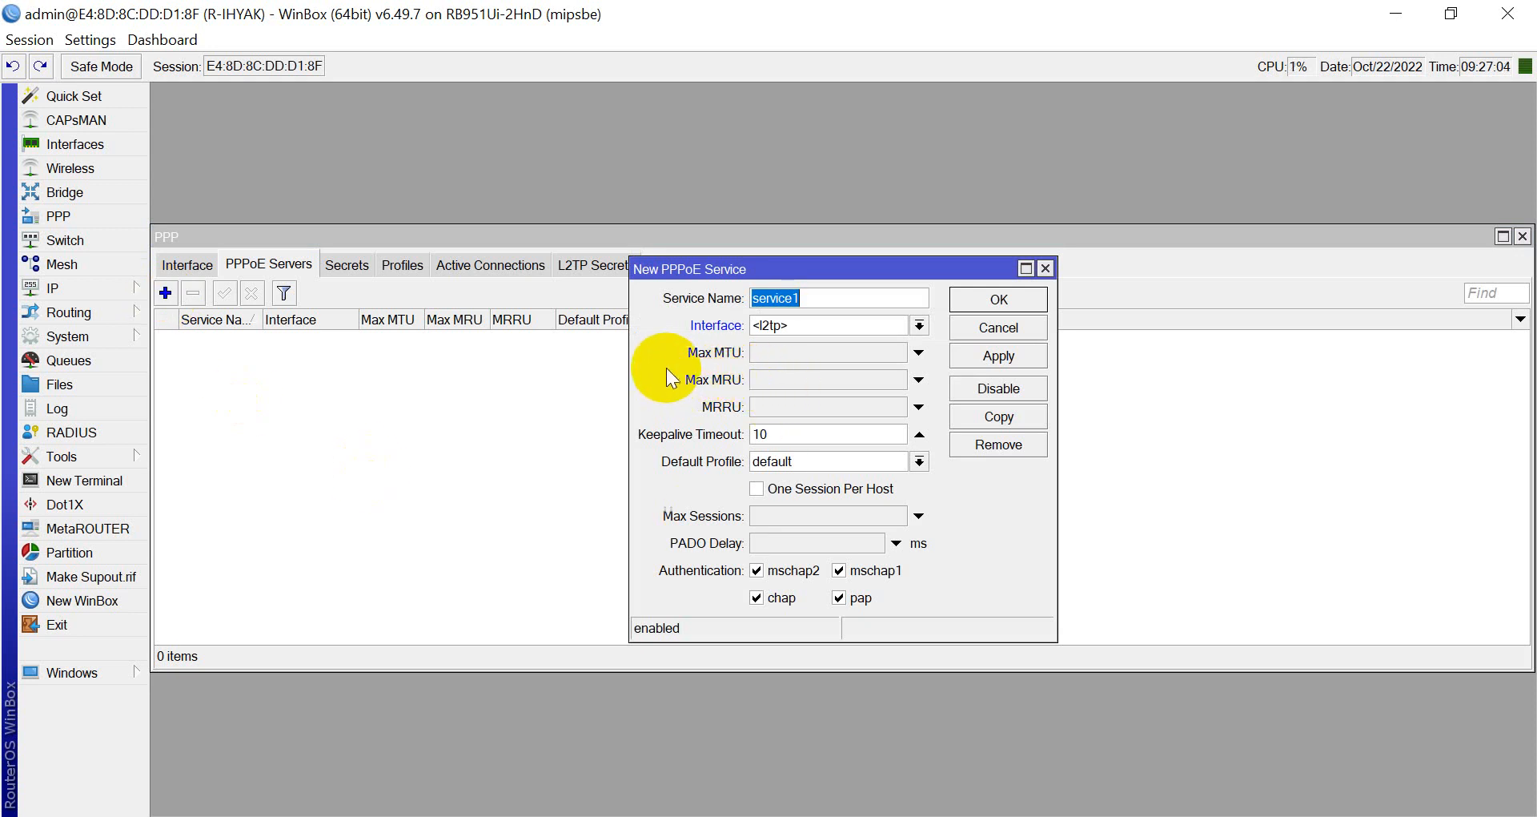
text(PPP)
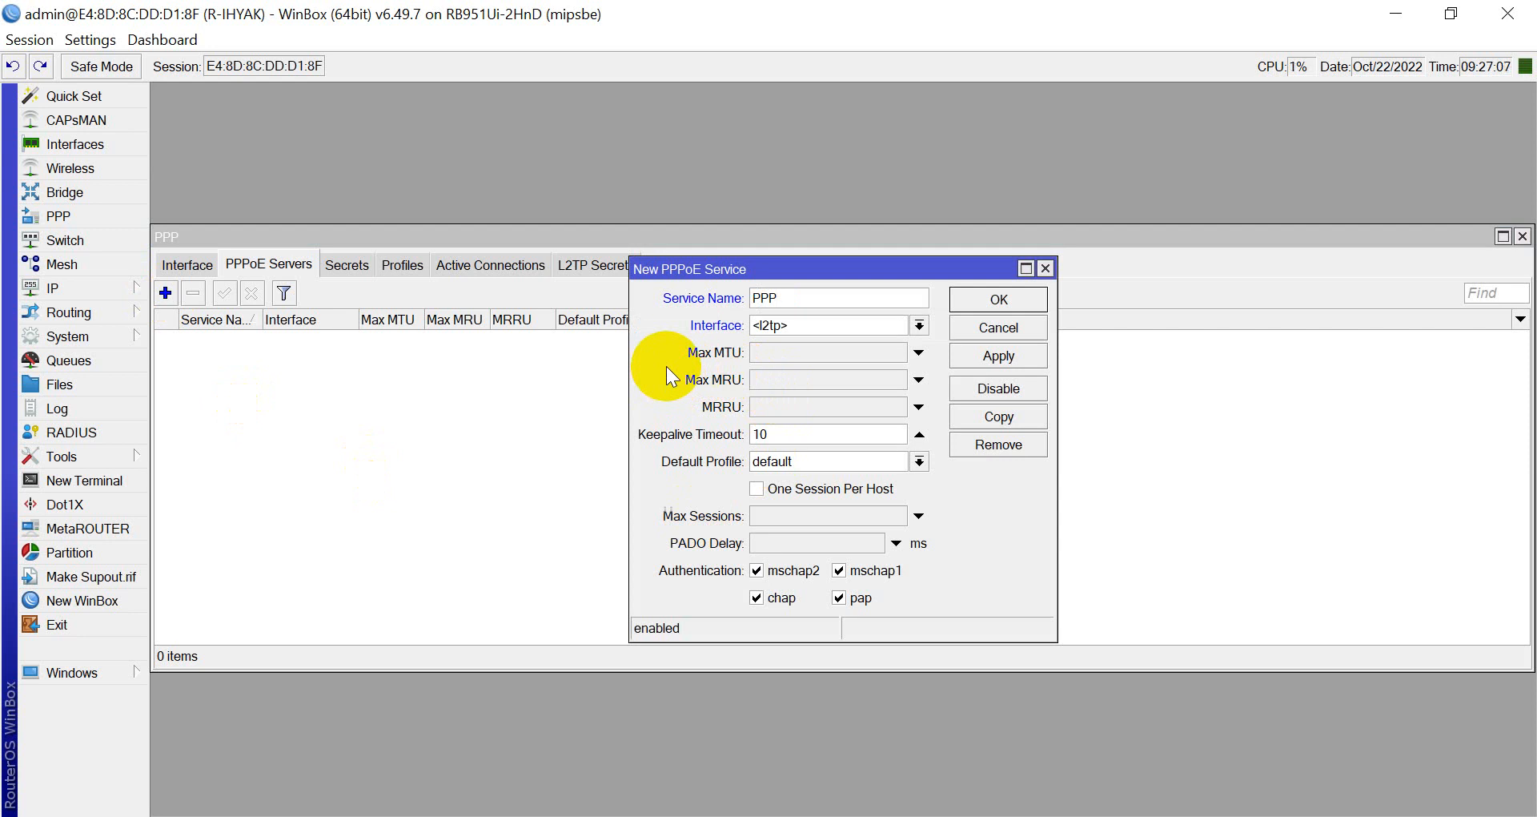
text(OE -SERVER)
click(919, 324)
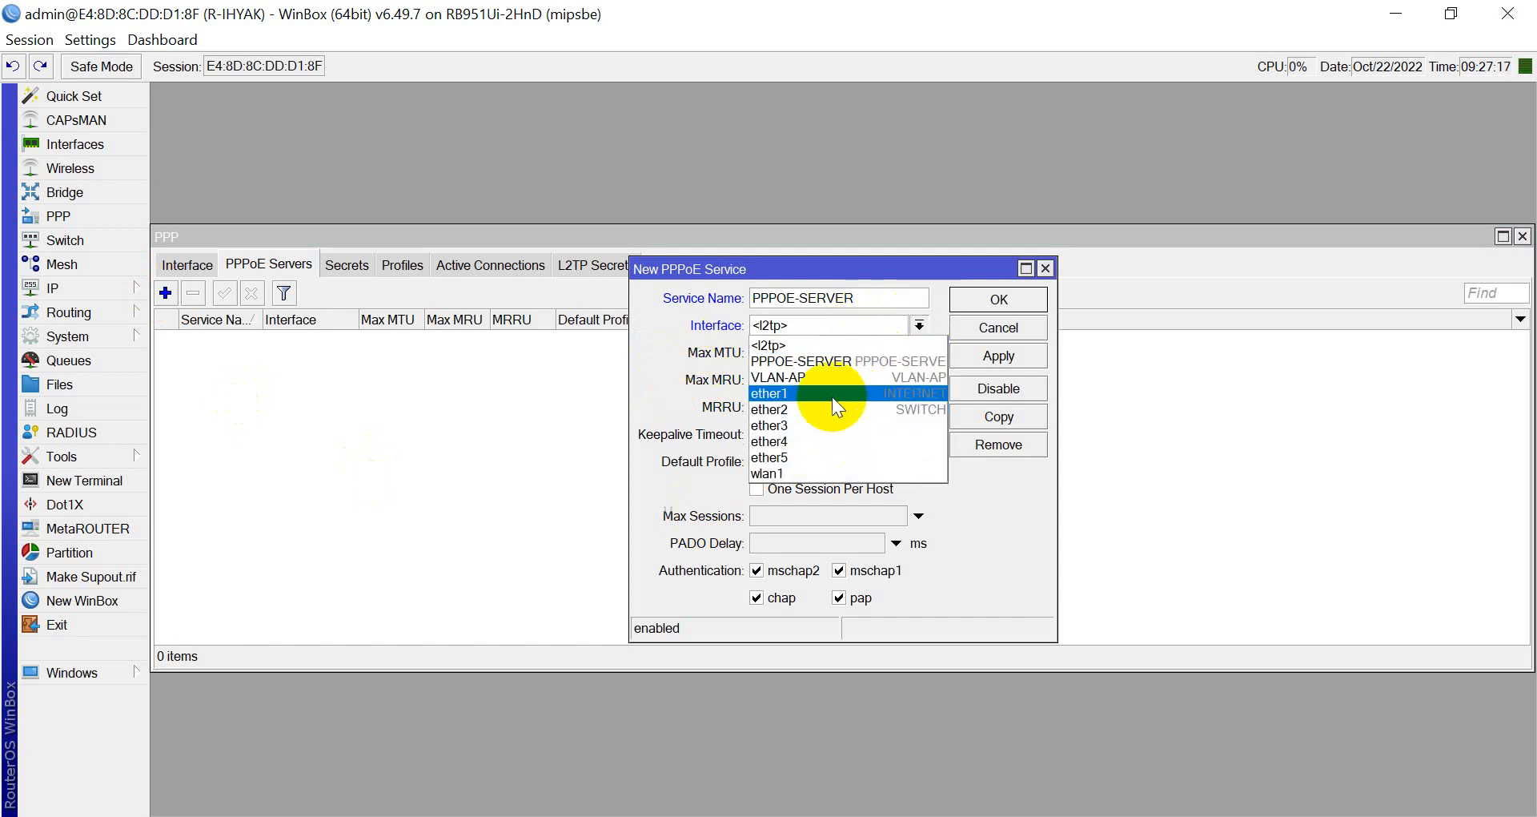
click(800, 361)
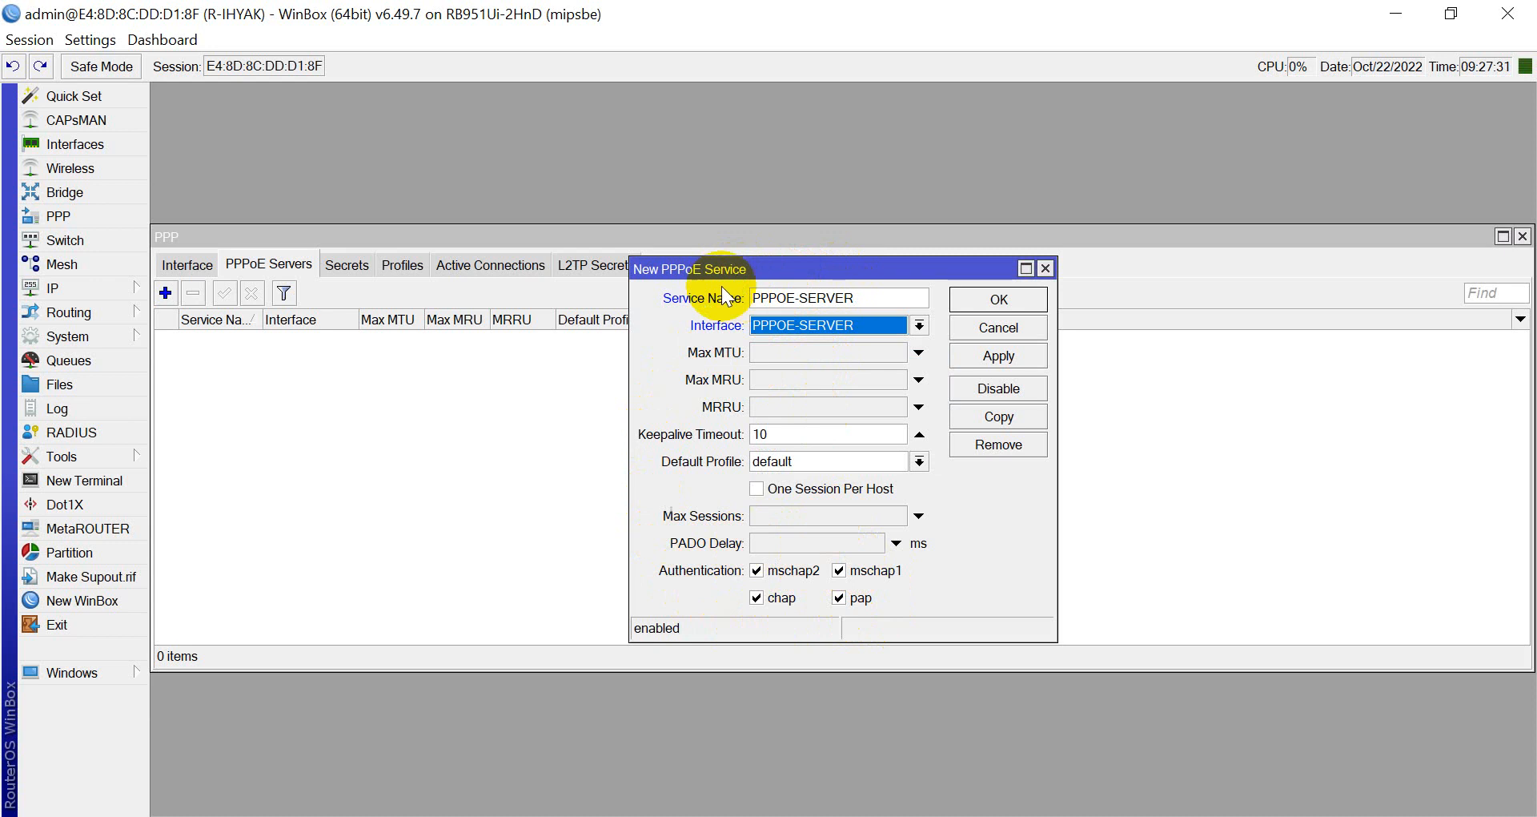
key(shift+Tab)
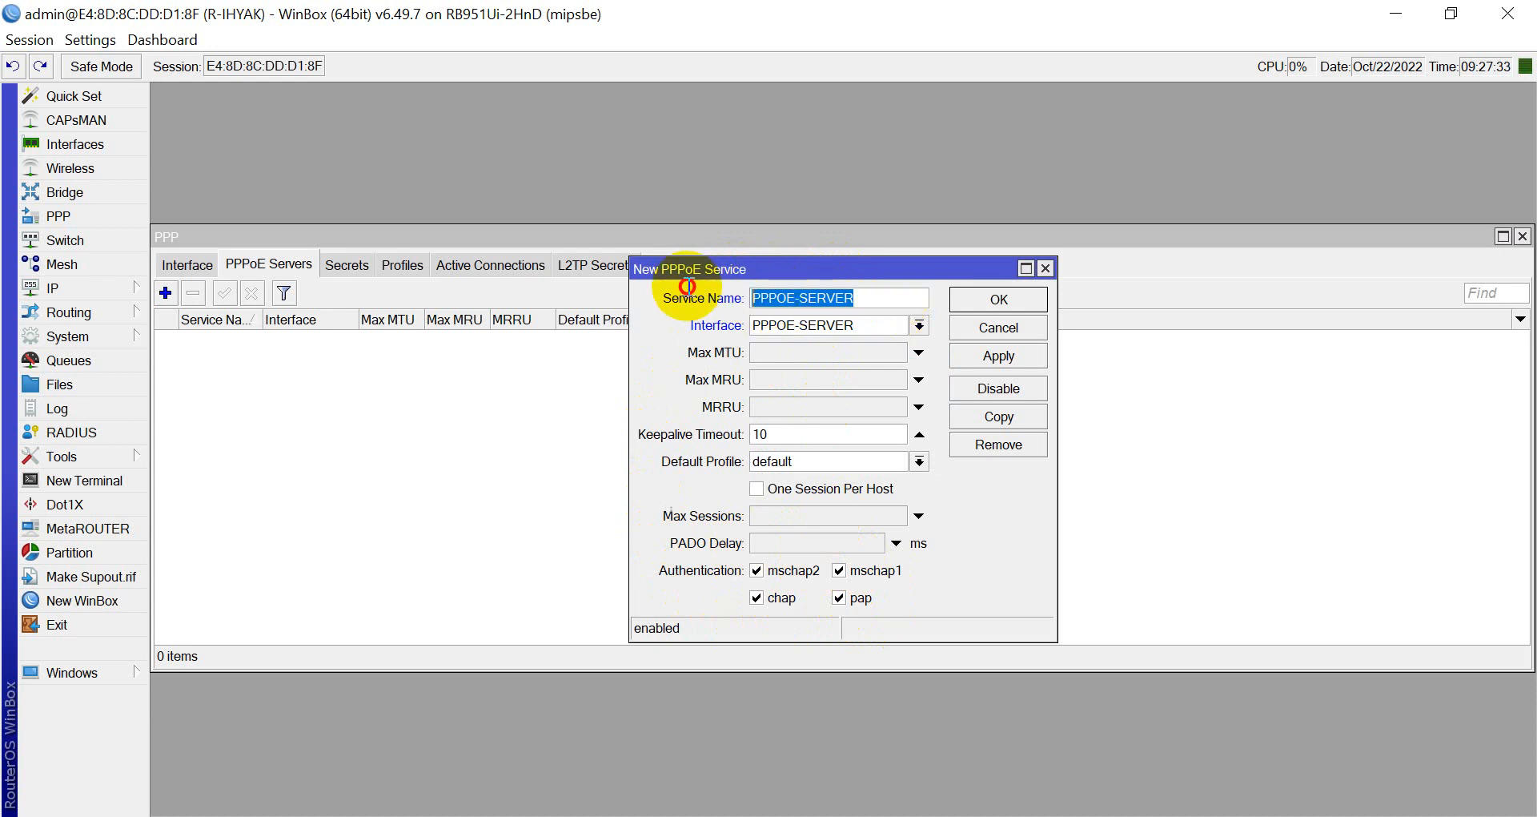
click(867, 297)
drag(867, 297, 714, 277)
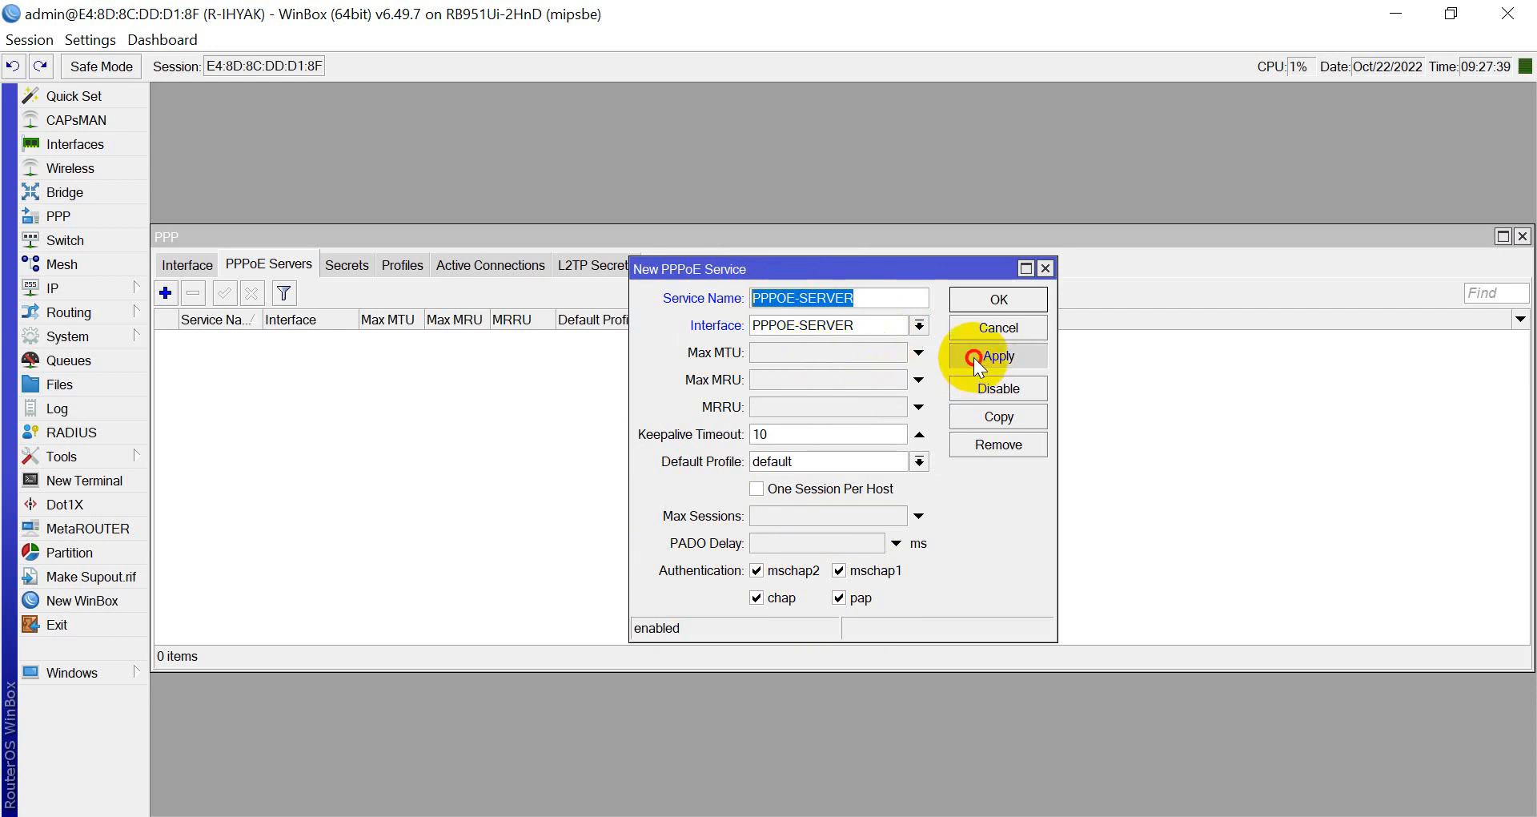
click(971, 301)
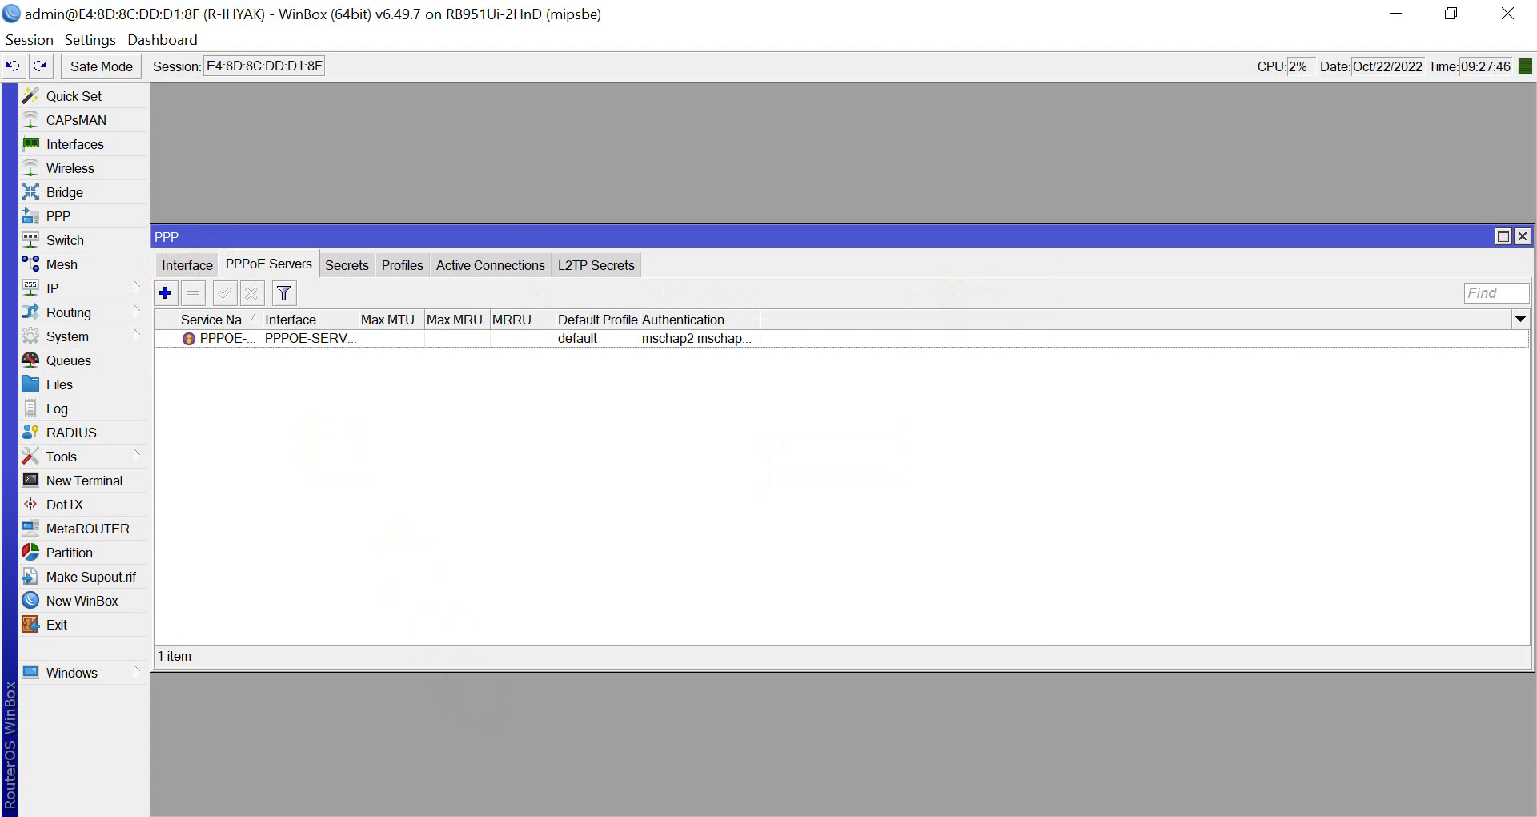
Write step 4 'Setting services PPPOE' in the Notepad++ notes and start line '5.'.
key(alt+Tab)
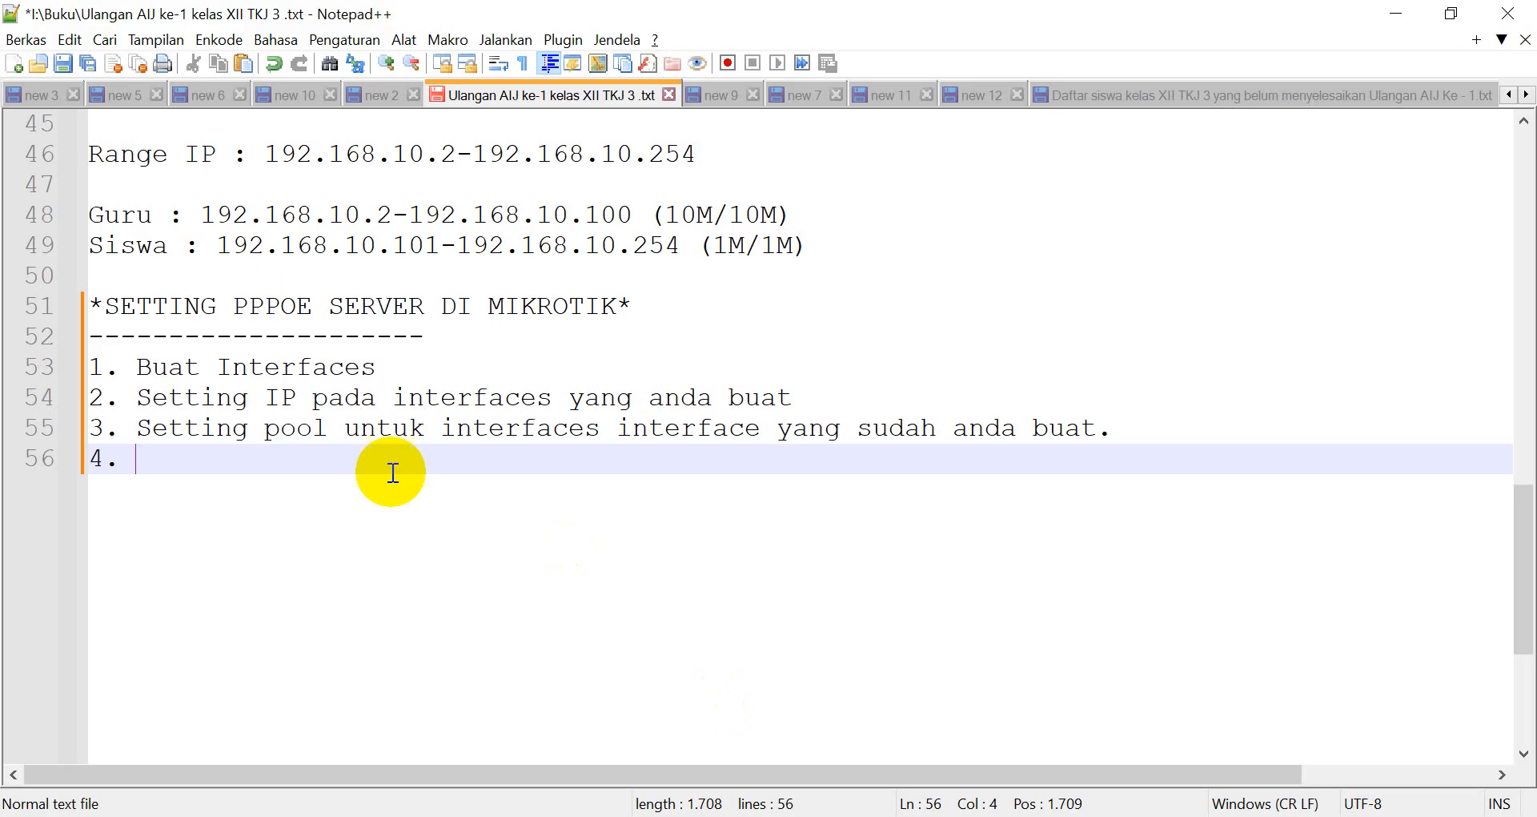
text(Setting)
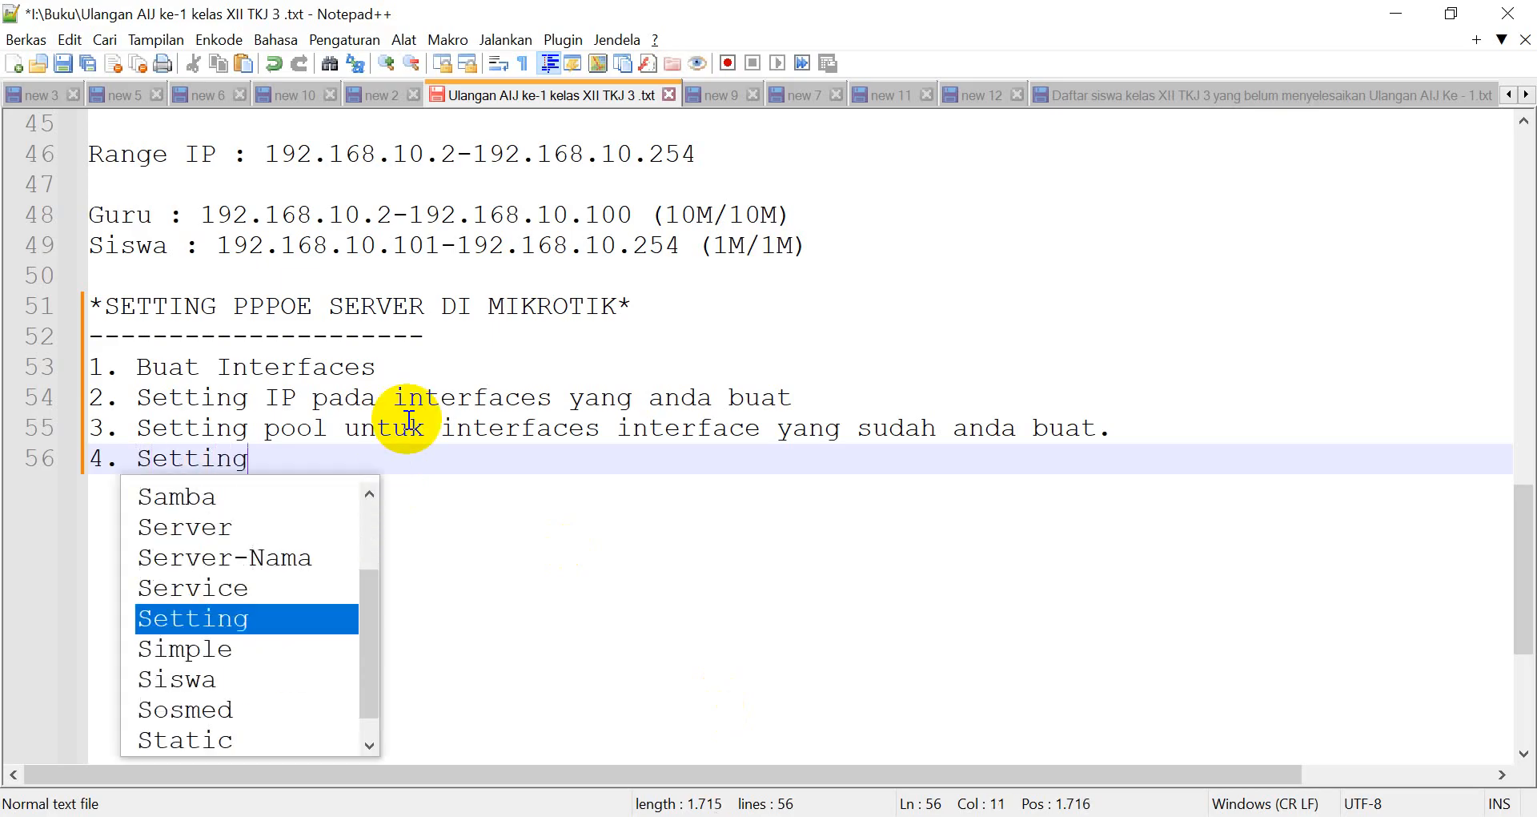
text( services)
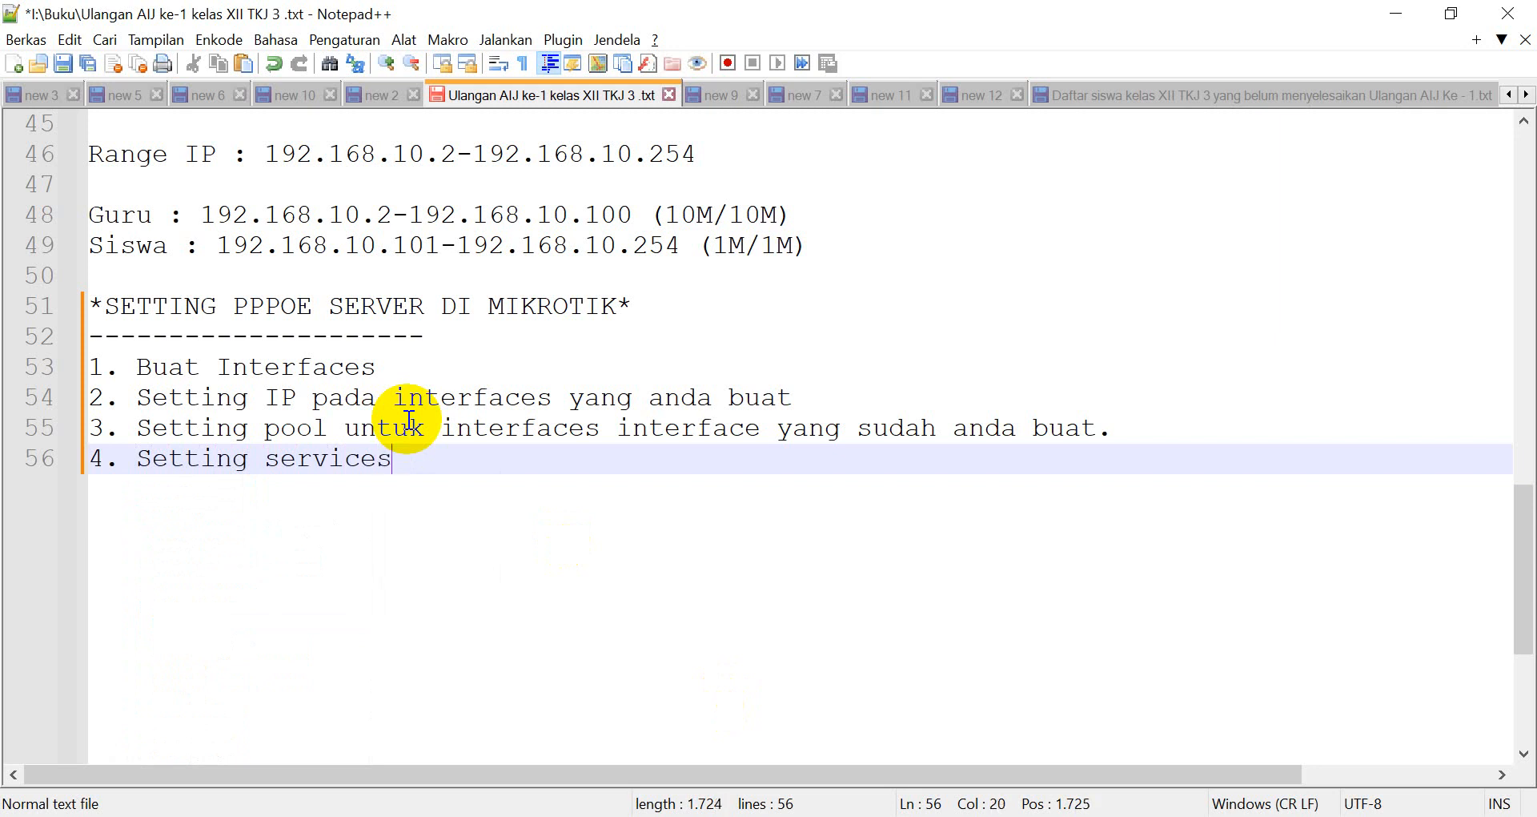
text( PPPOE)
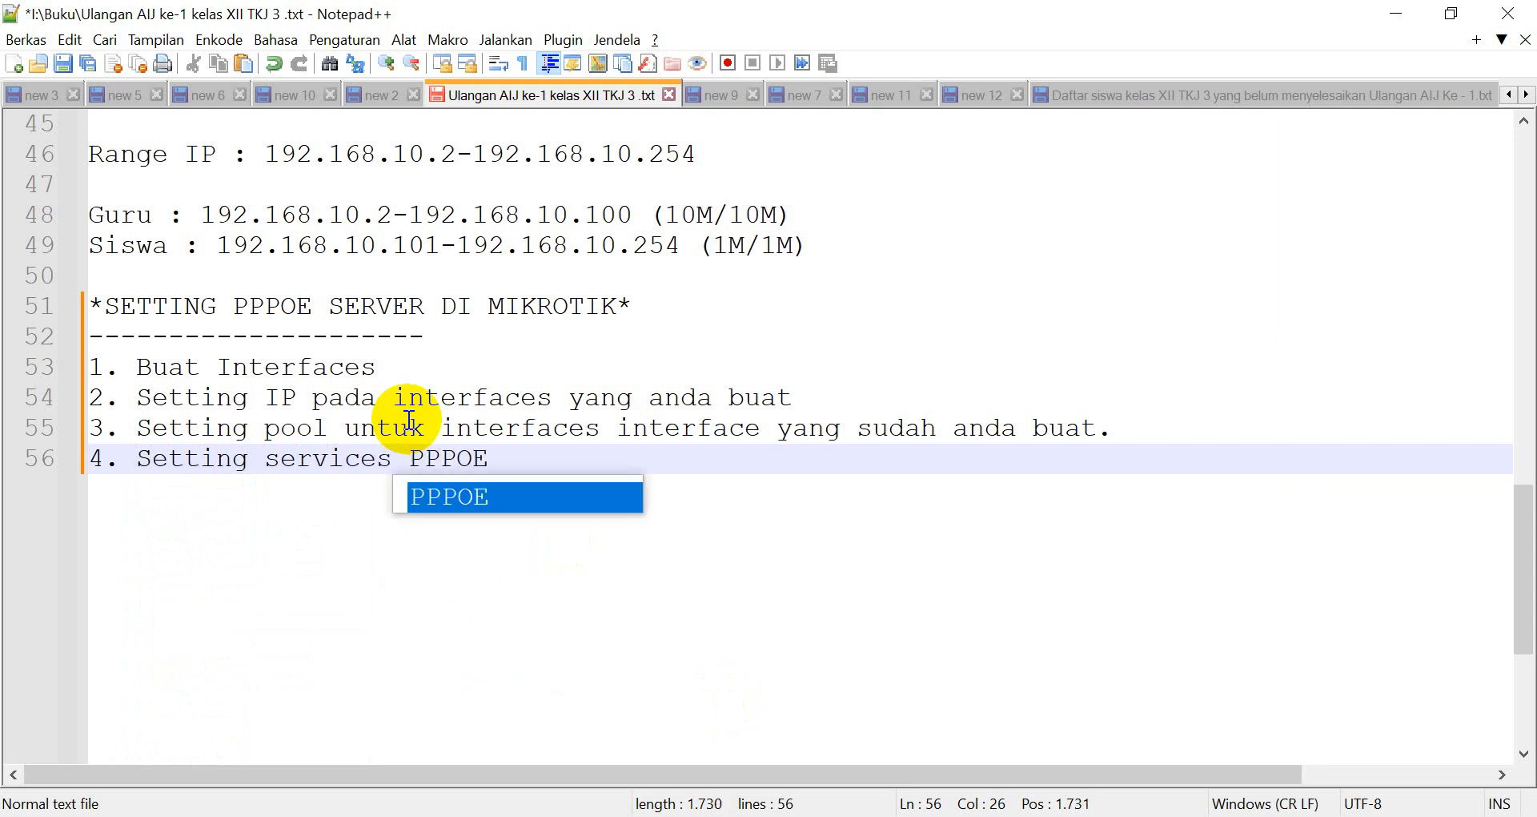
key(Escape)
key(Return)
text(5.)
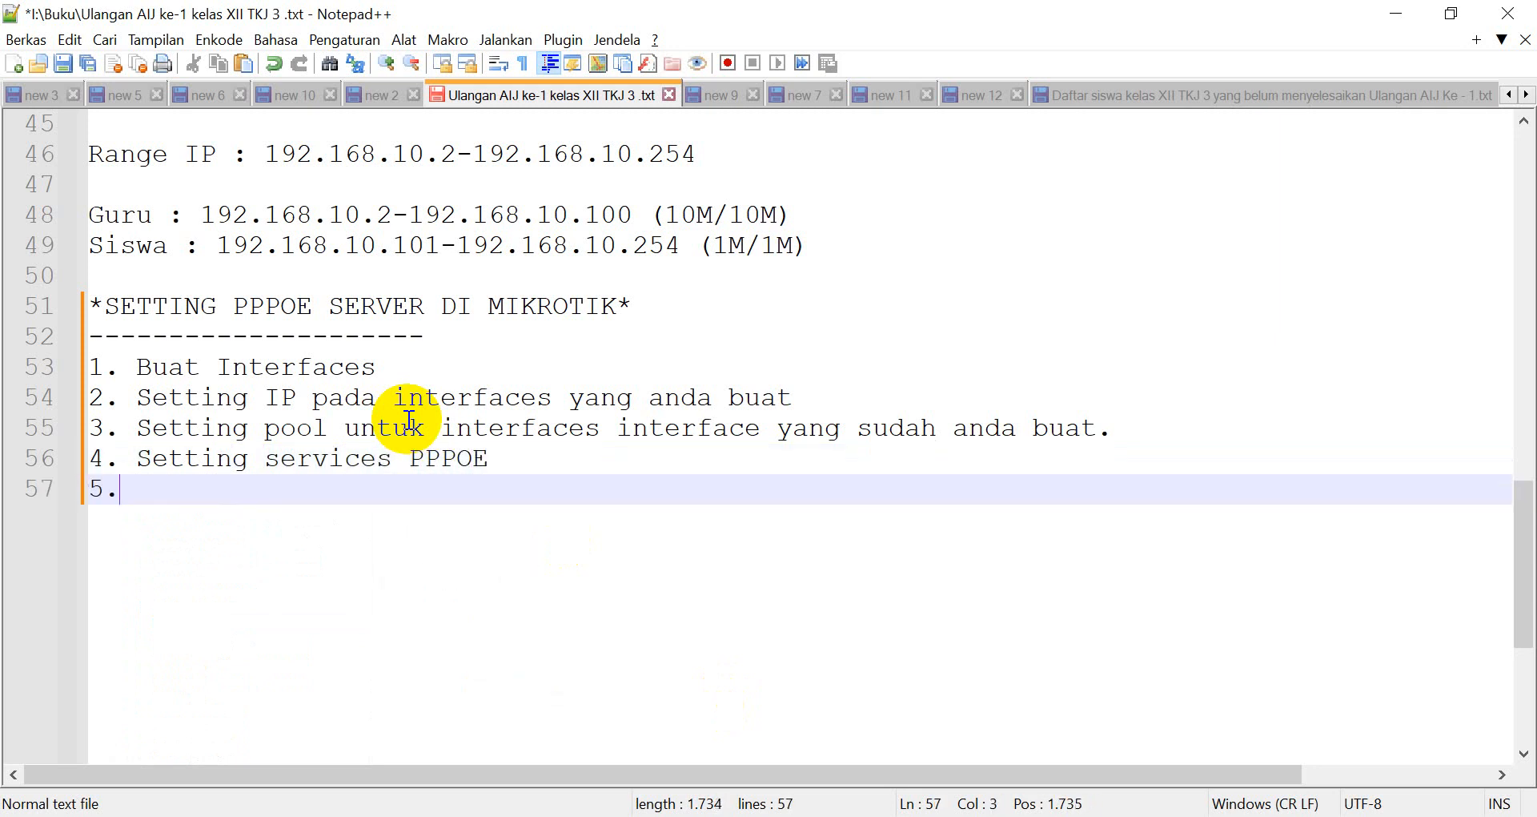
key(alt+Tab)
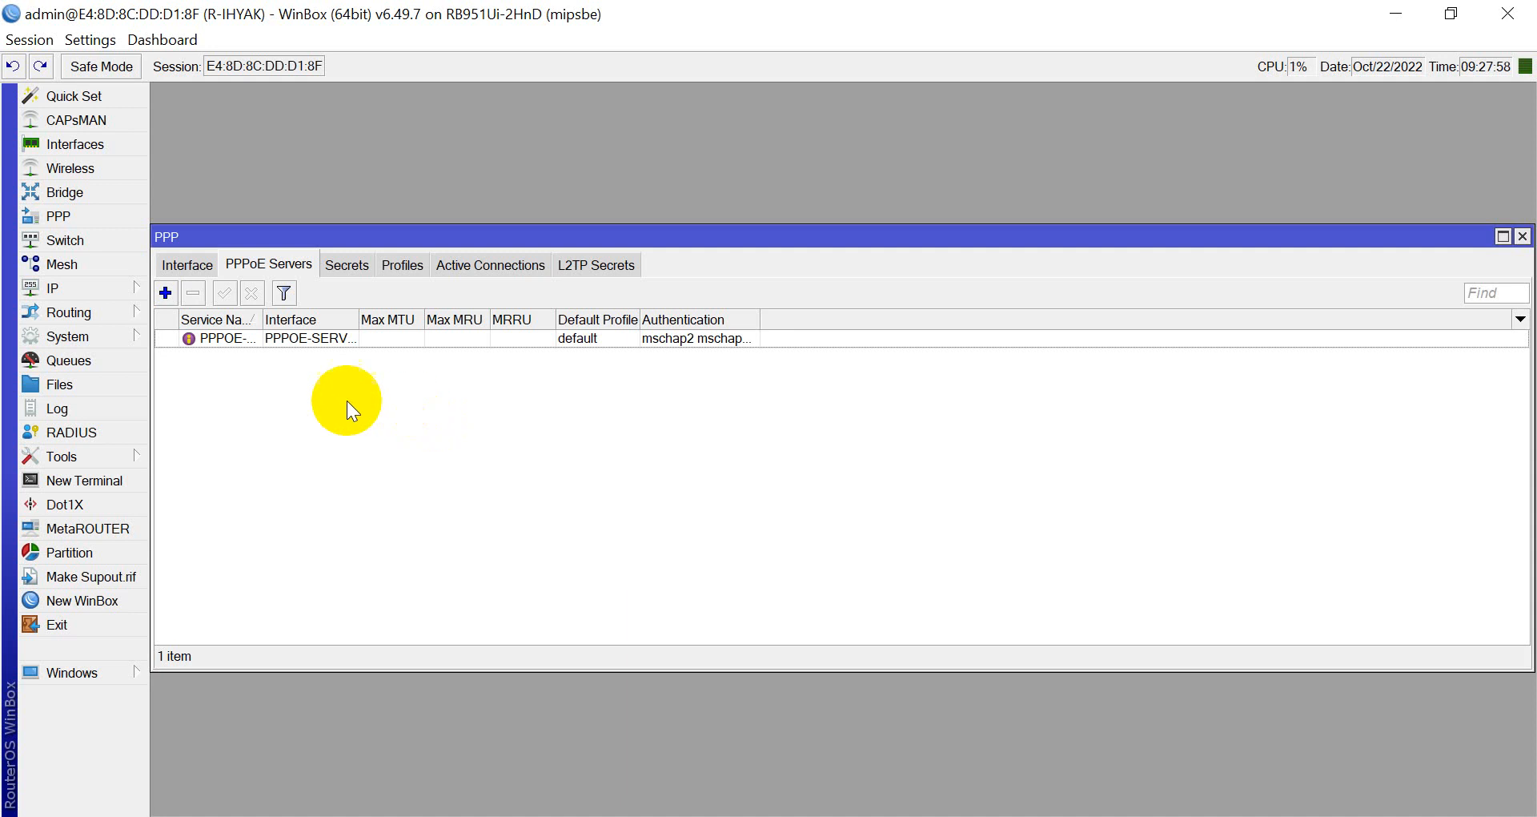
Show the PPP Profiles list, holding only the default and default-encryption profiles.
click(415, 268)
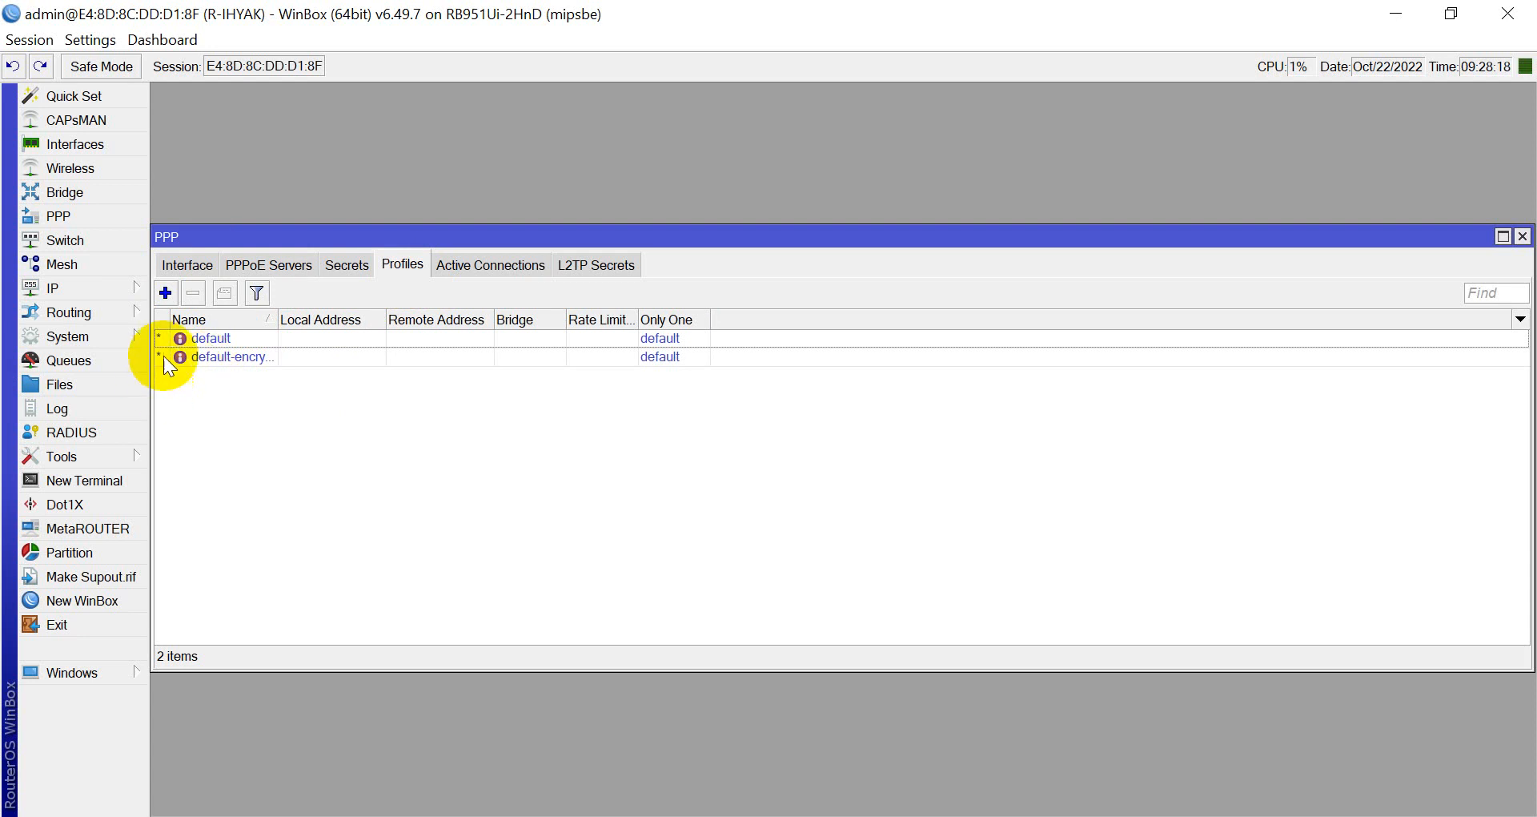
Create a new PPP profile named pppoe-2M and enable its Local Address field.
click(165, 293)
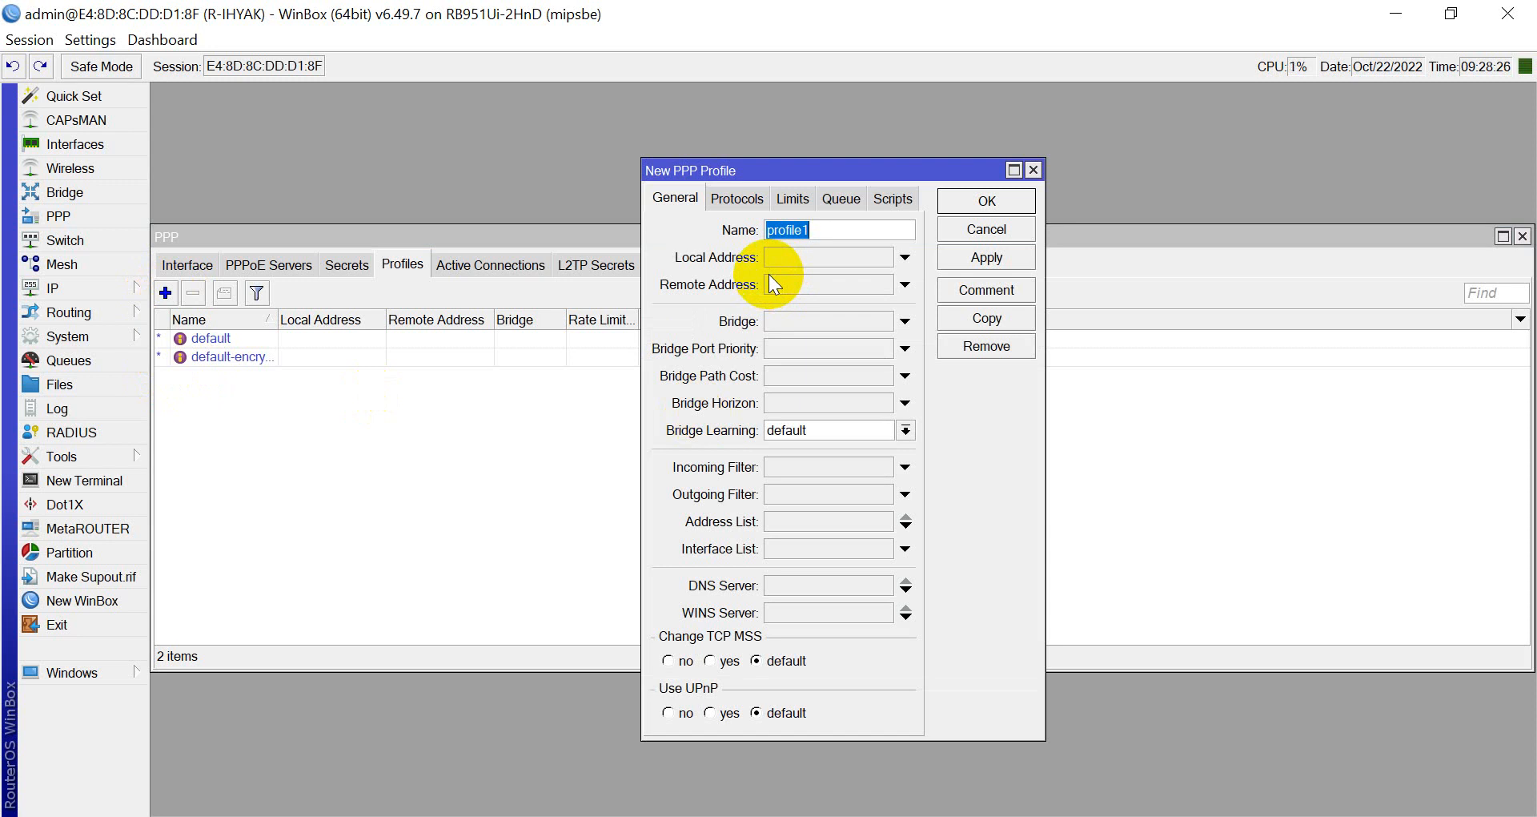
text(pppoe-iyak)
key(BackSpace)
key(BackSpace)
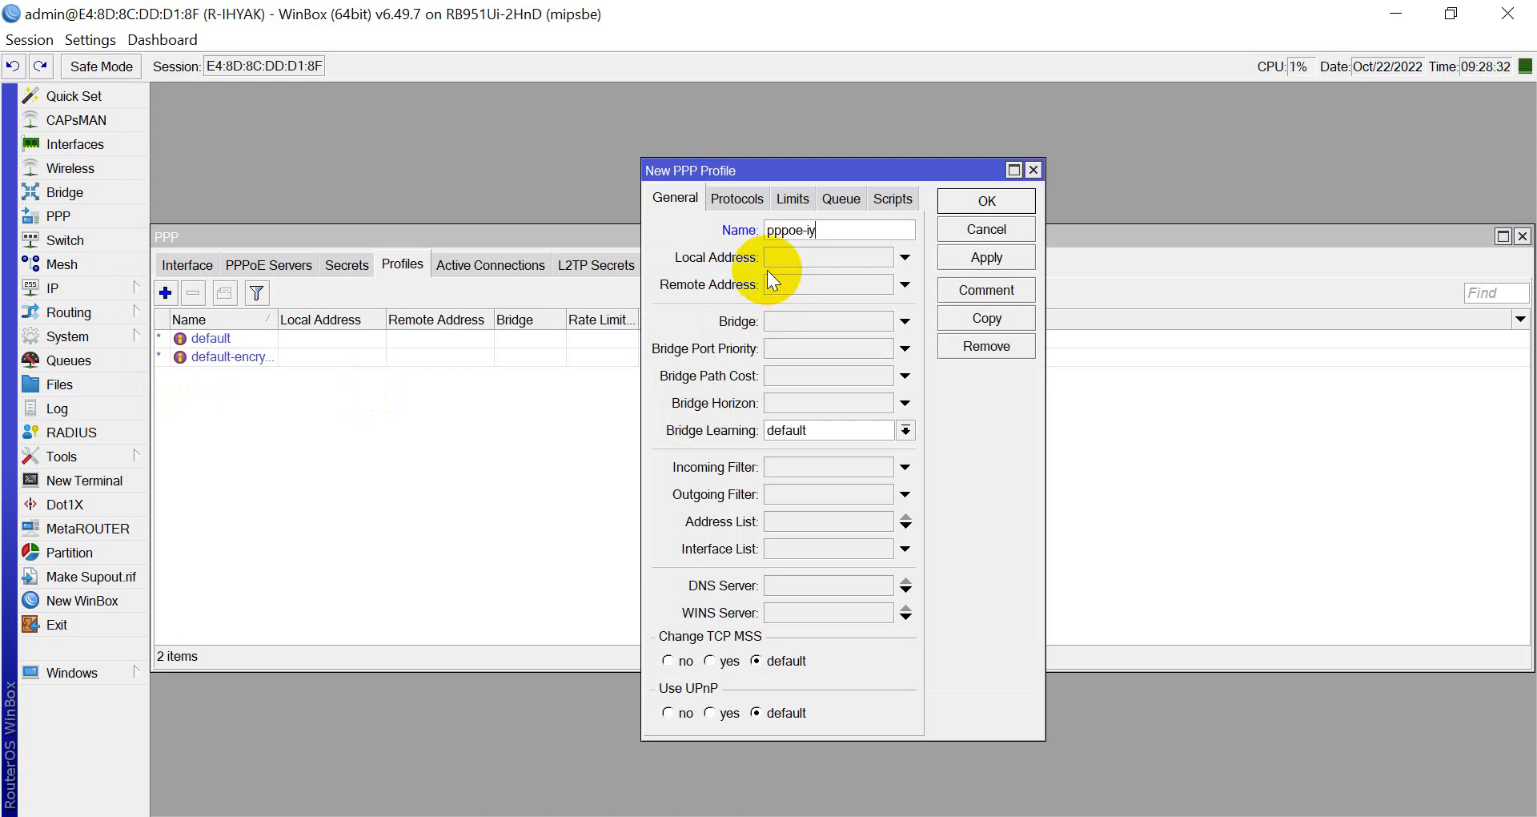
text(hyak)
key(BackSpace)
key(BackSpace)
key(BackSpace)
text(M)
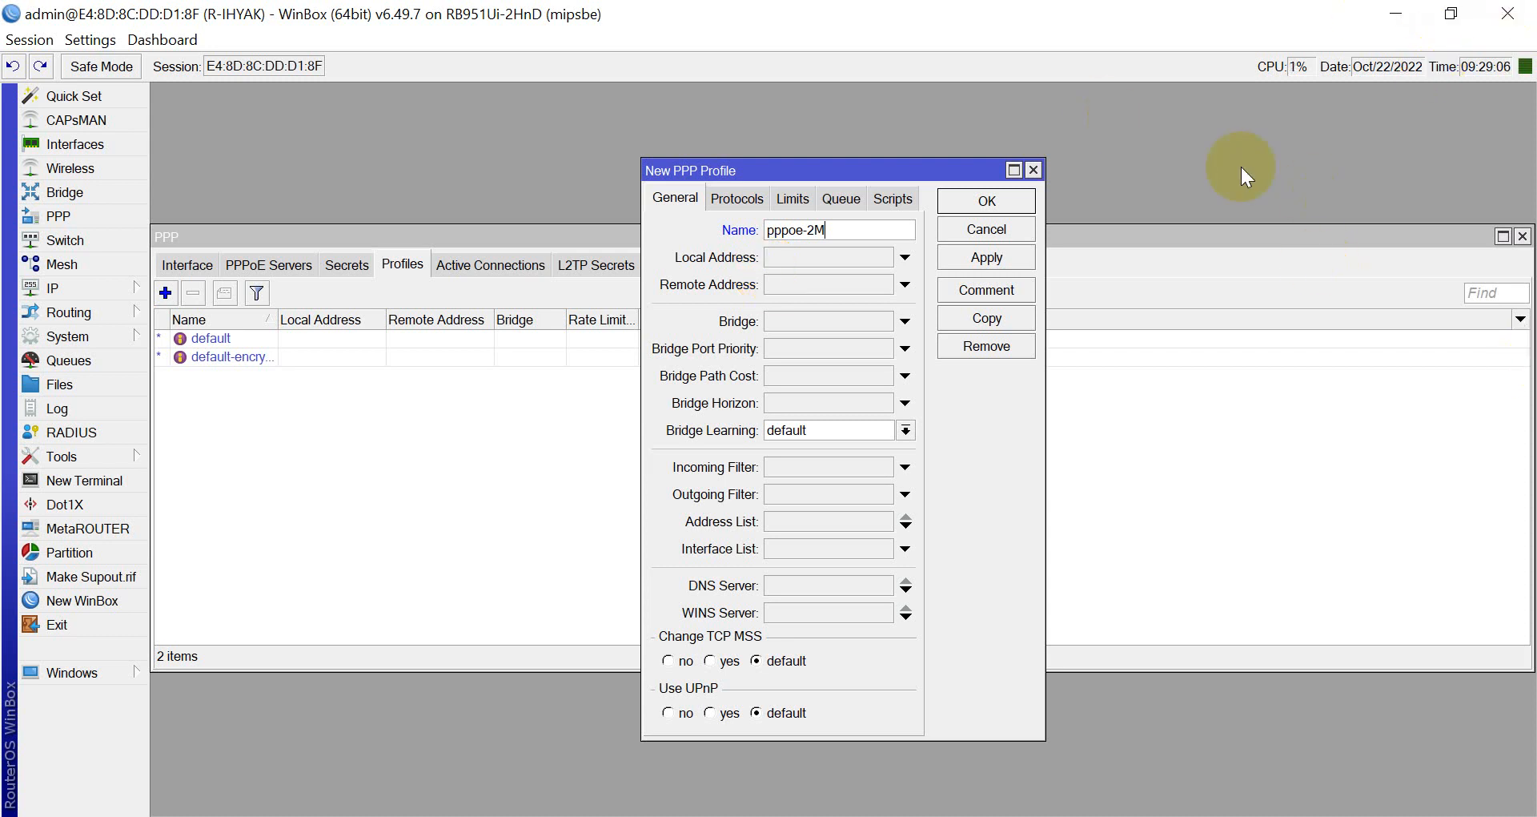
click(763, 259)
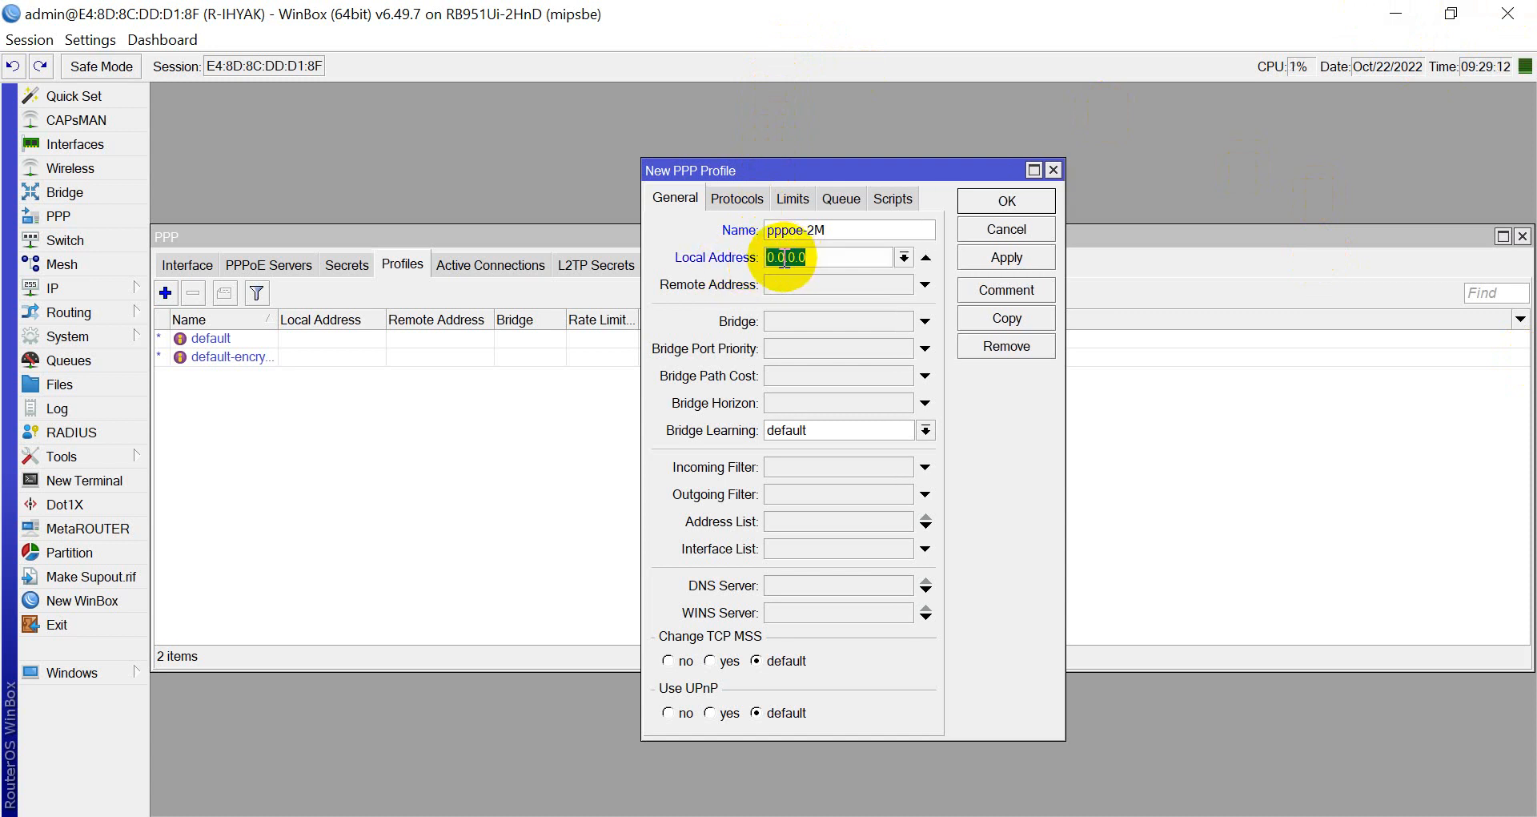
Check the router's IP addresses and set the profile's local address to 172.20.70.1.
click(79, 277)
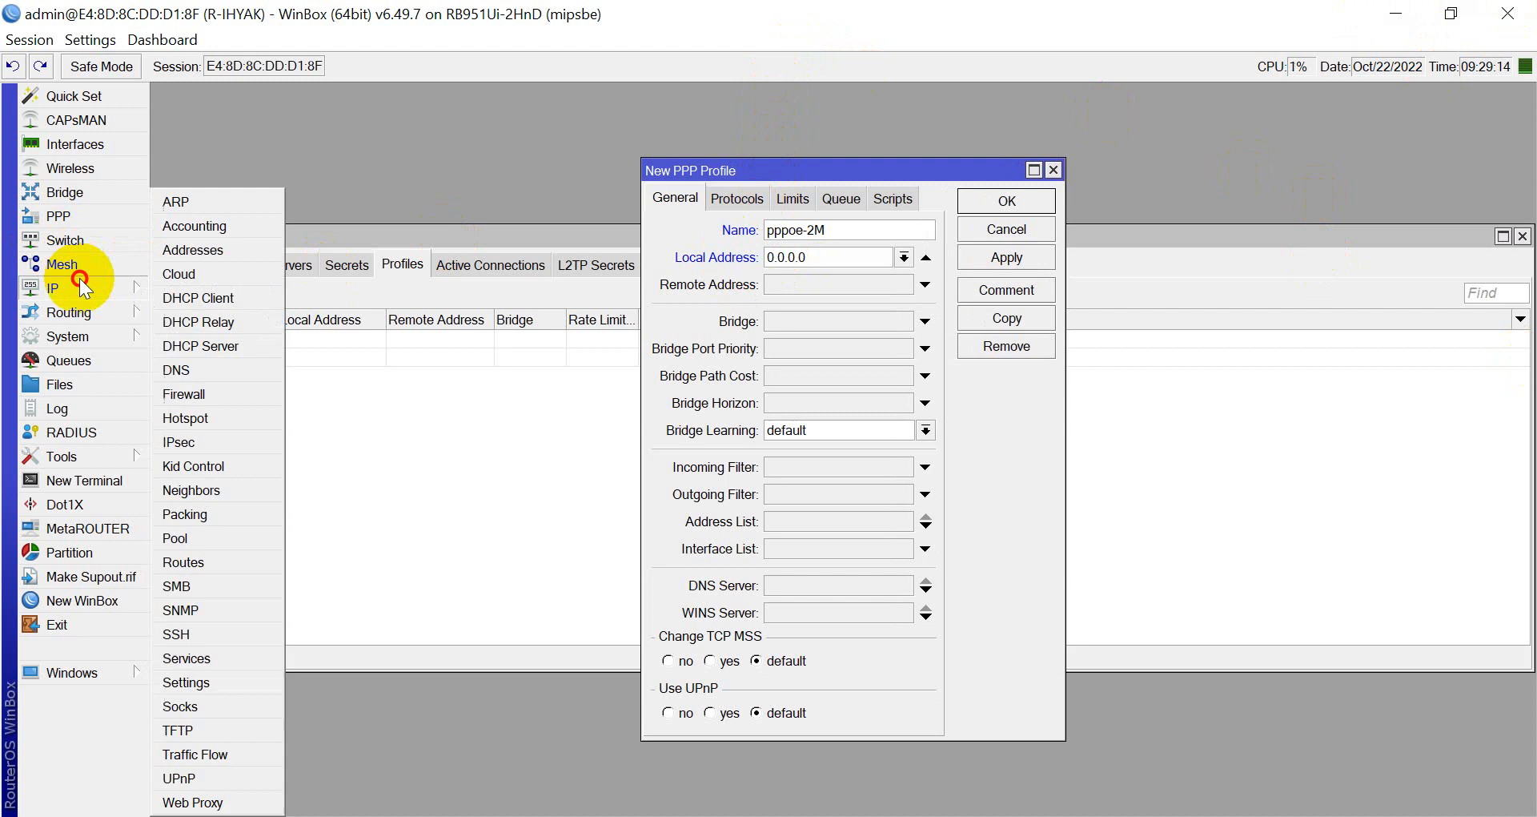
click(202, 253)
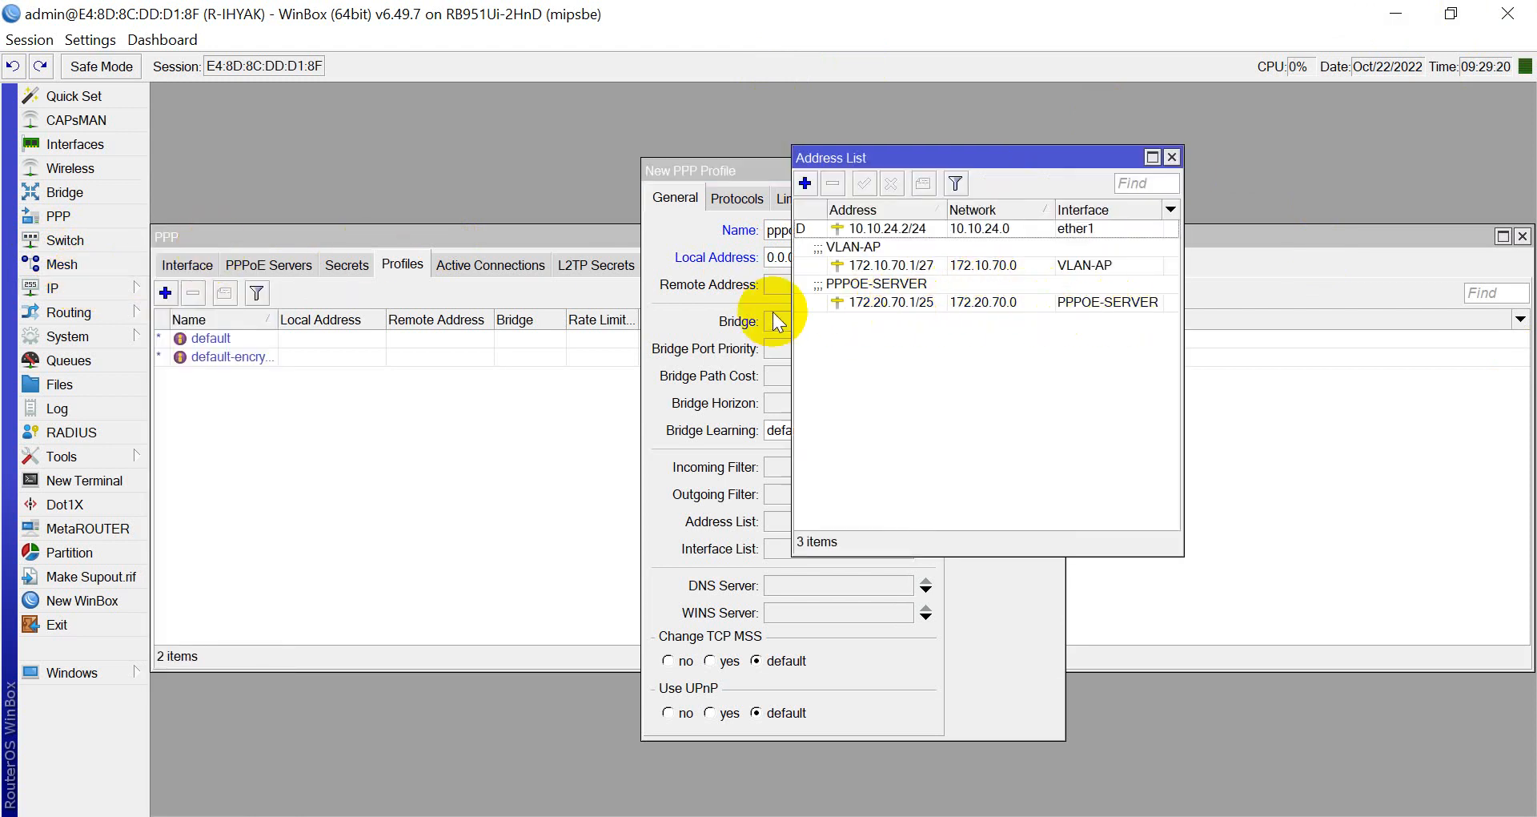
click(785, 260)
drag(825, 257, 652, 234)
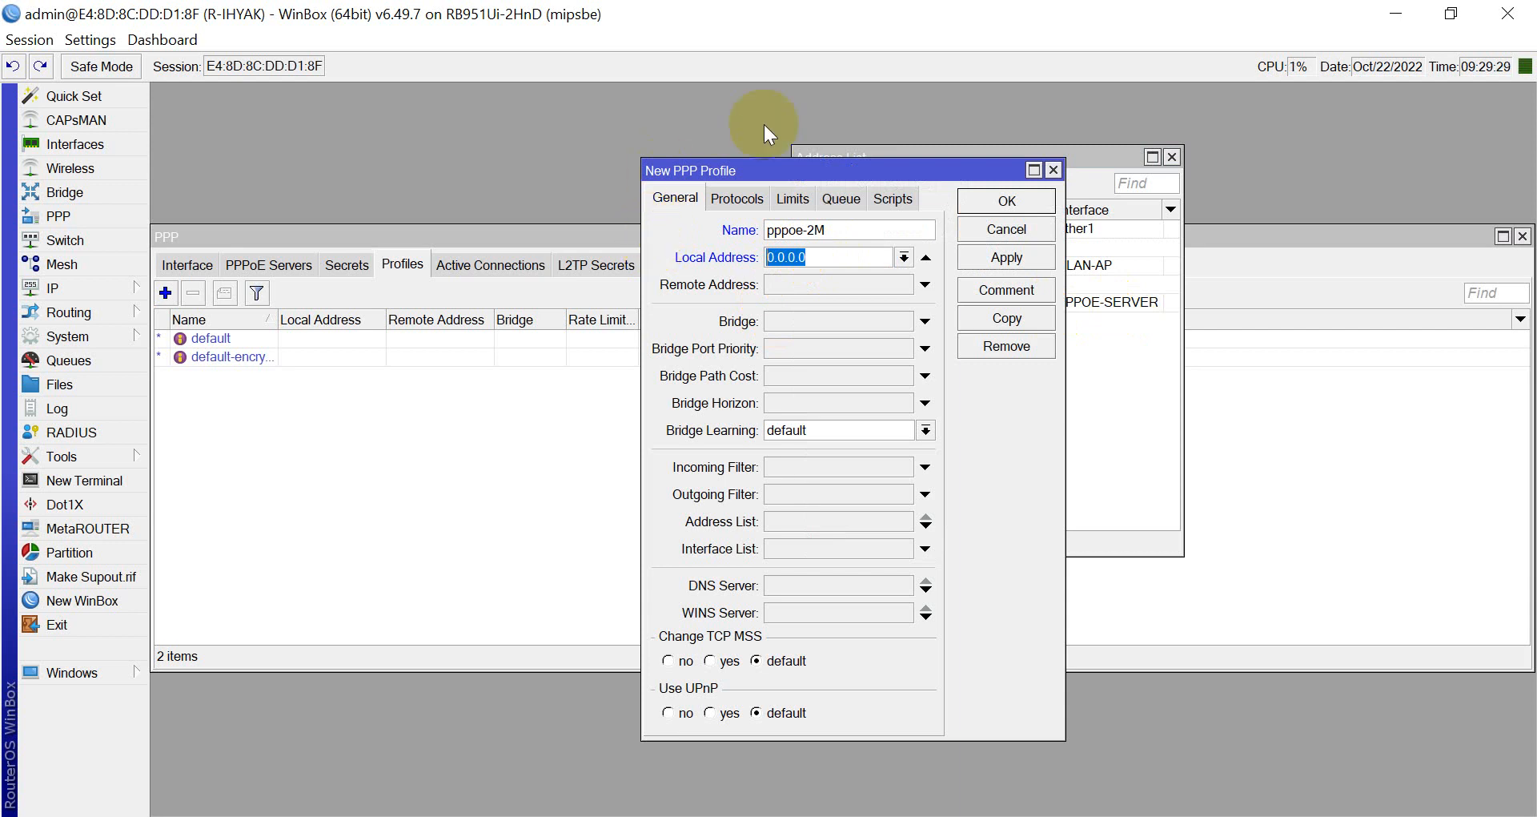
drag(777, 171, 512, 170)
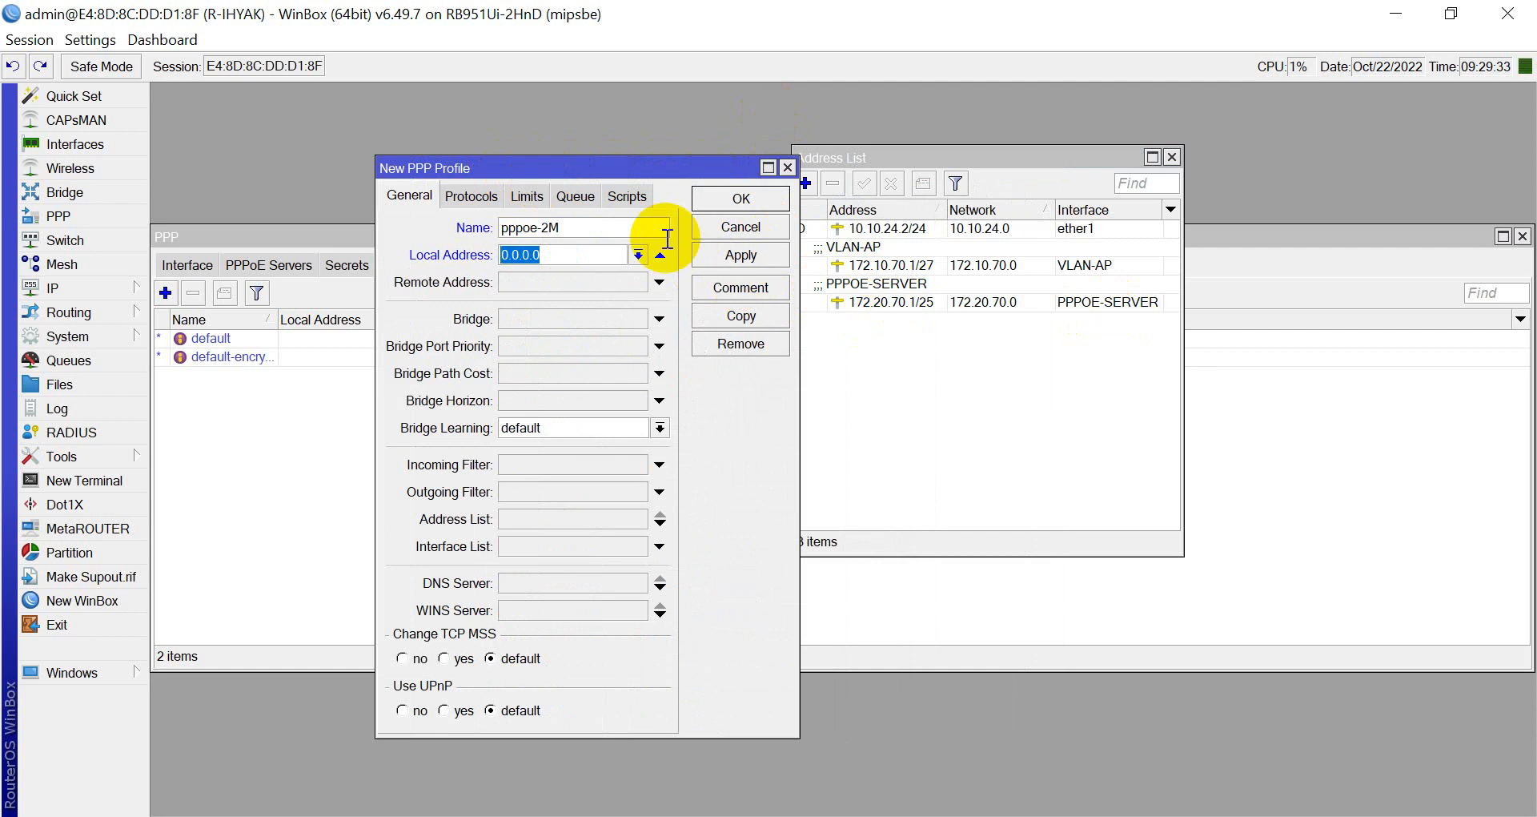
text(172)
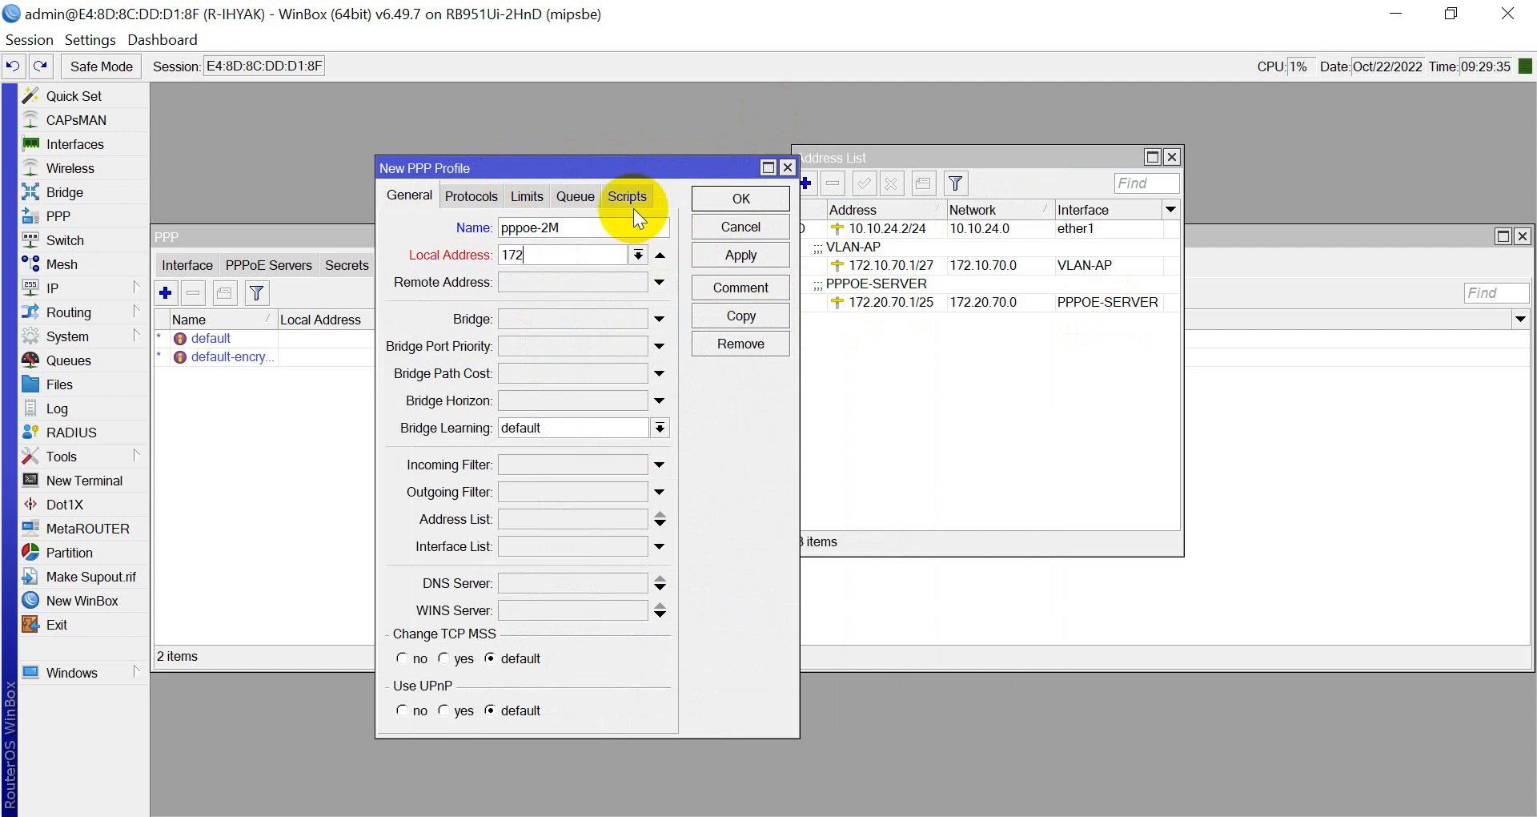
text(.20.70.1)
Set the profile's remote address to the pppoe-pool address pool.
click(599, 285)
click(637, 283)
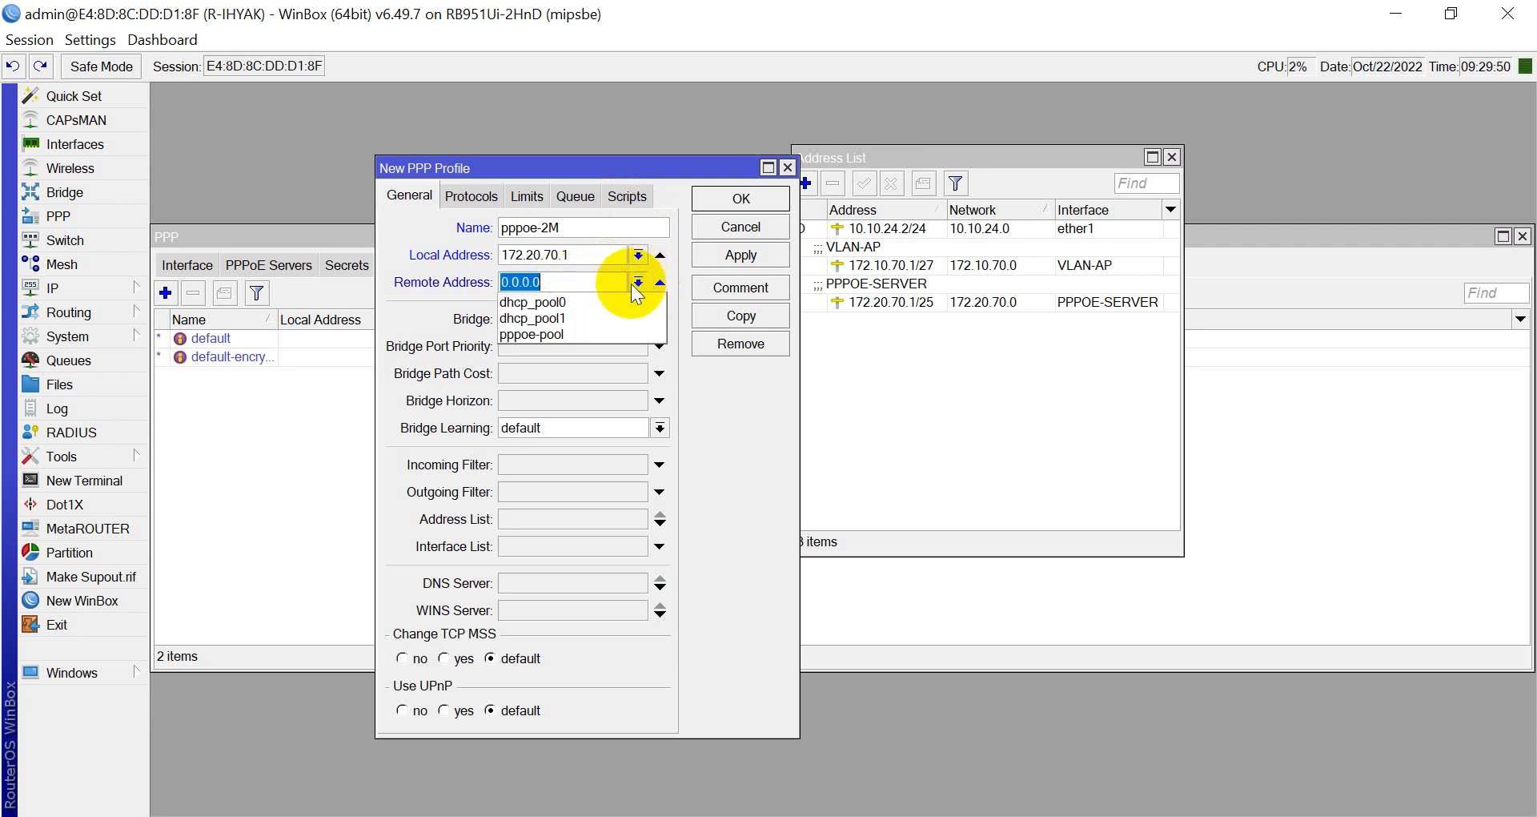
click(603, 330)
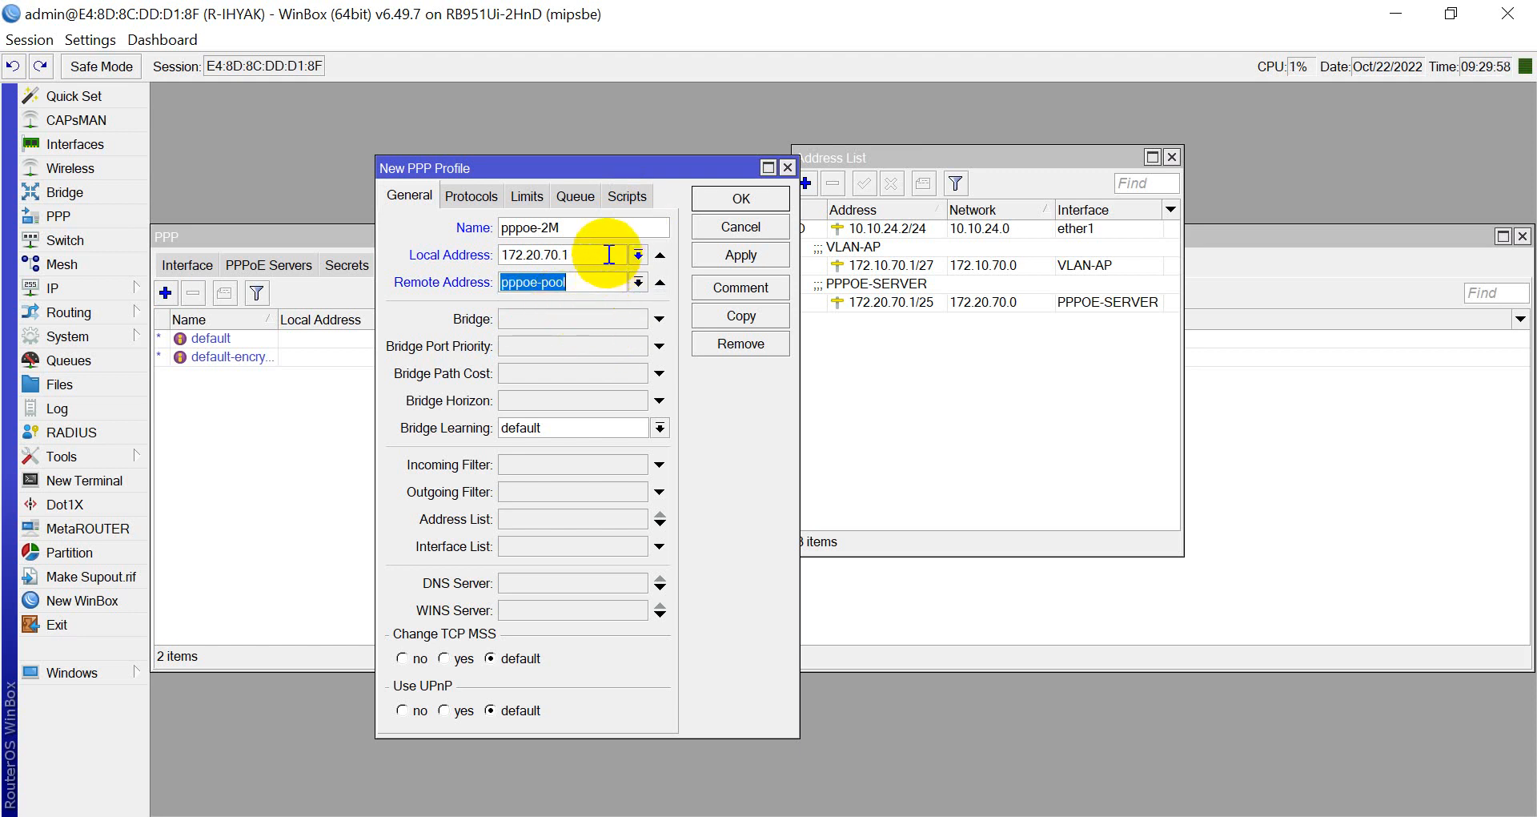
click(609, 255)
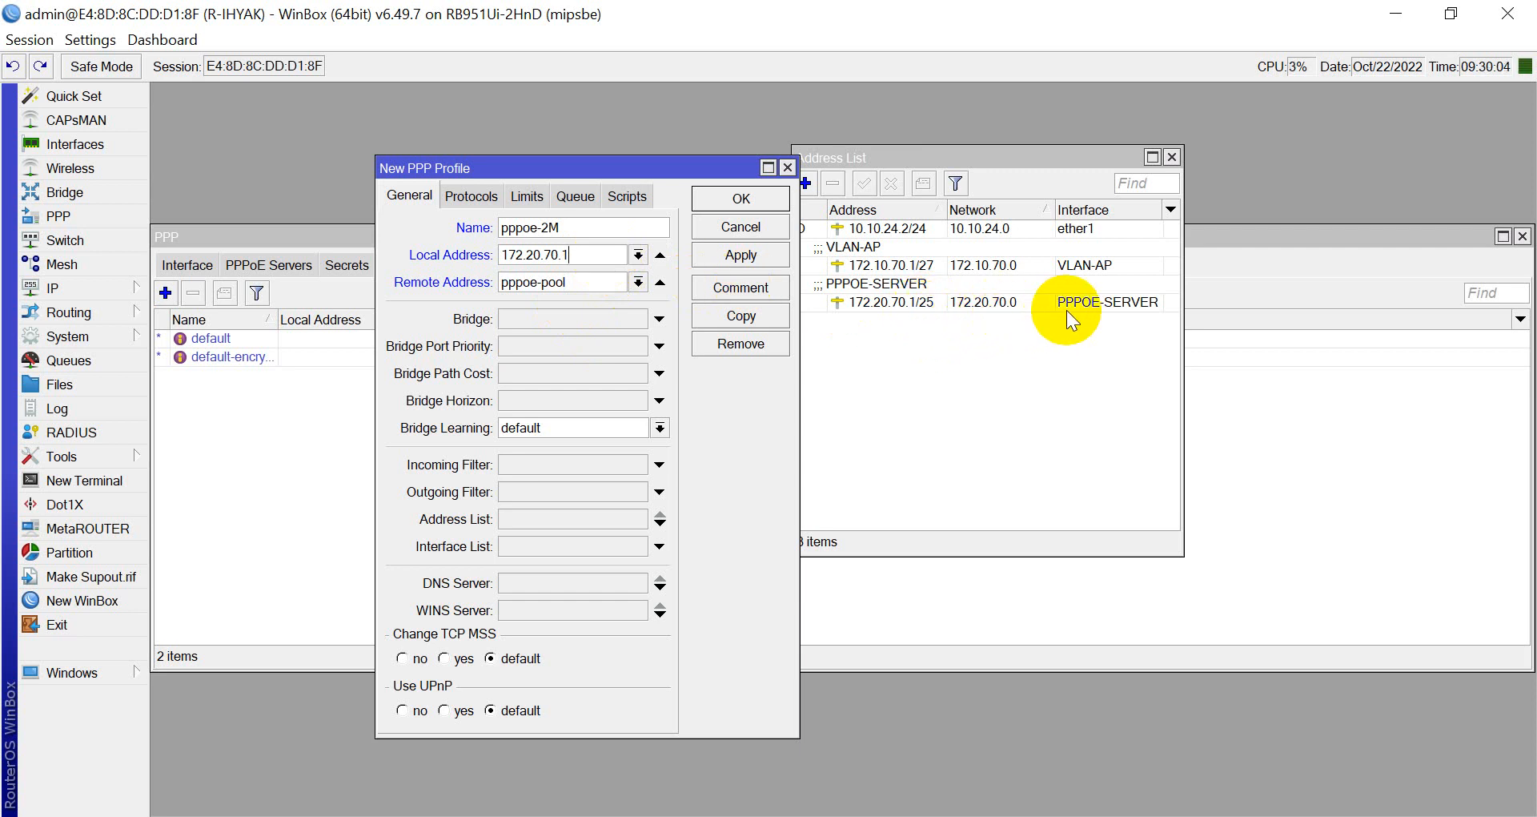
click(589, 284)
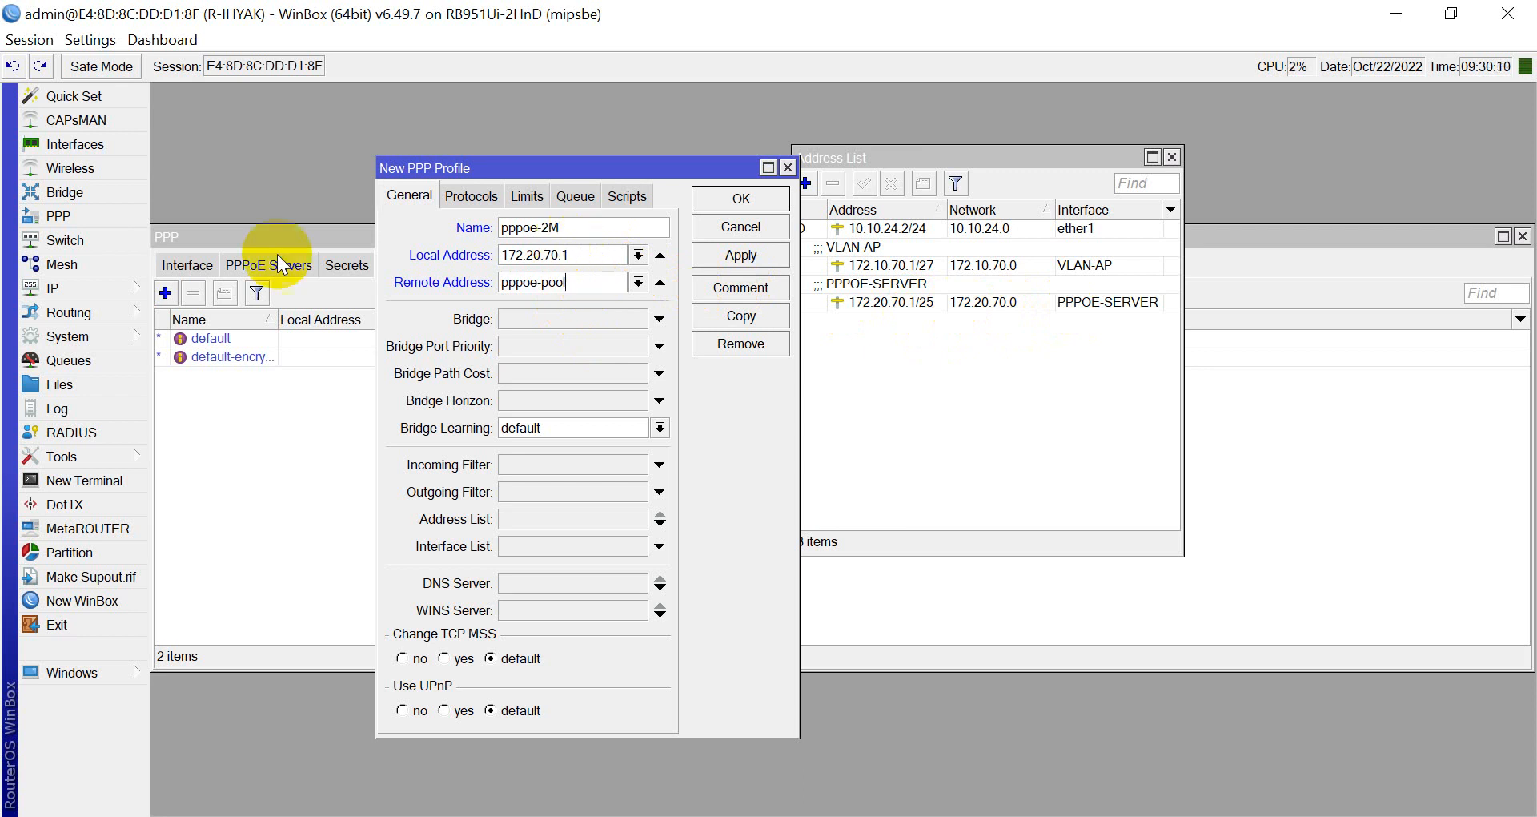
Check the IP pool list, then set the profile's DNS server to 8.8.4.4.
click(65, 287)
click(176, 538)
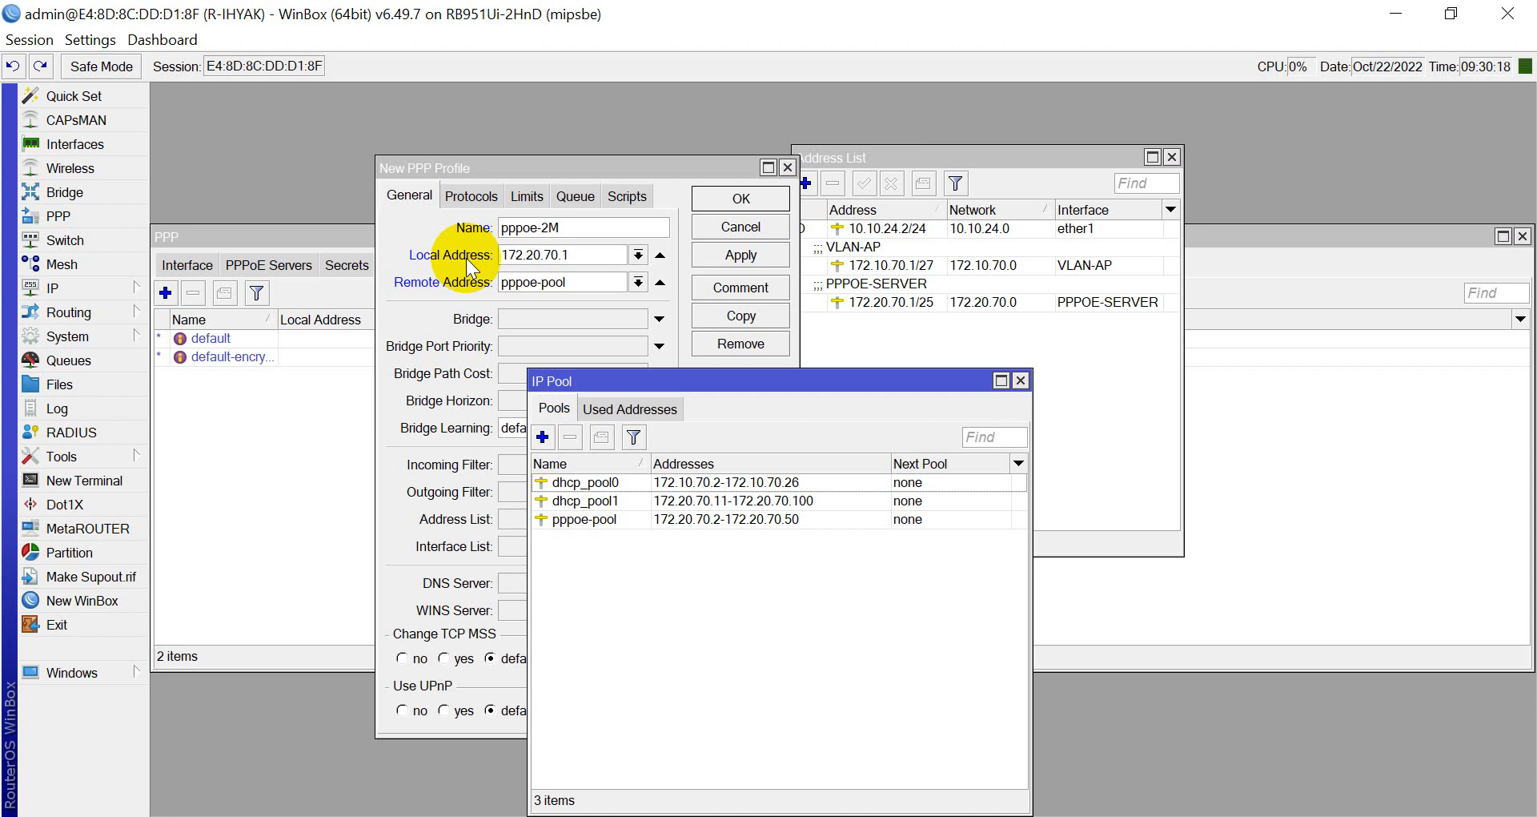
click(1020, 380)
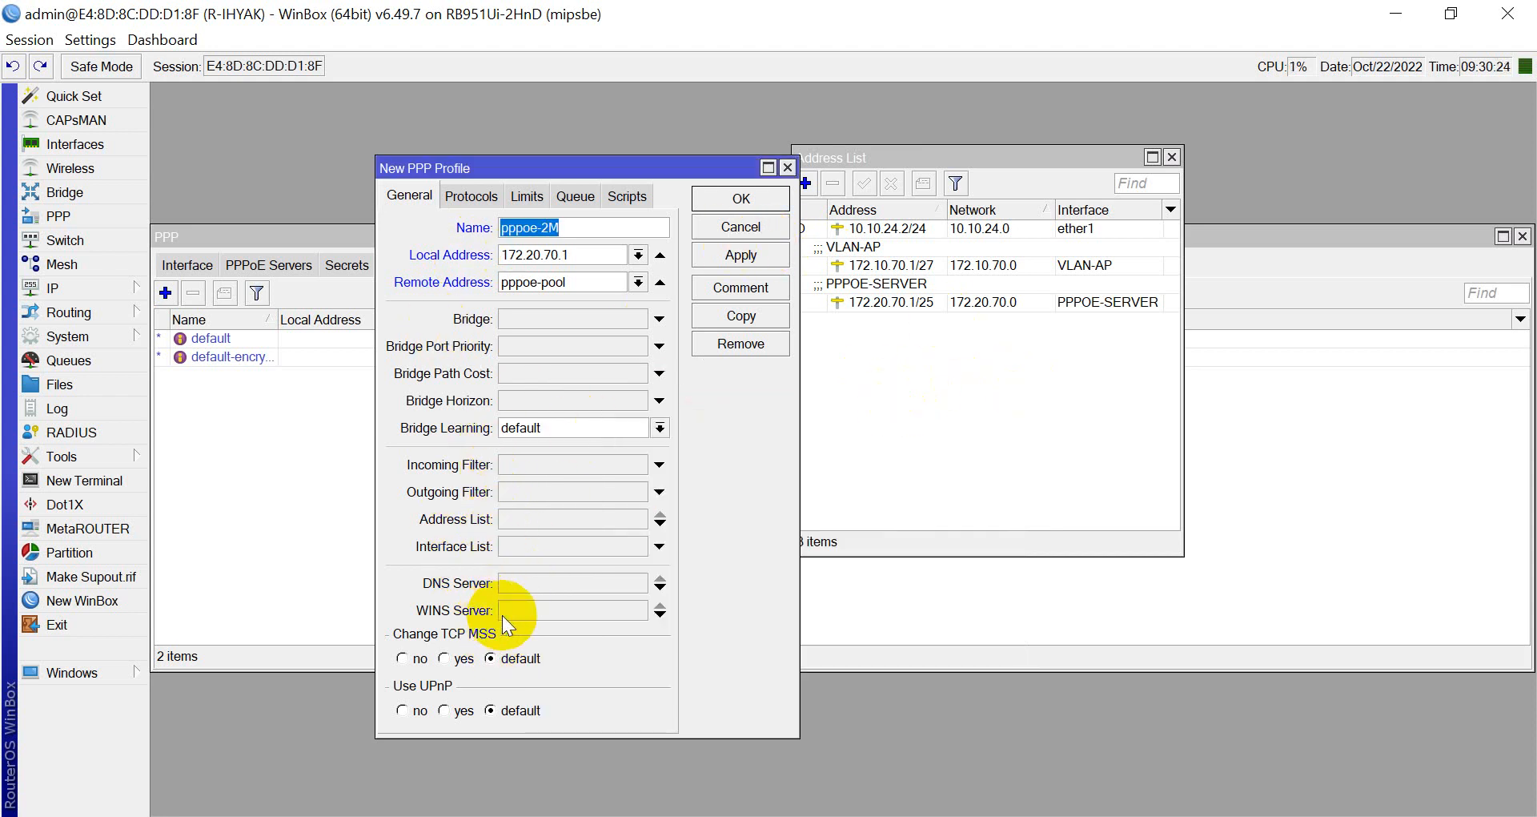
click(537, 585)
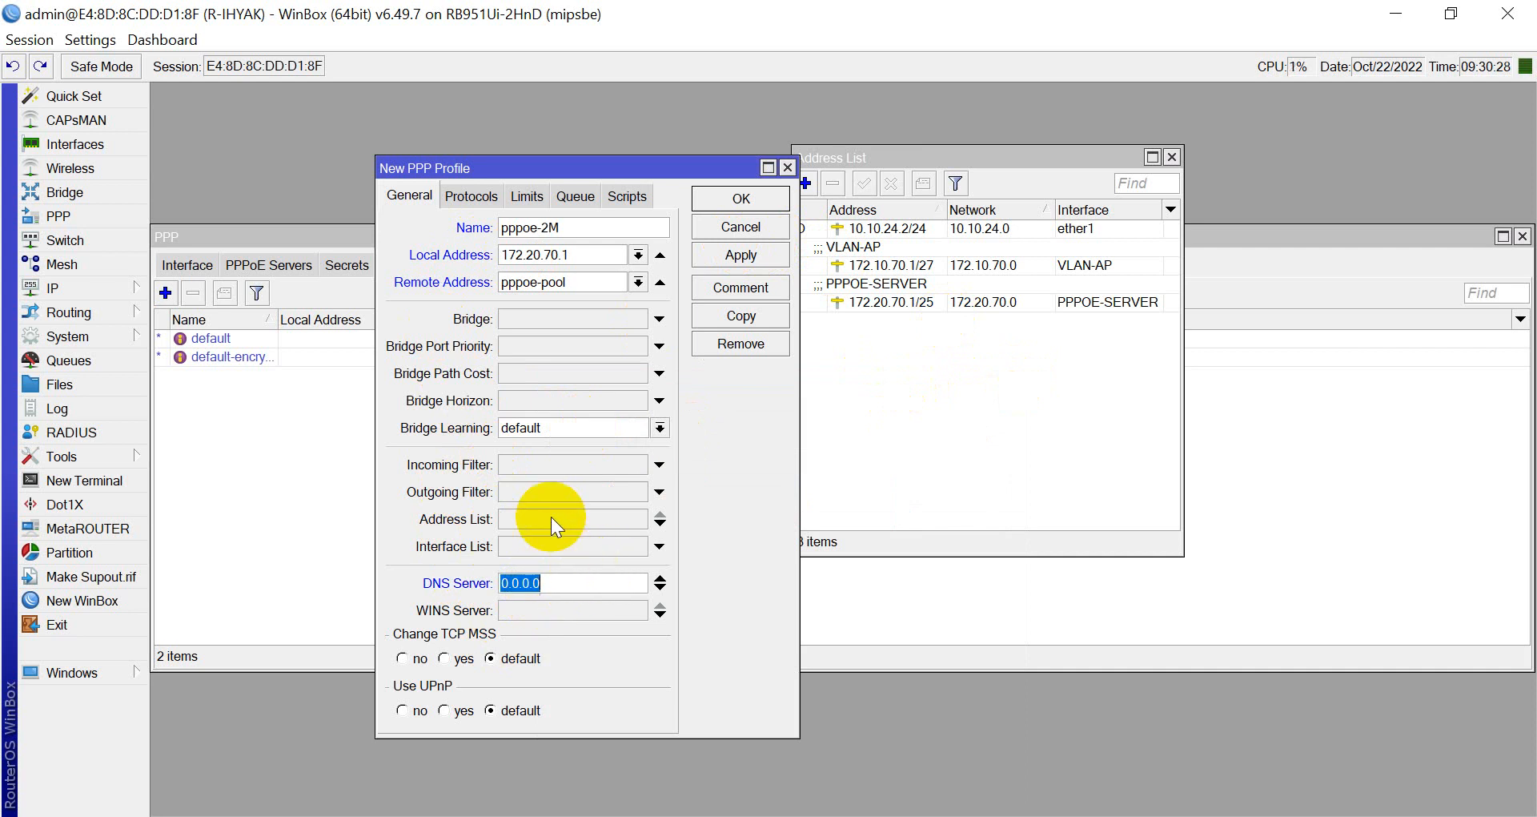
text(8.8.4.4)
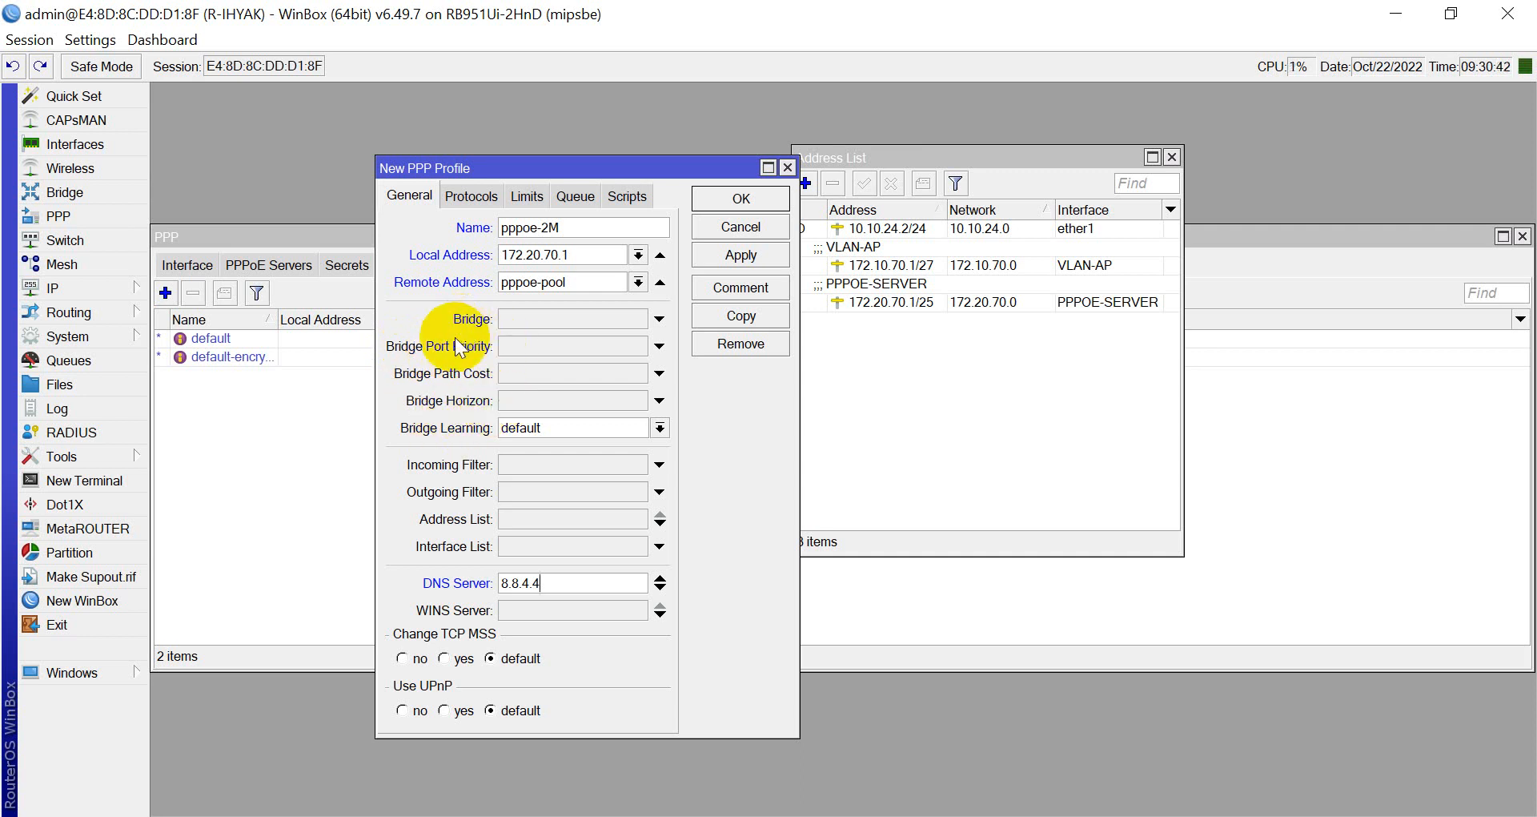
Set Use Encryption to yes on the pppoe-2M profile's Protocols page.
click(474, 197)
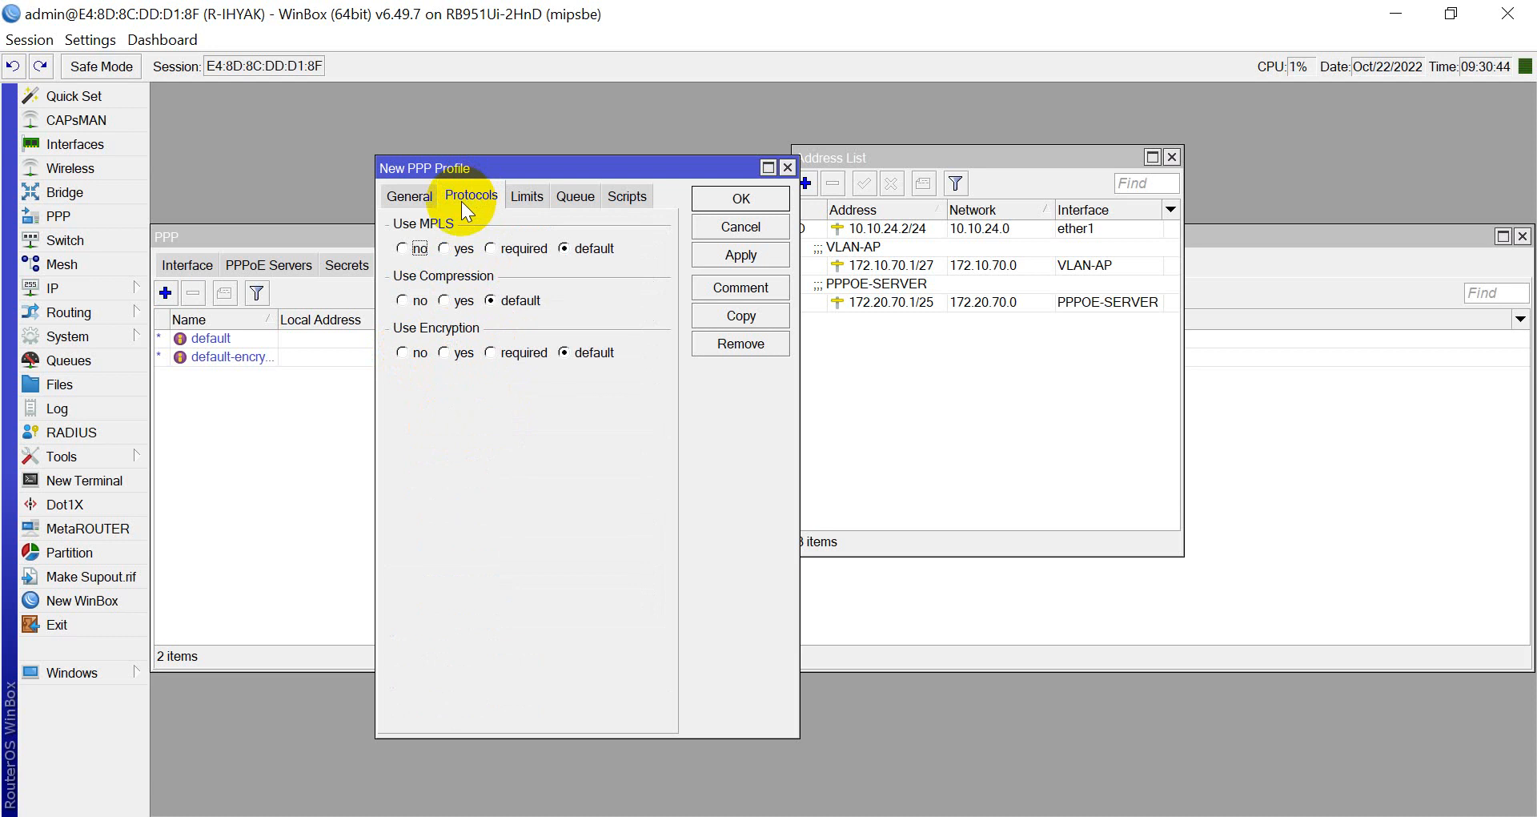
click(446, 352)
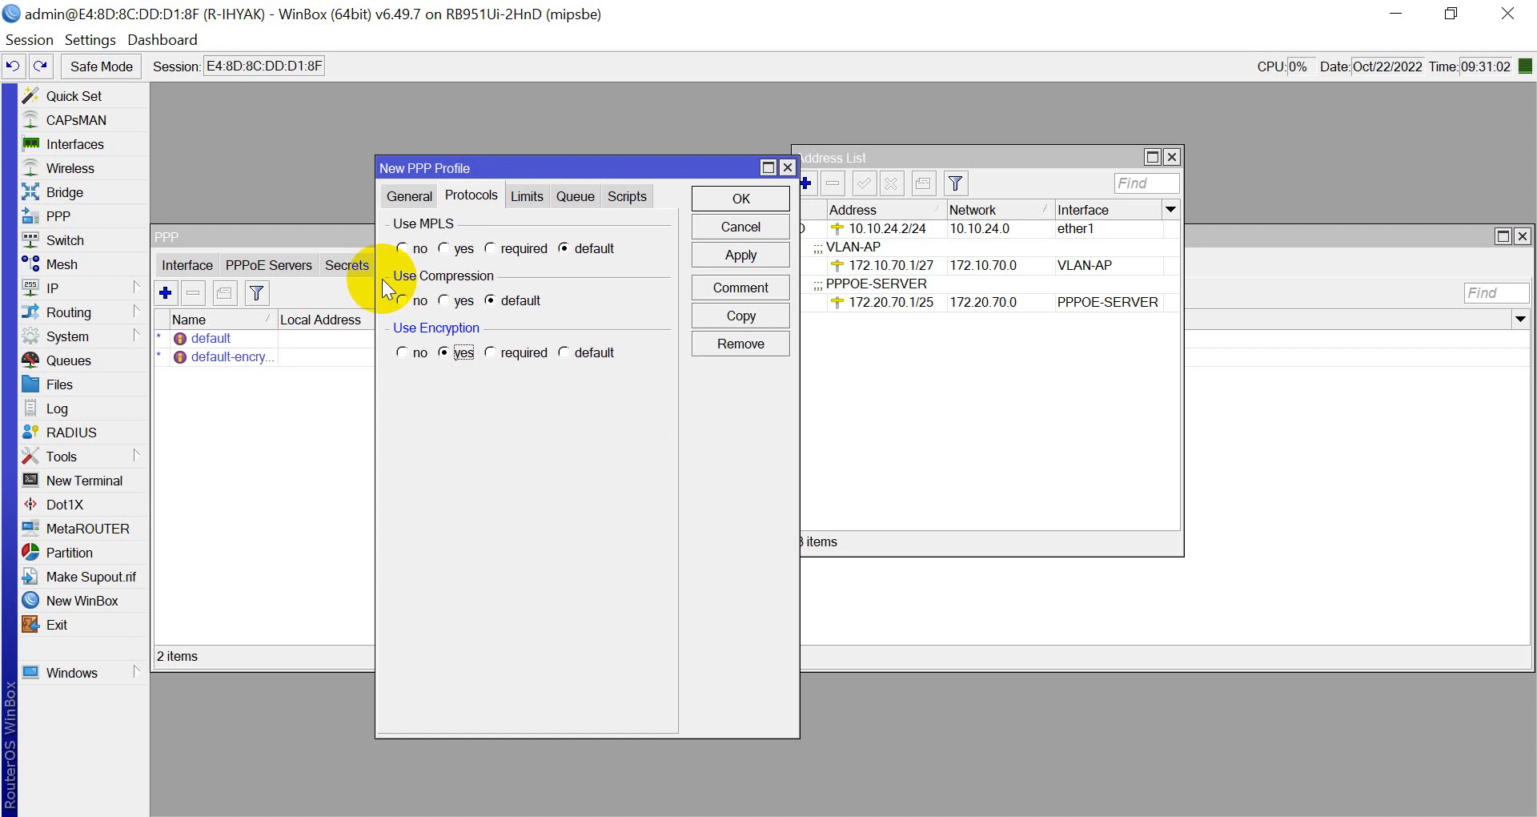
click(527, 201)
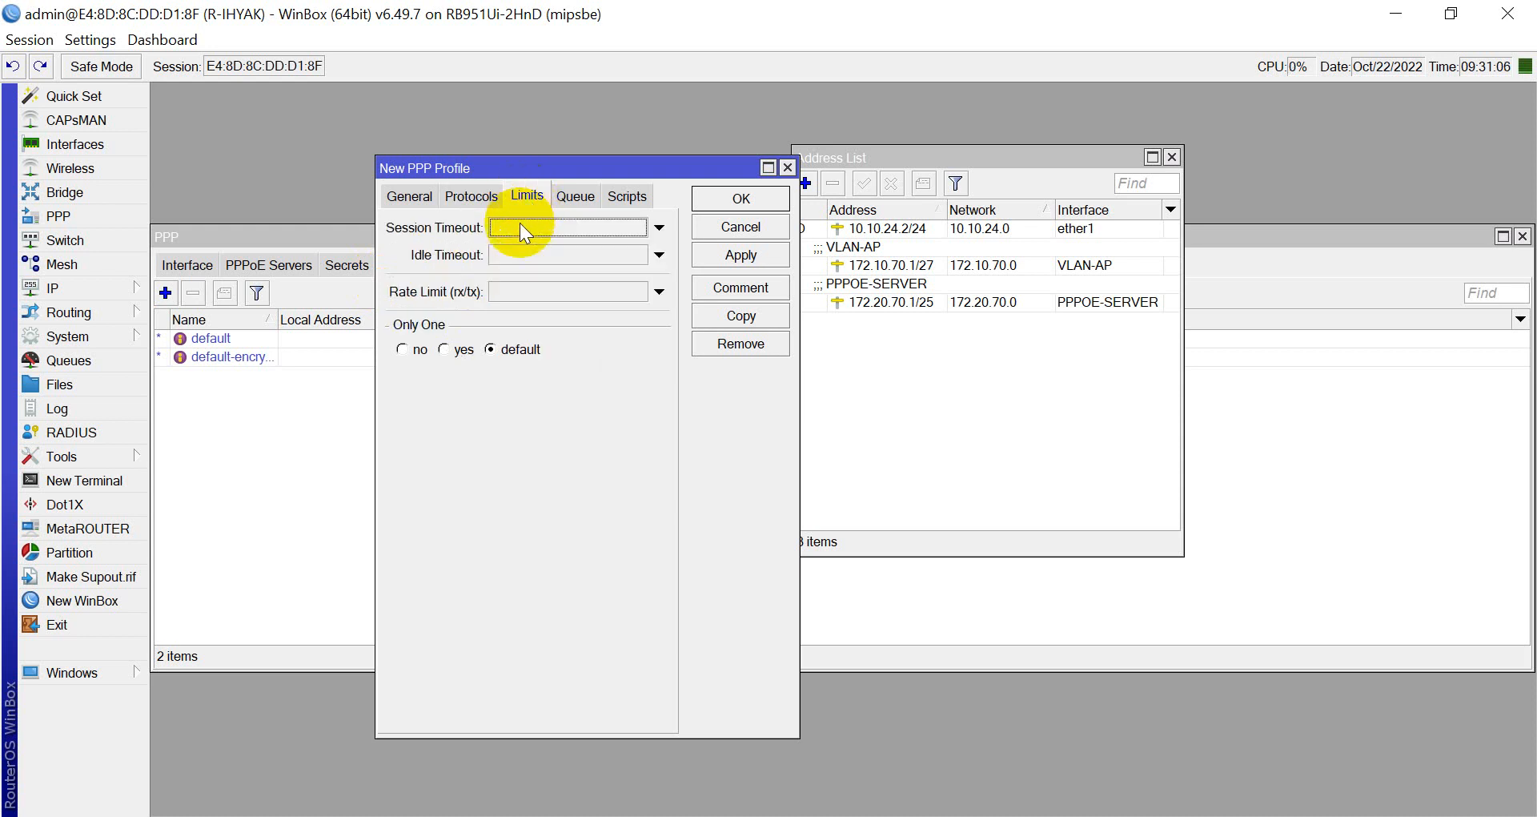
Set rate limit 2M/2M and Only One to yes, then apply and save pppoe-2M.
click(549, 303)
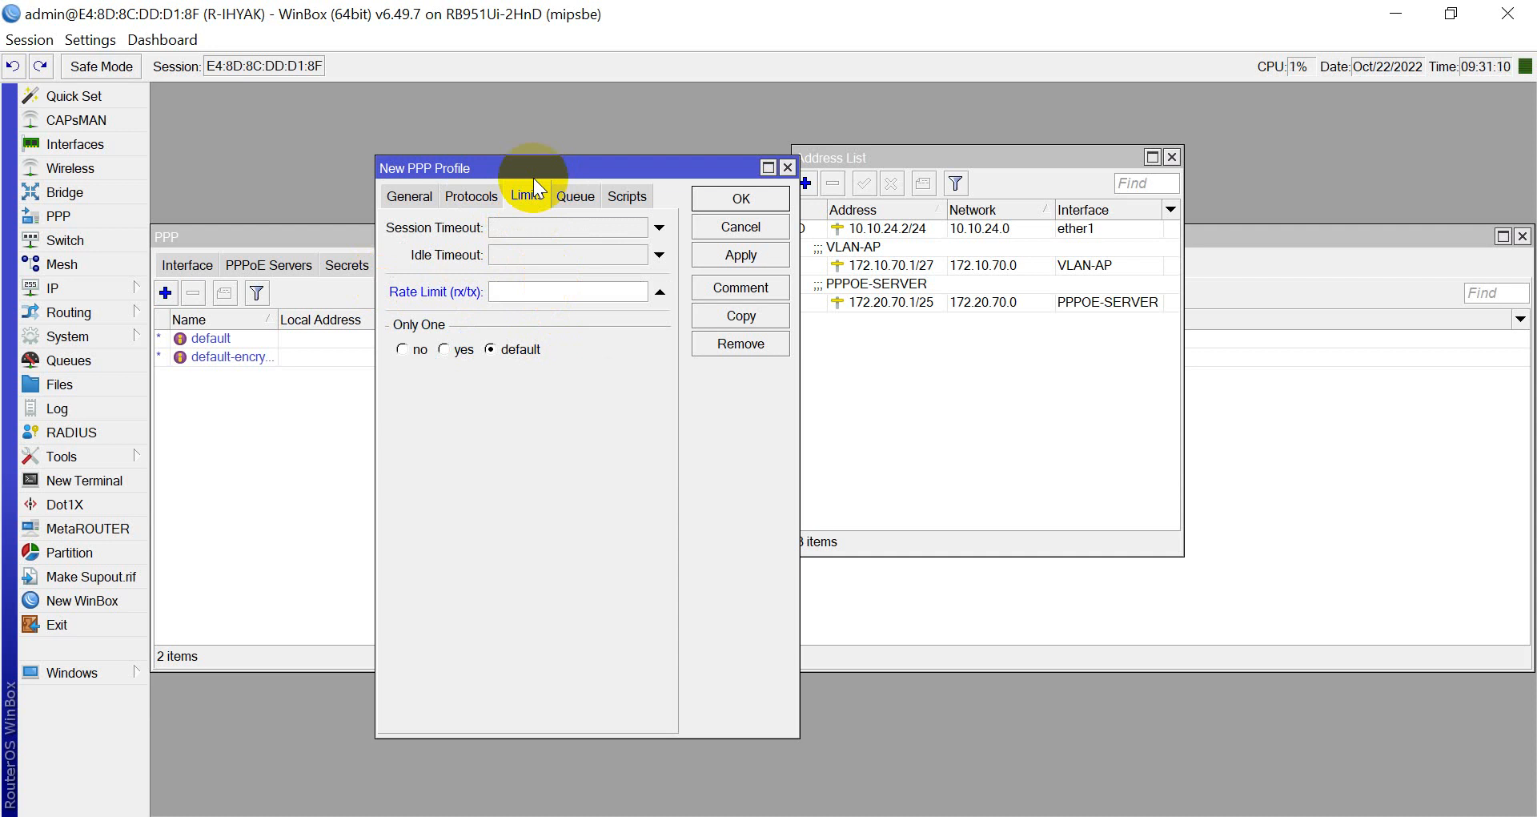
text(2M/2M)
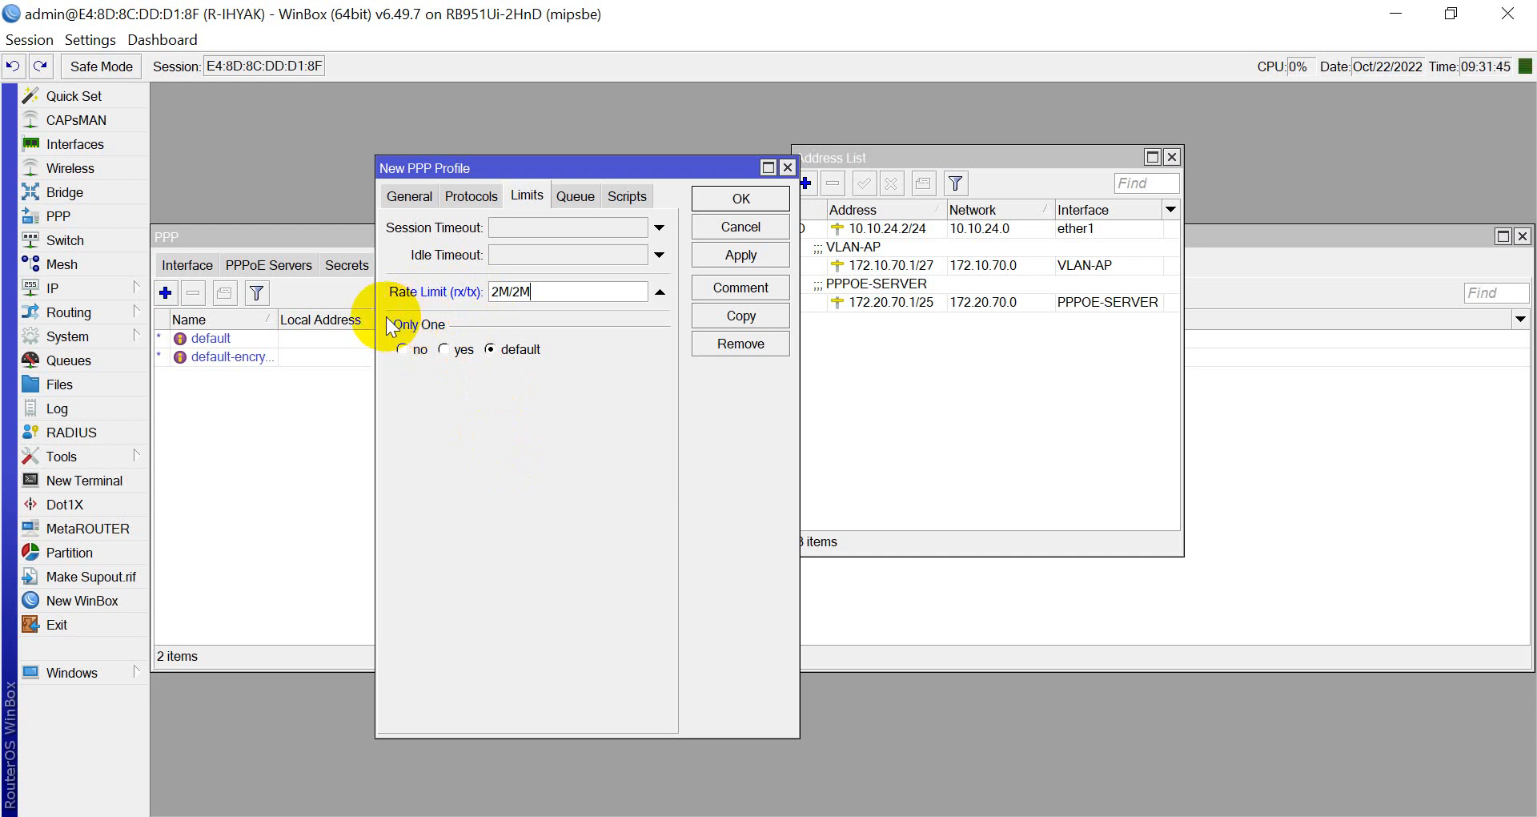
click(444, 350)
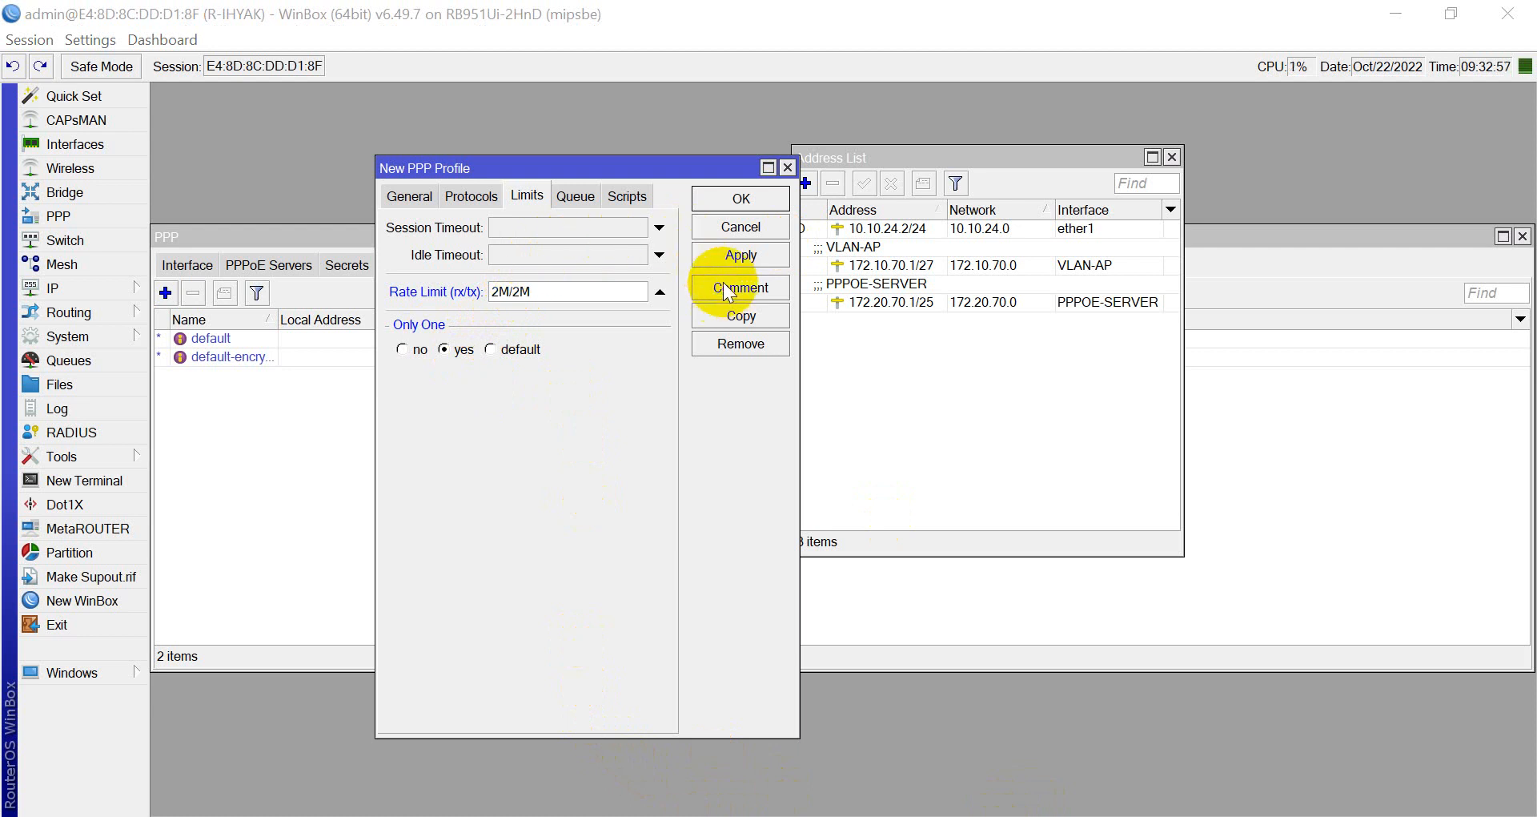
click(731, 258)
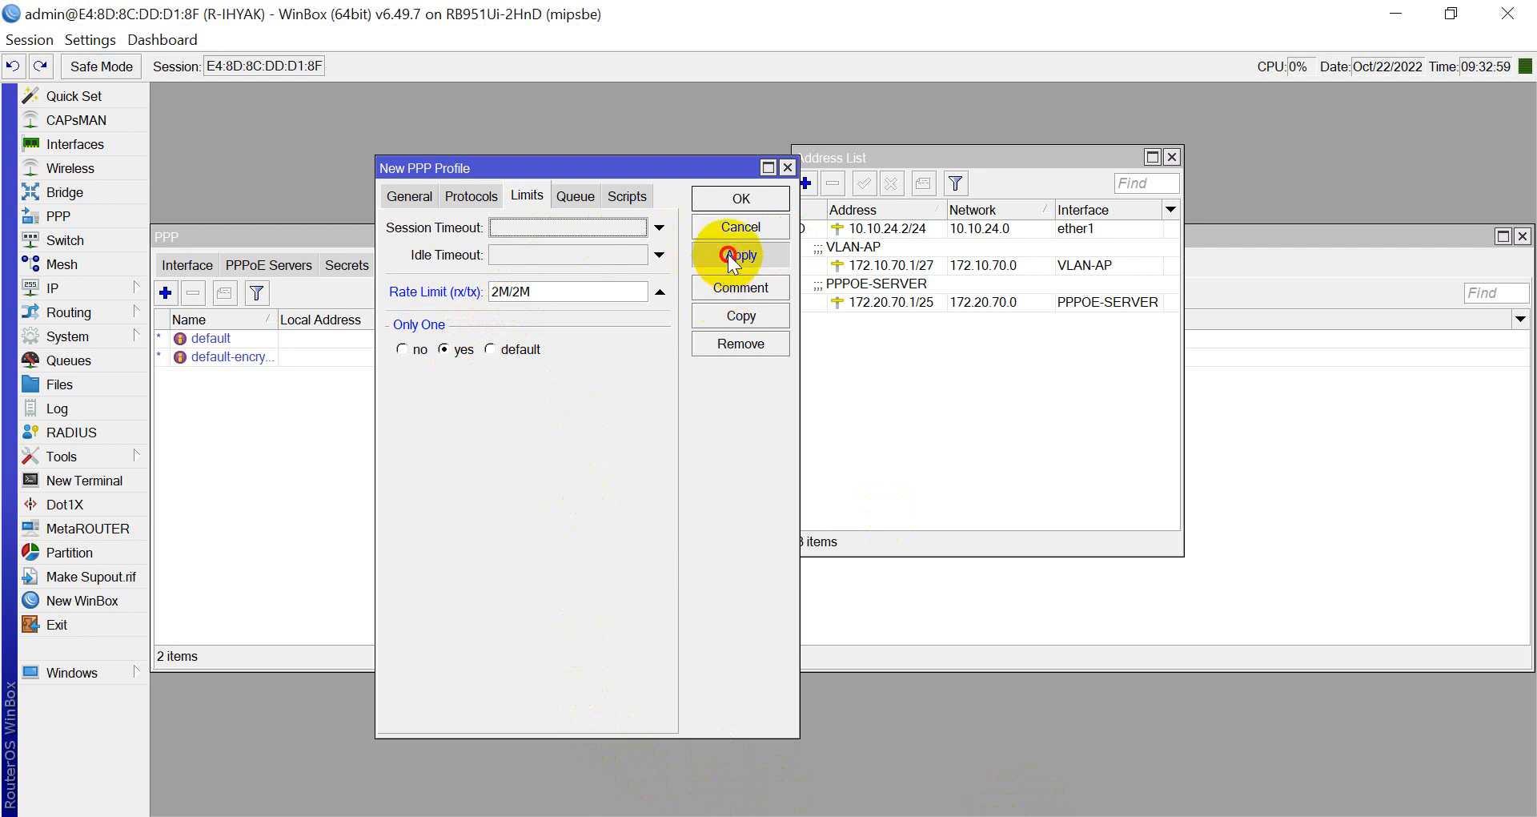
click(731, 258)
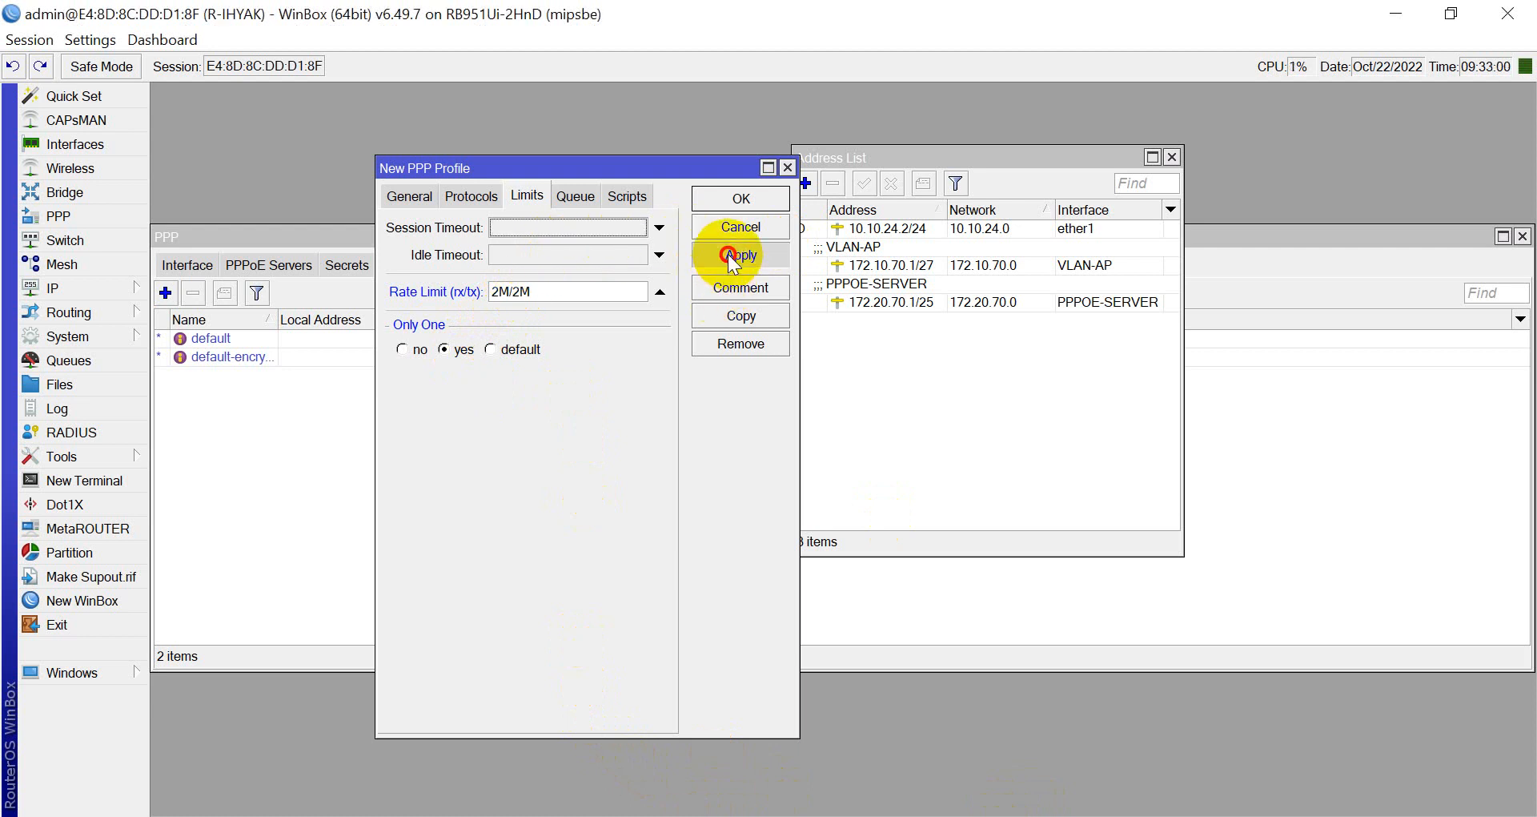
click(741, 206)
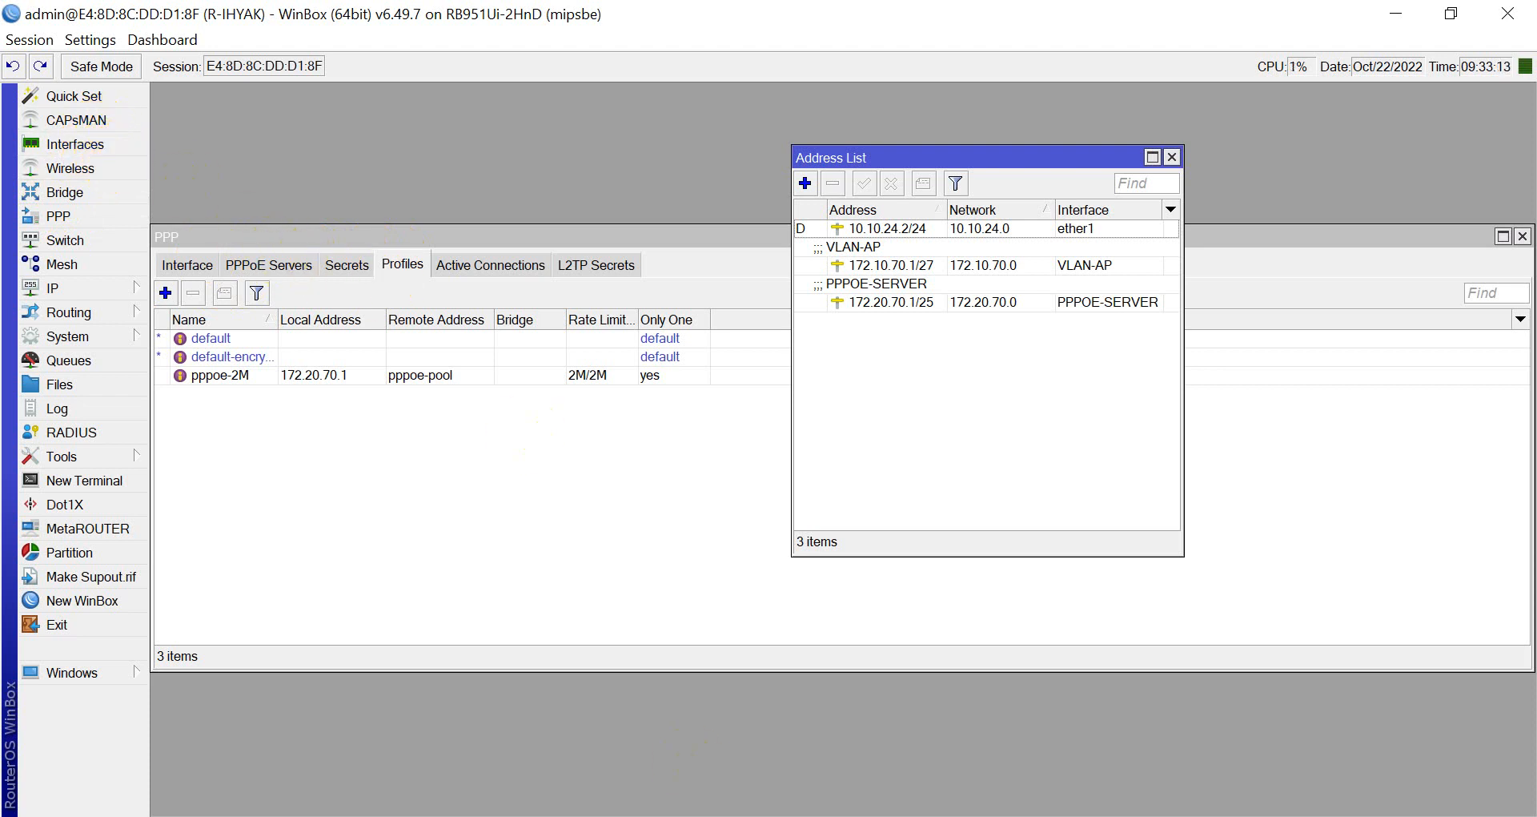
Complete note 5 as 'Setting Profiles PPPOE' in Notepad++.
key(alt+Tab)
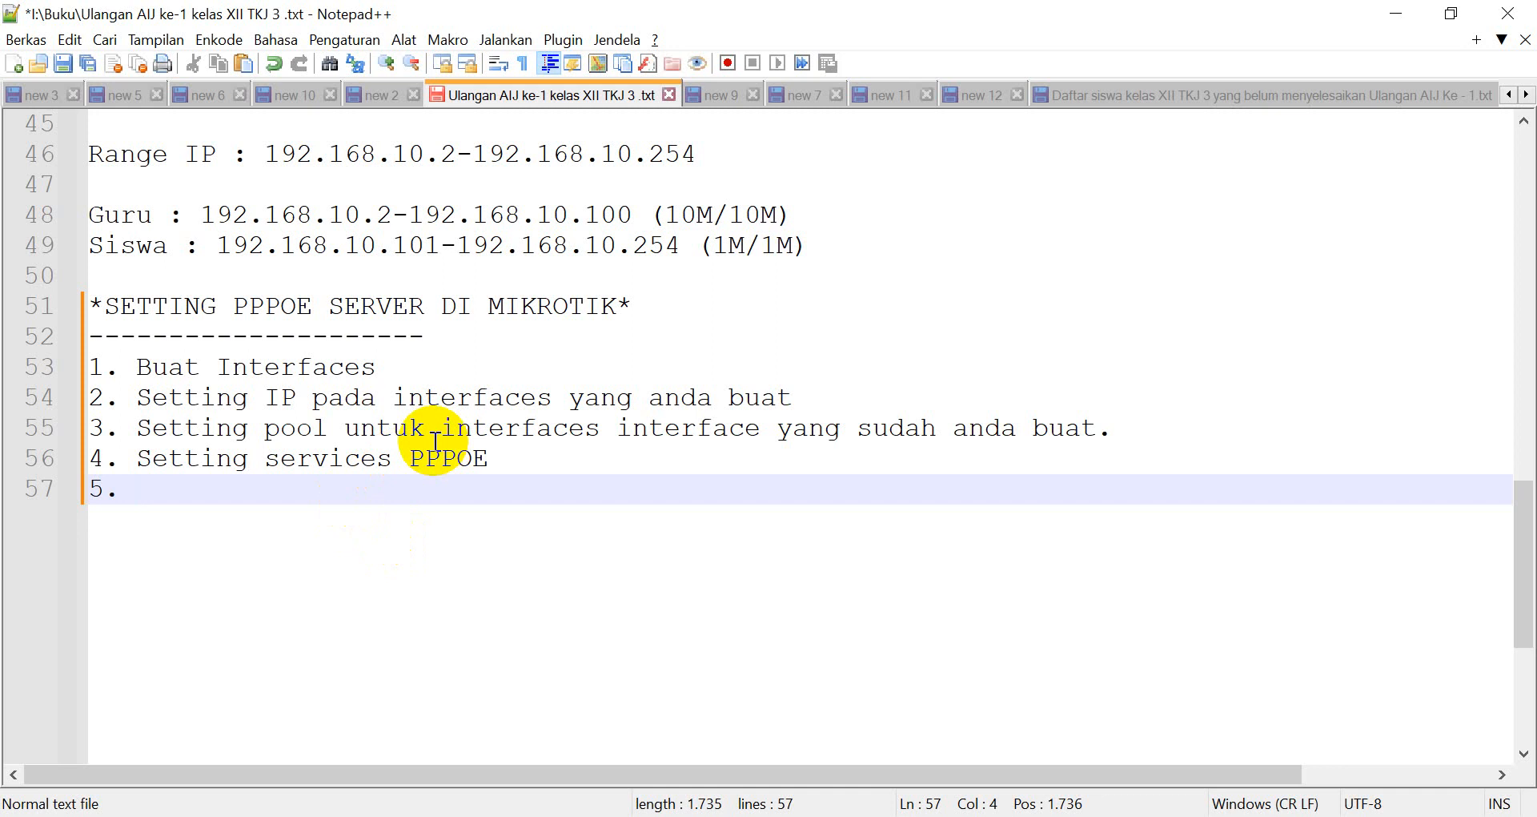
text(s)
key(BackSpace)
text(Sett)
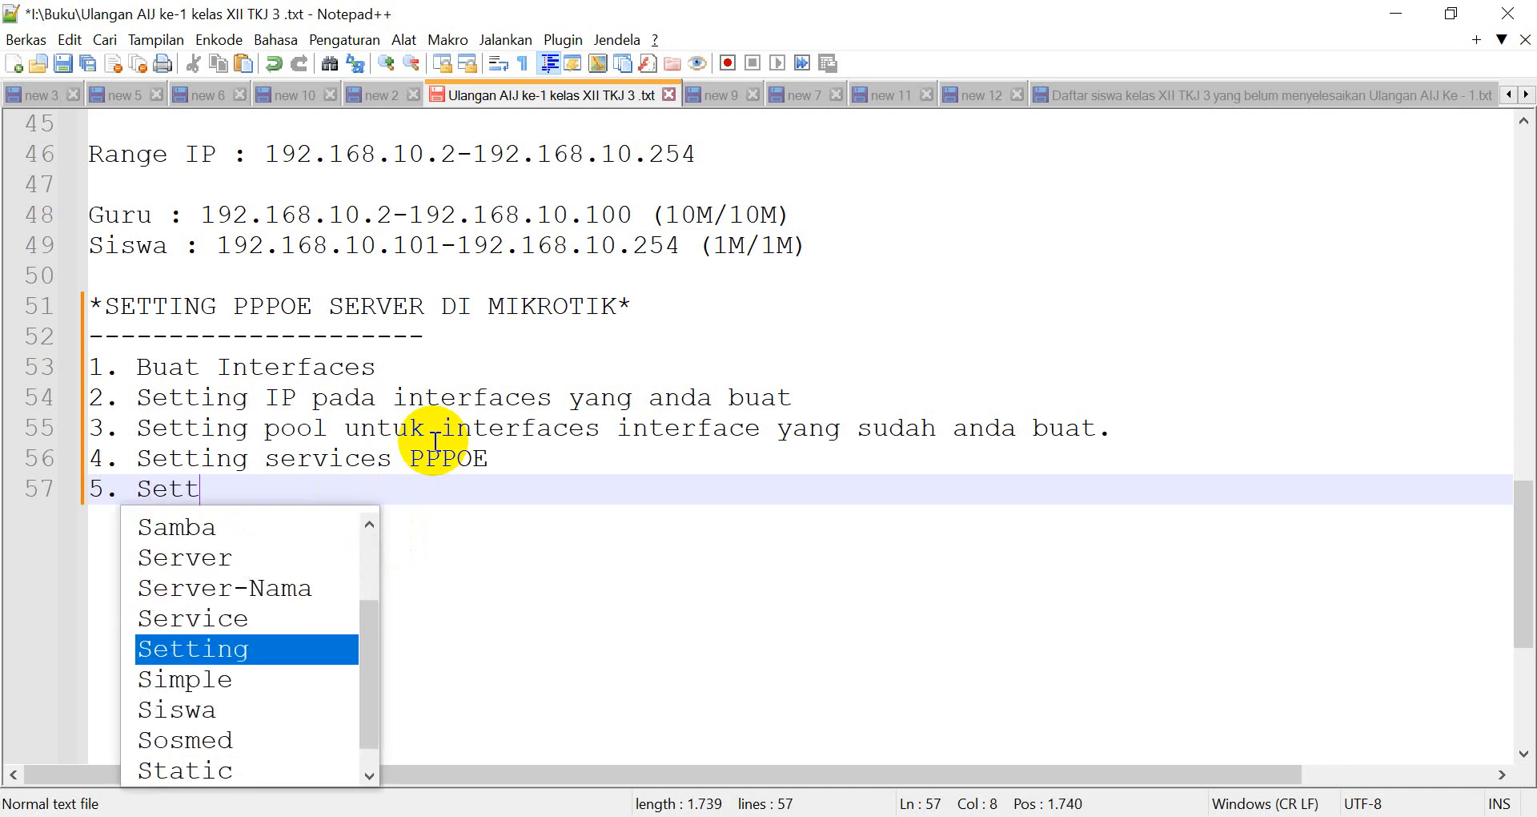
text(ing Pr)
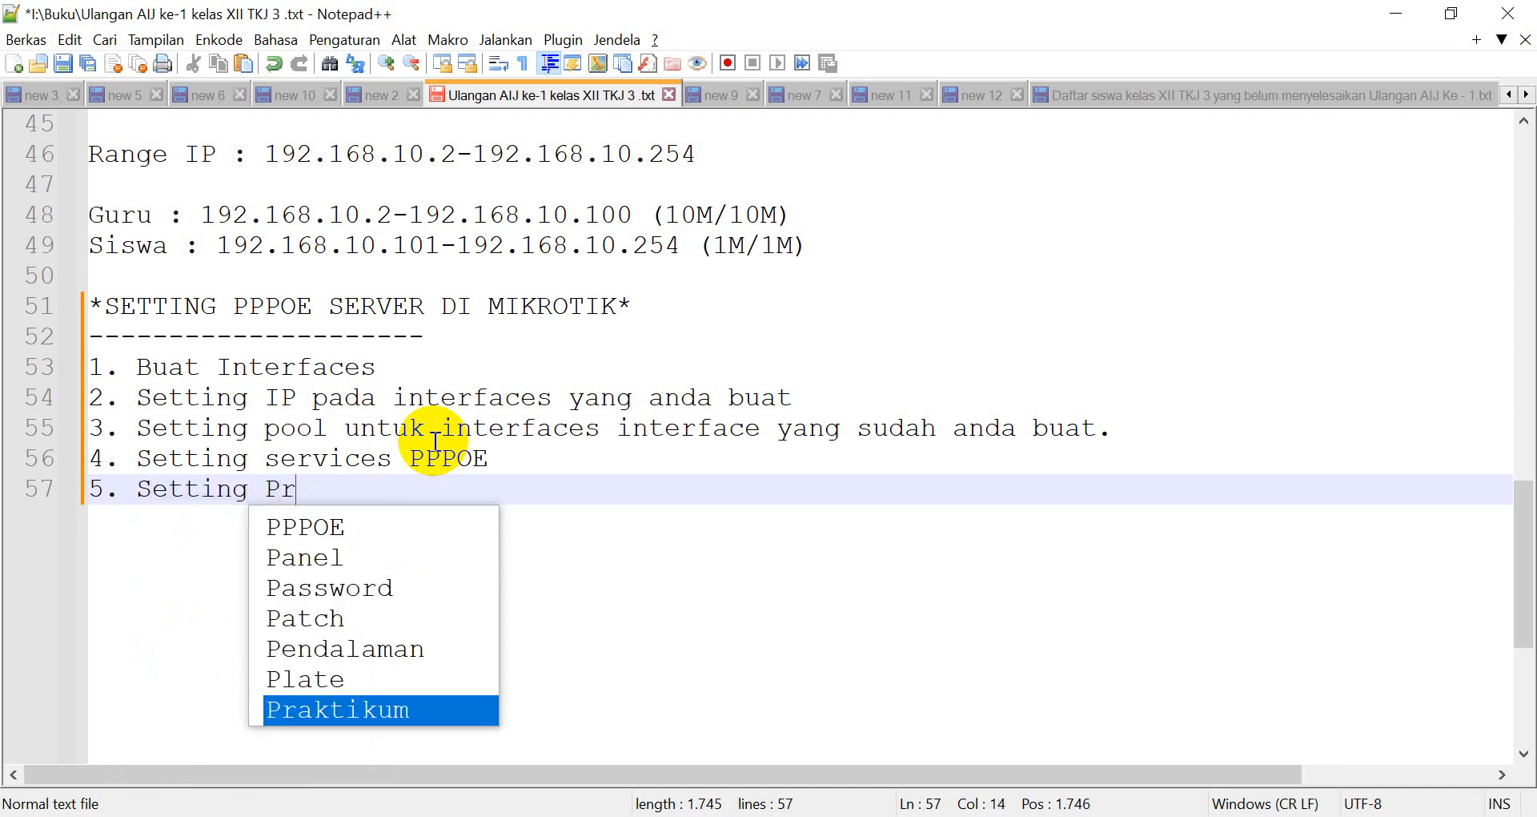
text(ofiles)
key(alt+Tab)
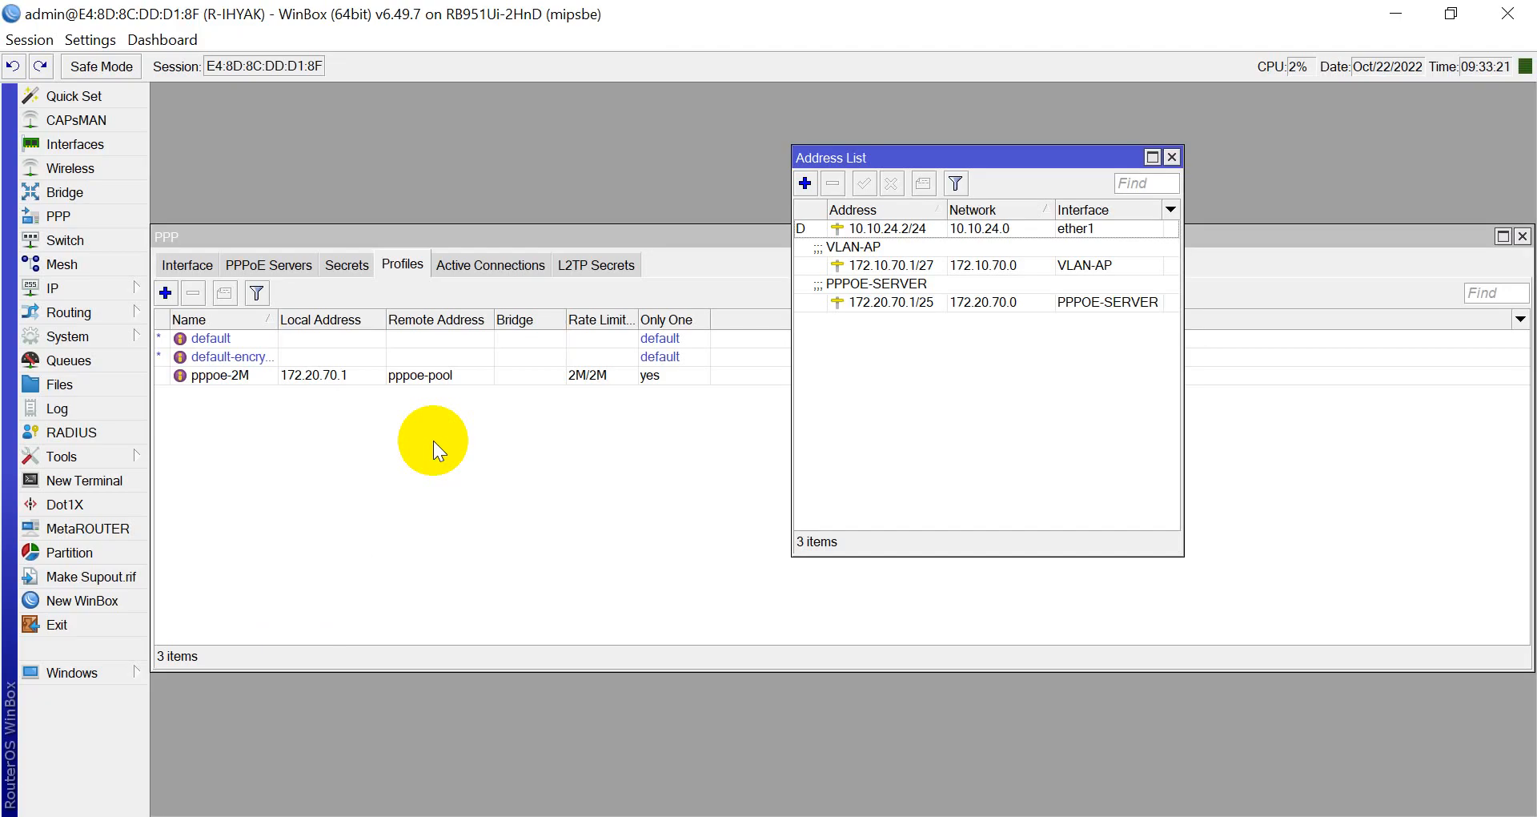
key(alt+Tab)
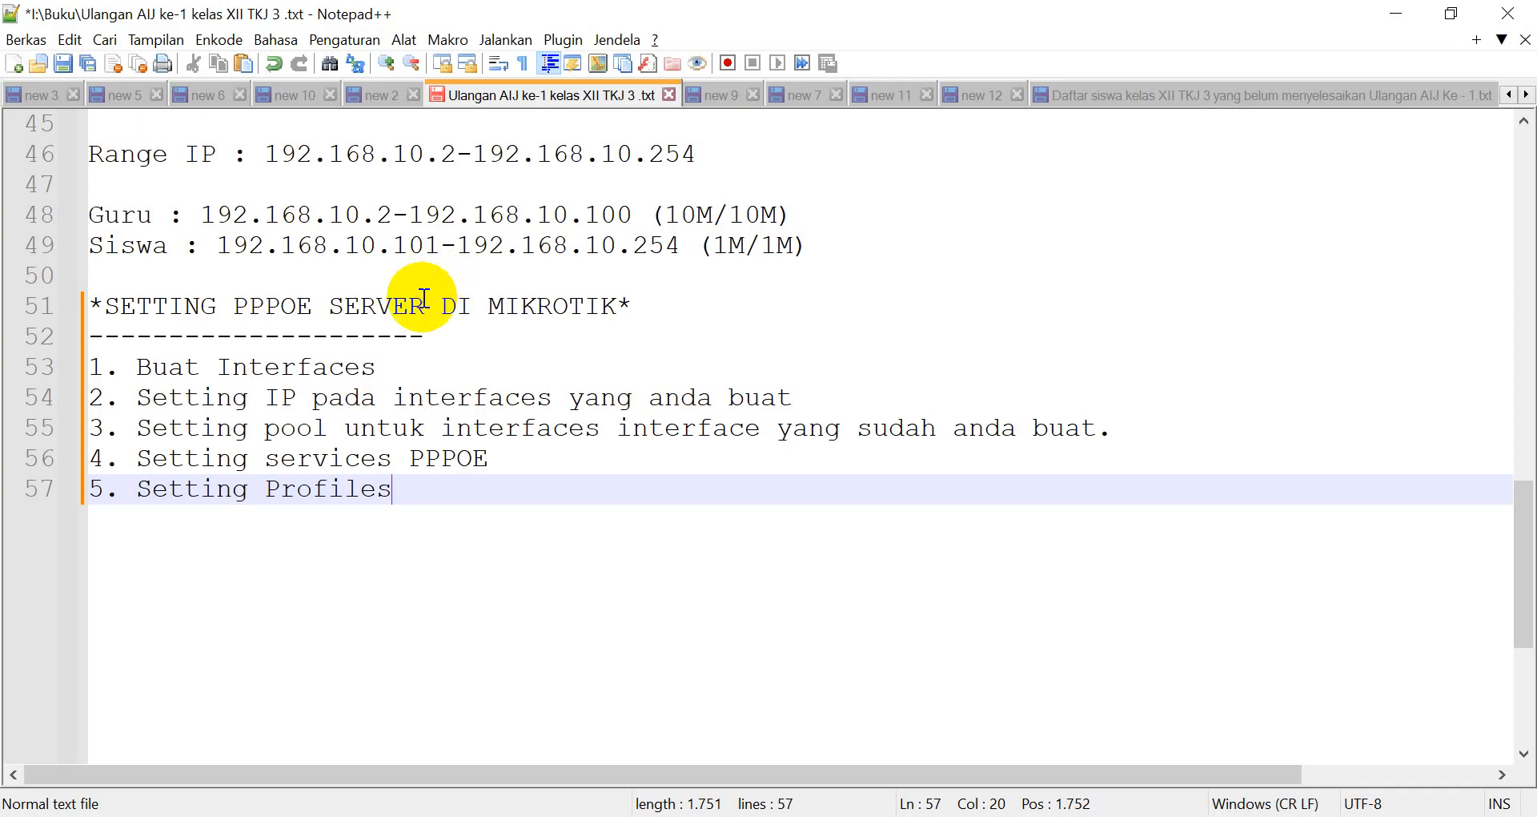
text(PPPOE)
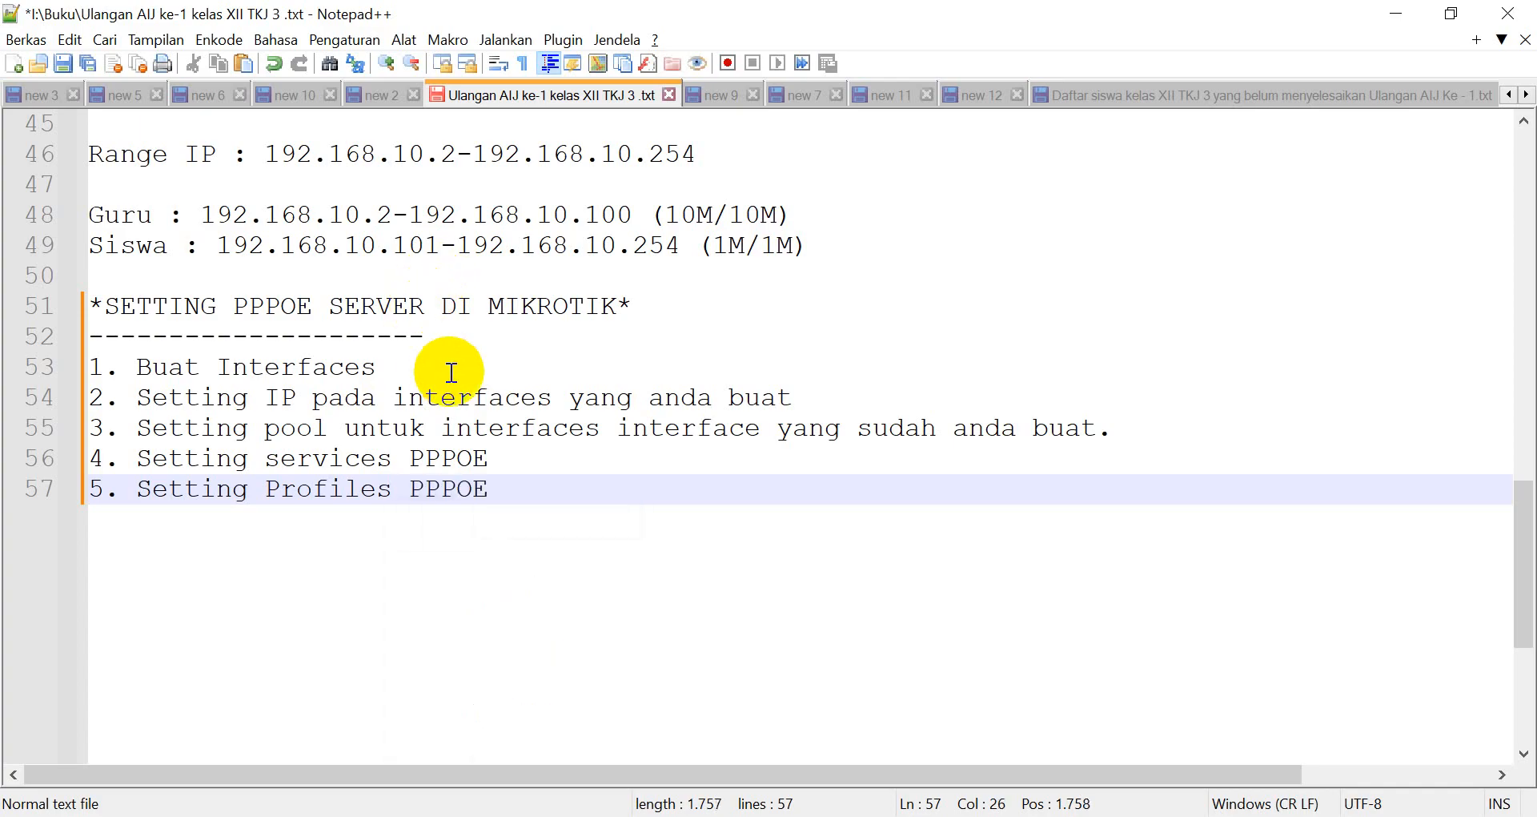
key(Return)
Add note line '6. Setting Secret' to the setup notes.
text(6. )
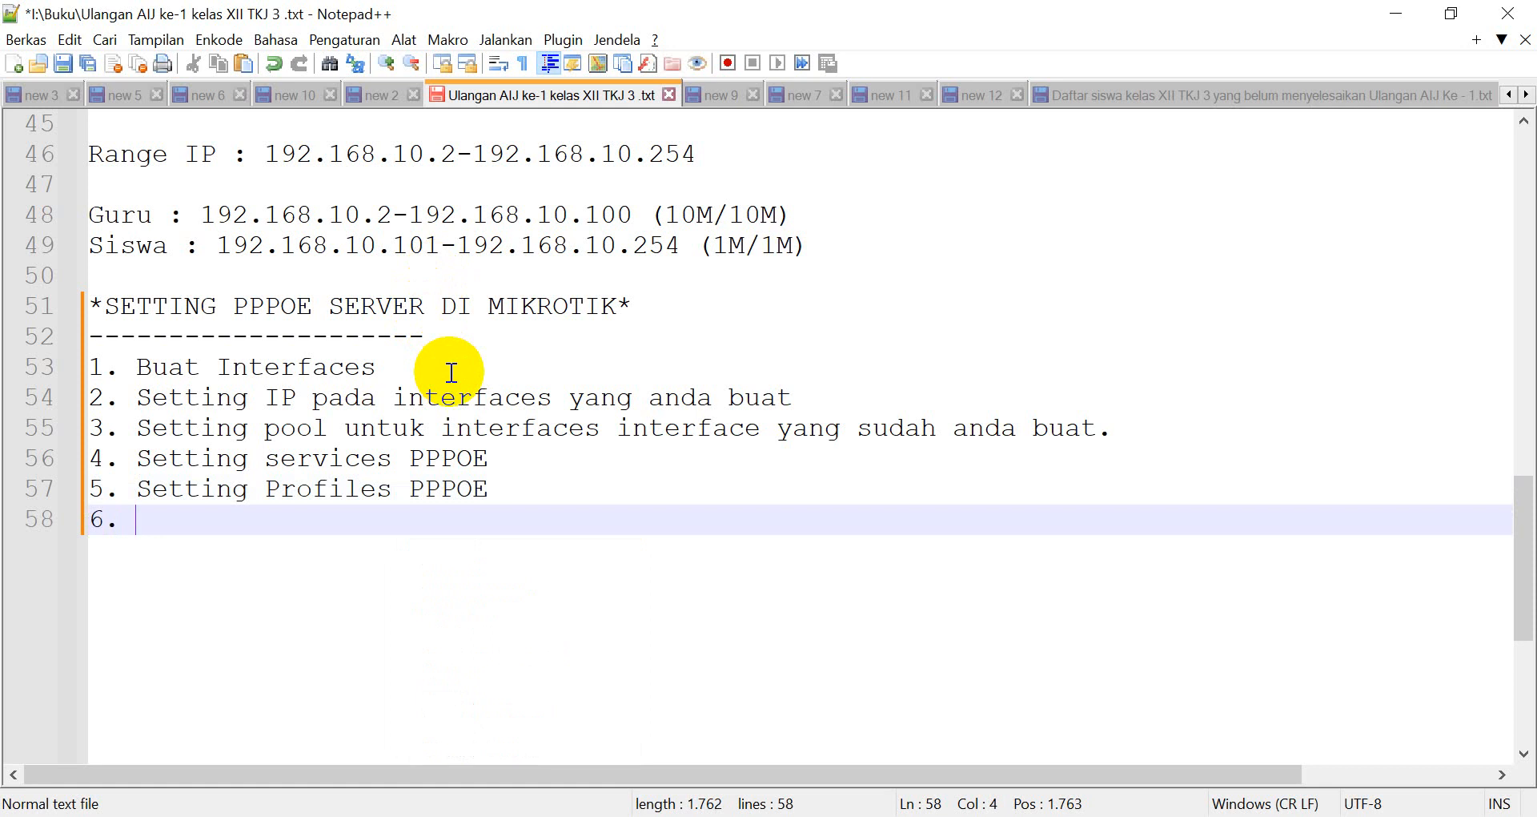
text(Sett)
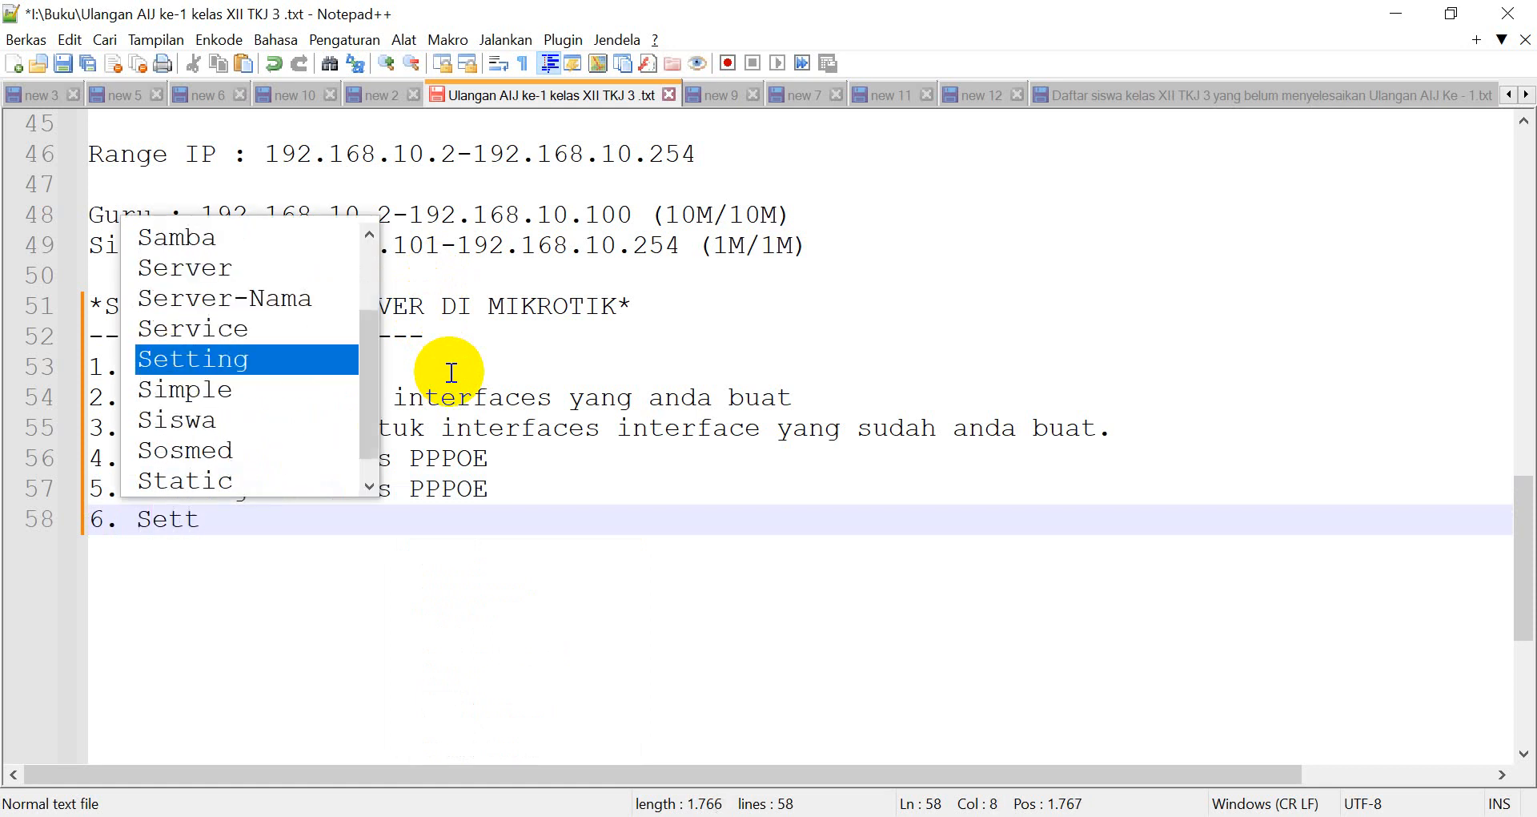
key(BackSpace)
key(BackSpace)
text(tting )
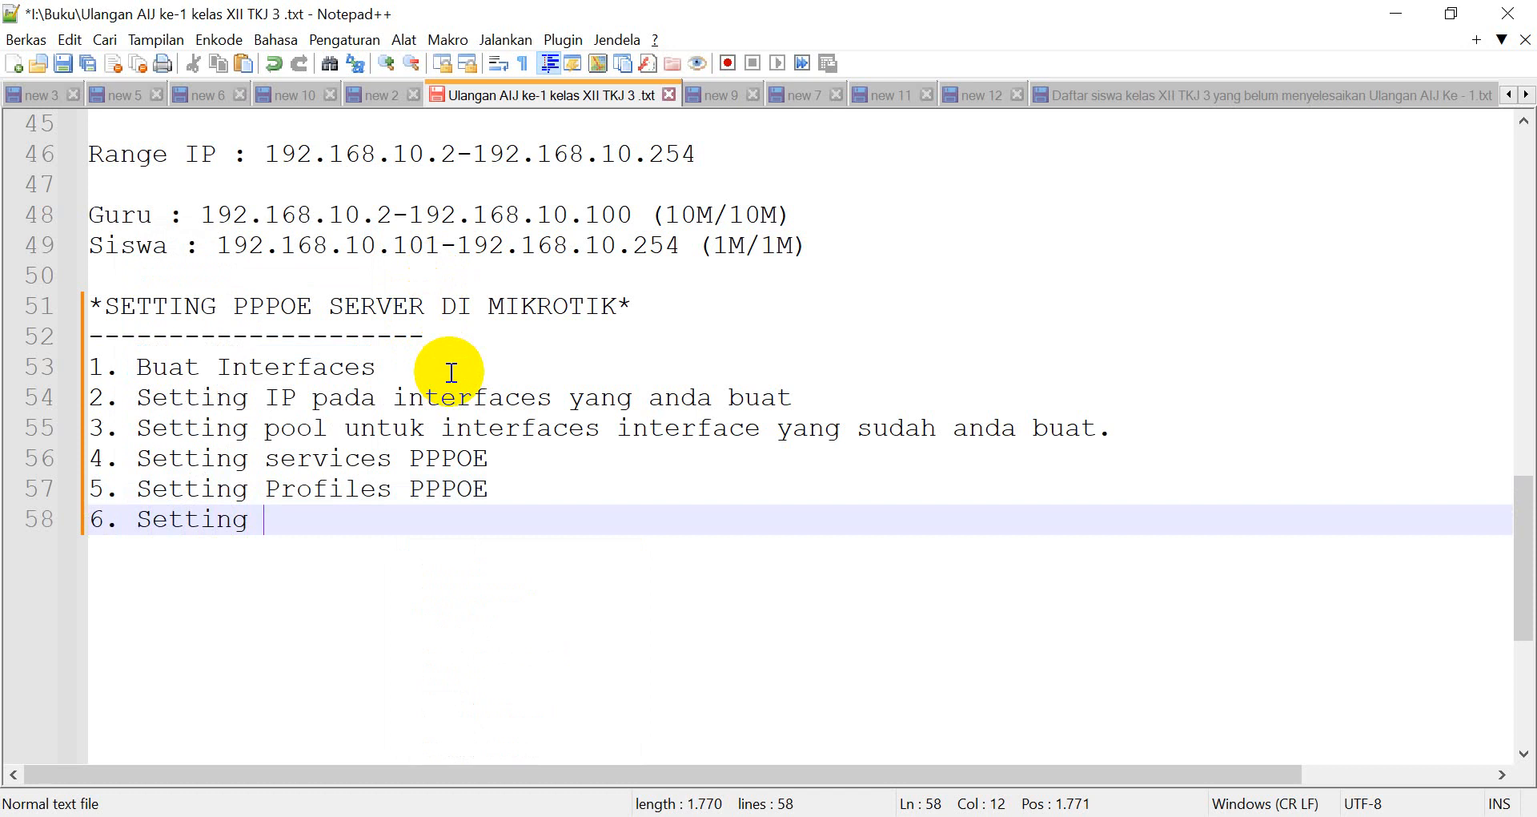
text(Secret)
key(alt+Tab)
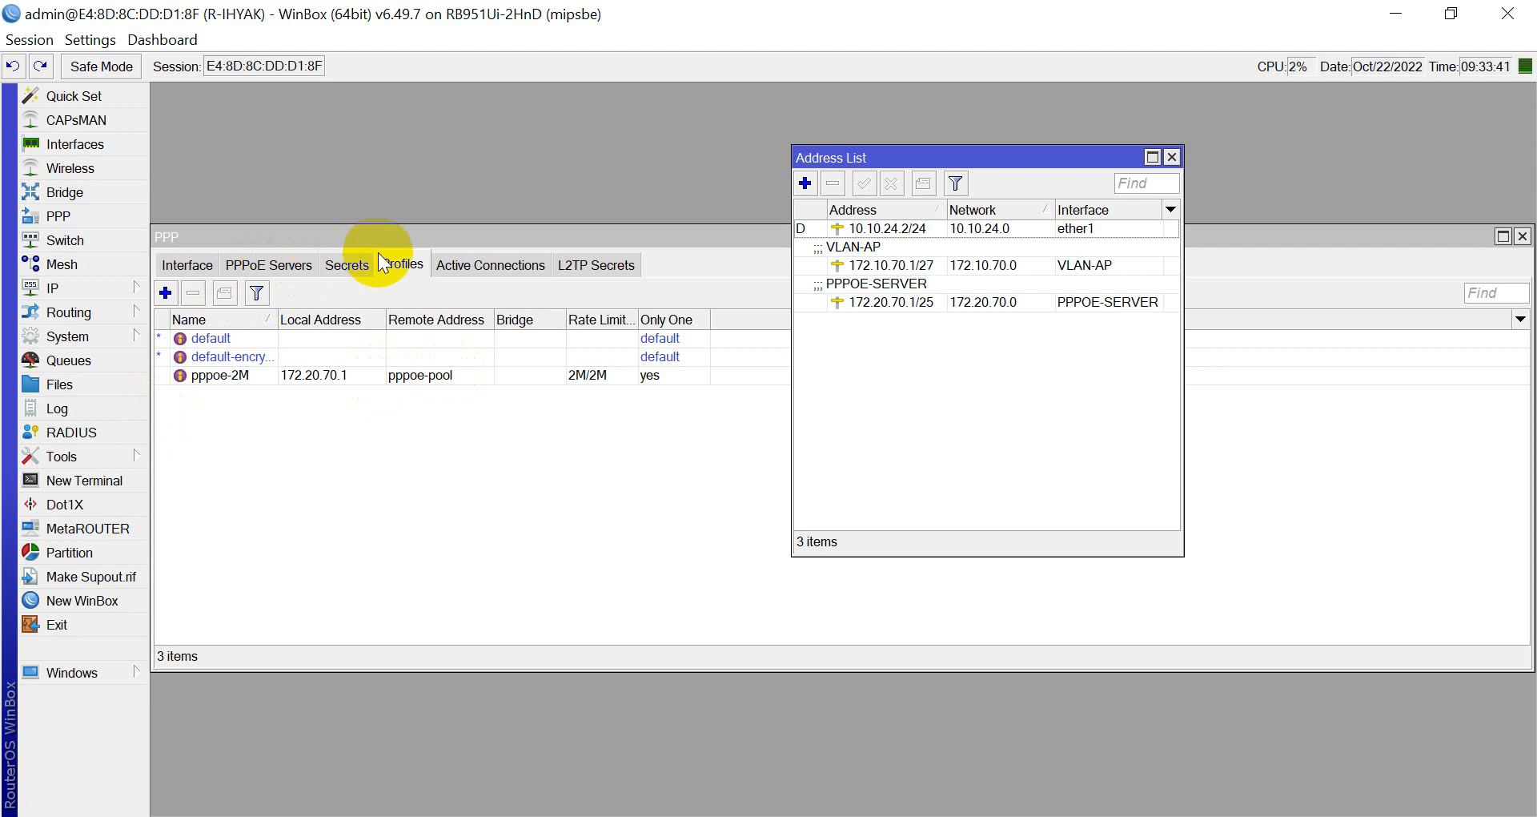
Show the empty PPP Secrets list, finish note 6 as 'Setting Secrets (Buat akun)' and add '7.'.
click(574, 353)
click(348, 270)
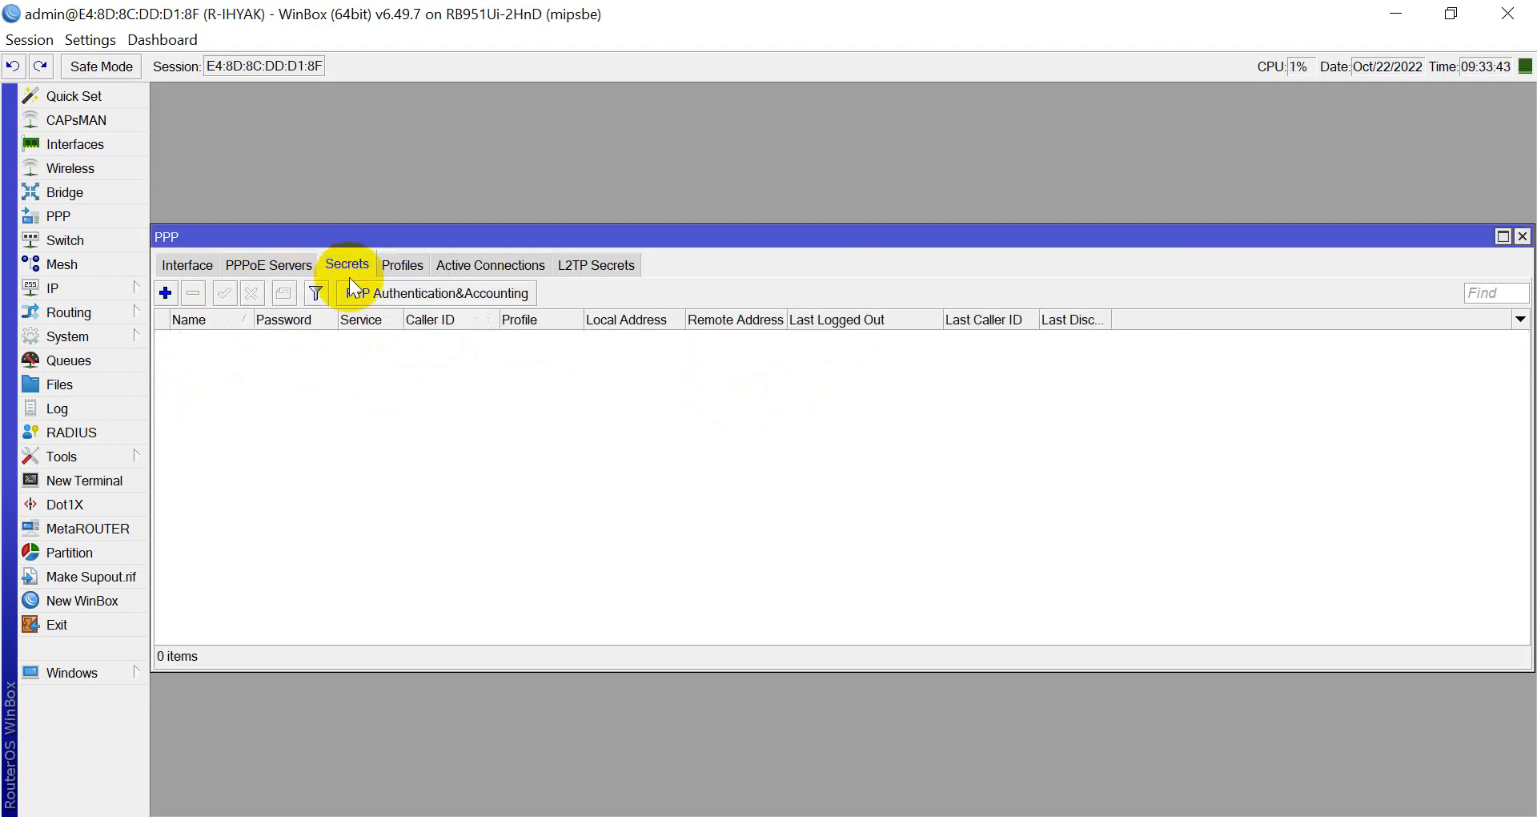
key(alt+Tab)
text(s ()
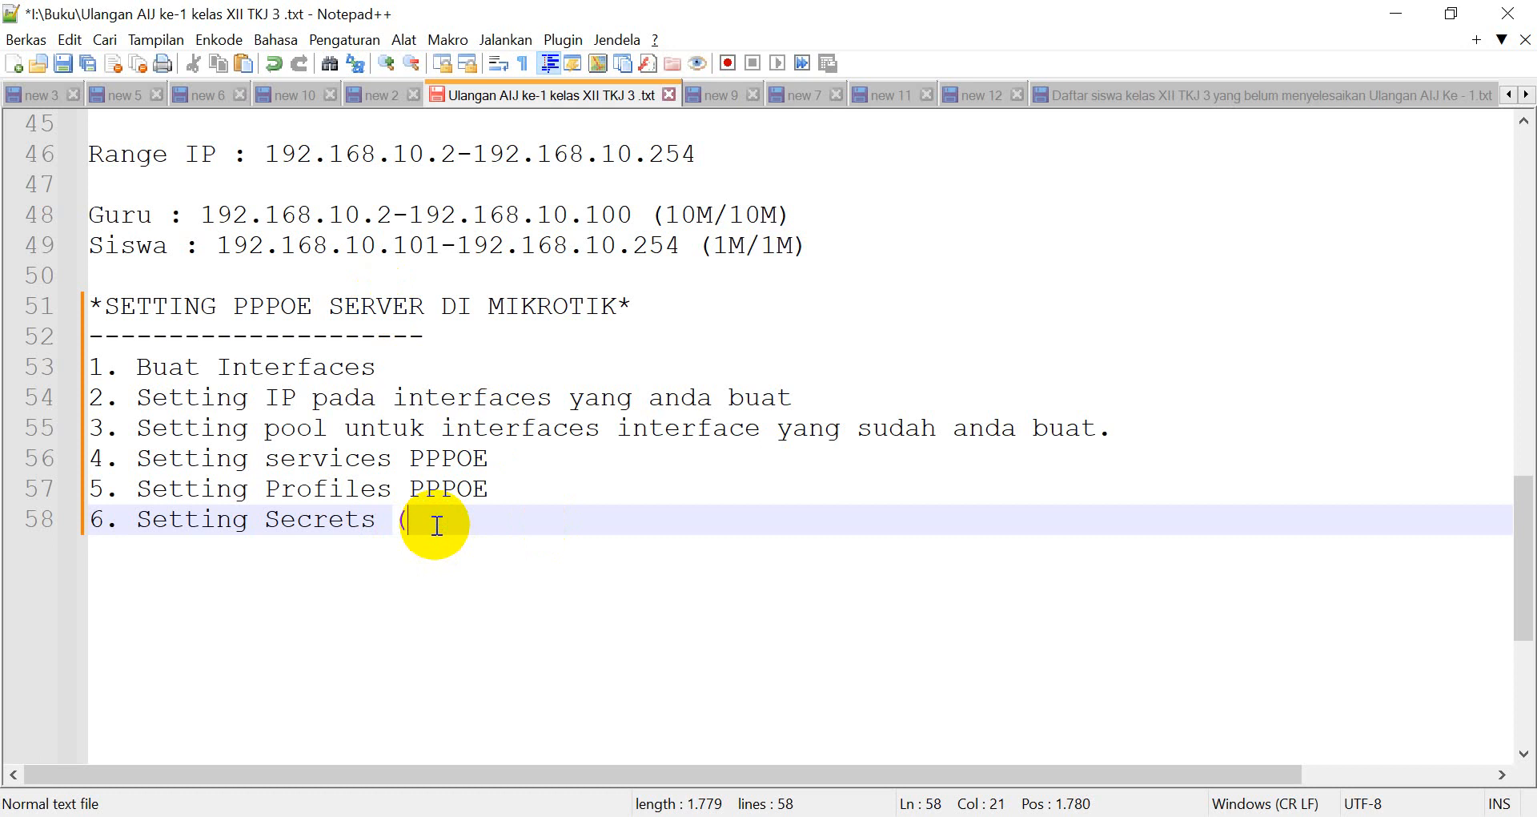
text(S)
key(BackSpace)
text(t akun))
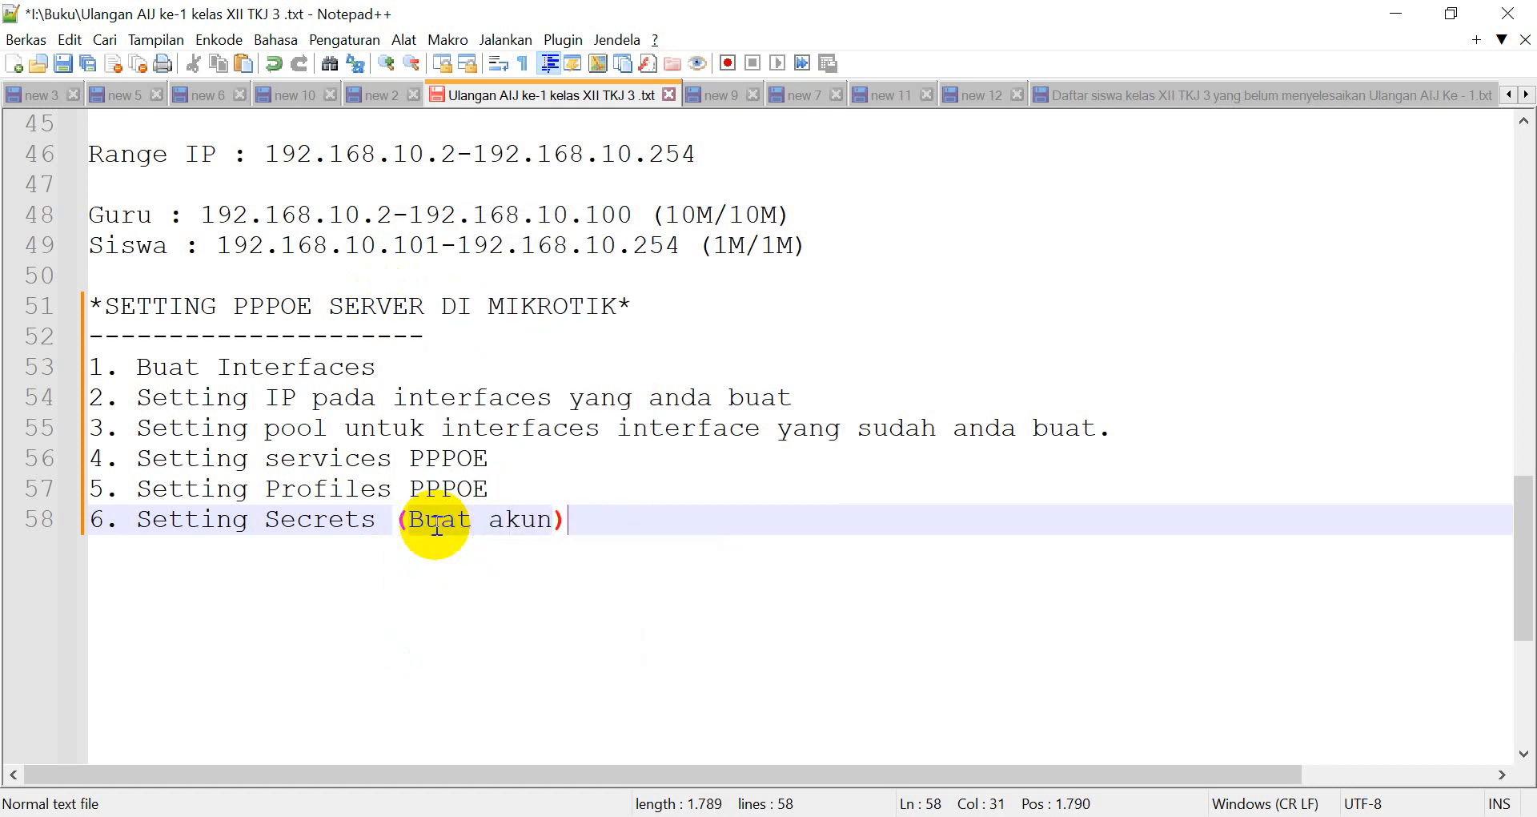
key(Return)
text(7.)
key(alt+Tab)
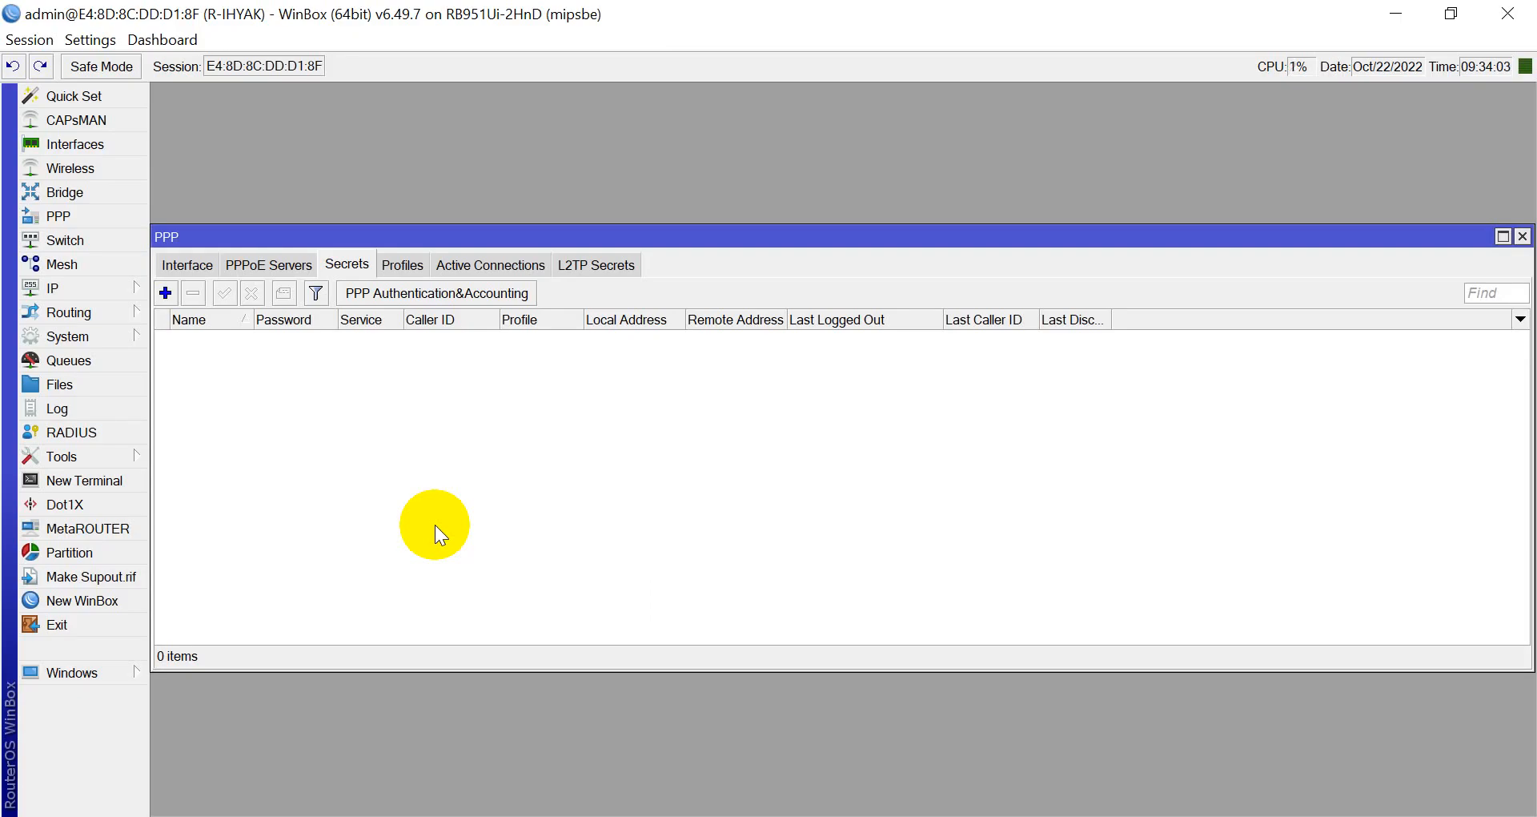
Add a new PPP secret with name ihyak and enter its account password.
click(164, 291)
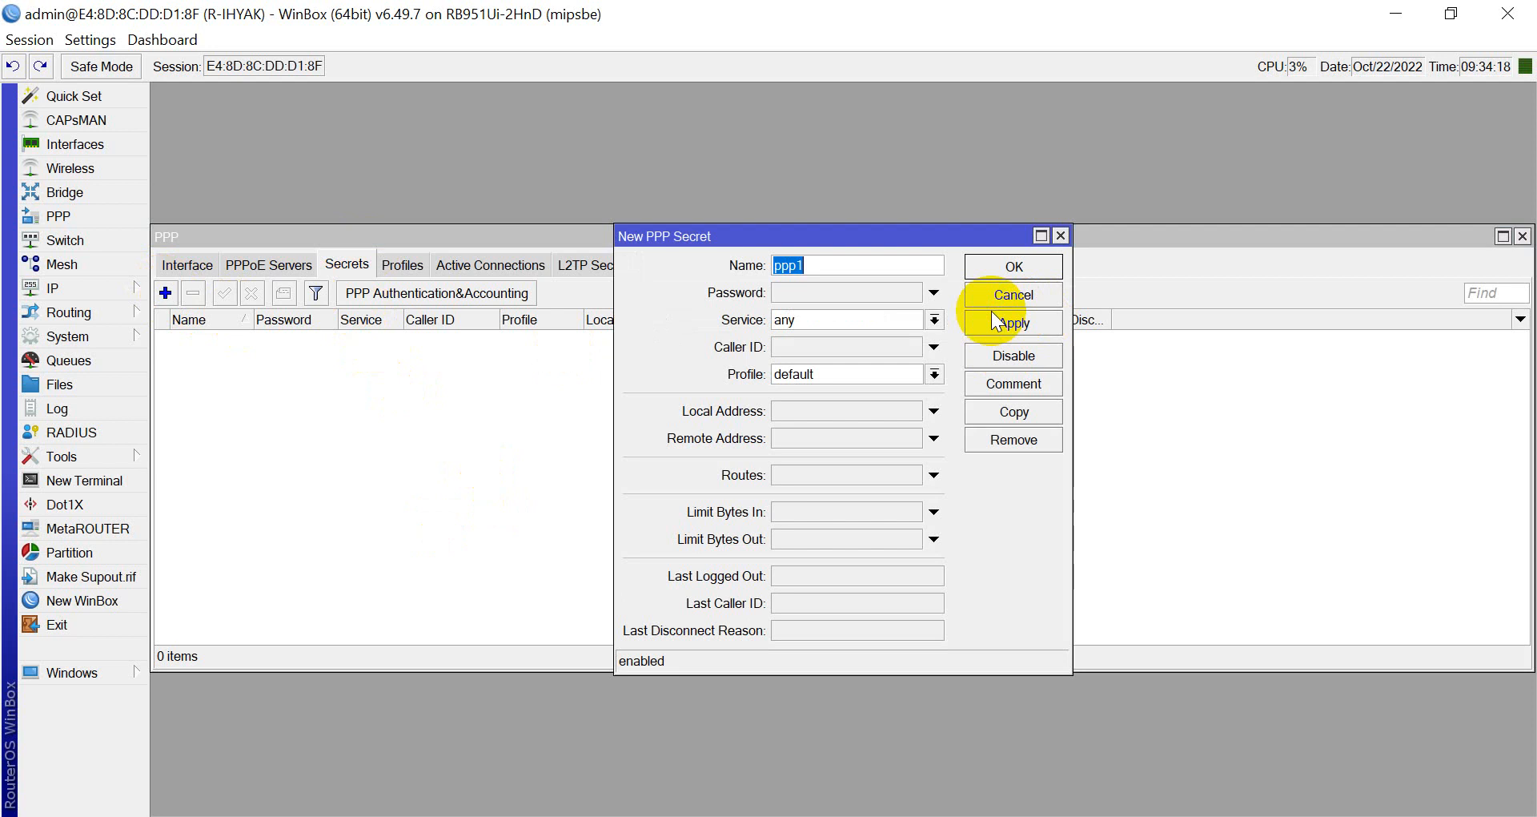
text(ihyakj)
key(BackSpace)
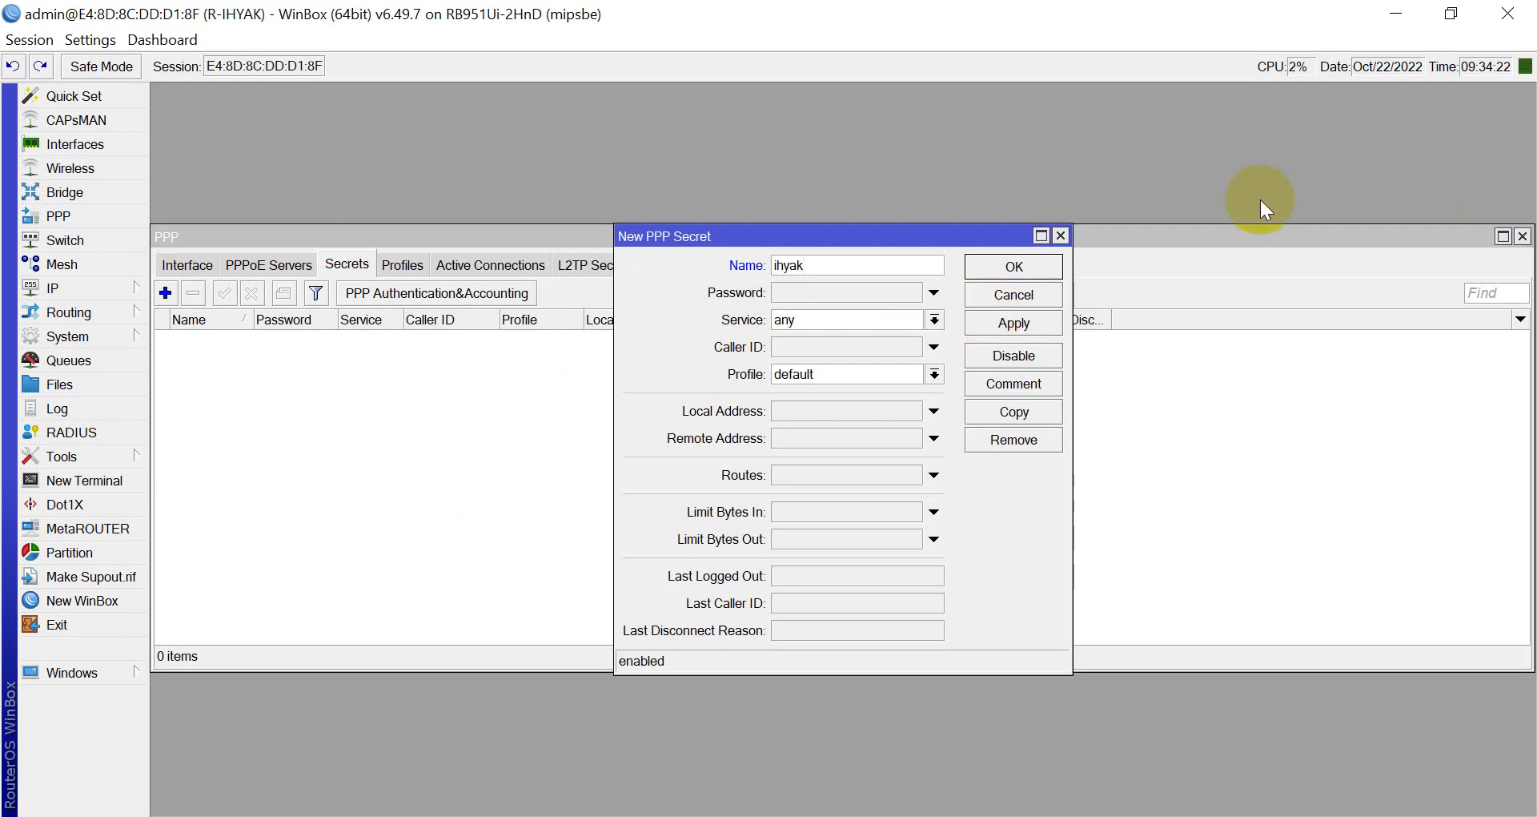
click(844, 285)
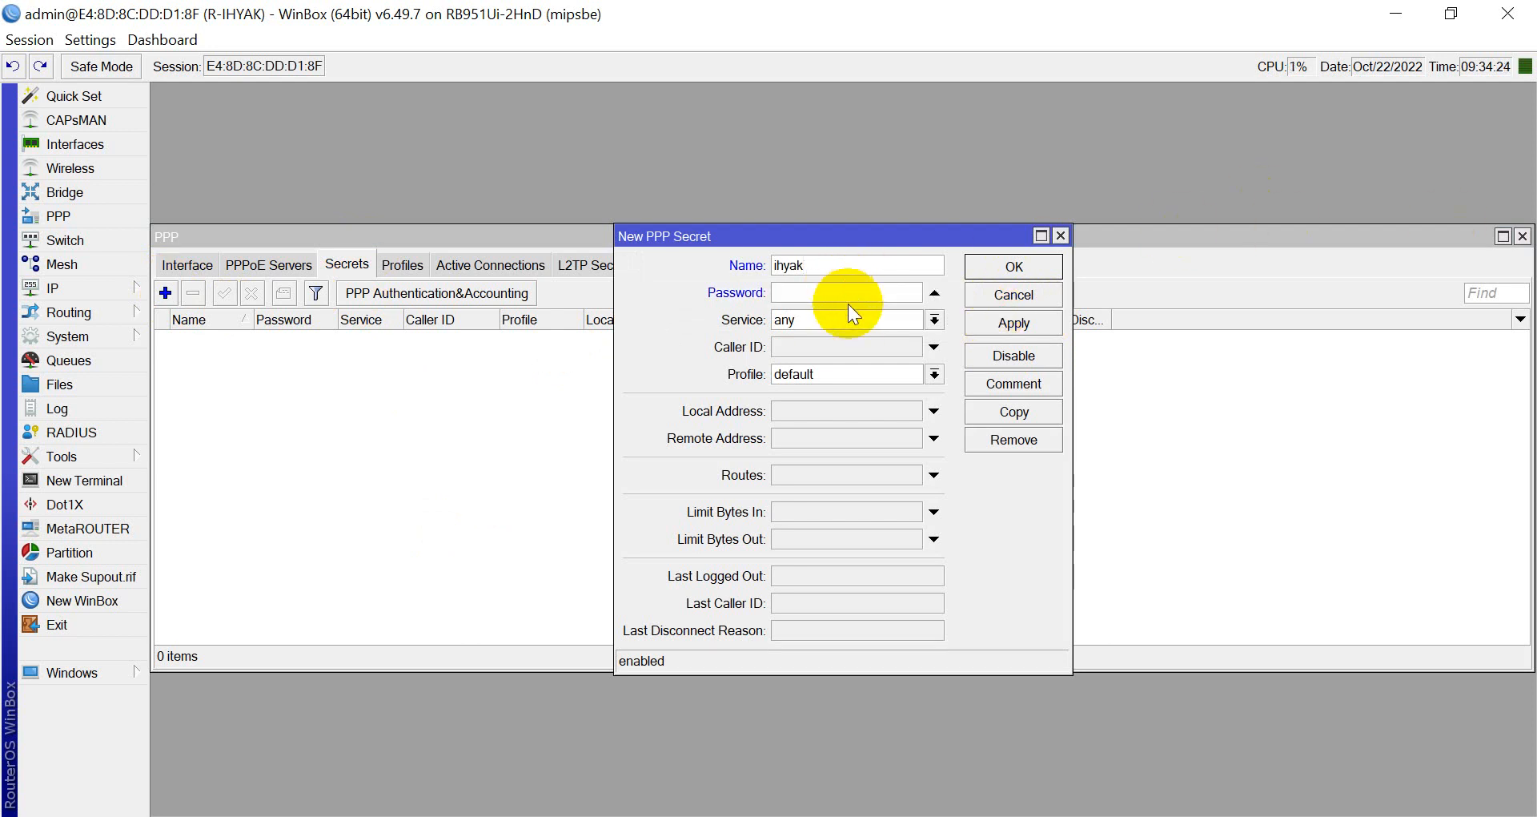
text(12345)
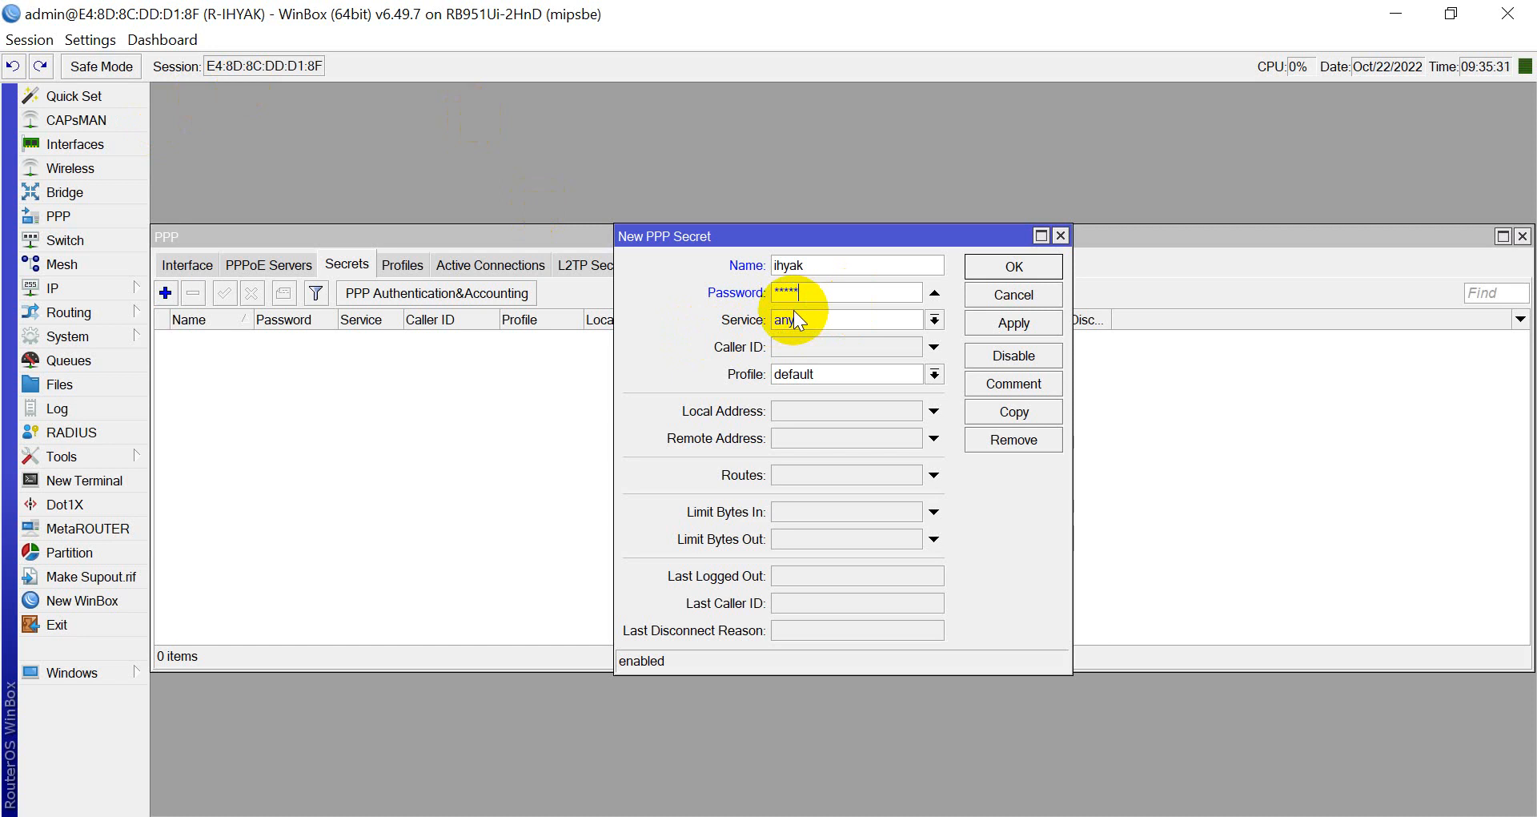
Briefly unhide the password to check it, then hide passwords again.
click(91, 34)
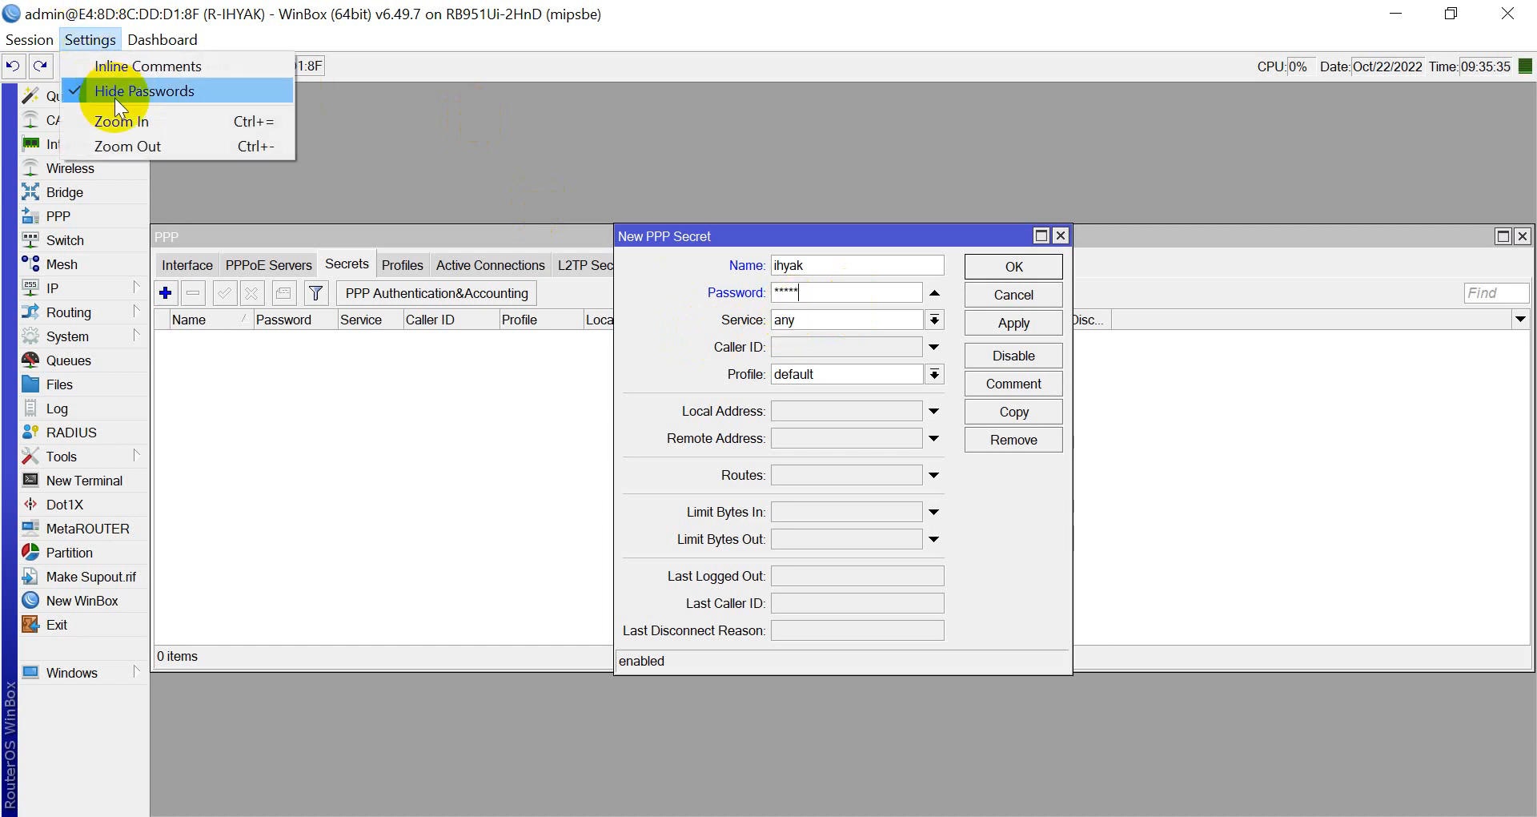
click(114, 96)
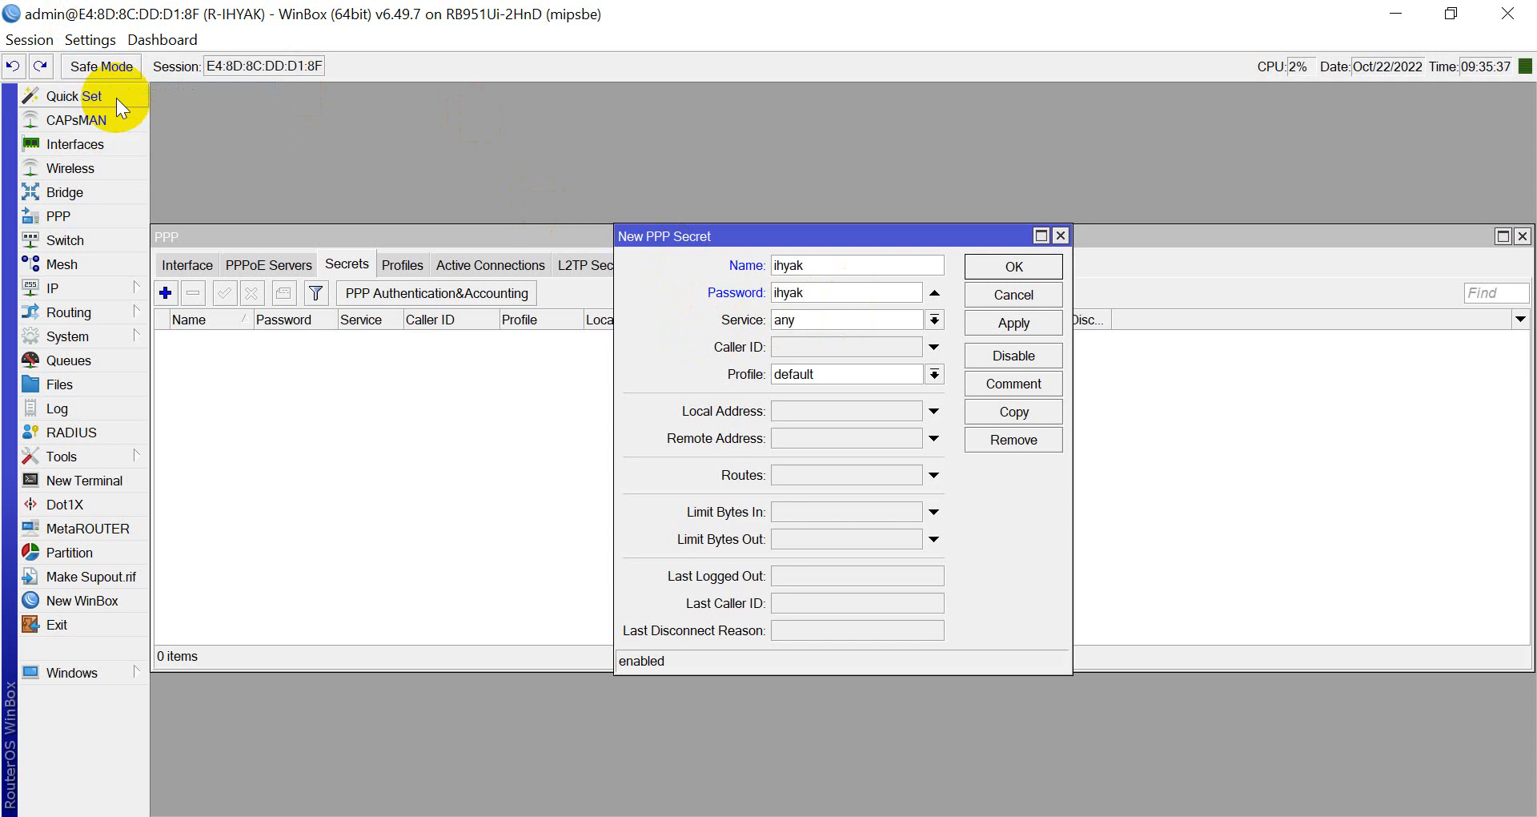
click(88, 40)
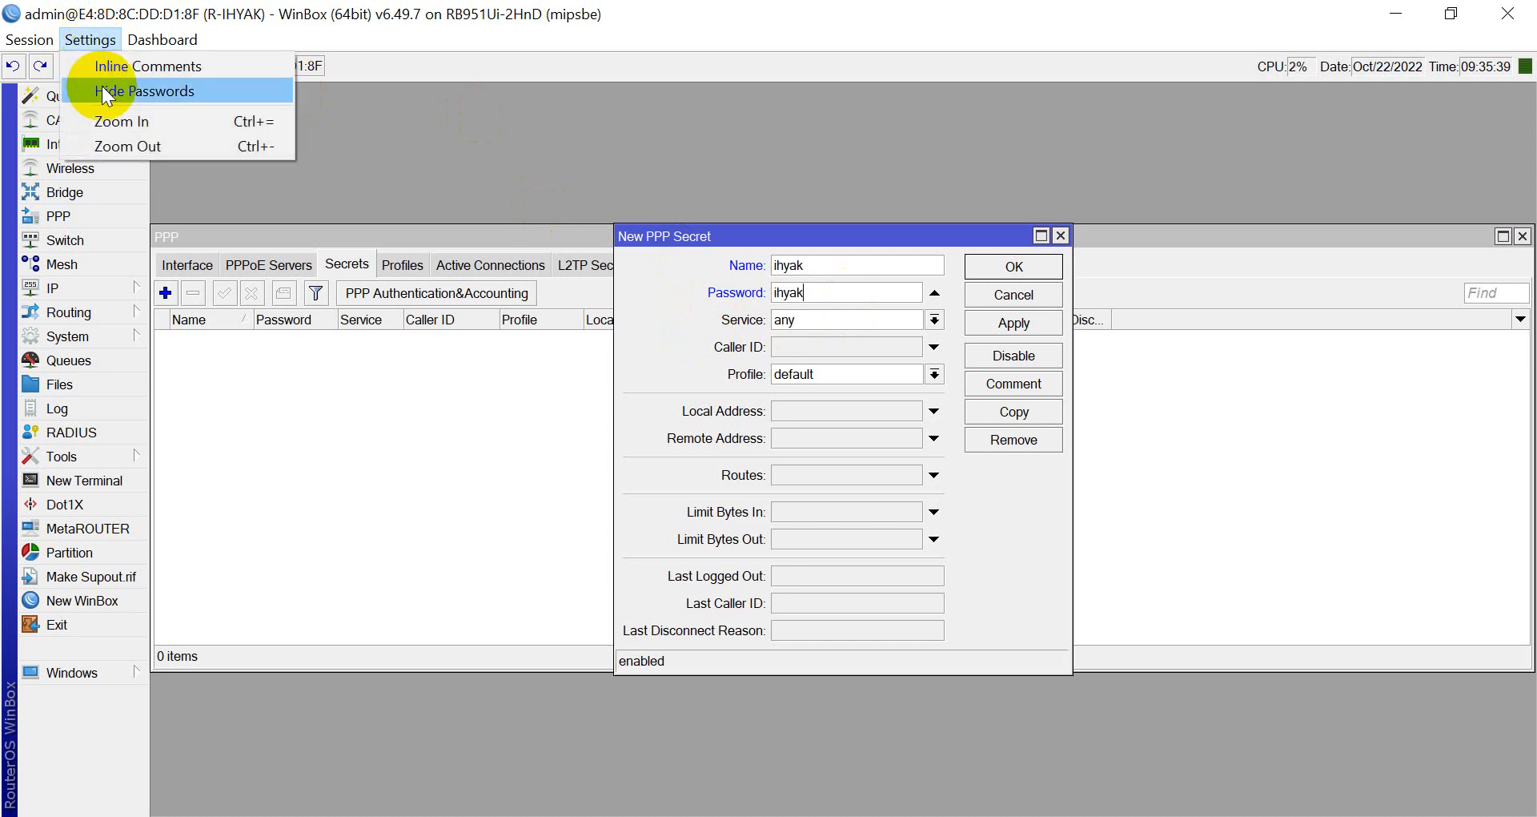
click(102, 88)
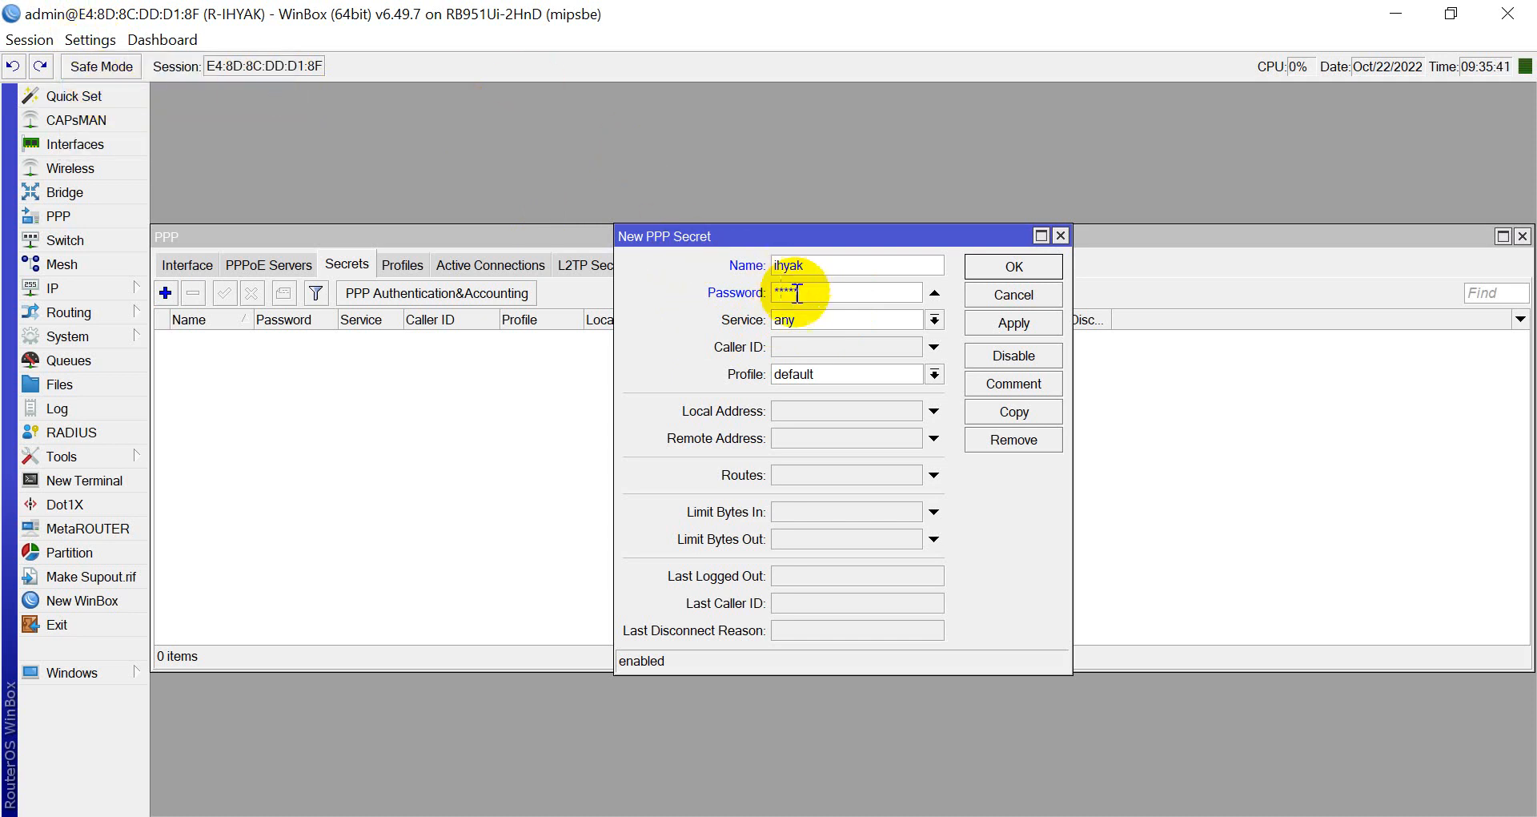
Set the secret's service to pppoe and profile to pppoe-2M, then apply and close.
click(815, 321)
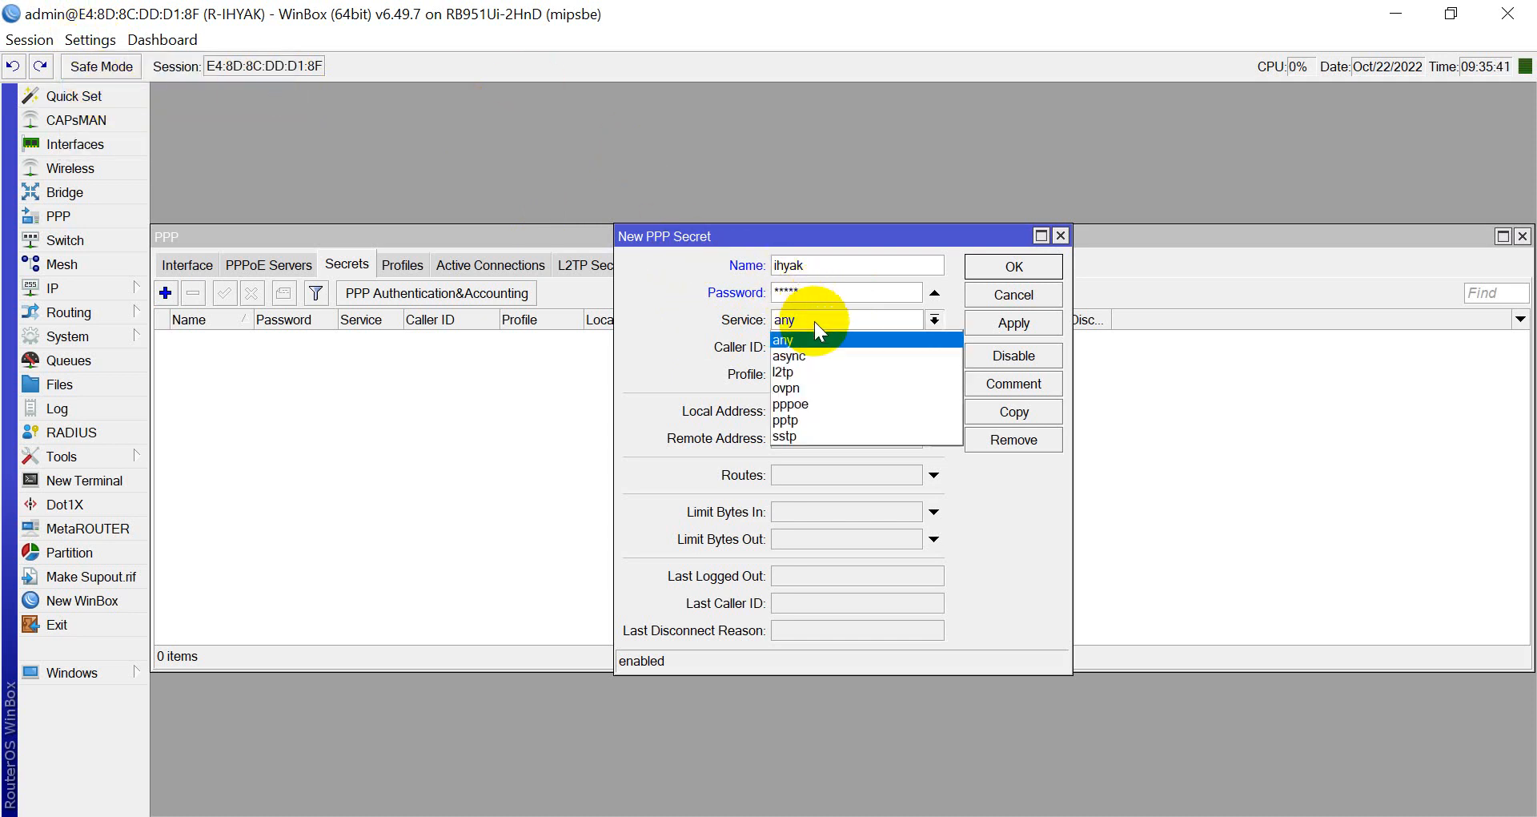
click(805, 404)
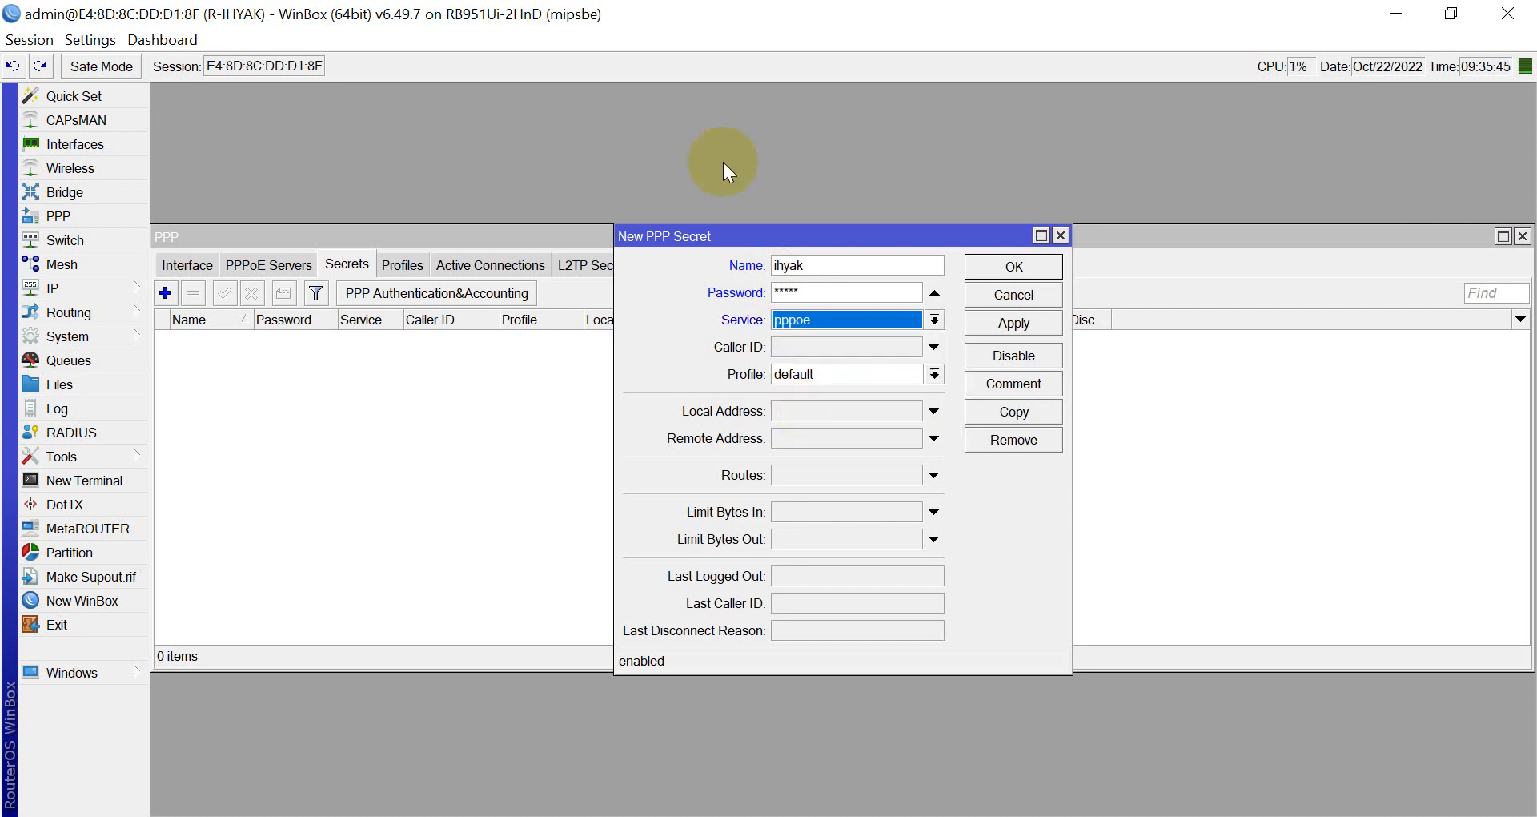
click(826, 376)
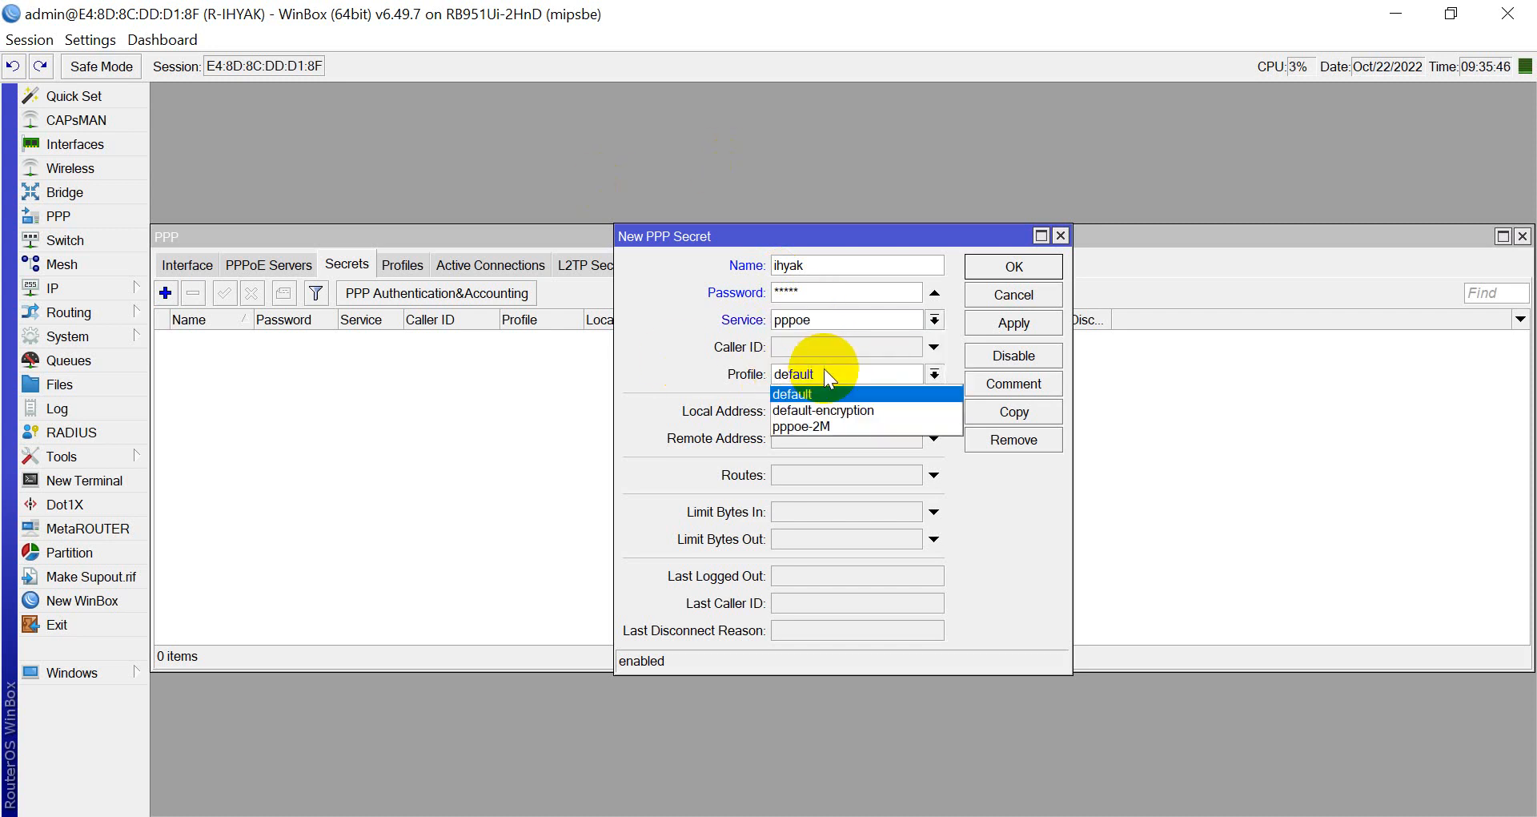
click(829, 425)
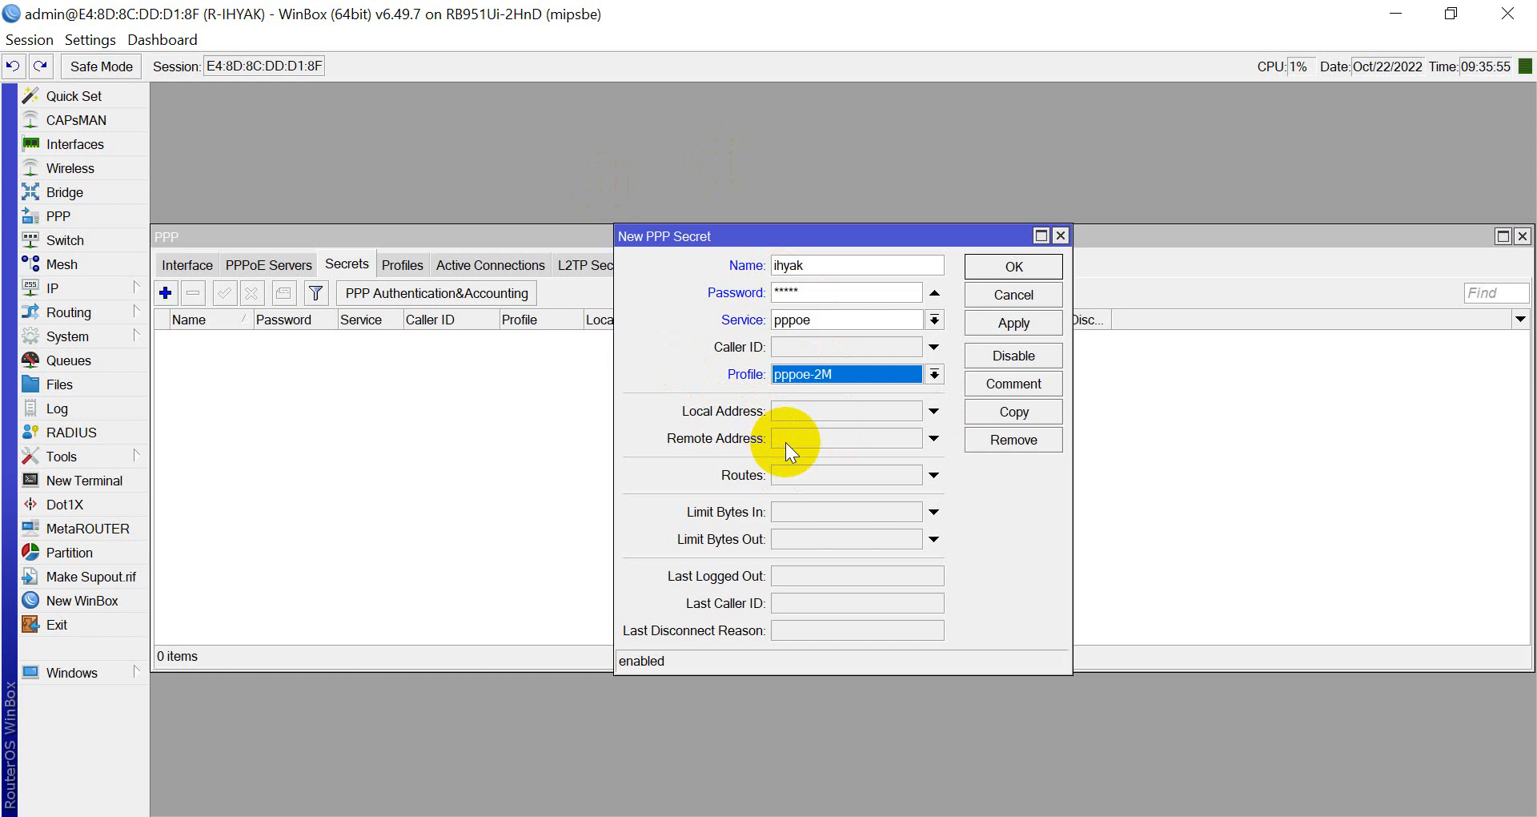
click(1016, 330)
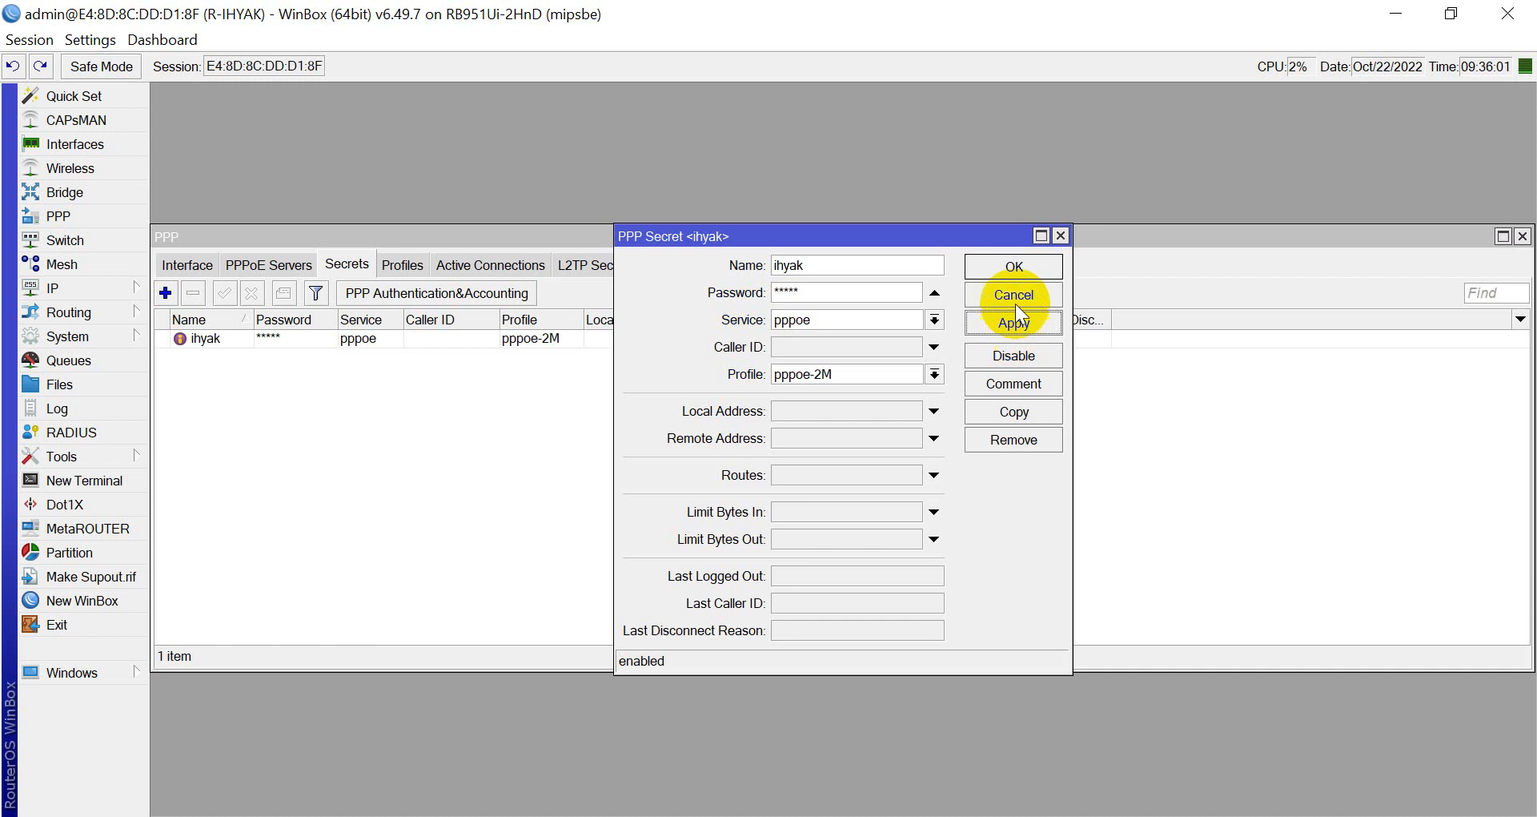
click(989, 268)
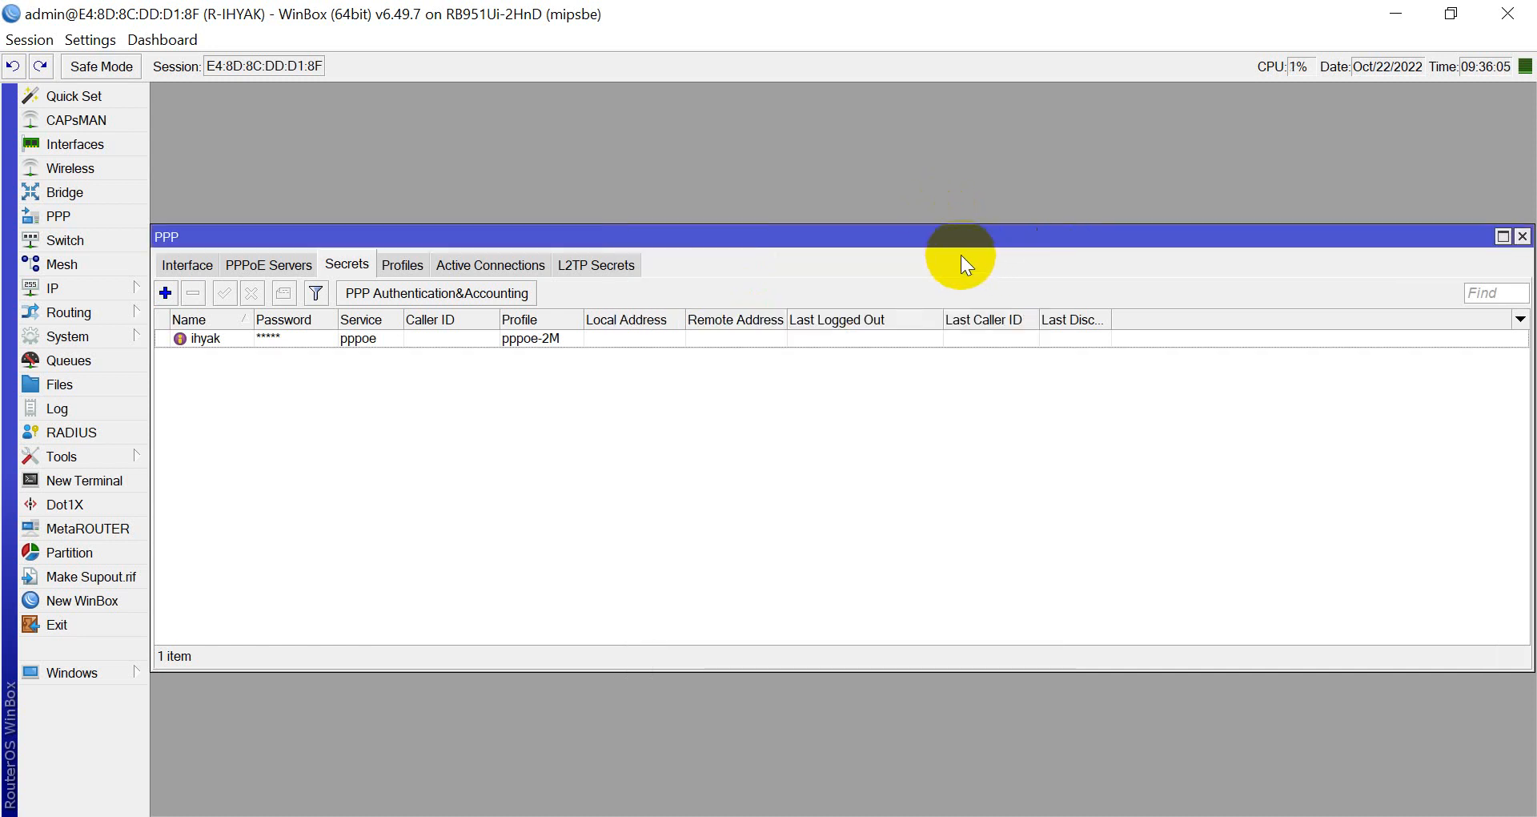
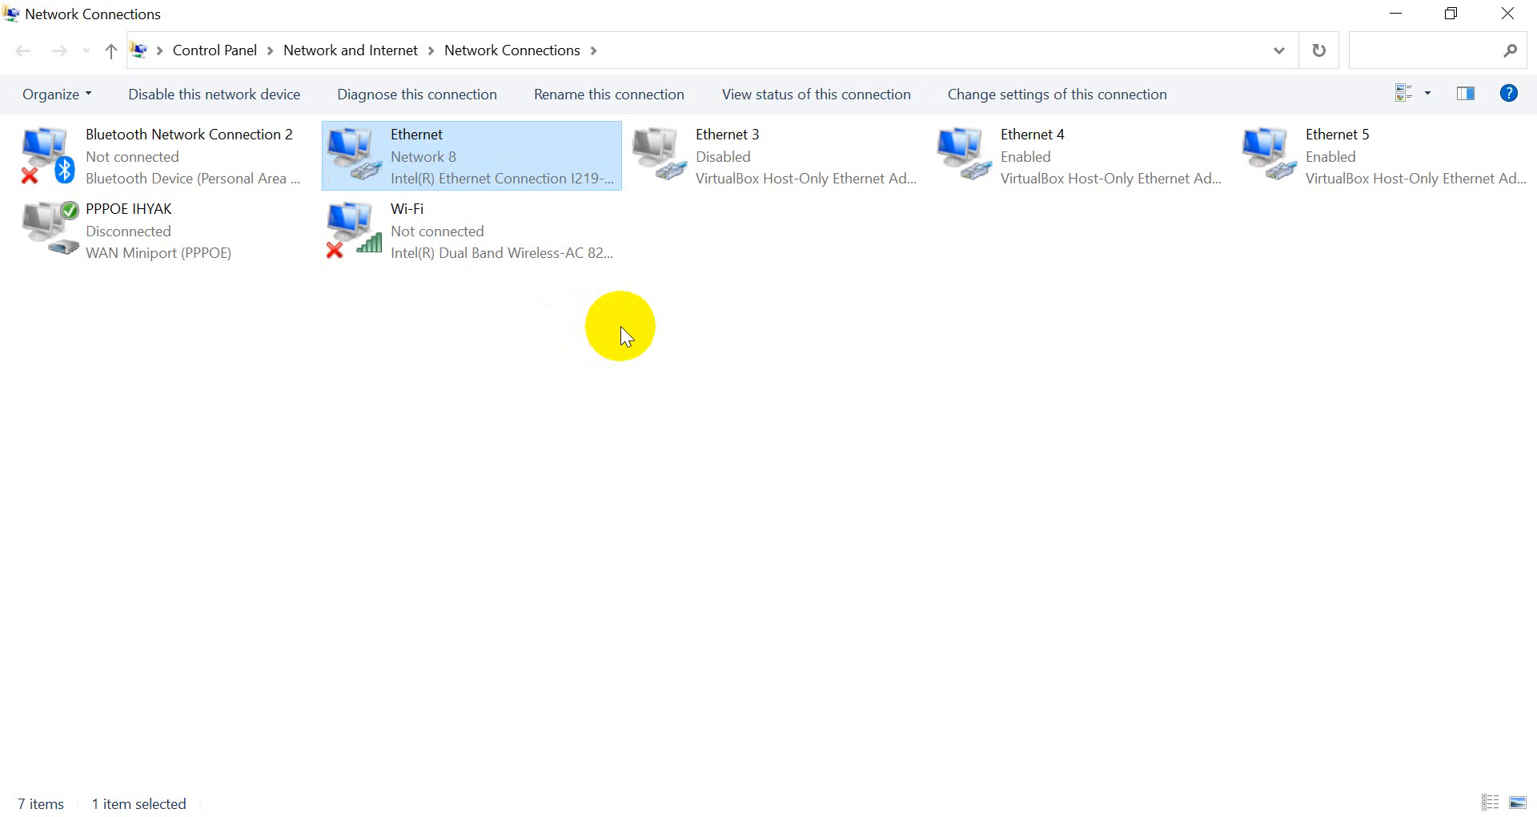
Check the Ethernet connection's status (Internet access, 100.0 Mbps), then close the status window.
right_click(429, 167)
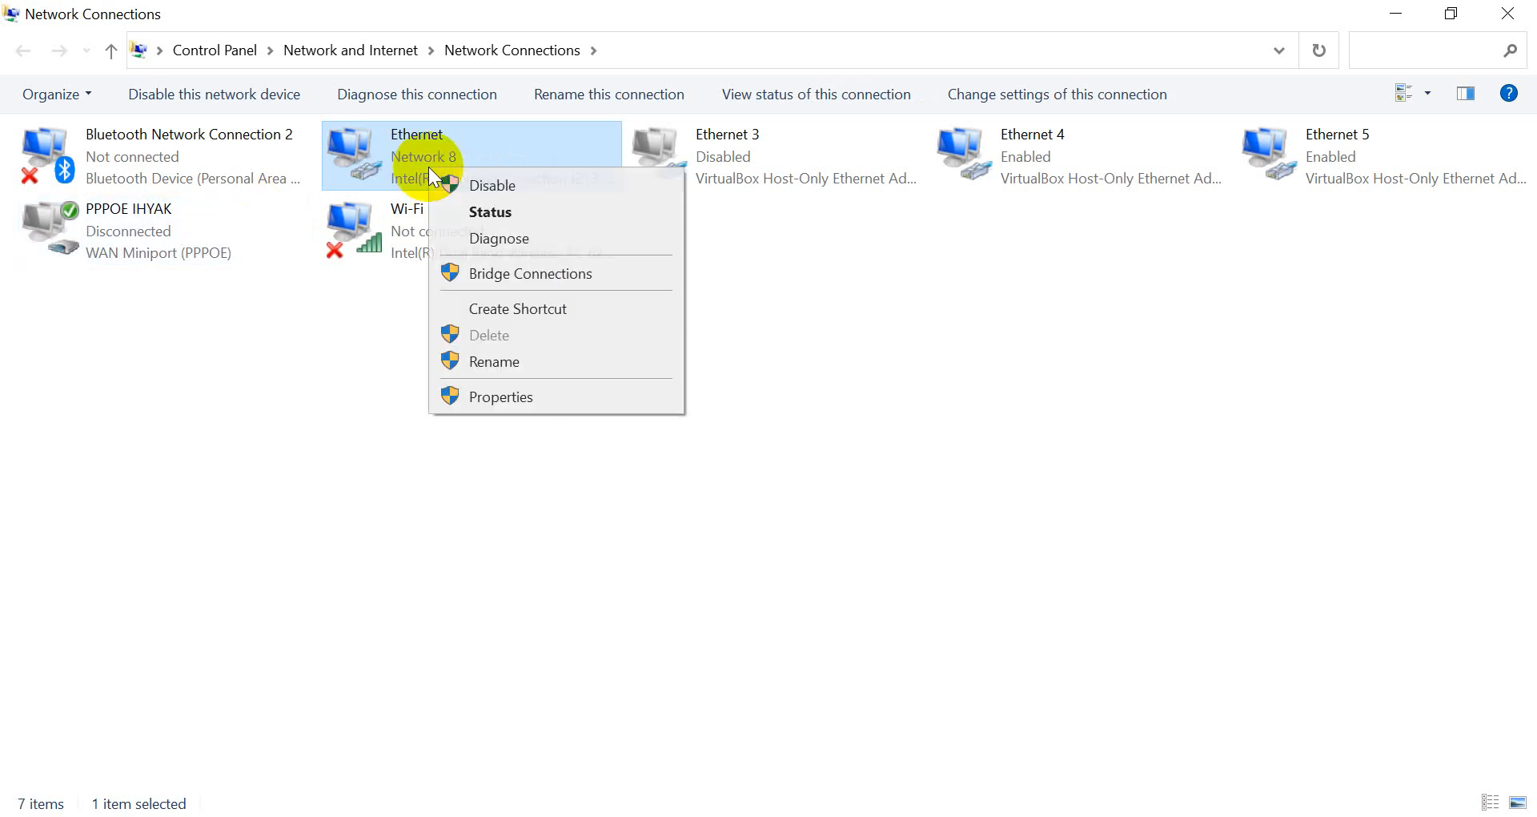
click(471, 221)
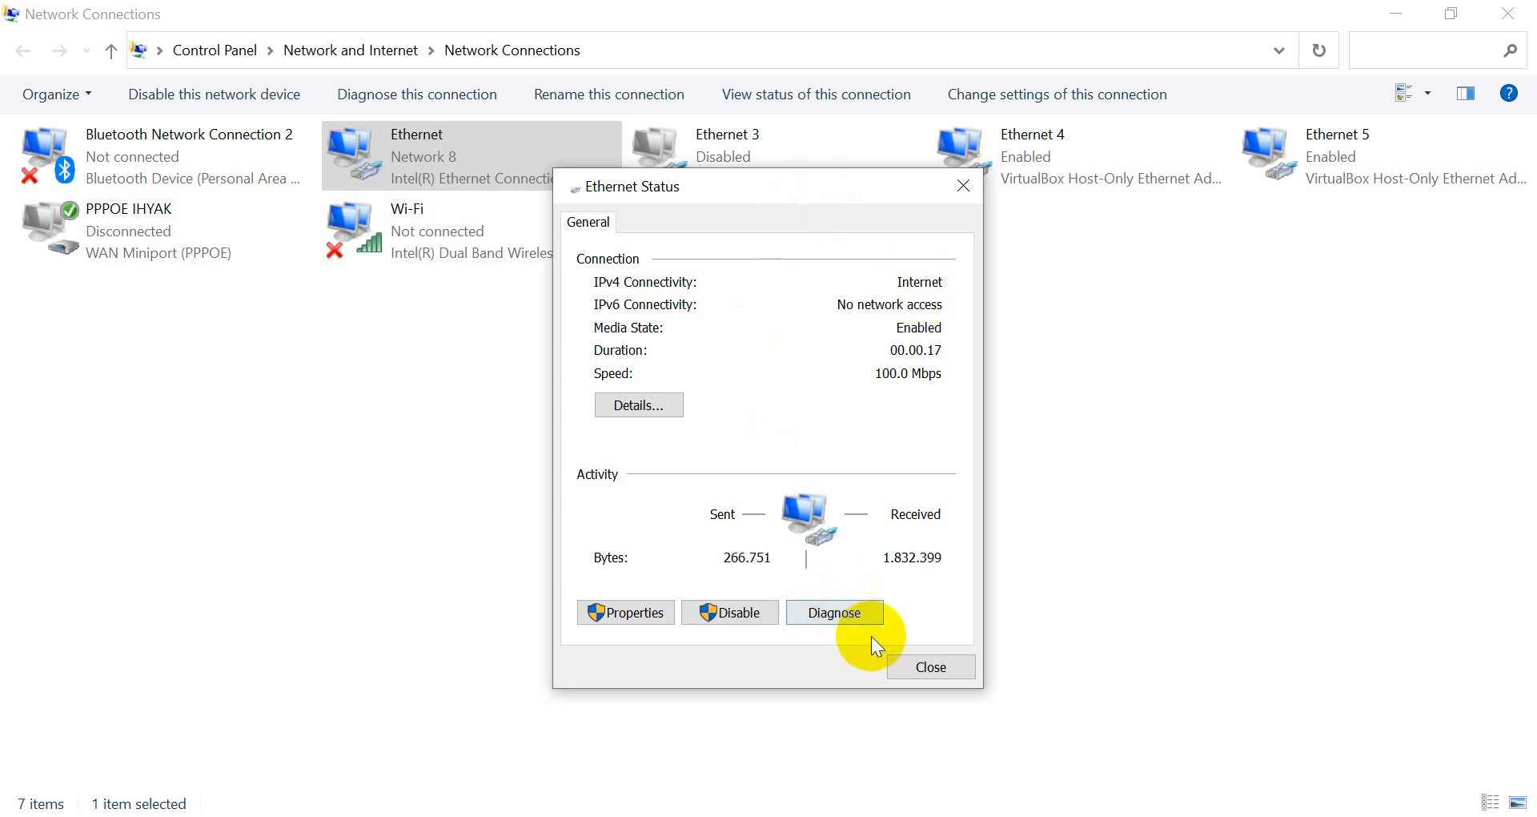
click(916, 674)
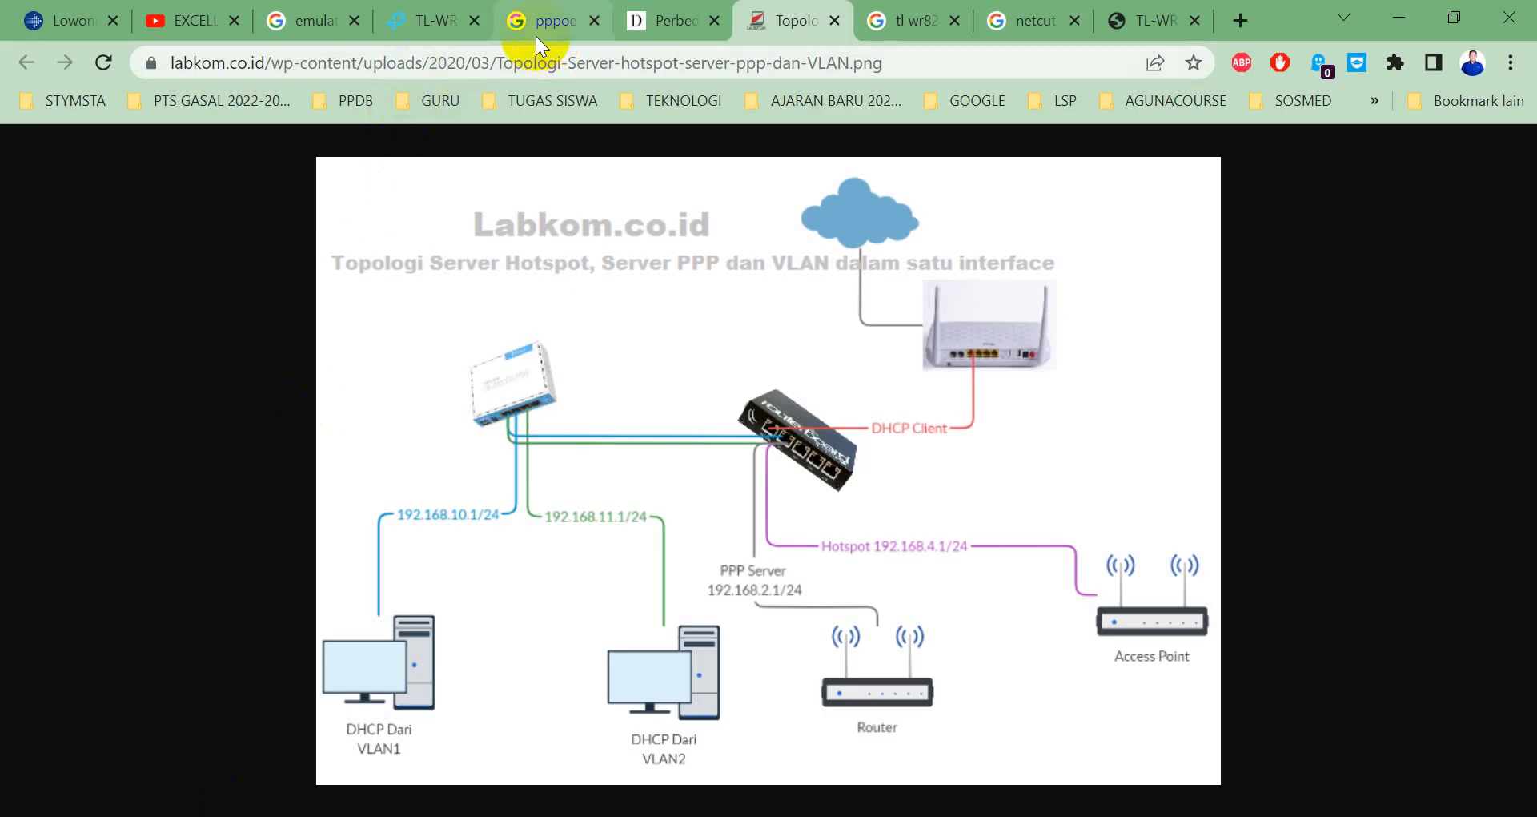
Reload the TL-WR820N settings page and log back in, declining to save the password.
click(404, 24)
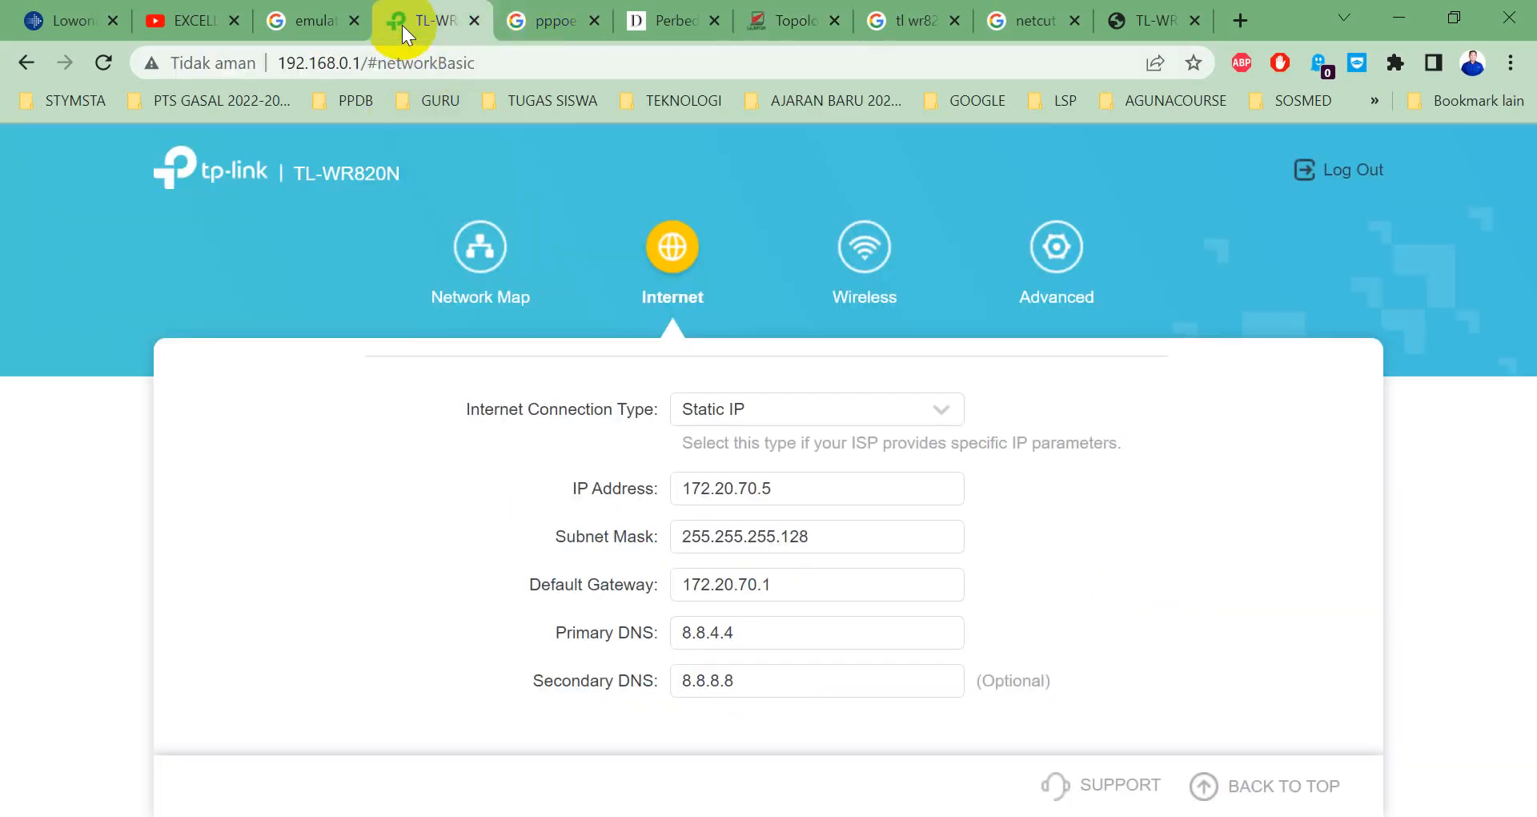
click(101, 64)
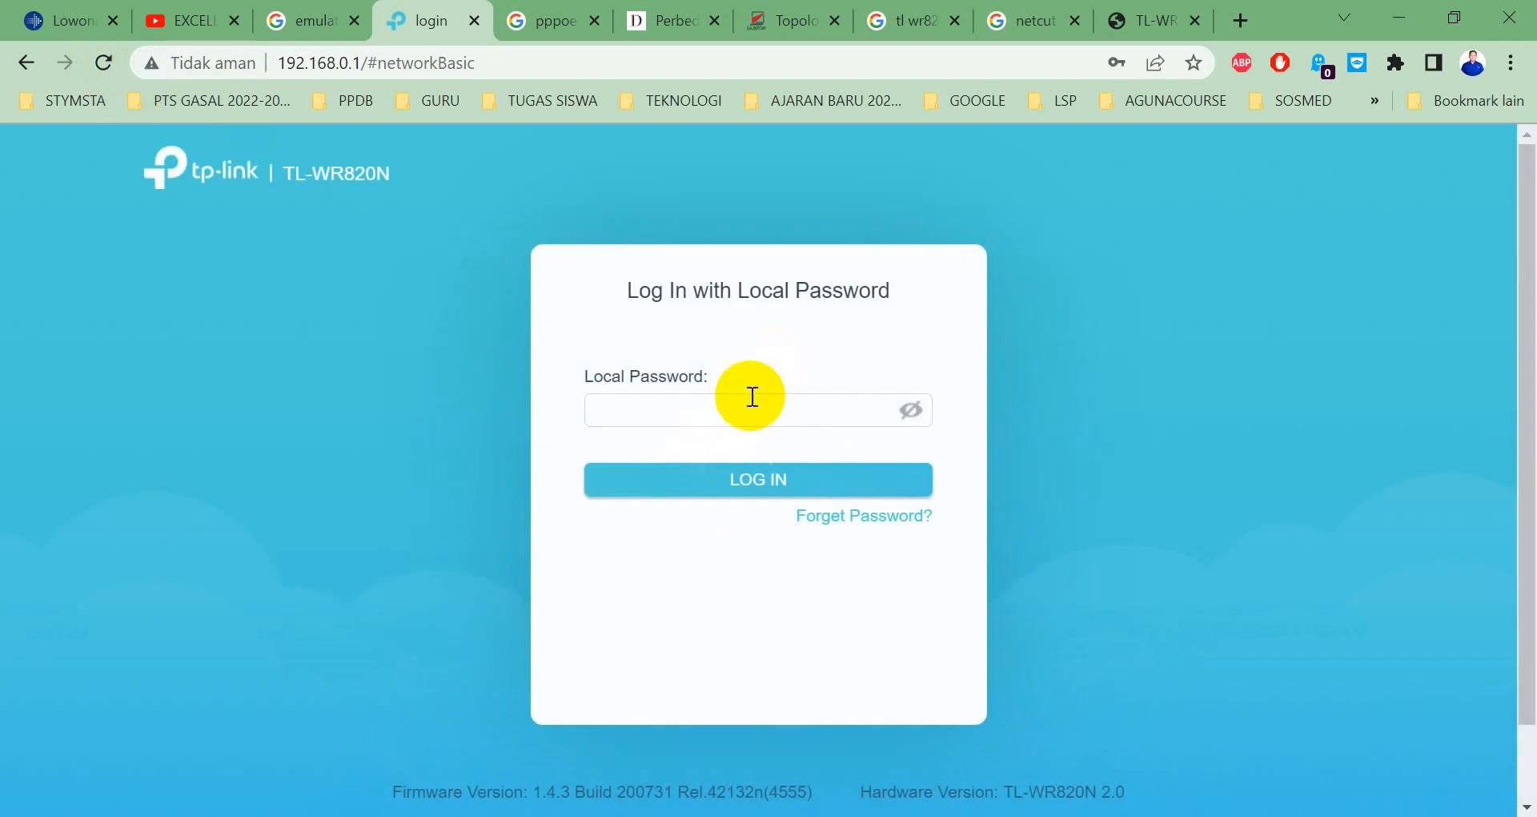
click(751, 406)
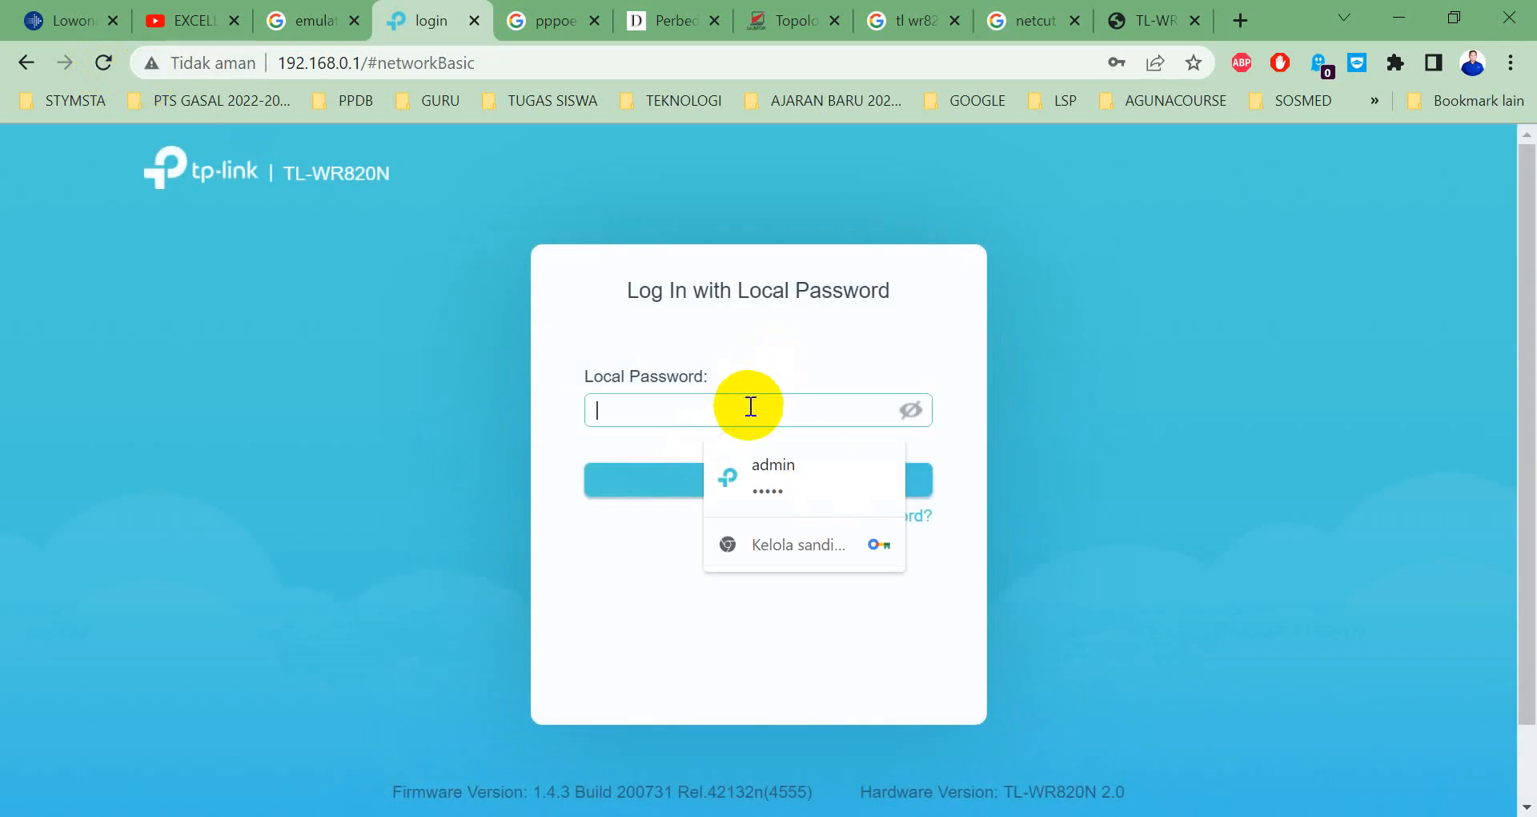
text(•••••••••)
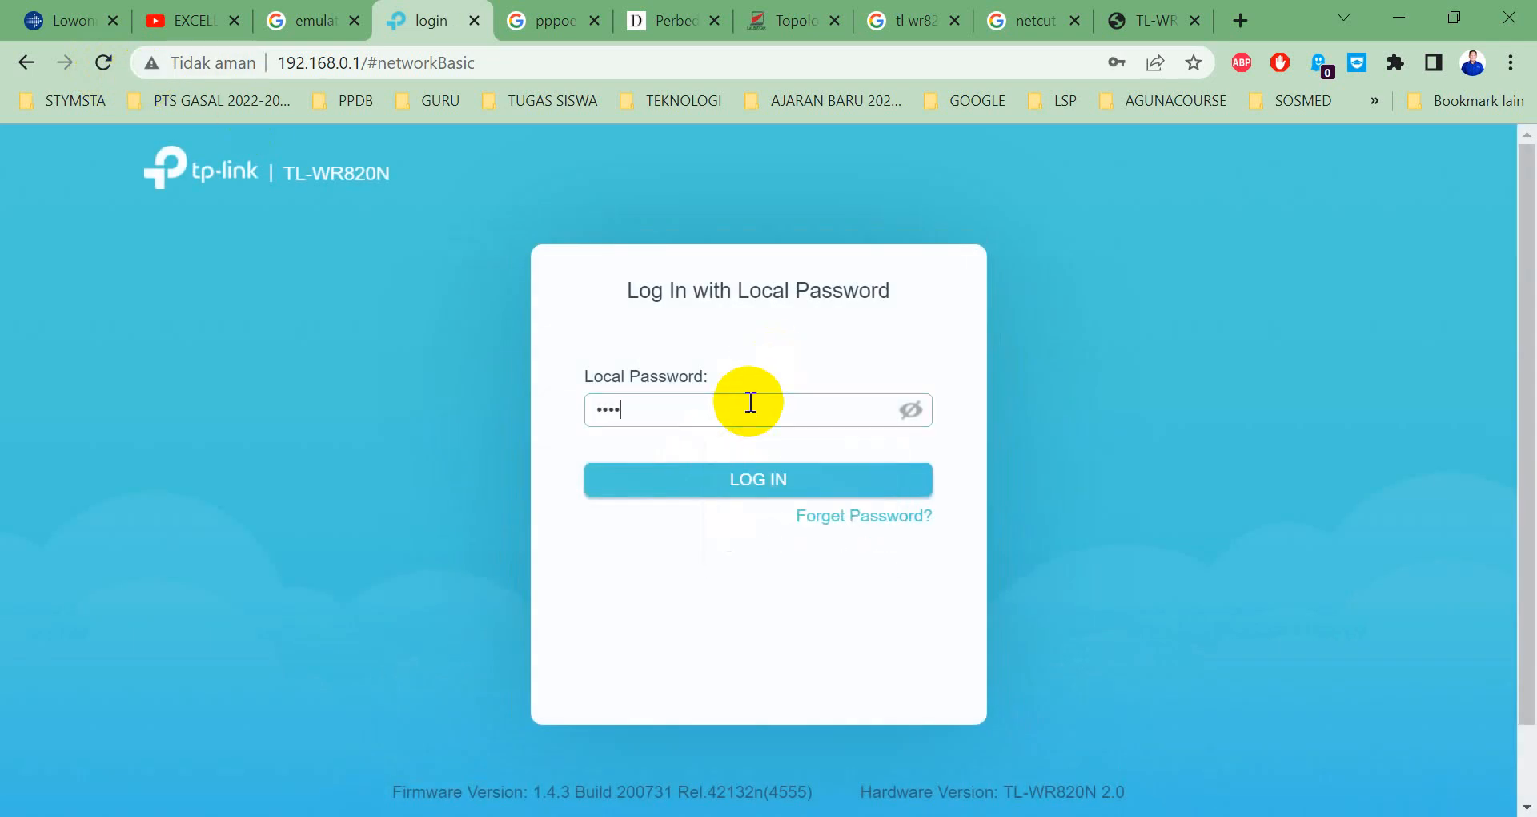
text(•)
key(Return)
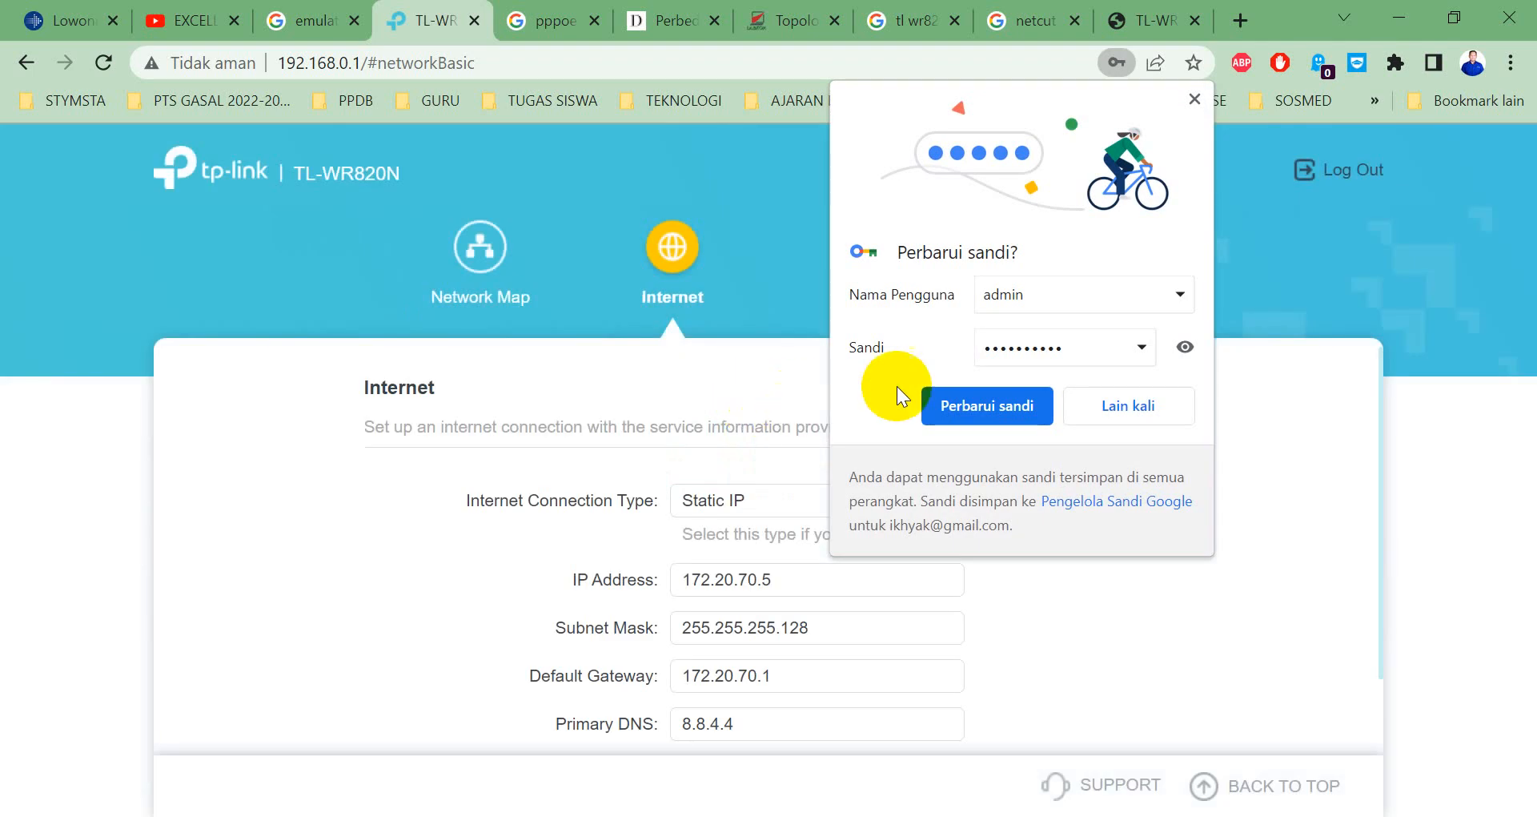
click(1136, 406)
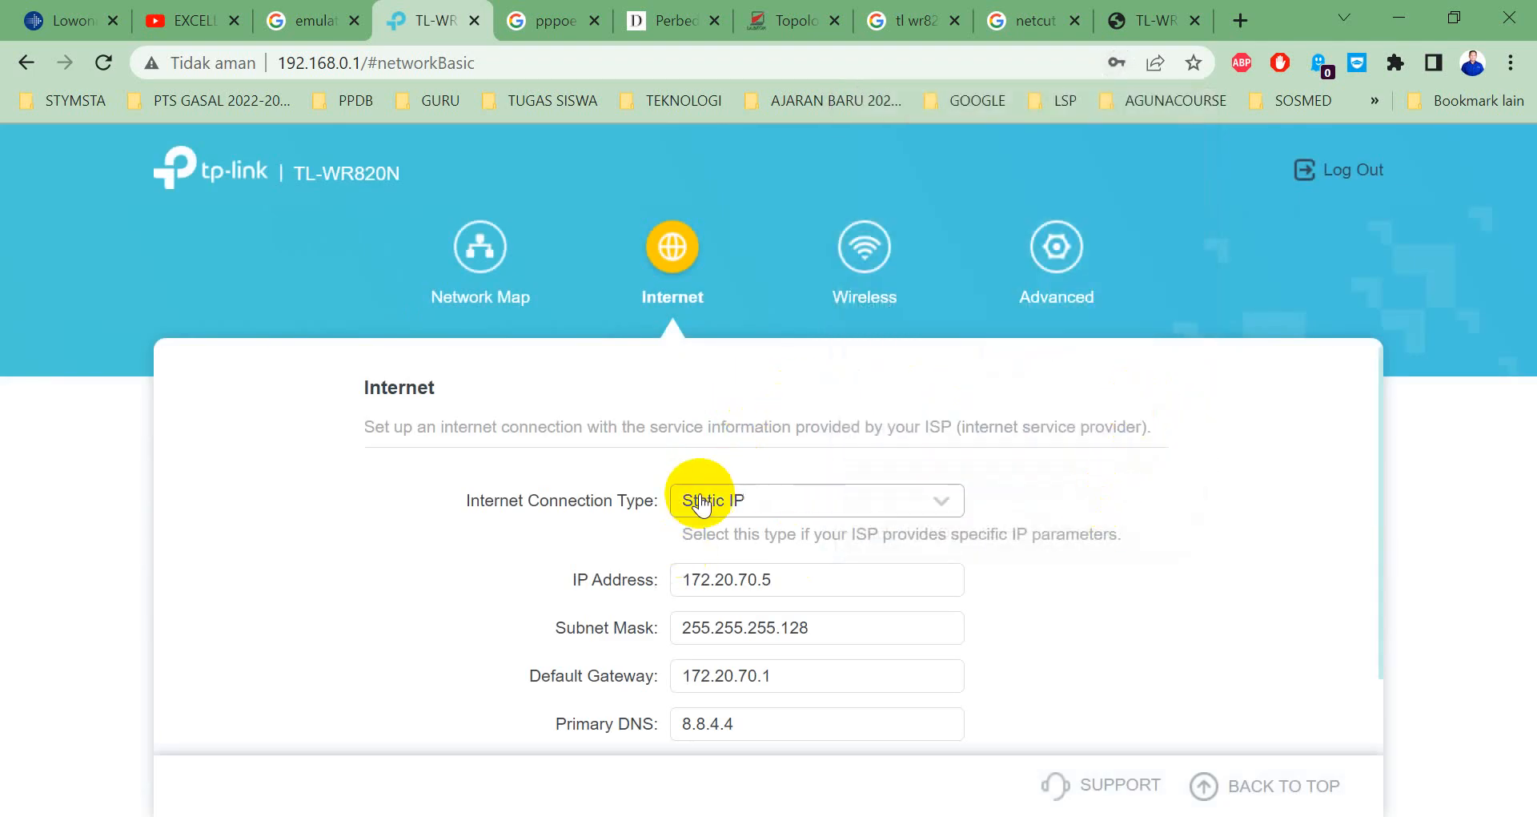
click(729, 575)
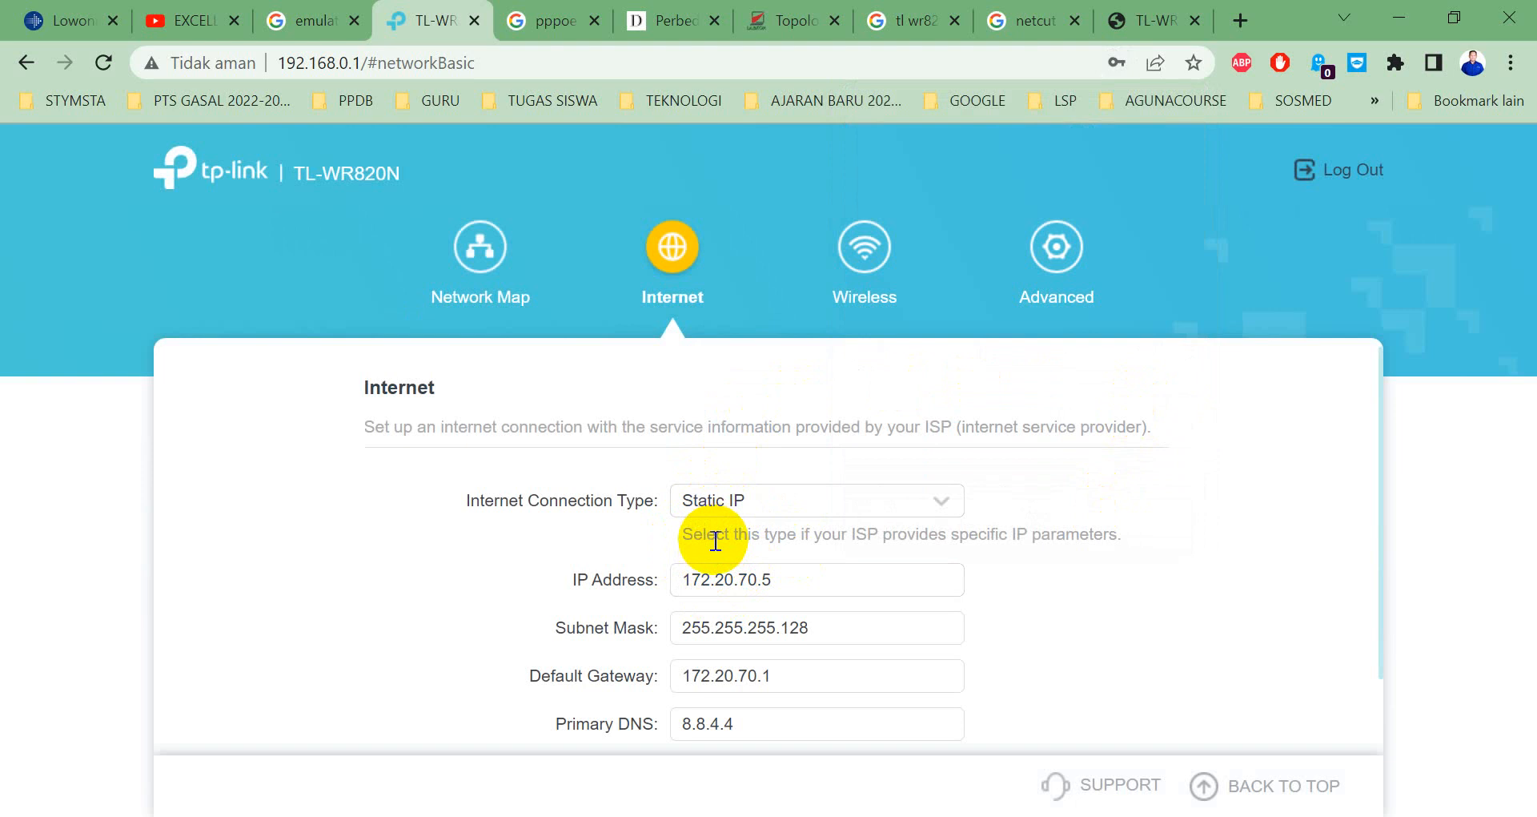
Change the Internet Connection Type from Static IP to Dynamic IP.
click(759, 503)
click(734, 552)
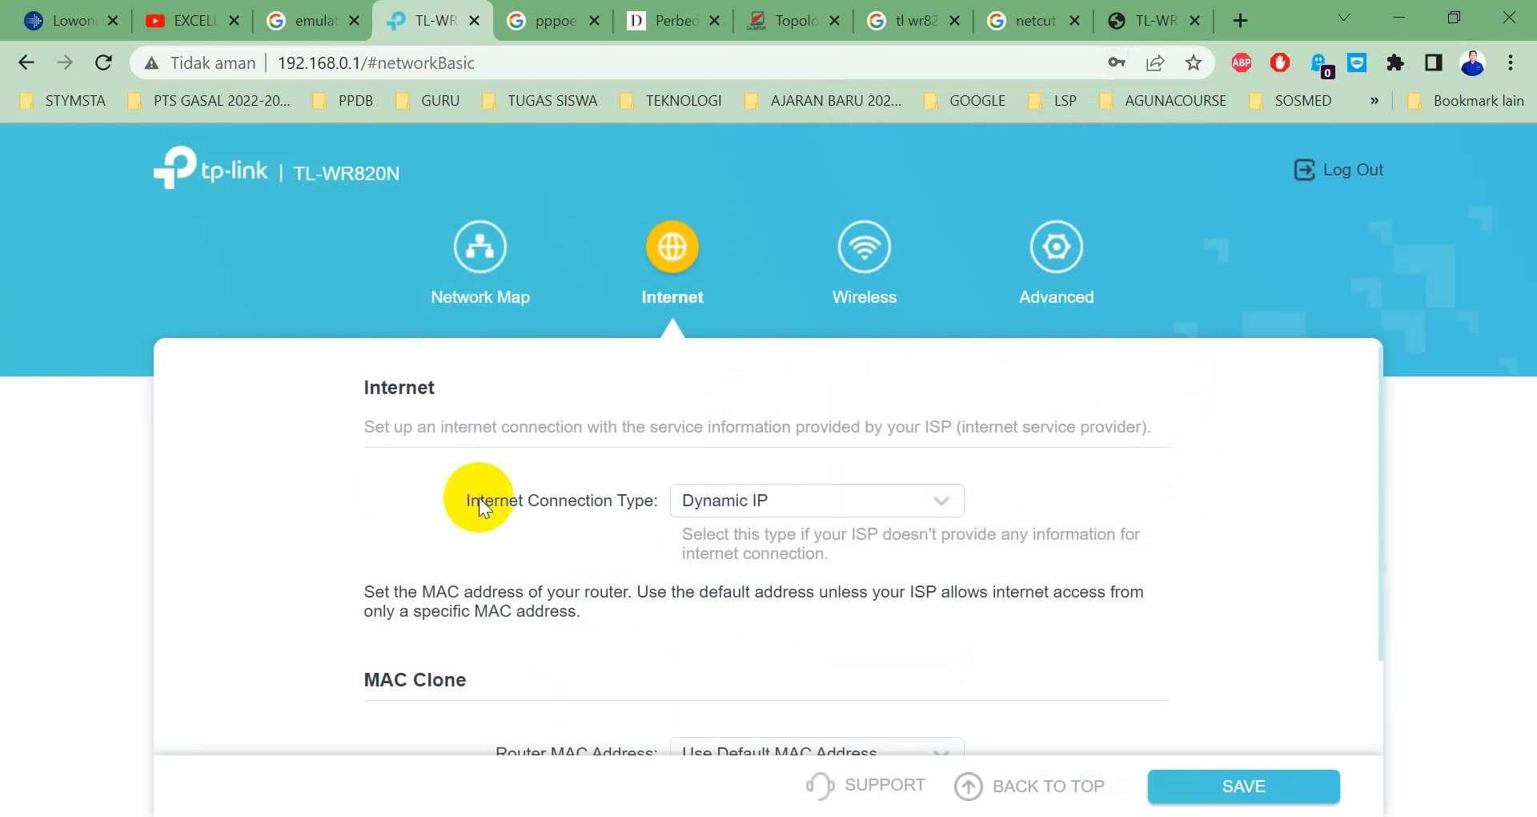
scroll(1064, 449, down, 2)
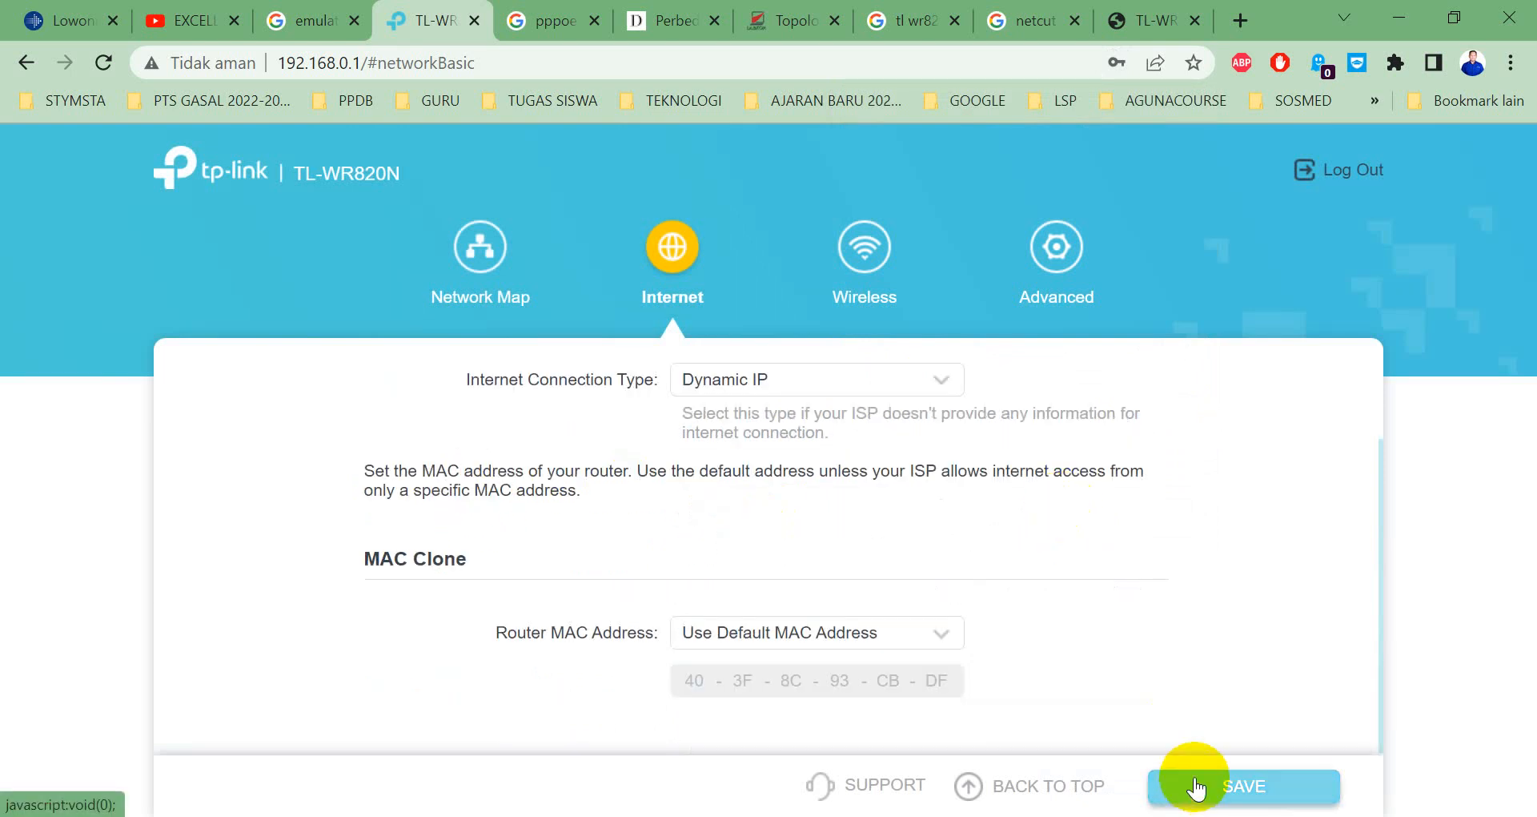
key(alt+Tab)
key(alt+Tab)
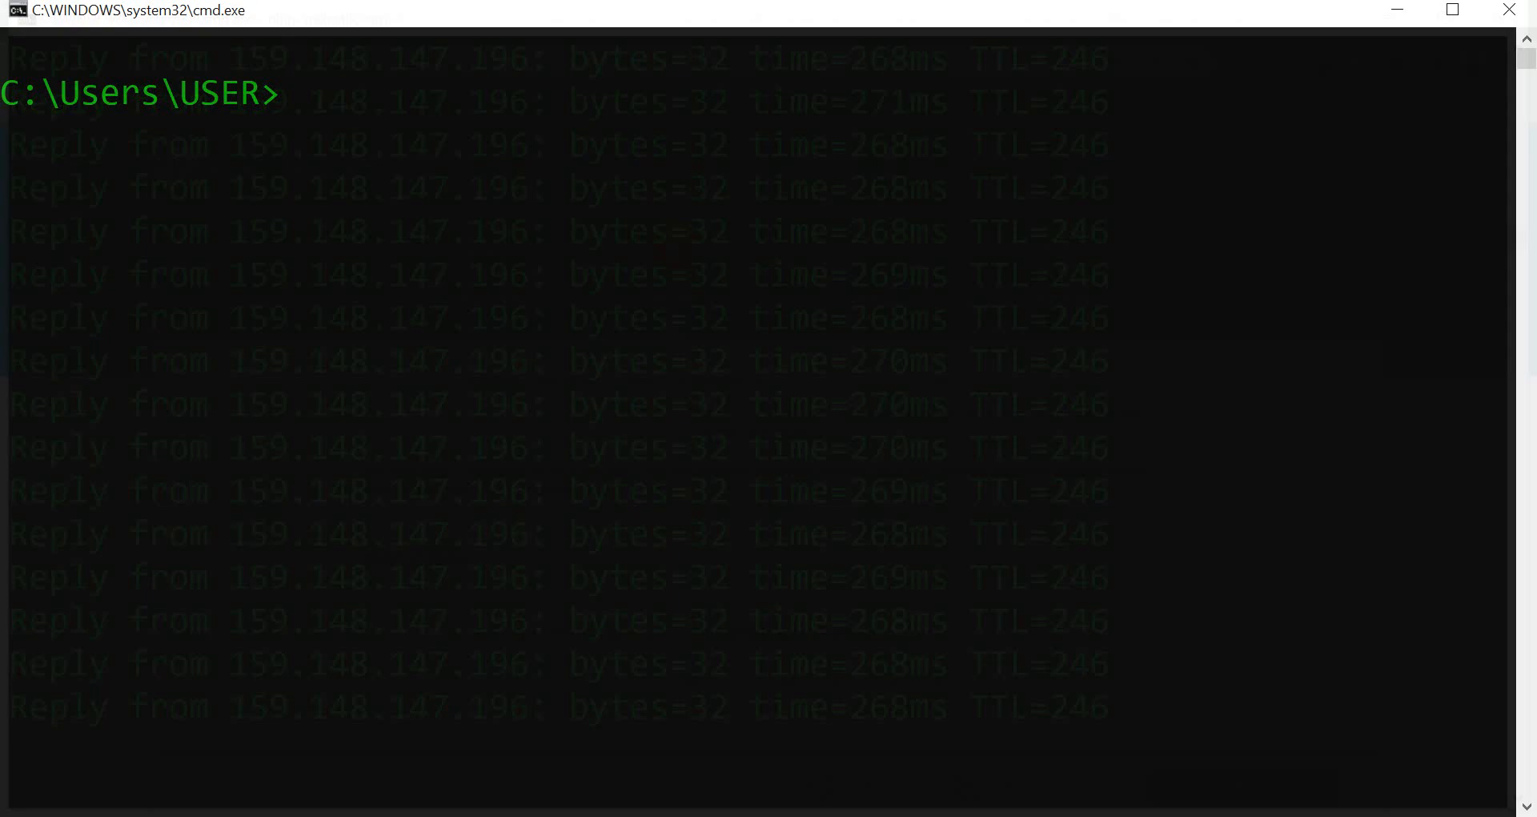
Close the extra cmd window, stop the ping, clear the console with cls, and rerun ping mikrotik.com -t.
click(1505, 11)
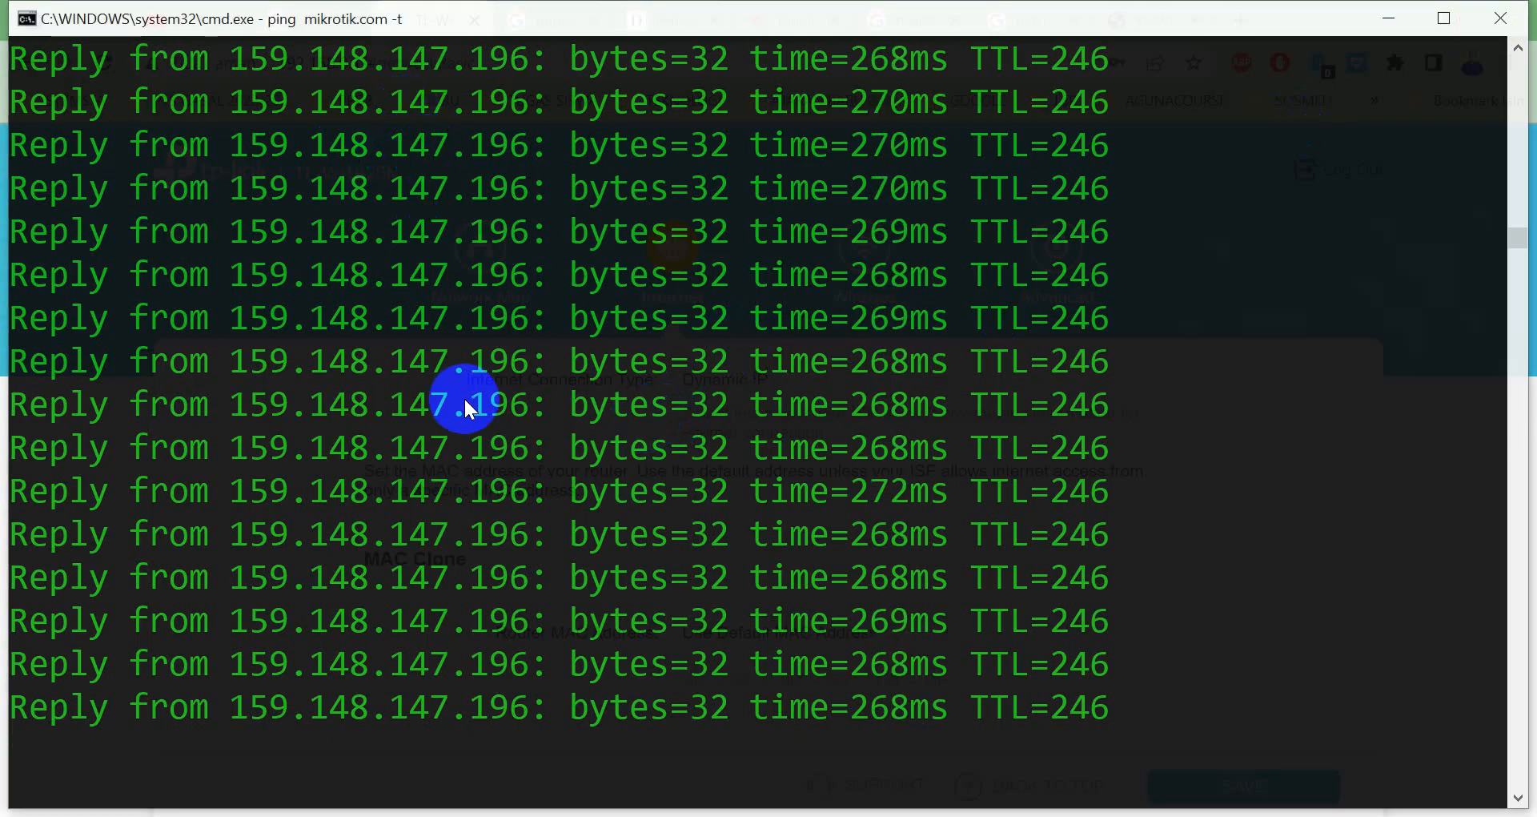
key(ctrl+c)
text(cls)
key(Return)
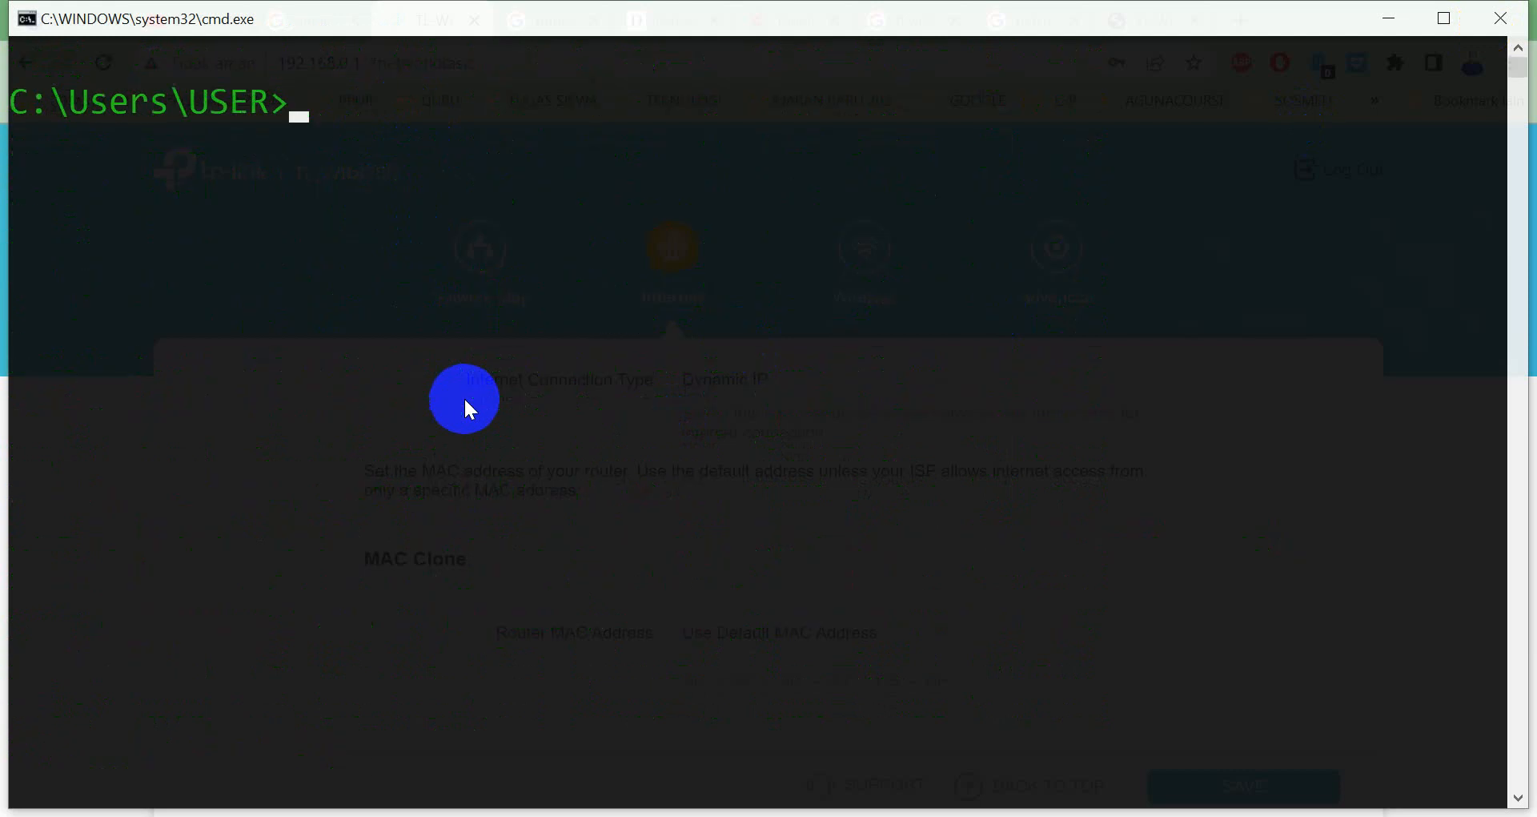
key(Up)
key(Up)
key(Return)
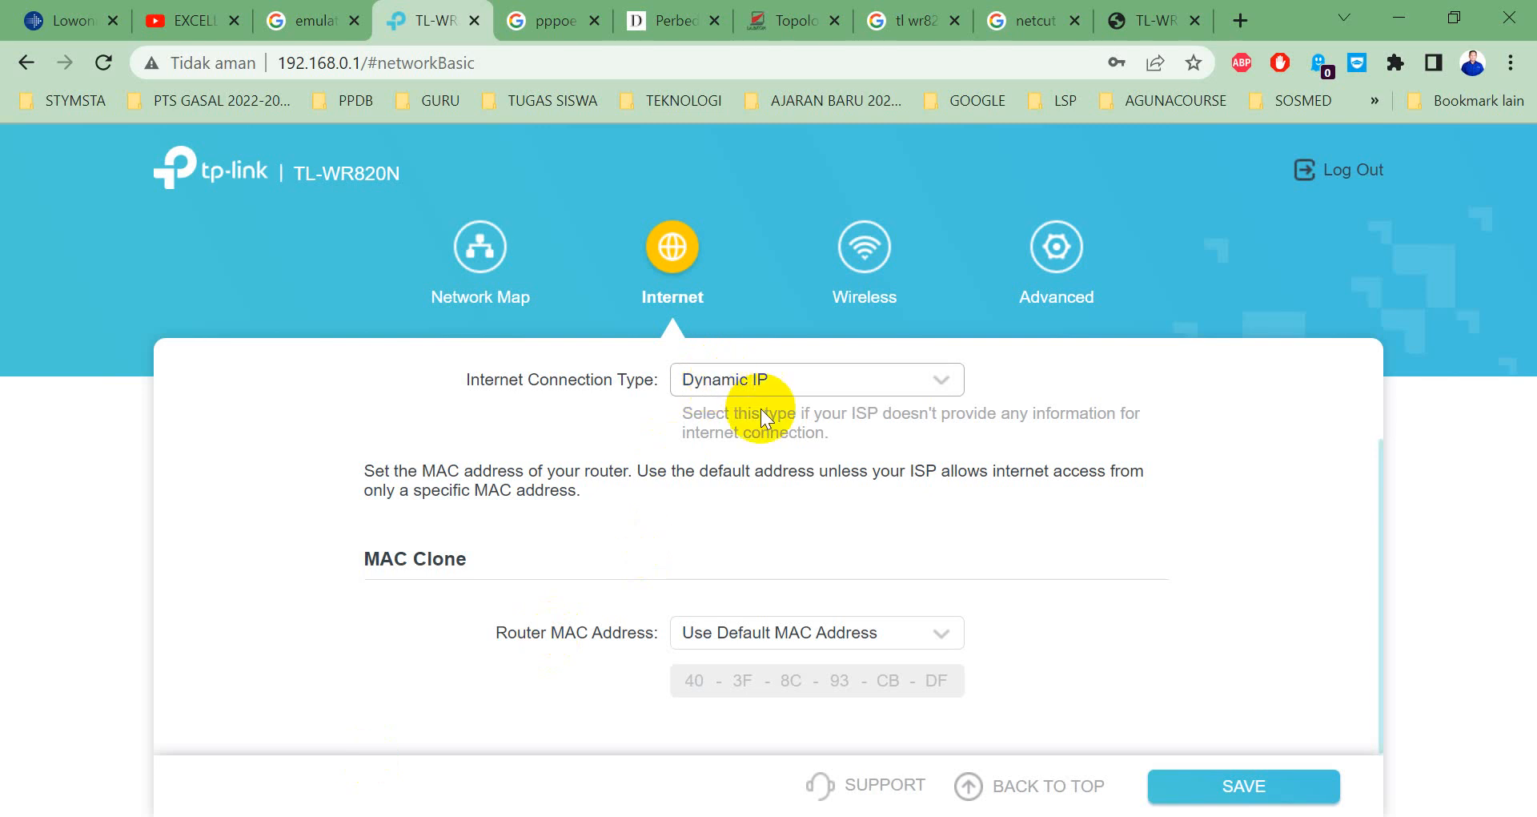
Save the Dynamic IP connection type and reopen the connection type list.
click(1213, 788)
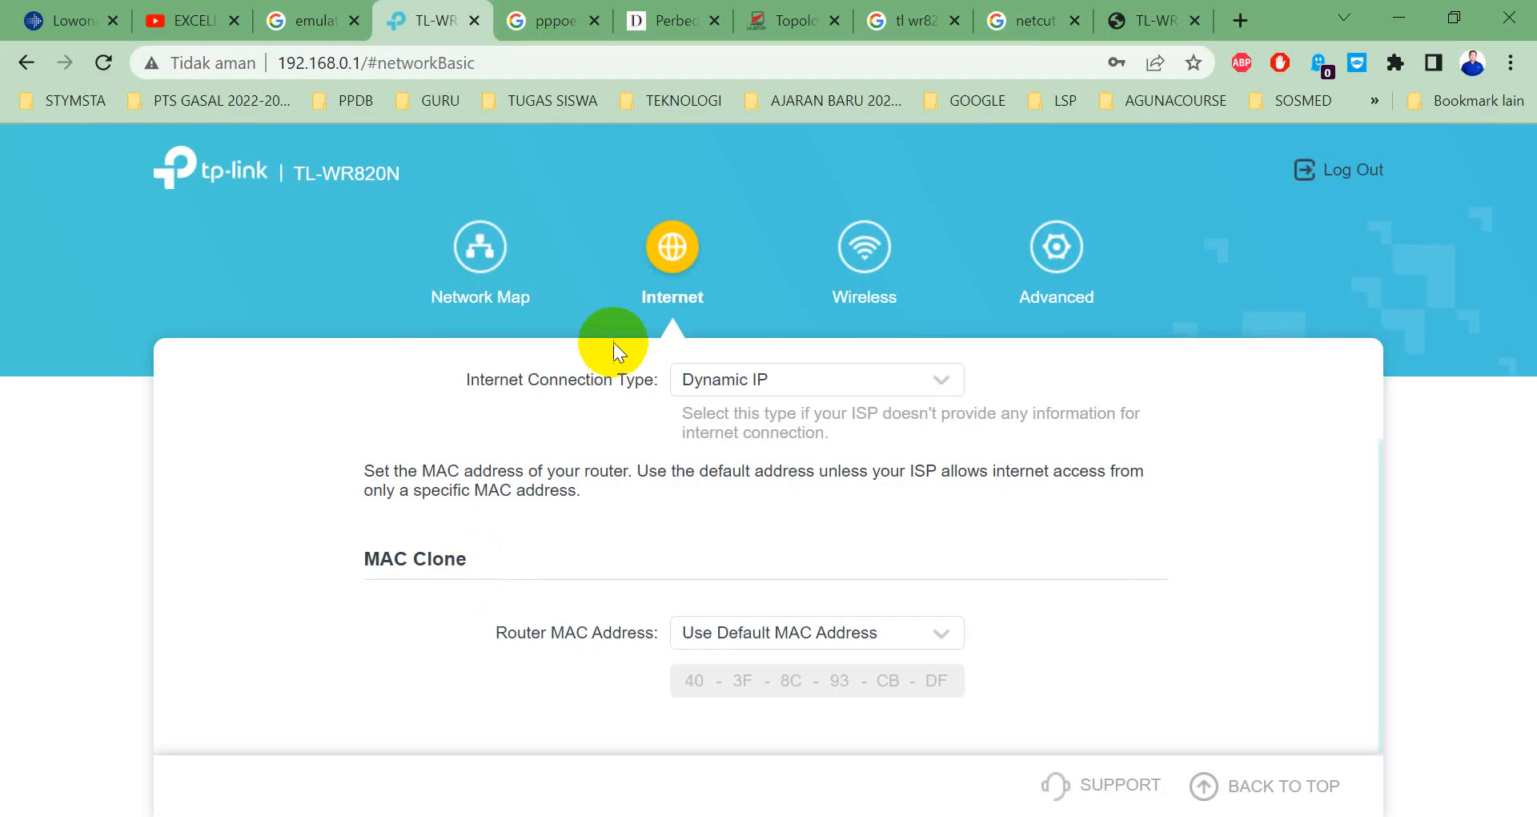
click(682, 383)
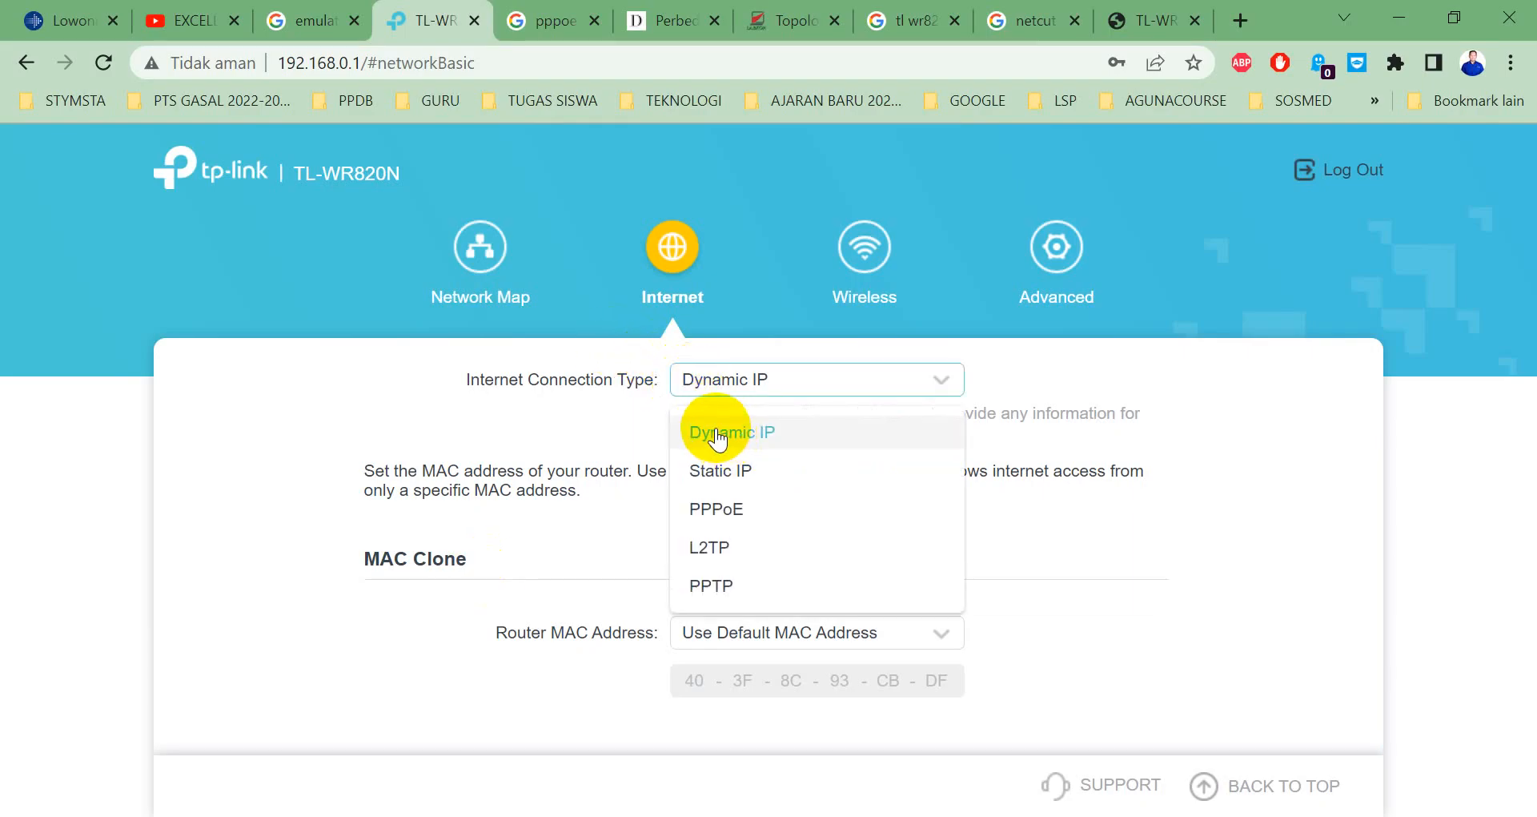
Switch back to Static IP and set IP address, gateway, primary and secondary DNS to 0.0.0.0.
click(719, 469)
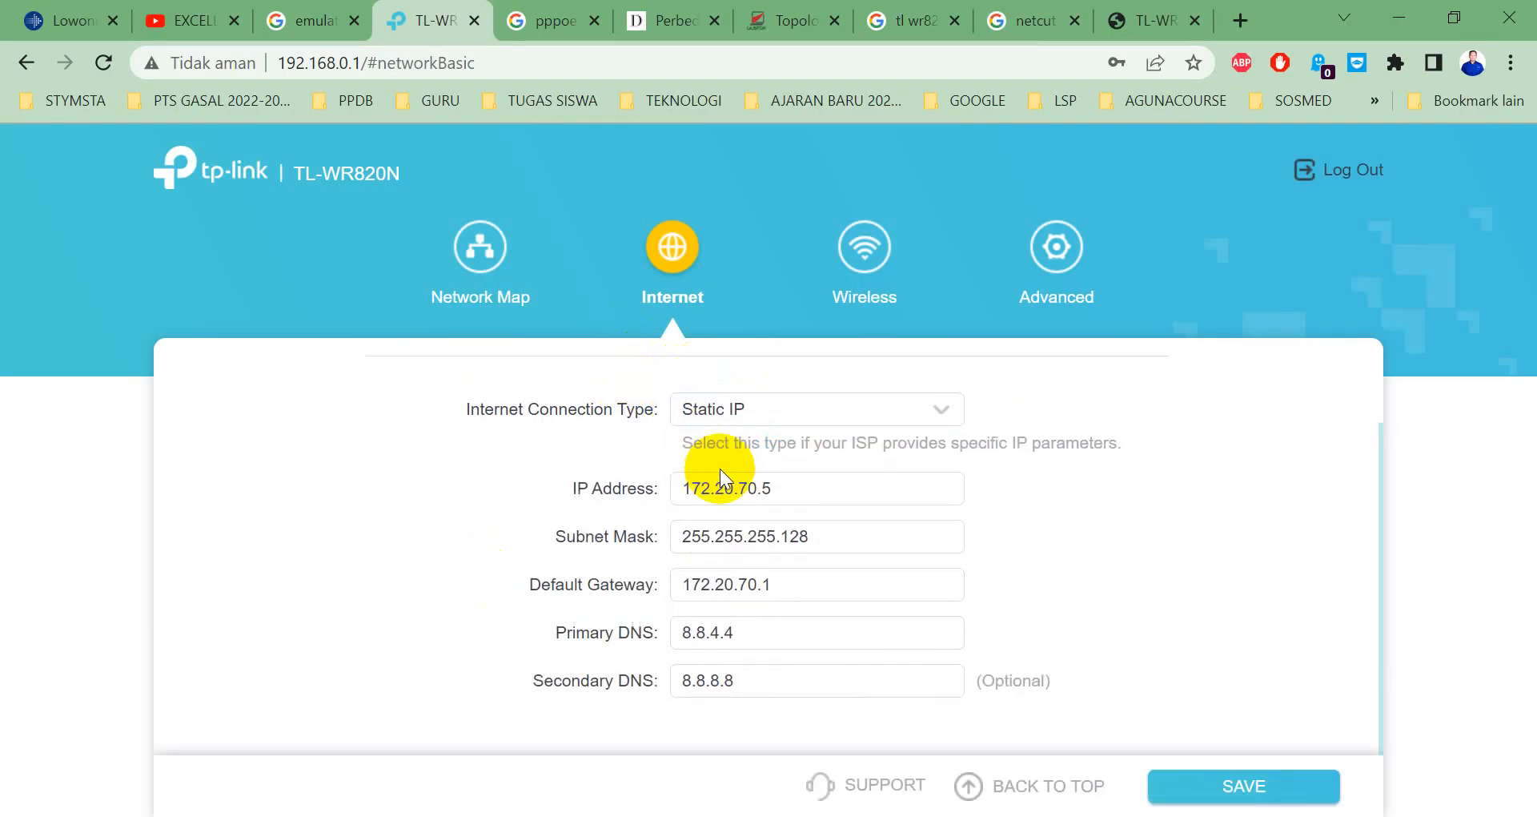
click(781, 485)
key(ctrl+a)
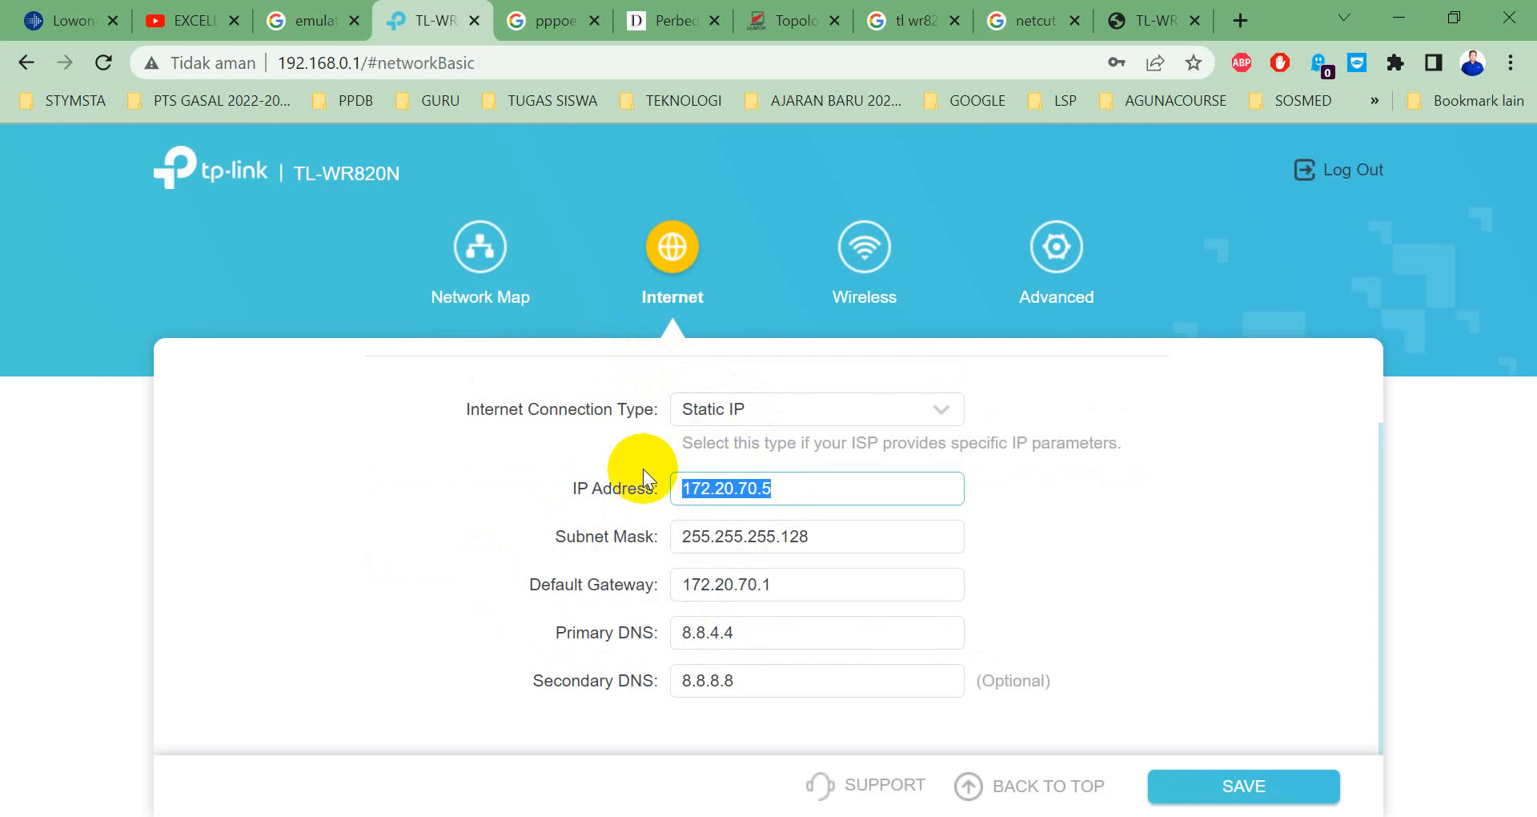
text(0.0.0.0)
key(Tab)
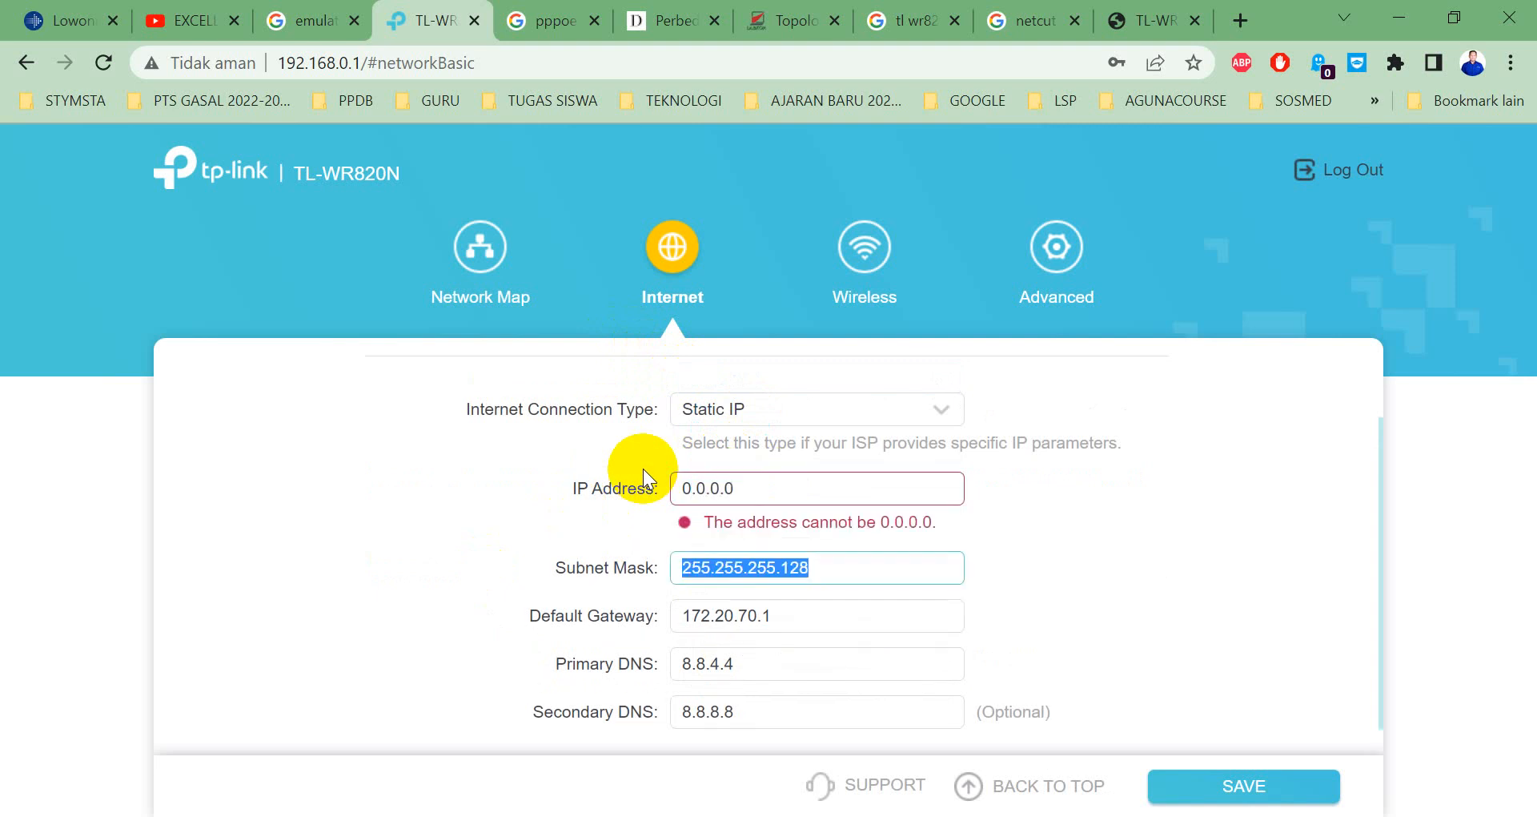
text(0.0.0.0)
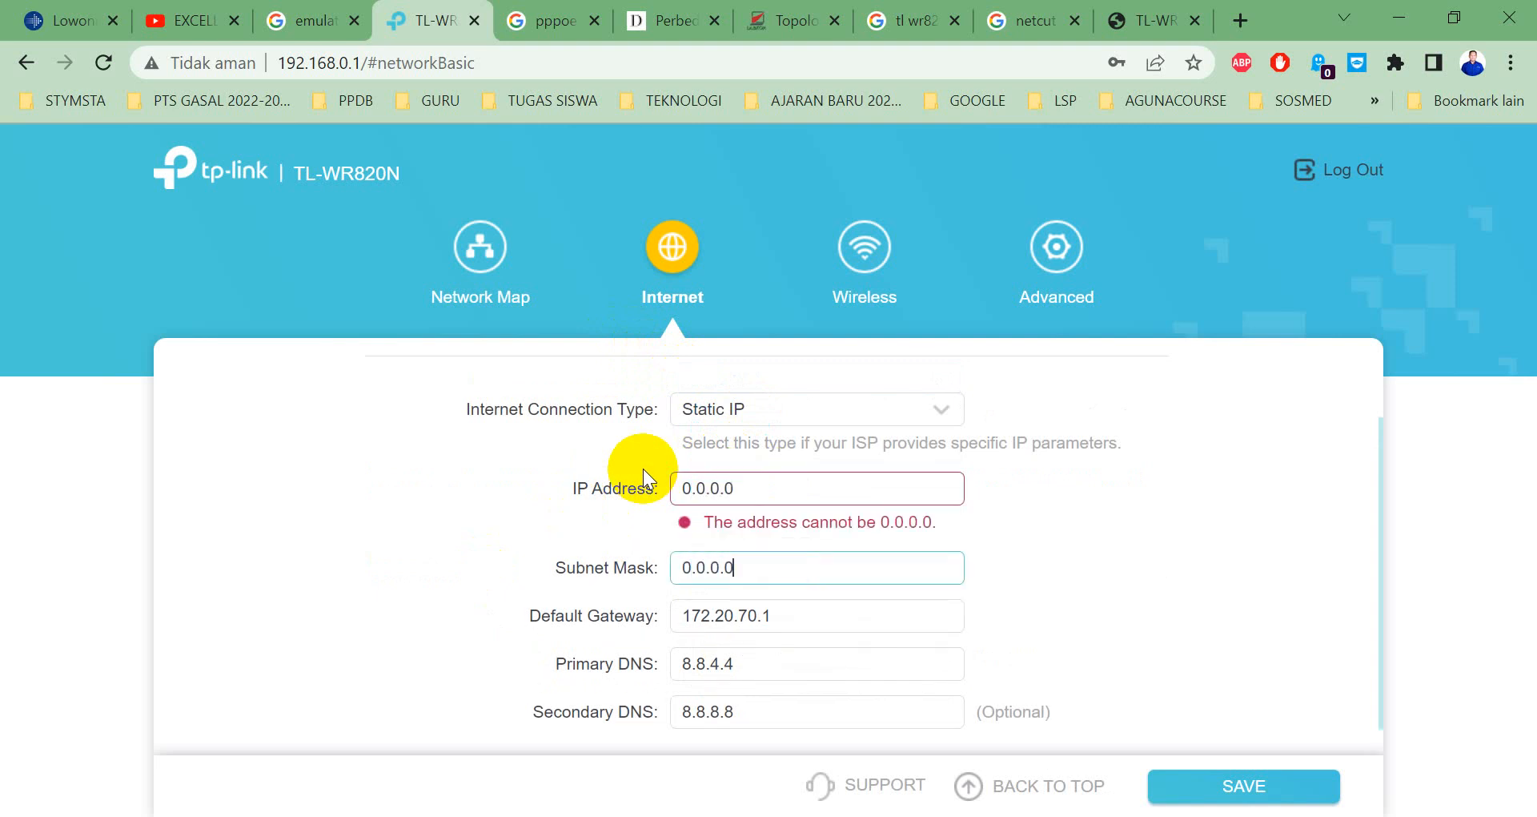
key(ctrl+a)
key(ctrl+c)
key(Tab)
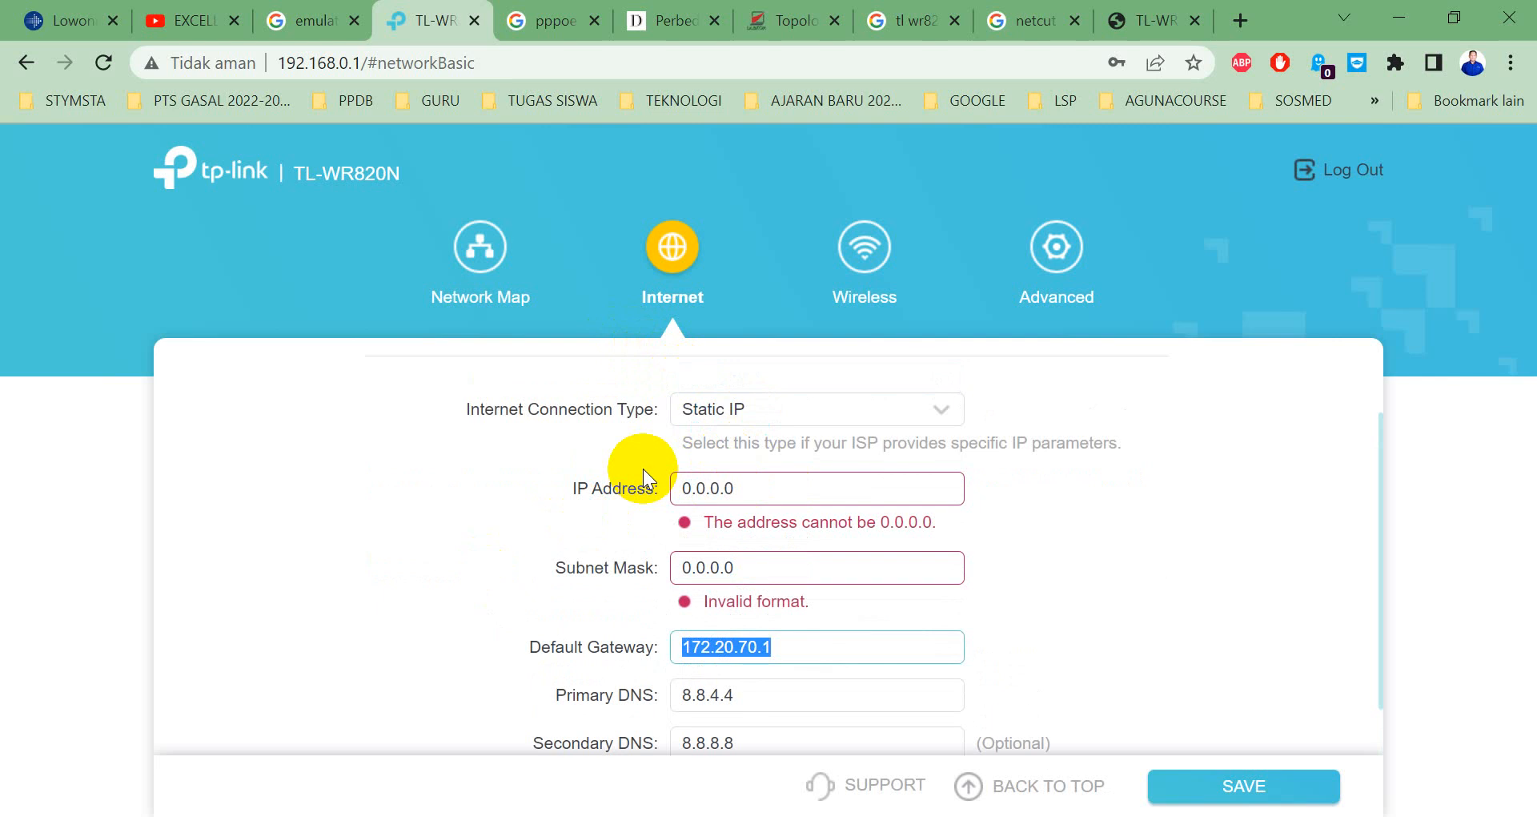
key(ctrl+v)
key(Tab)
key(ctrl+f)
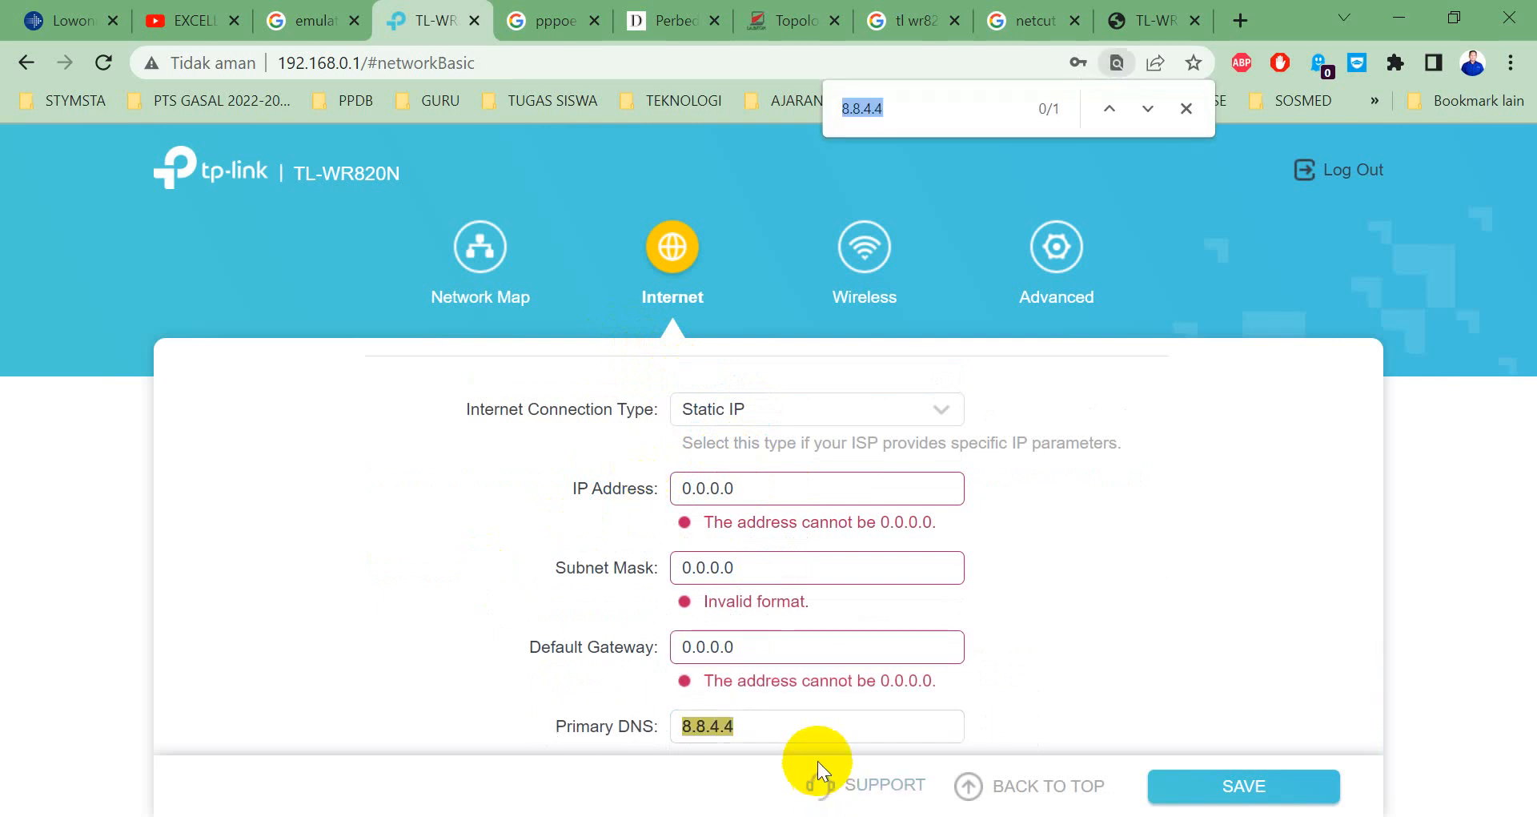
click(771, 654)
key(ctrl+a)
key(Tab)
key(ctrl+v)
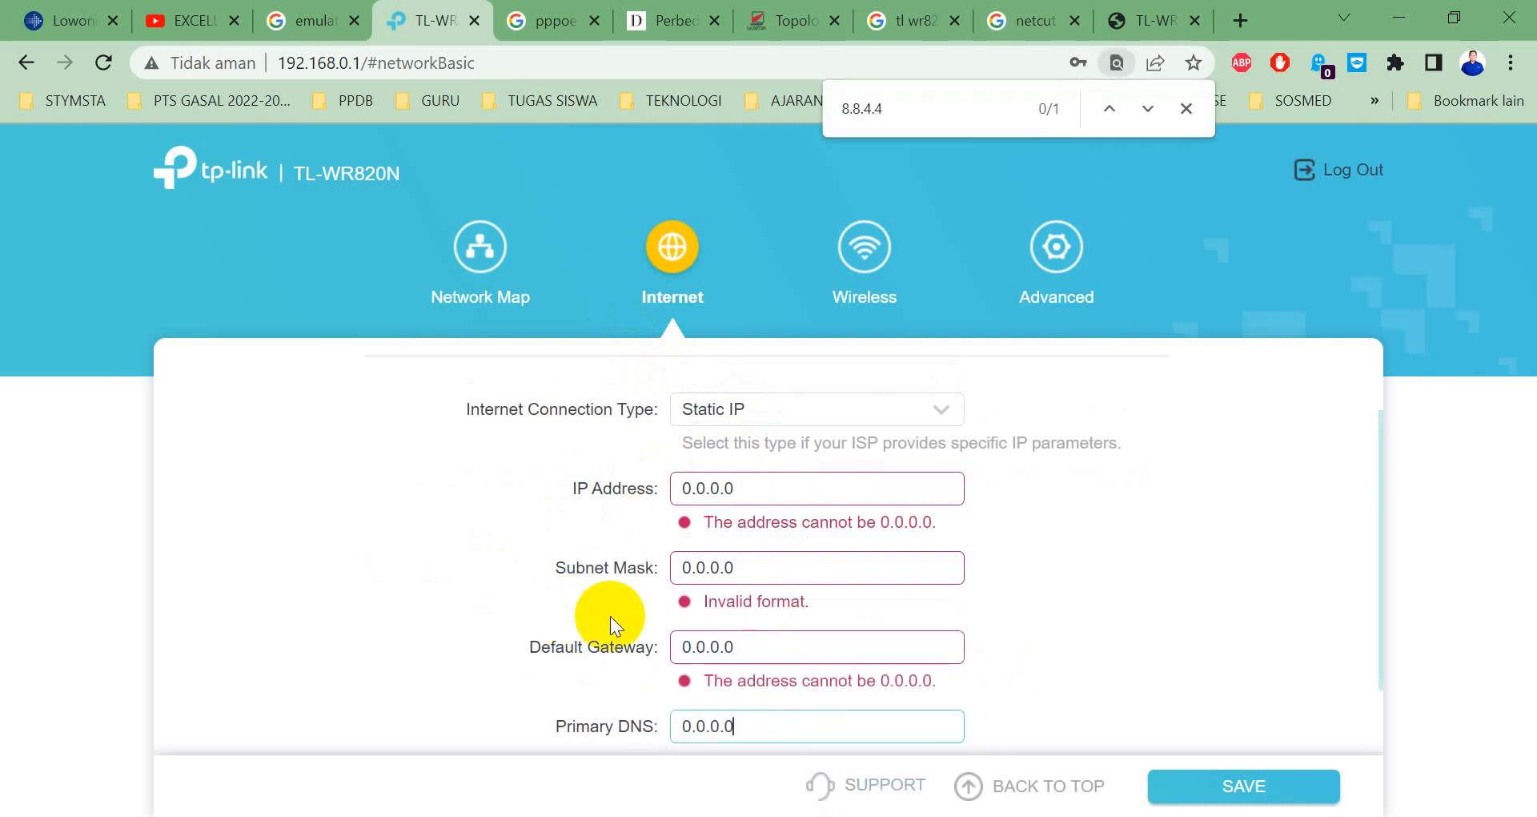
scroll(753, 617, down, 1)
click(754, 680)
key(ctrl+a)
key(ctrl+v)
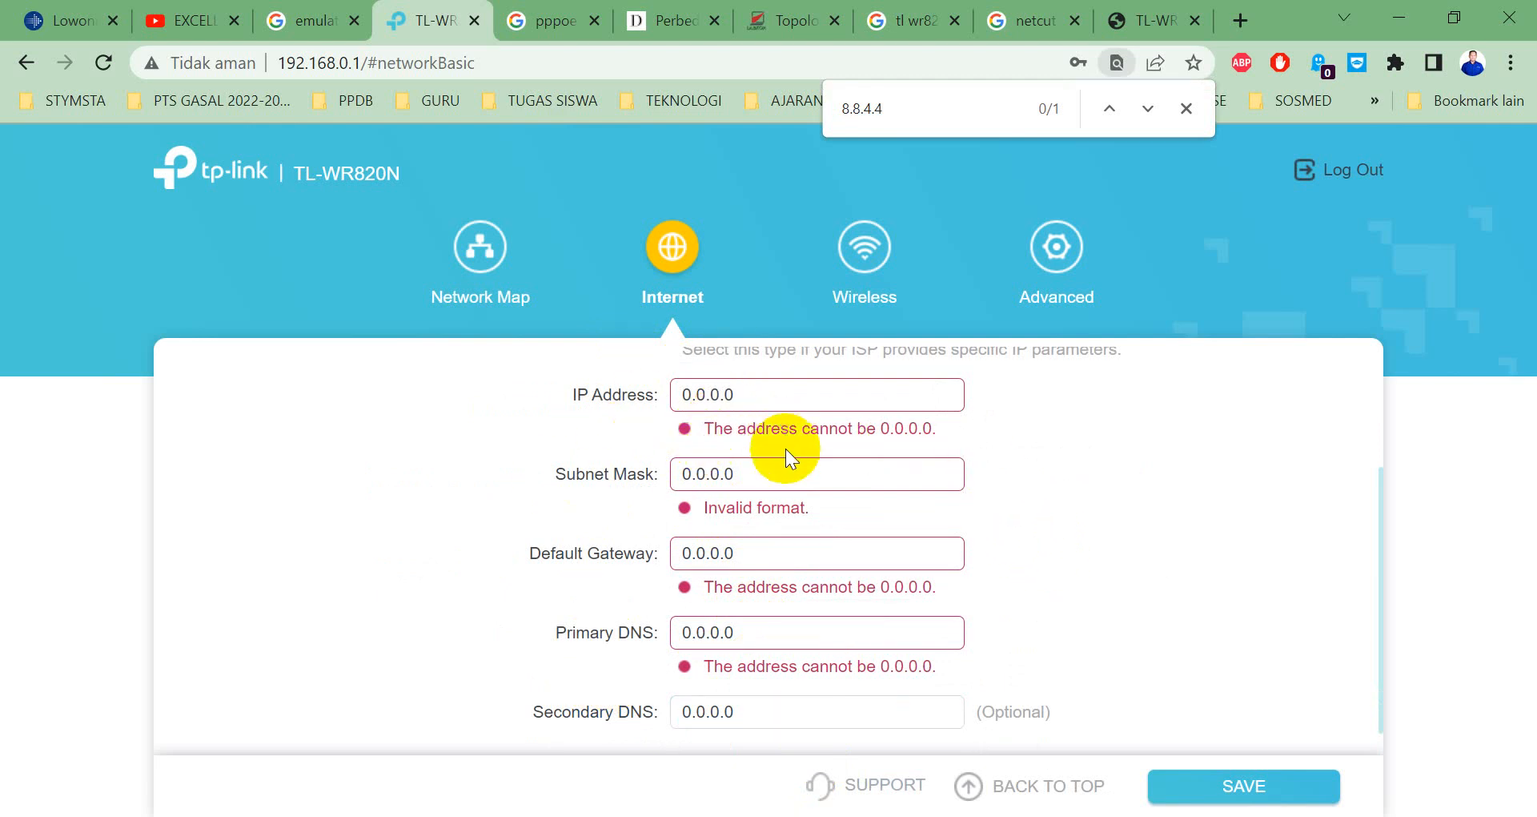
Fill the empty Subnet Mask with 0.0.0.0 and try saving, which is rejected as invalid format.
click(752, 472)
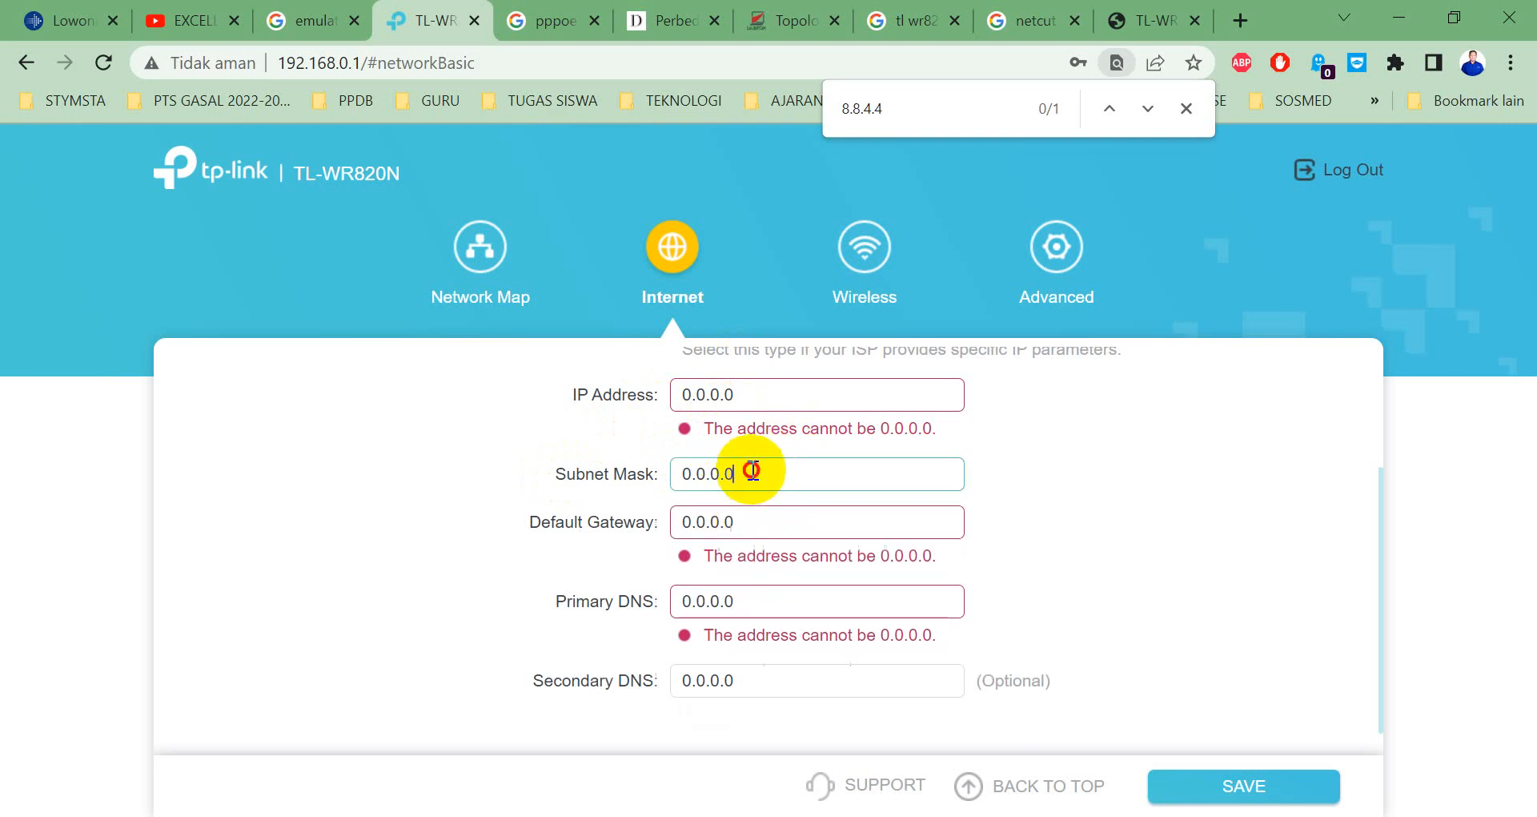
text(0)
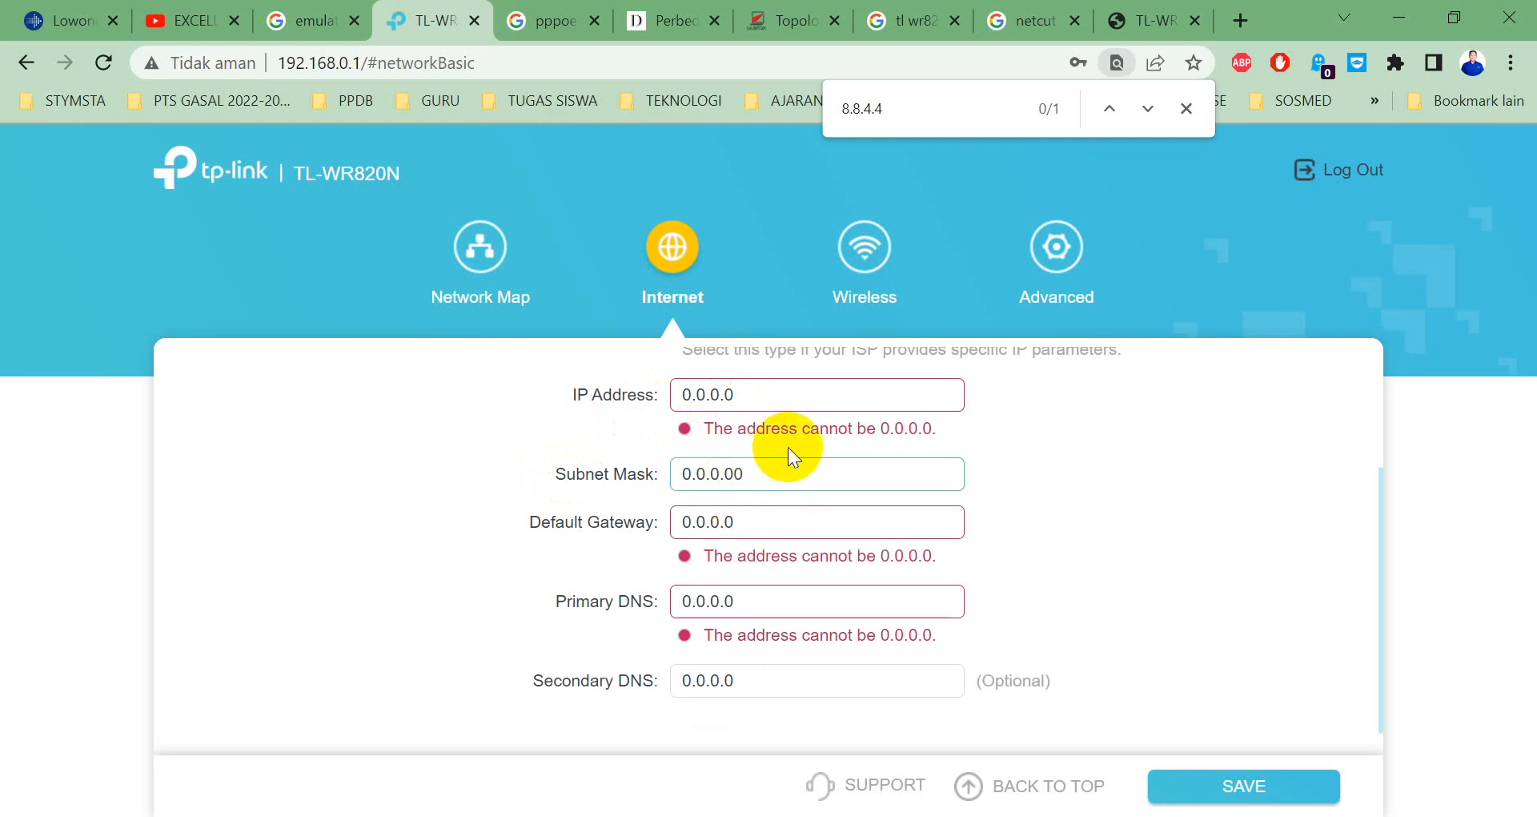
key(BackSpace)
key(BackSpace)
key(BackSpace)
key(BackSpace)
key(BackSpace)
key(BackSpace)
key(BackSpace)
key(BackSpace)
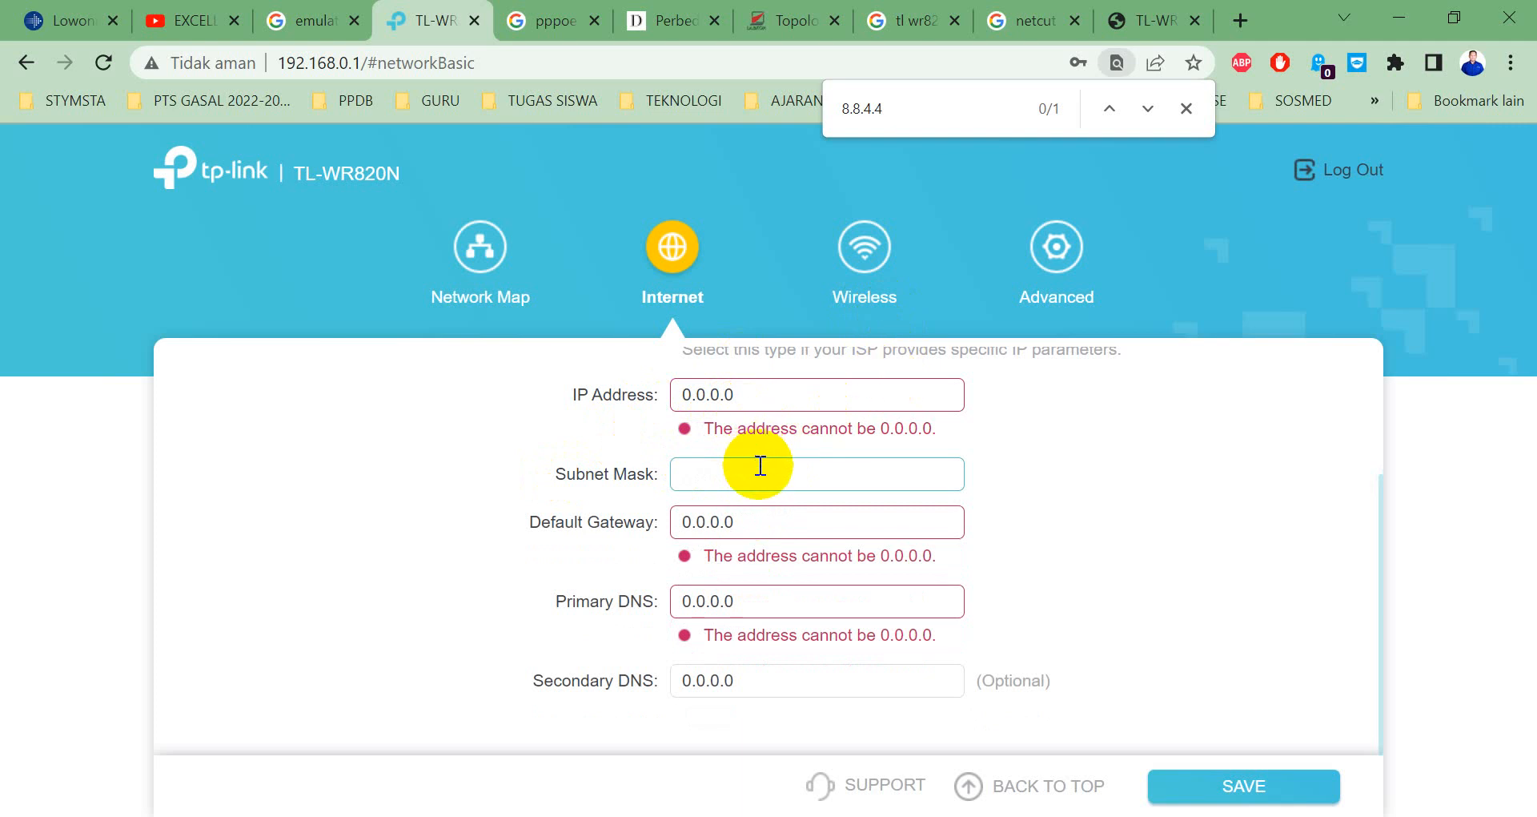
scroll(768, 444, up, 2)
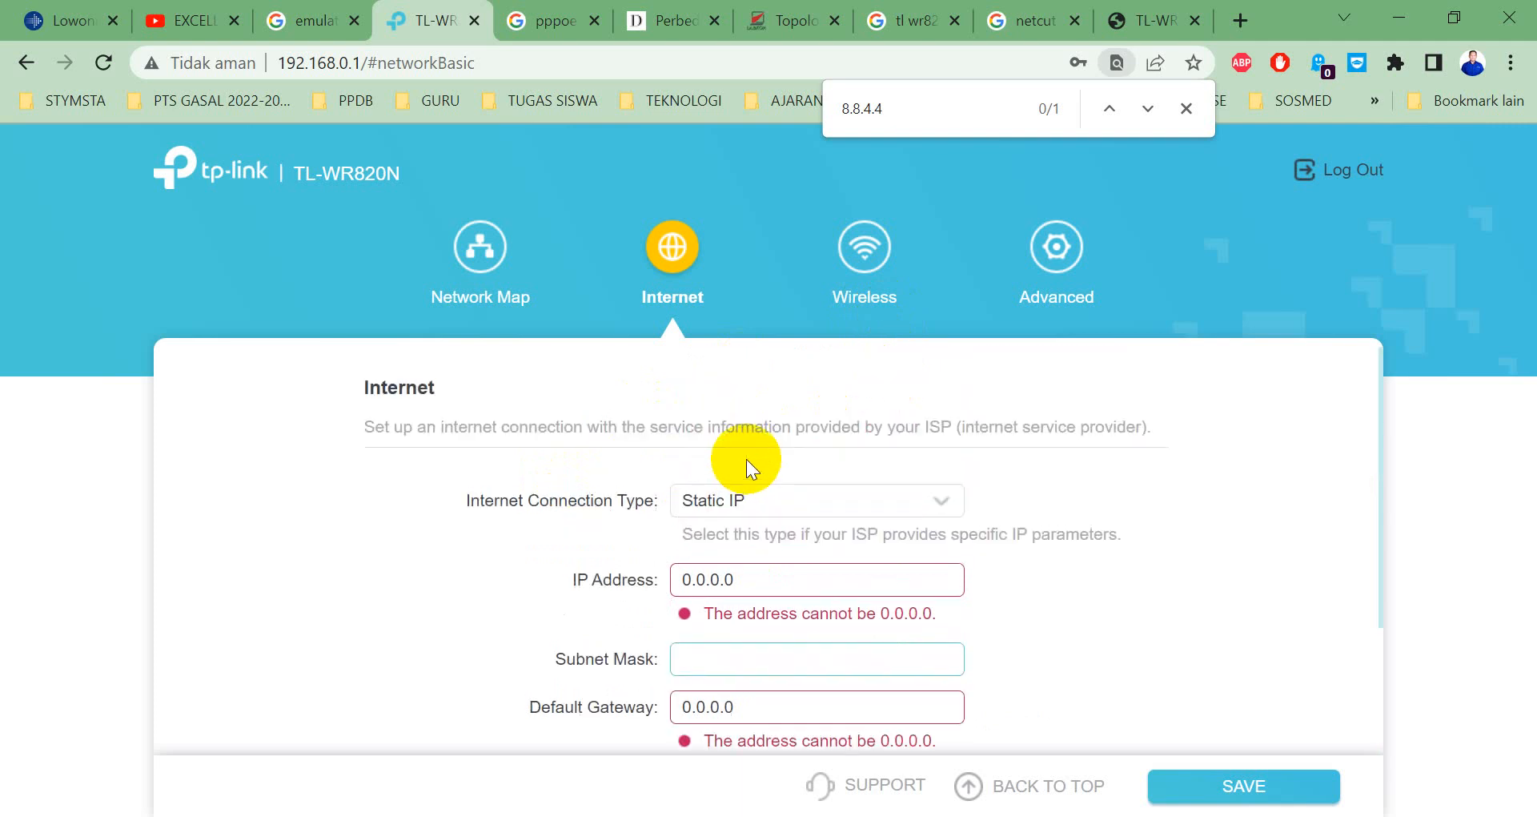
scroll(731, 457, down, 2)
scroll(962, 564, up, 2)
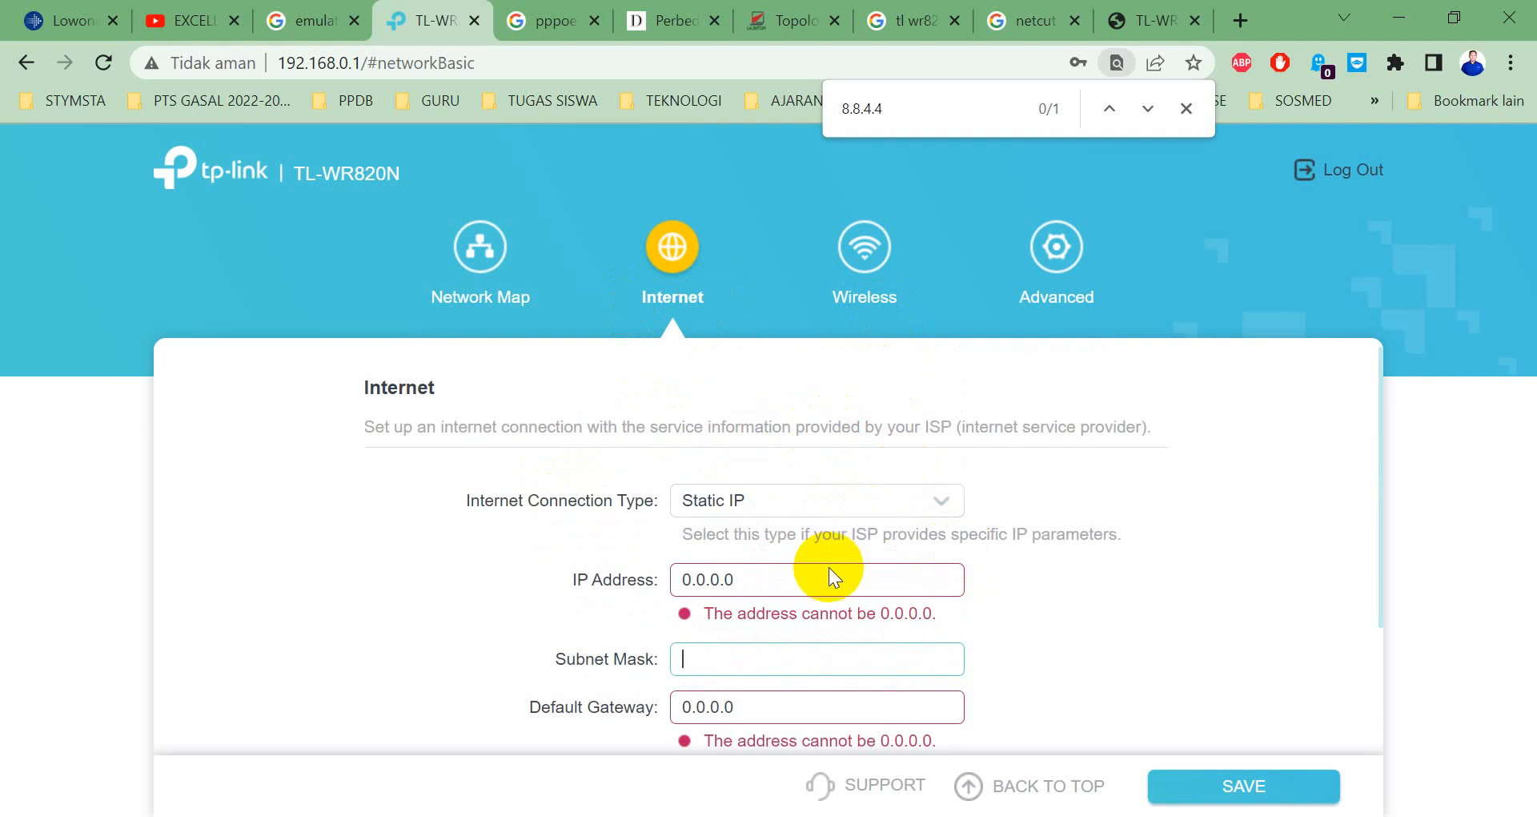
click(784, 587)
click(783, 633)
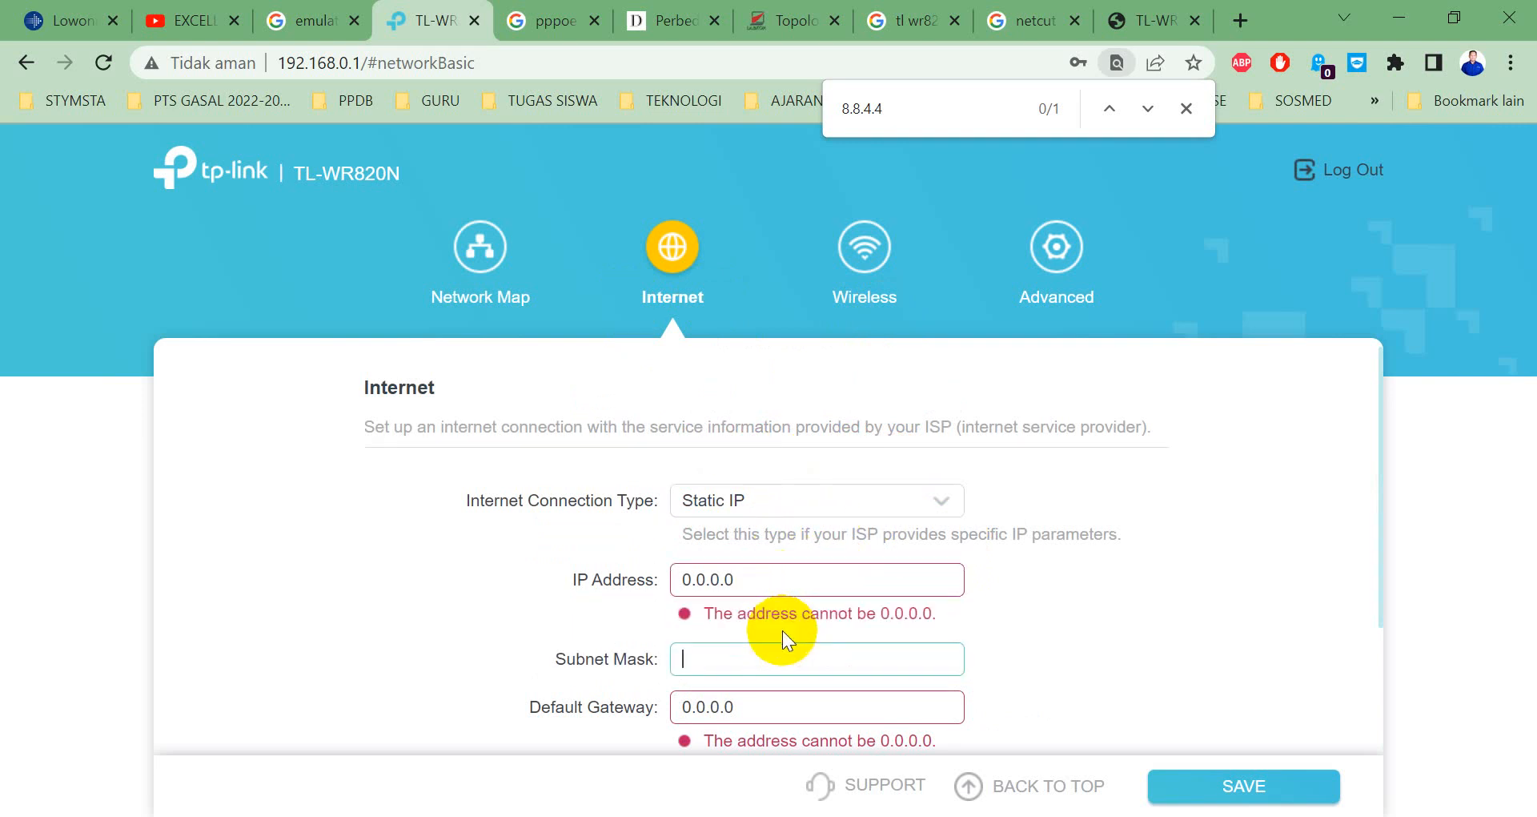
text(0.0.0.0)
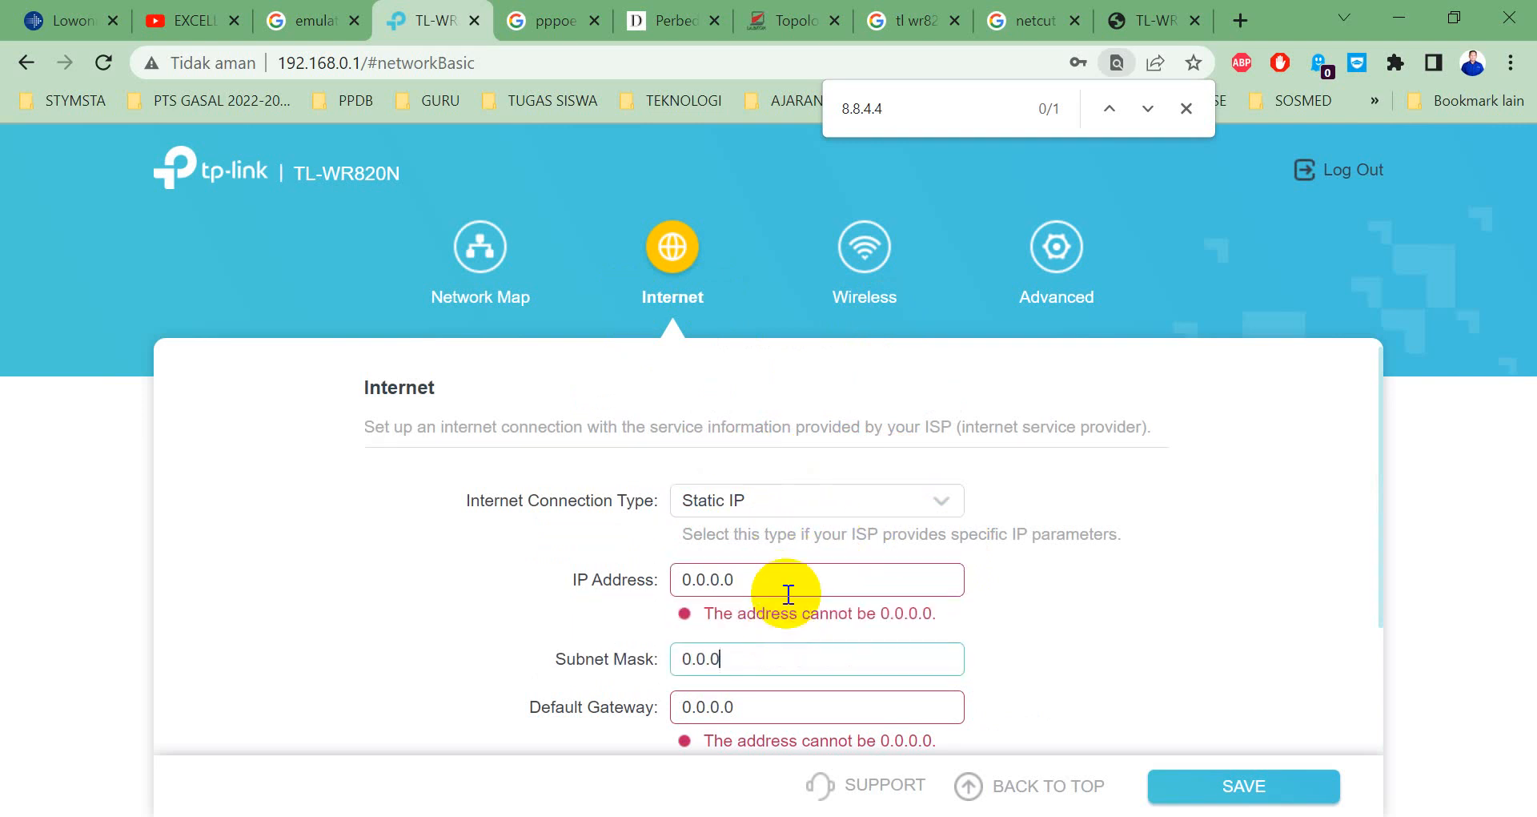
scroll(788, 593, down, 2)
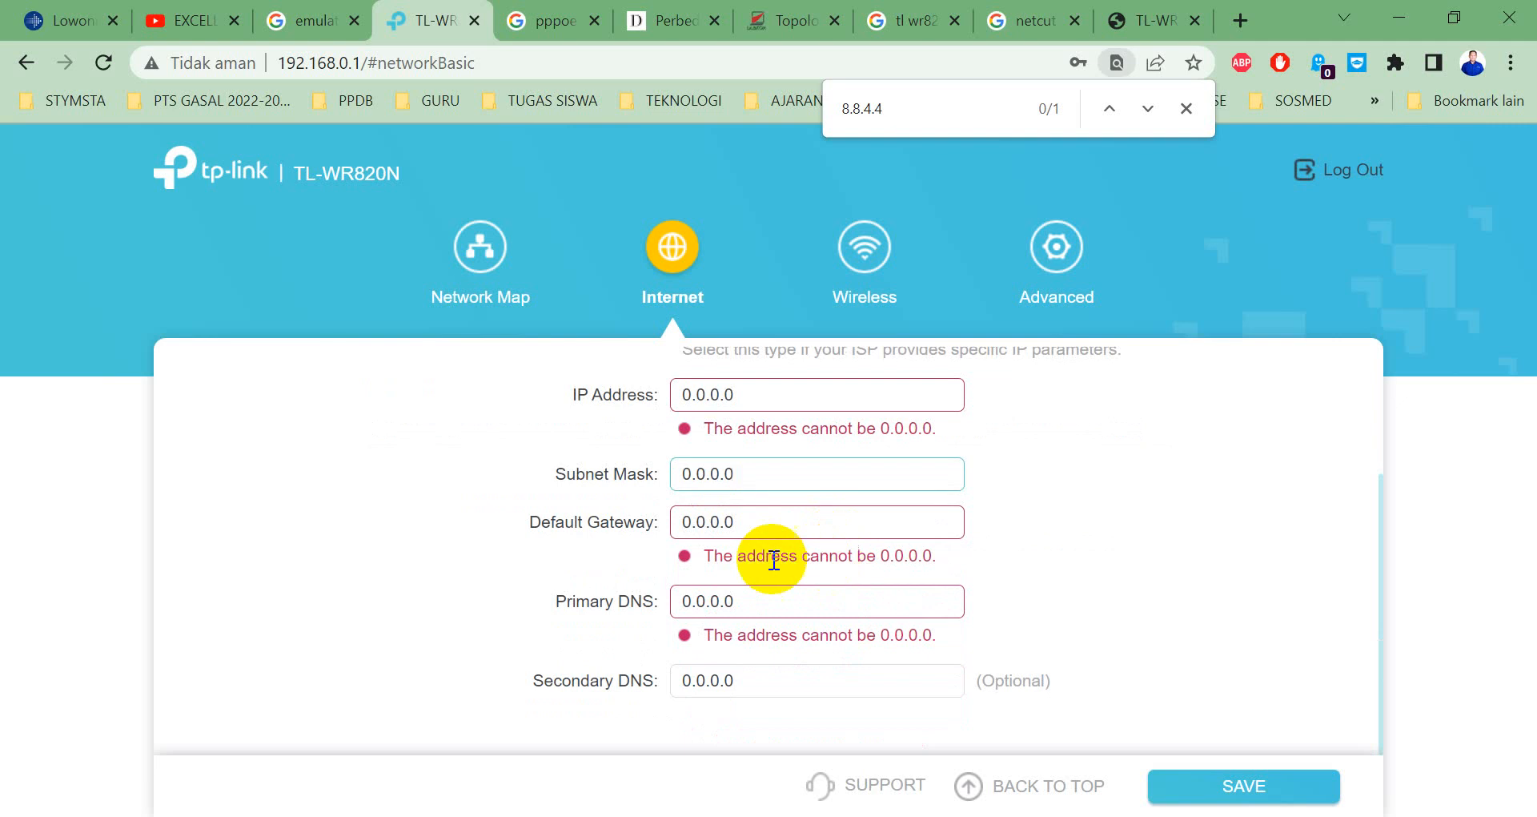
click(1252, 789)
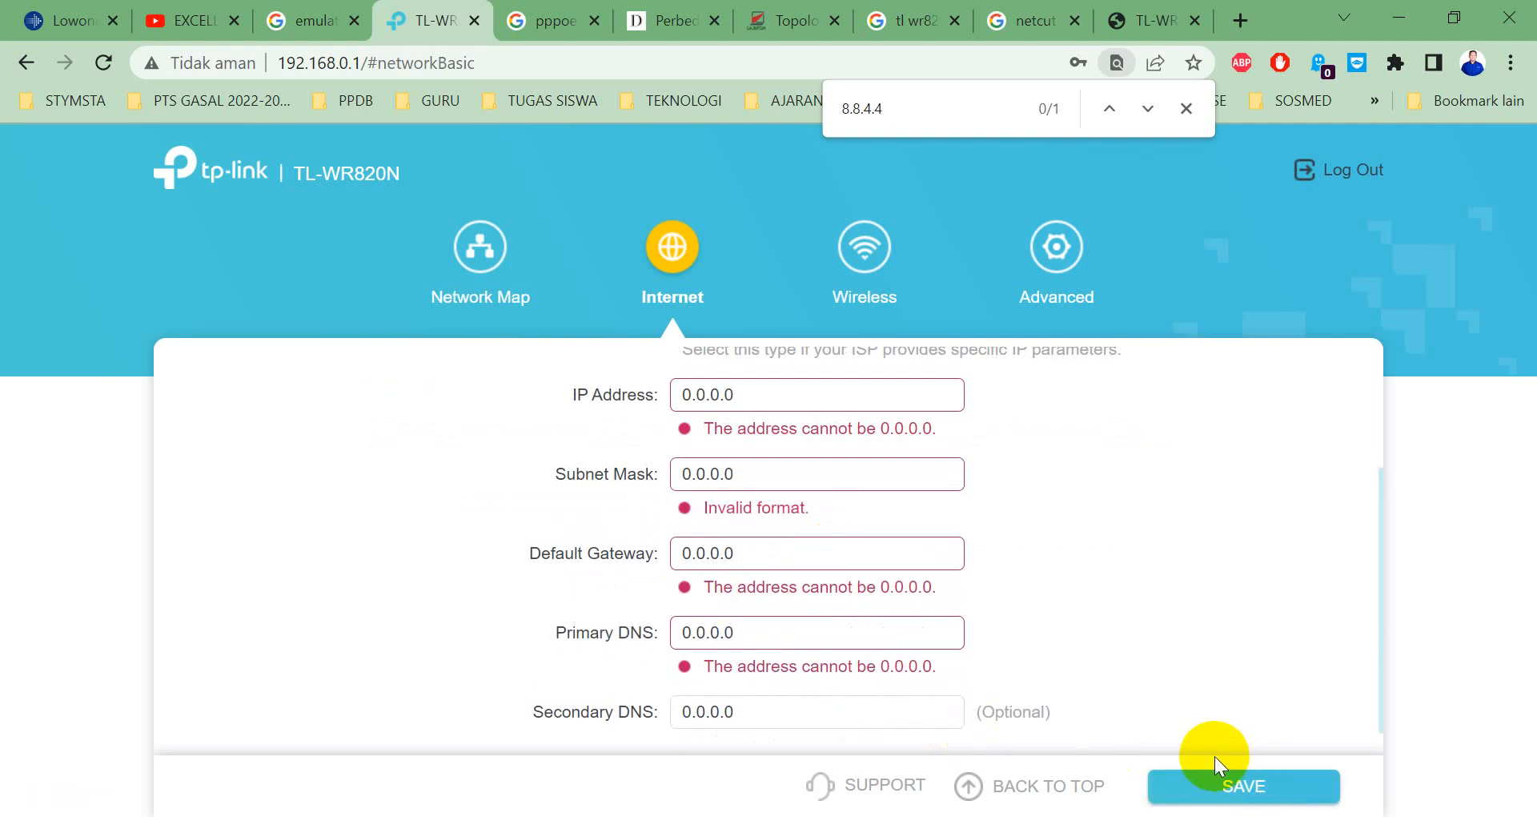
scroll(1041, 683, up, 3)
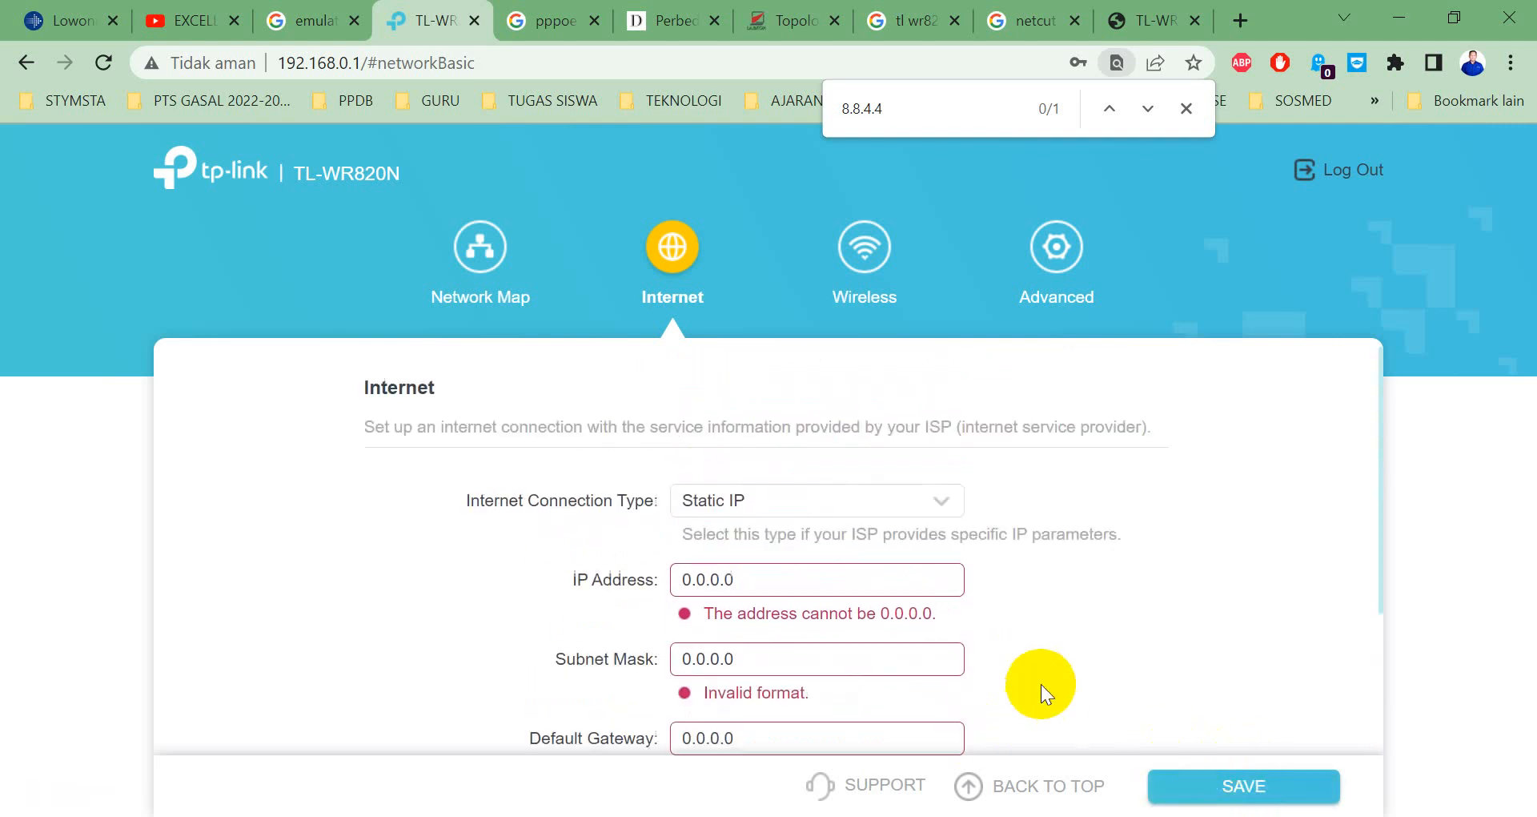
Reload the router's Internet settings page via Advanced > Internet.
click(876, 577)
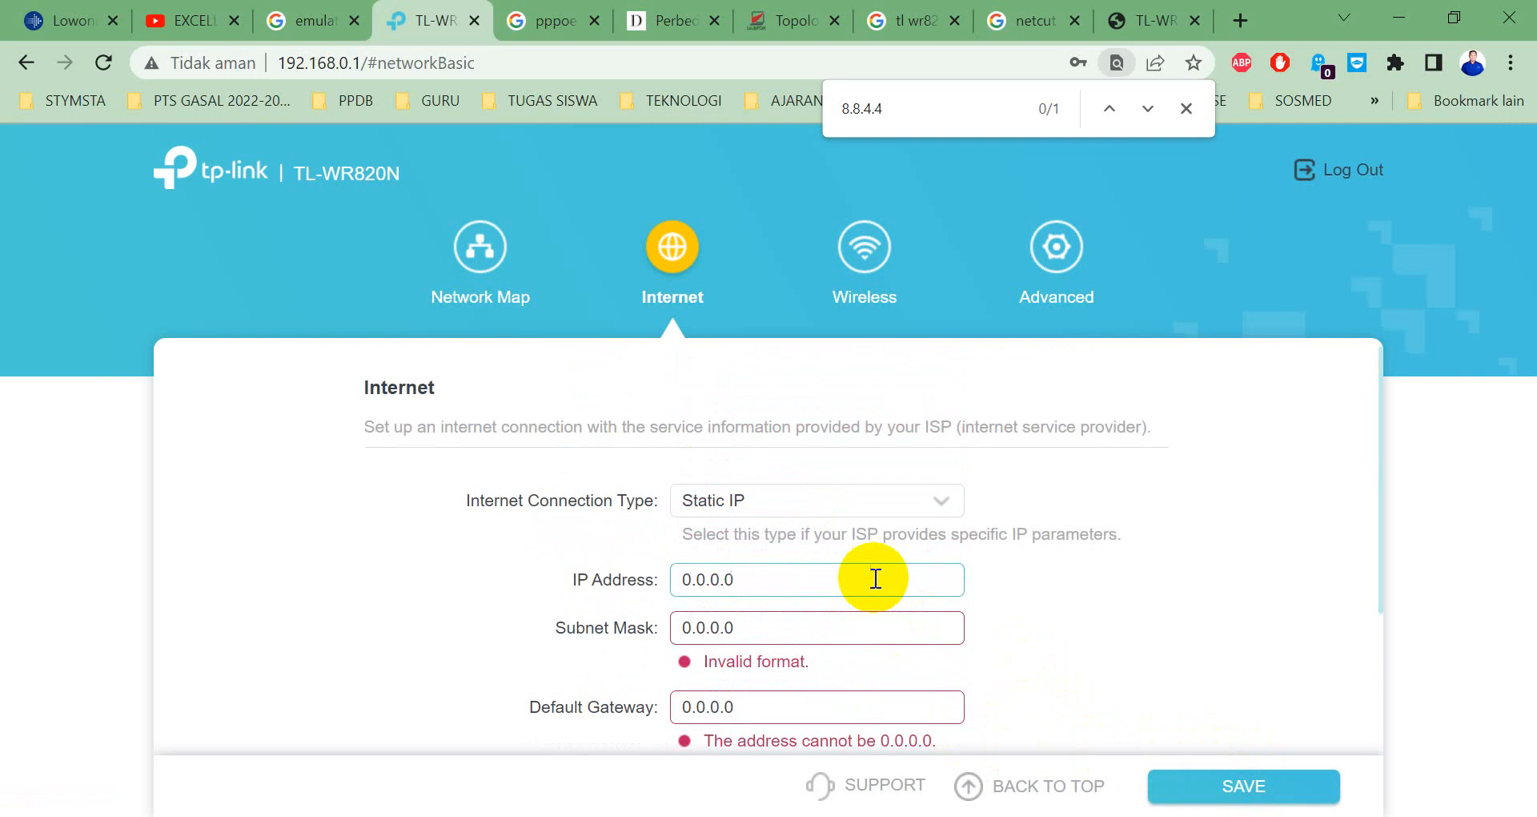
click(814, 621)
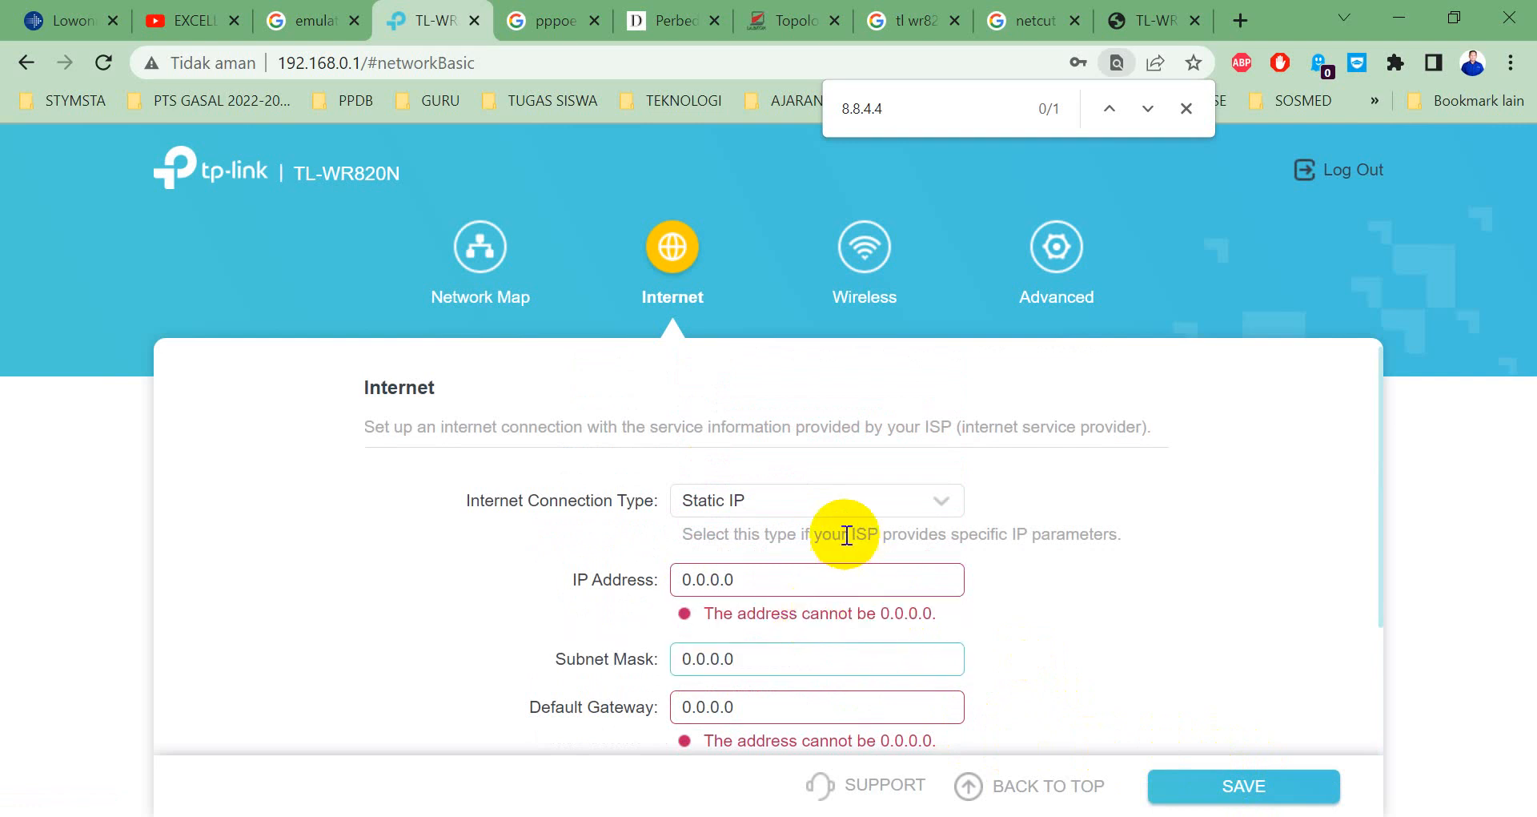
click(1086, 192)
click(1056, 244)
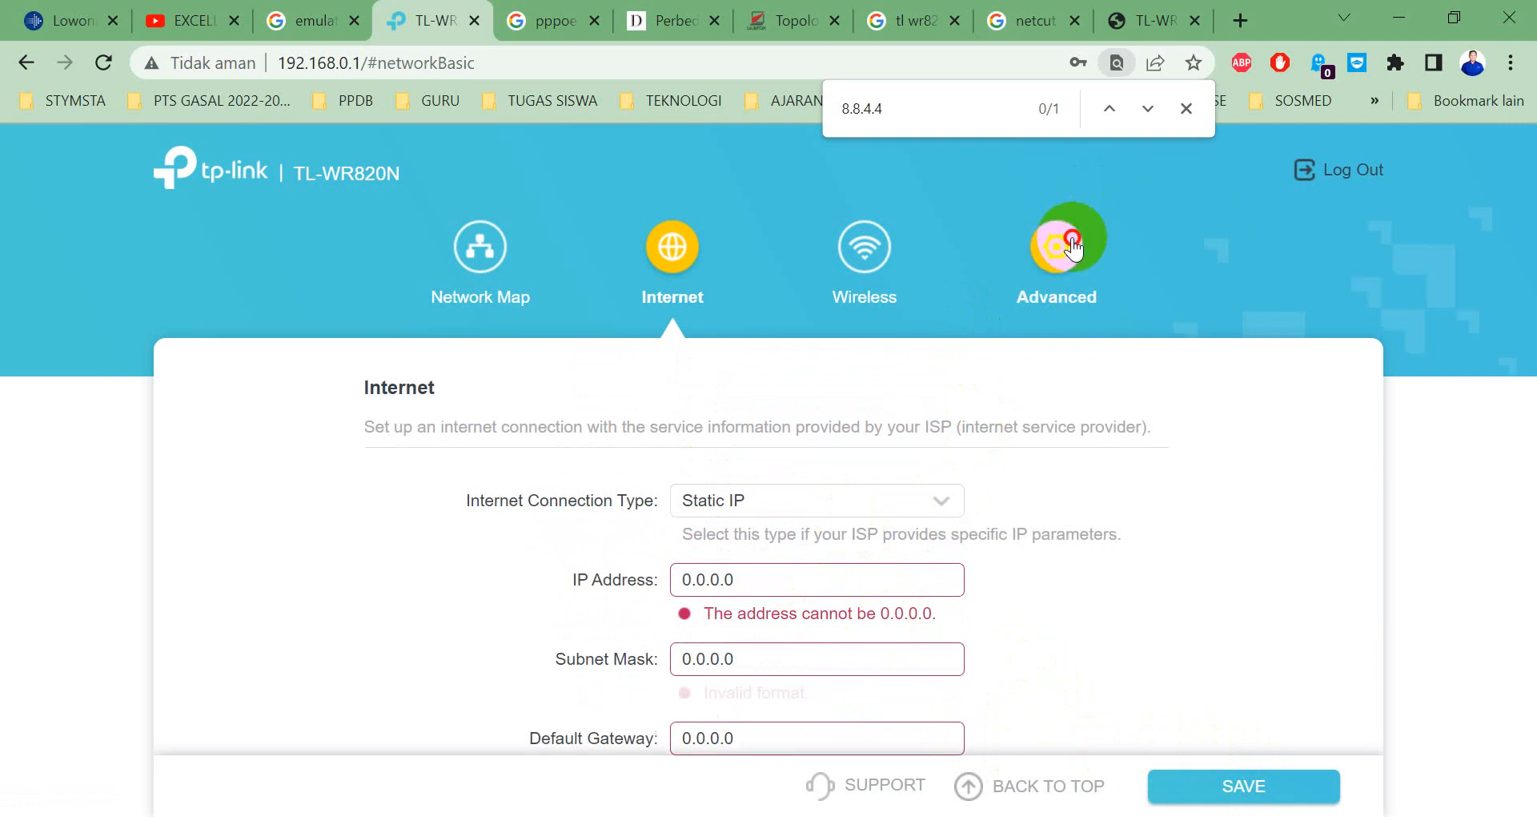
scroll(324, 394, down, 1)
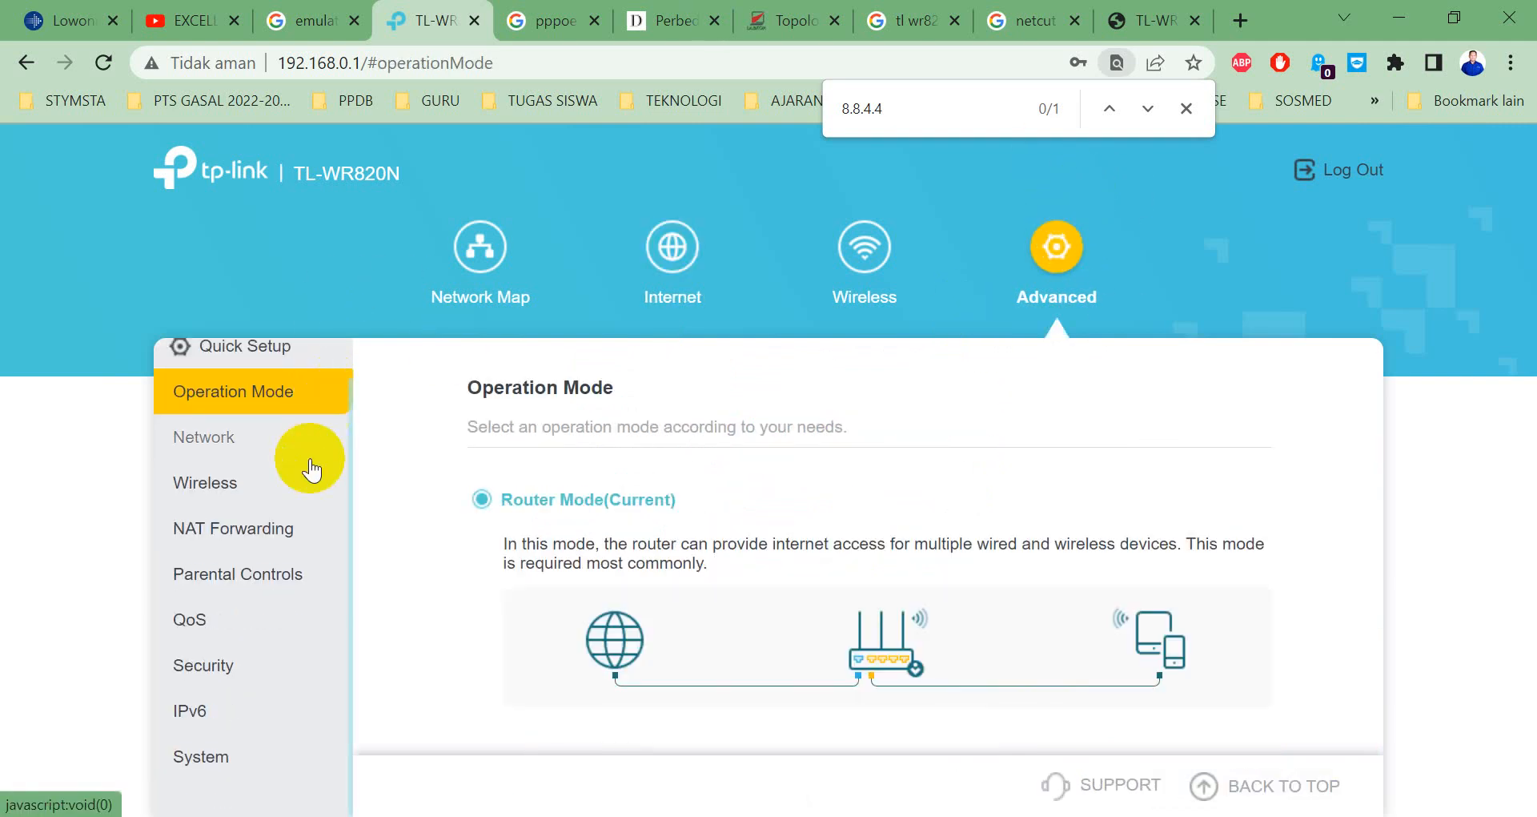
scroll(304, 449, up, 1)
click(517, 268)
click(669, 240)
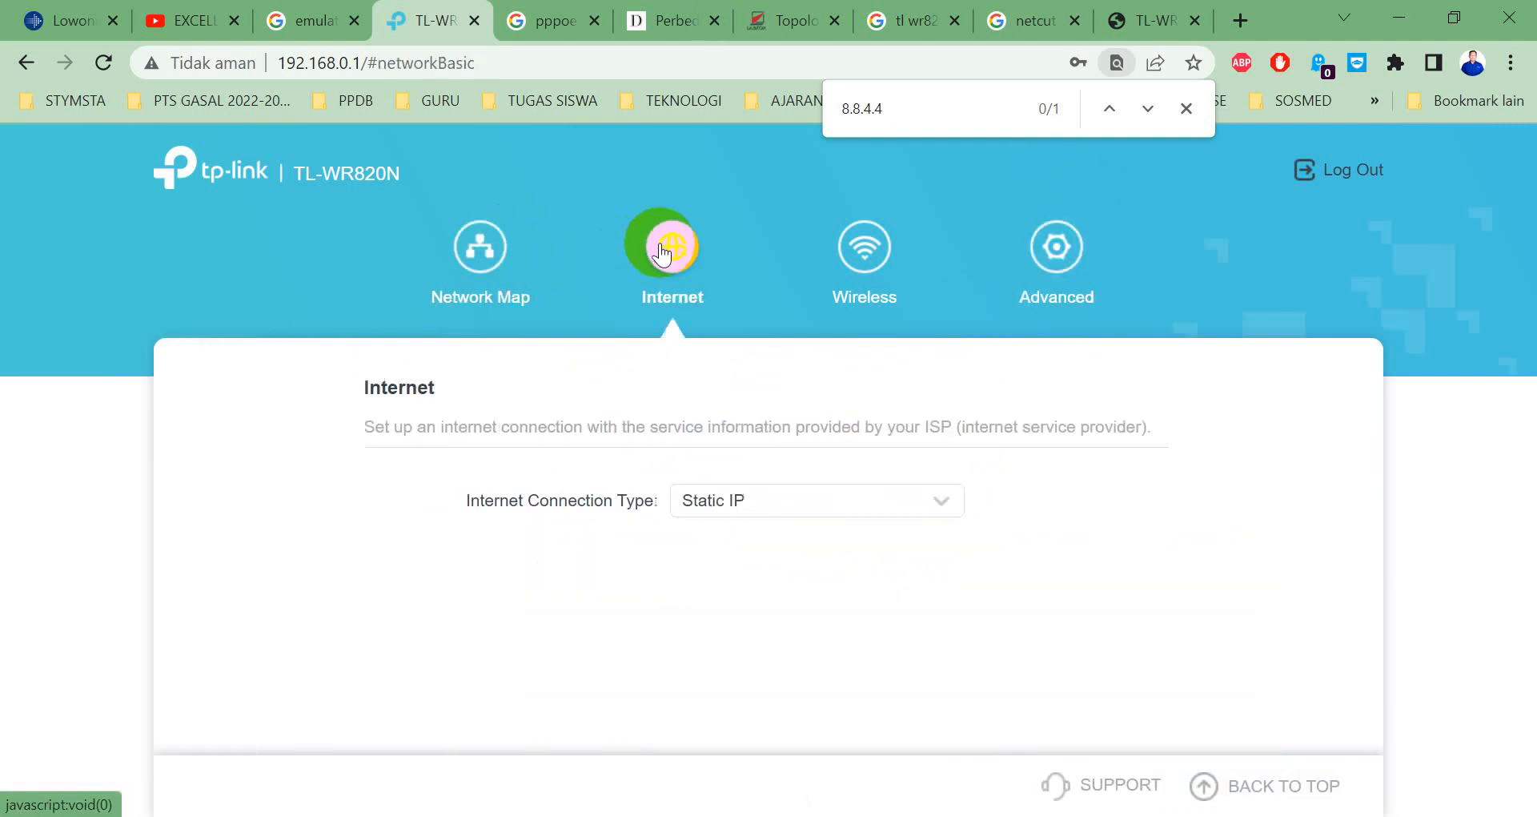
Set the connection type to Static IP, restoring 172.20.70.5 / 255.255.255.128, and reopen the type list.
click(704, 592)
scroll(712, 481, down, 3)
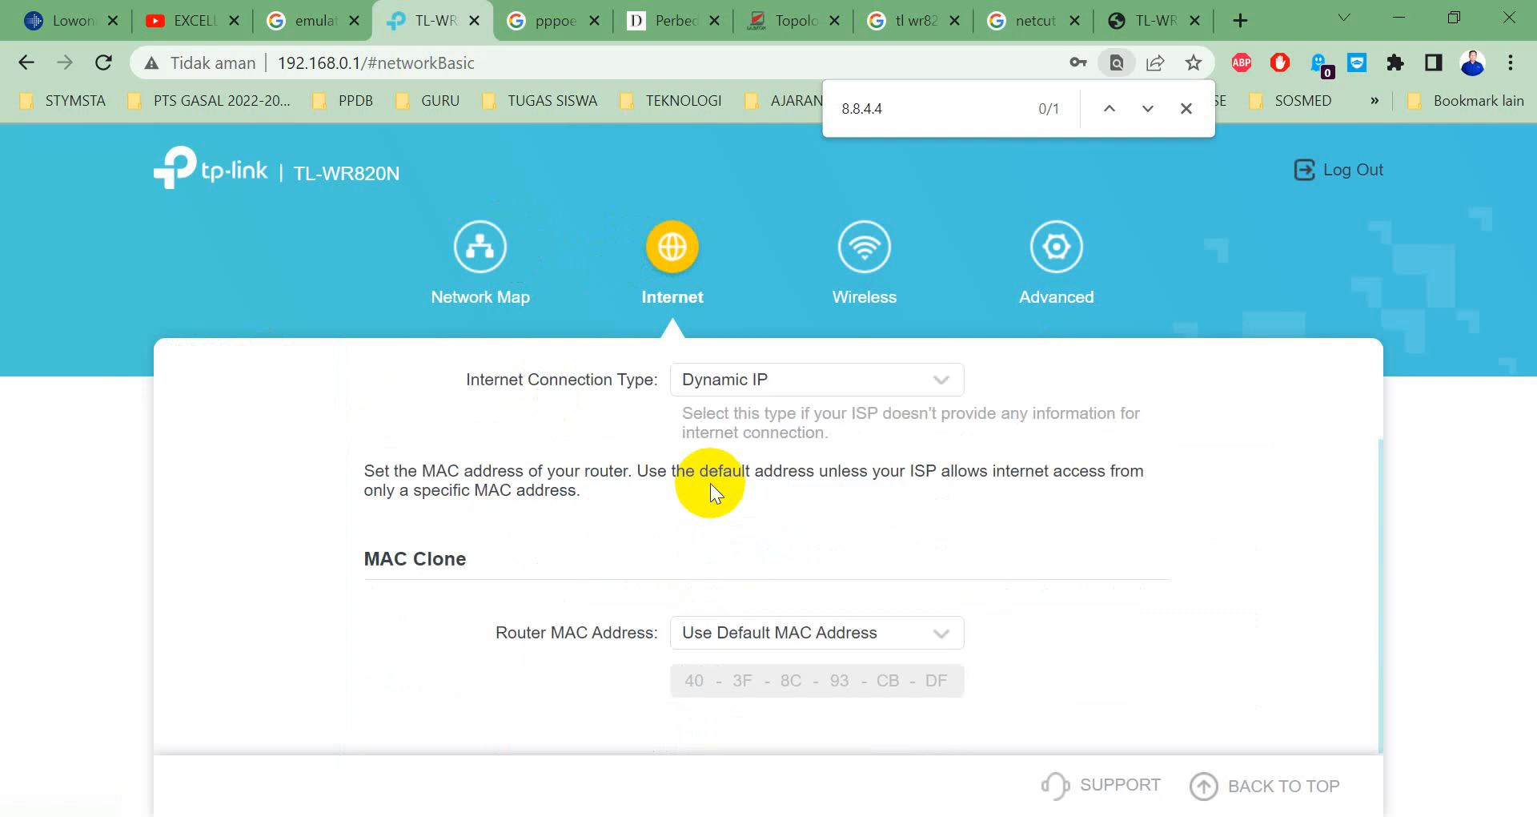
click(695, 380)
click(732, 471)
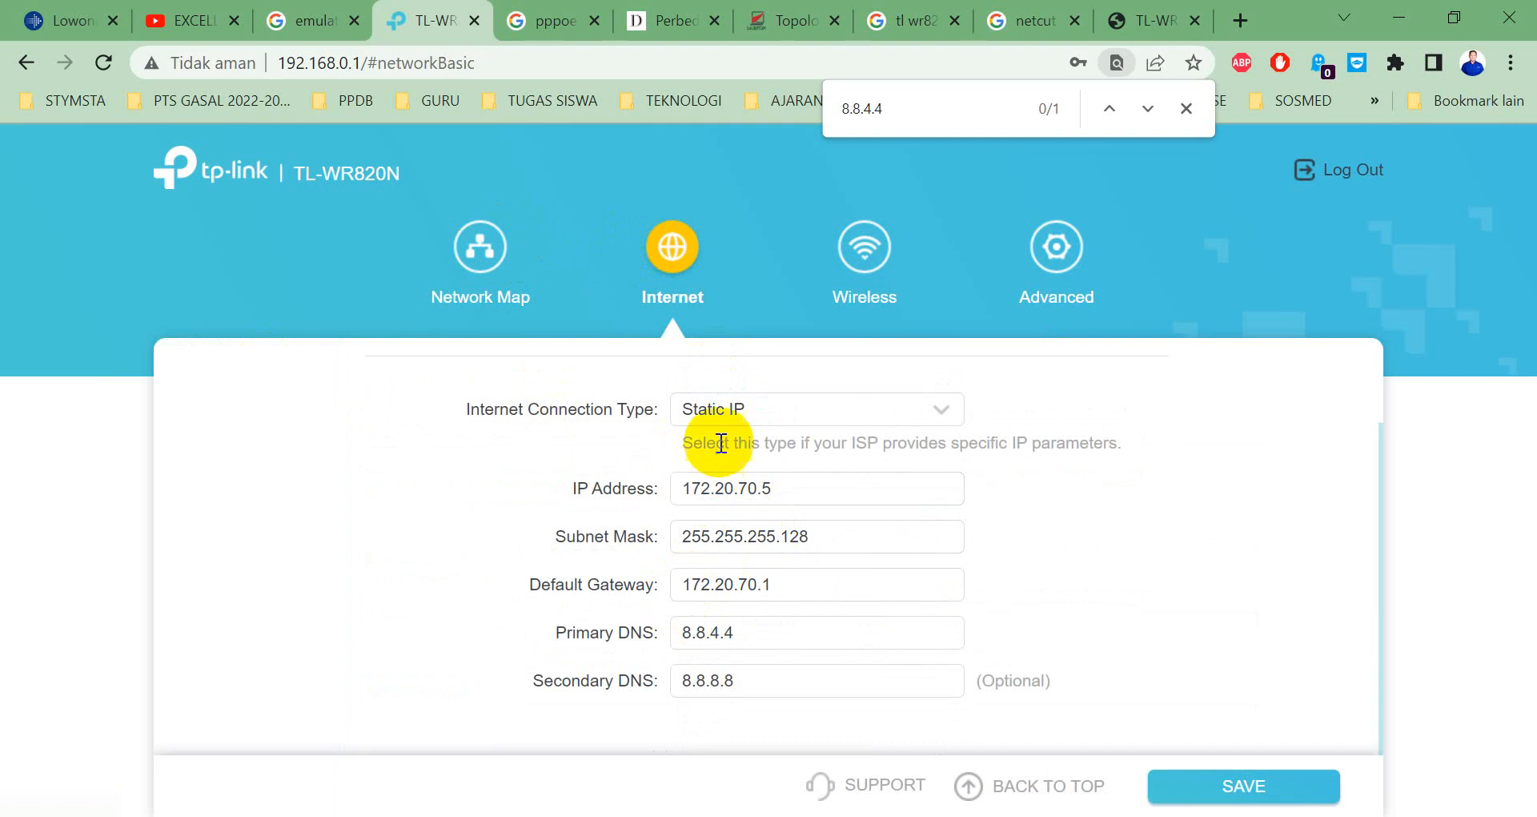
click(720, 409)
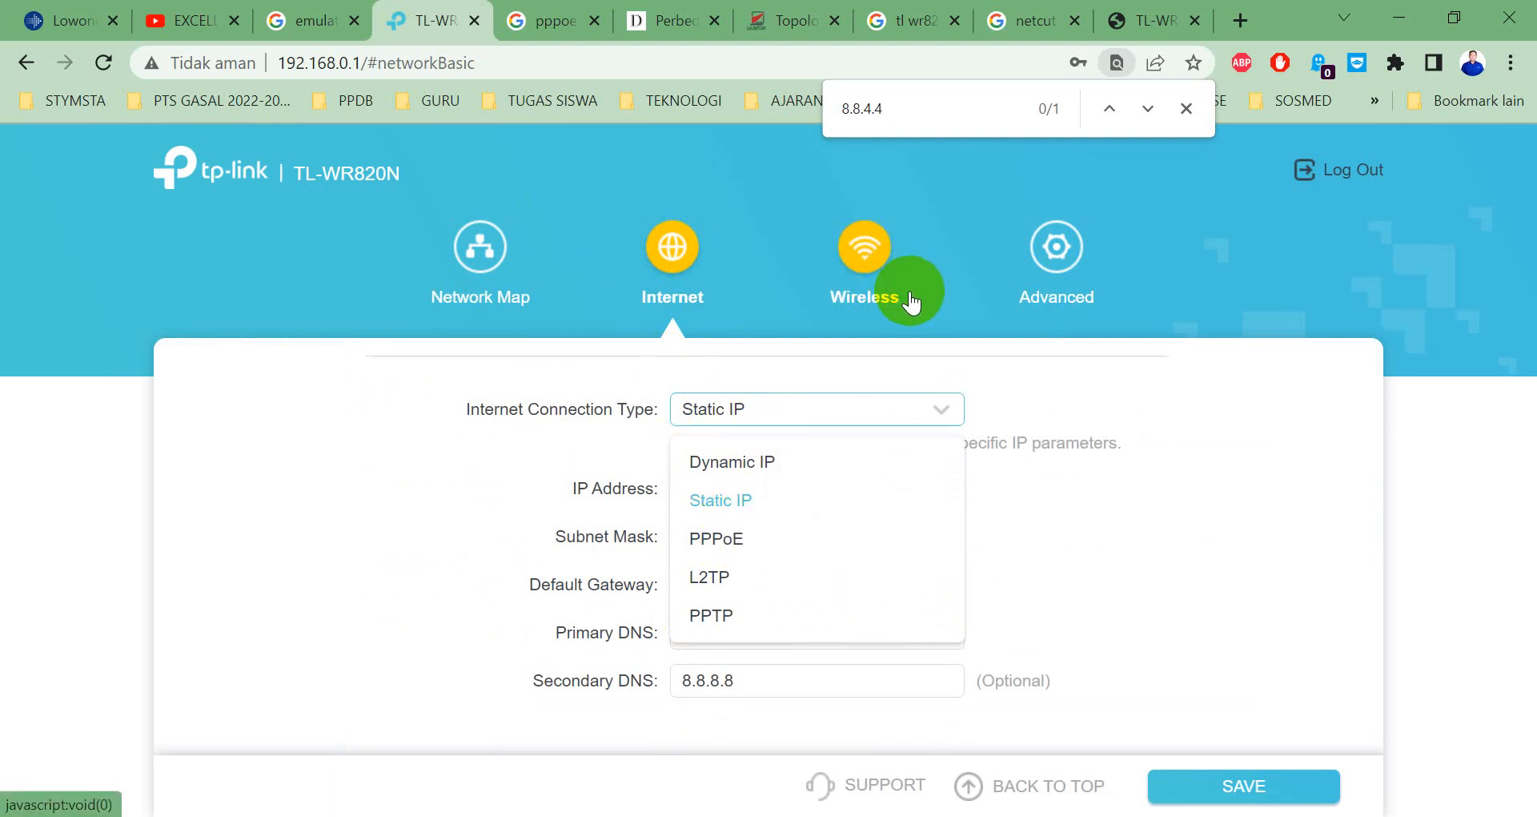
Select PPPoE as the connection type and enter the PPPoE username and password.
click(730, 543)
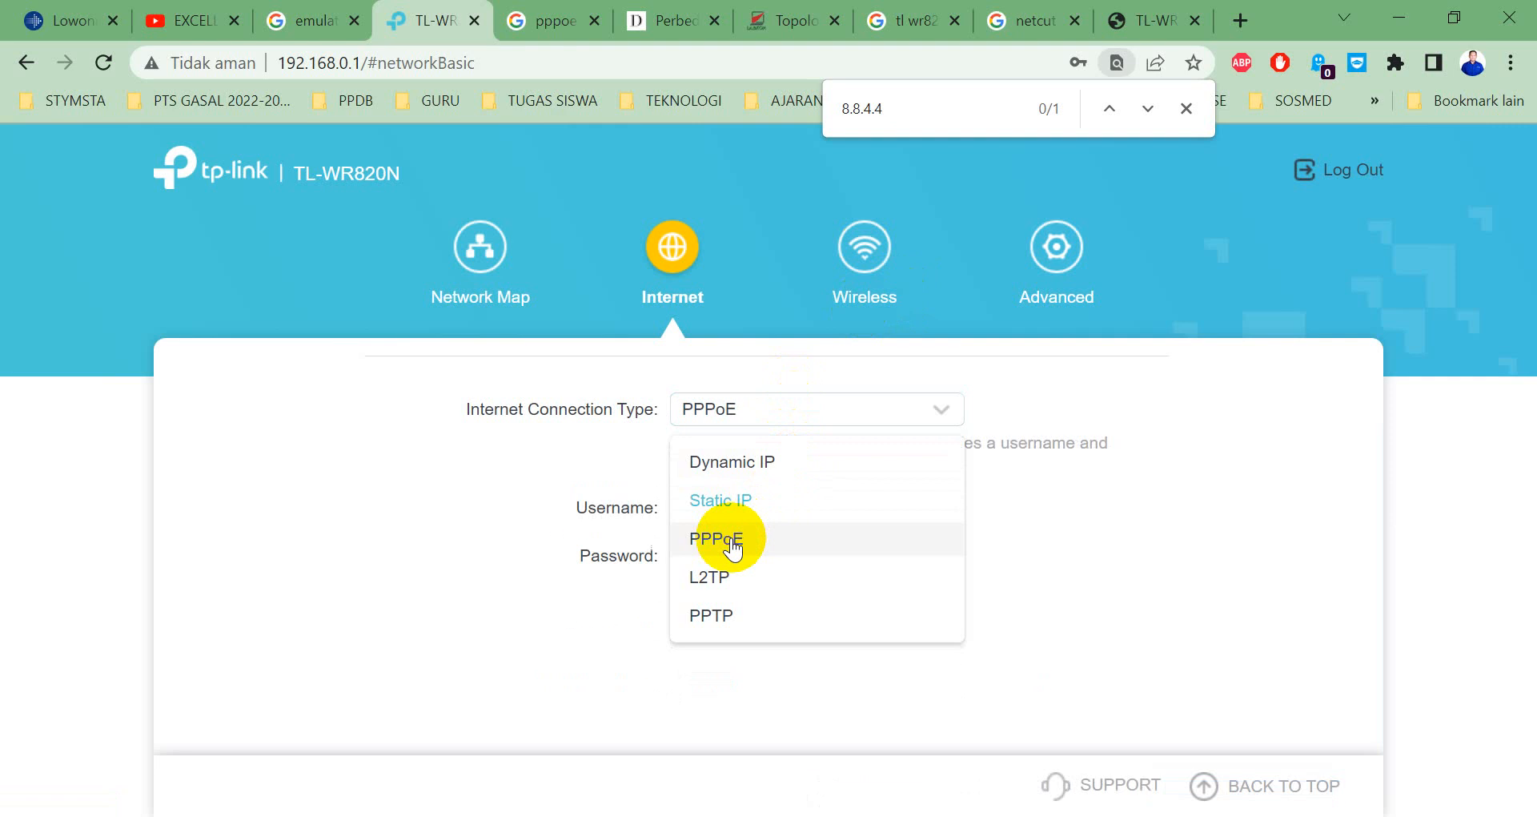
click(716, 599)
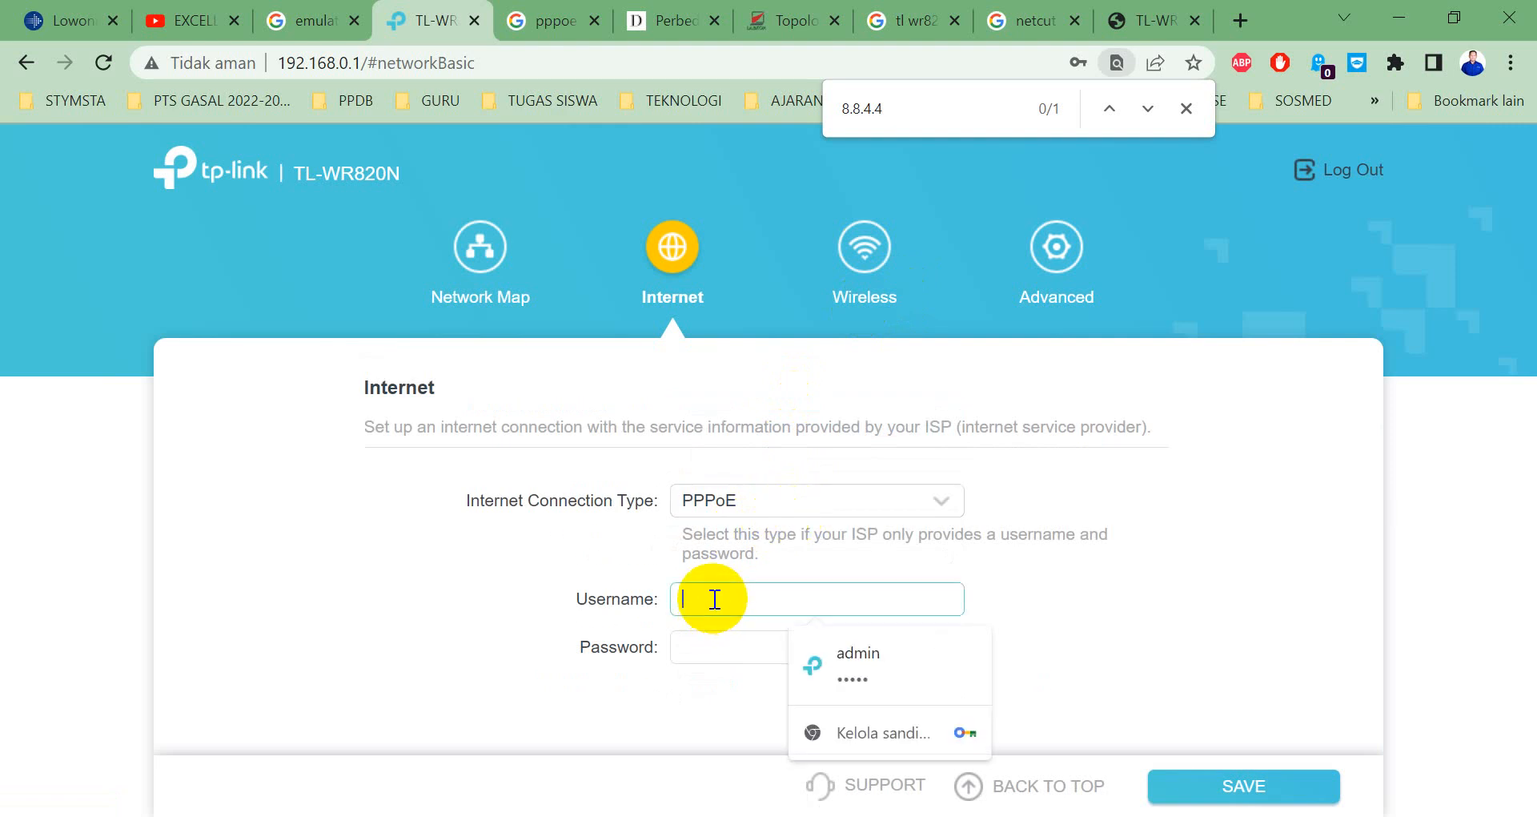
text(ihjy)
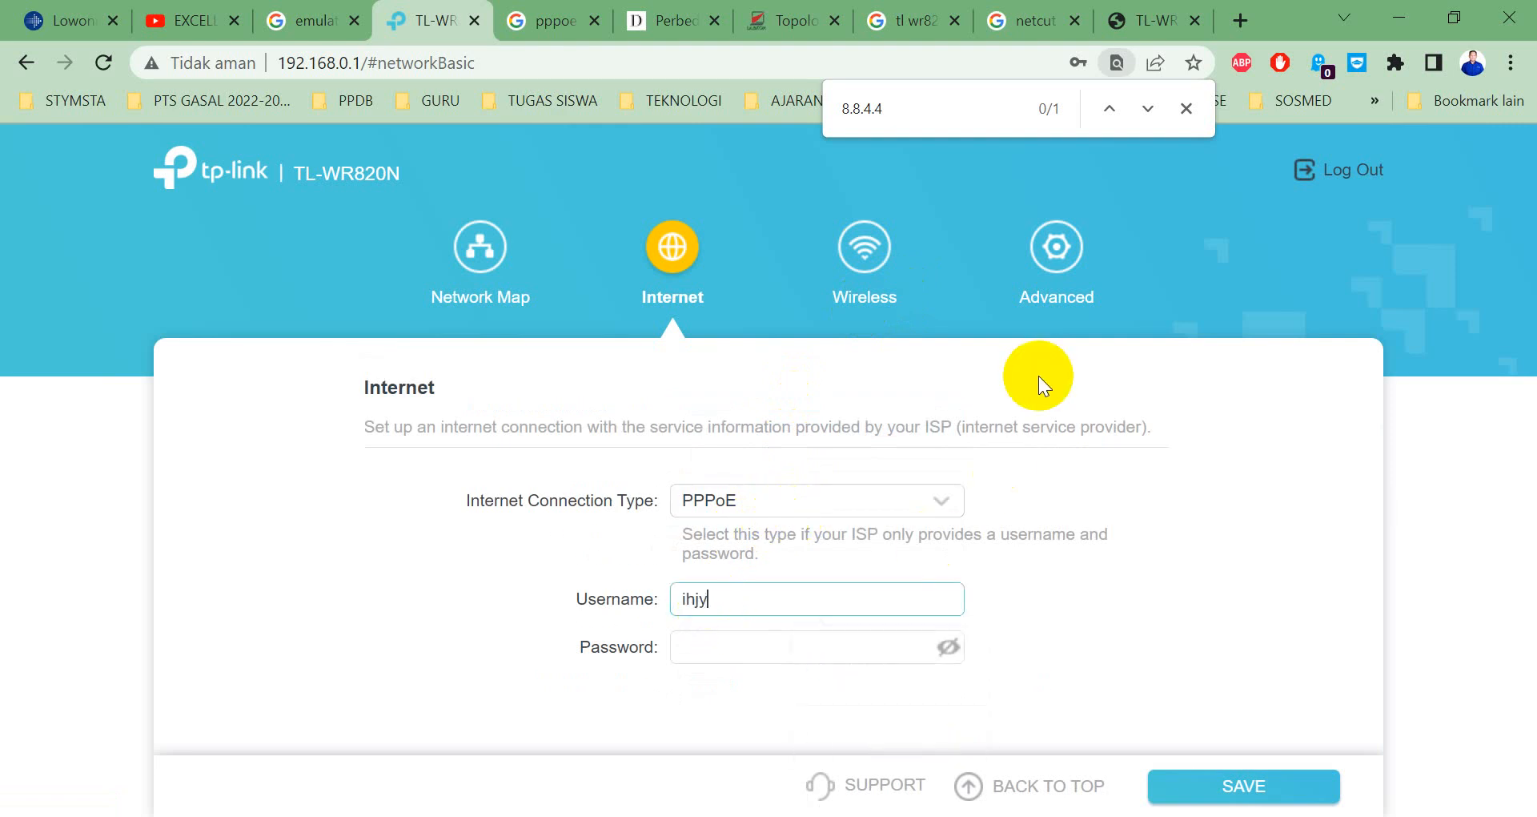
text(hyak)
key(Tab)
text(••••)
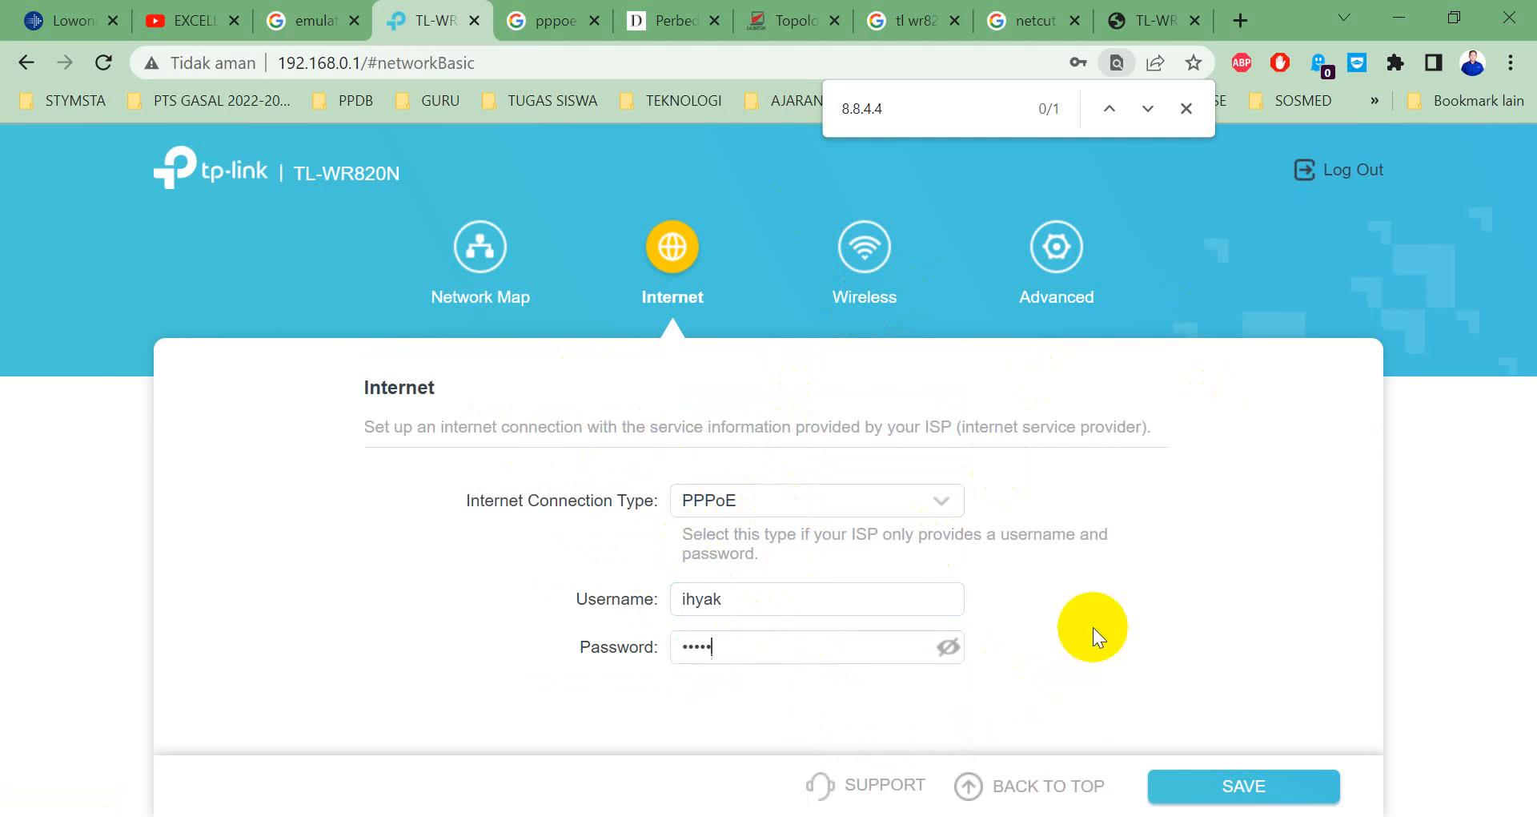
Glance at the running ping, then save the PPPoE connection settings.
key(alt+Tab)
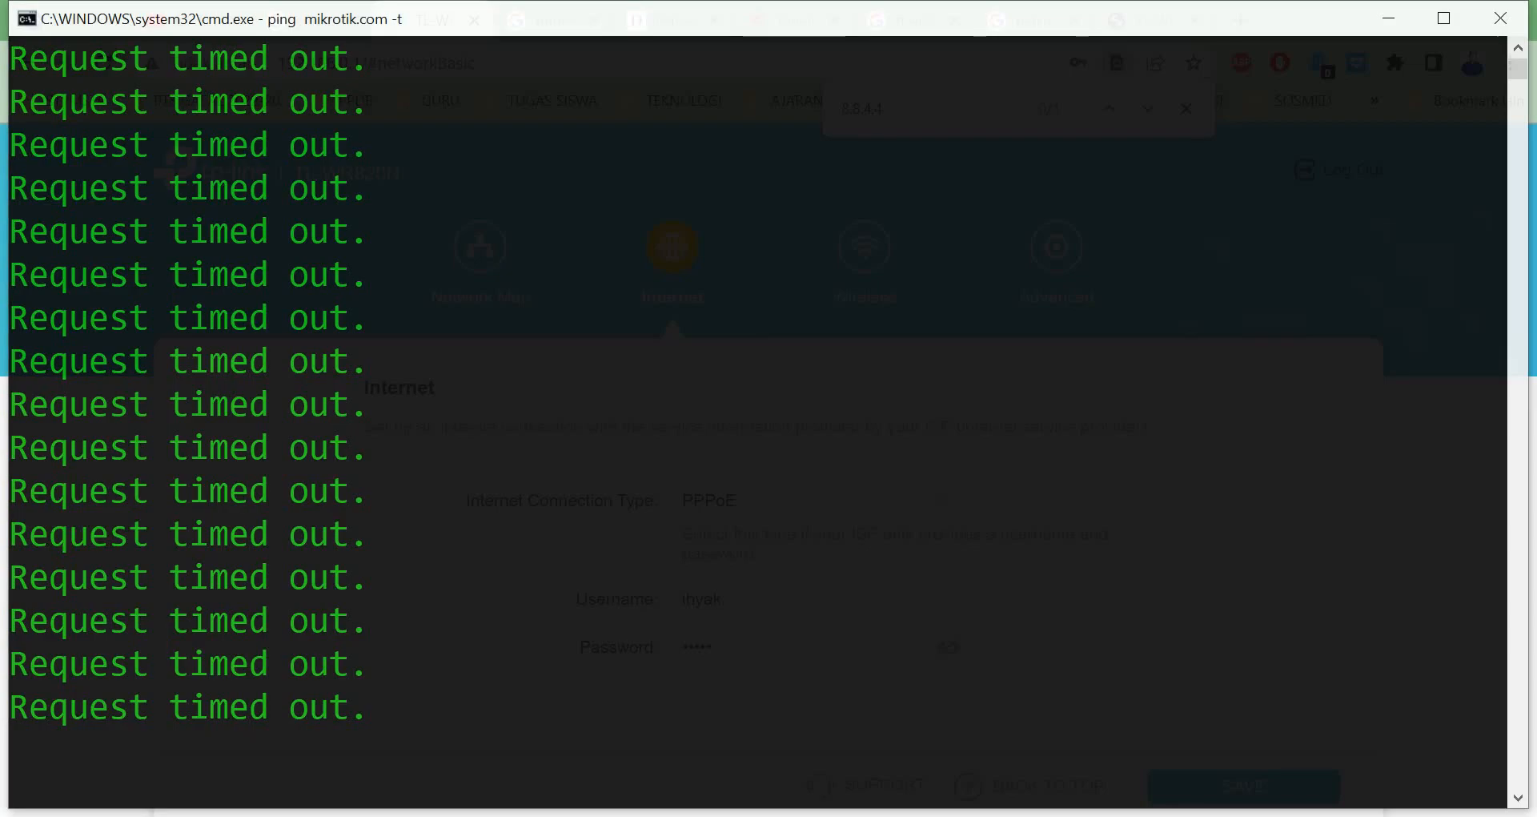
click(352, 547)
key(alt+Tab)
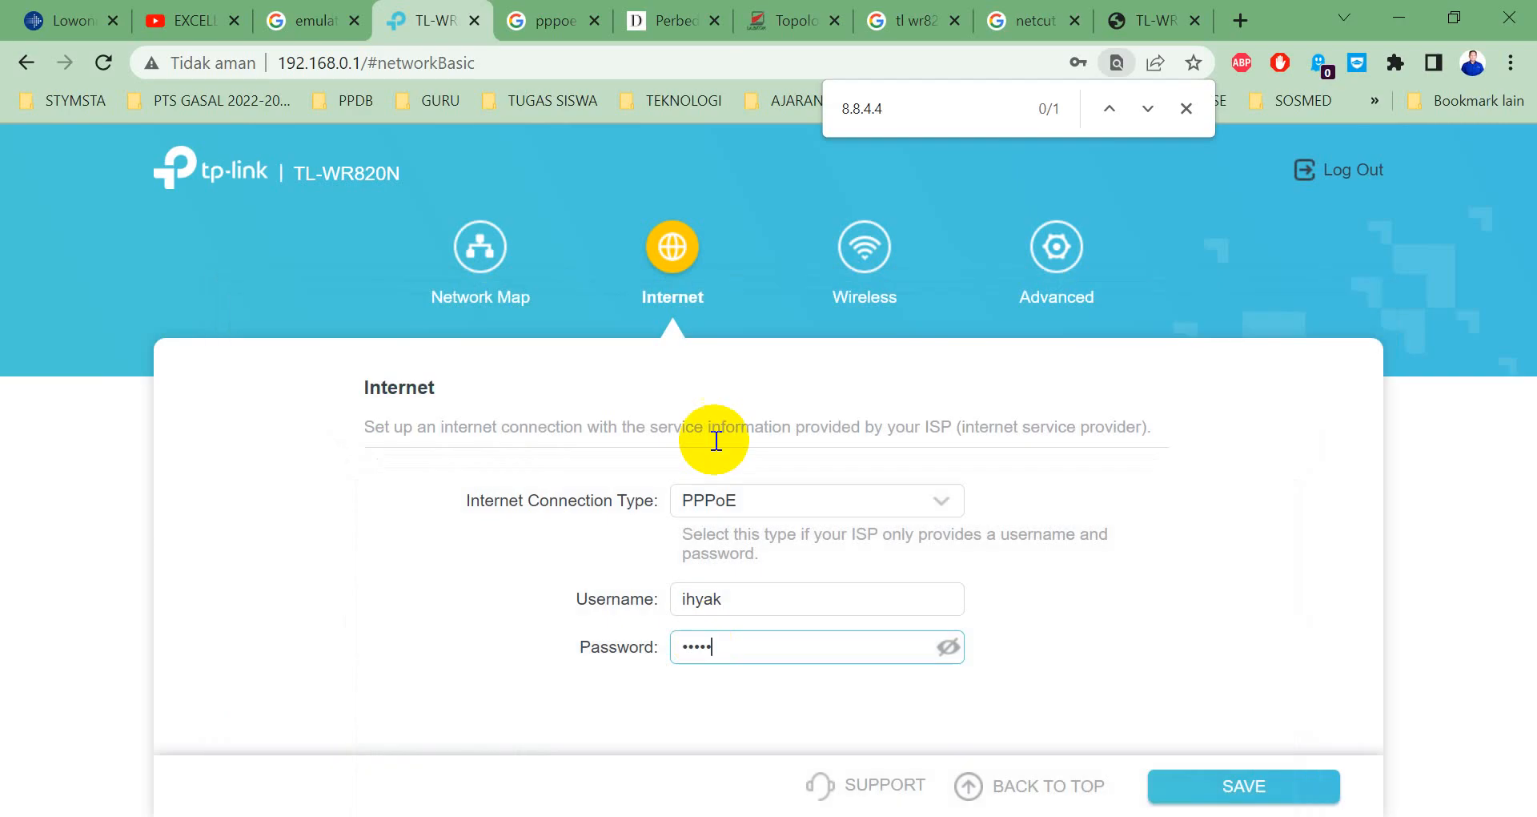
click(1252, 786)
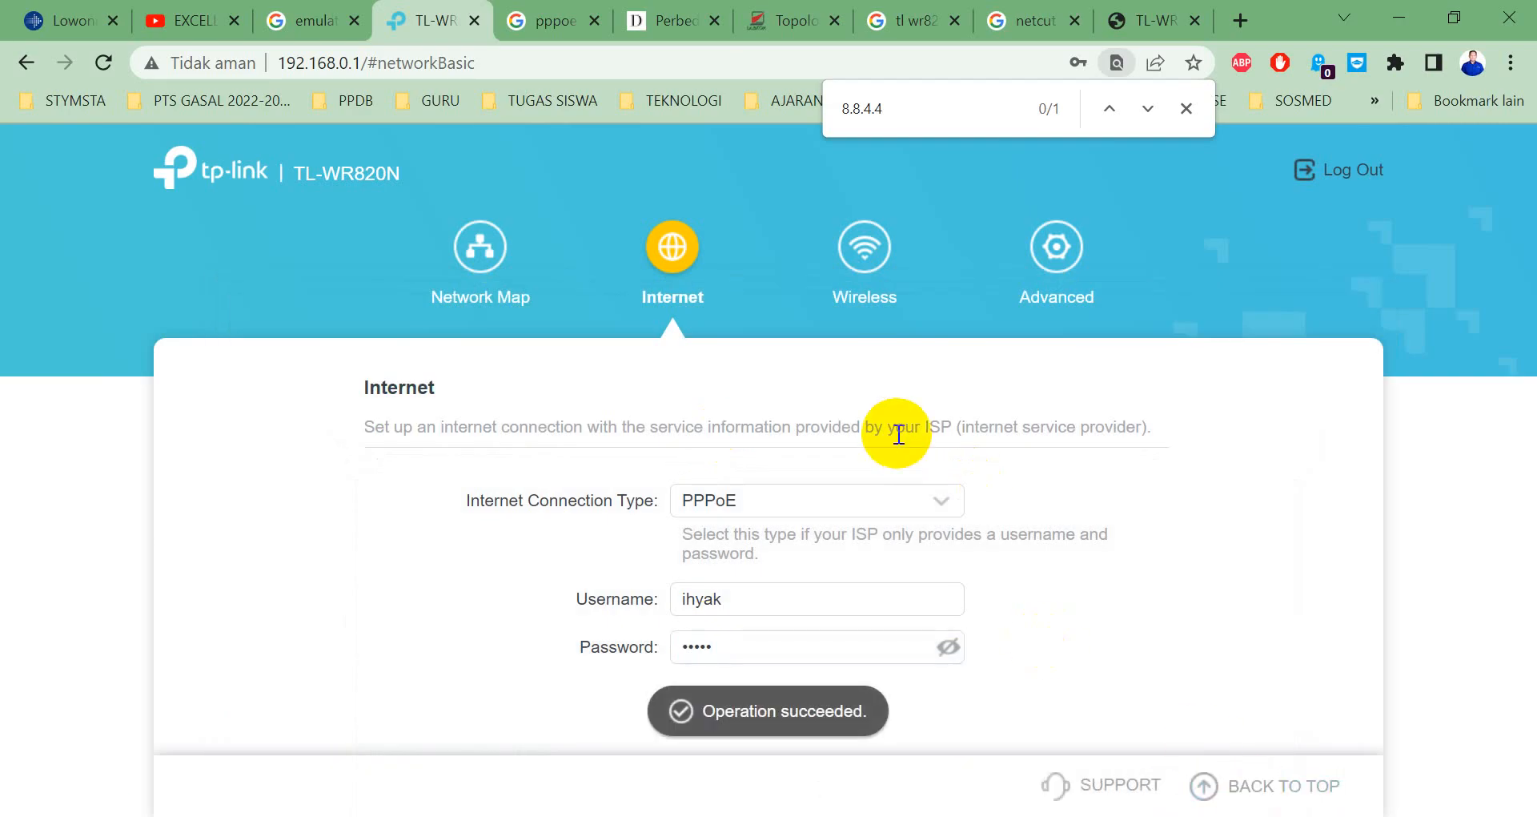
key(alt+Tab)
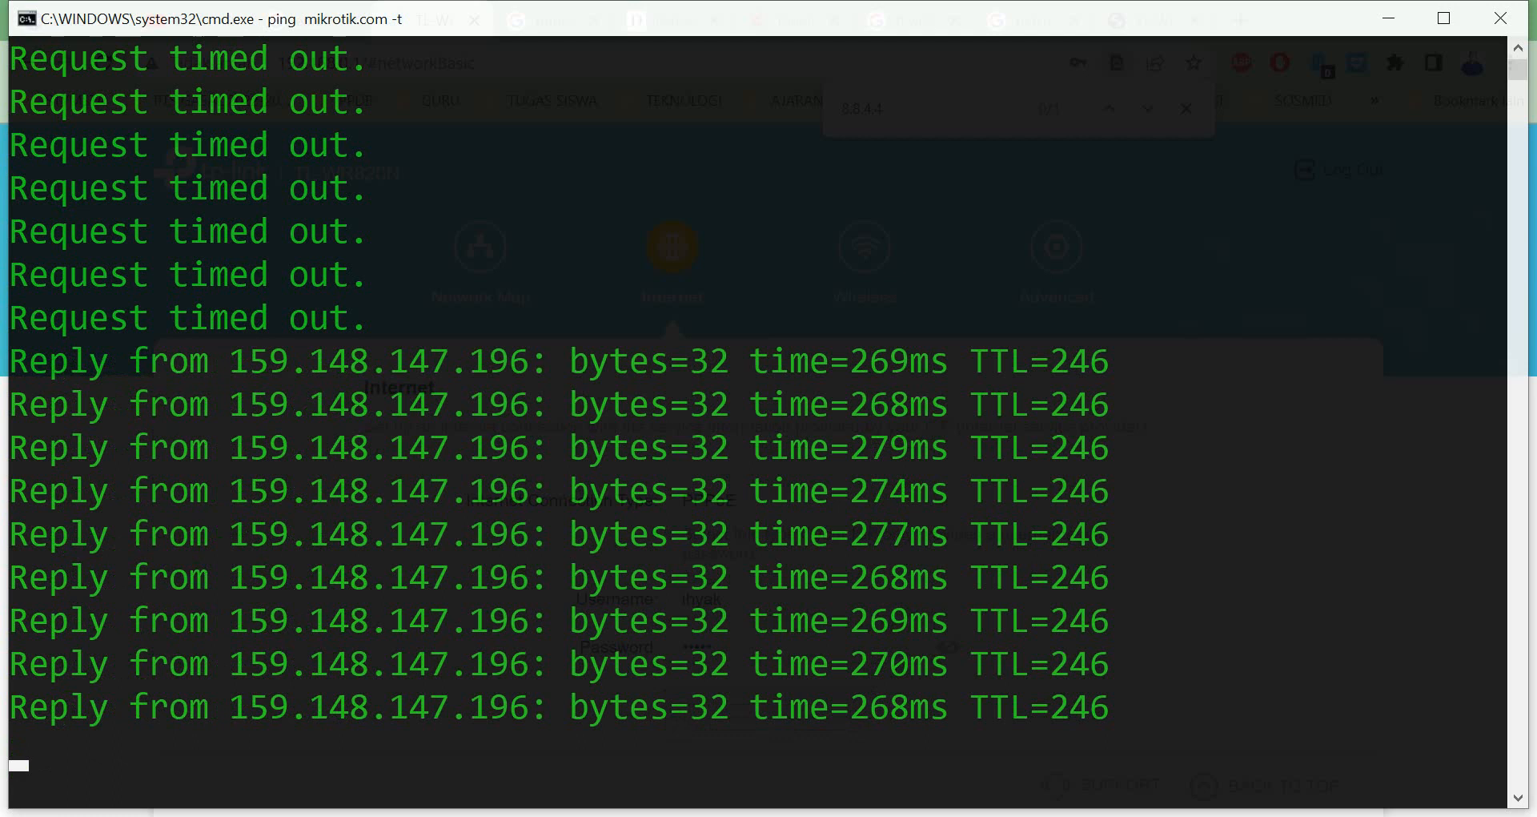
Confirm ping replies from 159.148.147.196, glance at Network Connections, and return to the router page.
key(alt+Tab)
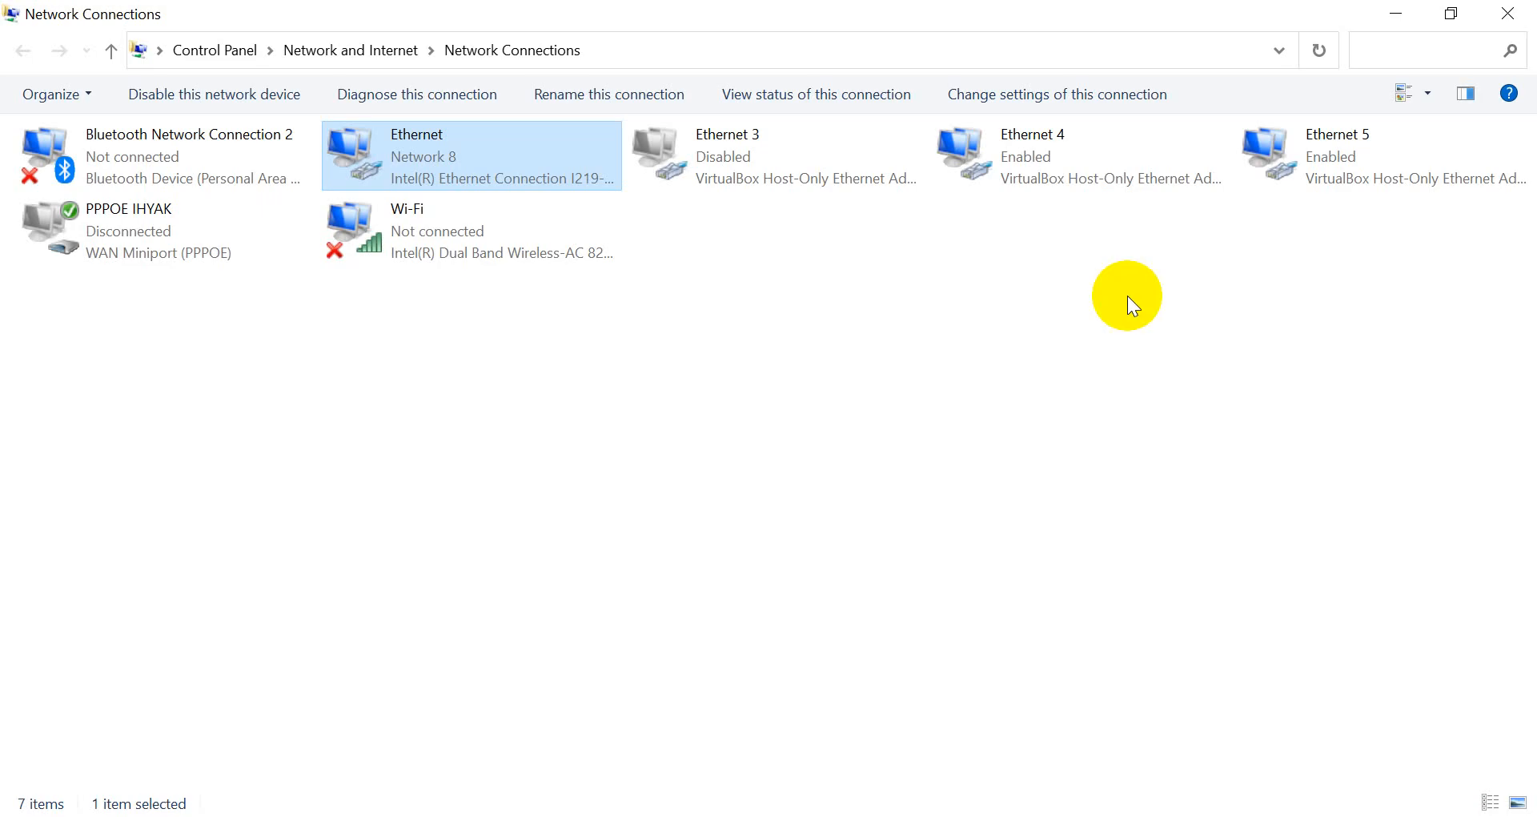
click(6, 125)
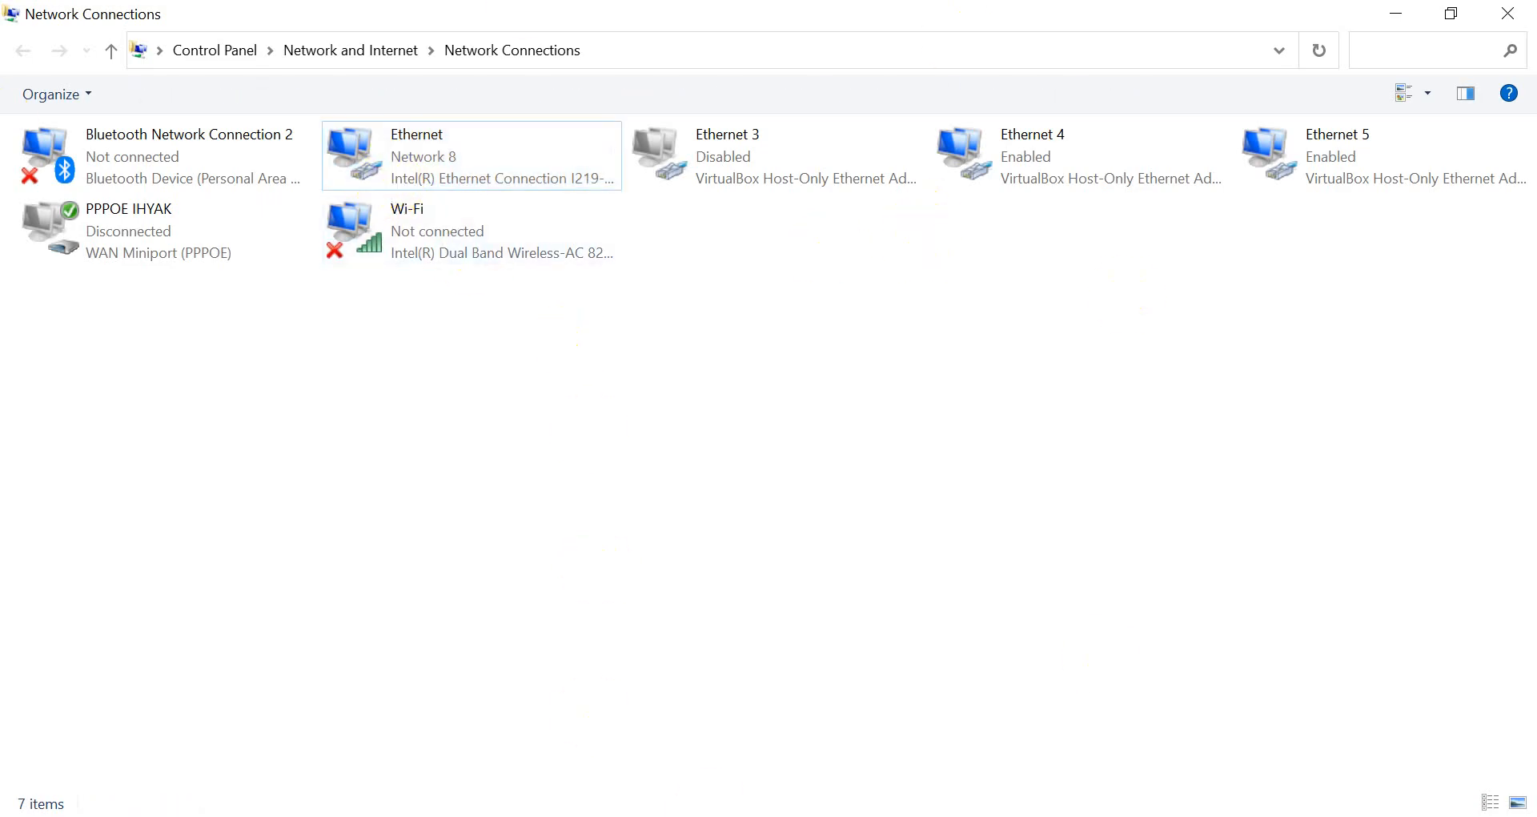
key(alt+Tab)
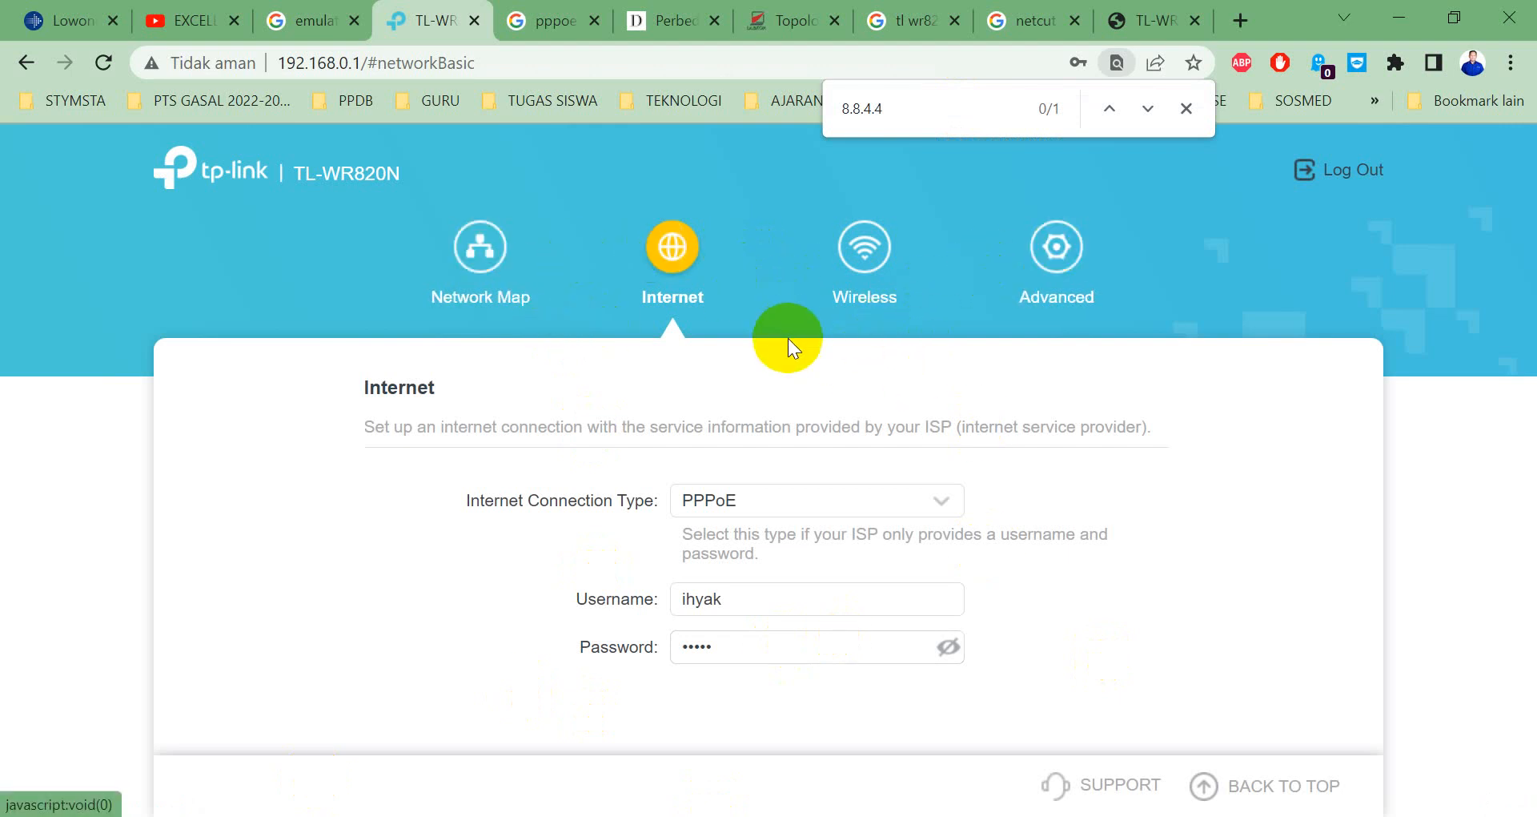
Review Network Status showing PPPoE IP 172.20.70.50 and DNS 8.8.4.4, then go to Network > Internet.
click(1034, 248)
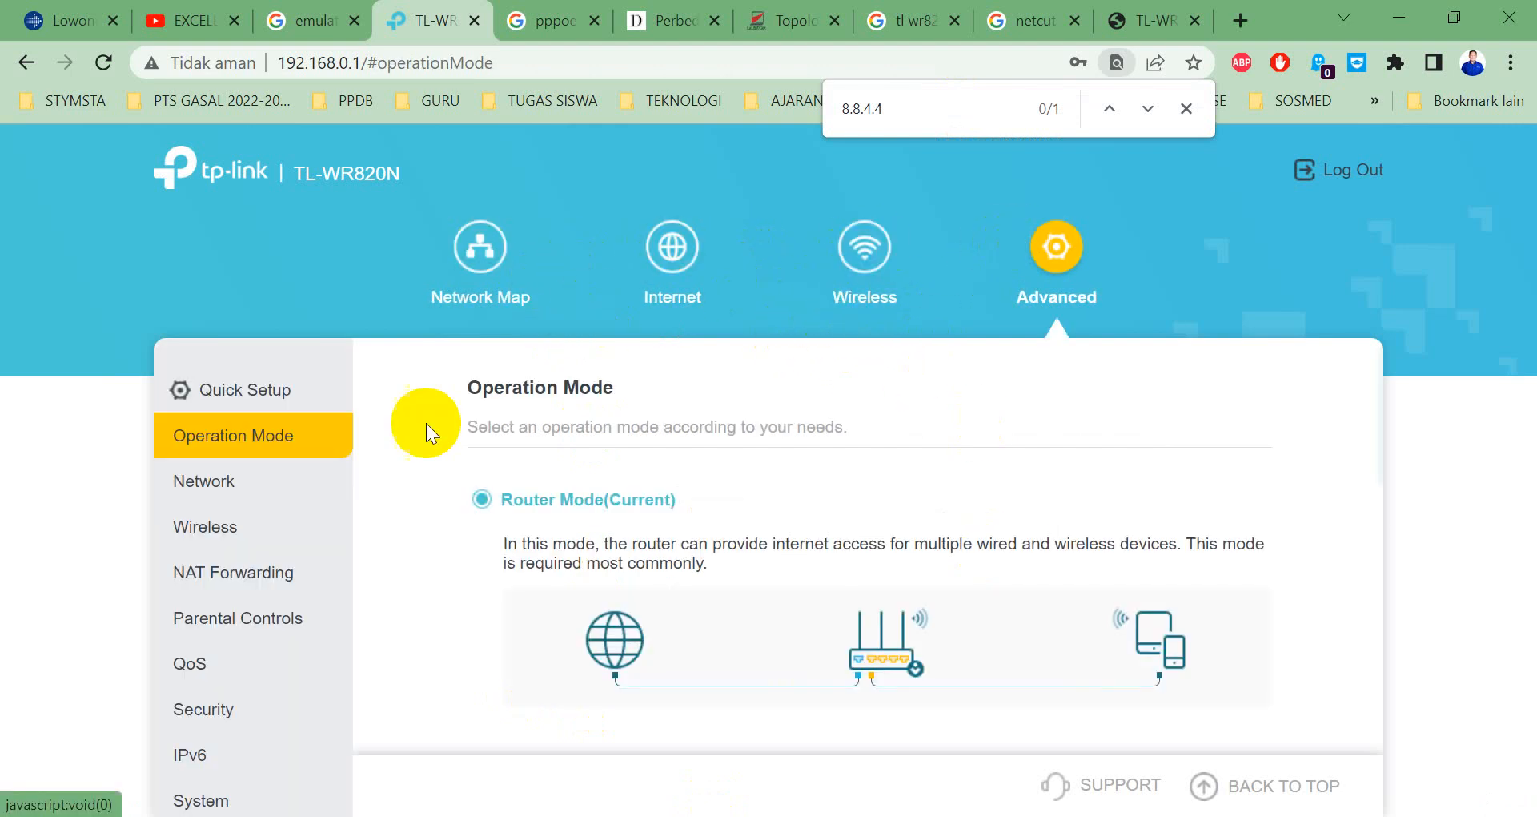
click(204, 481)
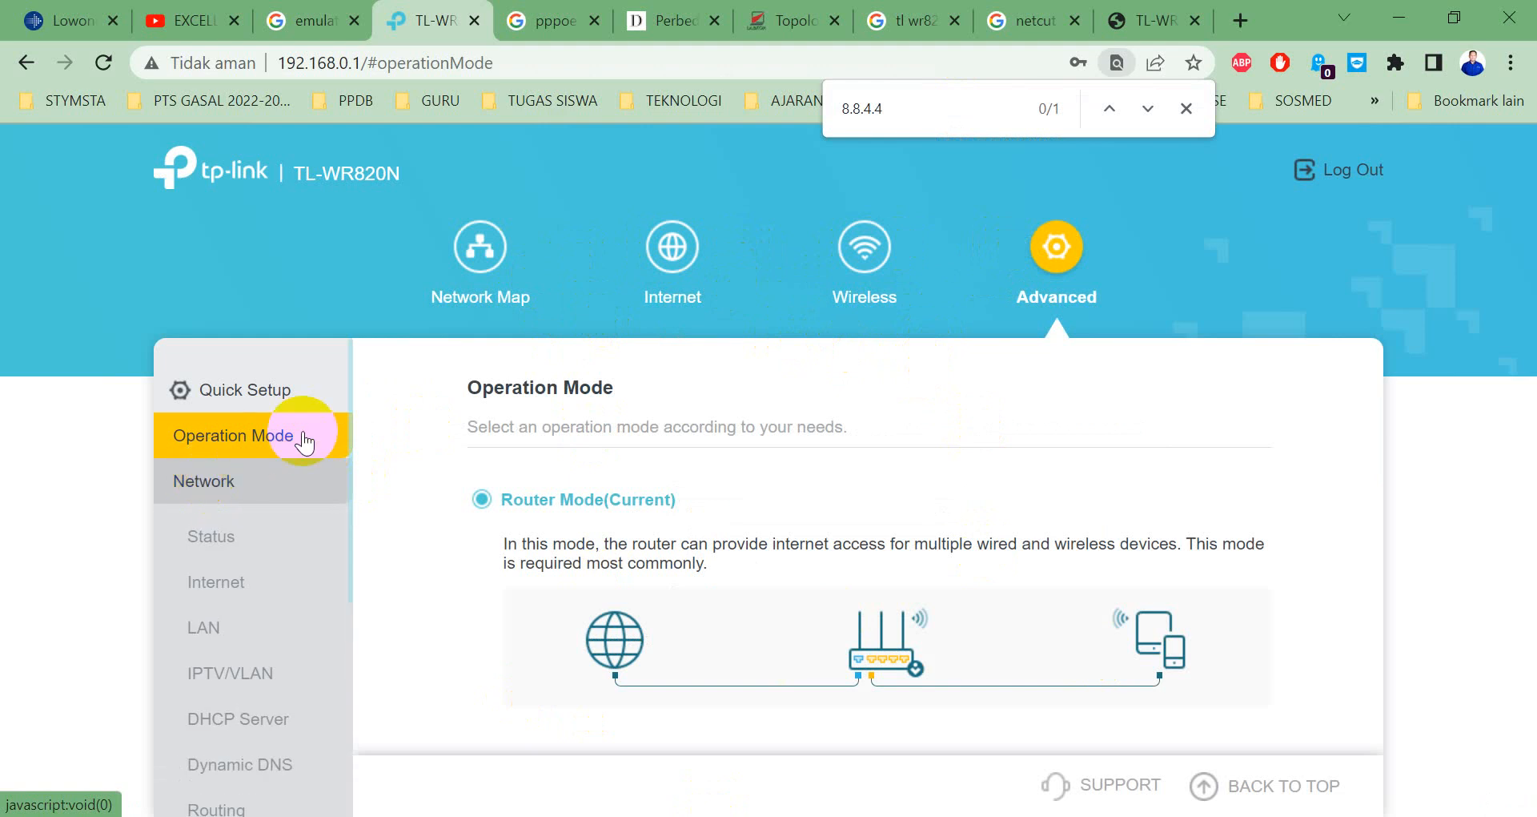
click(211, 536)
scroll(1073, 465, down, 5)
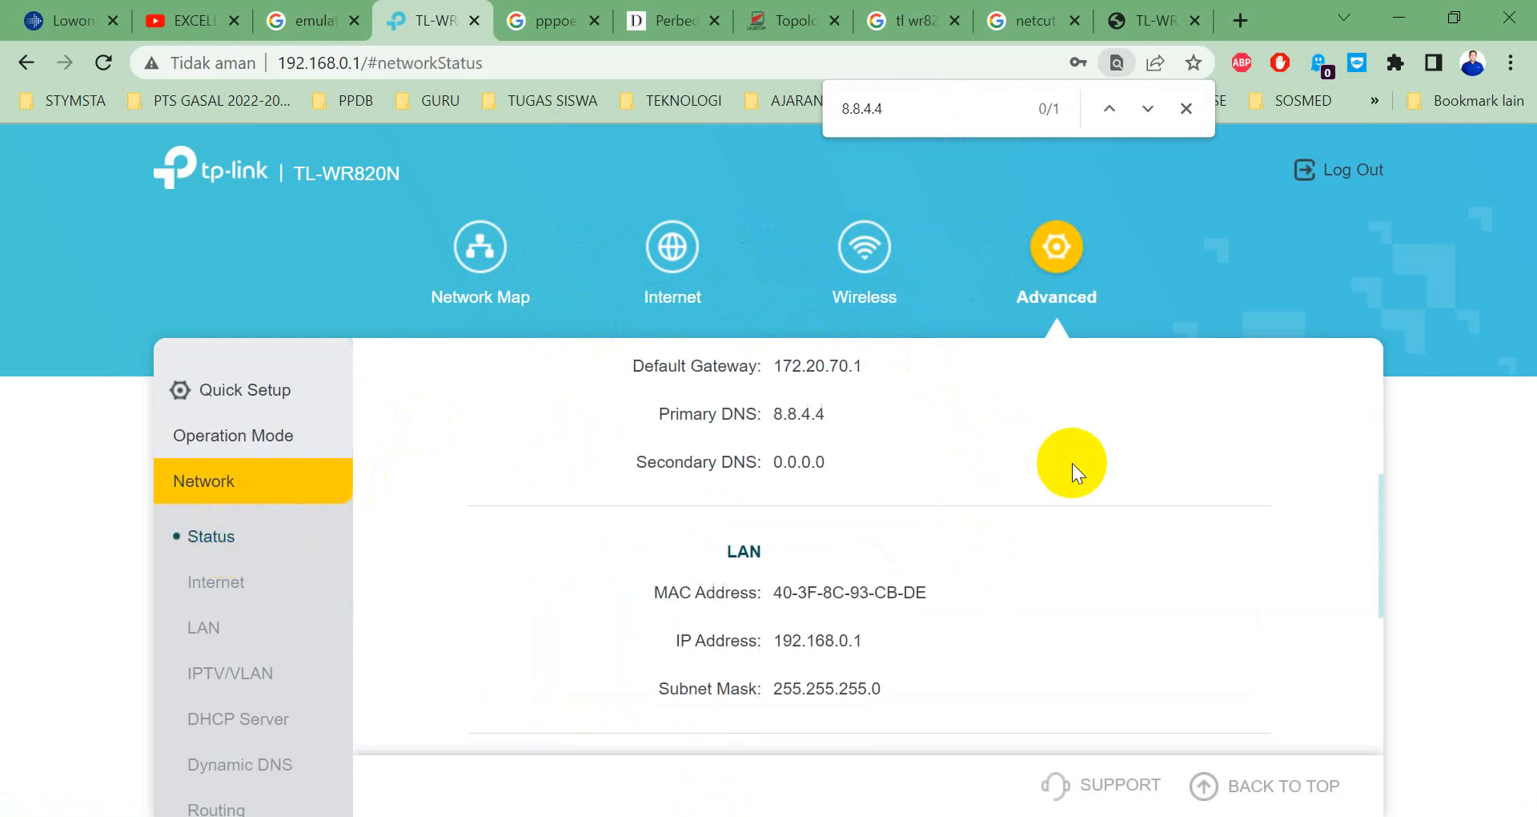
scroll(974, 473, up, 5)
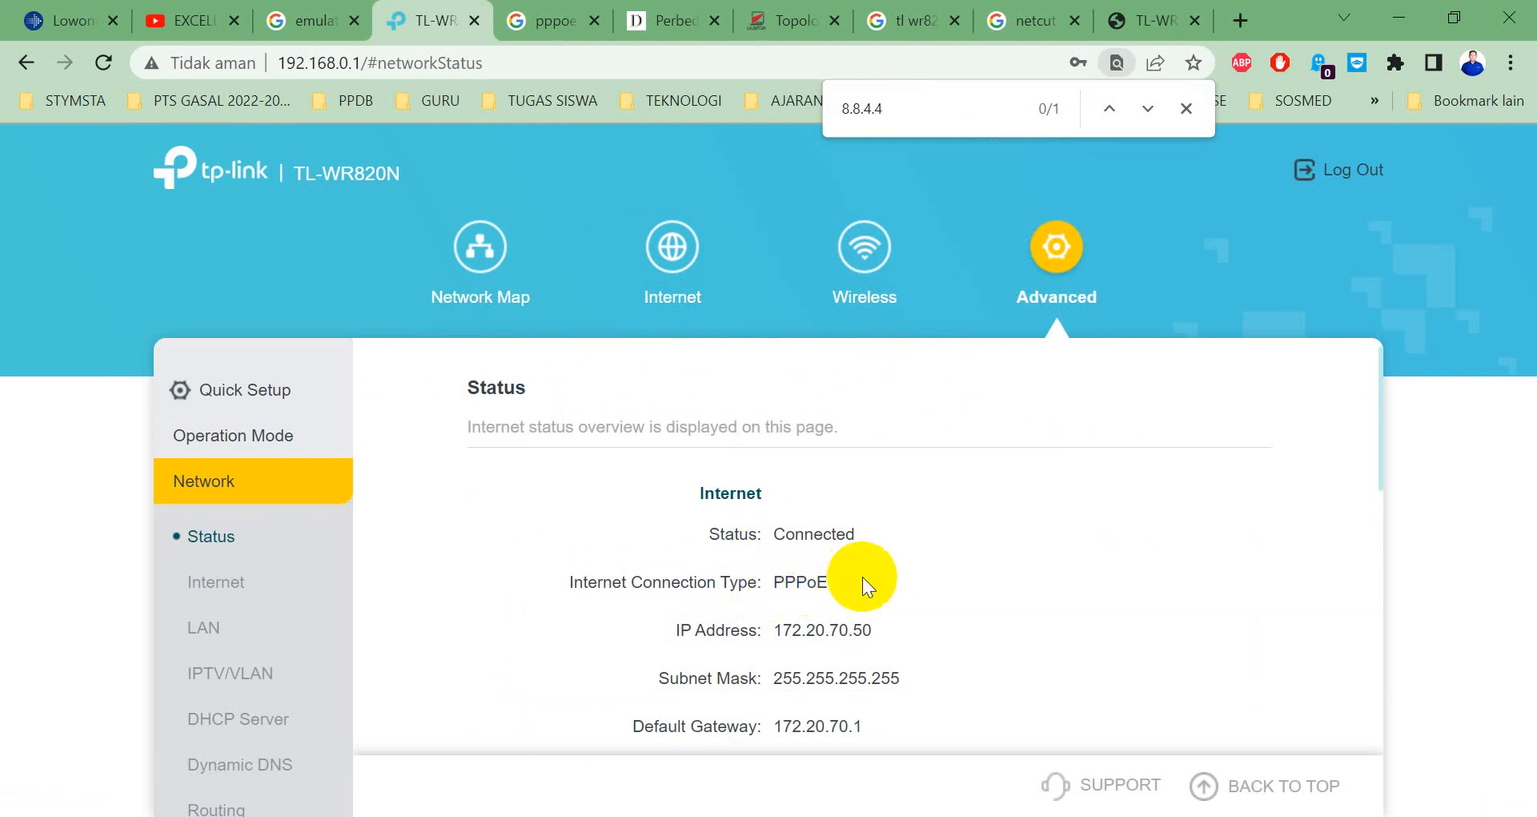
scroll(1001, 548, down, 2)
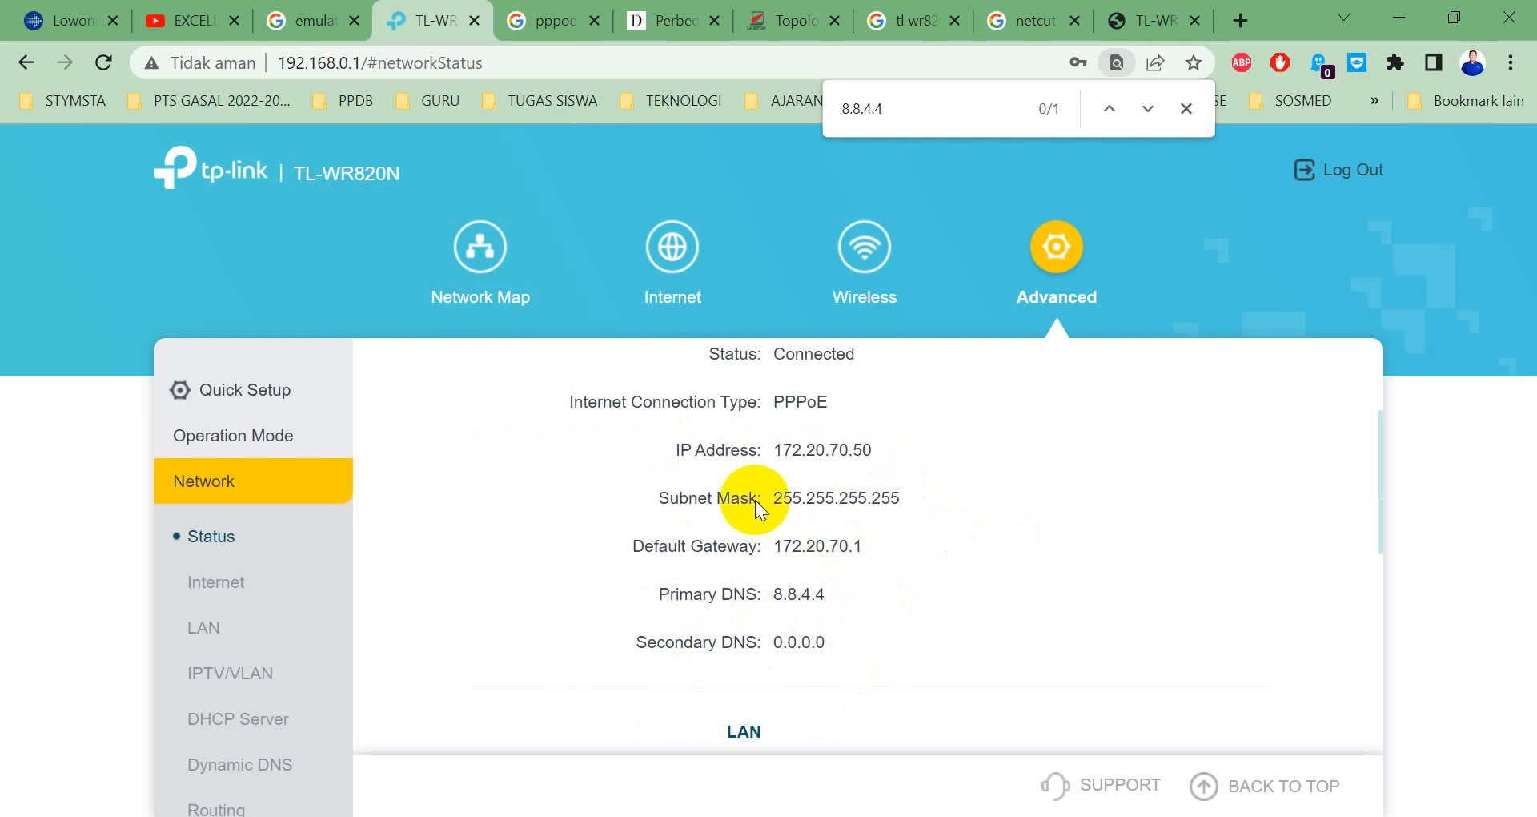
scroll(779, 433, down, 6)
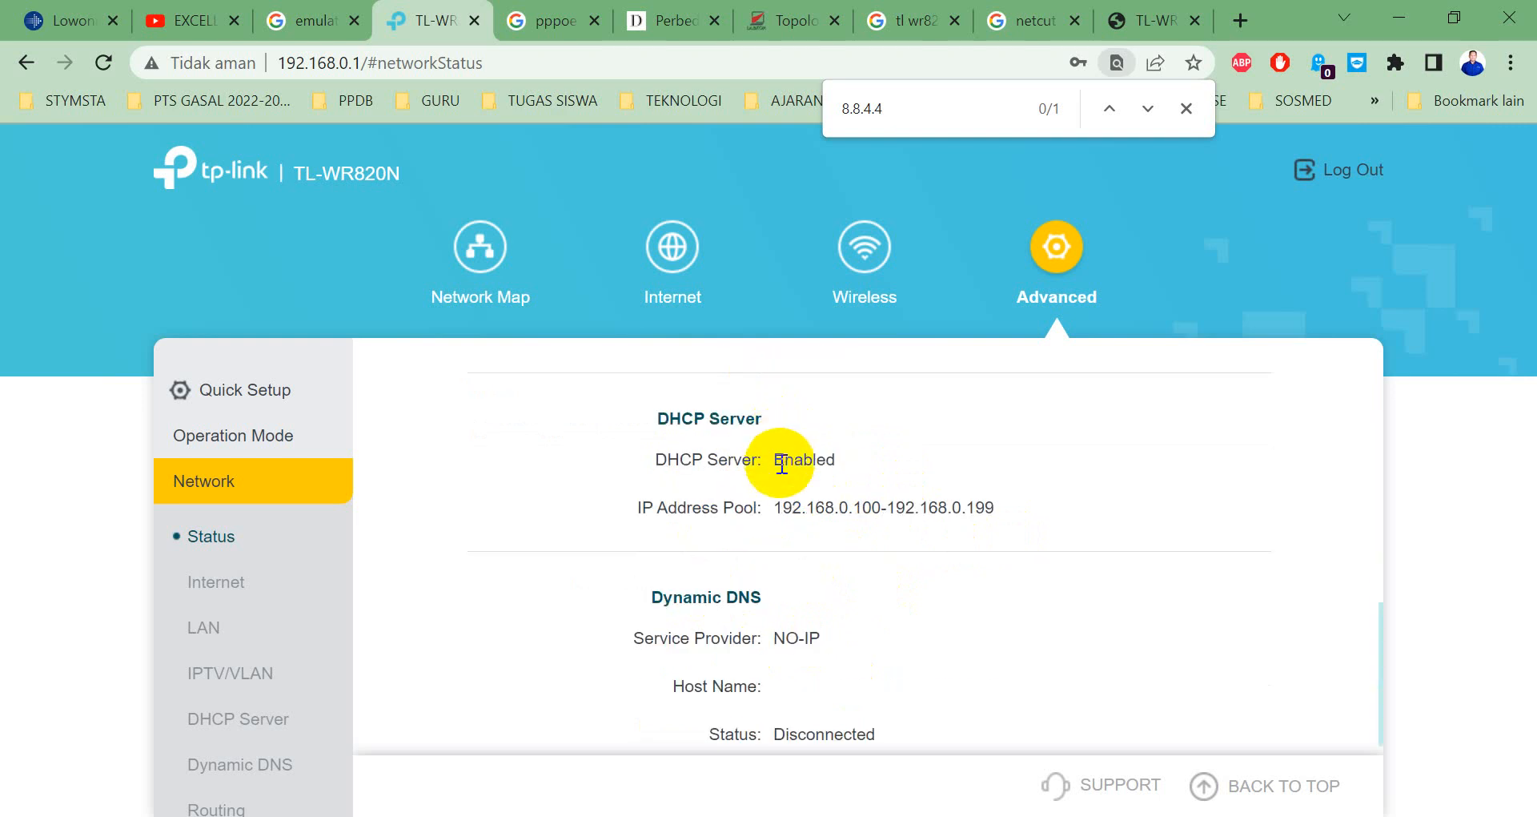
scroll(780, 465, up, 2)
scroll(763, 473, up, 2)
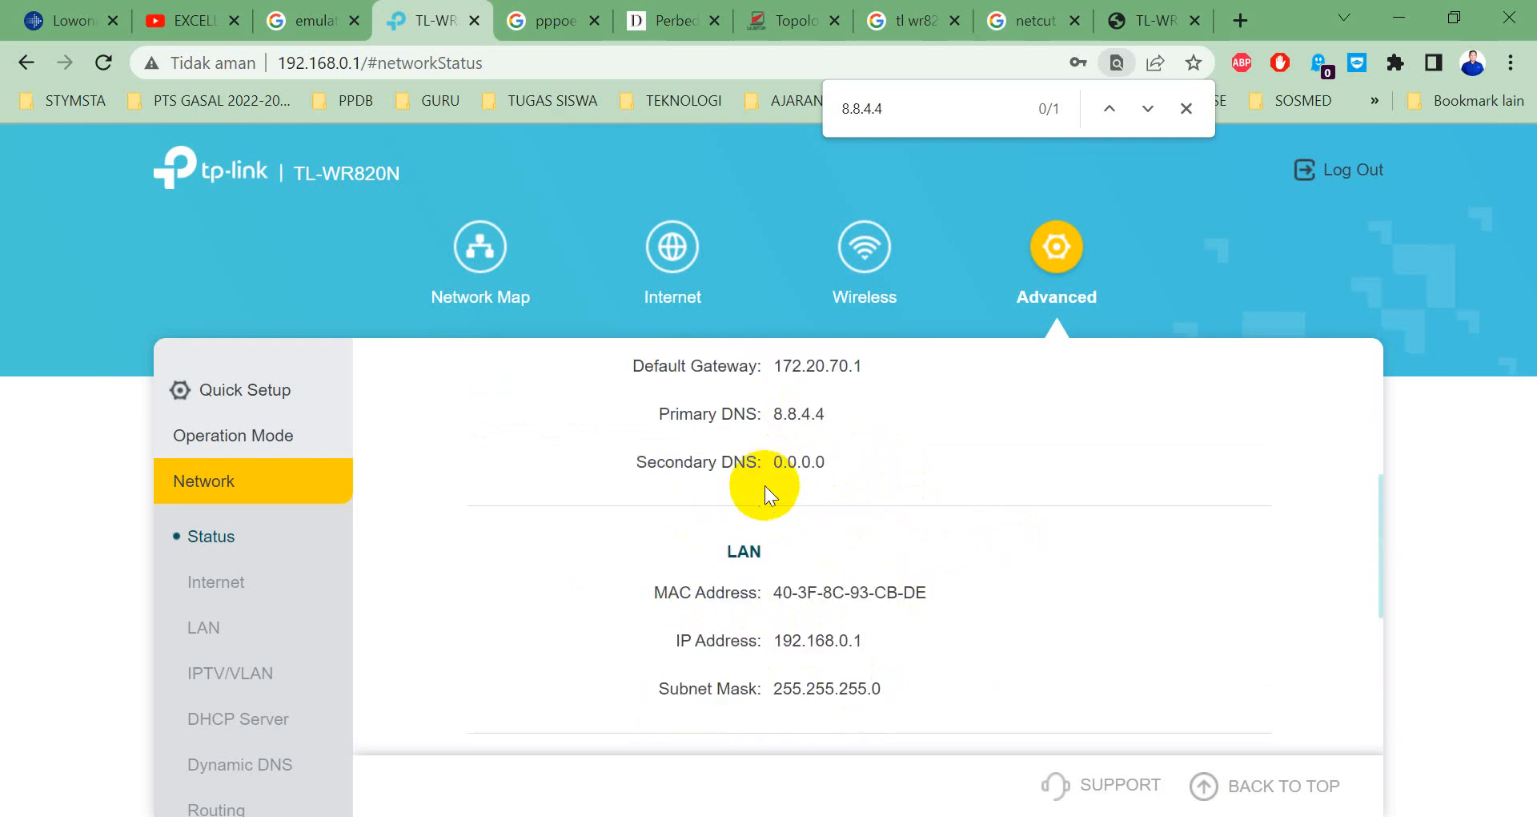
scroll(765, 485, up, 2)
scroll(765, 486, up, 2)
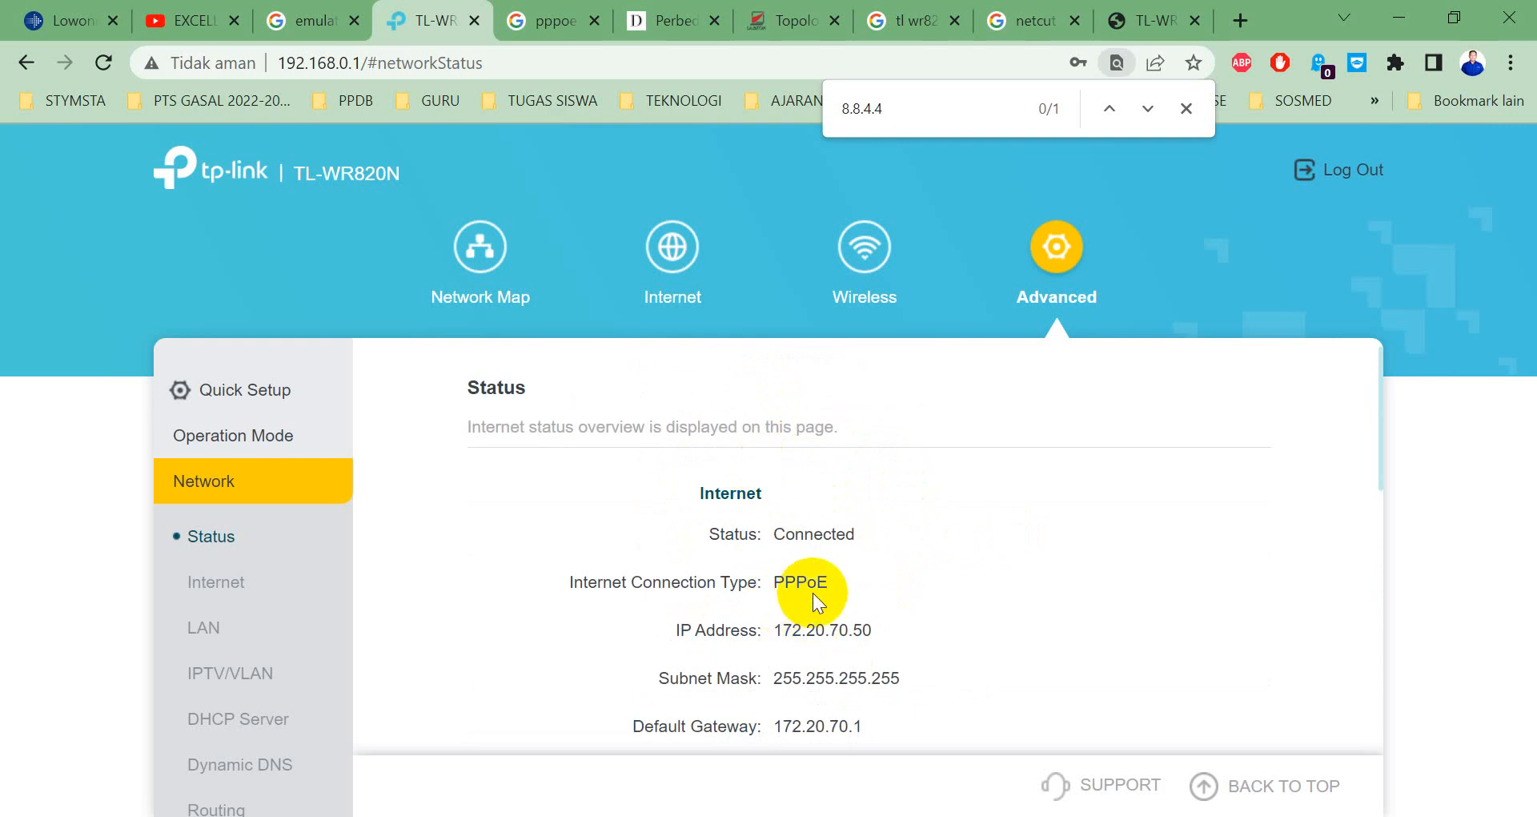
click(253, 602)
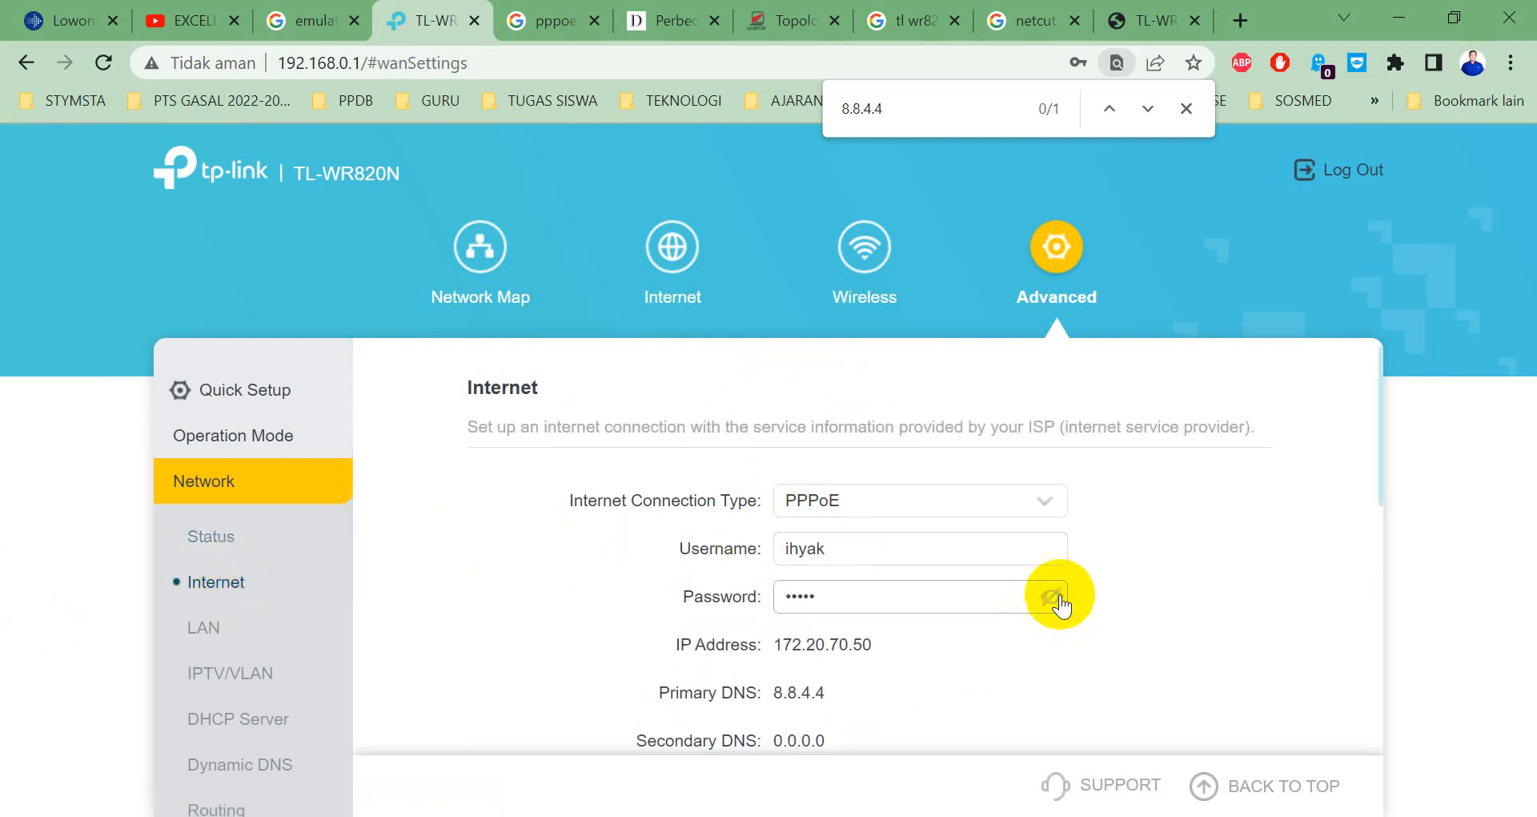
Toggle the PPPoE password visibility and expand Advanced Settings showing MTU 1480.
click(1052, 596)
click(1051, 597)
scroll(825, 594, down, 4)
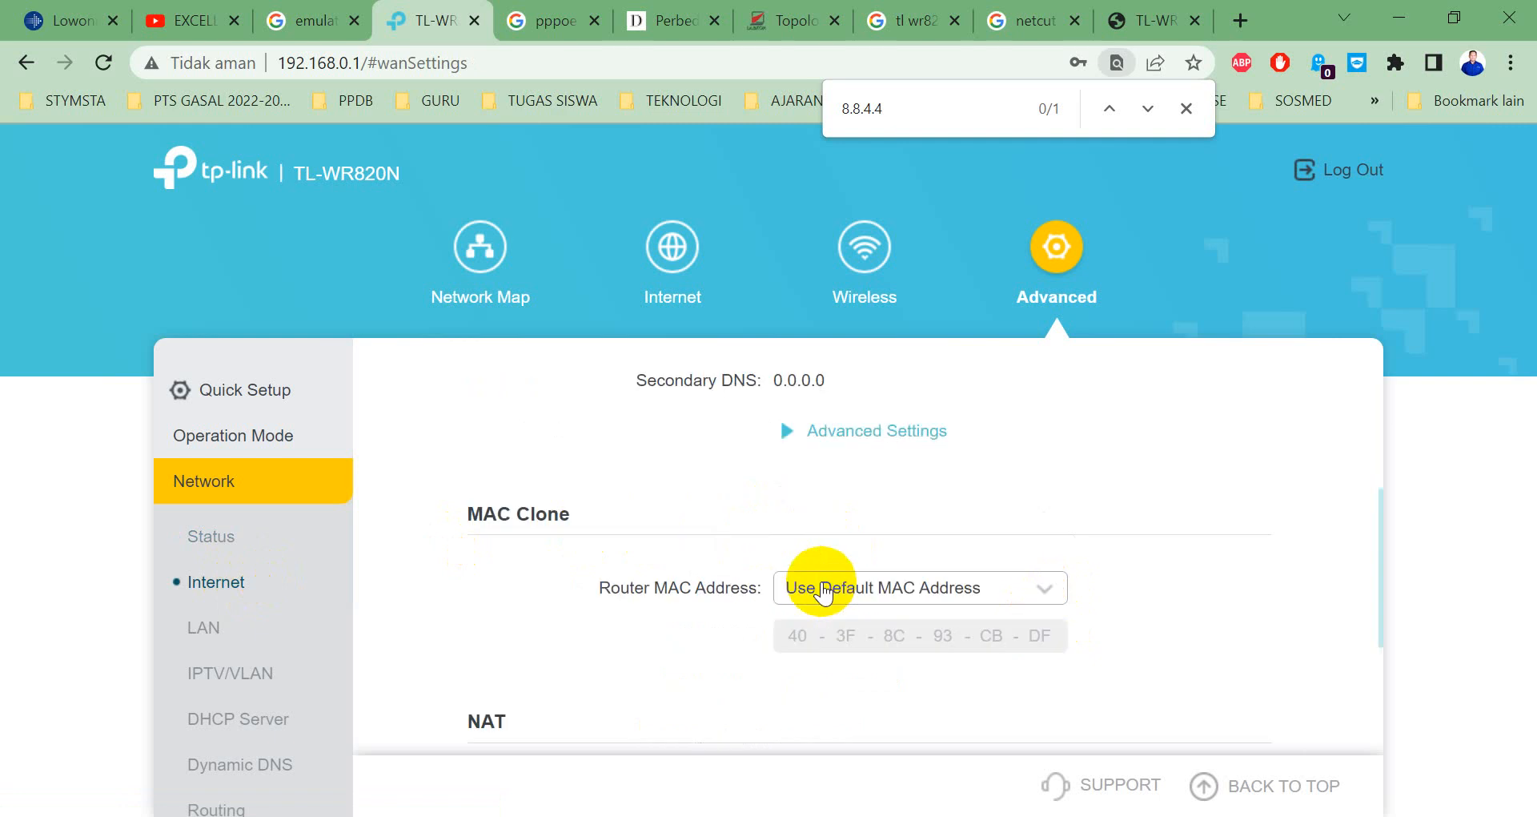
scroll(823, 591, up, 4)
scroll(800, 549, down, 3)
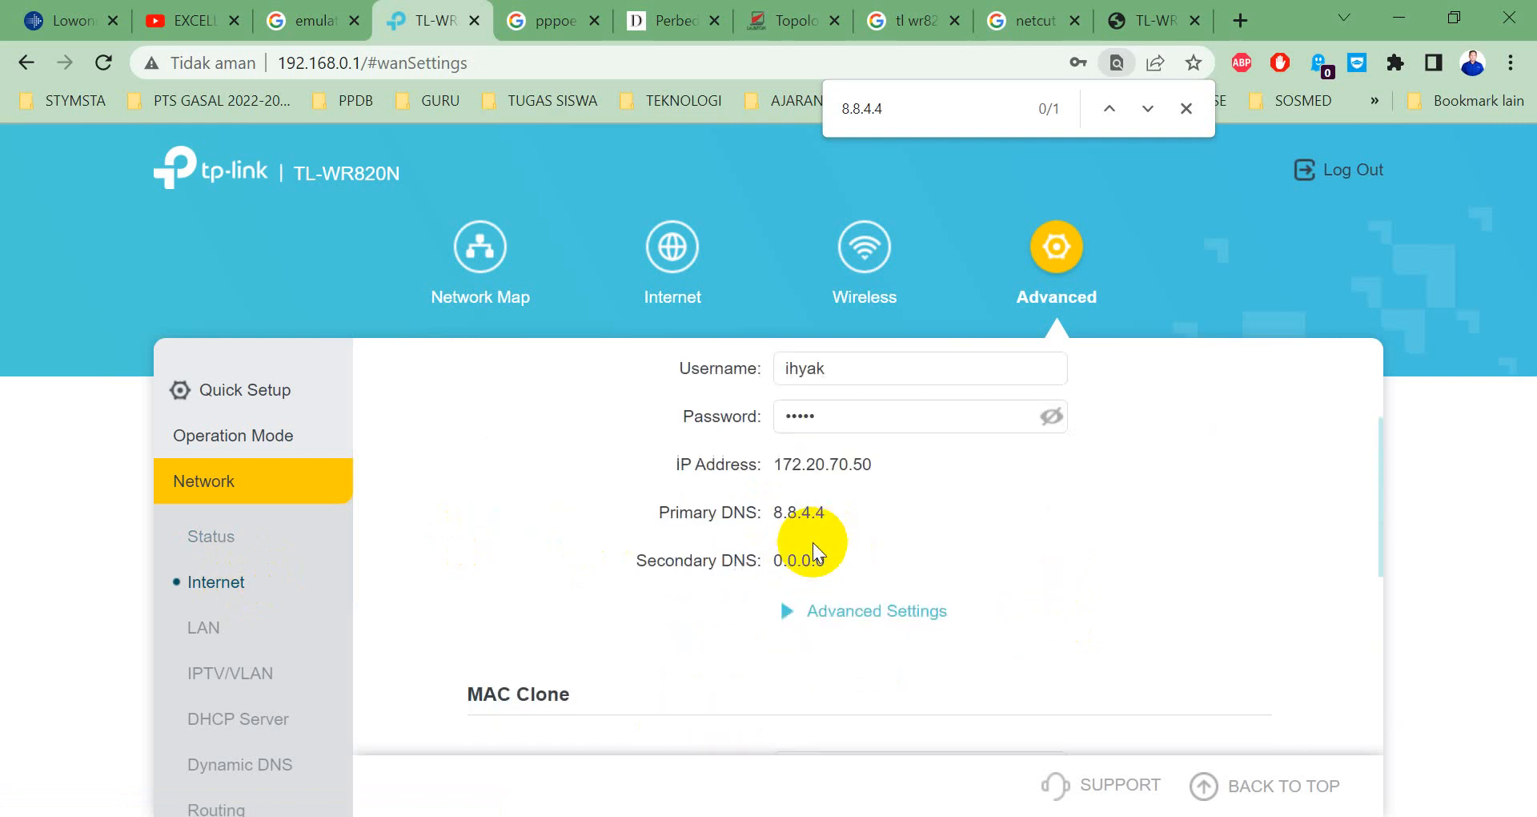
click(821, 611)
scroll(819, 549, down, 2)
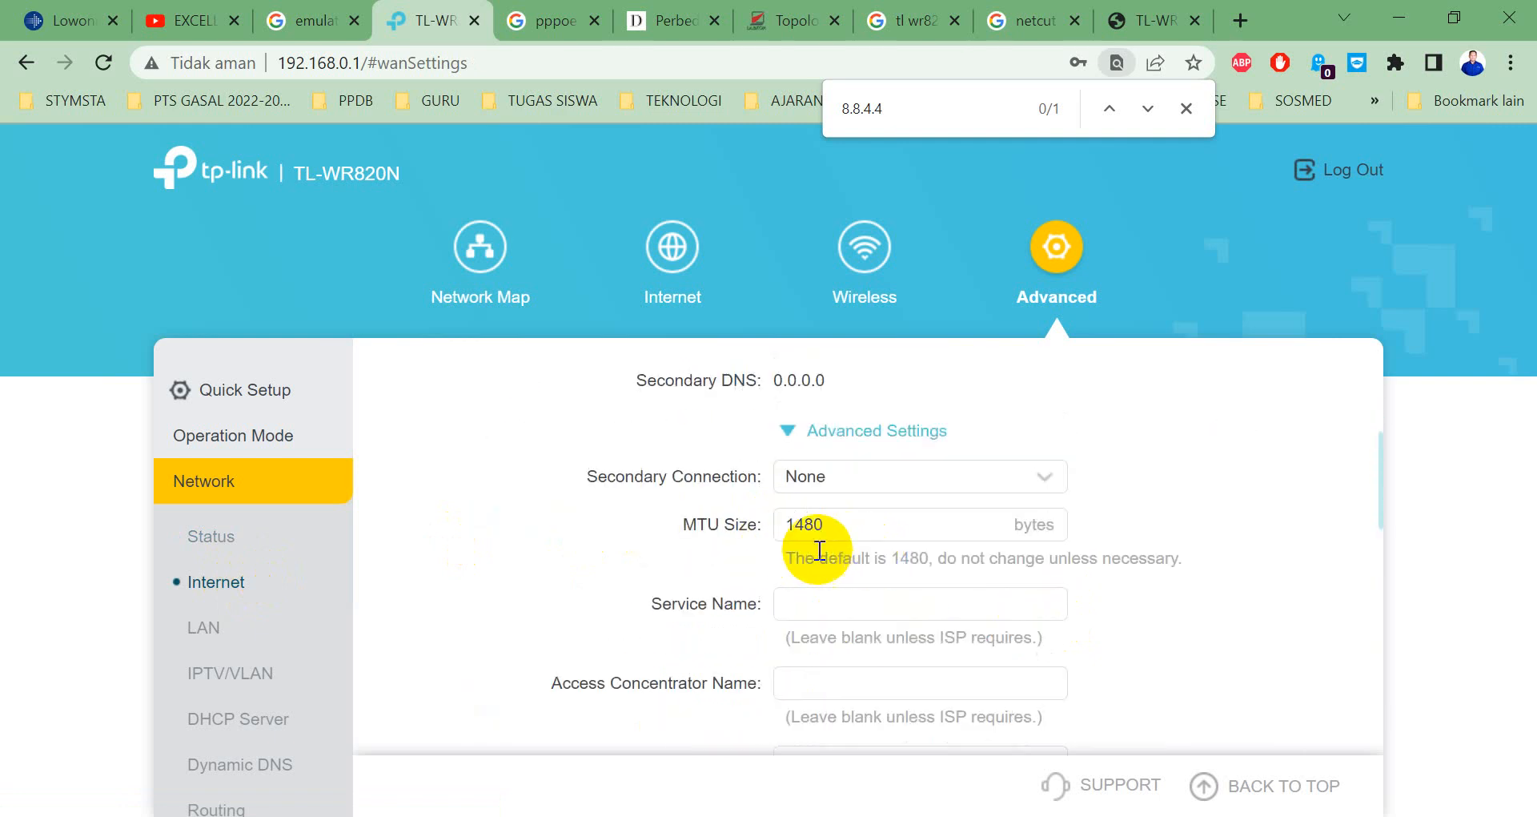
scroll(819, 549, up, 4)
scroll(800, 590, down, 2)
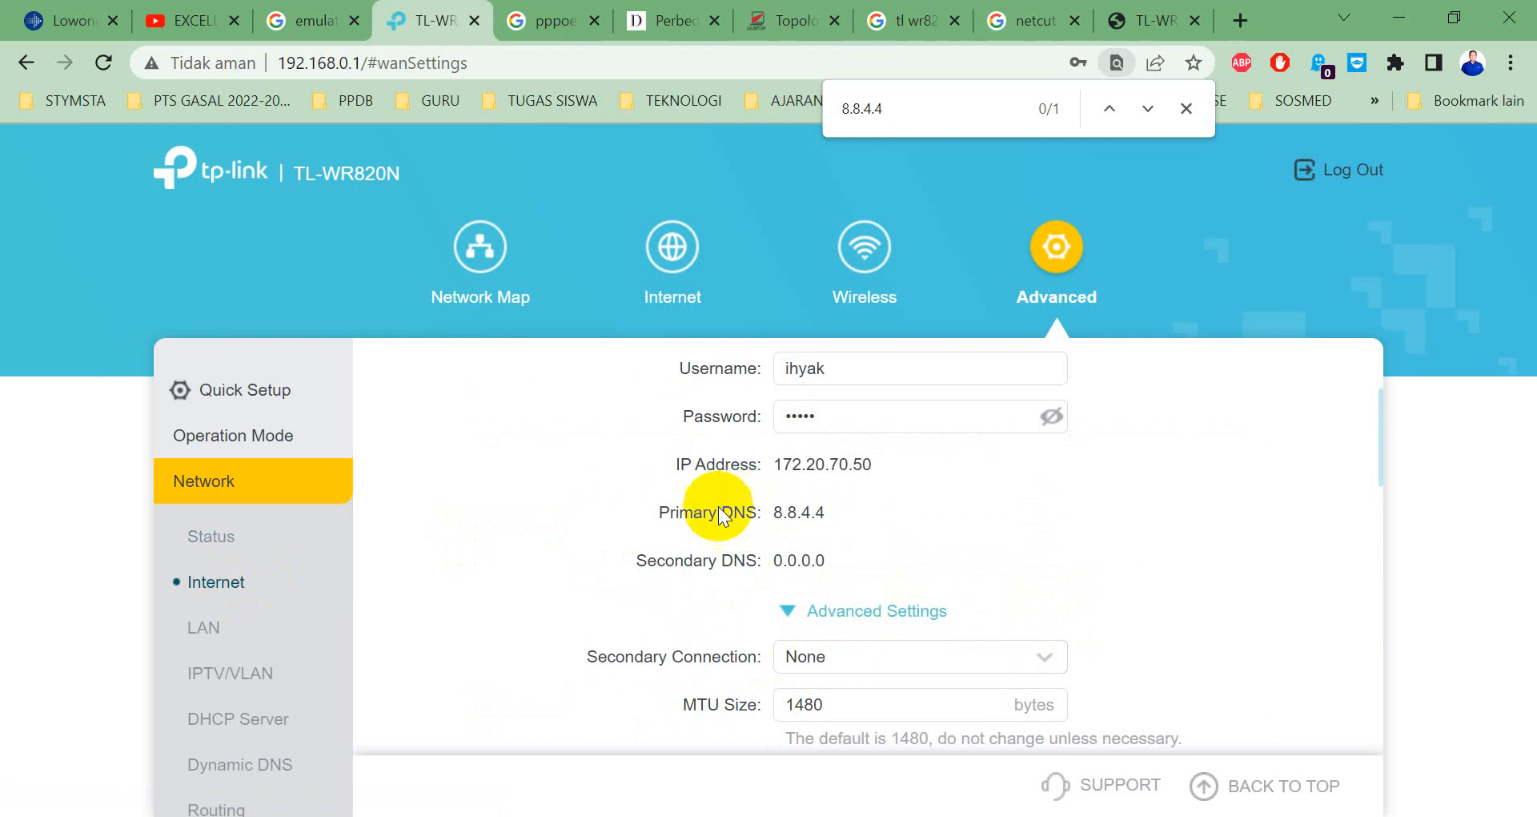
scroll(881, 568, up, 2)
Reveal the PPPoE password, check the now timing-out ping, and review the DNS fields at 0.0.0.0.
click(1049, 597)
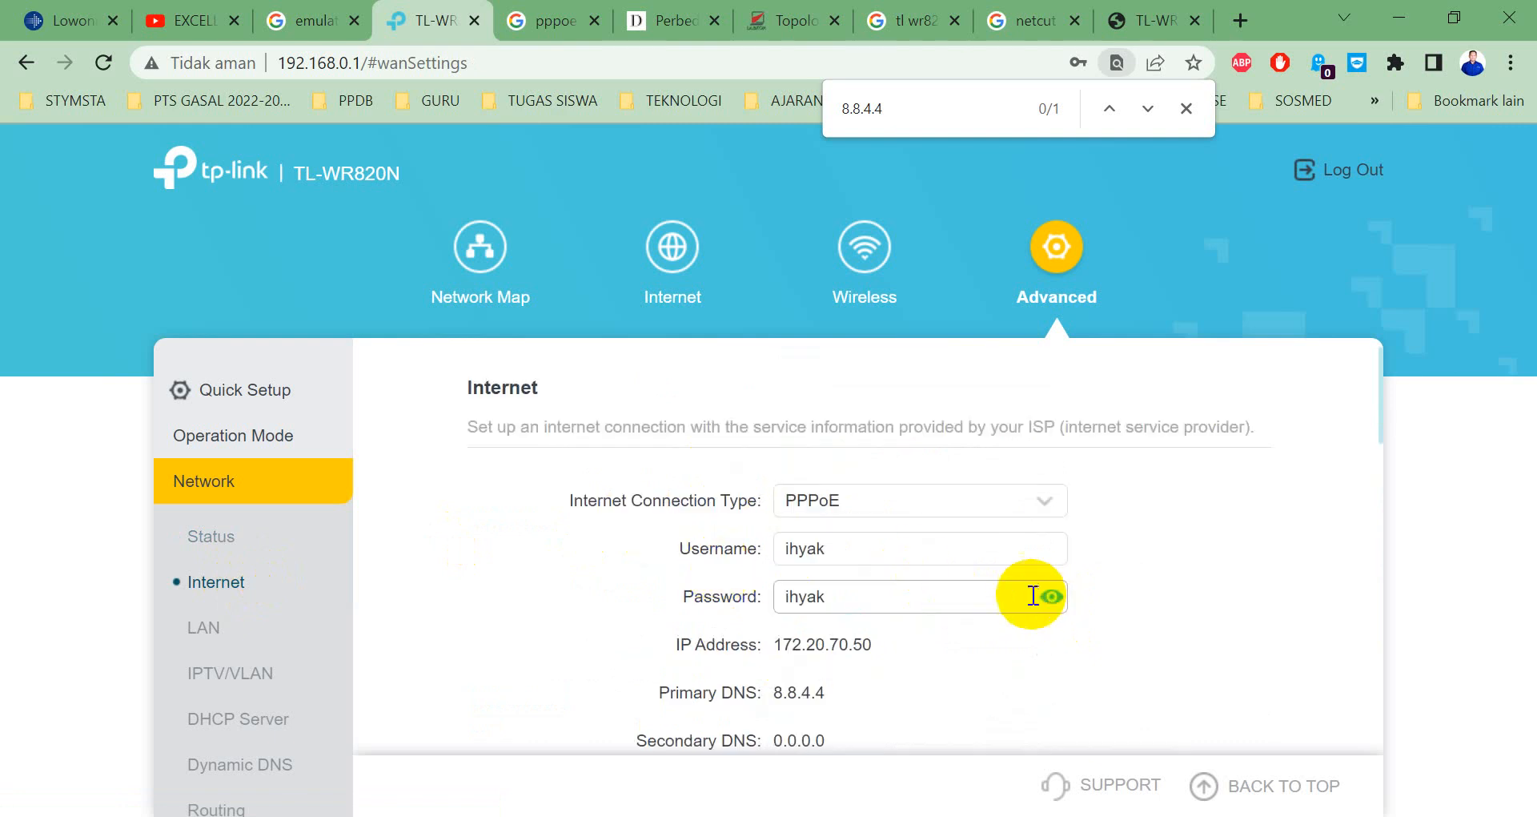
scroll(1001, 584, down, 2)
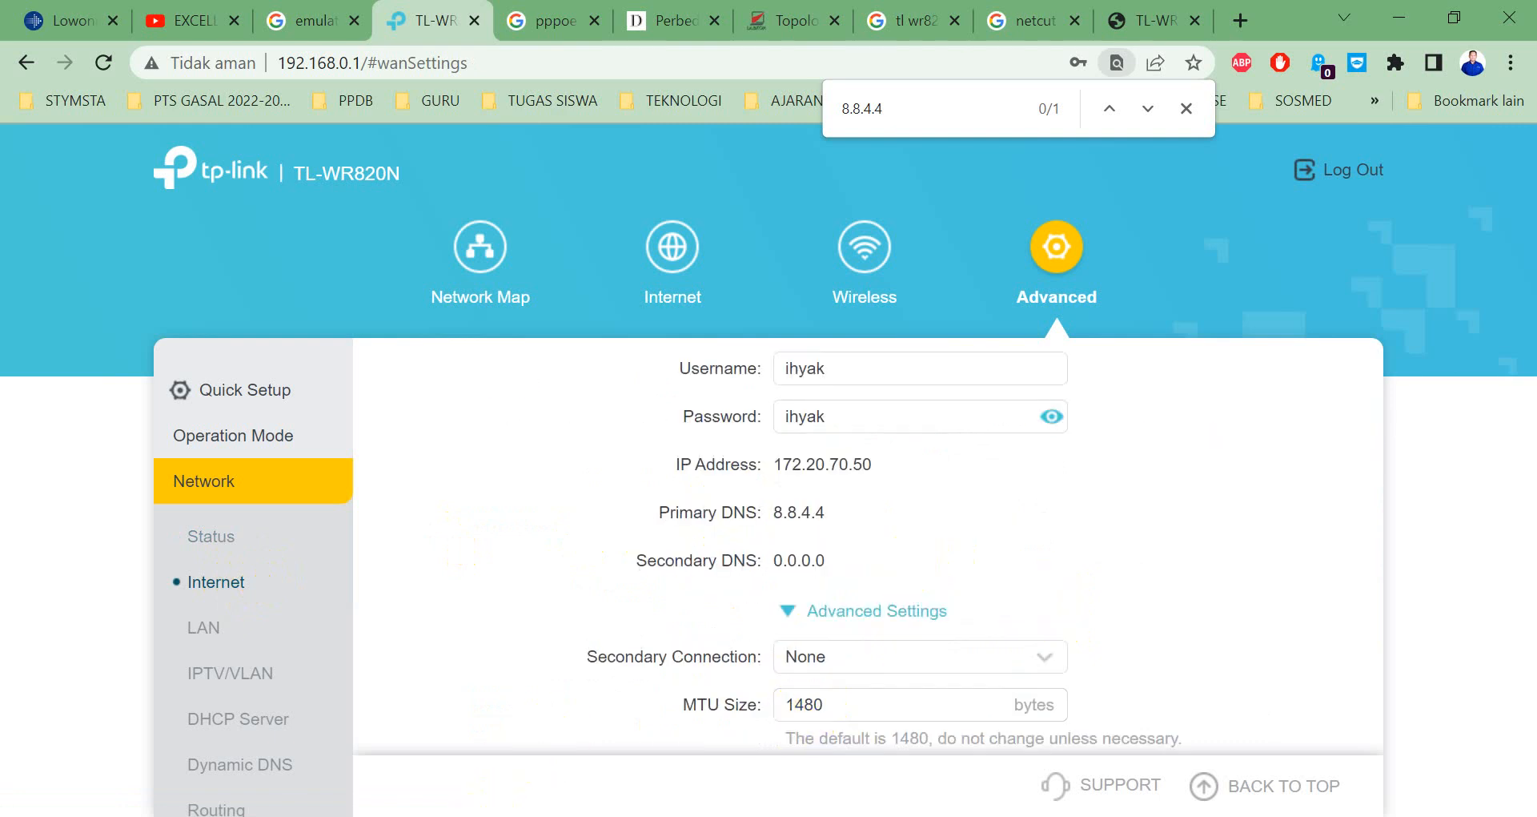
key(alt+Tab)
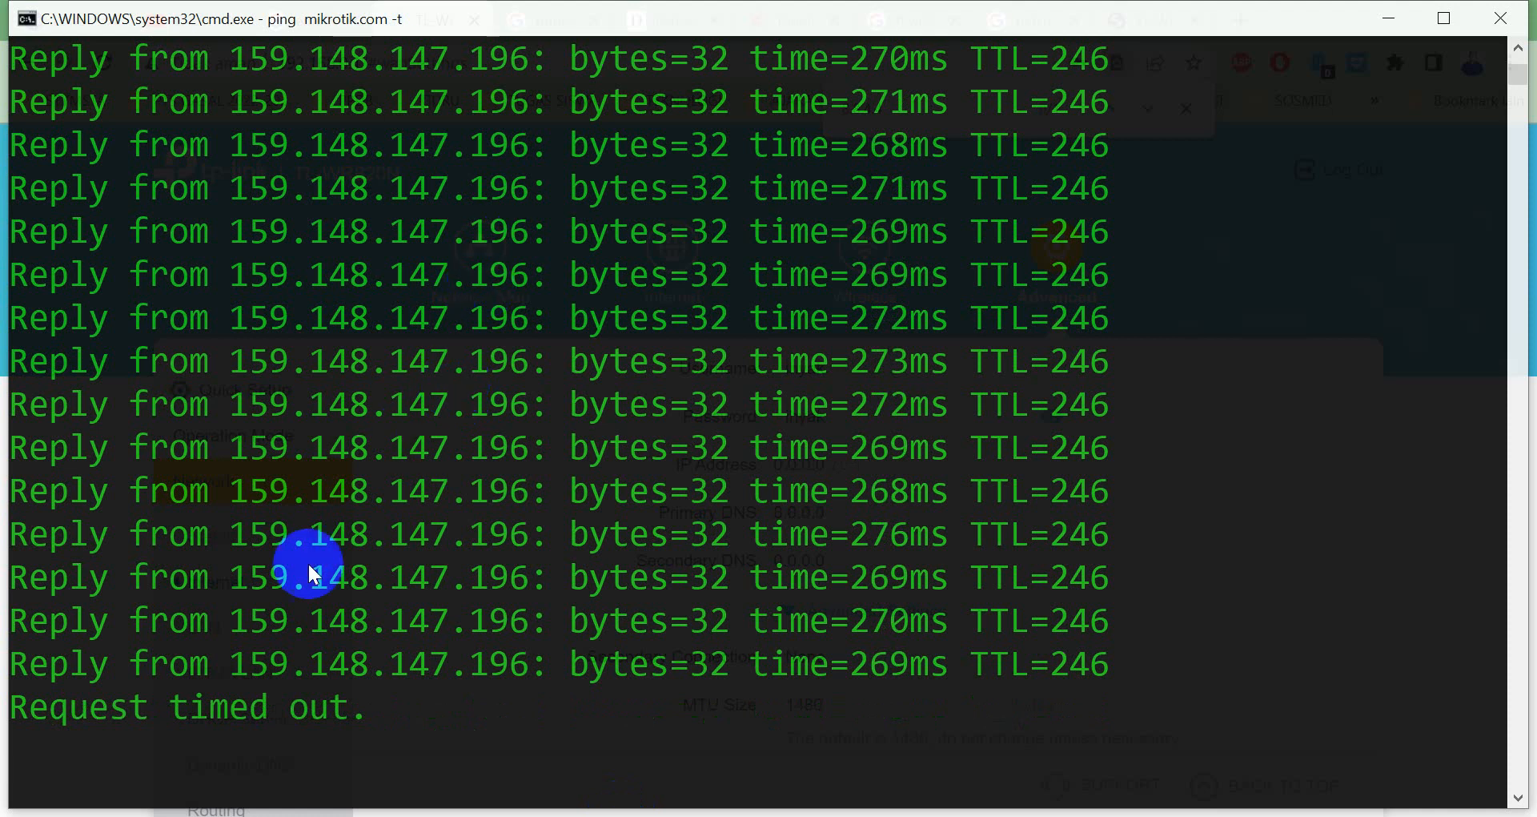
key(alt+Tab)
scroll(803, 405, down, 10)
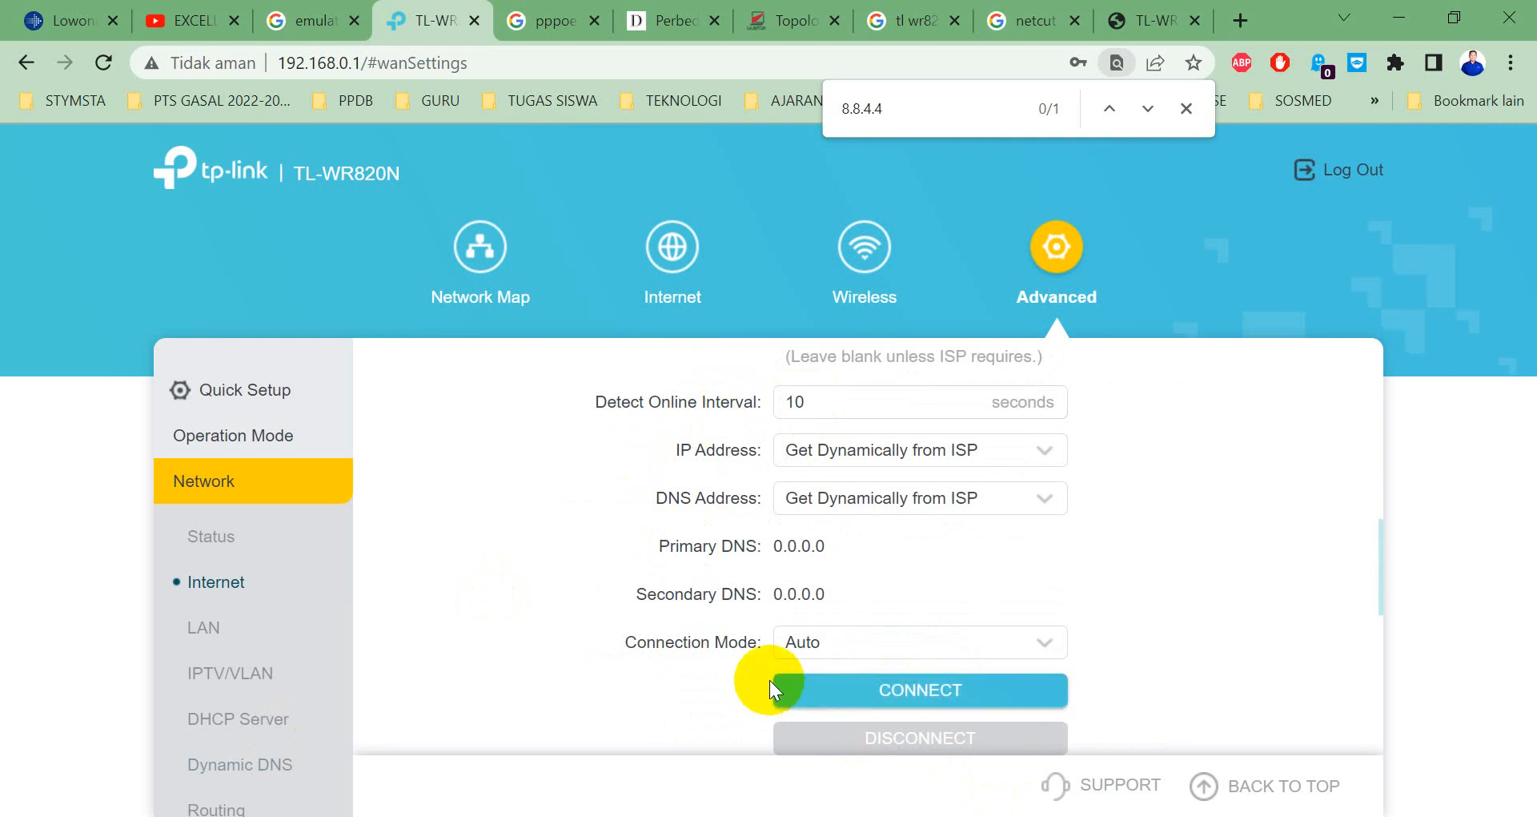
Check the TL-WR820N network map, running ping and Internet tab for the 172.20.70.50 PPPoE link.
click(480, 244)
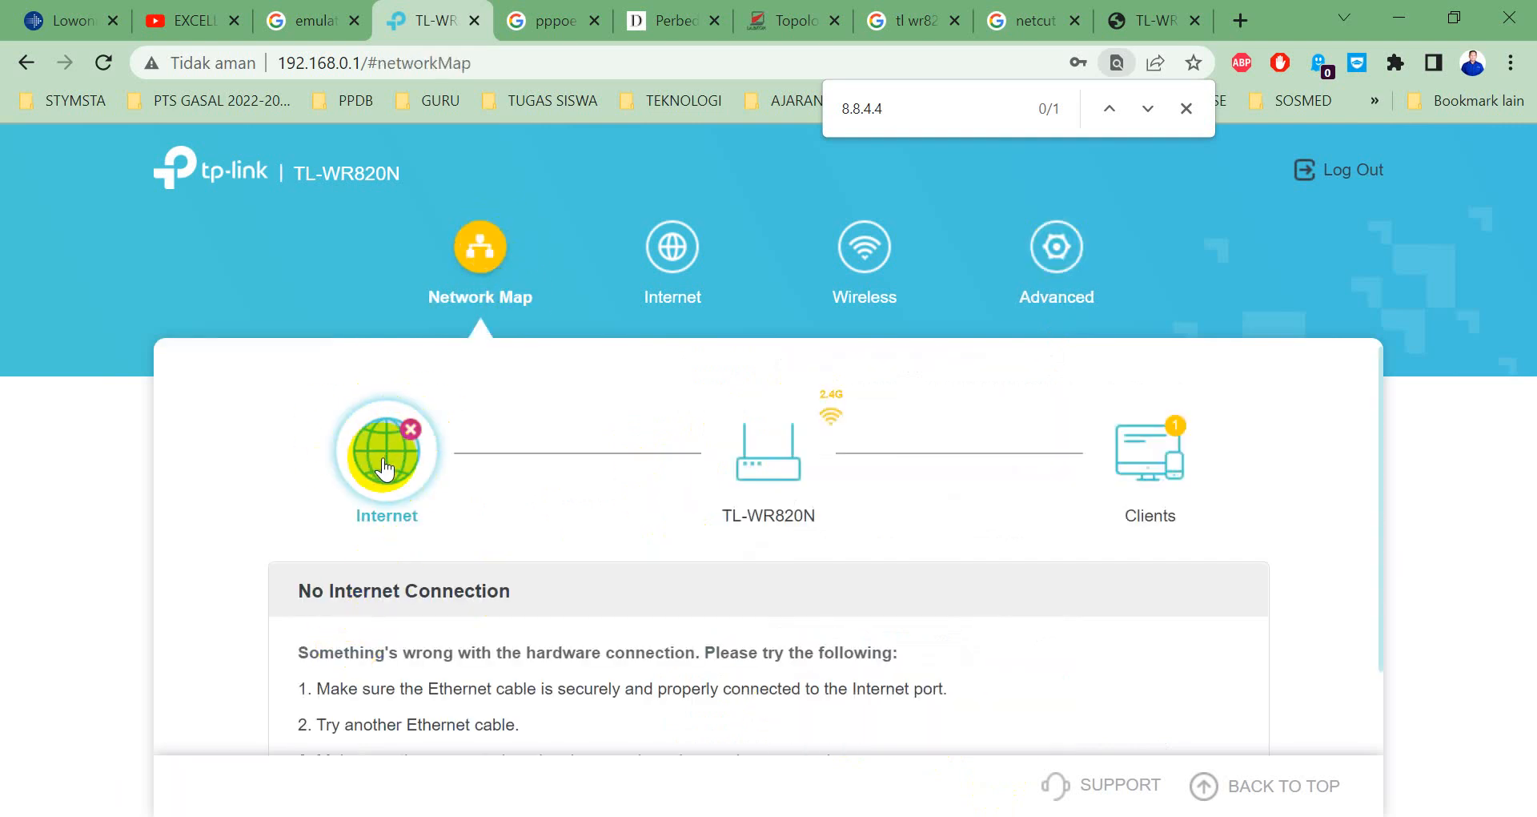
click(627, 813)
click(703, 424)
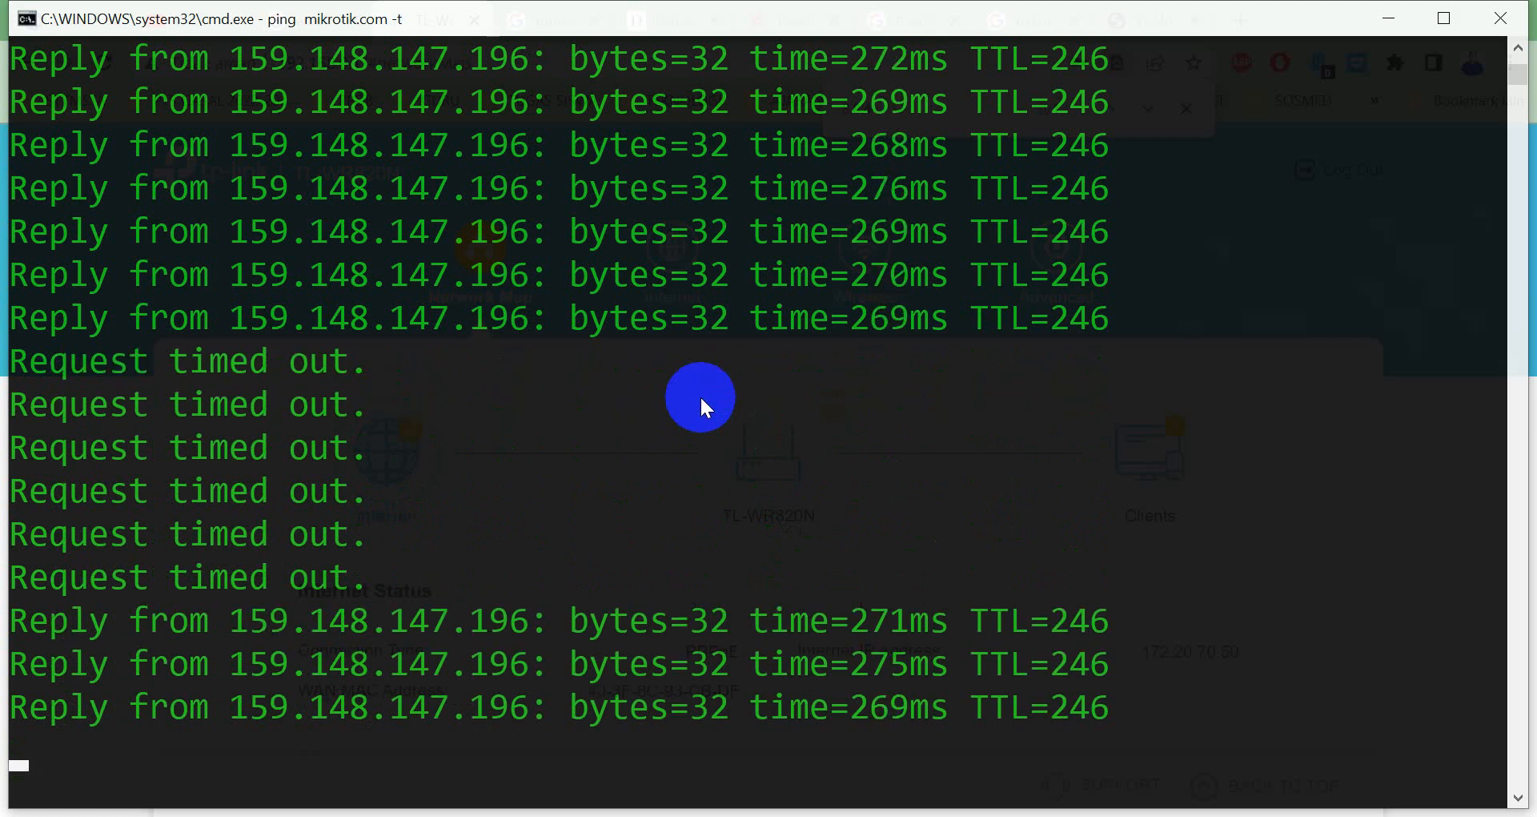
key(alt+Tab)
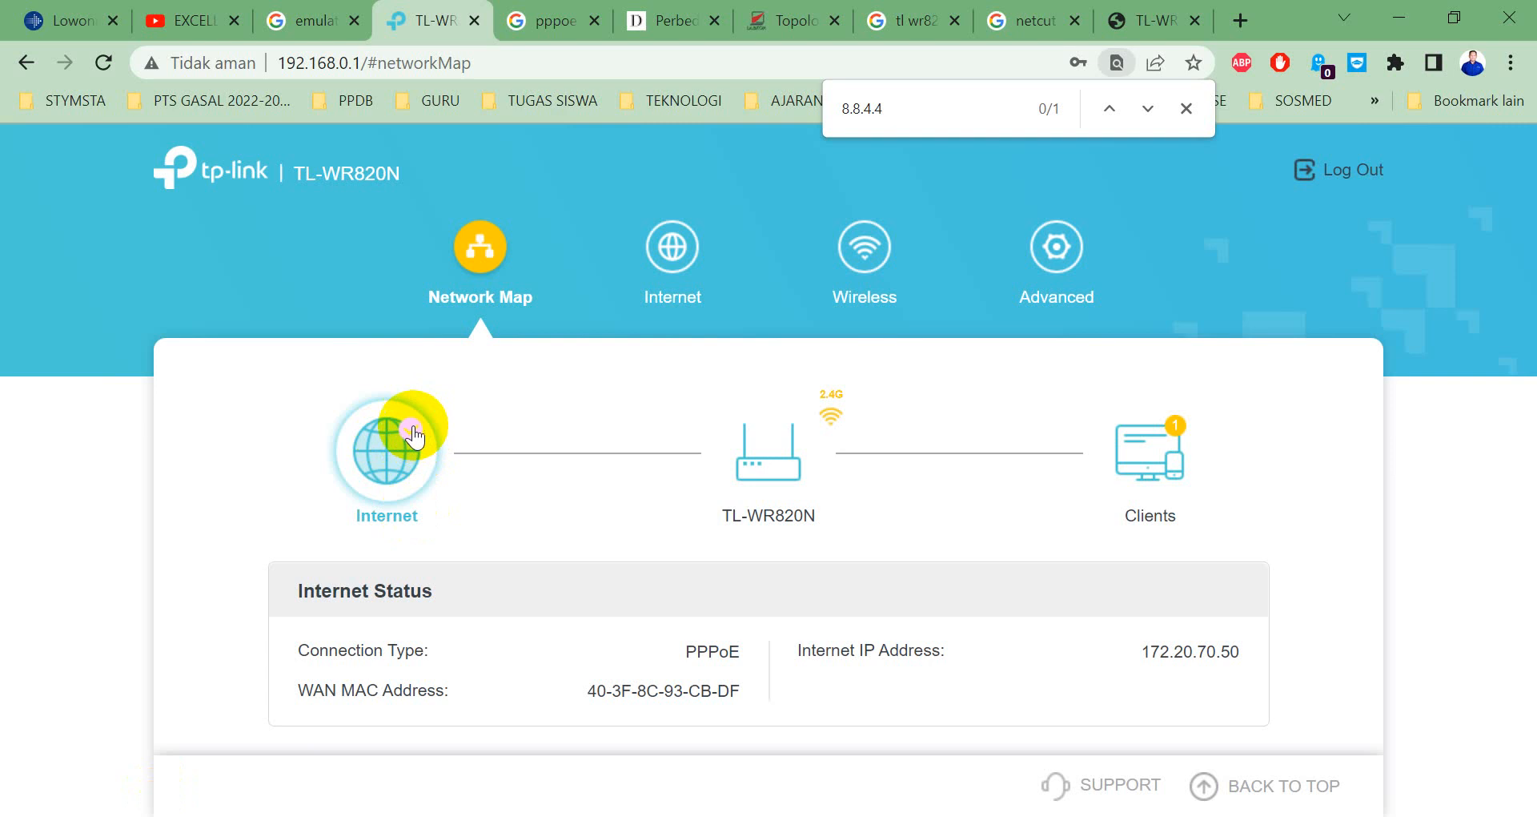
click(655, 248)
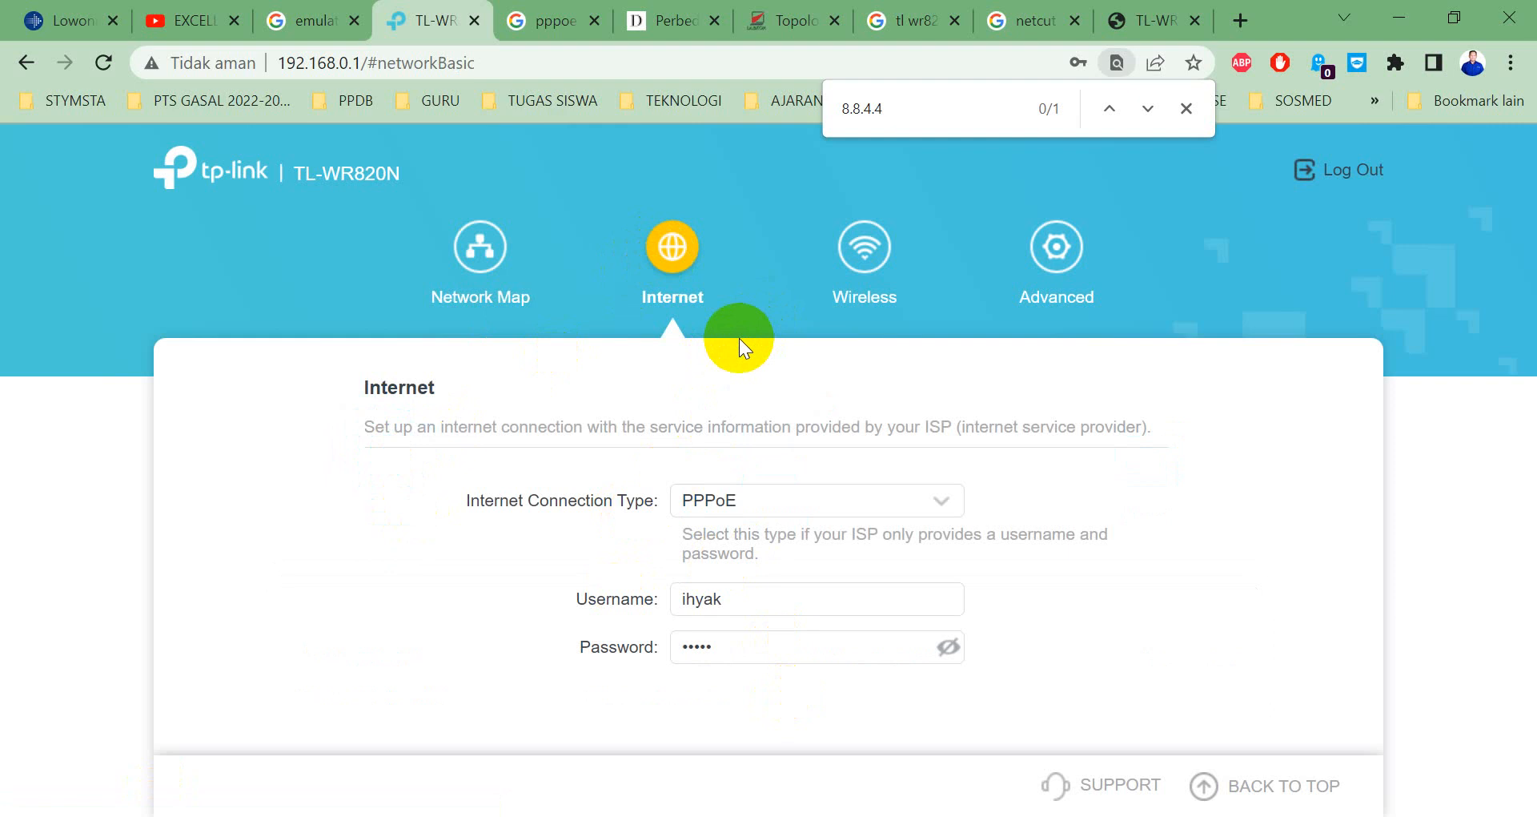
key(alt+Tab)
key(alt+Tab)
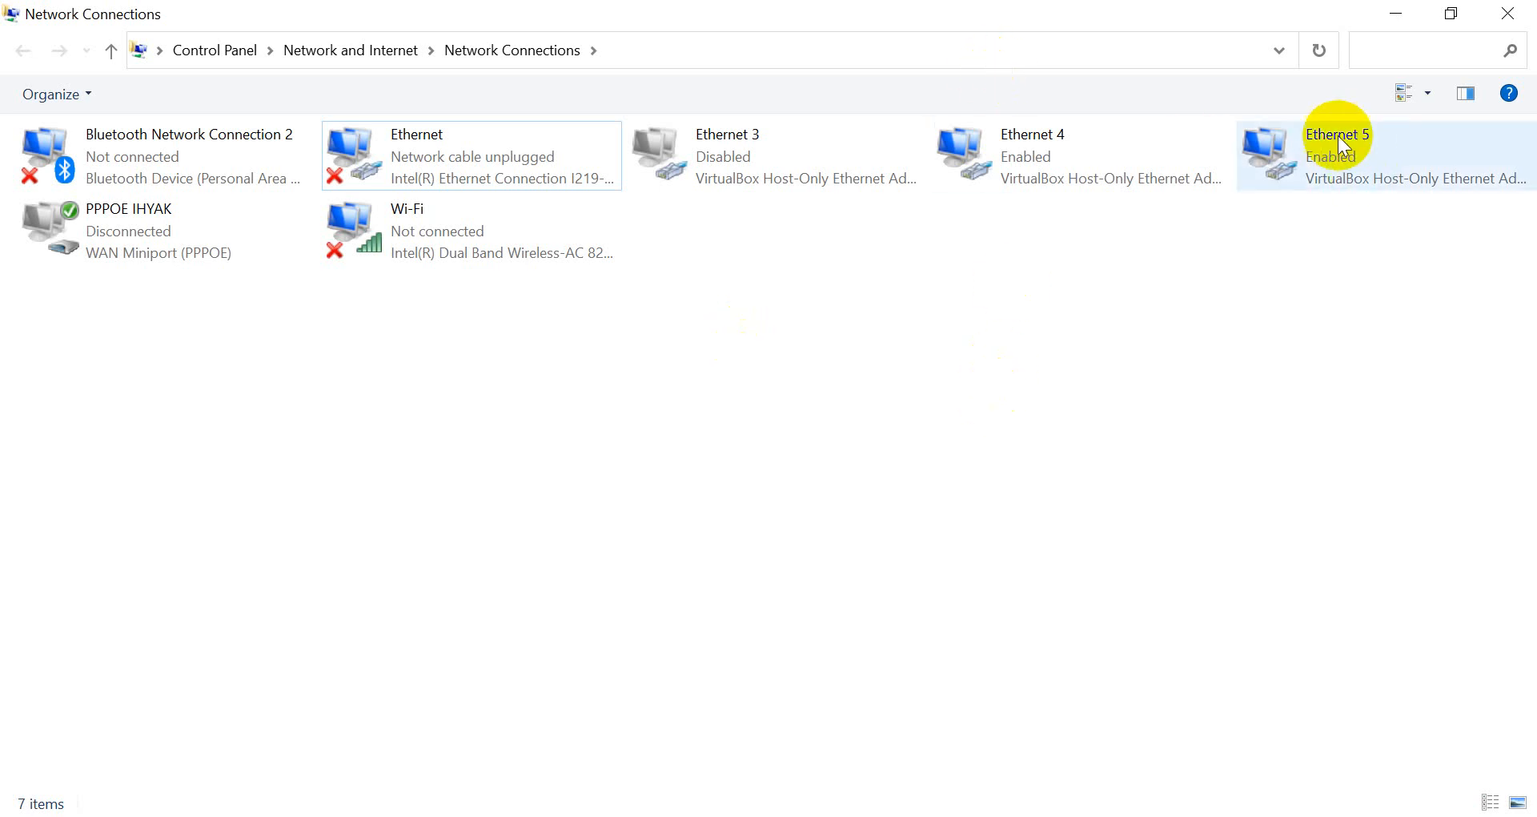
Launch Device Manager with devmgmt.msc and uninstall VirtualBox Host-Only Ethernet Adapter #3.
key(super+r)
text(d)
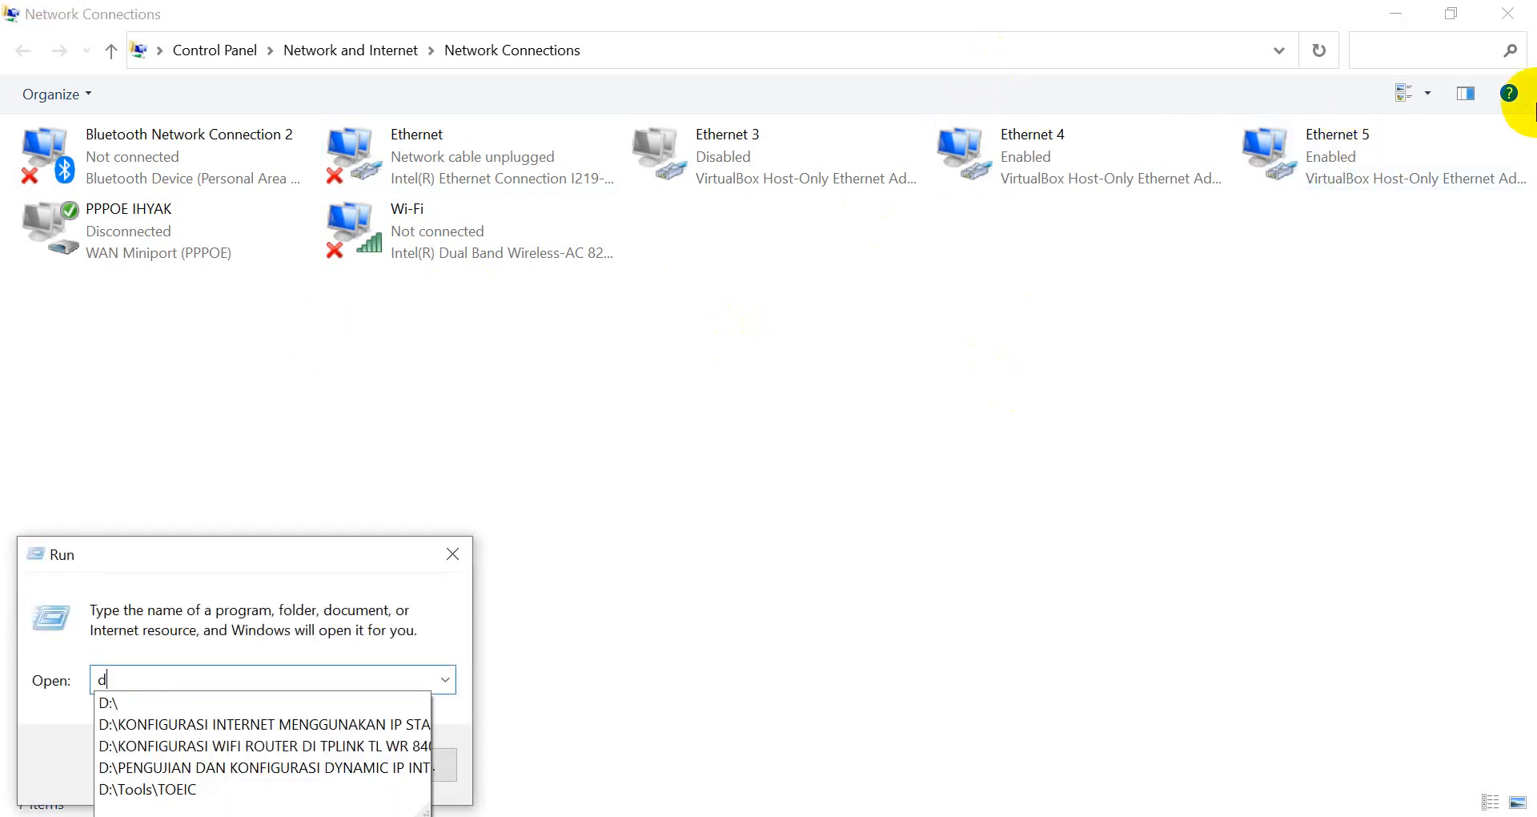
text(evmgmt)
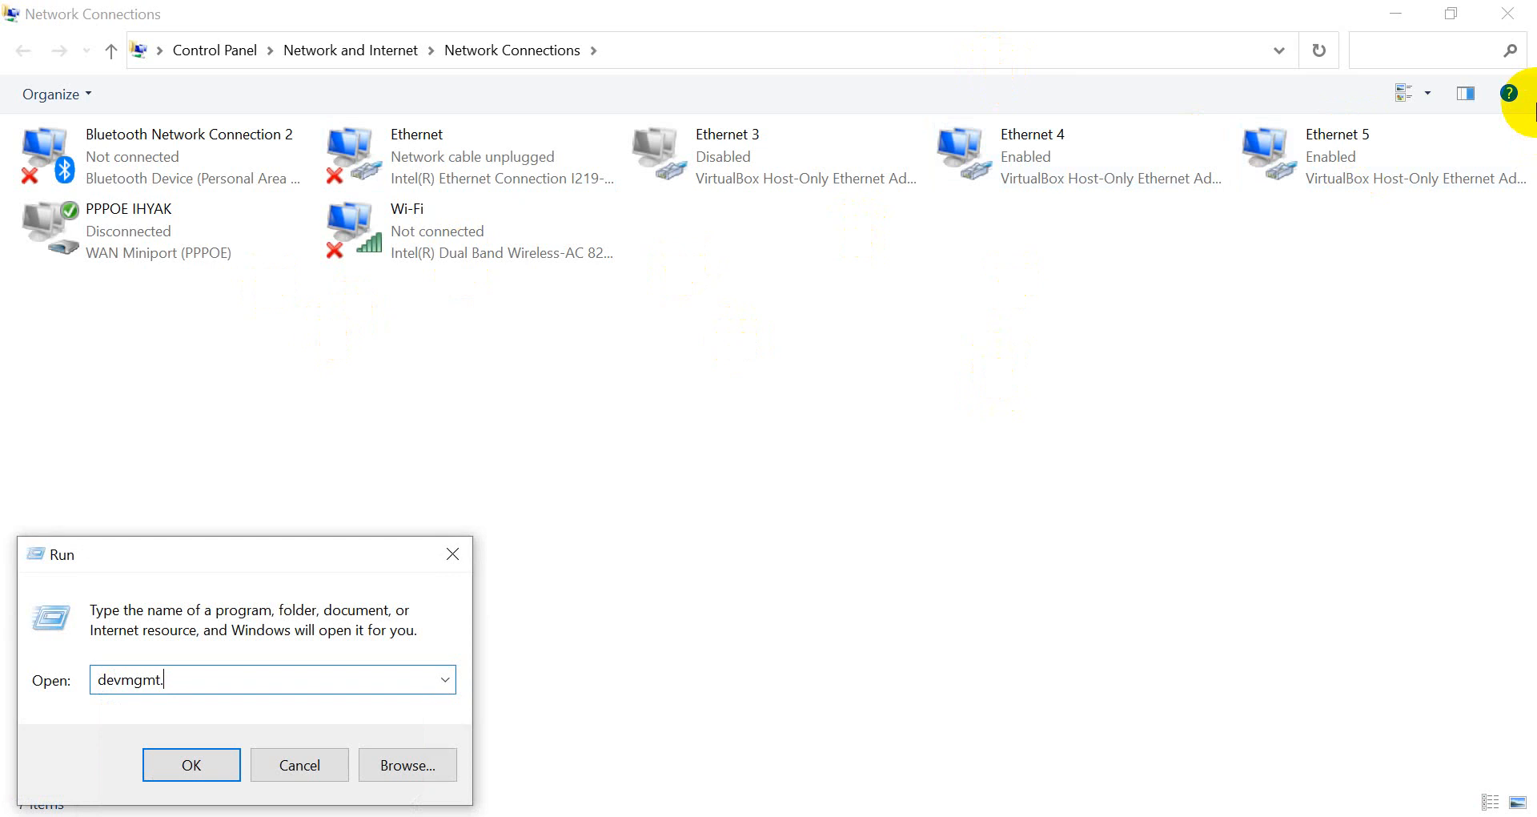
text(.msc)
key(Return)
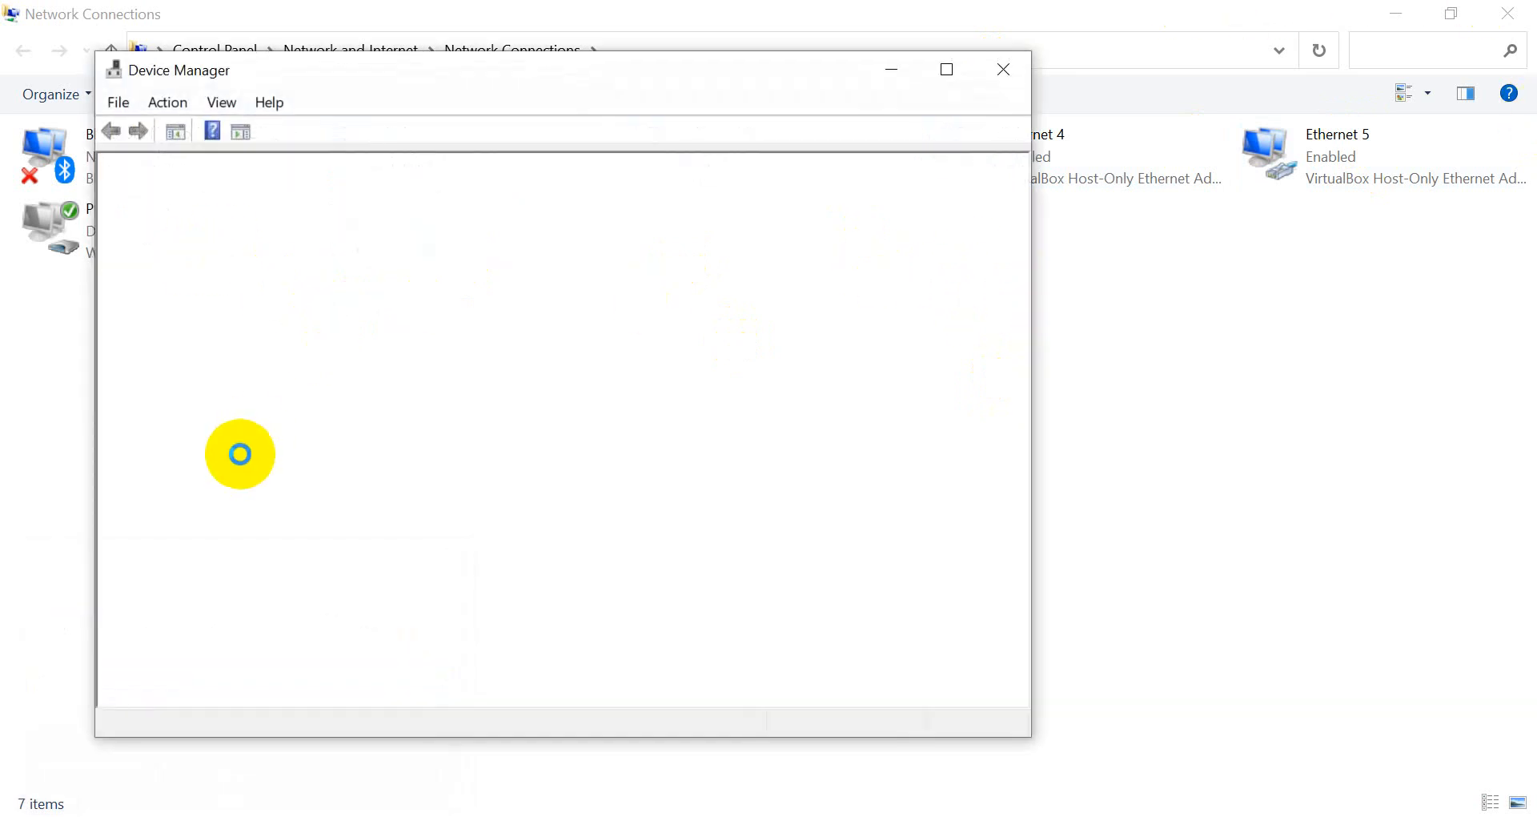
scroll(329, 450, down, 1)
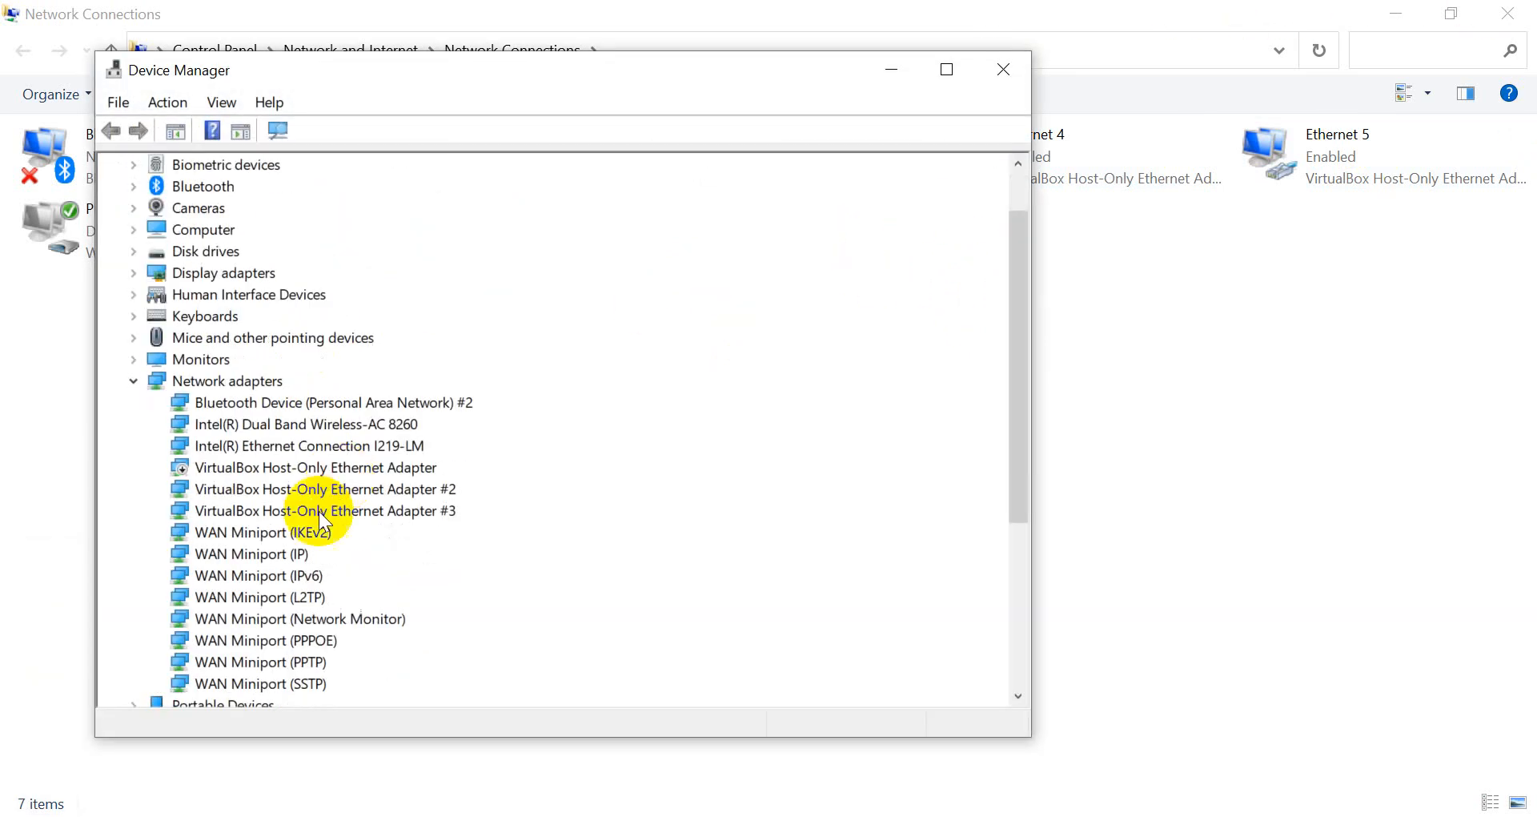
click(253, 510)
right_click(253, 509)
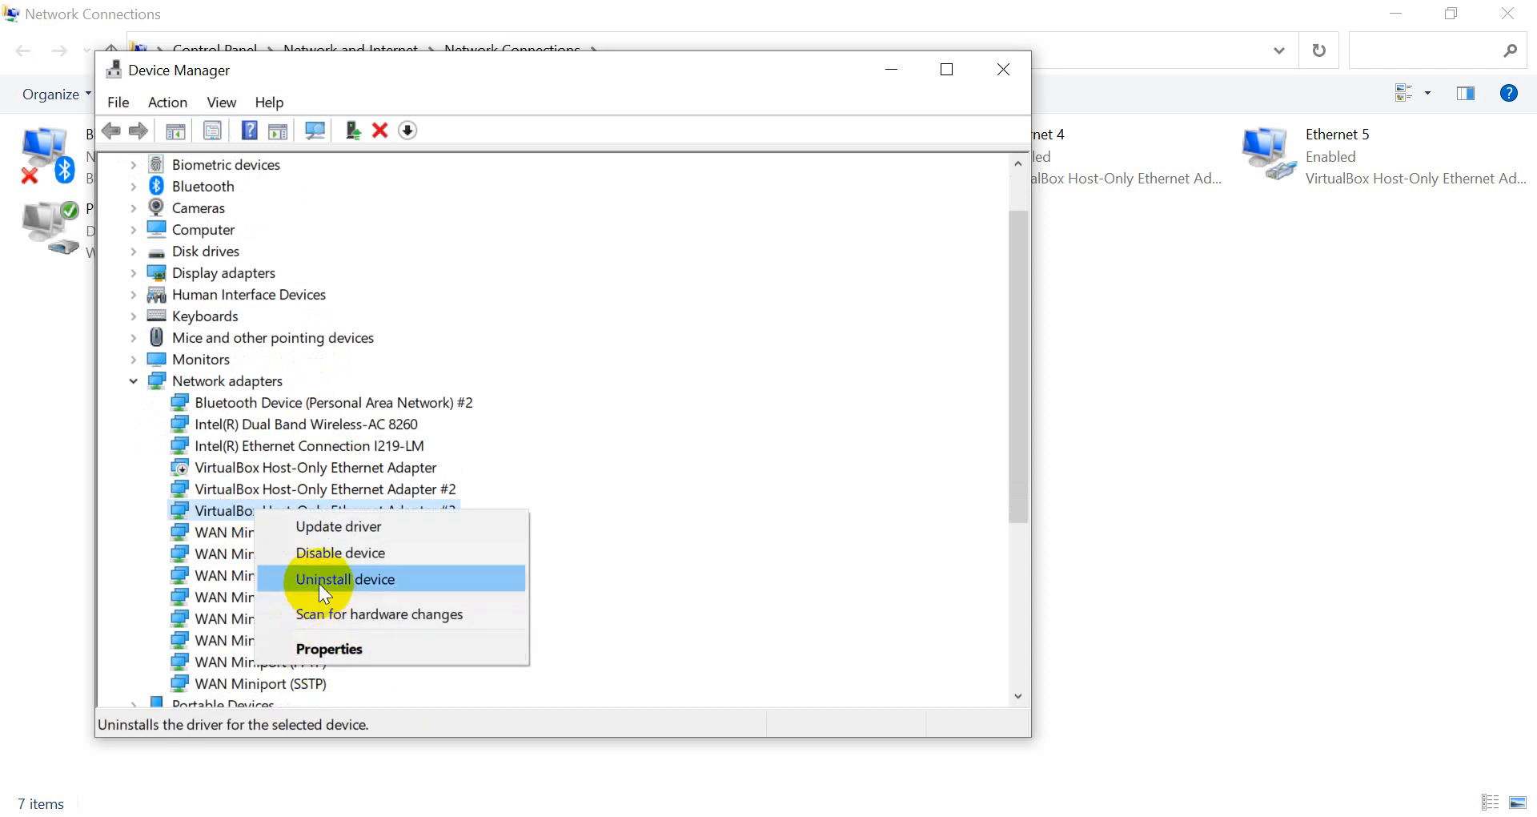
click(323, 592)
click(807, 512)
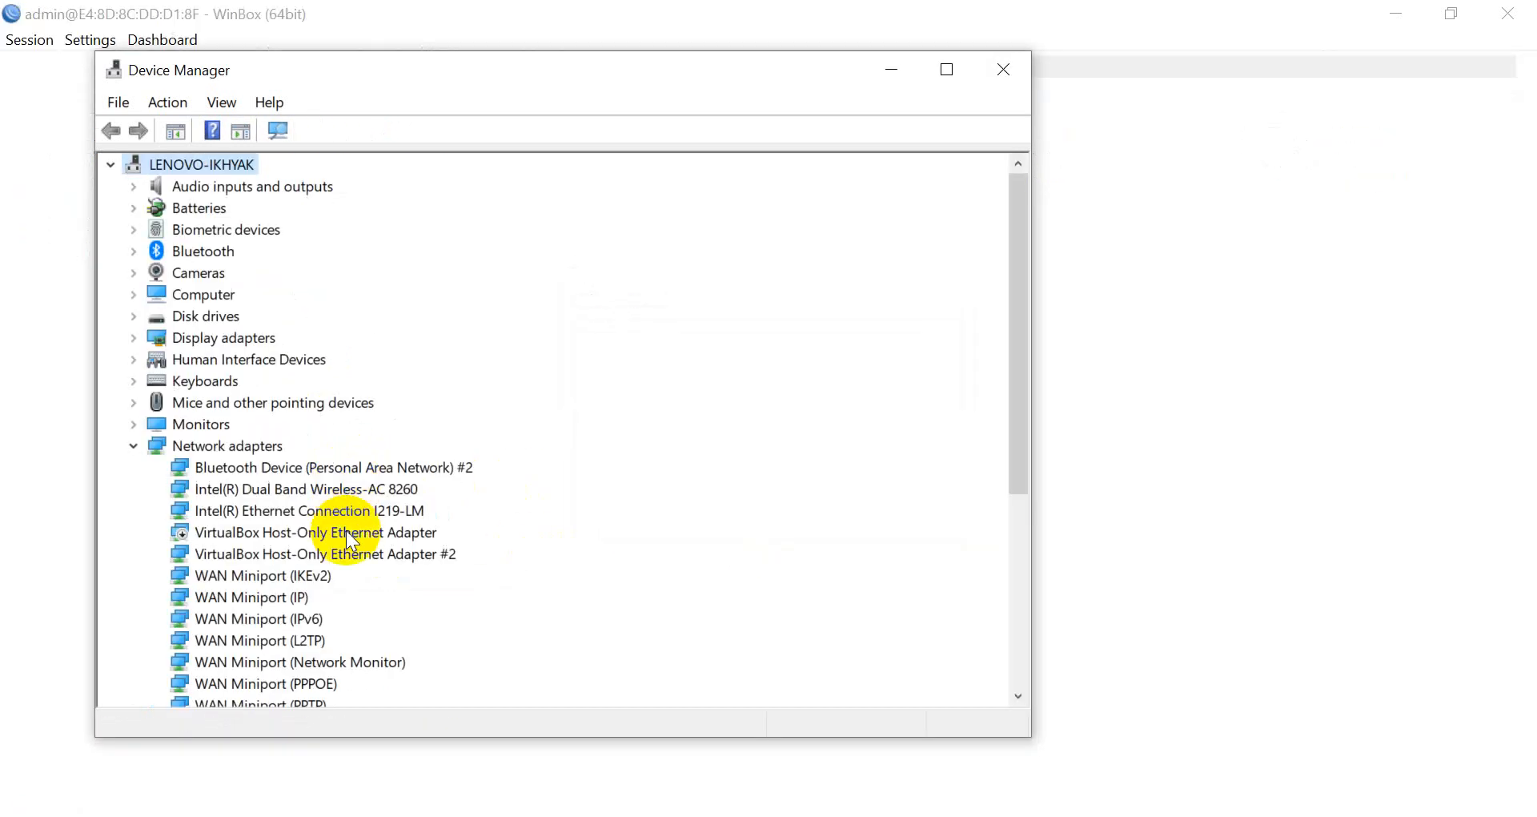
Uninstall VirtualBox Host-Only Ethernet Adapter #2 and the remaining VirtualBox Host-Only adapter.
click(348, 553)
right_click(343, 552)
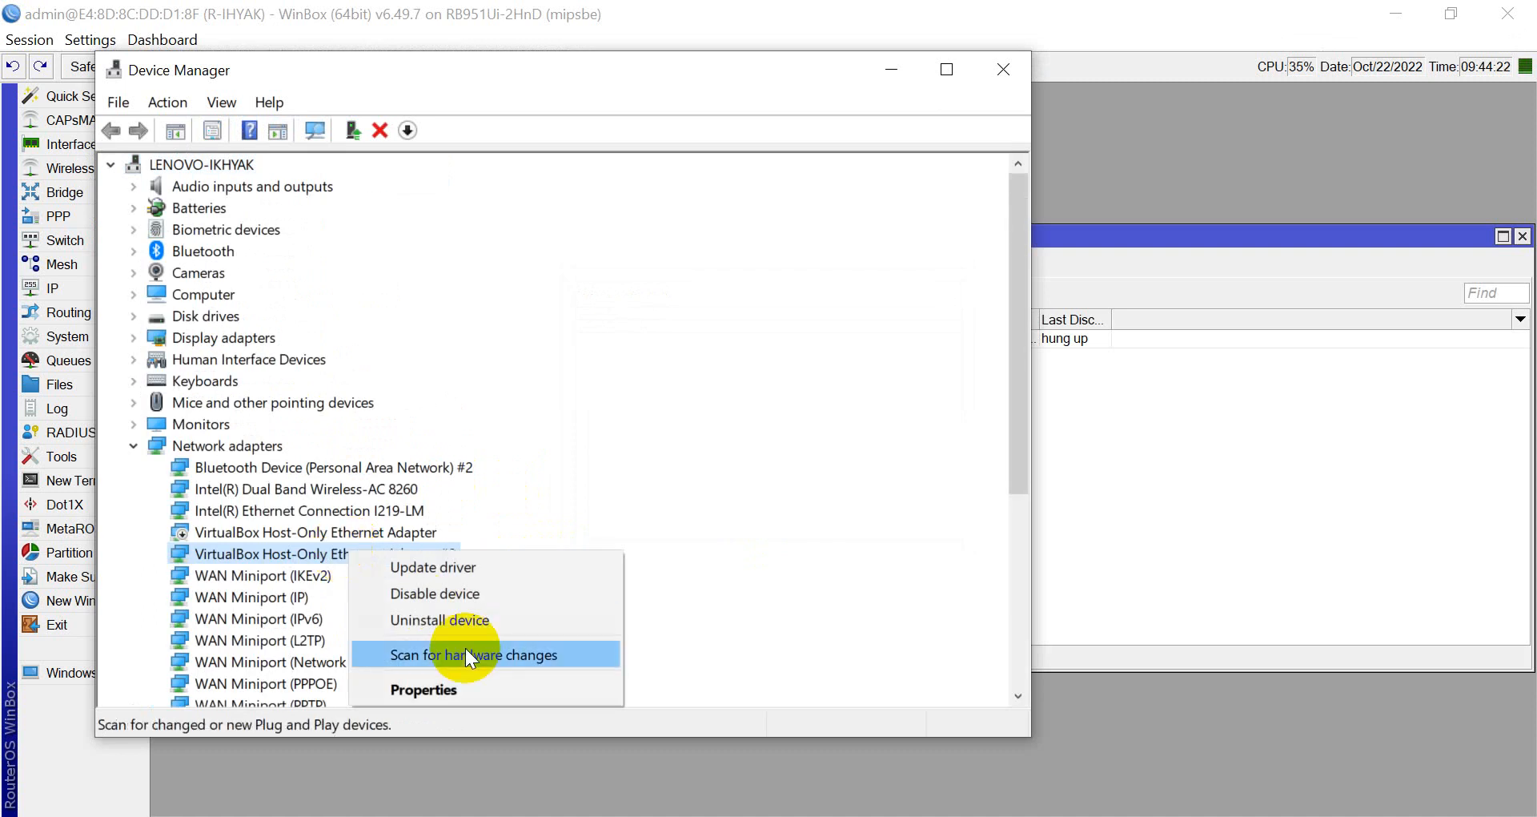
click(450, 619)
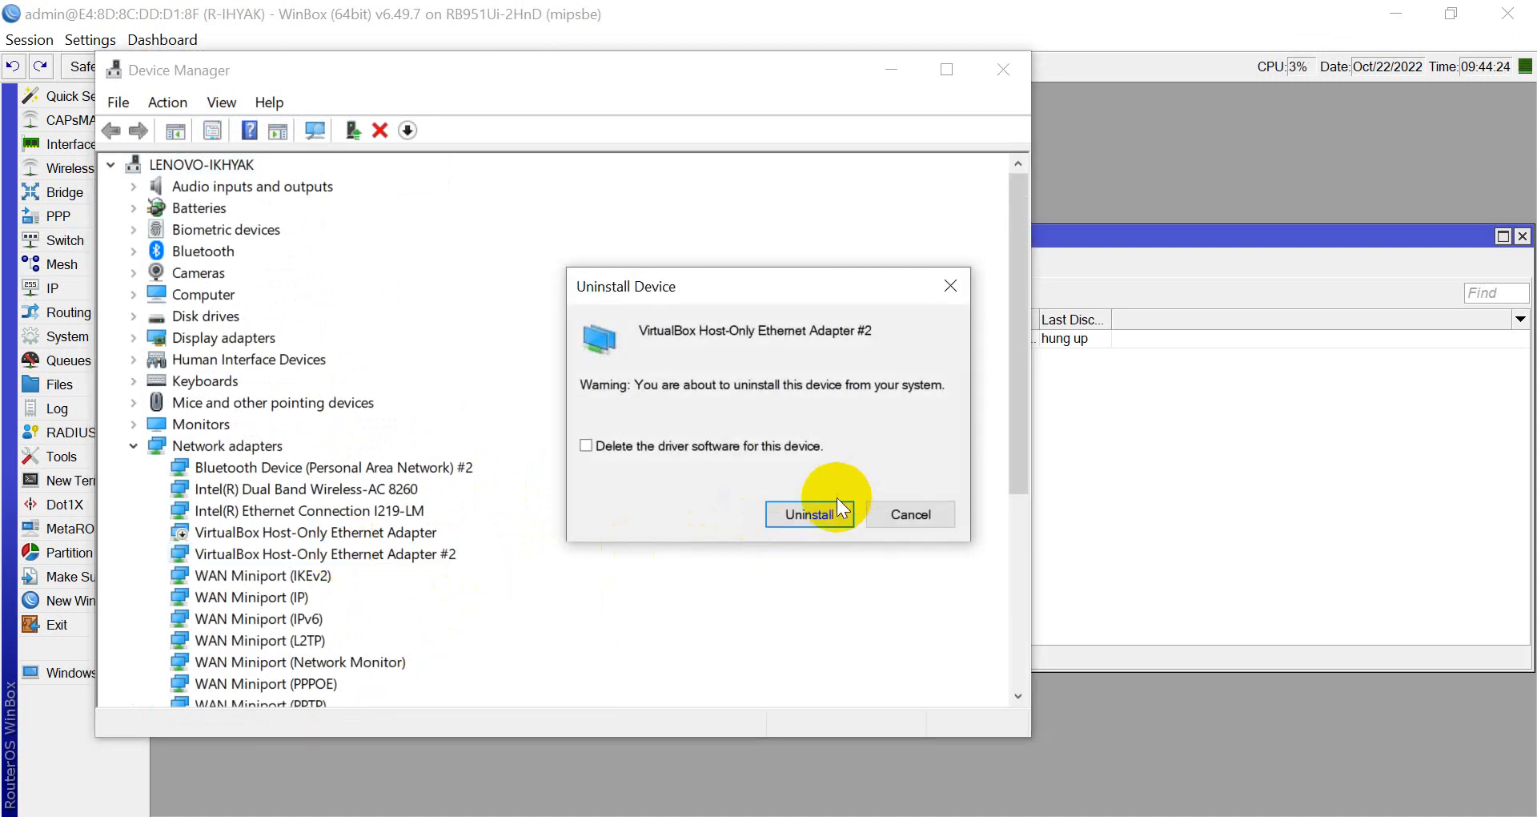
click(810, 513)
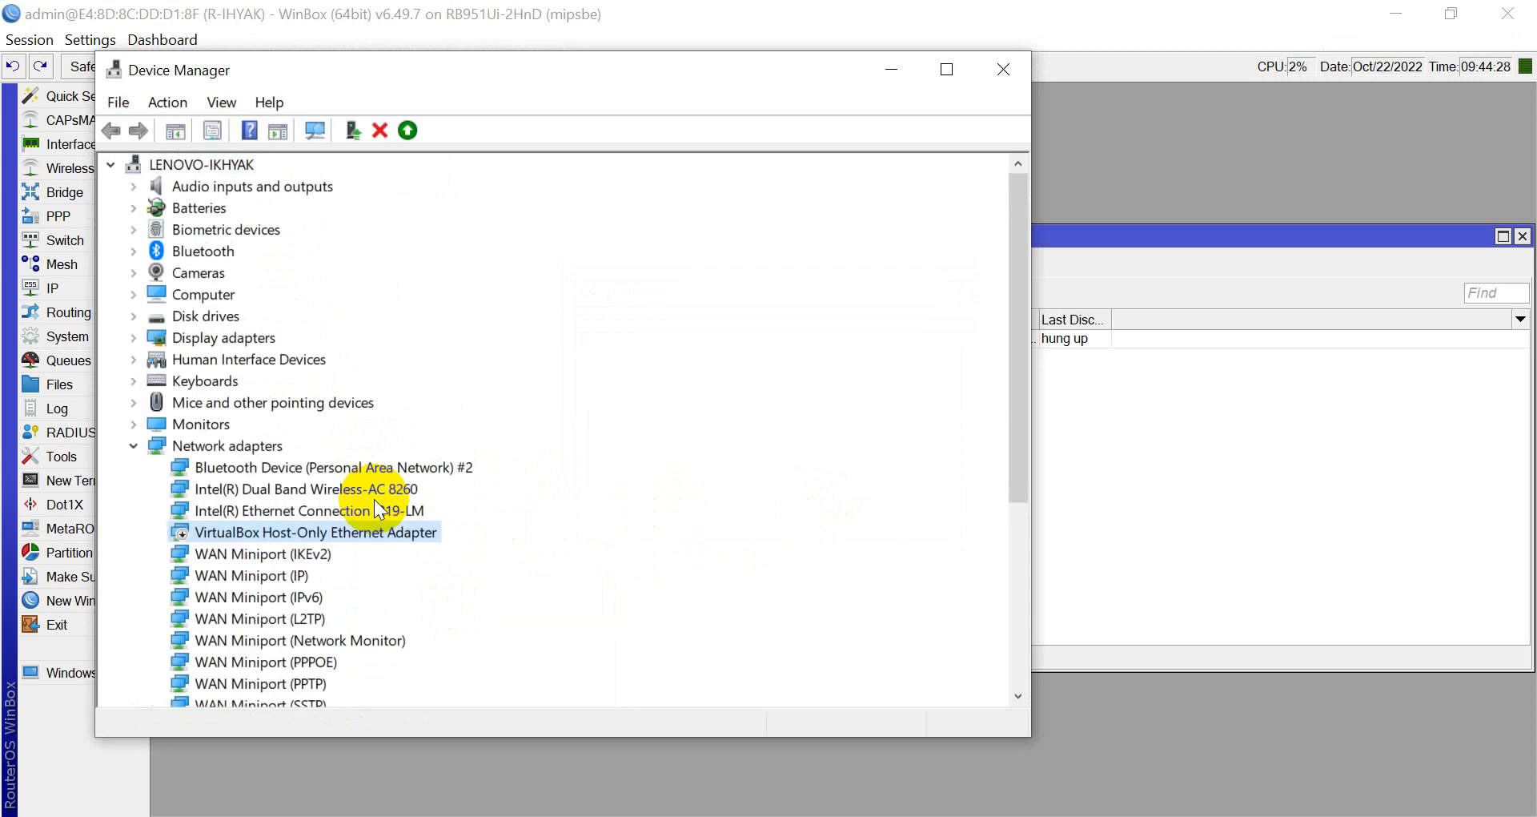
right_click(371, 535)
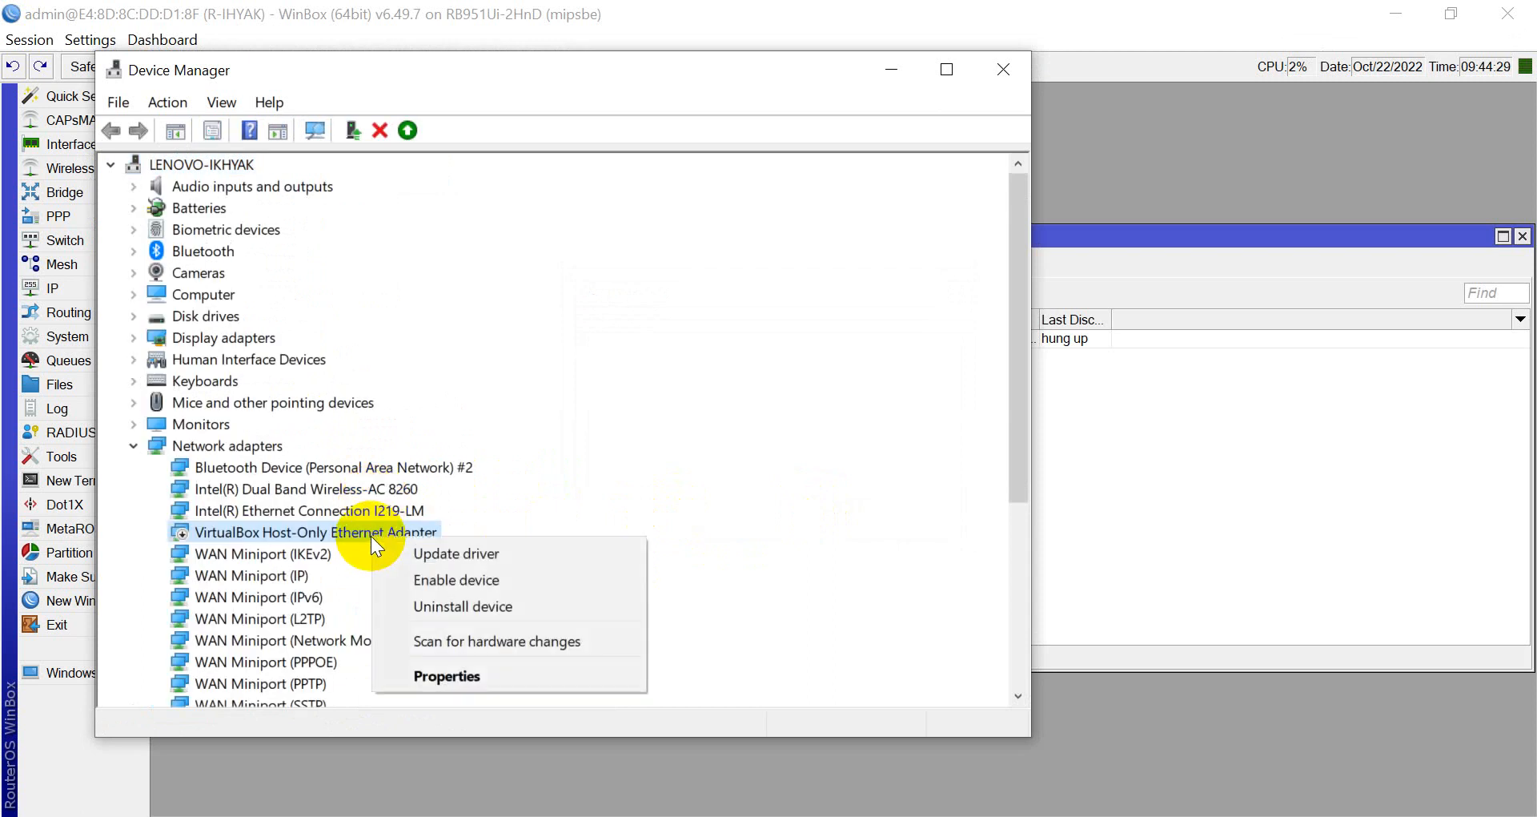
click(415, 603)
click(795, 521)
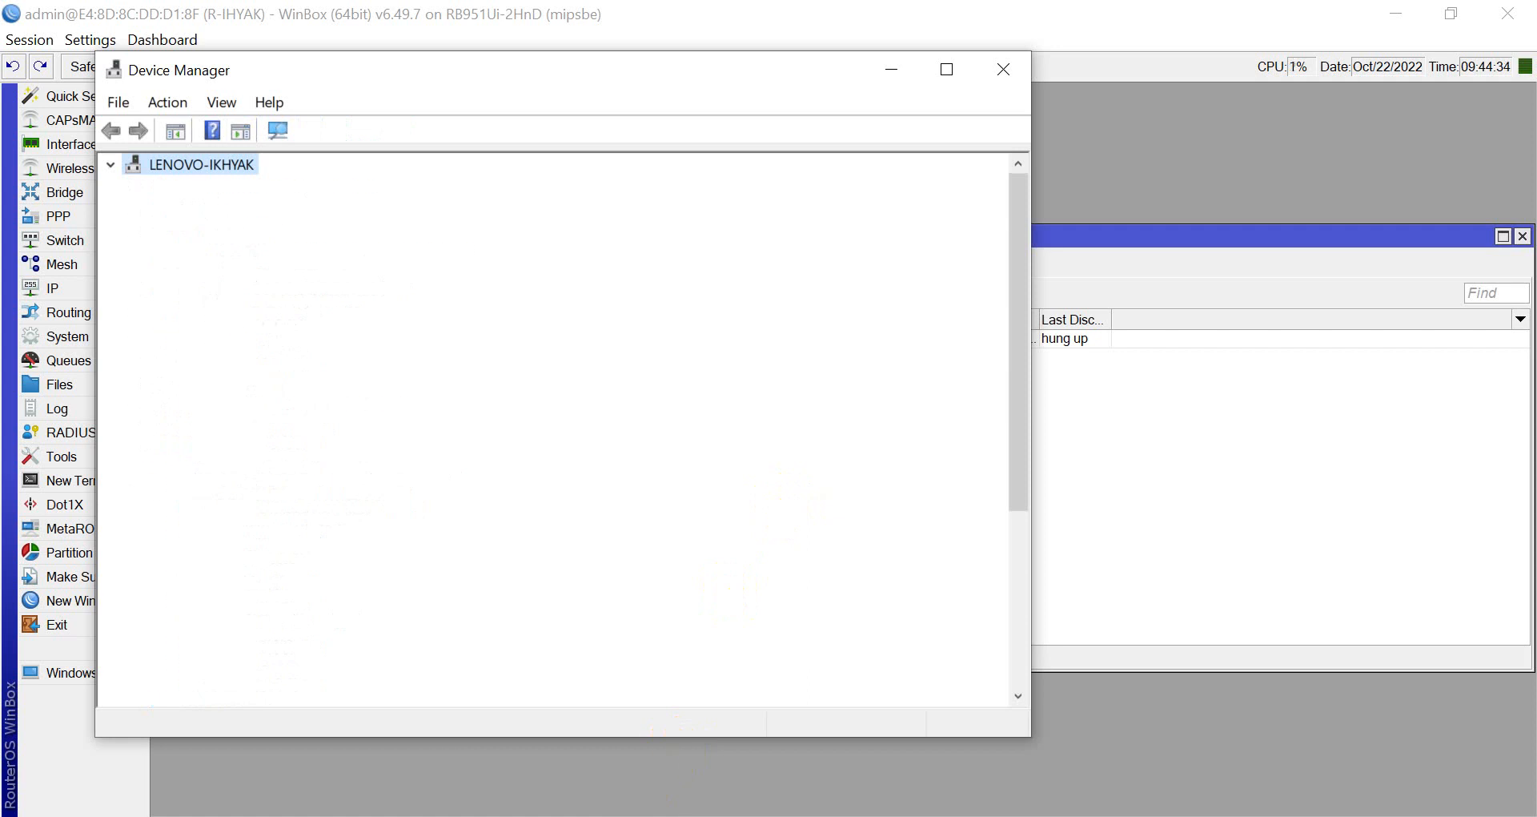
Refresh Network Connections so the removed VirtualBox adapters disappear from the list.
click(677, 812)
right_click(653, 350)
click(698, 446)
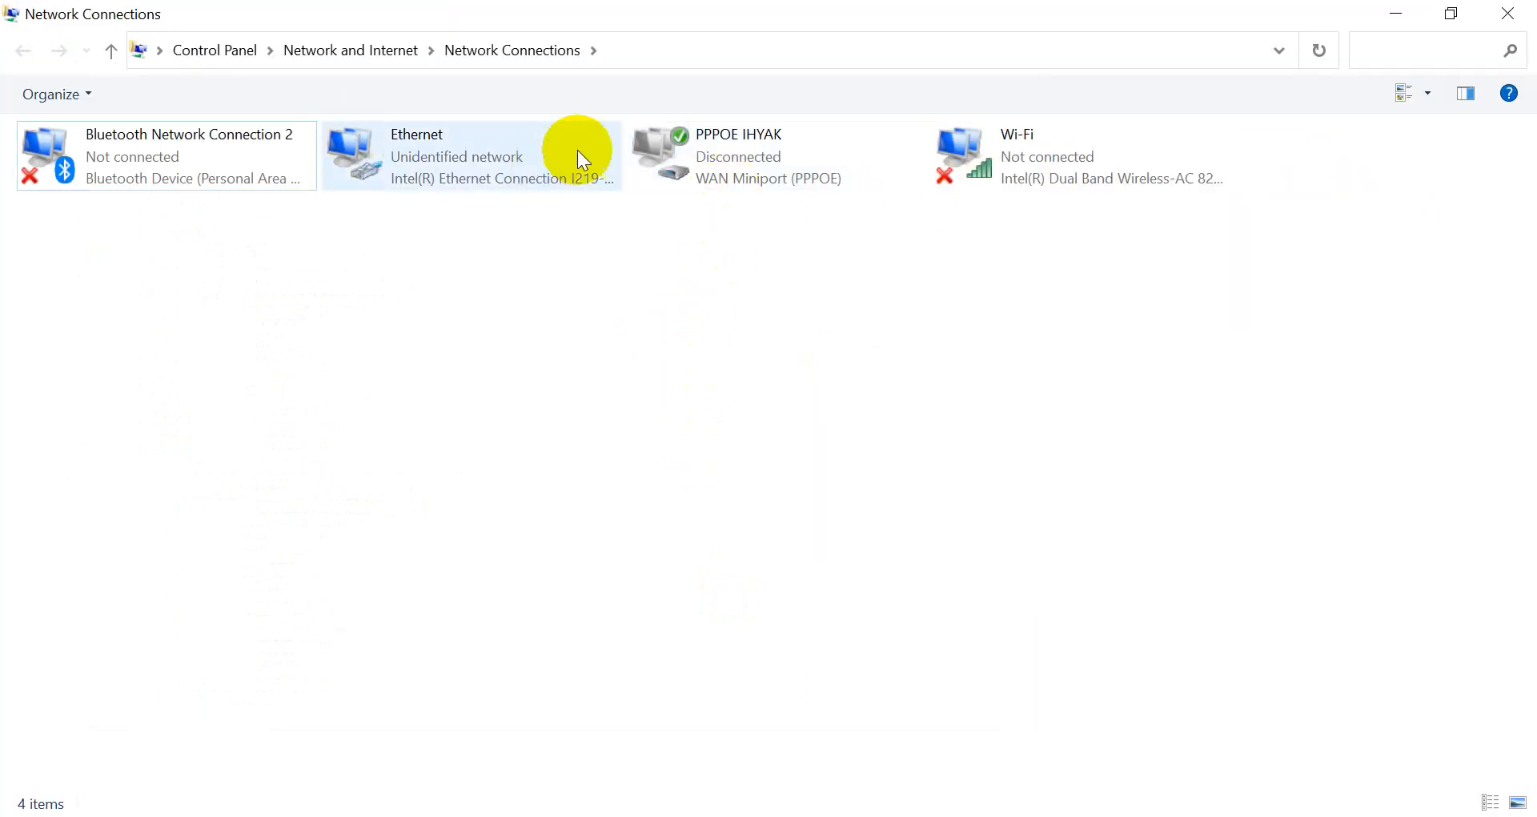
Delete the old PPPoE connection from Network Connections.
right_click(647, 135)
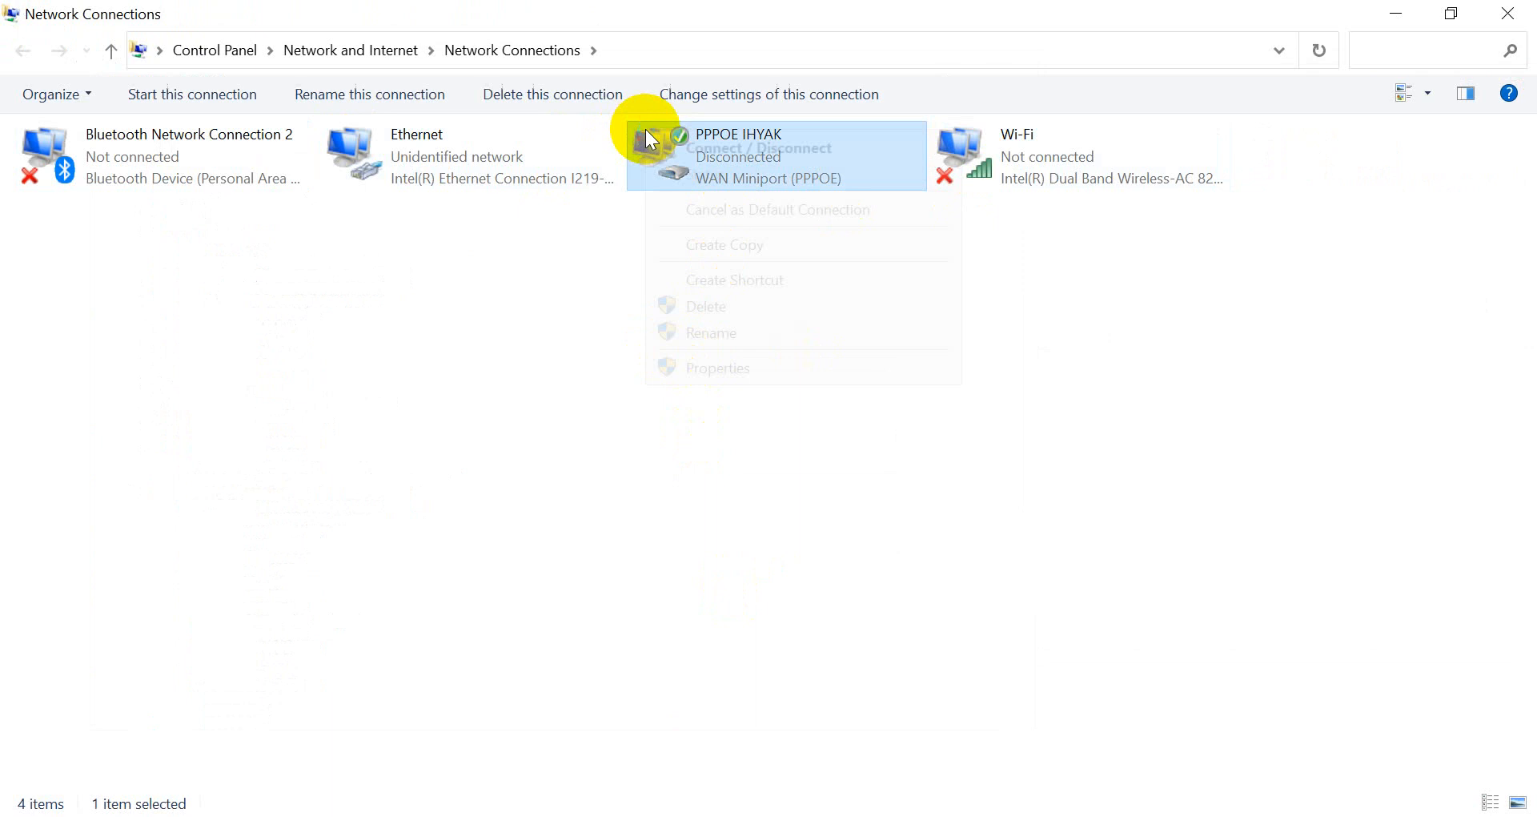
click(719, 306)
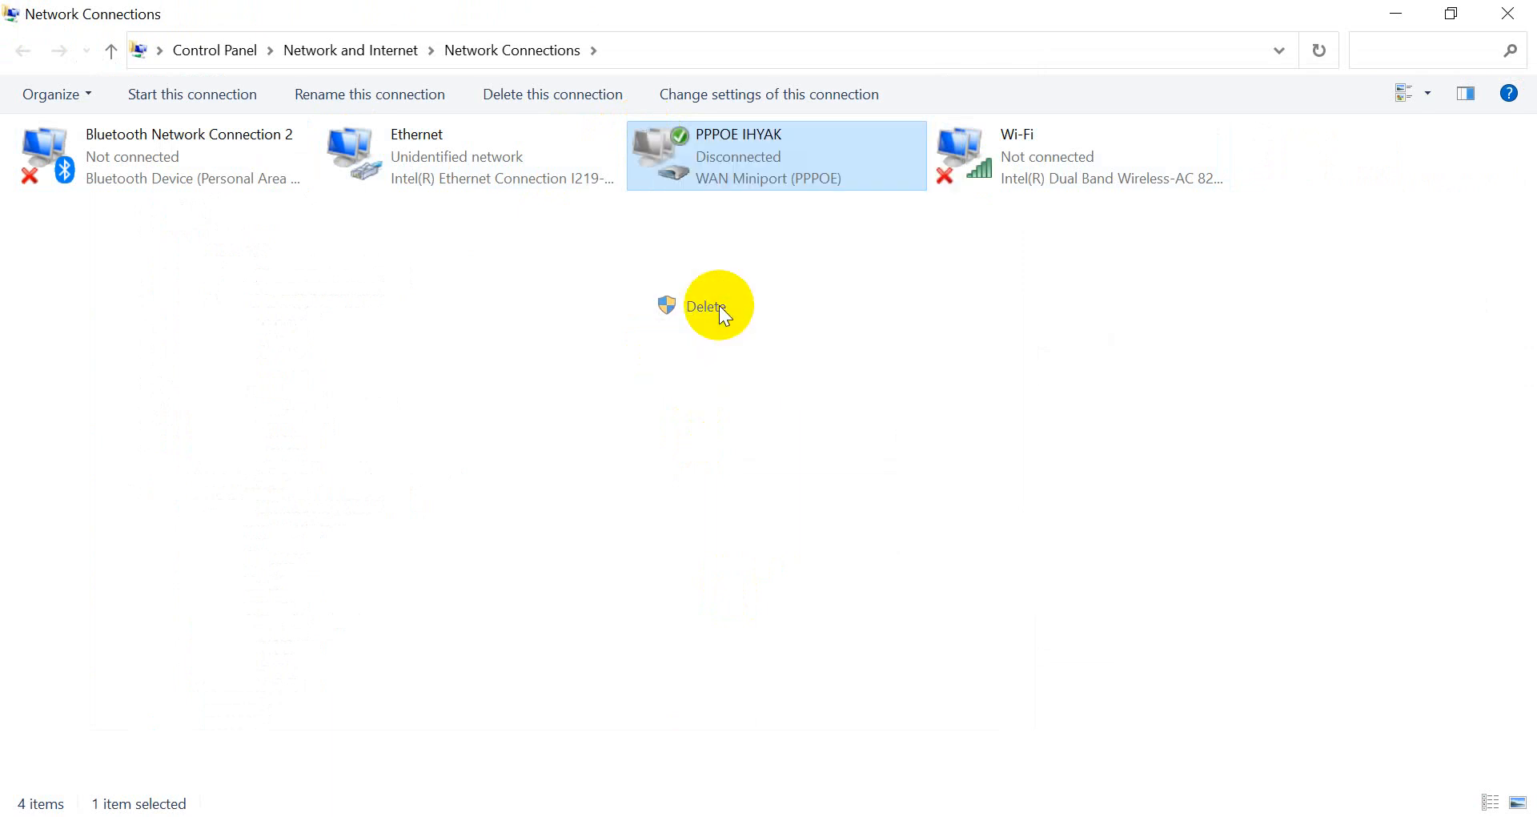
click(807, 506)
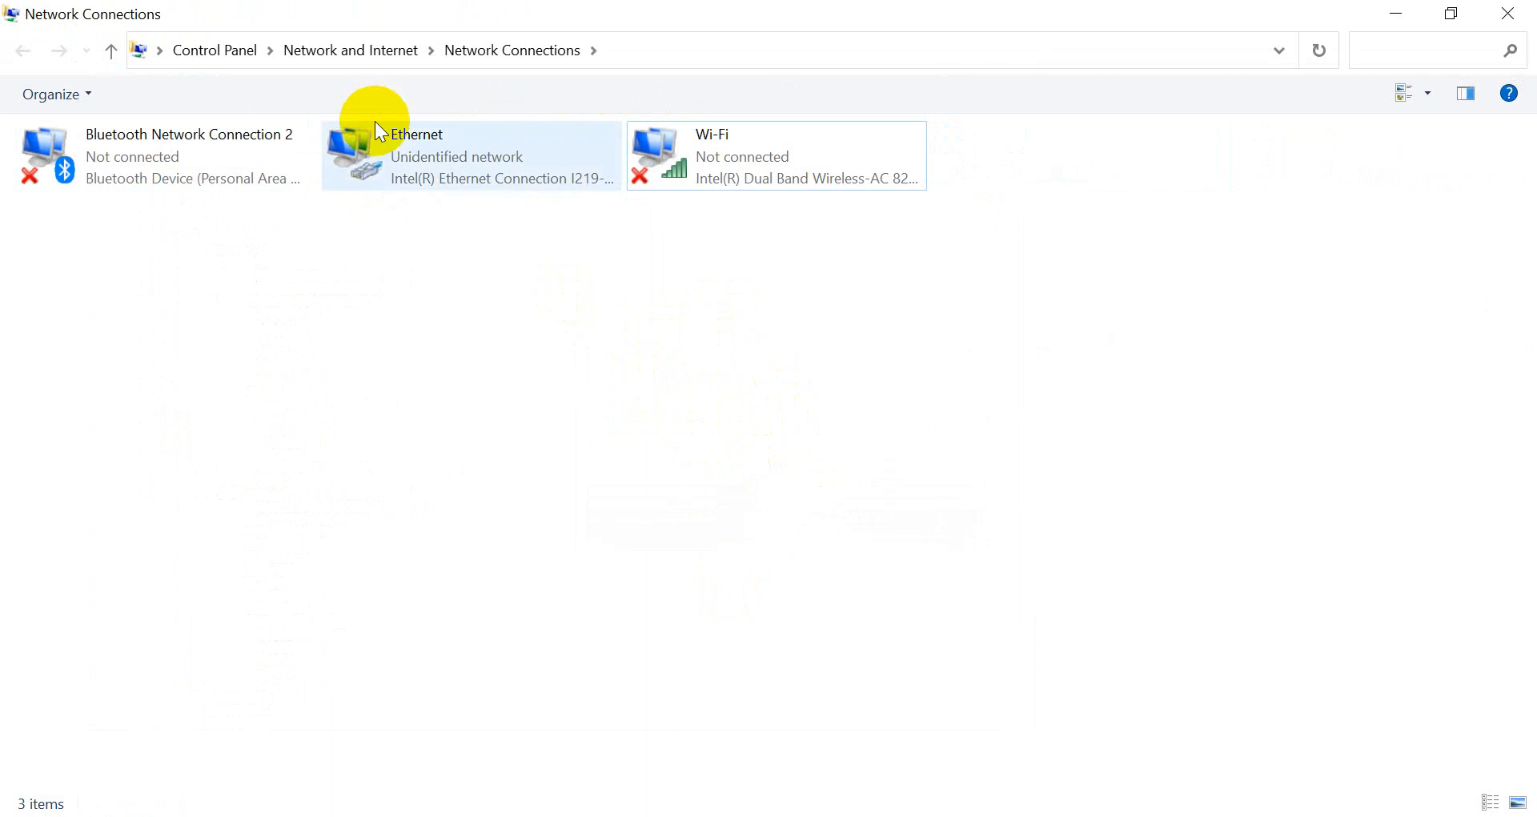
Confirm Ethernet's IPv4 properties obtain IP and DNS addresses automatically.
right_click(387, 160)
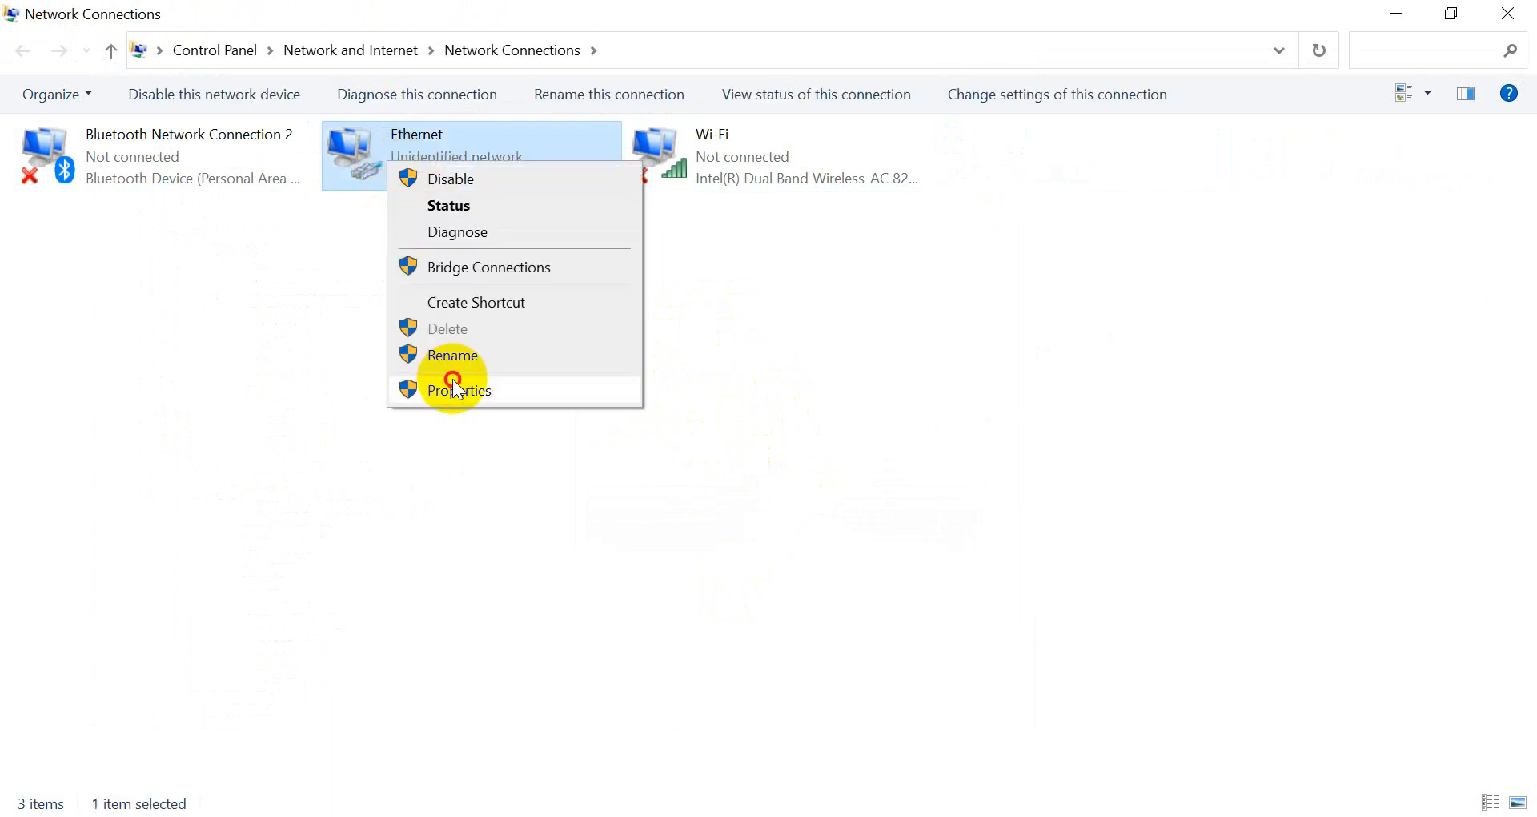
click(455, 390)
double_click(276, 425)
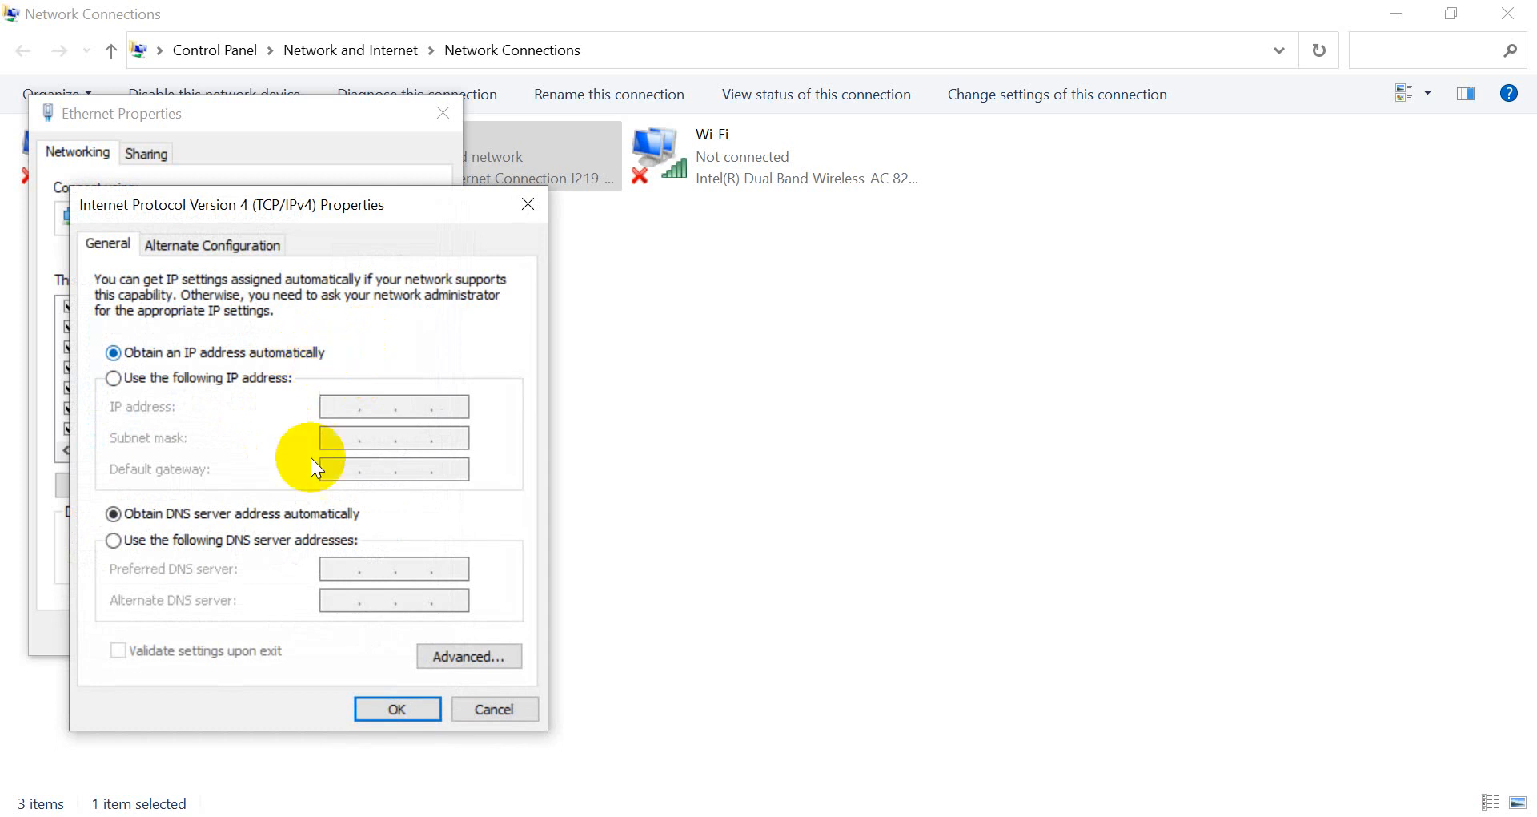
click(368, 710)
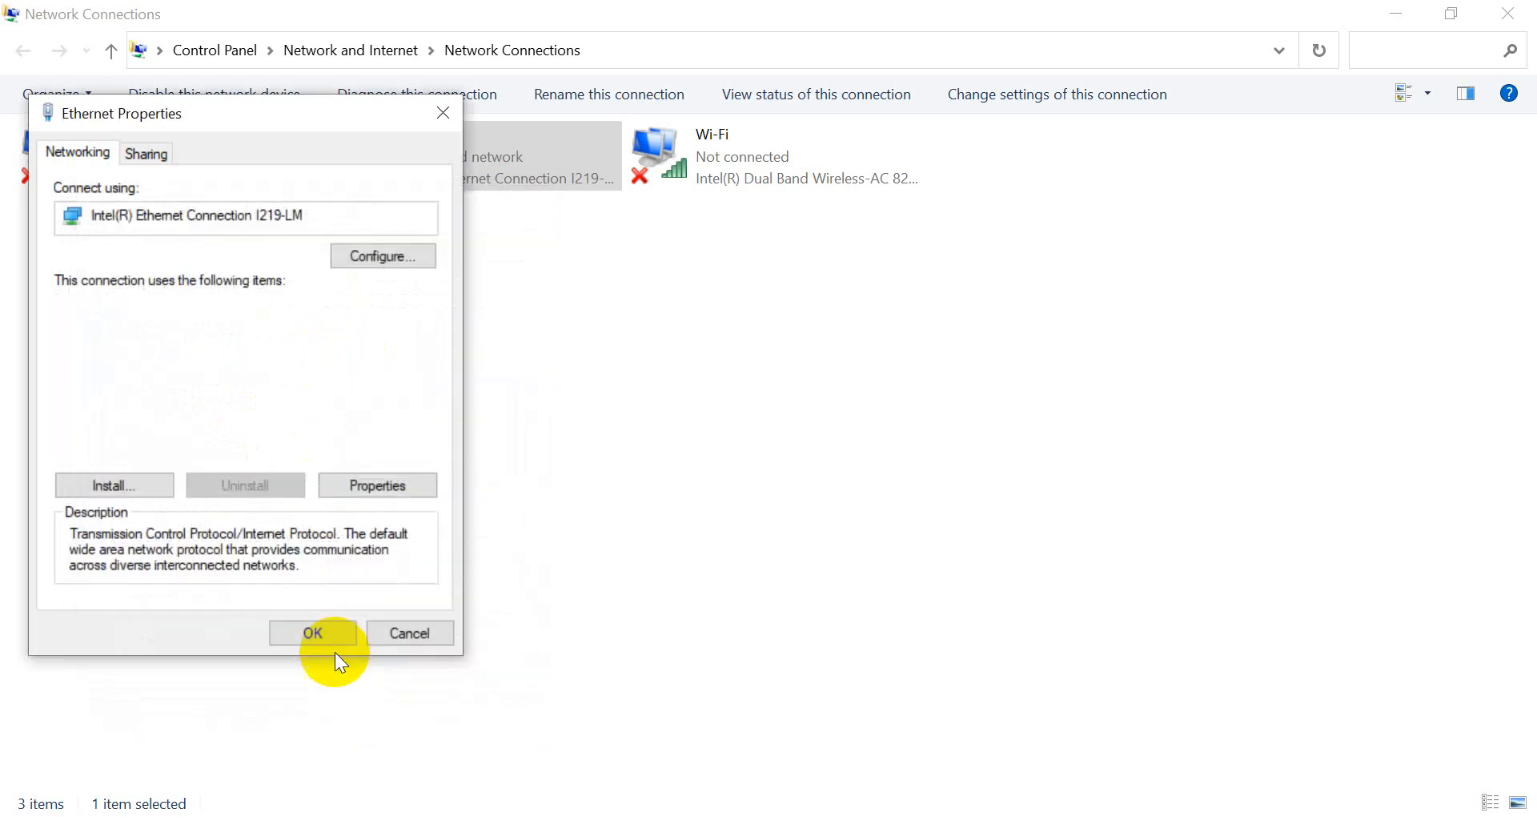
click(320, 633)
Review the Ethernet connection's status, still on an Unidentified network.
right_click(415, 171)
click(435, 214)
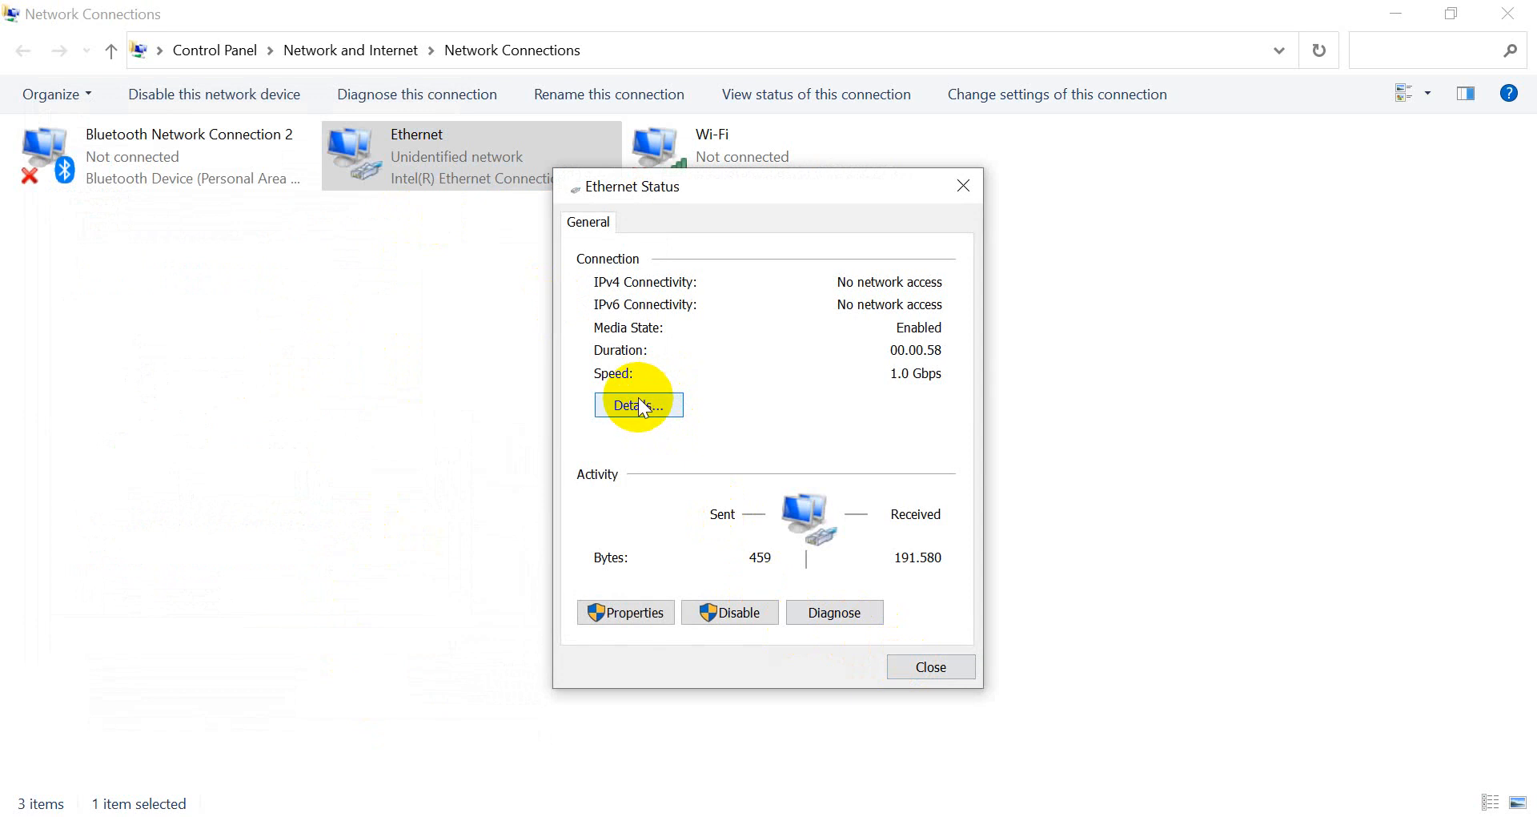
click(935, 670)
click(719, 436)
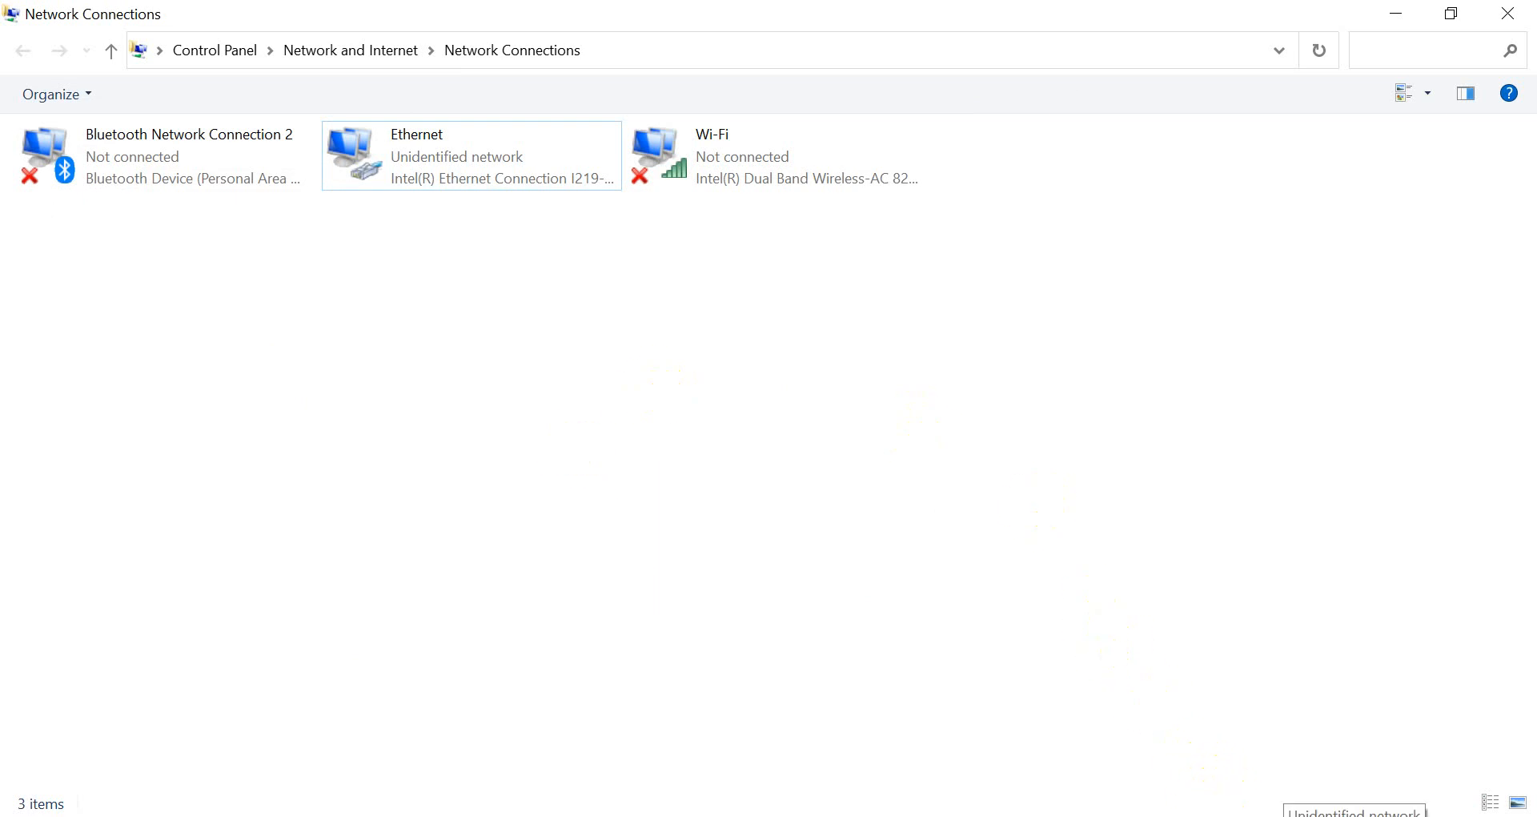
right_click(1353, 812)
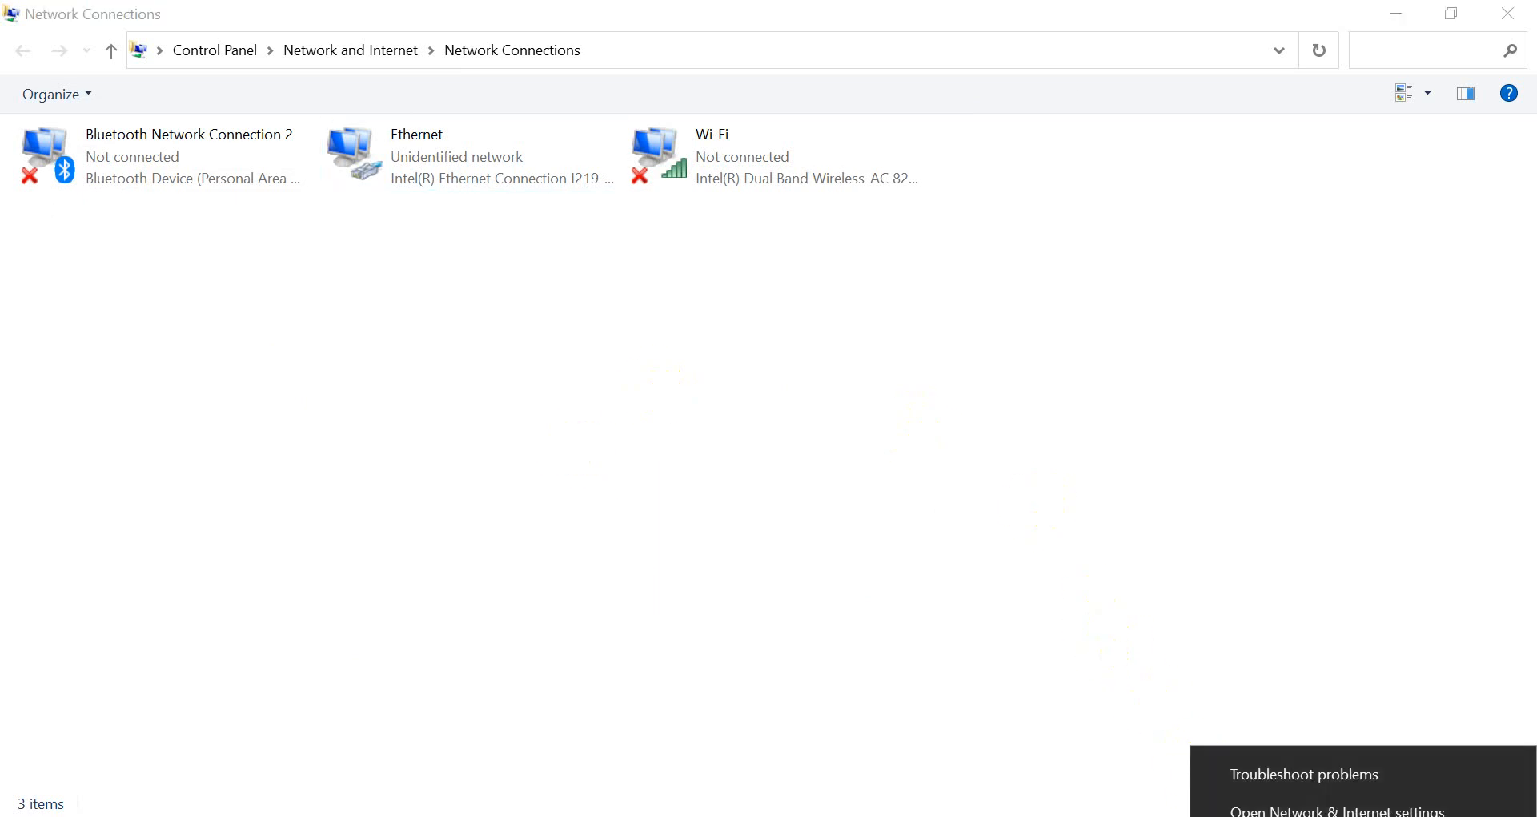
From Dial-up settings, start a new Connect to the Internet setup using Broadband (PPPoE).
click(1262, 811)
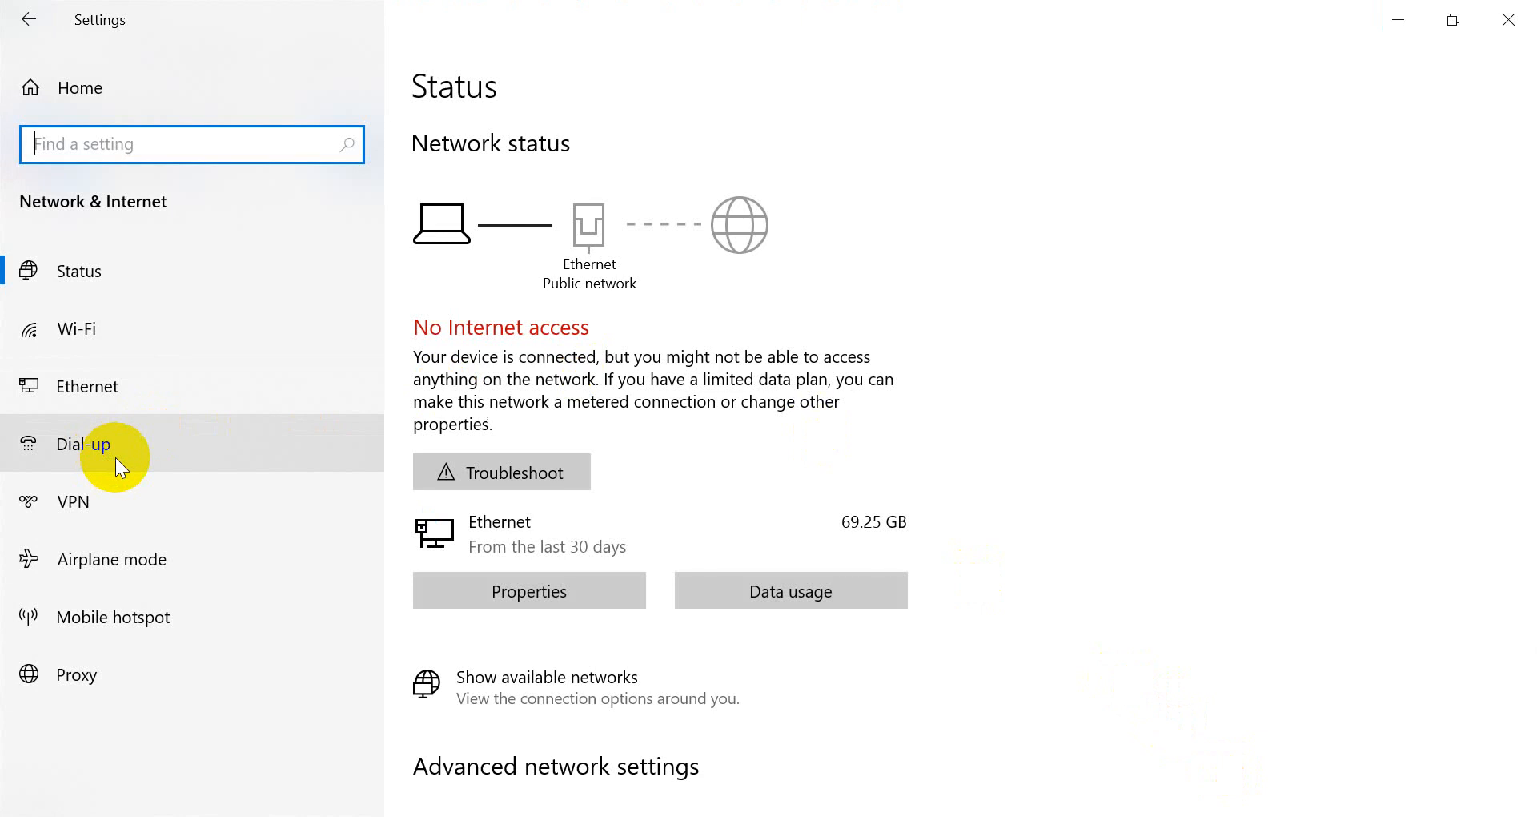
click(117, 458)
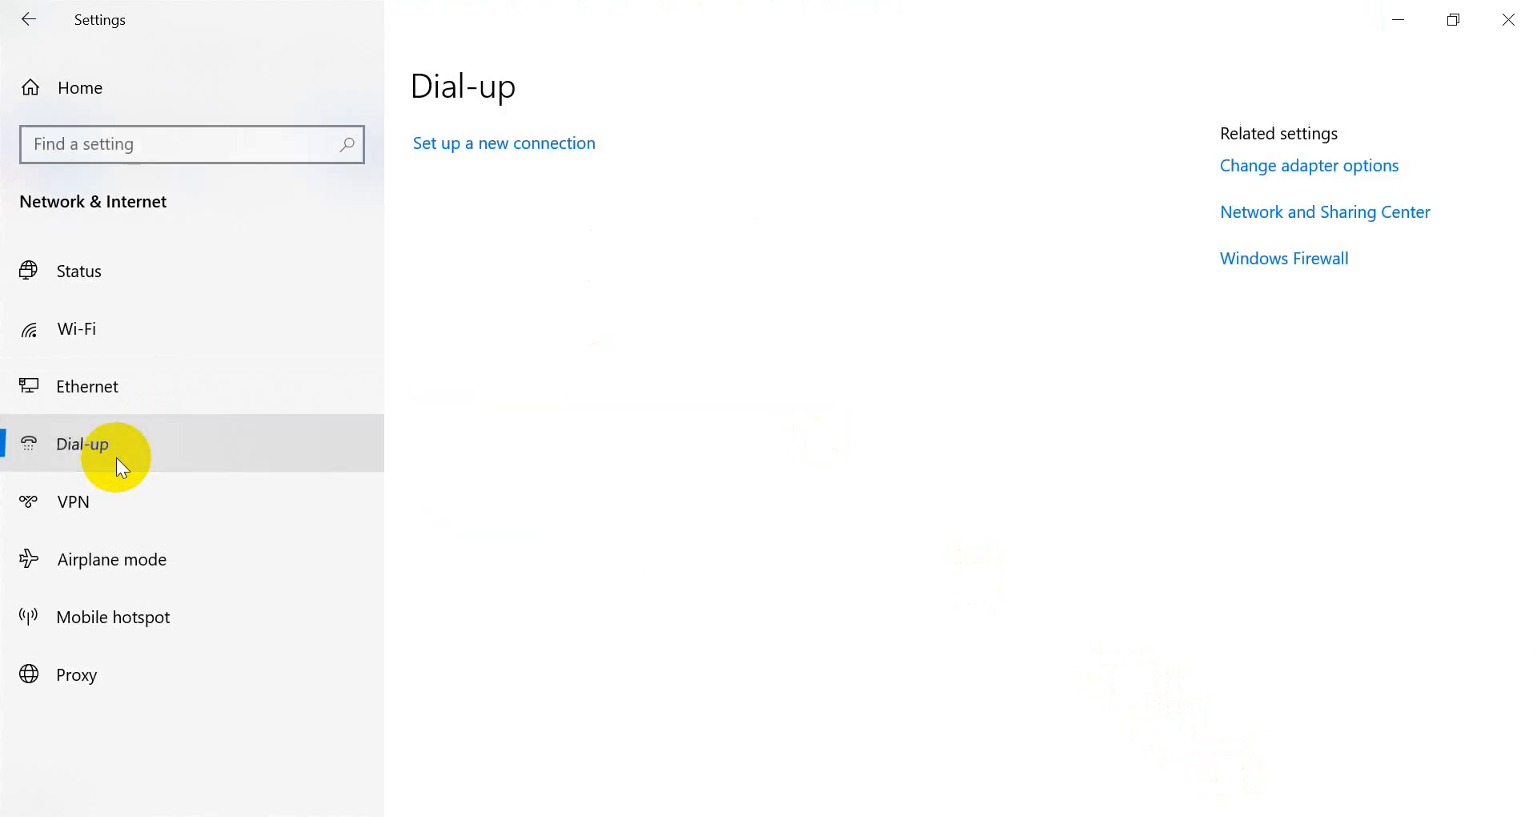
click(453, 152)
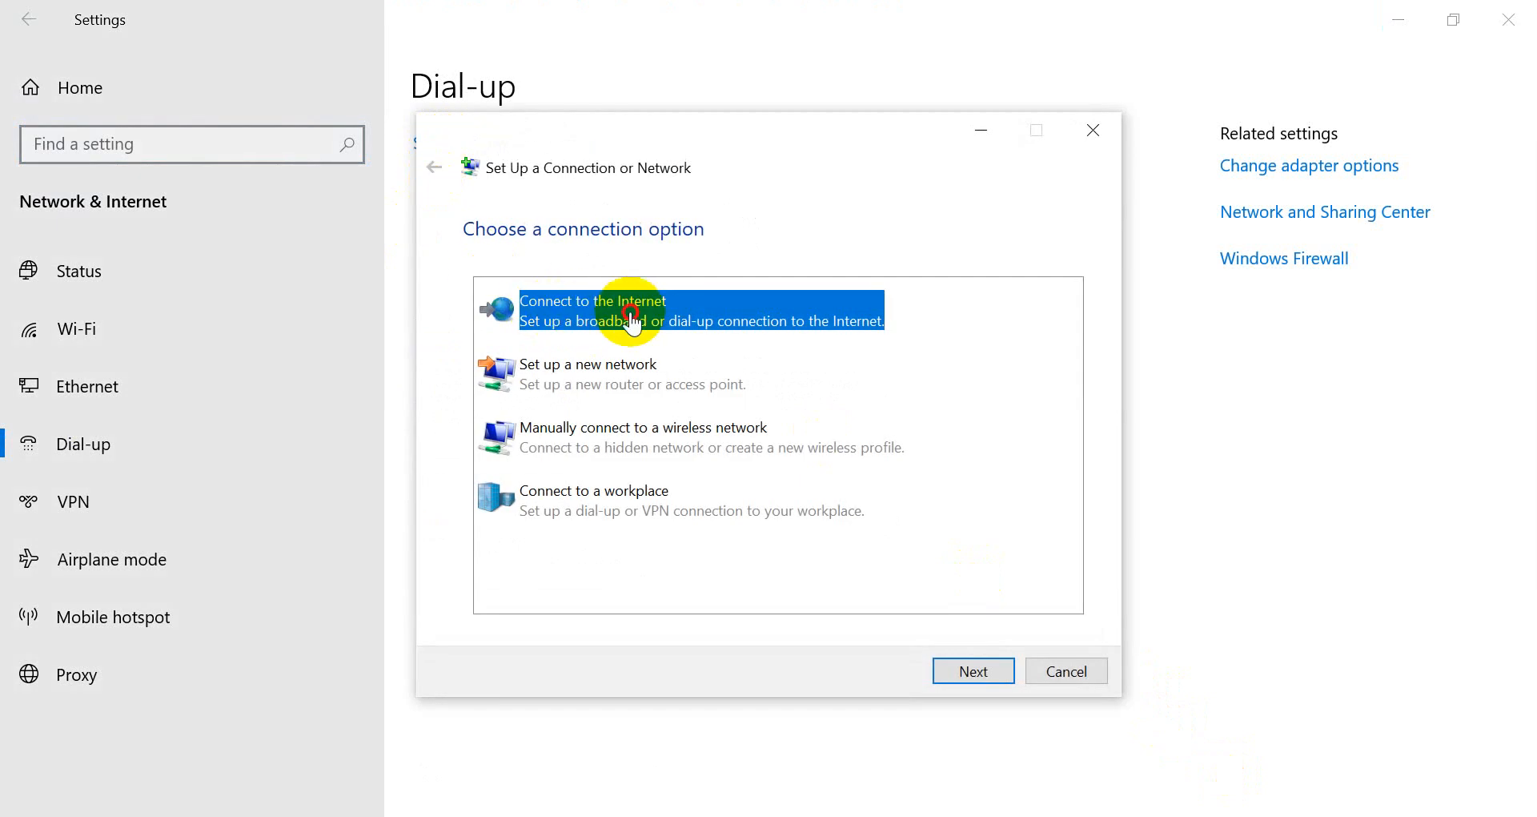
click(971, 675)
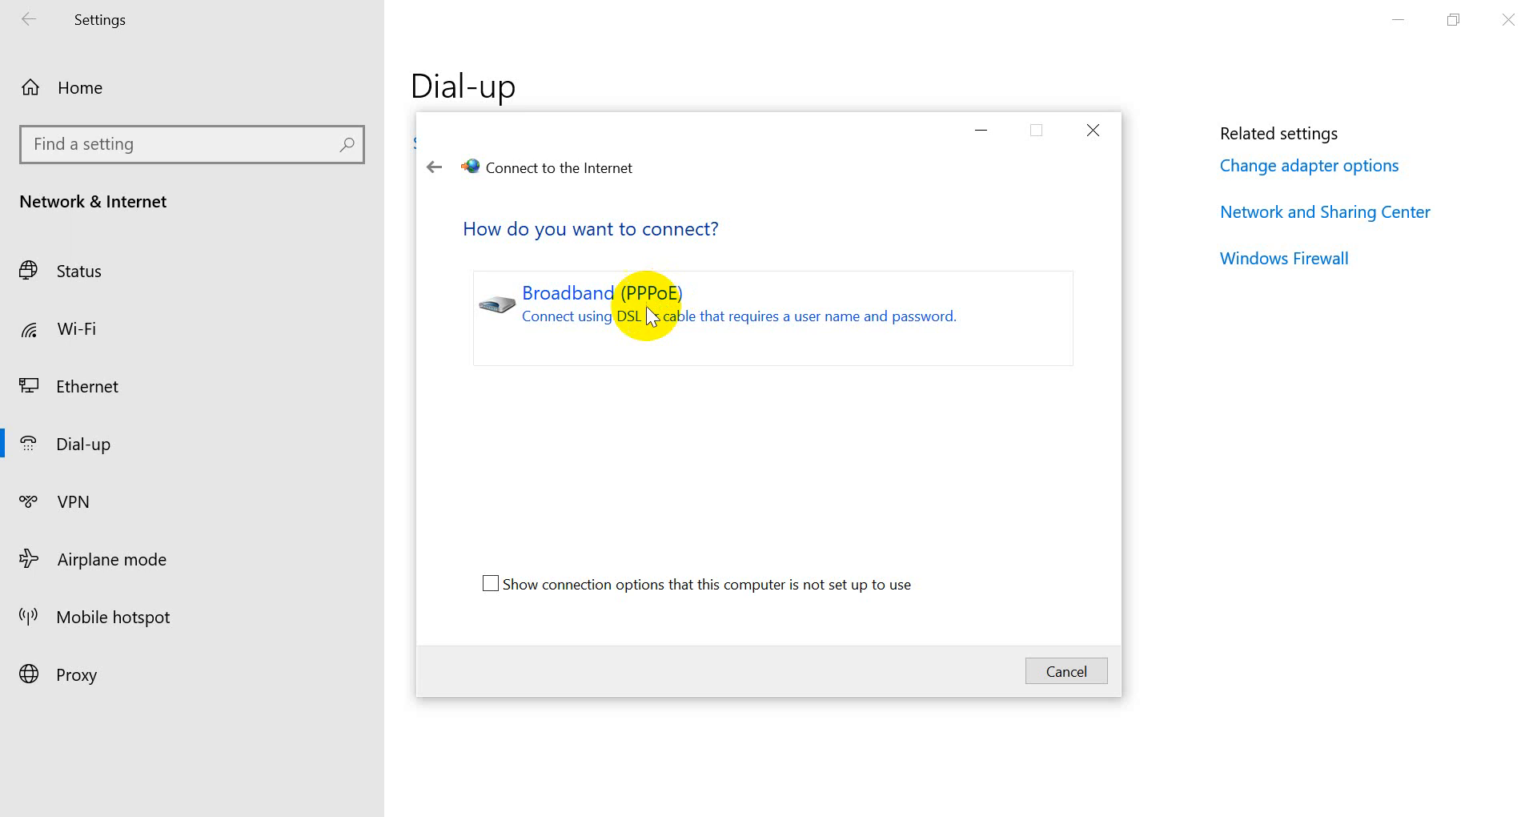
click(632, 306)
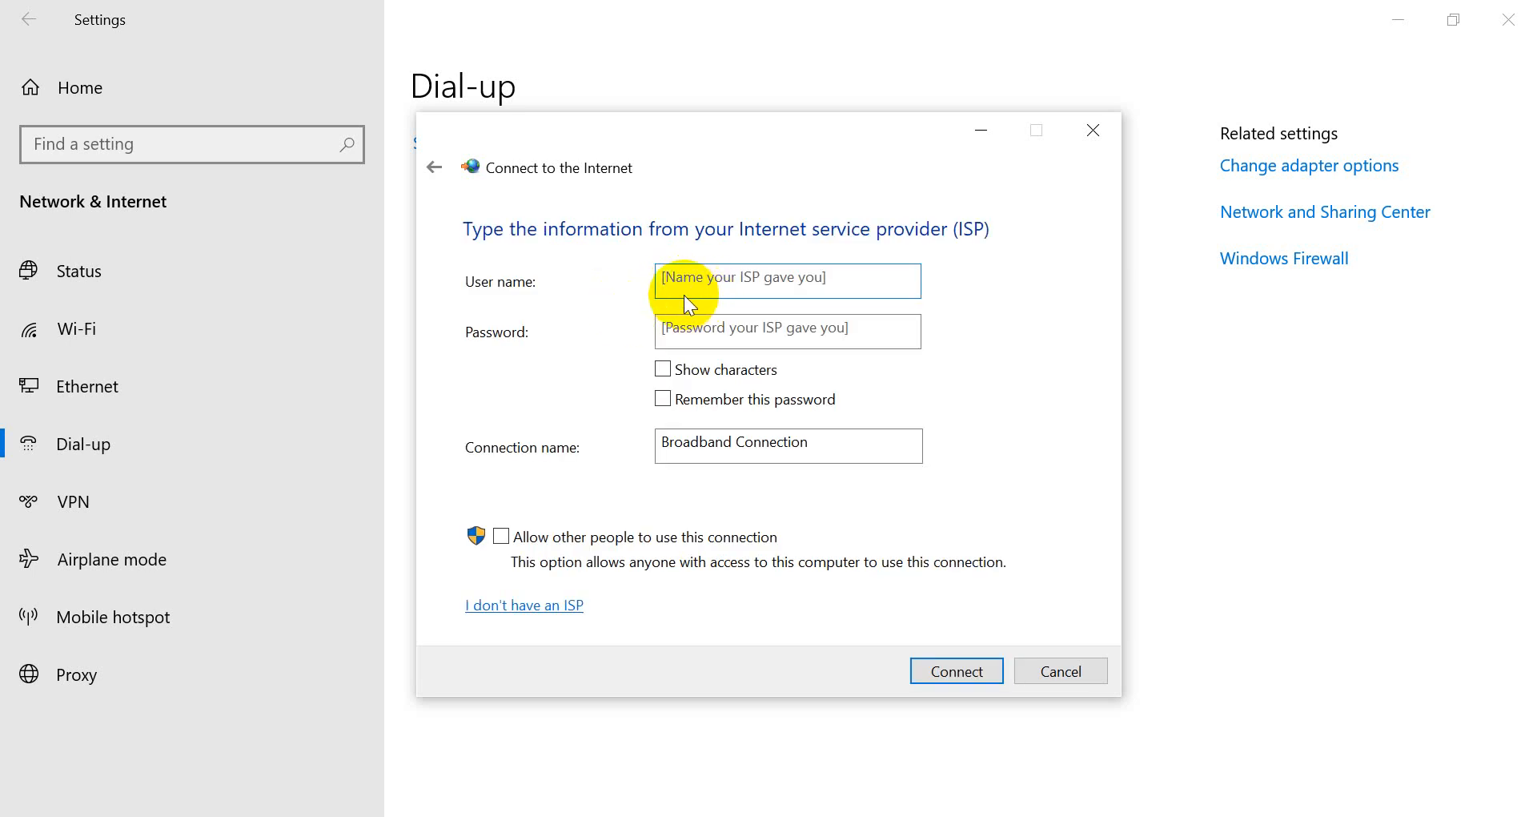
Enter the PPPoE account user name and password, with Show characters and Remember this password checked.
text(ihyak)
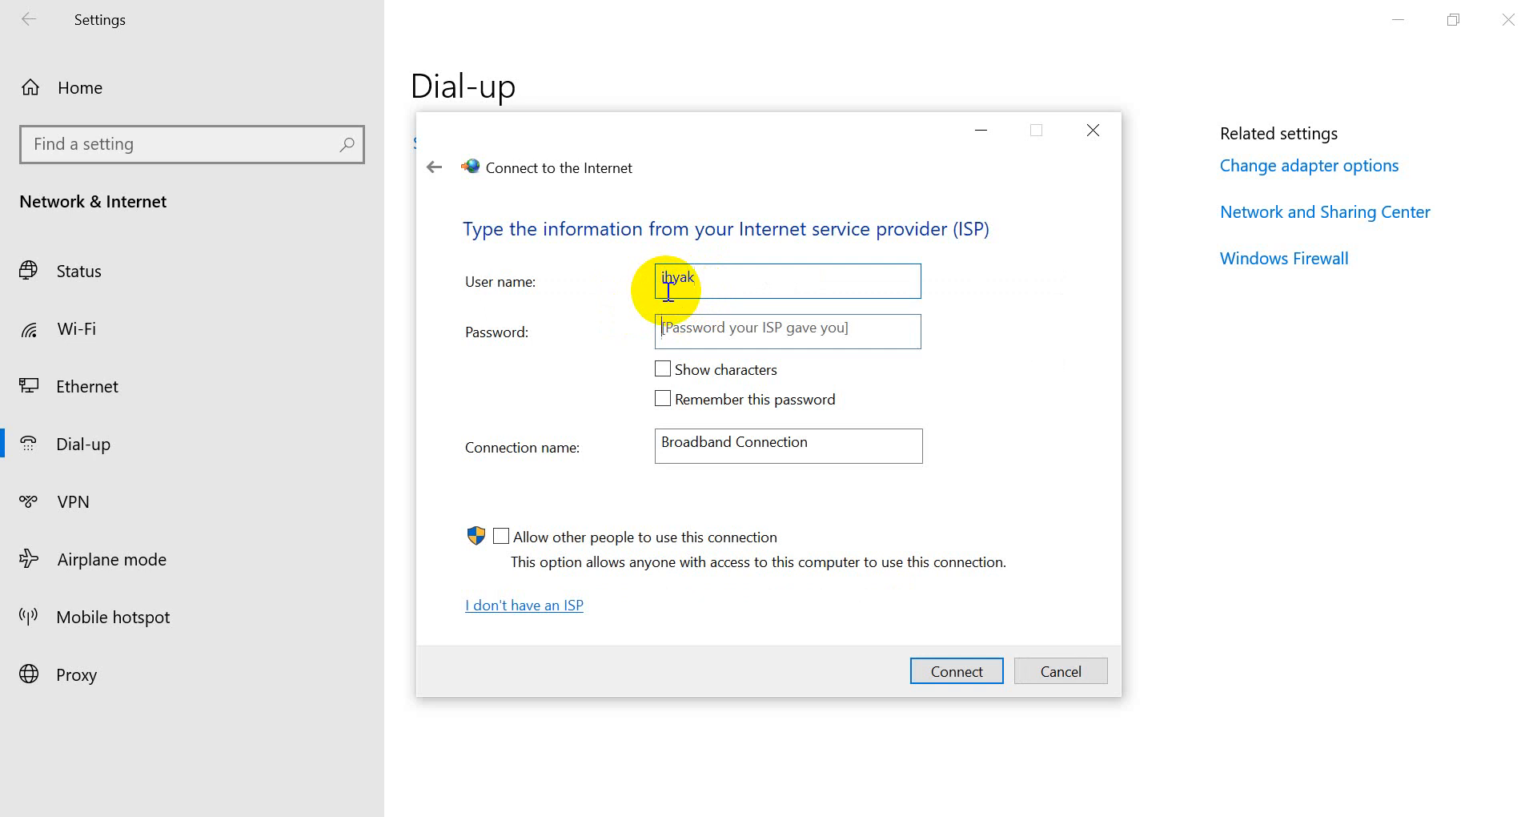
key(Tab)
text(••yak)
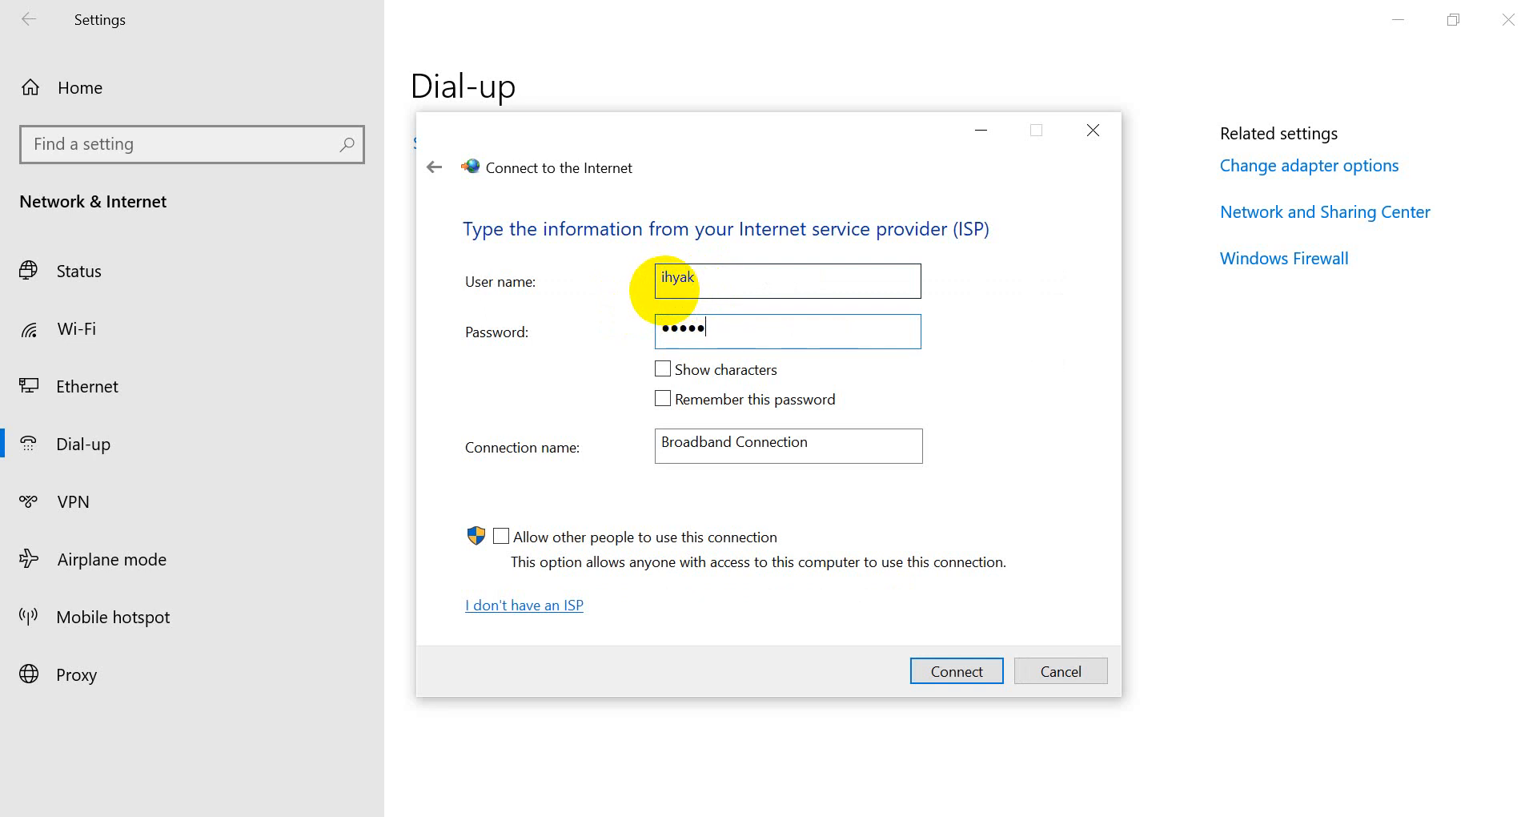
click(721, 371)
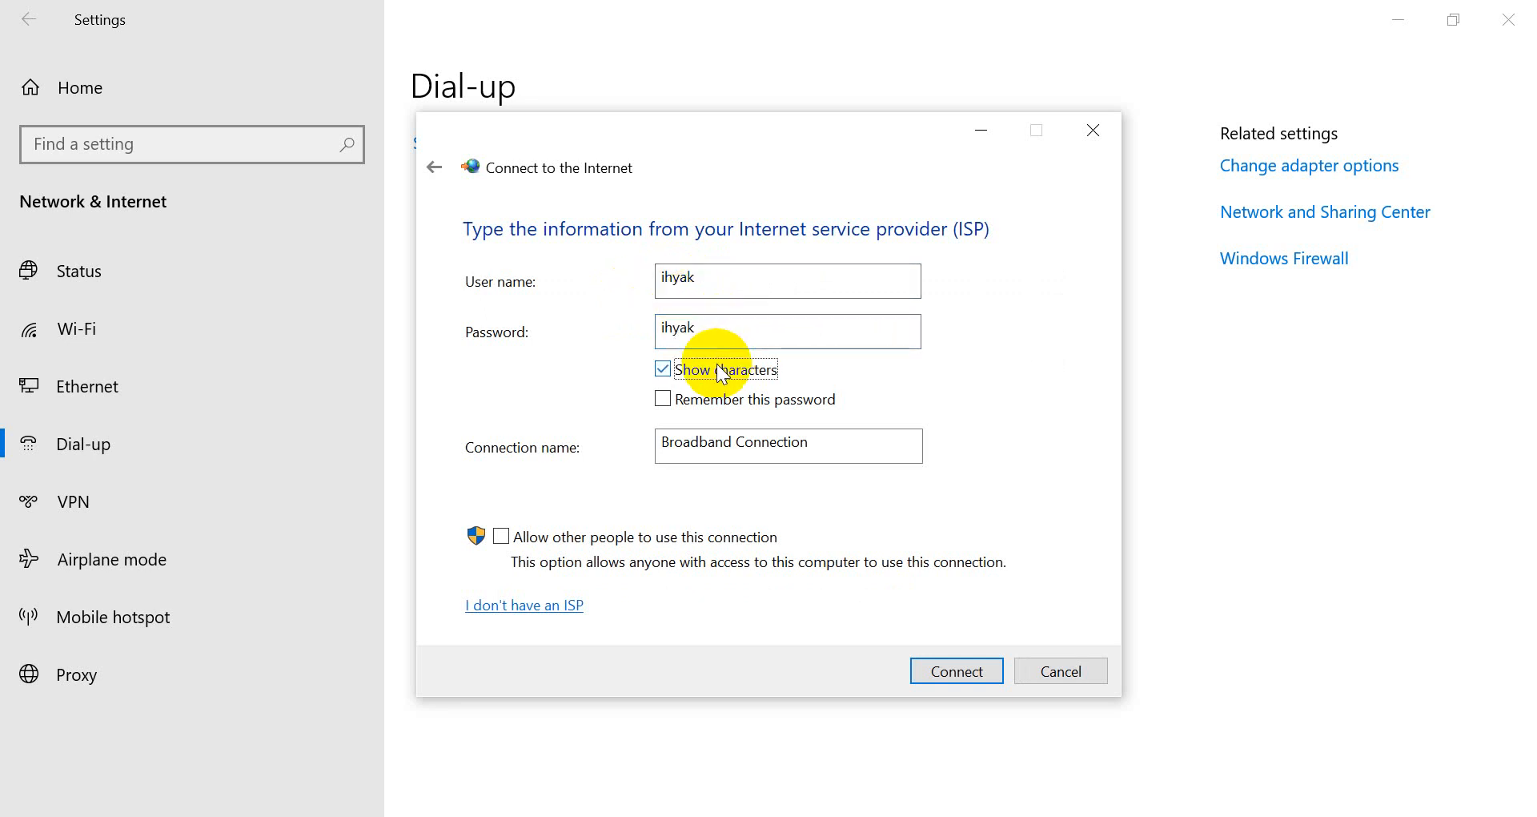
click(720, 409)
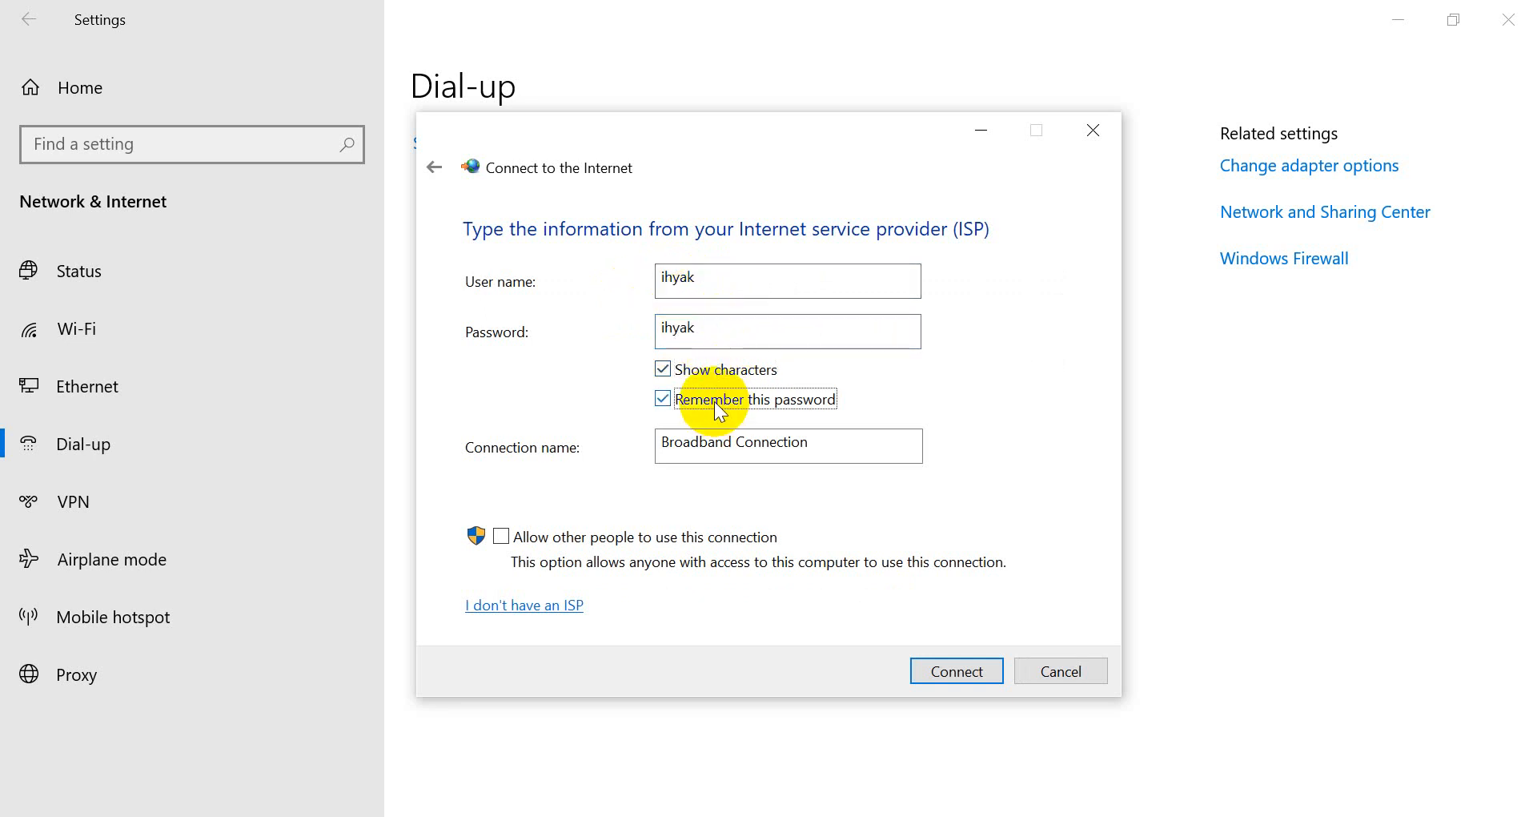
click(720, 409)
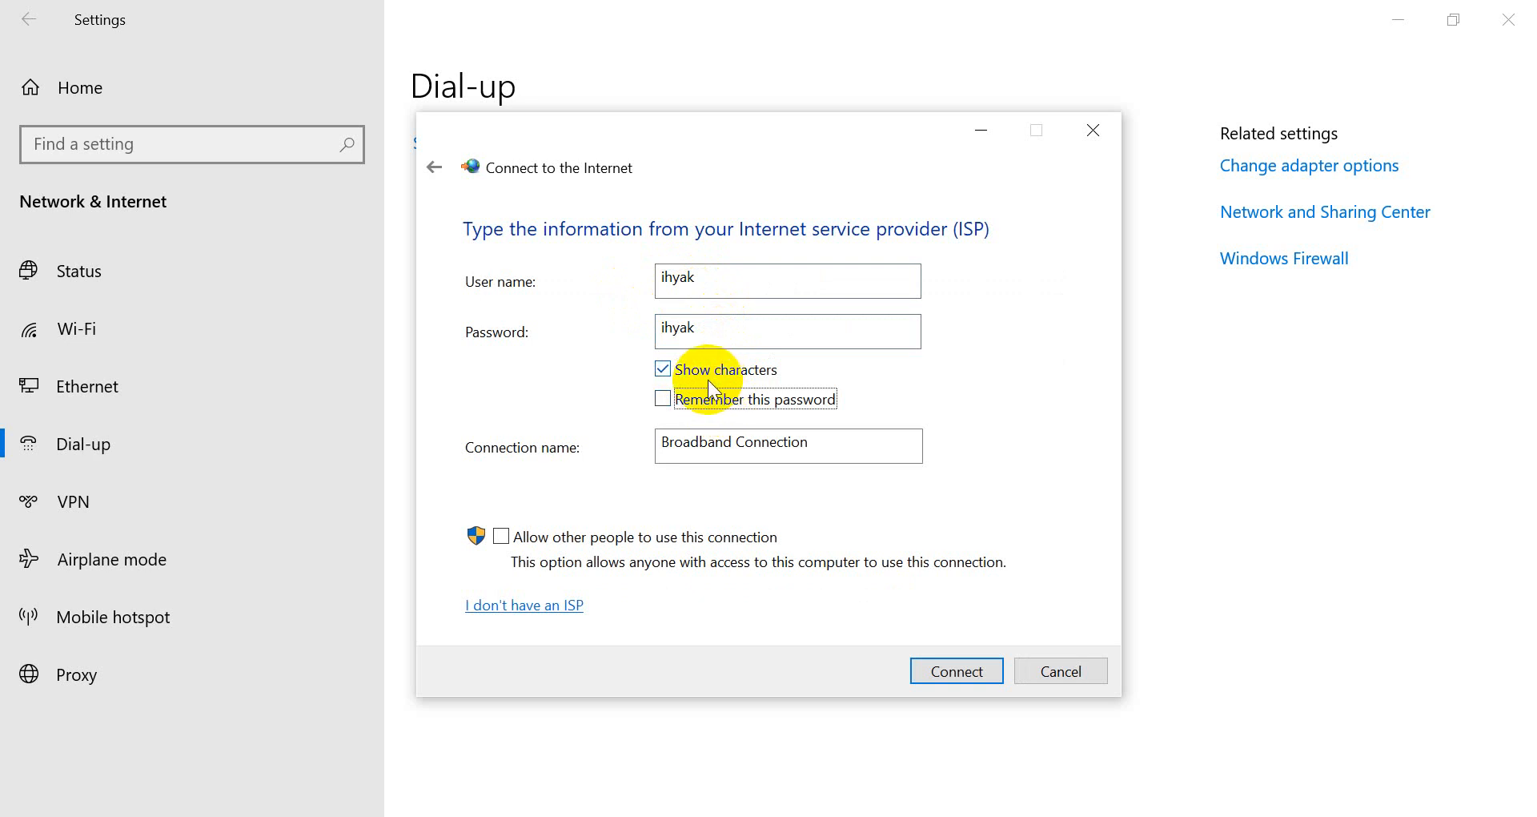
click(698, 396)
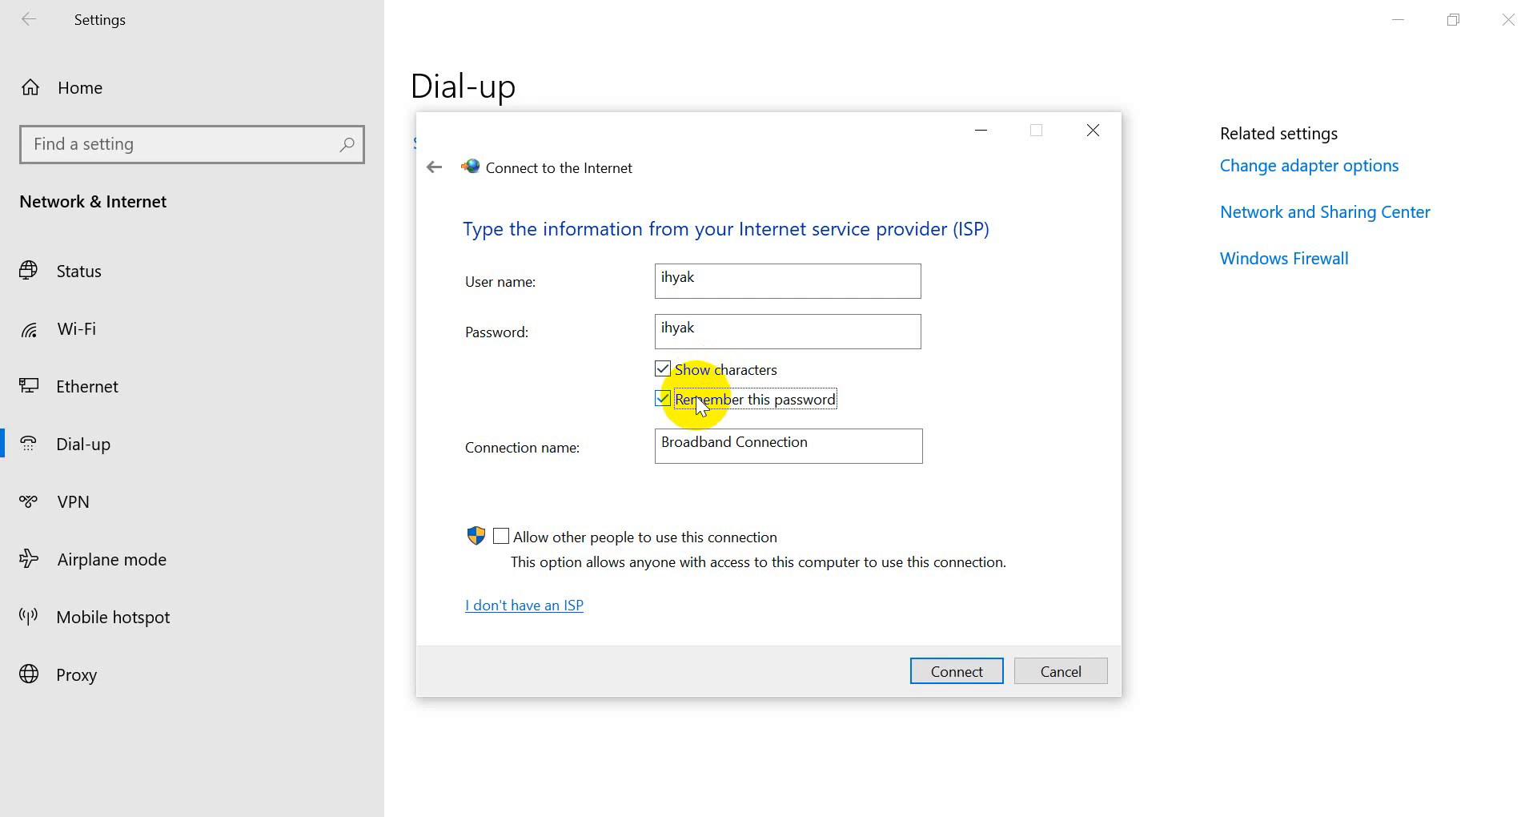
Rename the connection after the PPPoE account, allow other users, connect, and browse.
drag(834, 442, 446, 430)
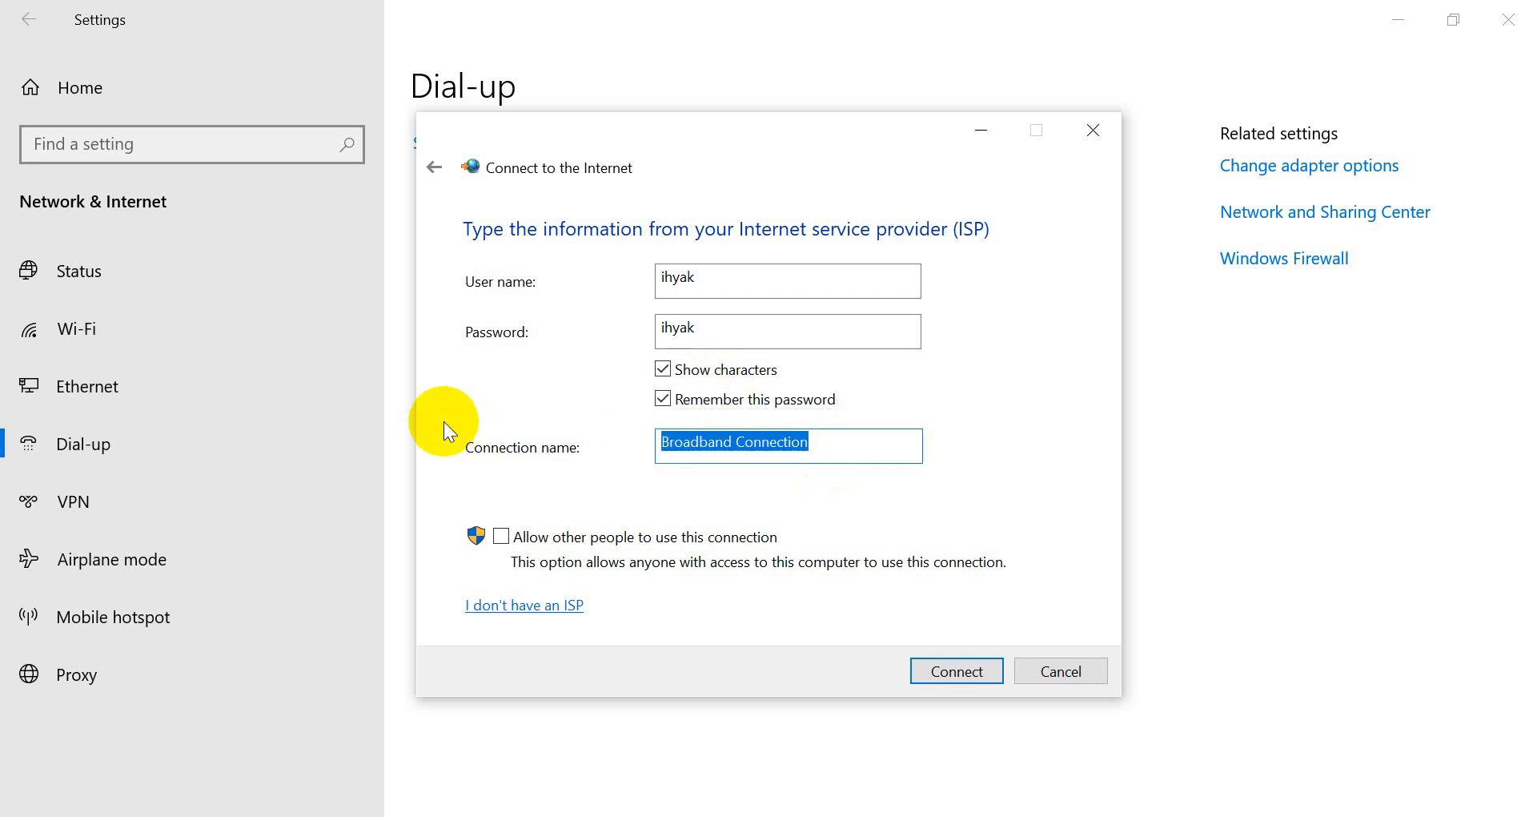
text(PPPOE IHYAK)
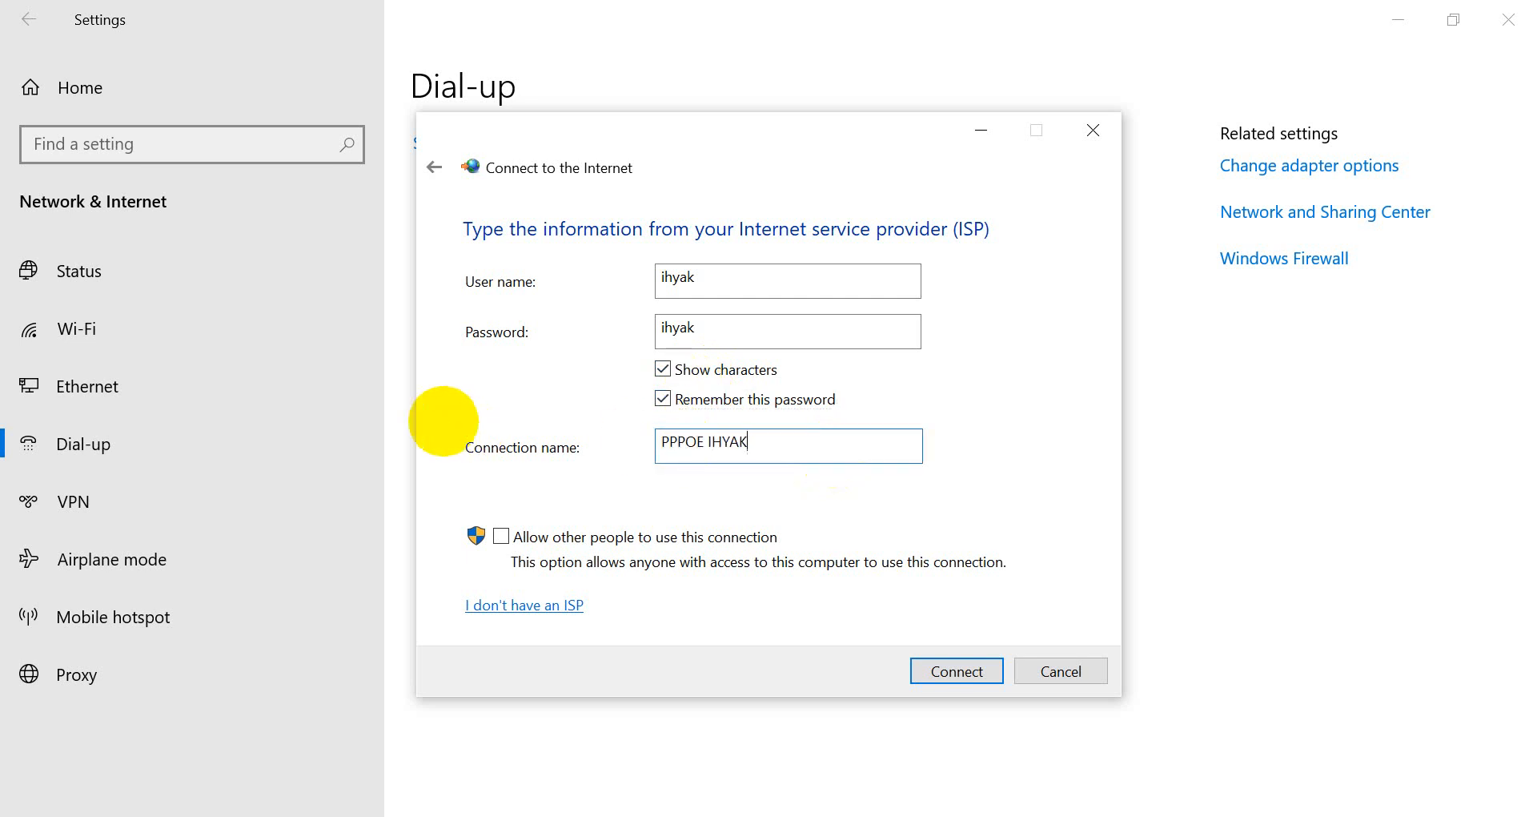
click(501, 536)
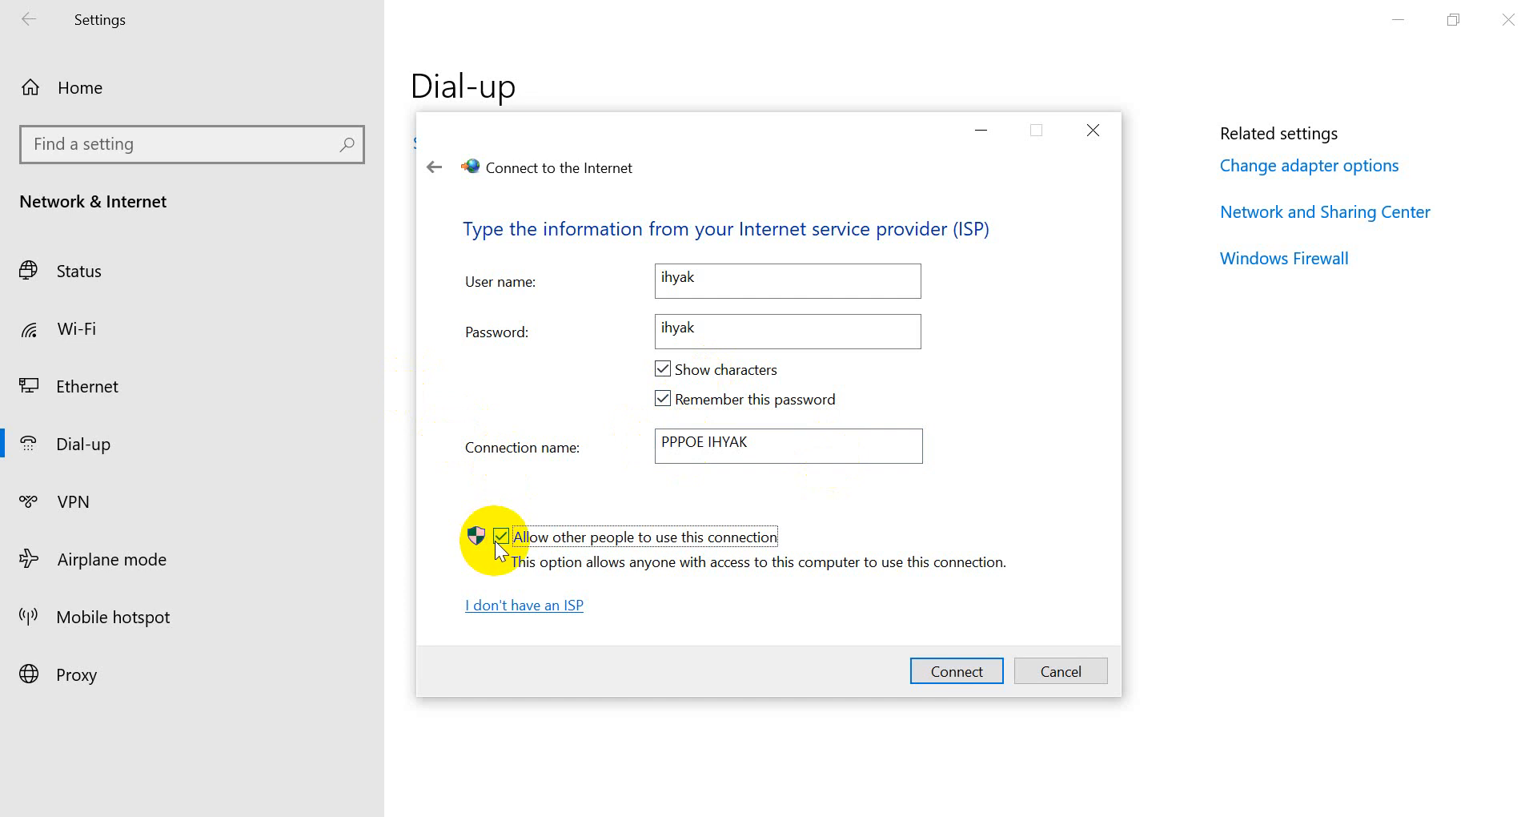
click(959, 675)
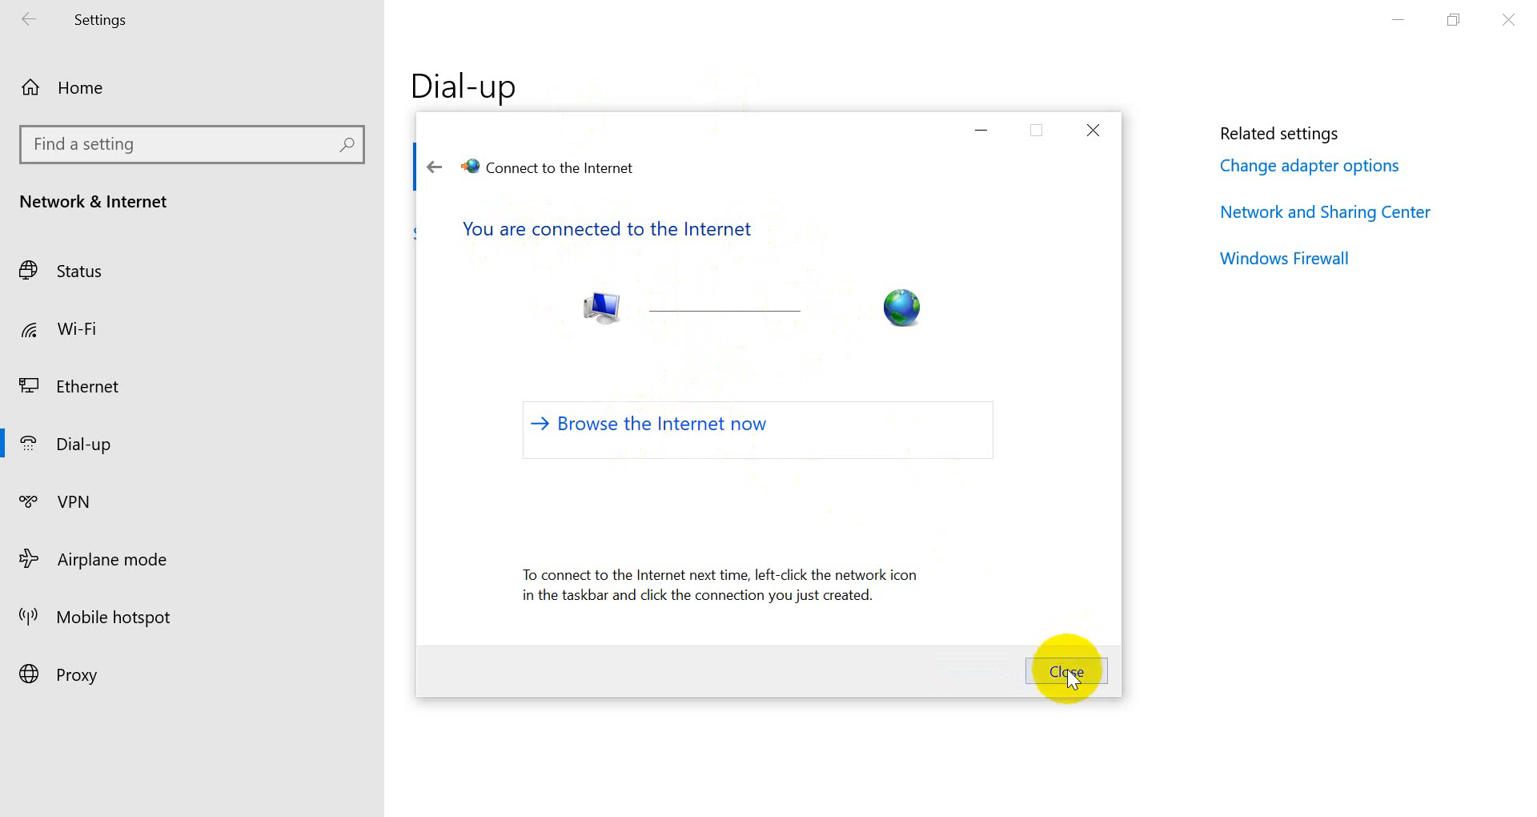
click(705, 424)
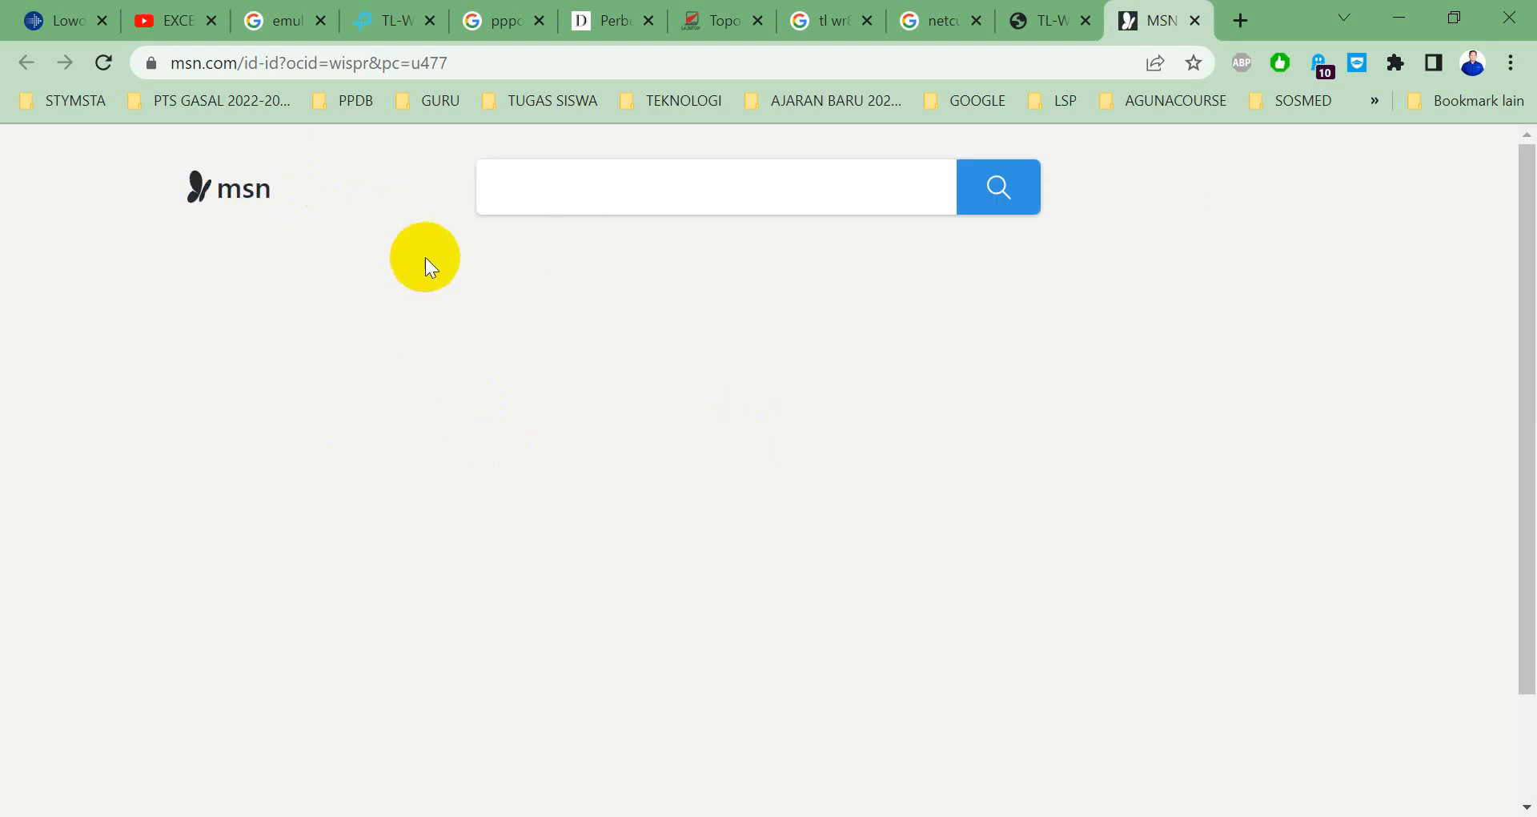
Let msn.com finish loading in Chrome to confirm internet access over PPPoE.
click(509, 355)
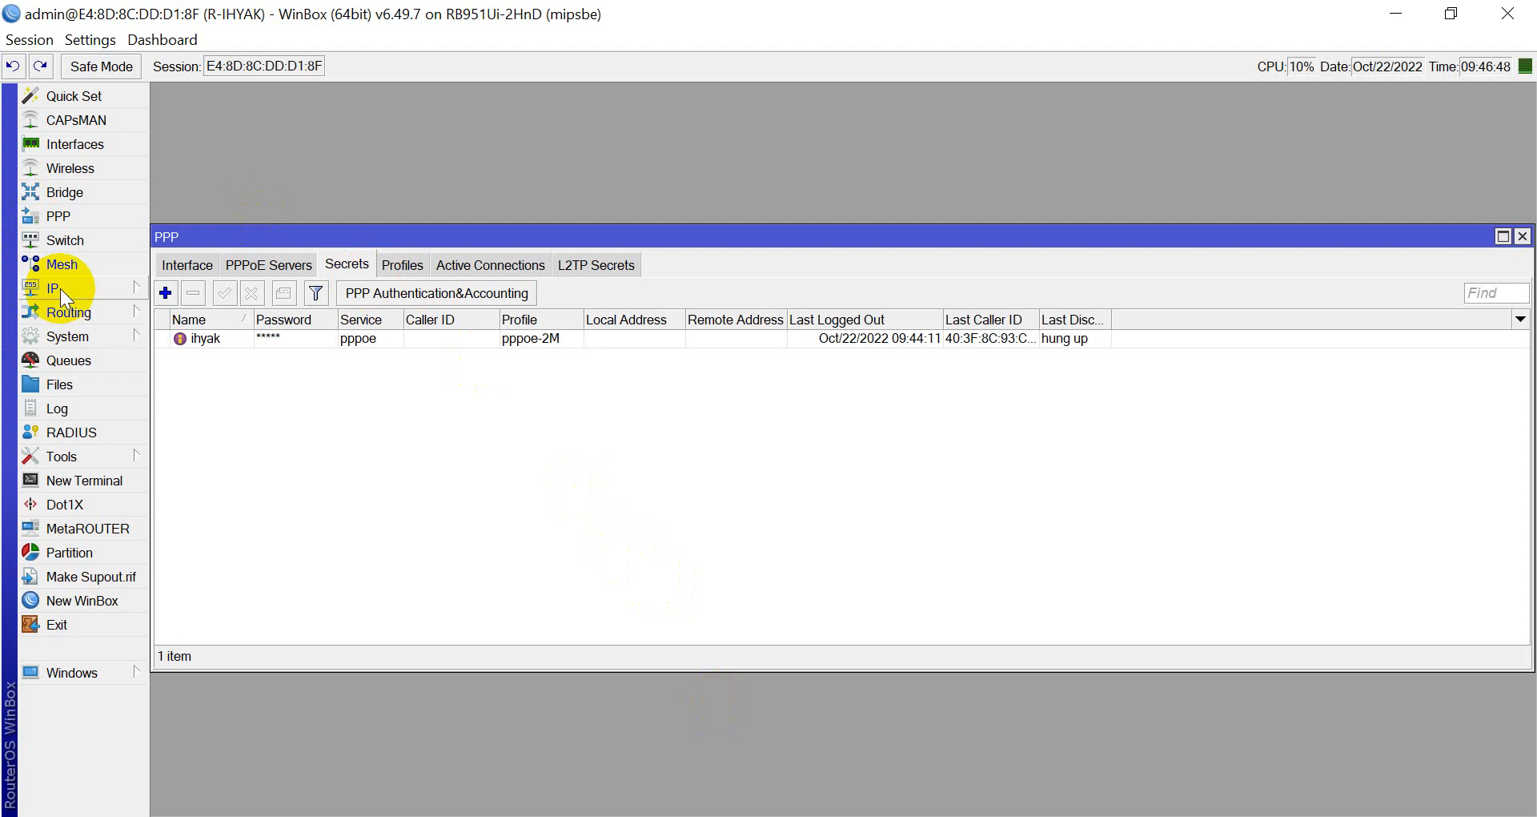
Inspect the PPPoE user's dynamic simple queue in WinBox, capped at 2M up and down.
click(79, 359)
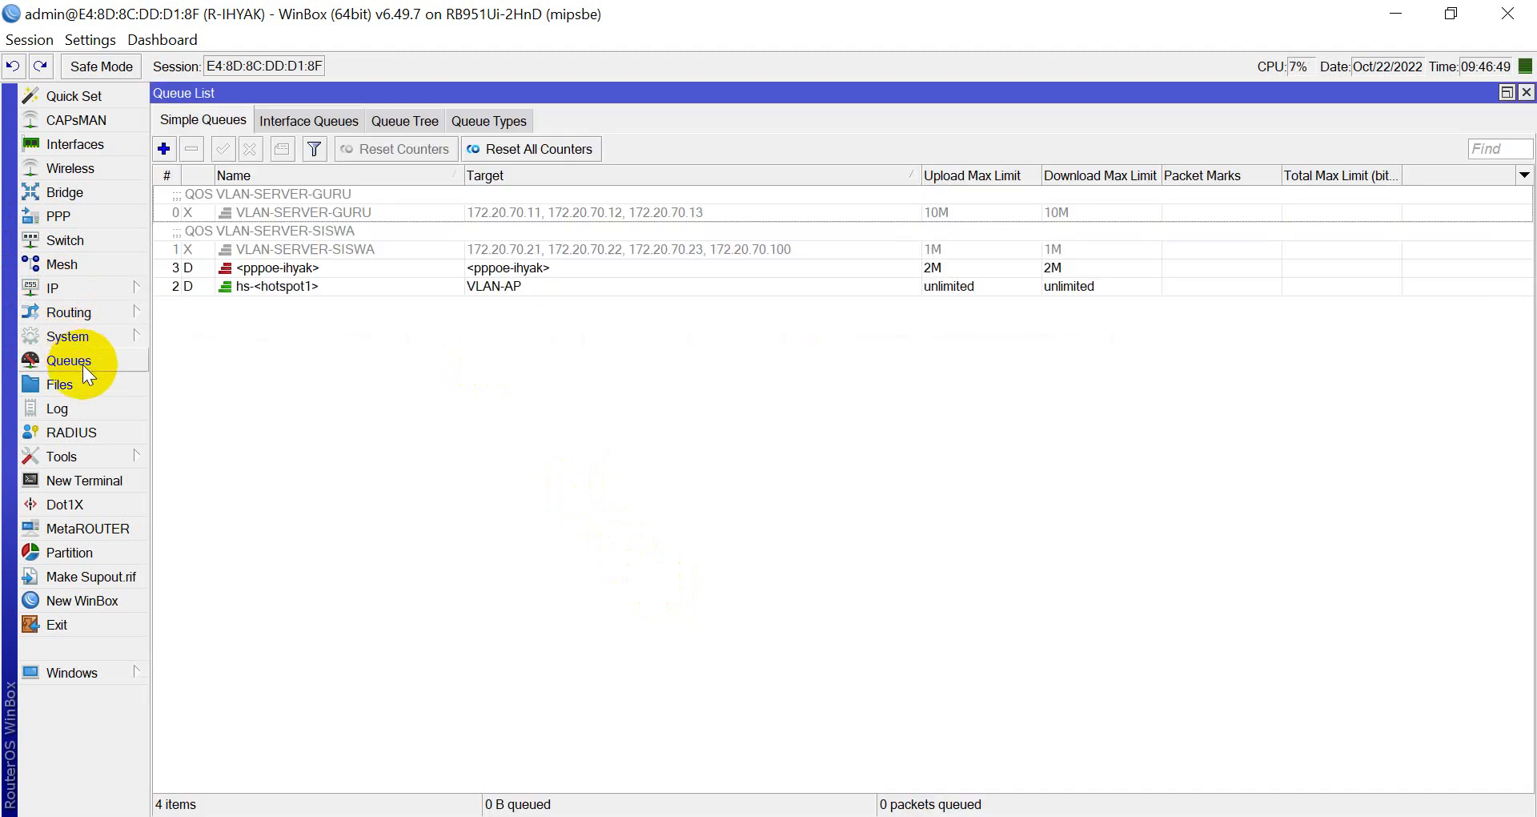
click(295, 289)
click(635, 262)
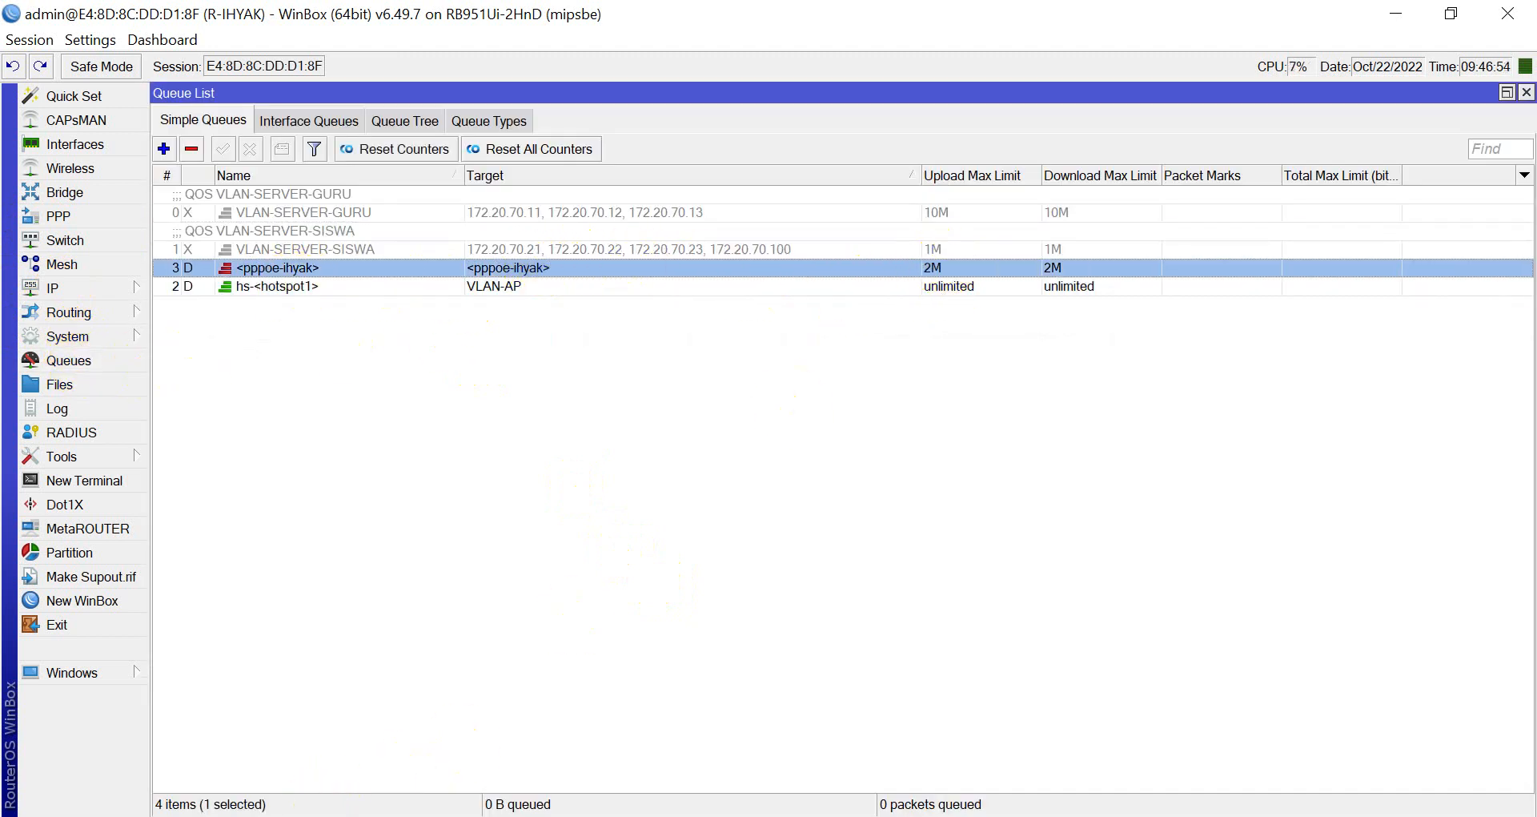
key(alt+Tab)
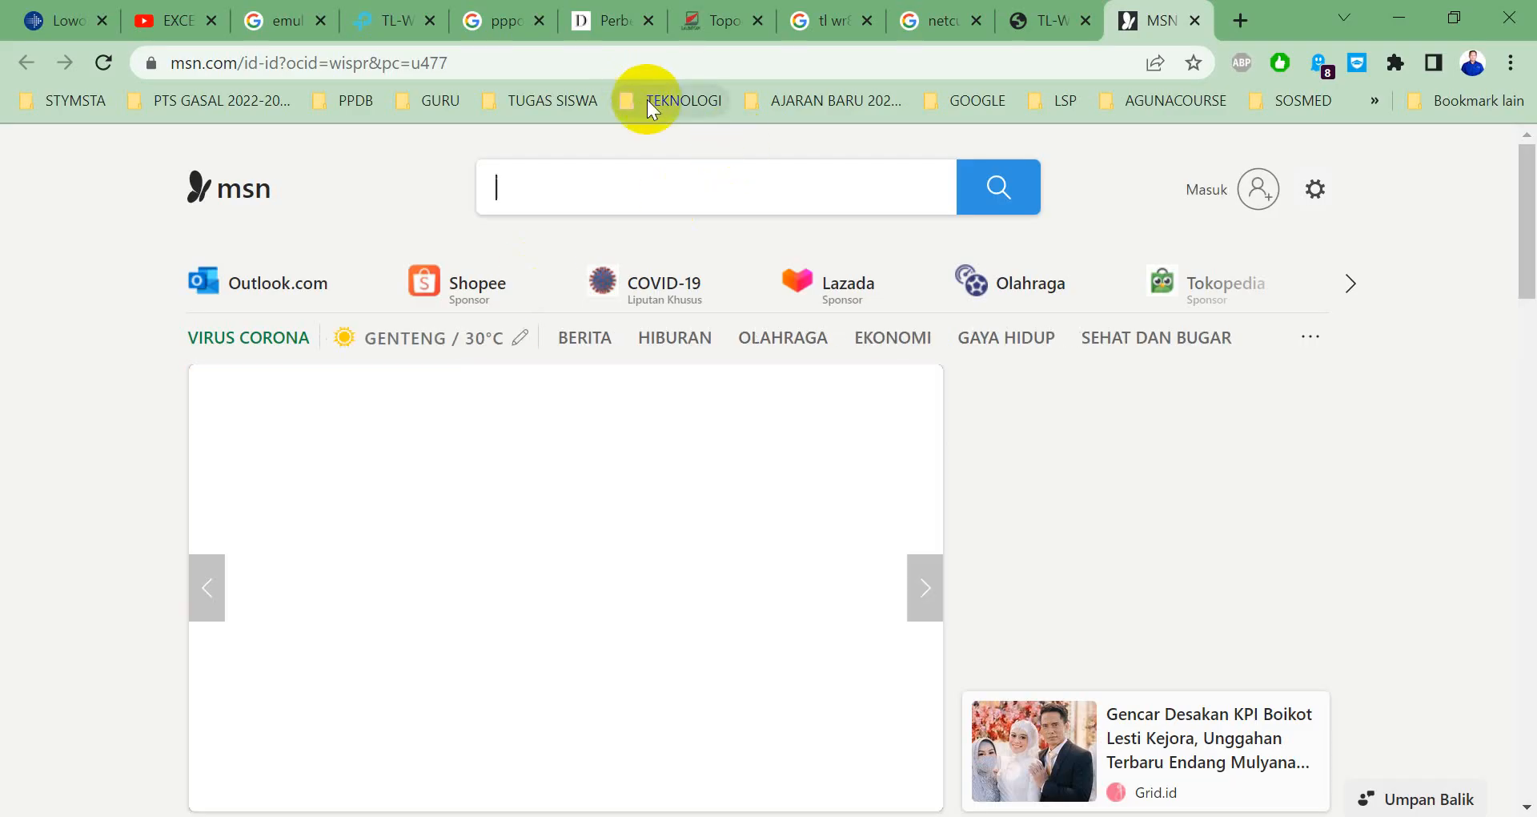
Run Fast.com from the TEKNOLOGI > NETWORKING > TEST BANDWIDTH bookmarks; it measures 1.7 Mbps.
click(671, 100)
mouse_move(731, 132)
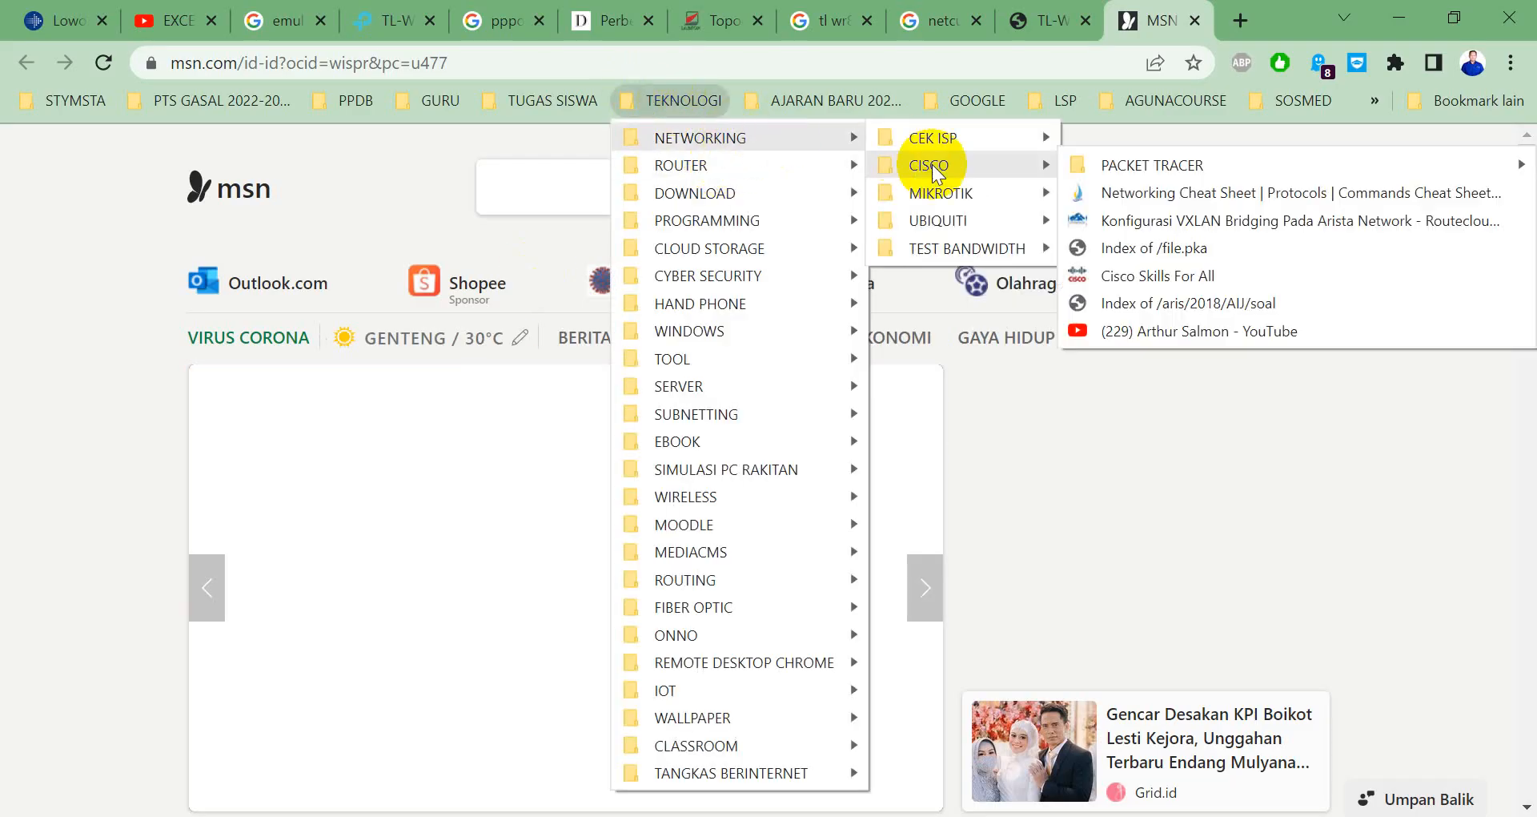
mouse_move(943, 248)
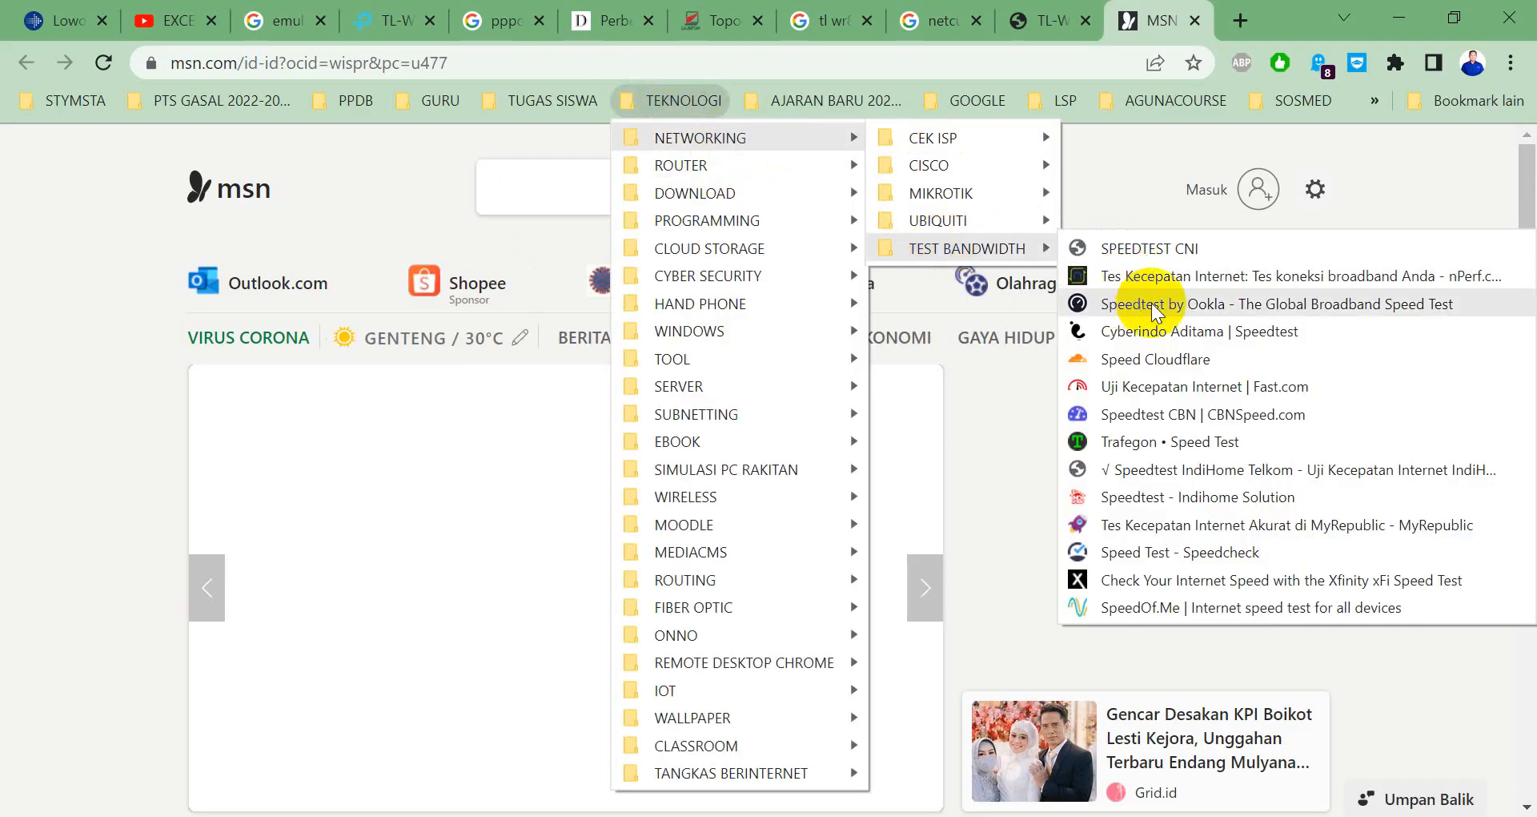
click(1136, 385)
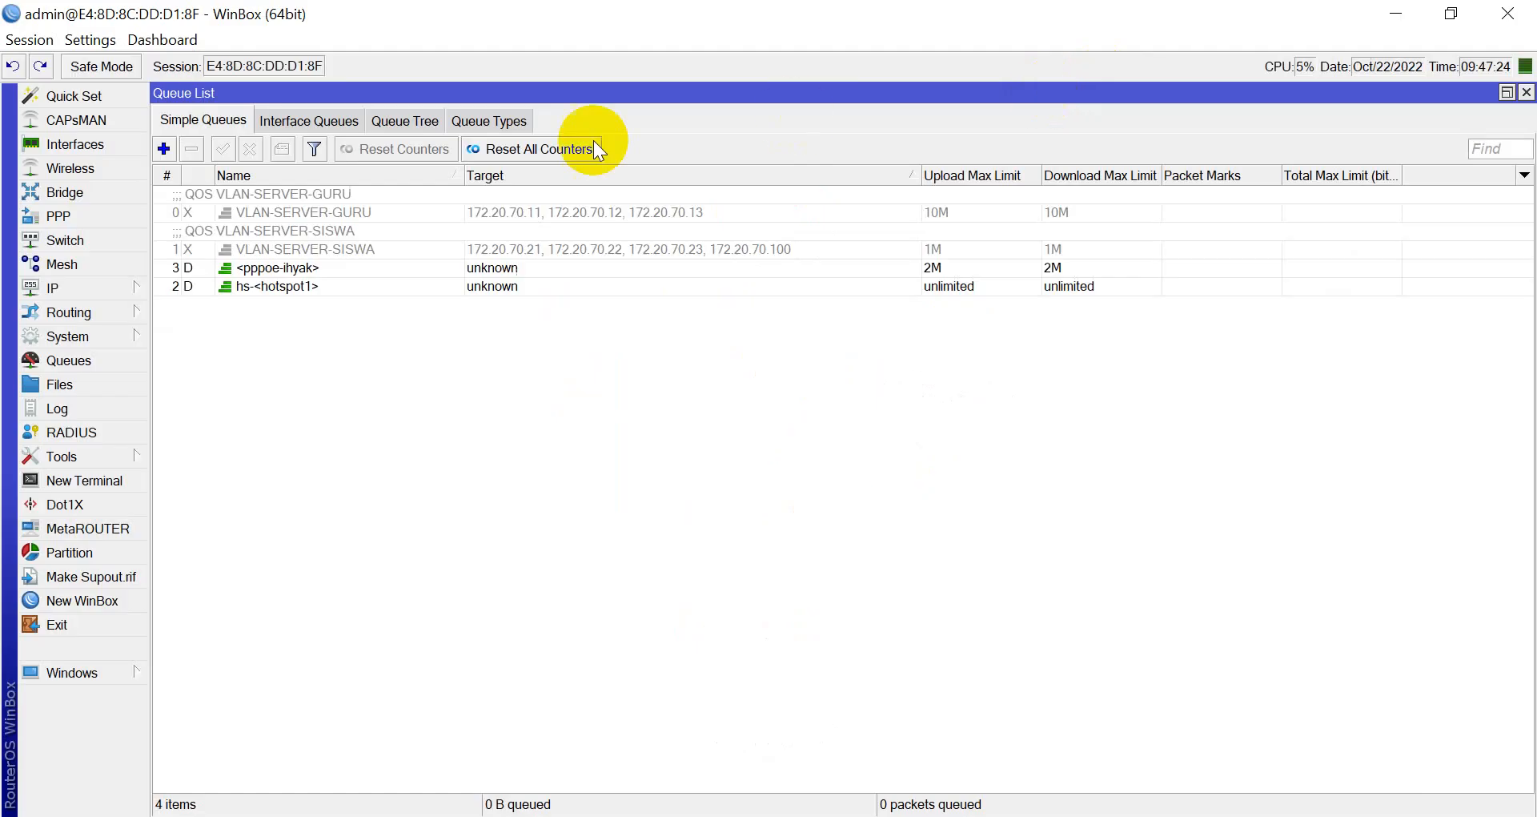
In PPP Profiles, set pppoe-2M's Limits Rate Limit (rx/tx) to 10M/5M and save it.
click(88, 215)
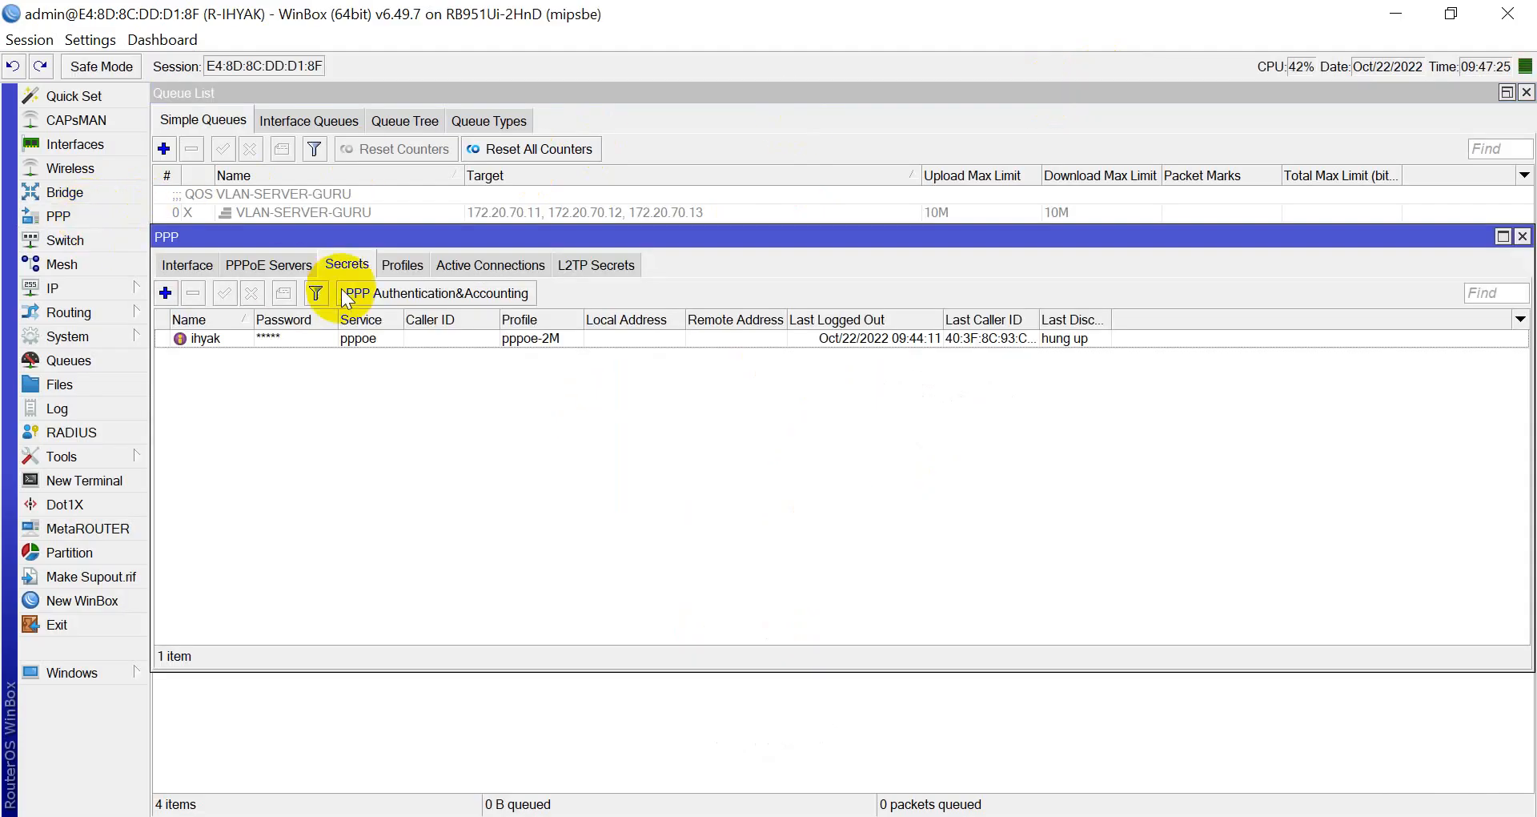
click(404, 265)
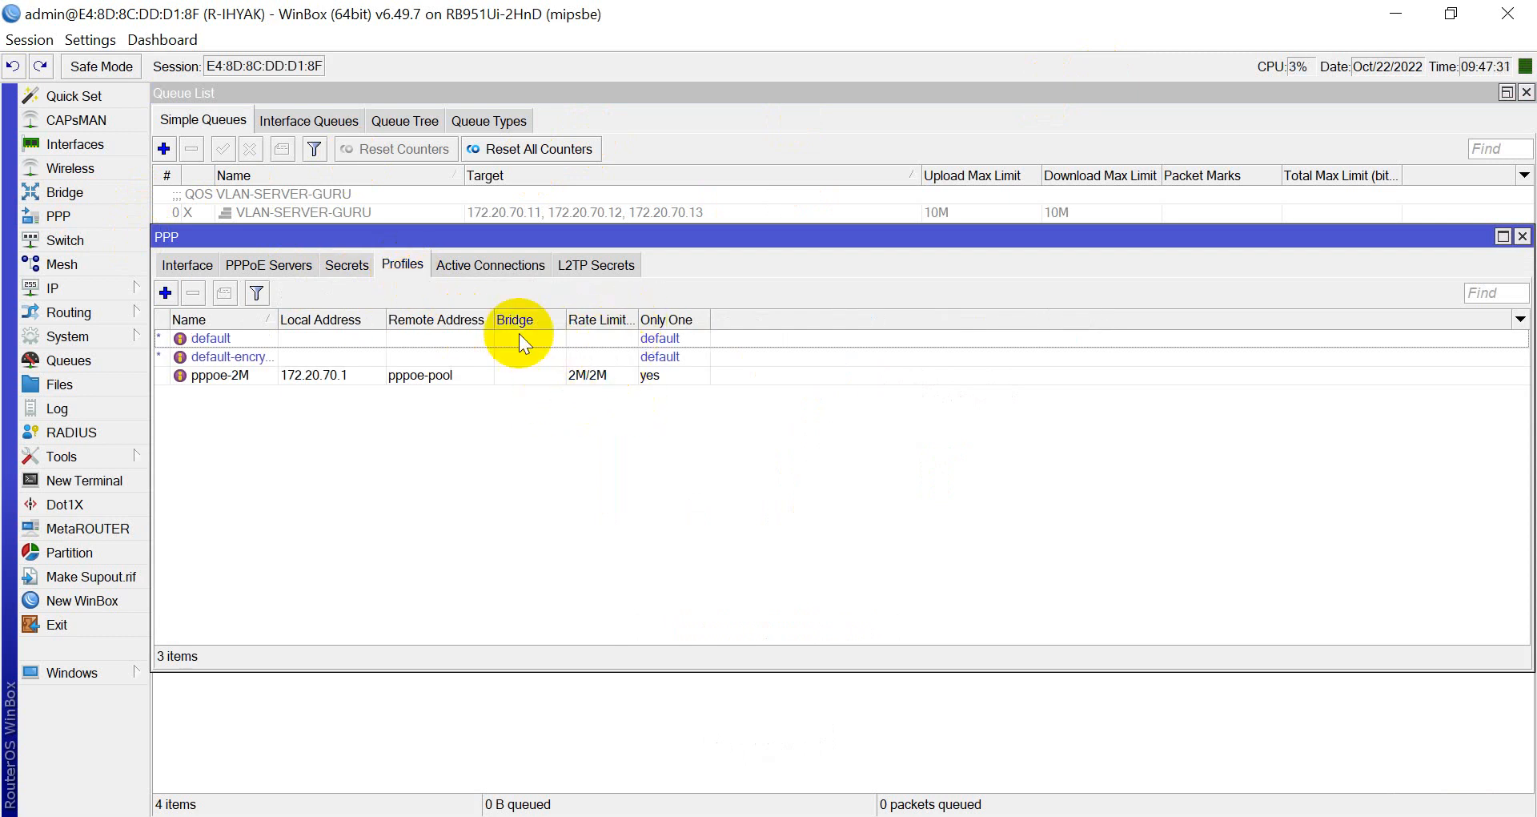
click(101, 358)
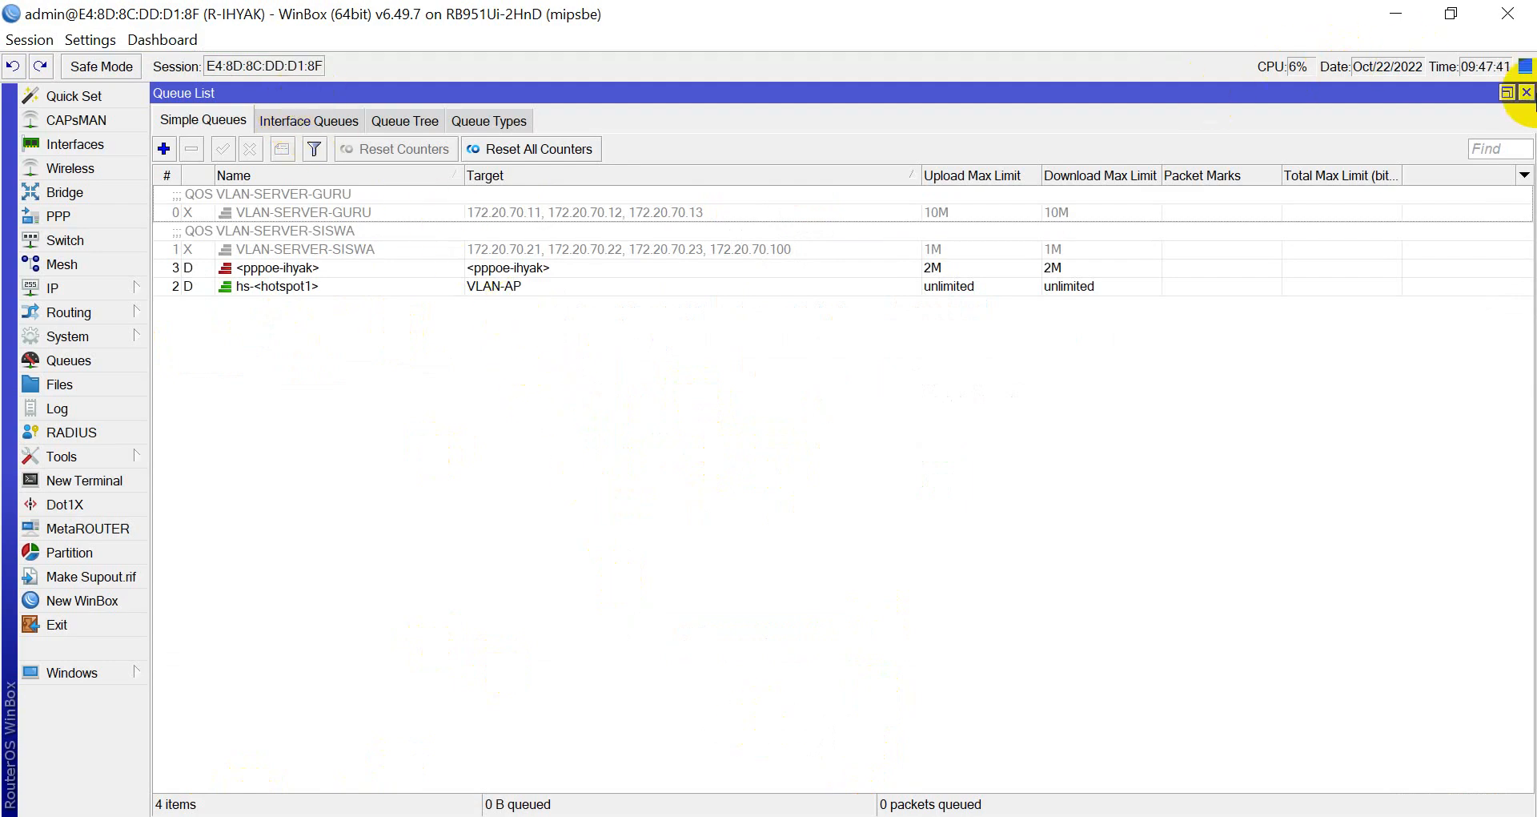
click(1527, 93)
double_click(594, 378)
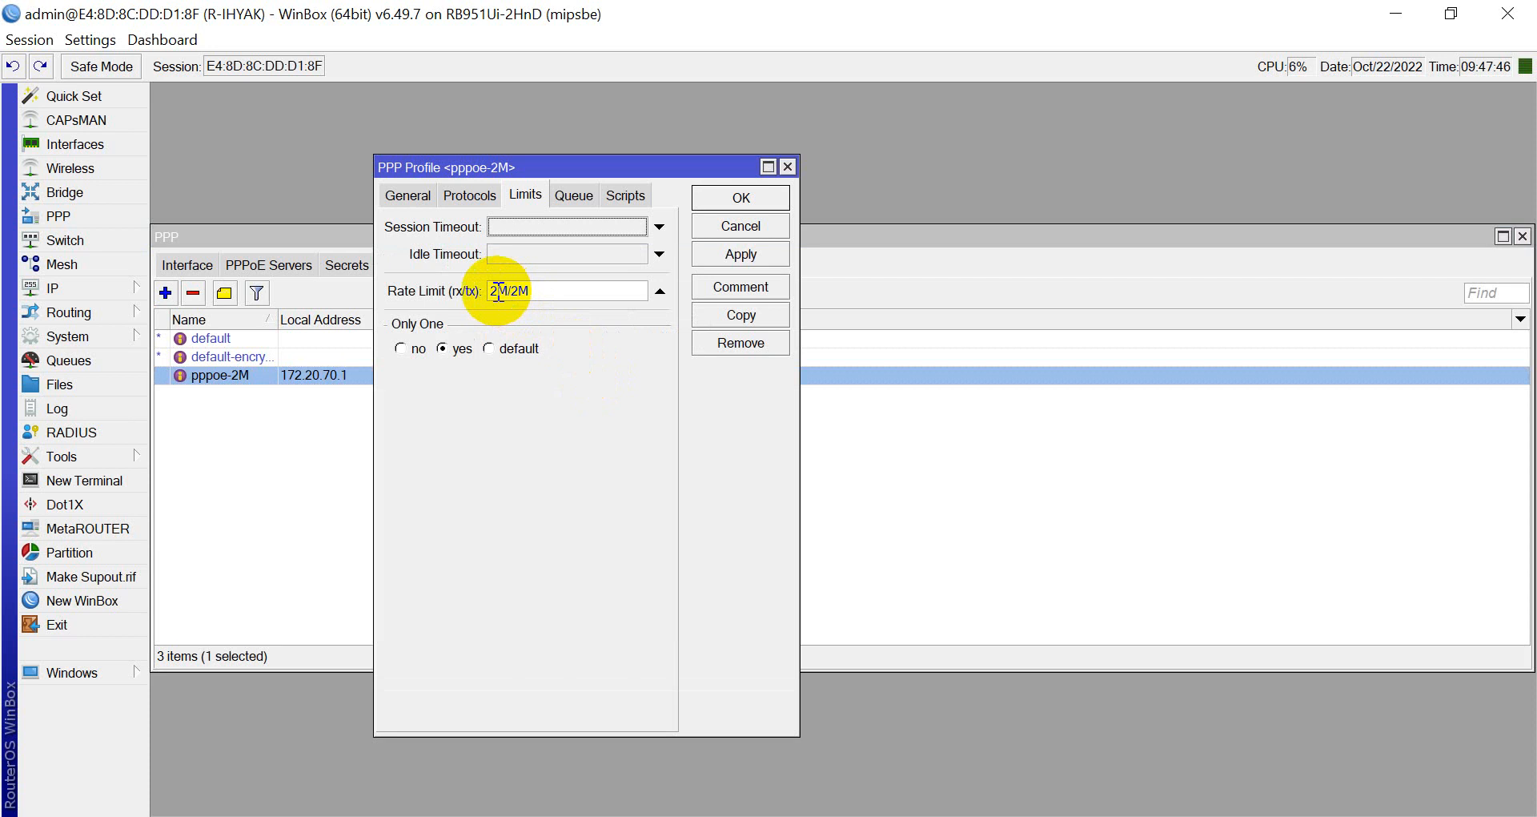
click(494, 292)
text(10)
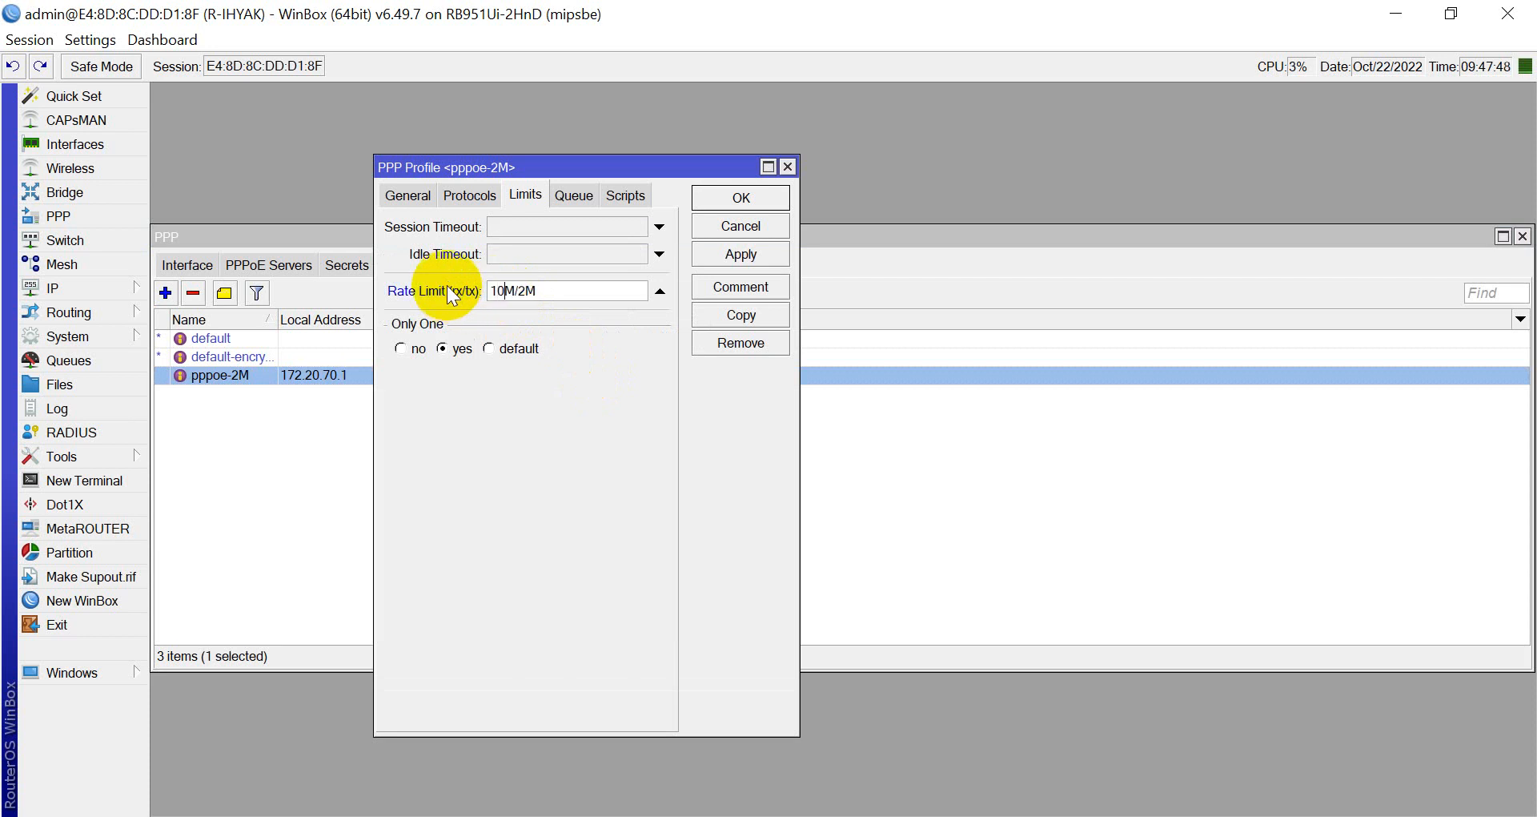
key(Delete)
key(Delete)
key(Delete)
text(/5M)
click(703, 198)
click(190, 813)
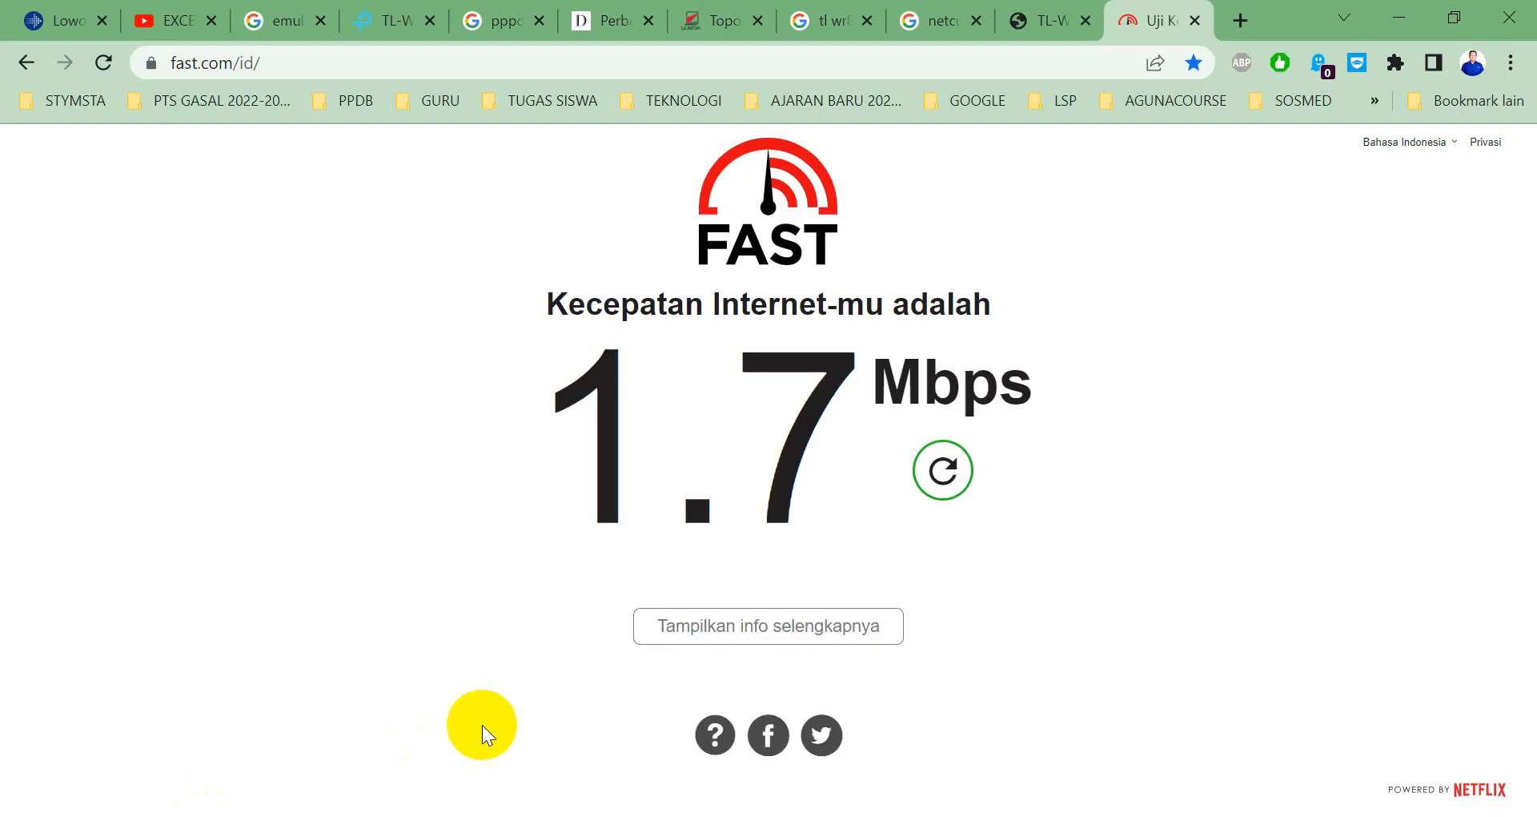
Rerun the Fast.com test, still about 1.6–1.7 Mbps, and close its tab.
click(953, 483)
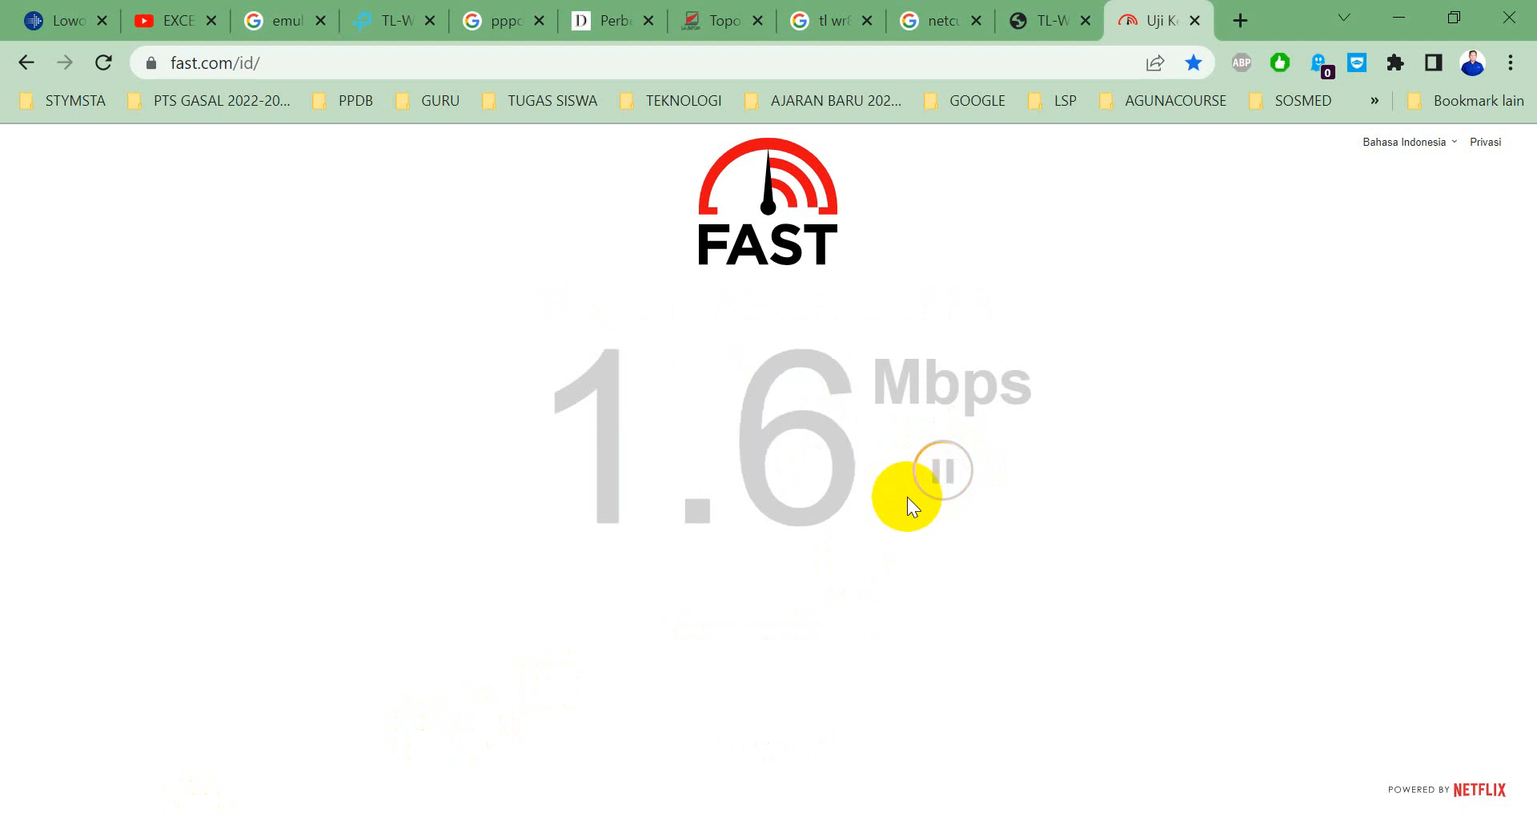
click(1194, 21)
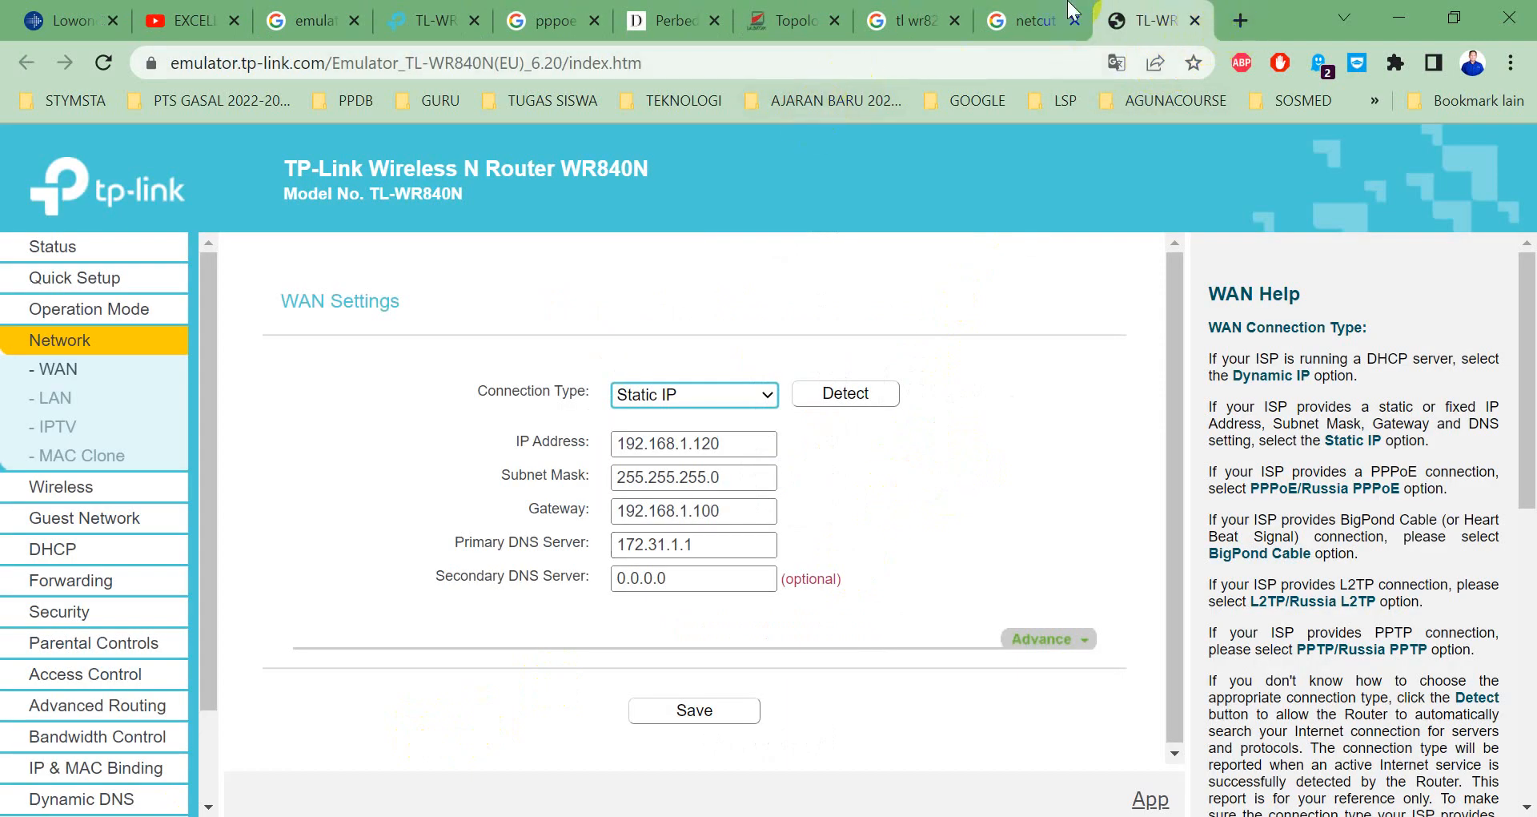
Expand the TEKNOLOGI > NETWORKING > TEST BANDWIDTH bookmark folders to reveal the speed-test bookmarks.
click(719, 99)
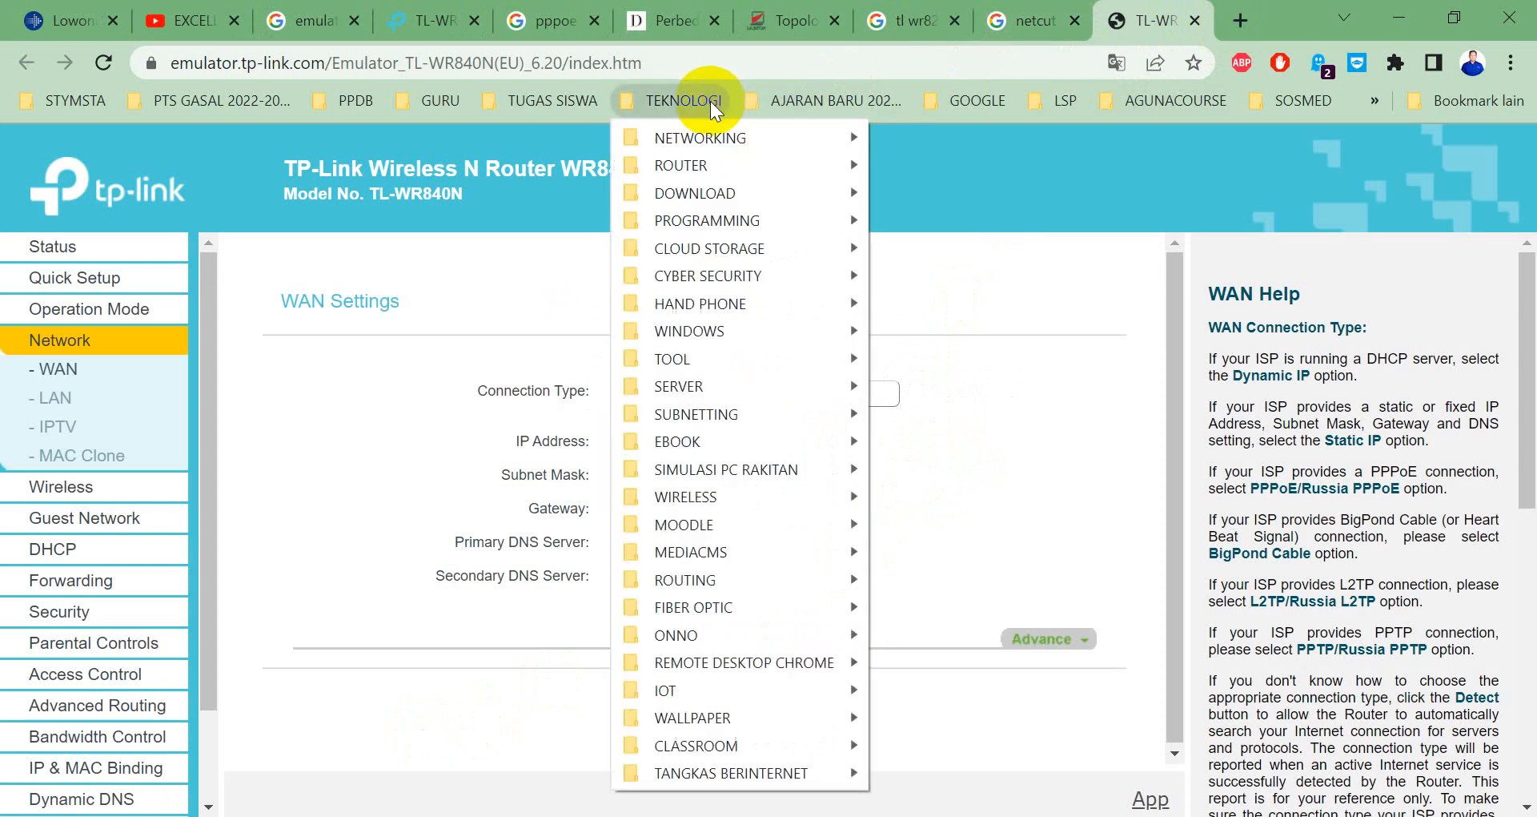
mouse_move(833, 100)
mouse_move(697, 102)
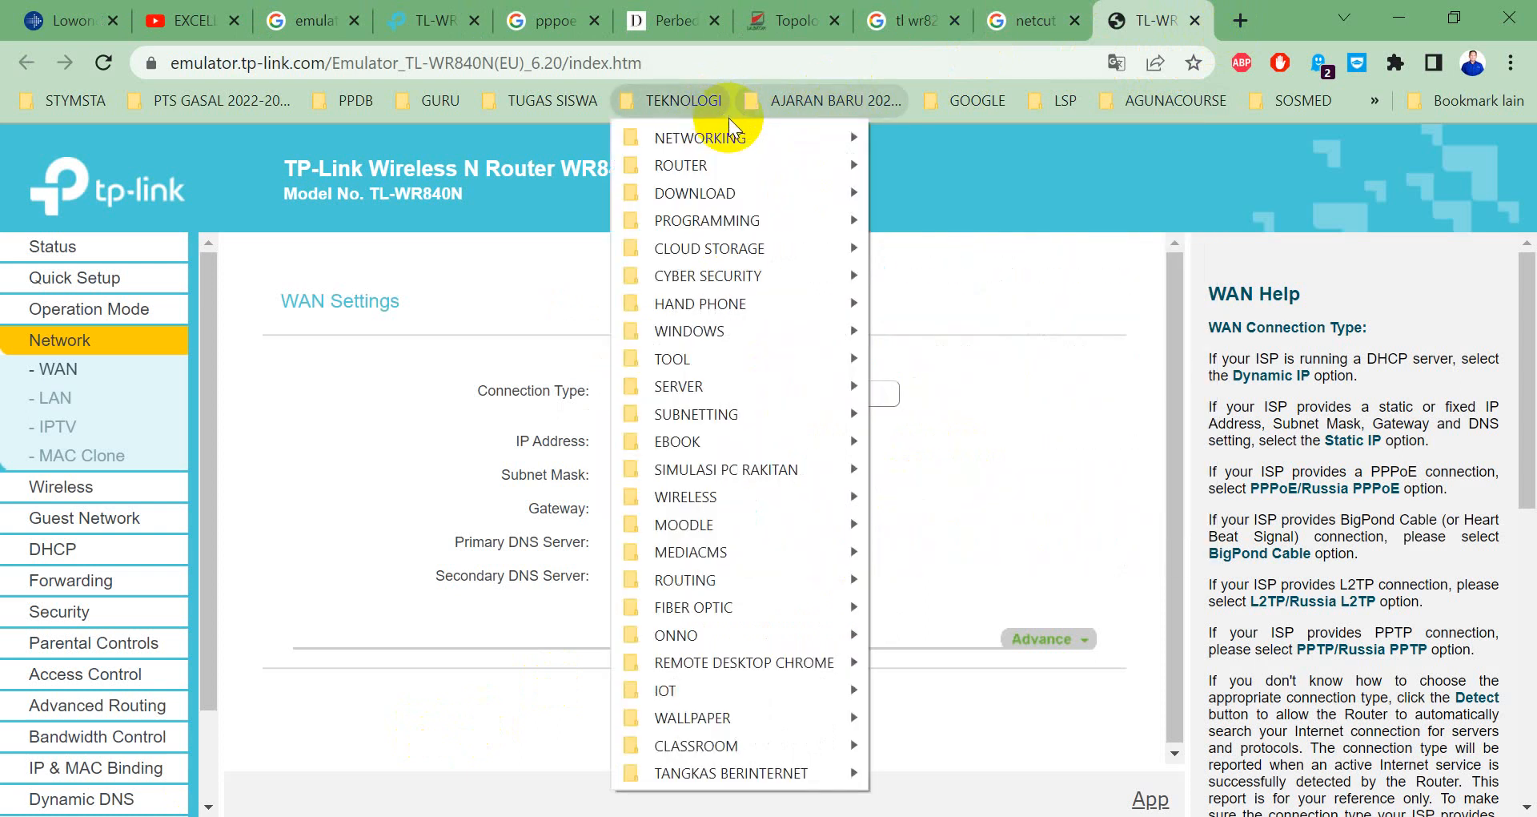
mouse_move(807, 140)
mouse_move(952, 179)
mouse_move(964, 237)
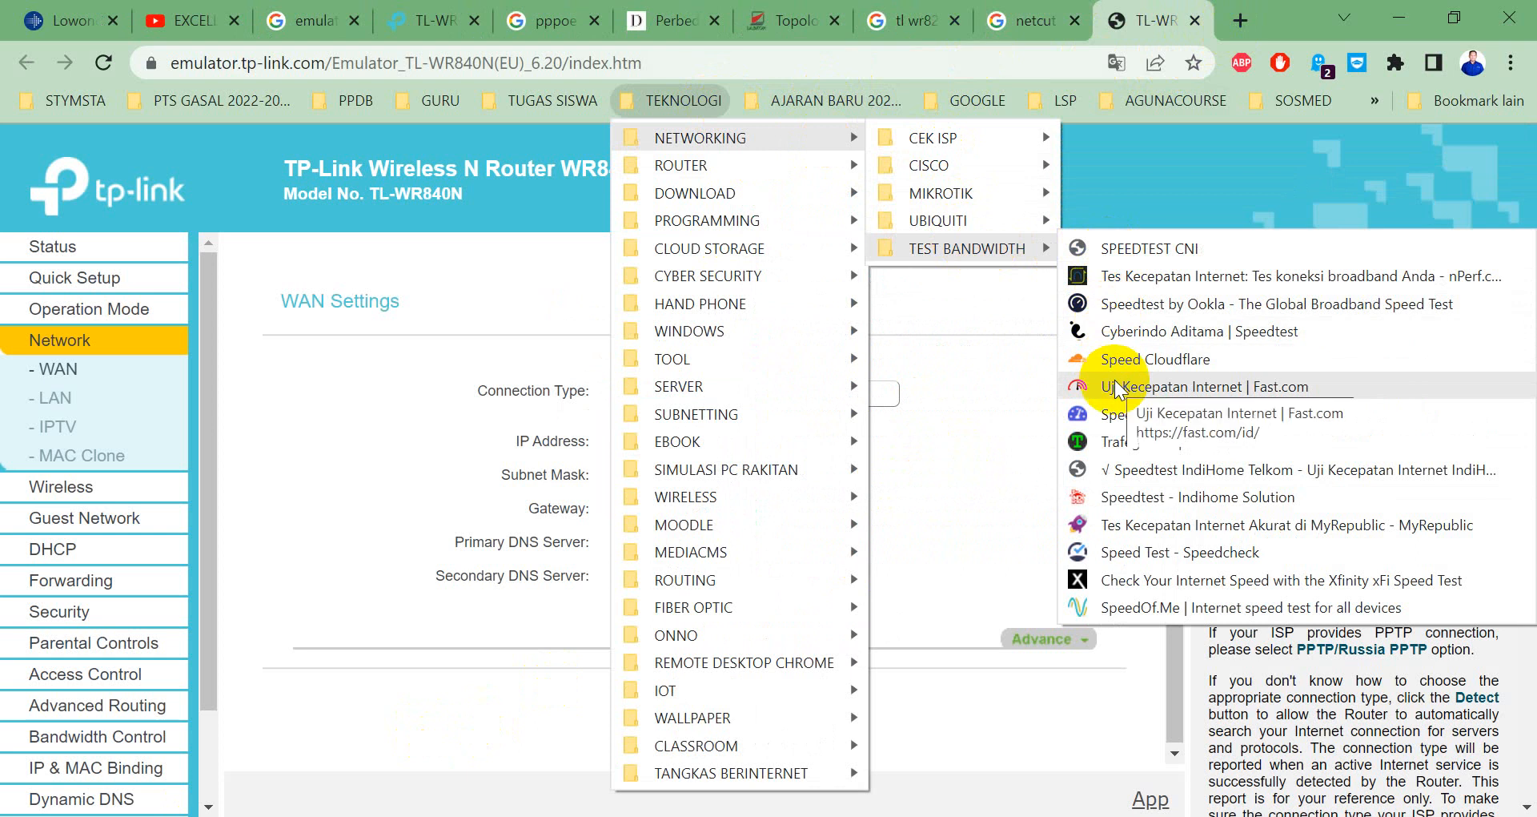
Load speedtest.net from the 'Speedtest by Ookla' bookmark, then return to WinBox.
click(1100, 304)
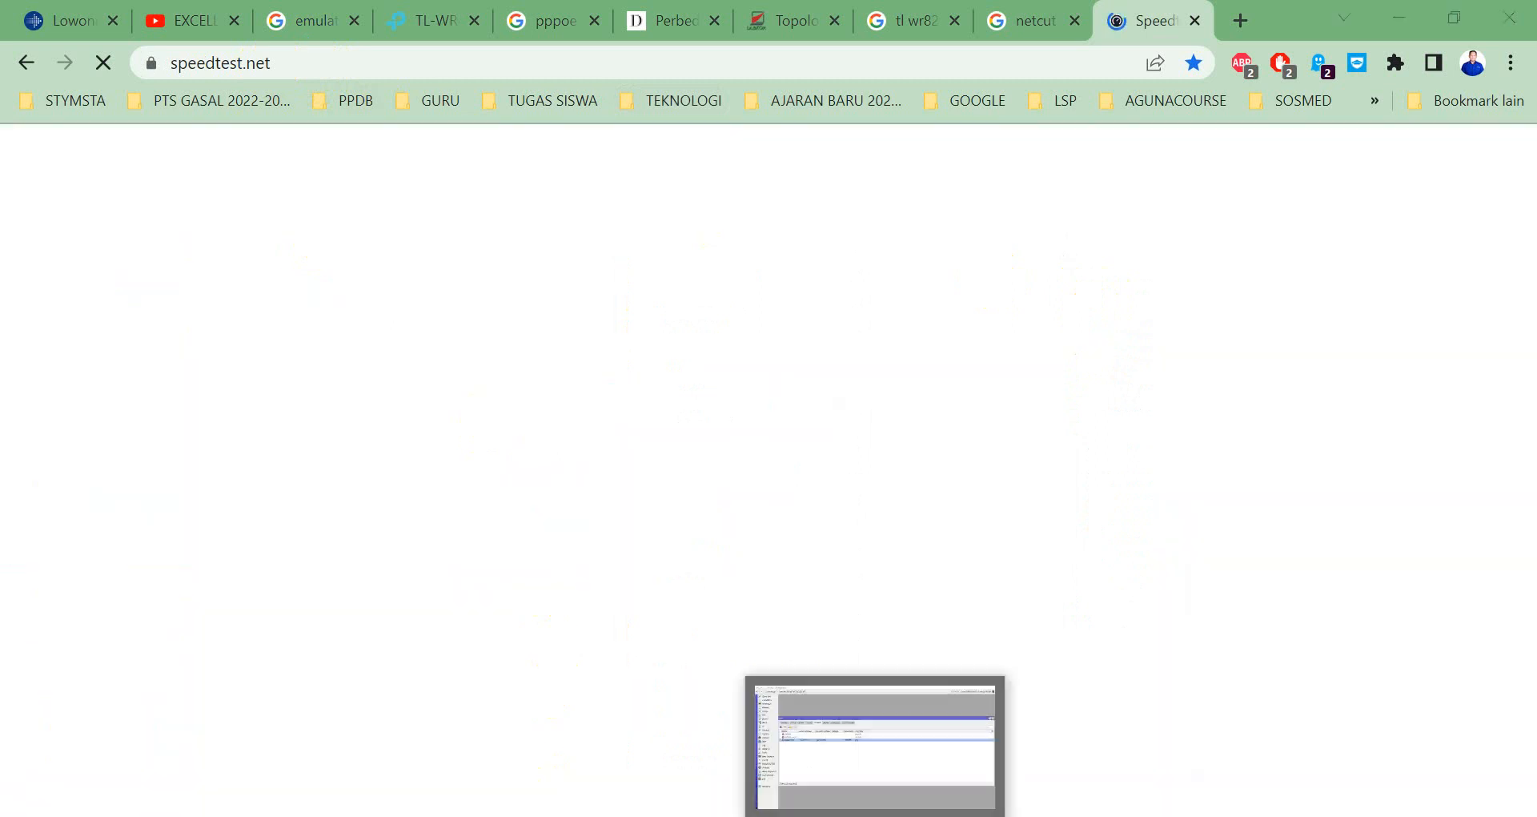
click(873, 721)
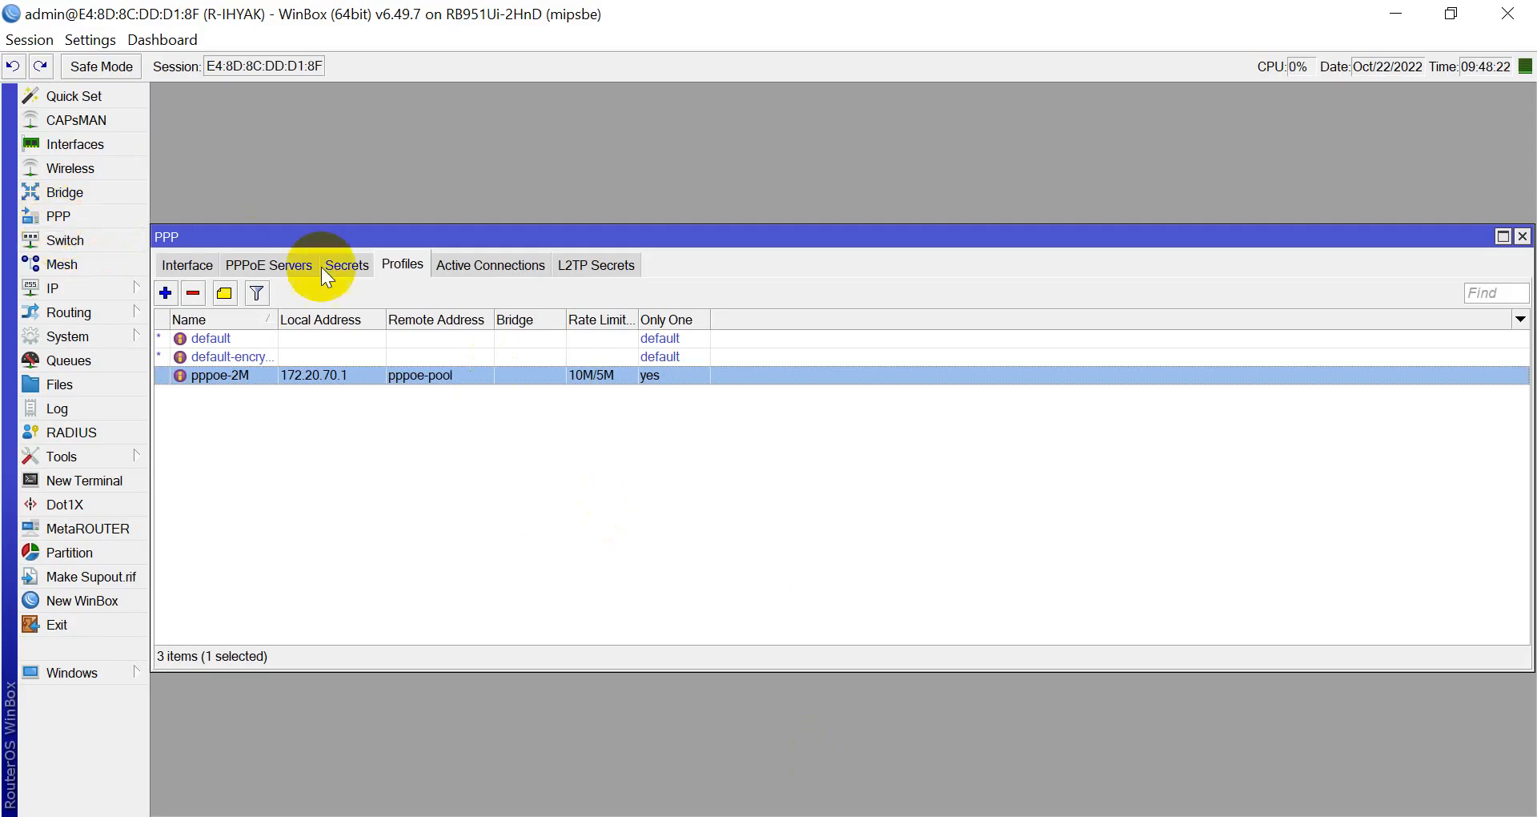
Confirm the pppoe-2M profile is limited to 10M/5M and close it.
double_click(326, 373)
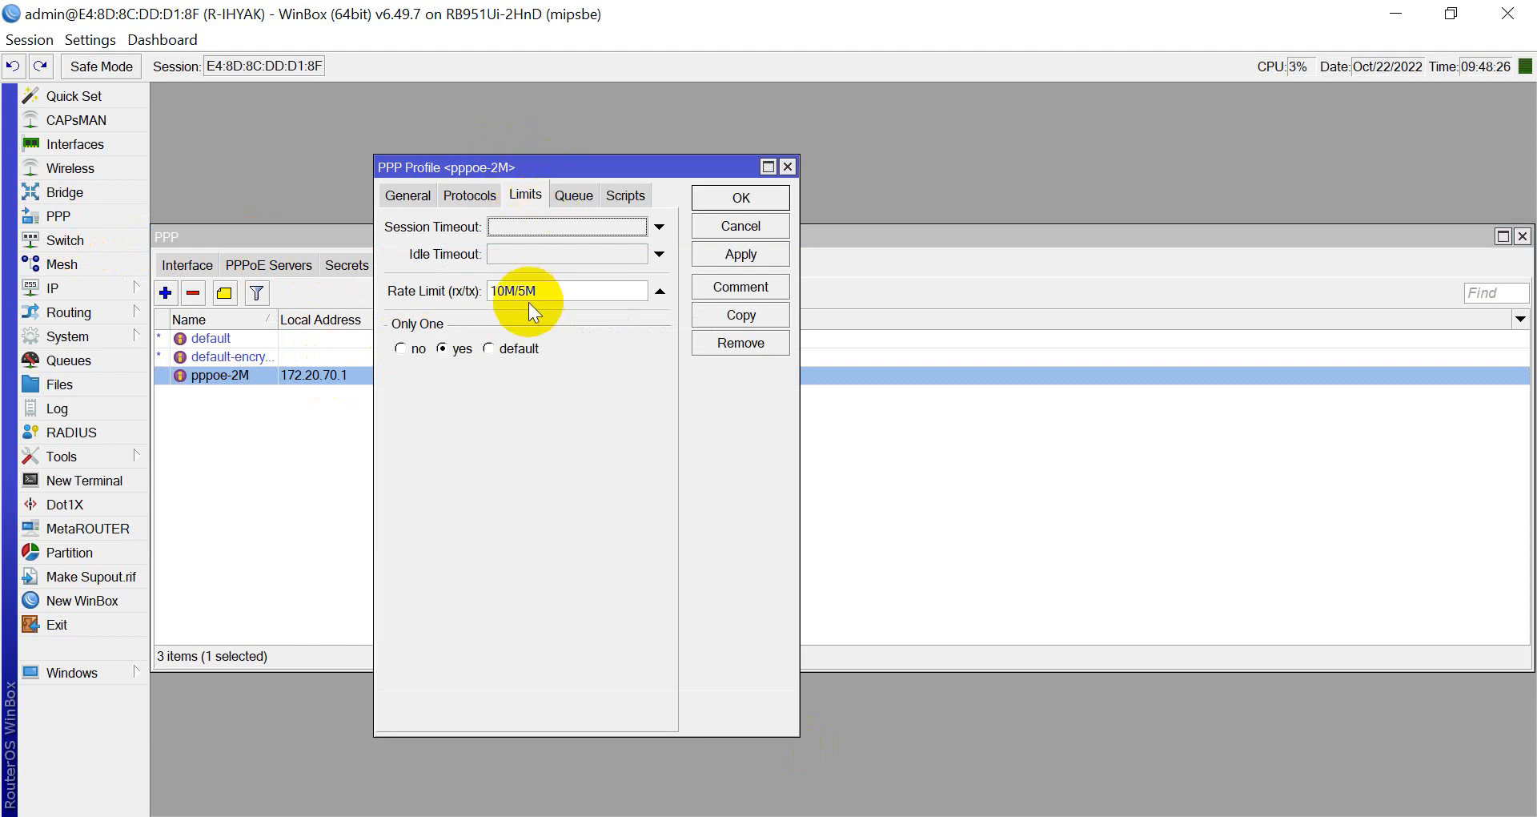
click(735, 200)
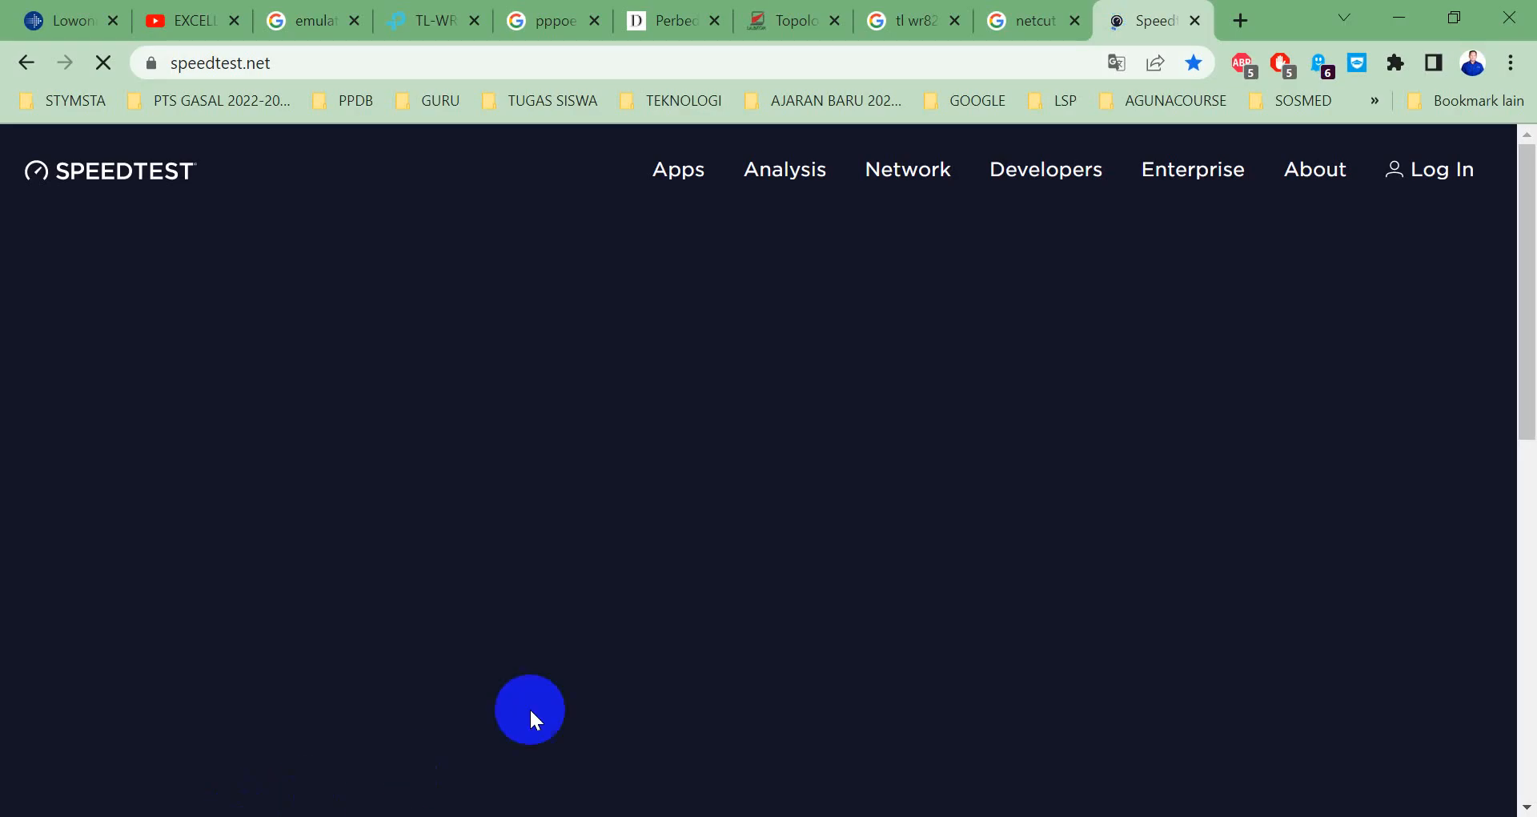
scroll(646, 435, down, 5)
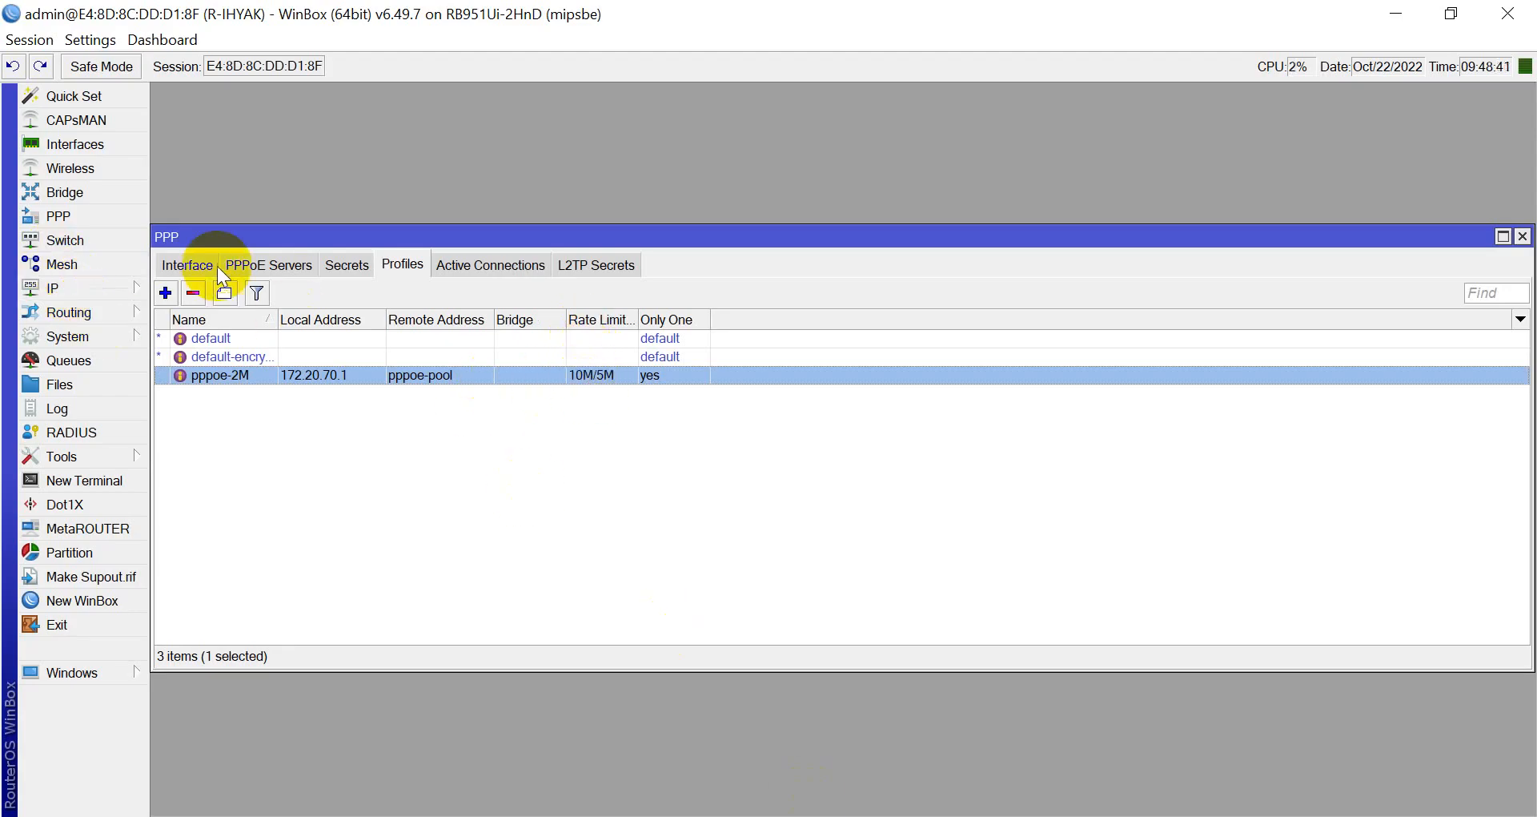
Shrink the PPP window and place the Queue List below it, showing pppoe-ihyak at 2M/2M.
drag(240, 225, 294, 107)
click(98, 357)
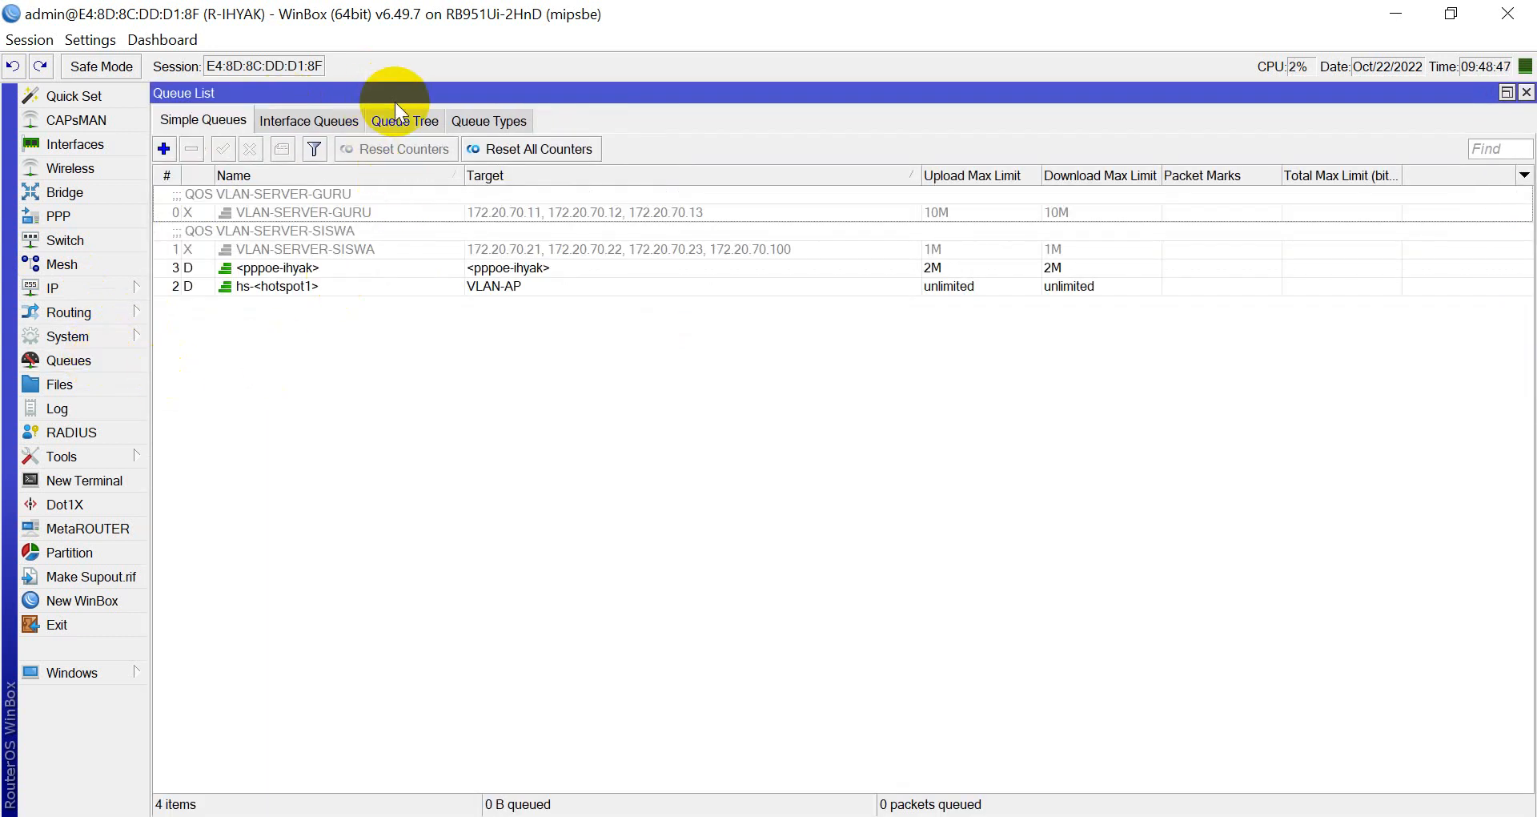
click(428, 159)
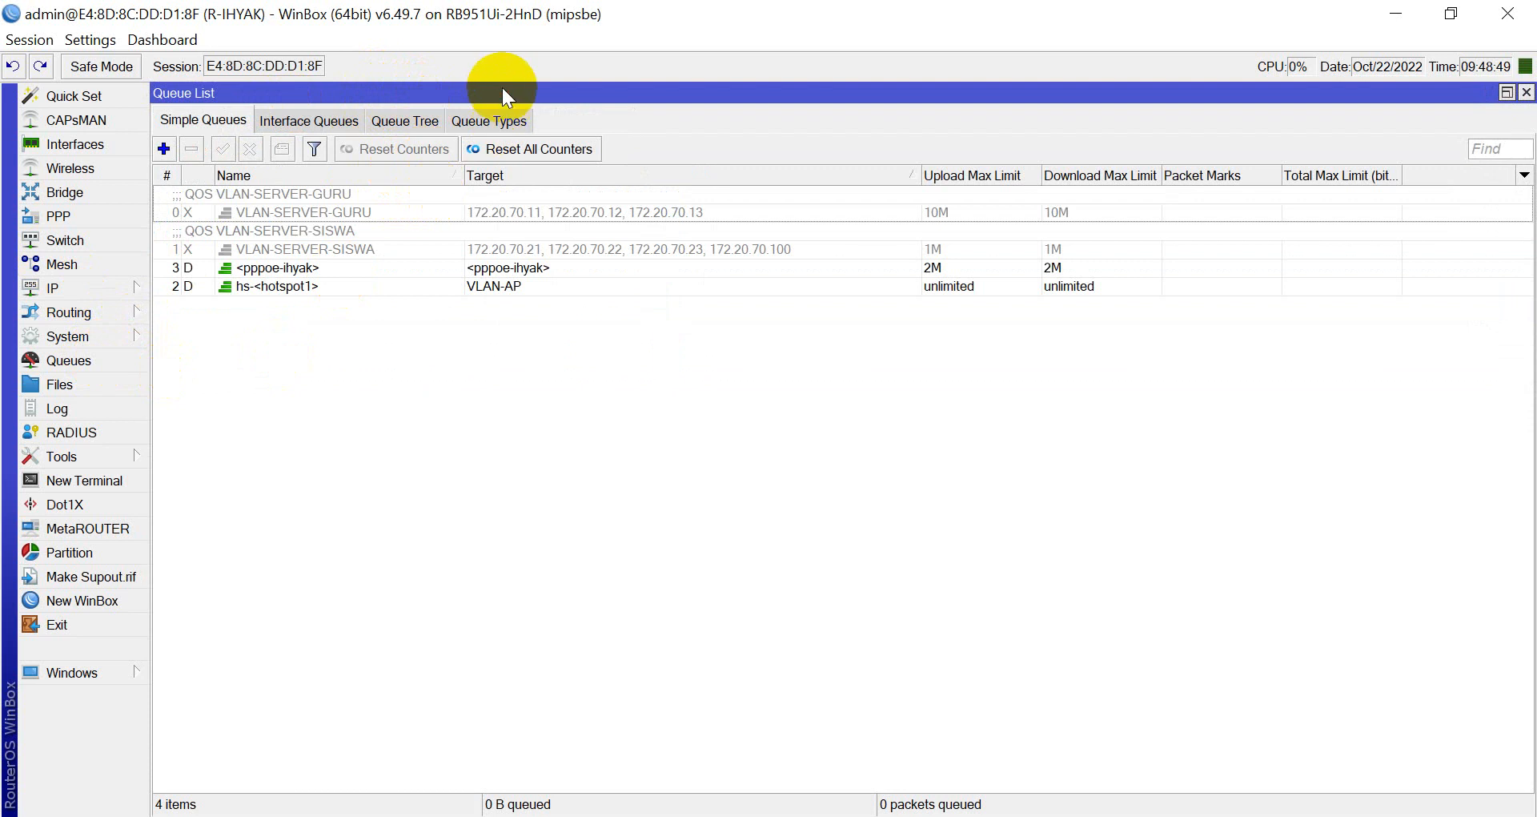
click(1506, 93)
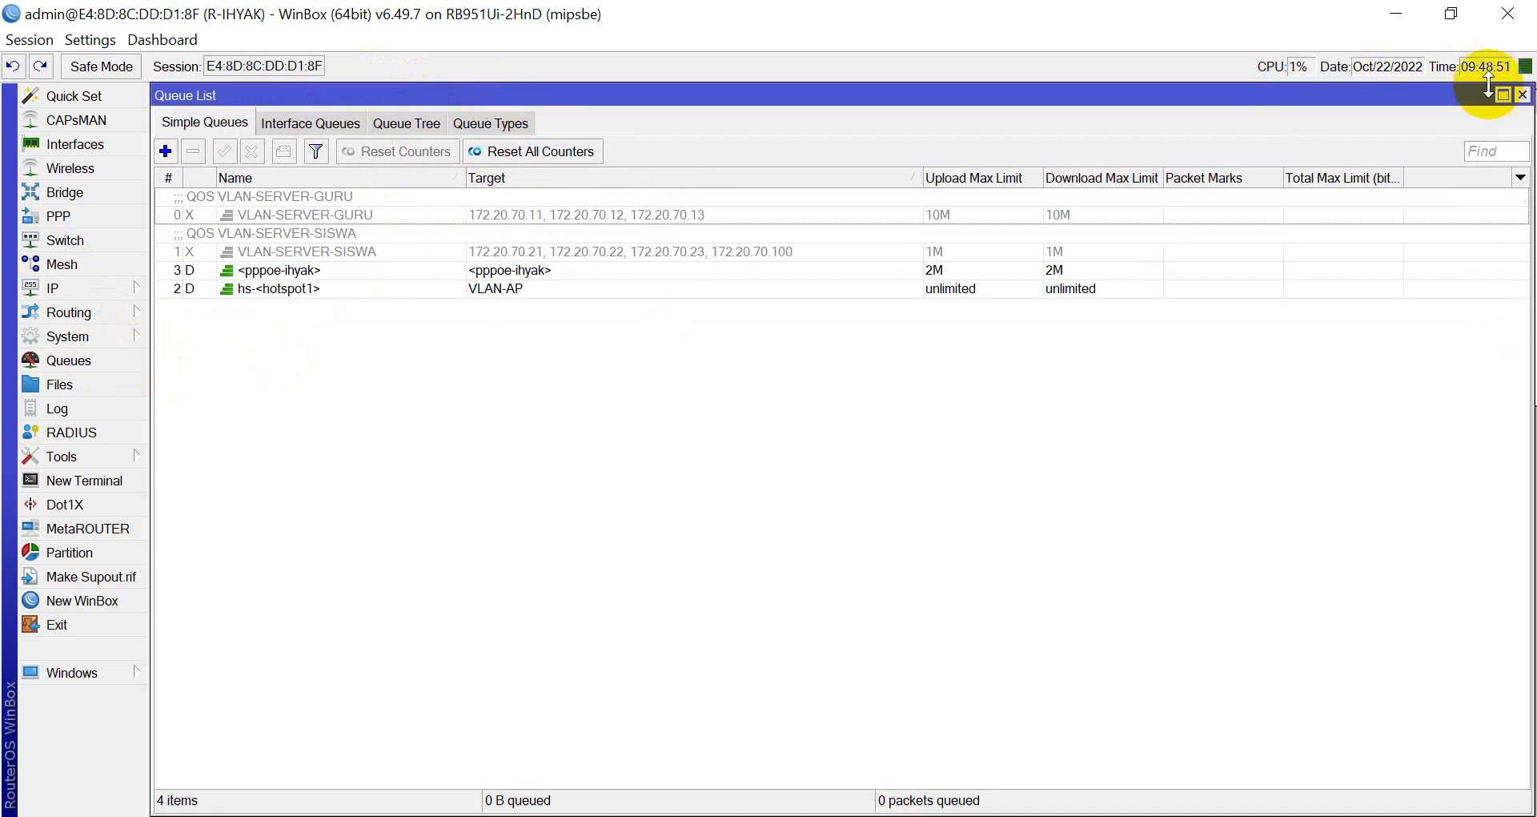
drag(1457, 94, 1023, 302)
double_click(920, 302)
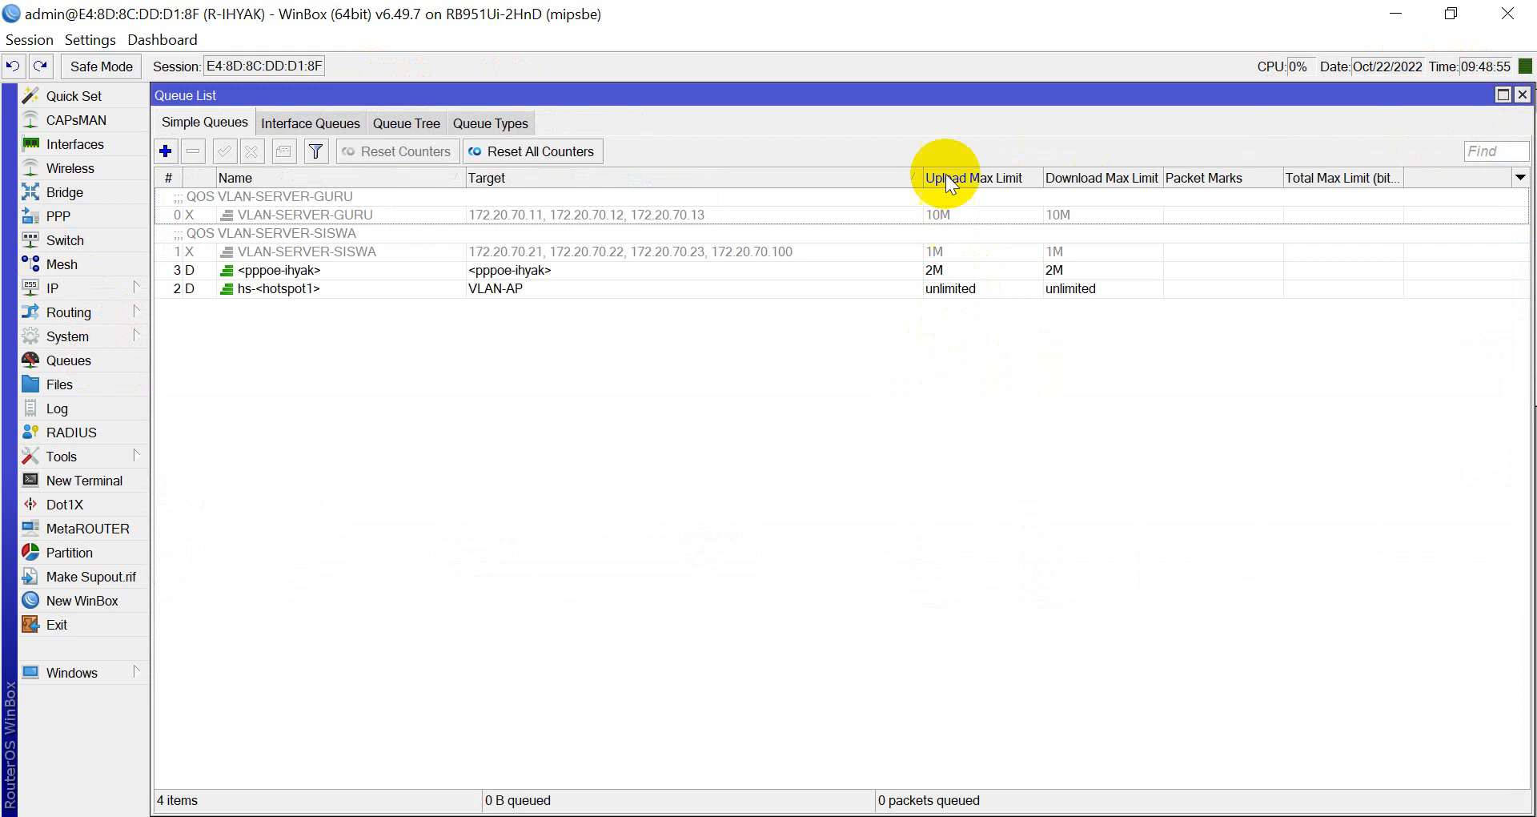
drag(985, 93, 987, 296)
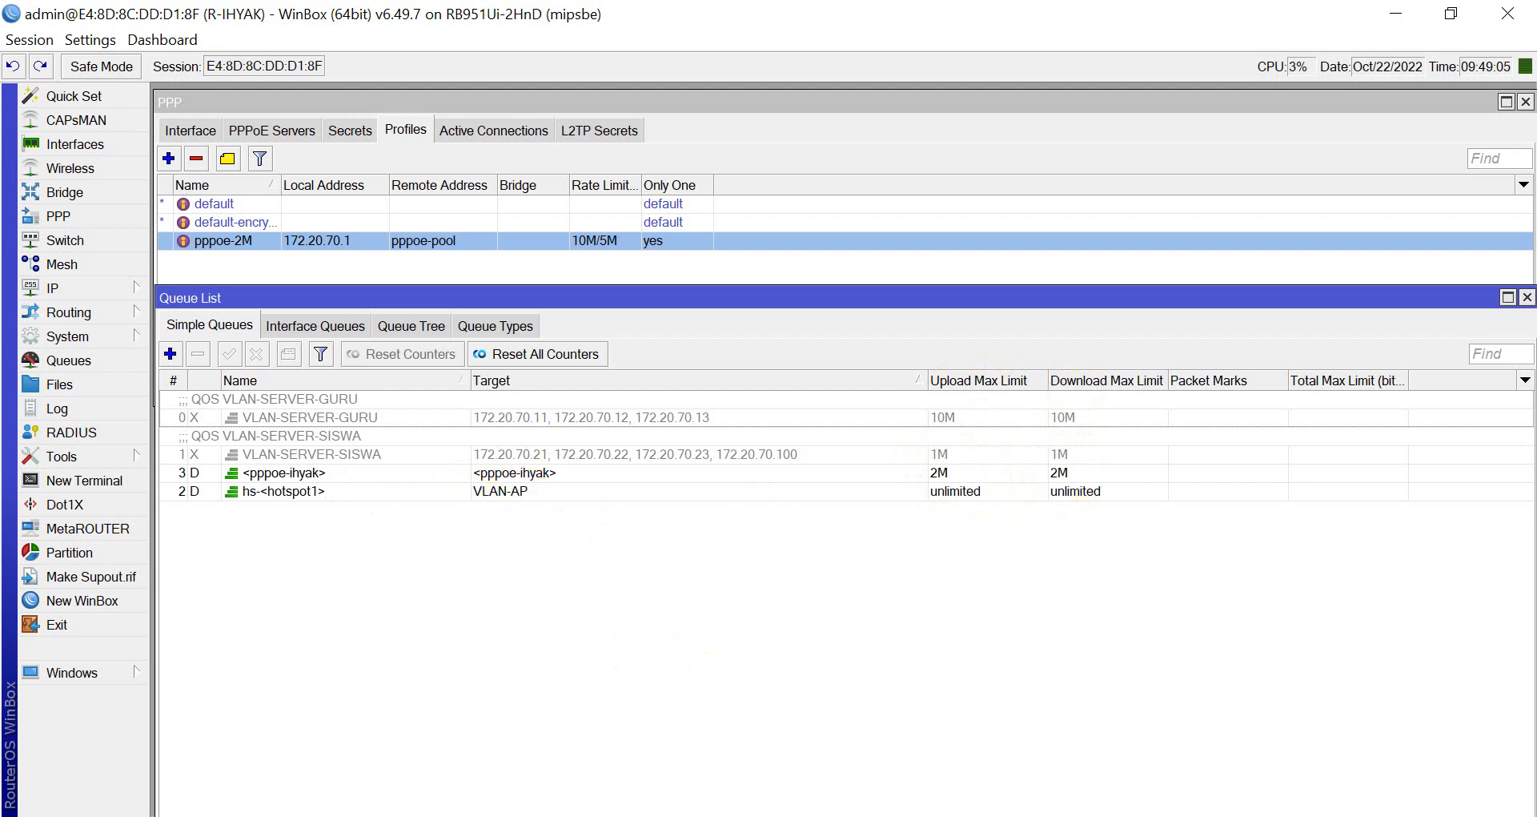
key(alt+Tab)
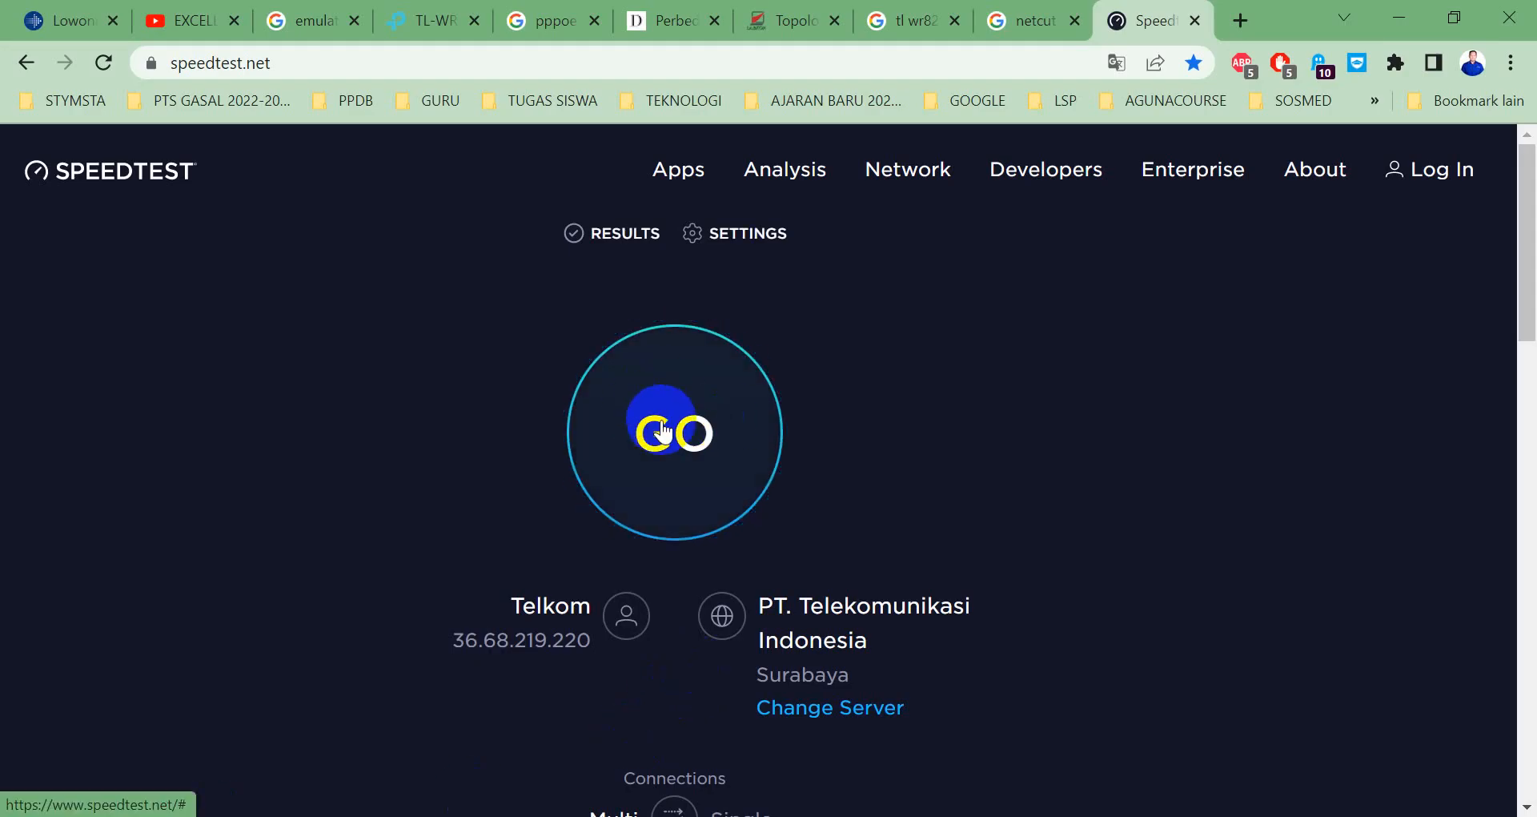
Disconnect and reconnect the PPPOE IHYAK dial-up entry so the 10M/5M queue applies.
key(alt+Tab)
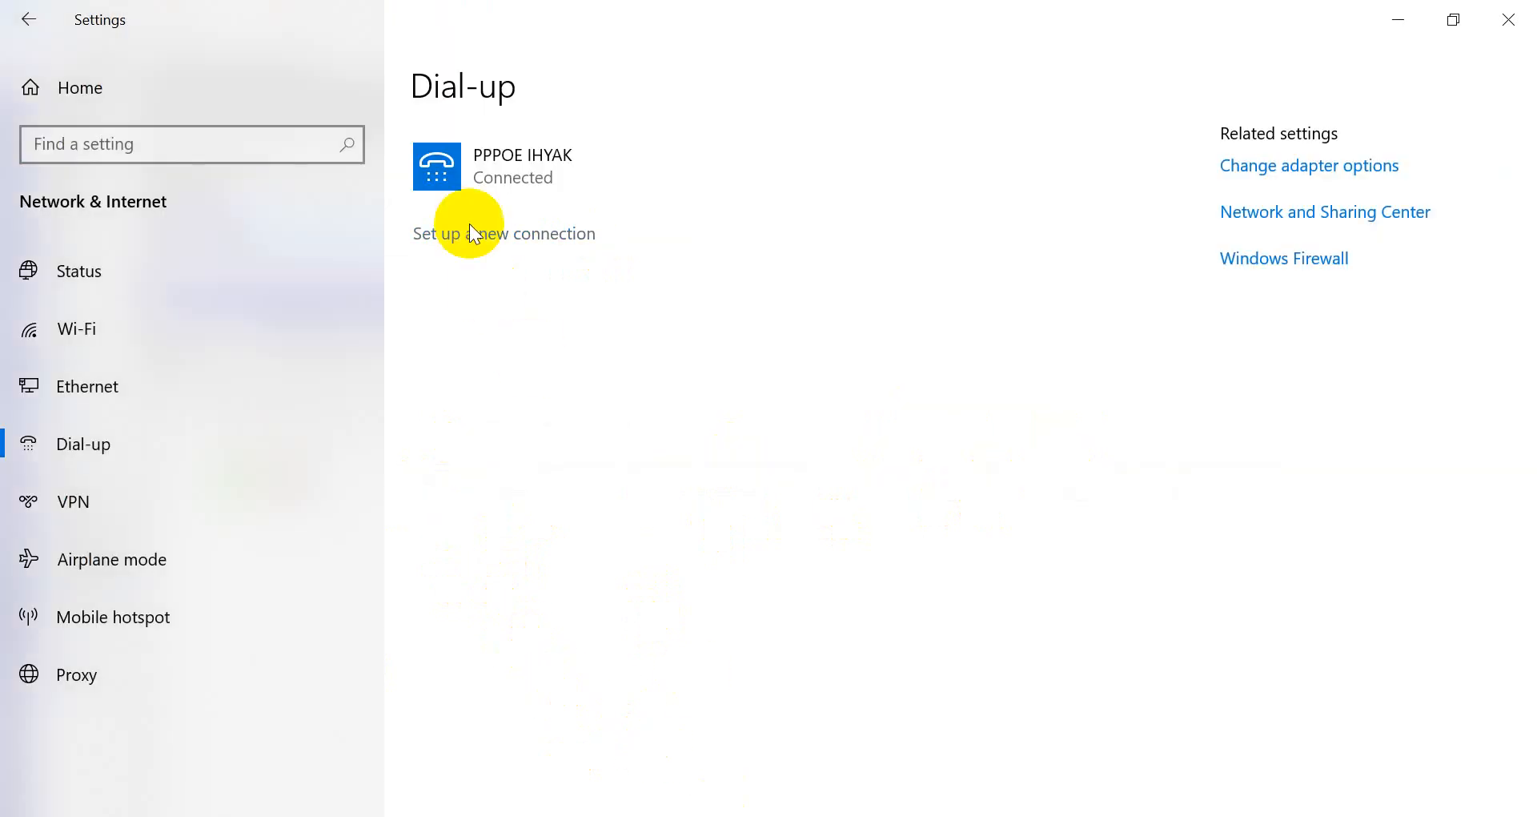
click(598, 194)
click(873, 243)
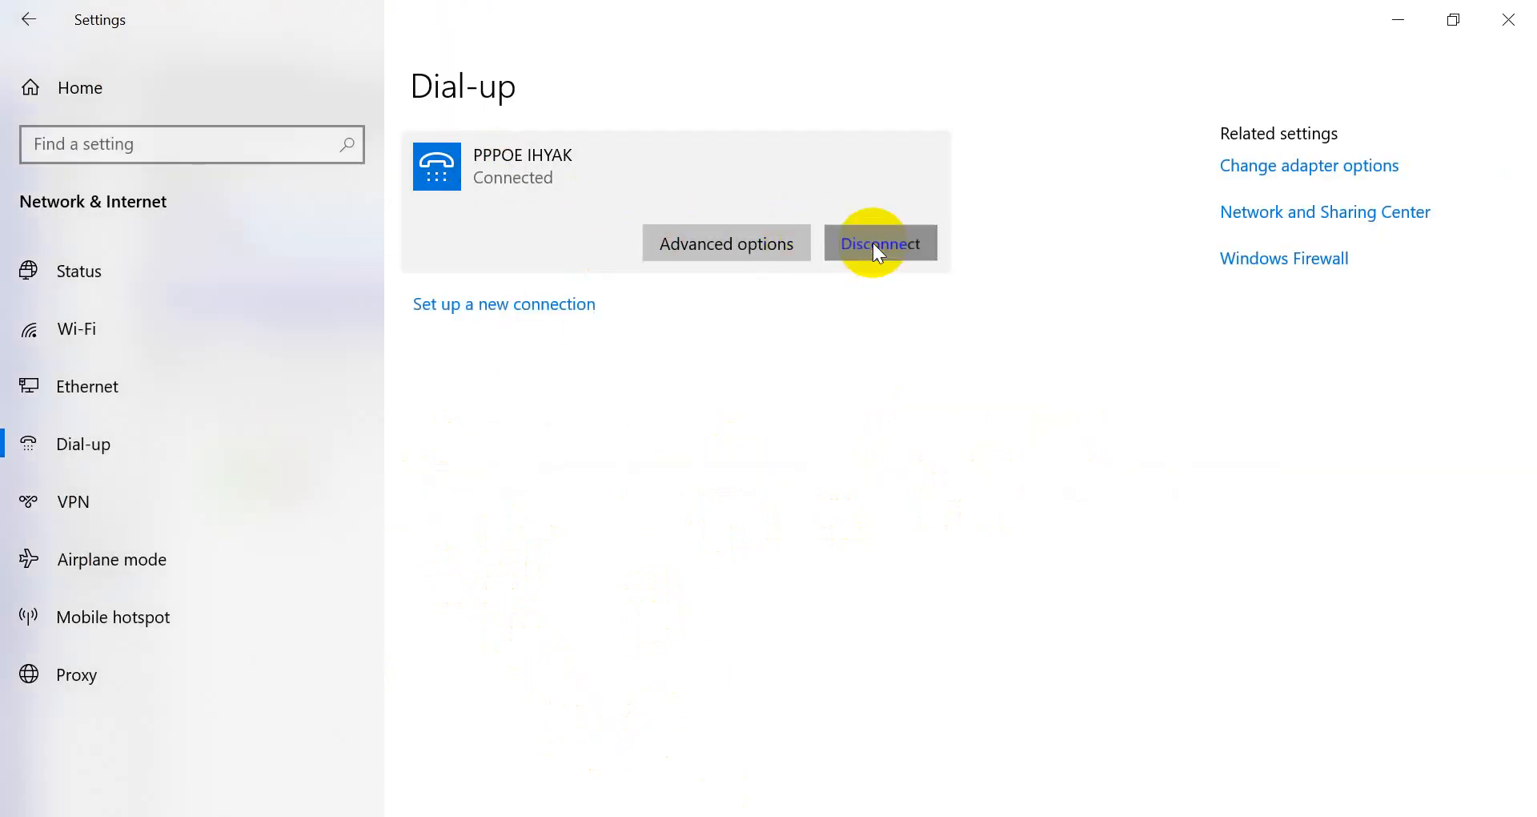
click(615, 256)
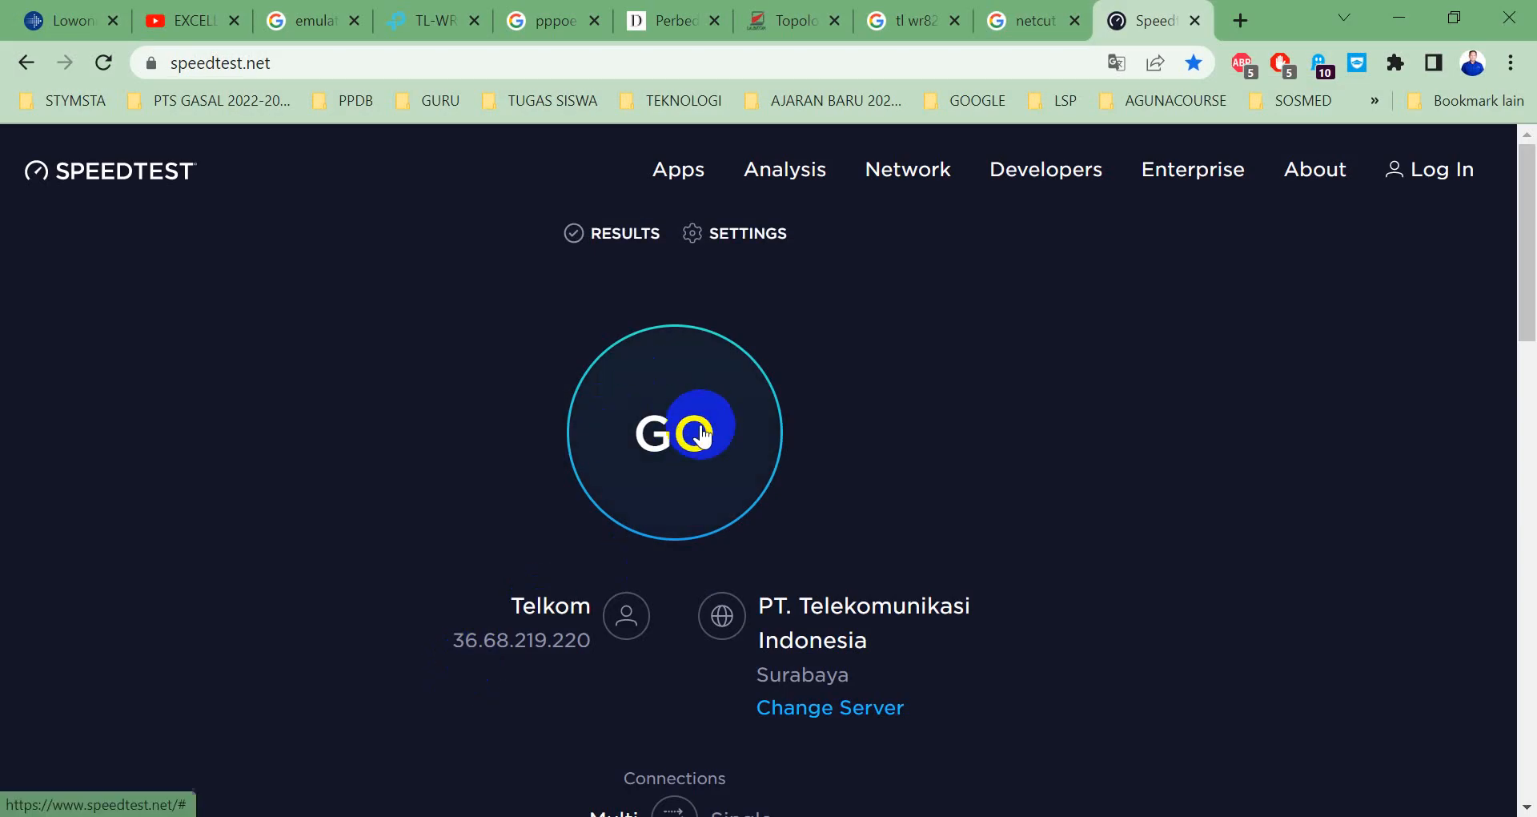
Run the speedtest.net test, measuring about 4.60 Mbps download, then bring up the ping window.
click(707, 432)
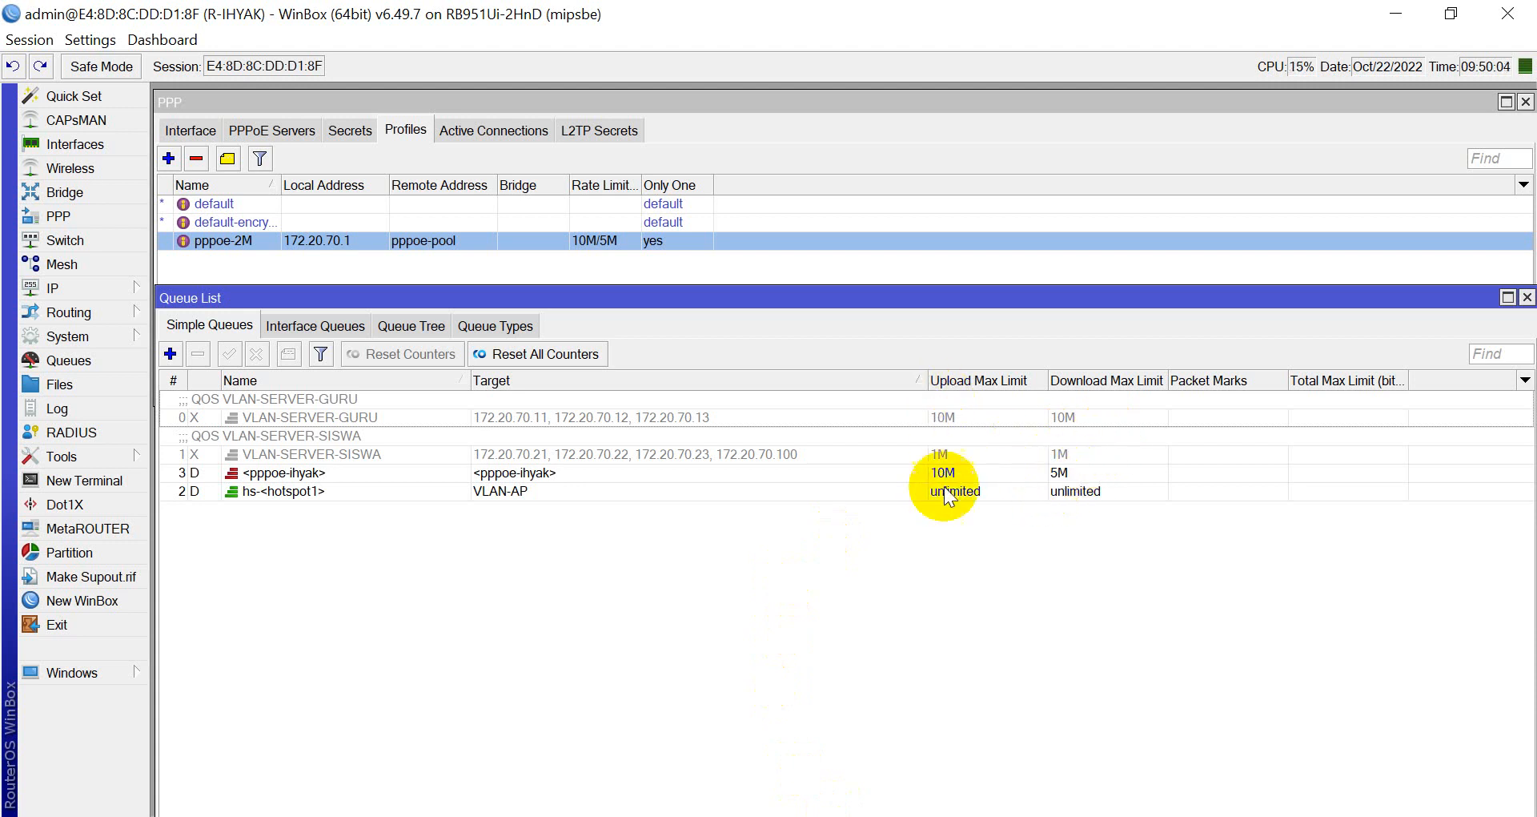
click(377, 810)
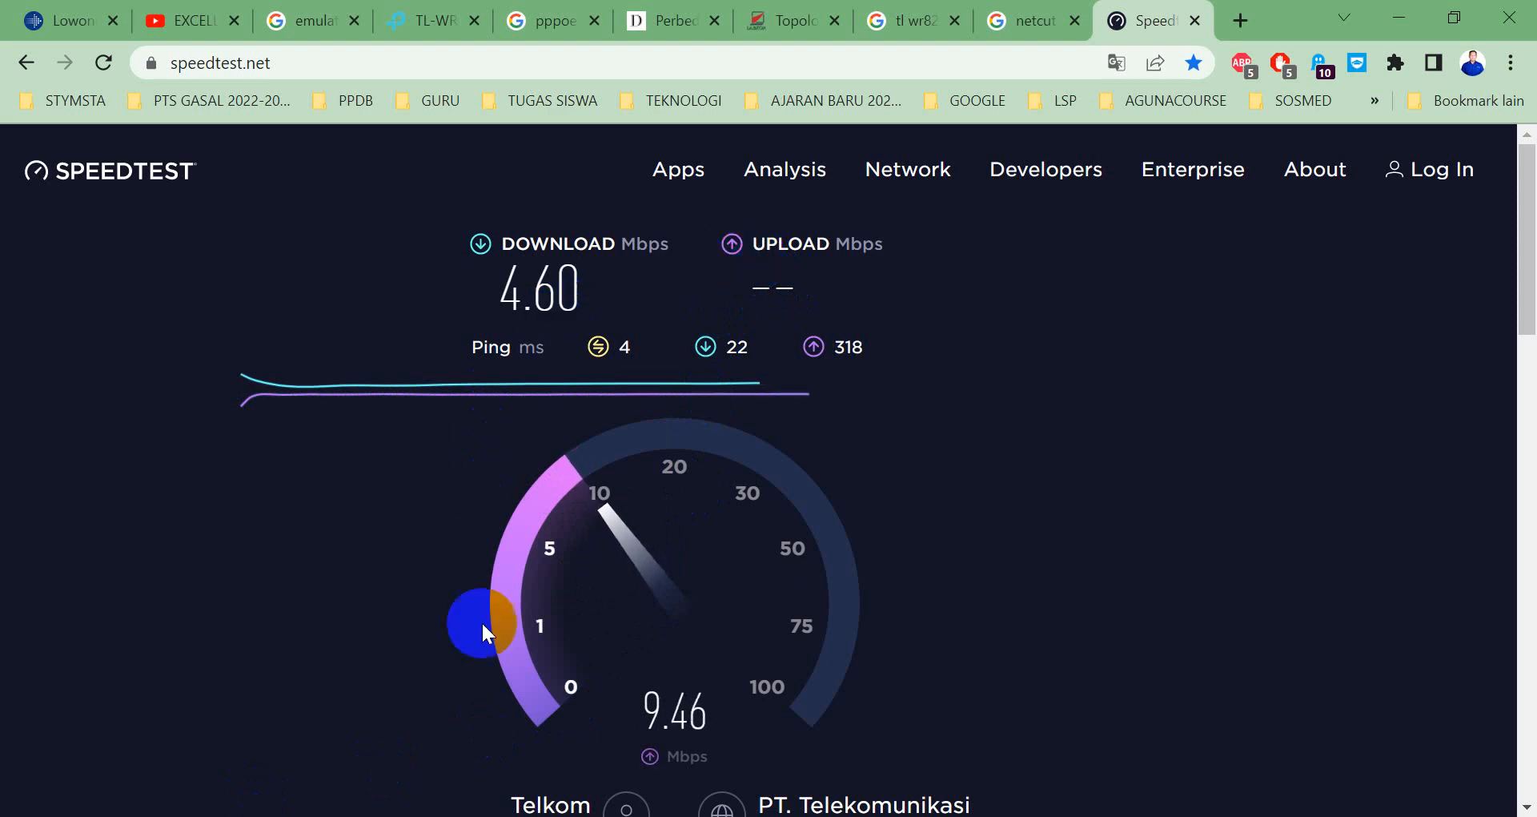
key(alt+Tab)
Stop the mikrotik.com ping with Ctrl+C and run 'ping detik.com', getting 23ms replies.
scroll(593, 381, down, 4)
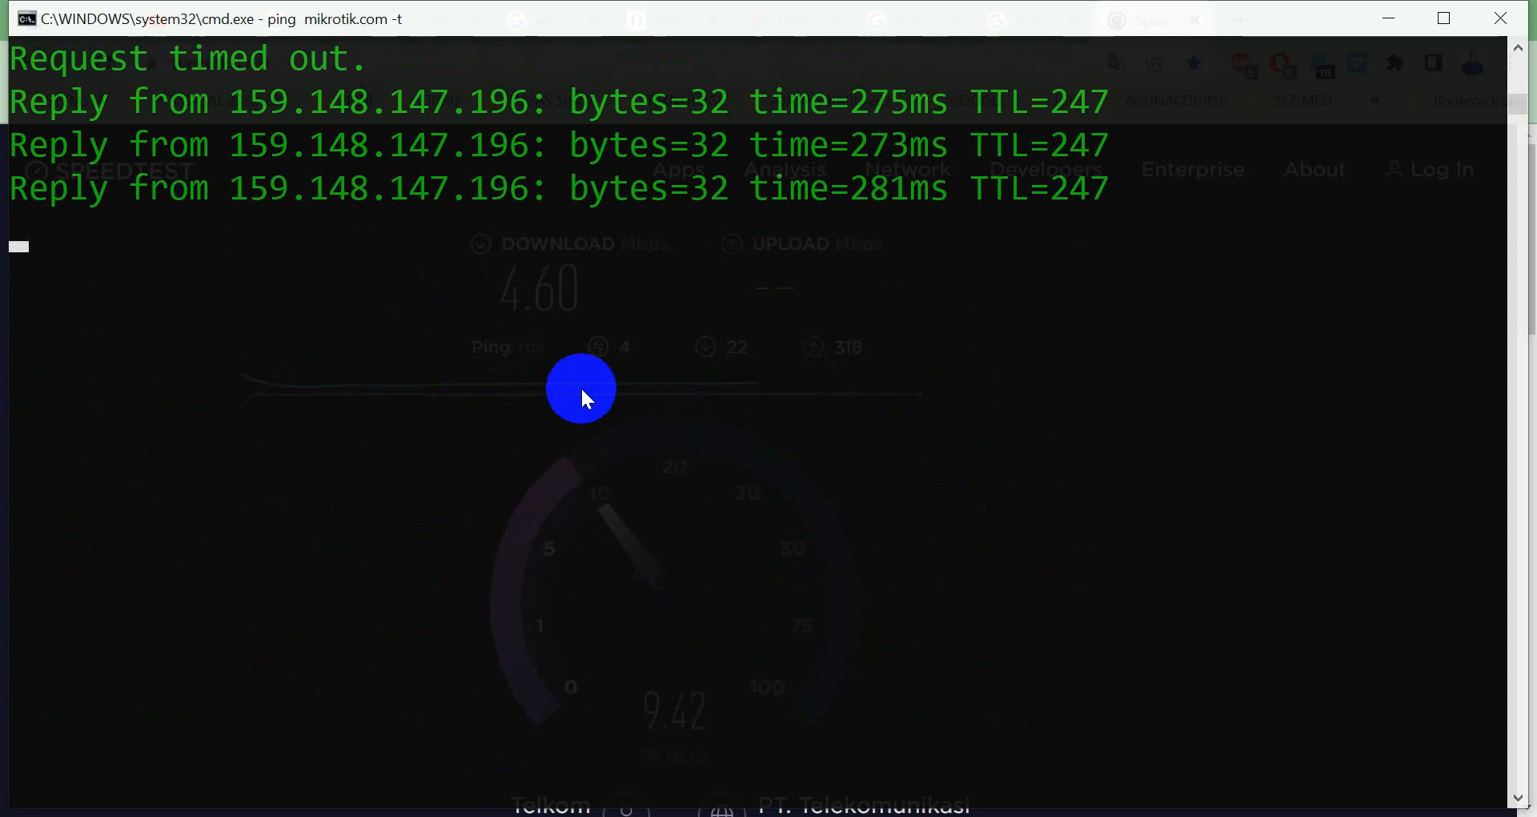
key(ctrl+c)
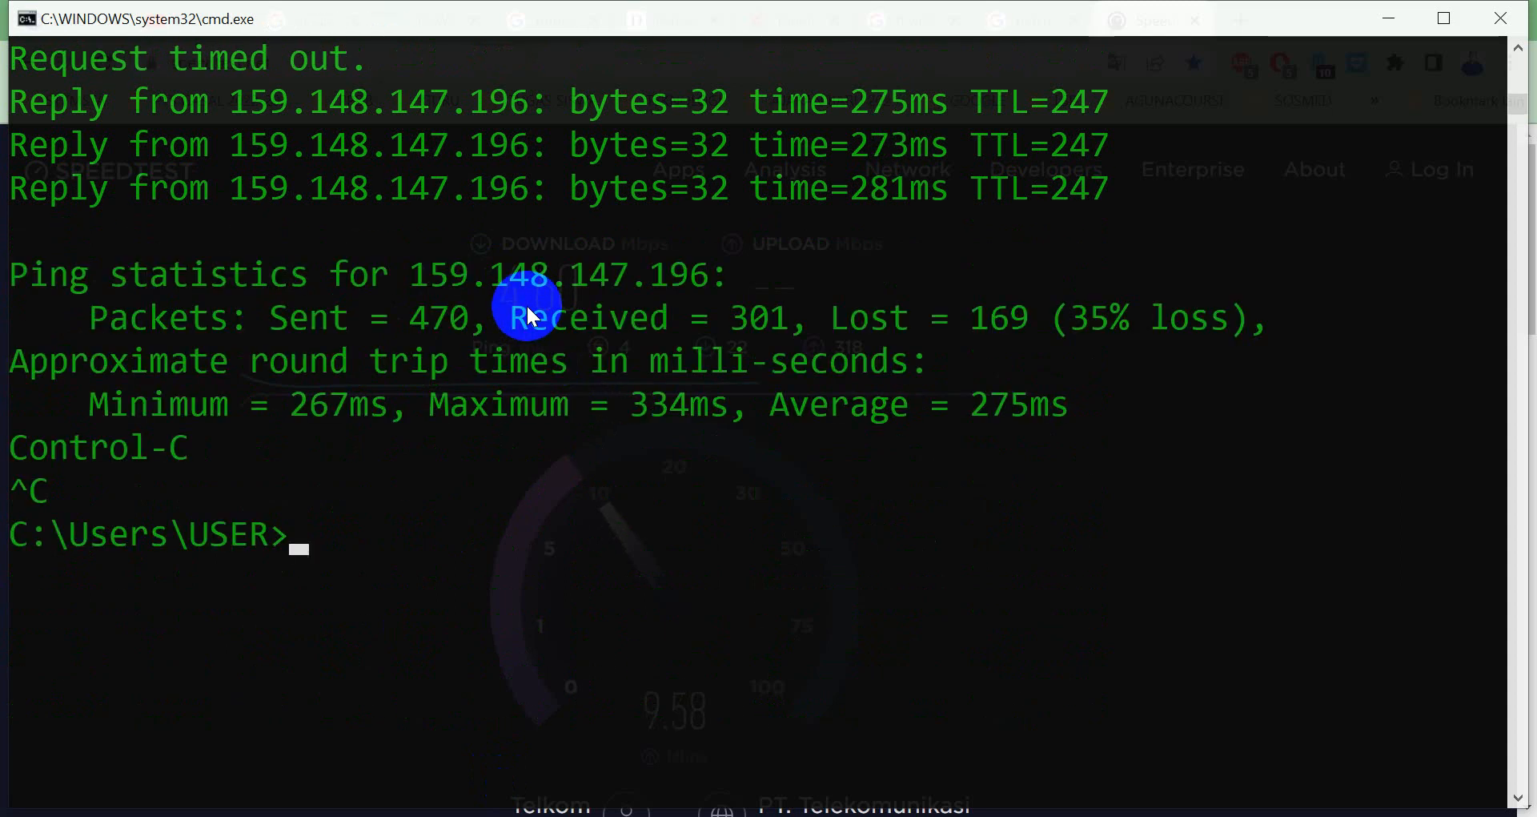
scroll(526, 304, down, 4)
text([ping)
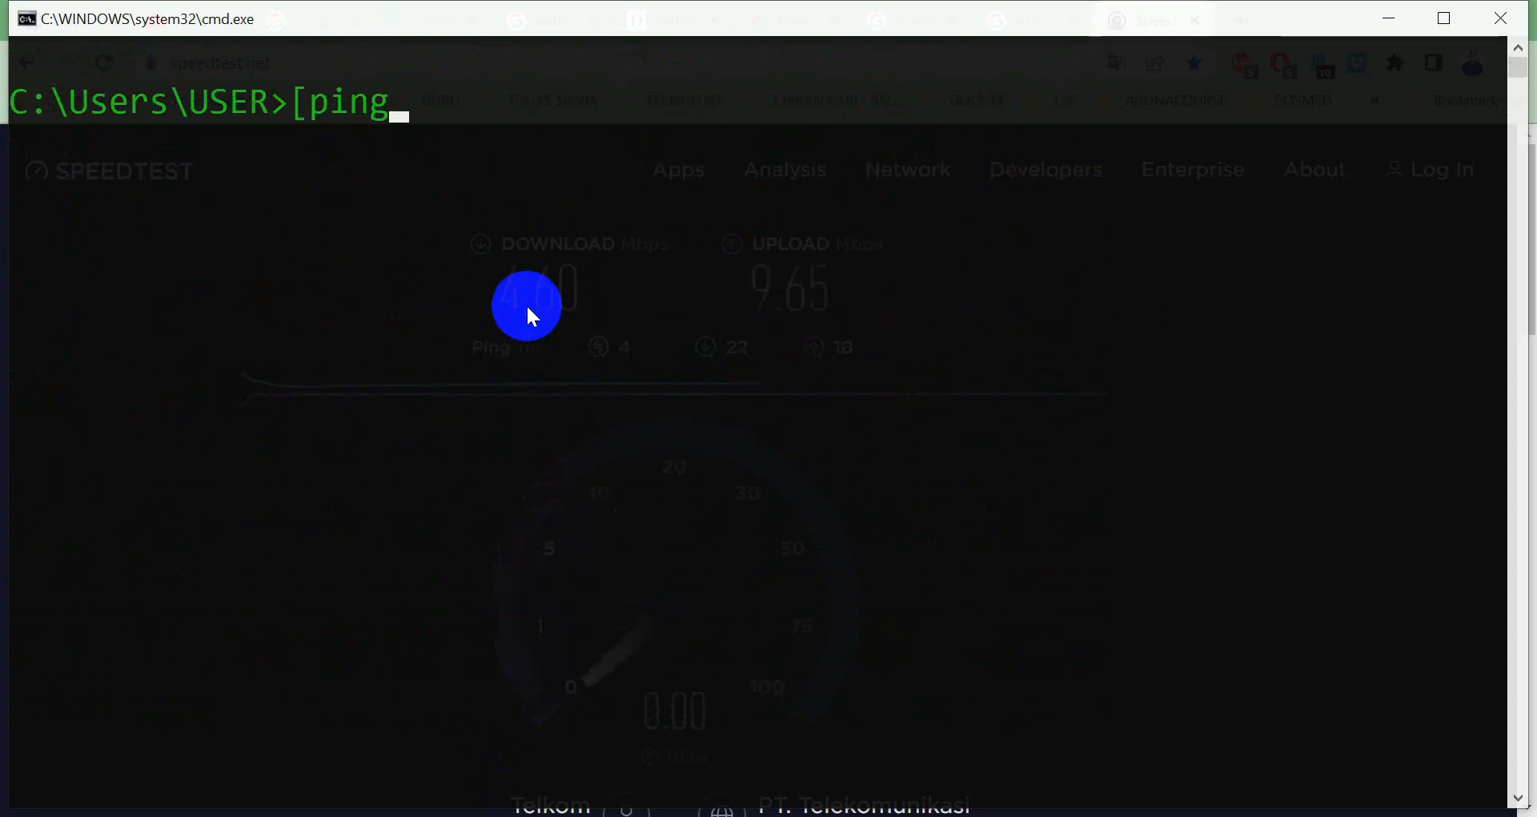
key(BackSpace)
key(BackSpace)
key(BackSpace)
key(BackSpace)
key(BackSpace)
text(ping mikr)
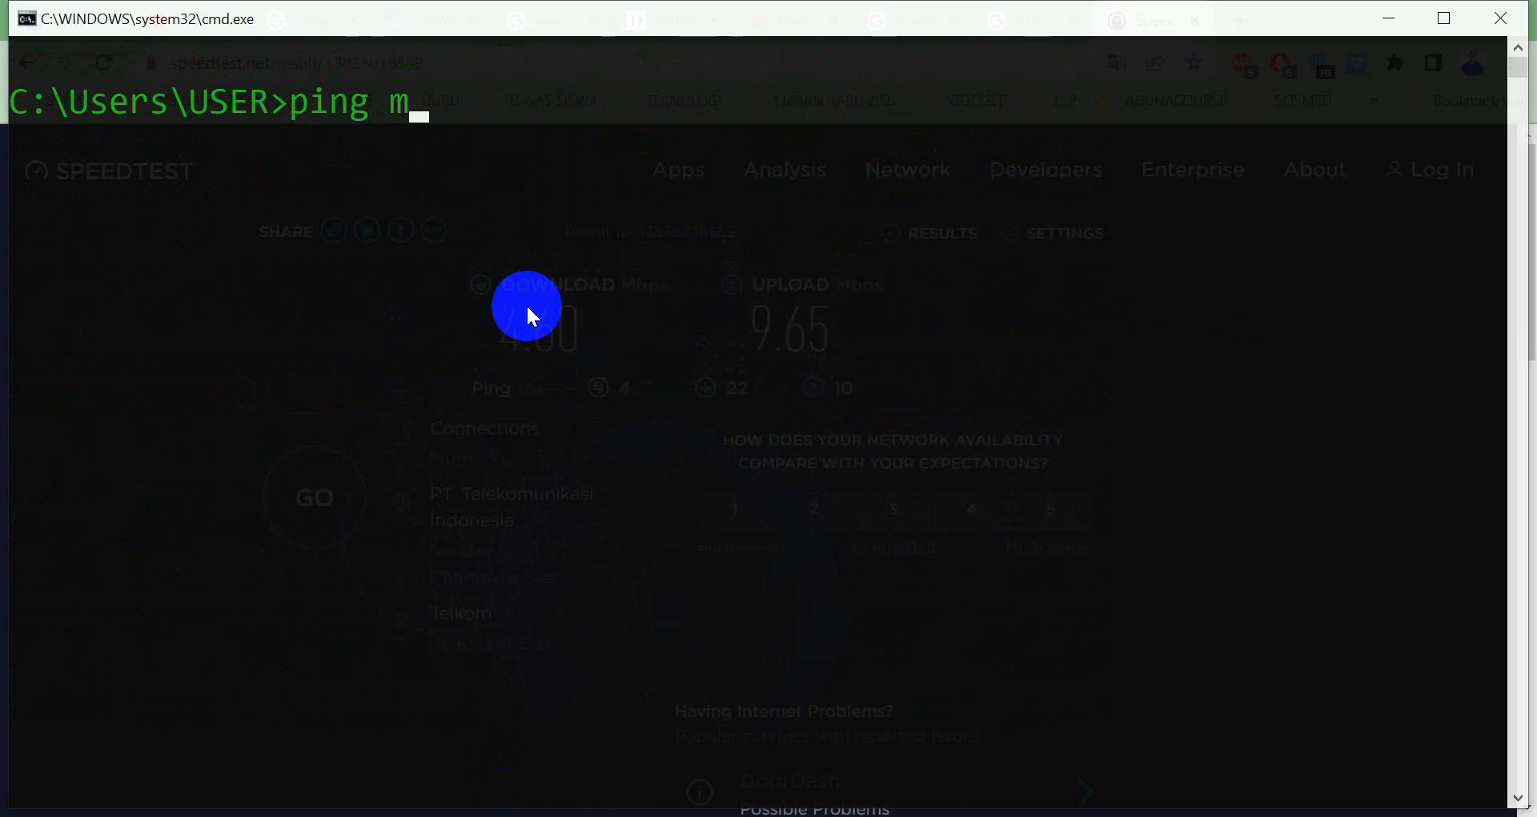
key(BackSpace)
key(BackSpace)
key(BackSpace)
key(BackSpace)
text(detik.com)
key(Return)
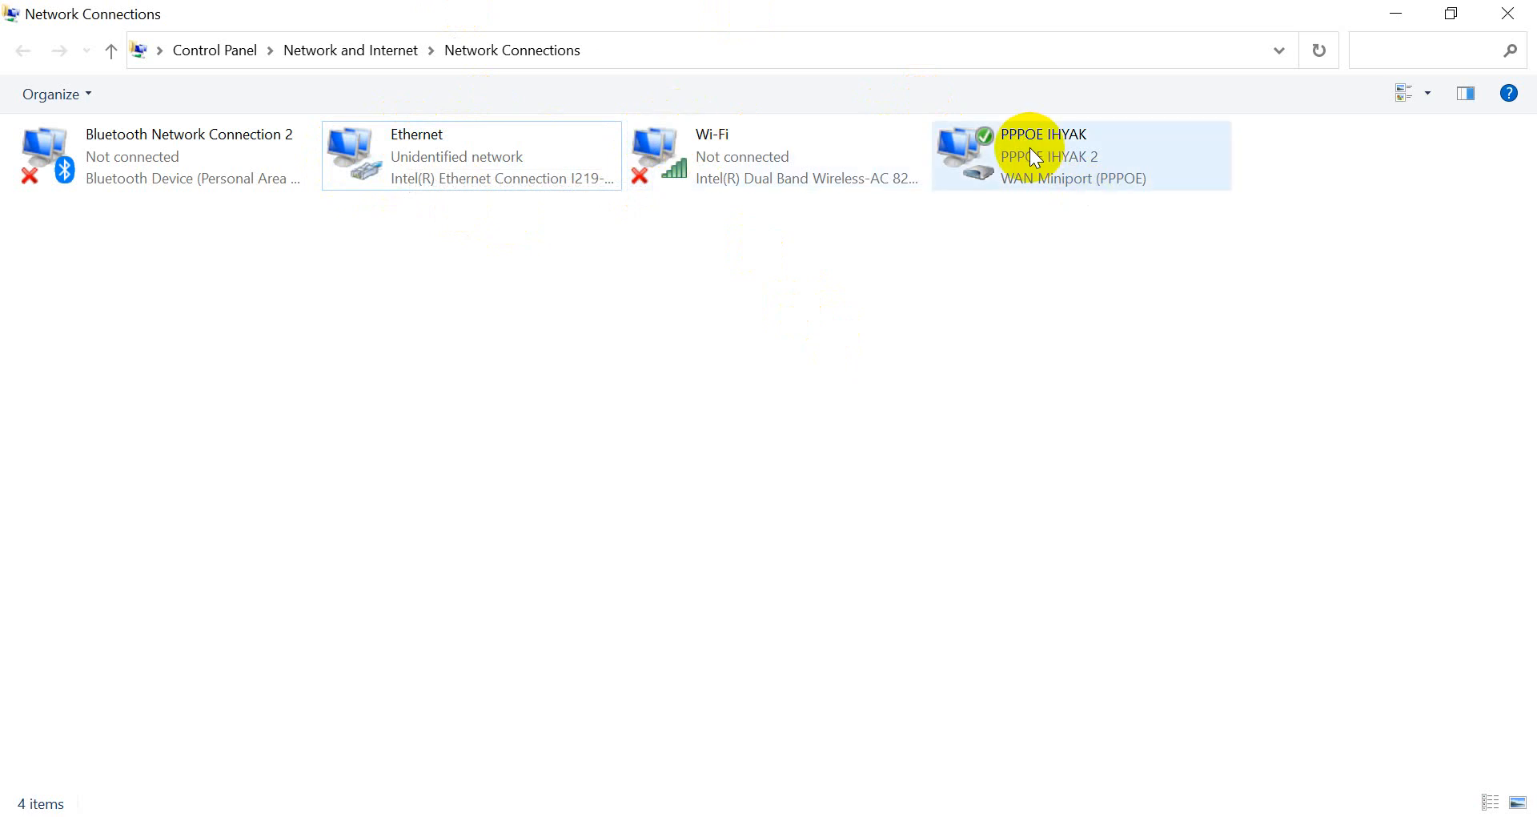
Check the PPPoE connection's status details, showing IPv4 address 172.20.70.49.
right_click(1056, 148)
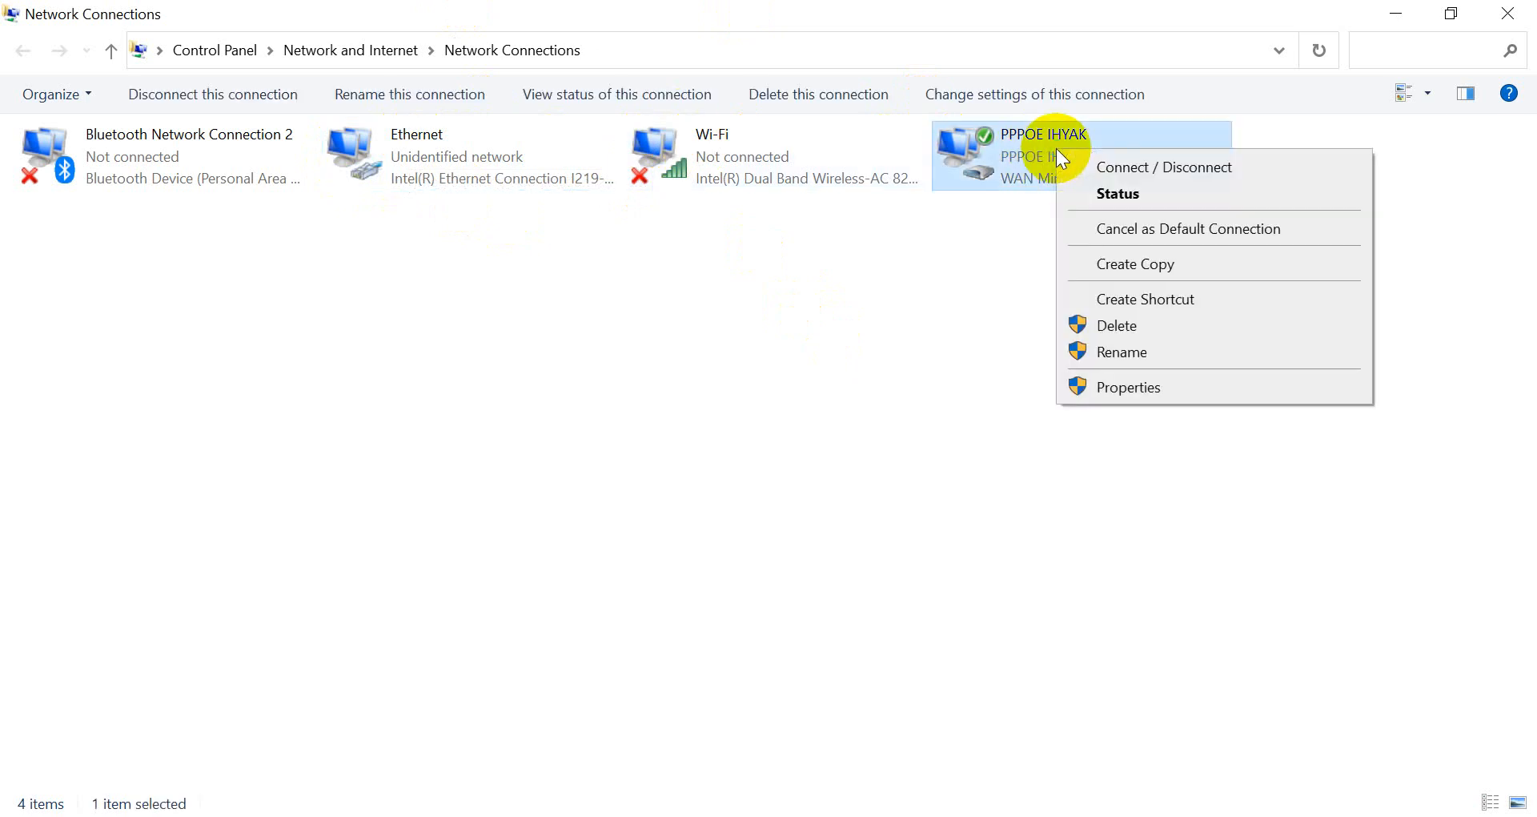
click(1070, 193)
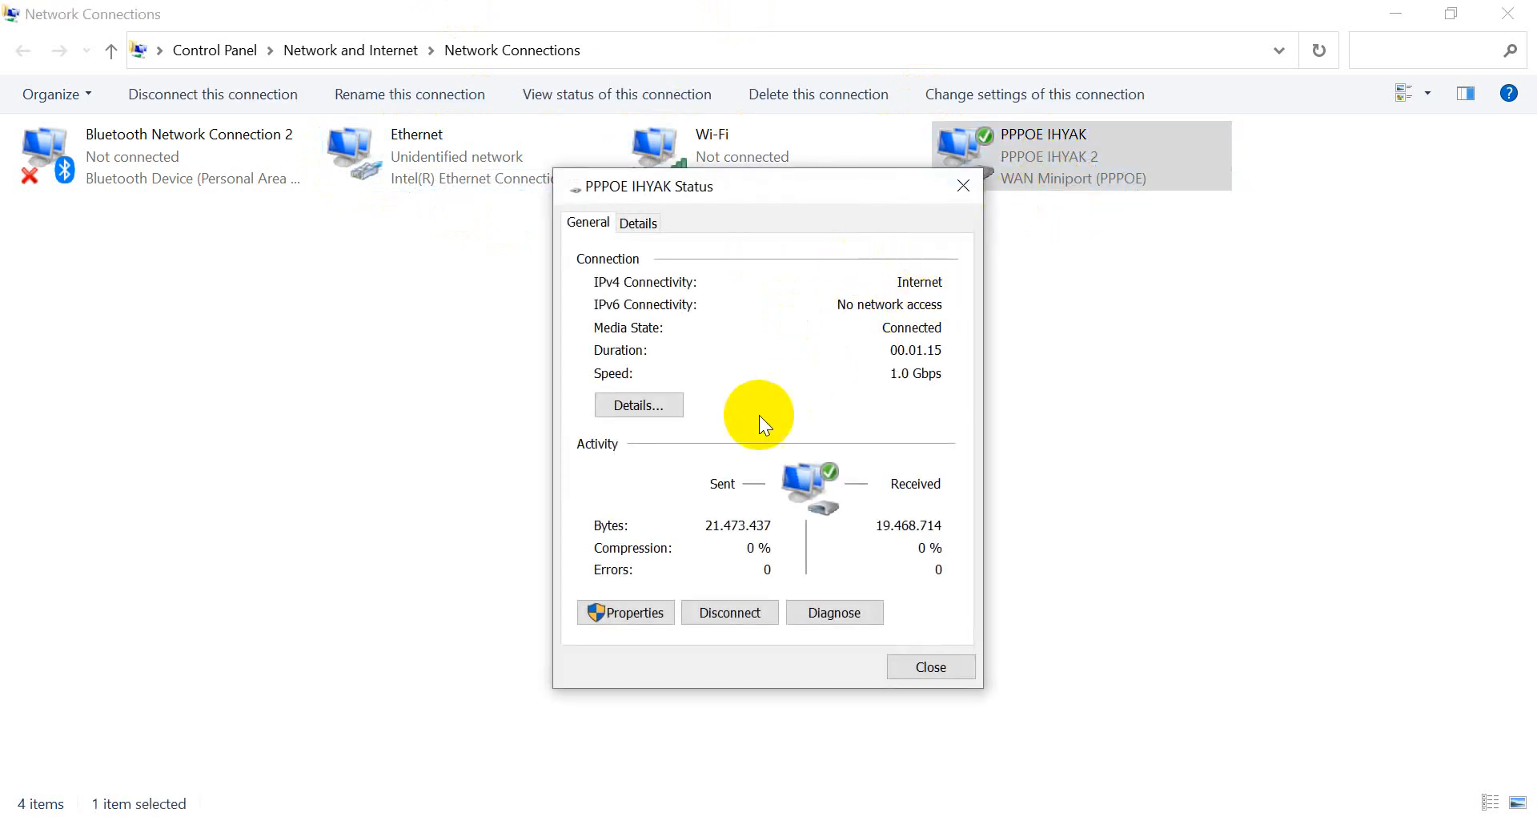
click(659, 406)
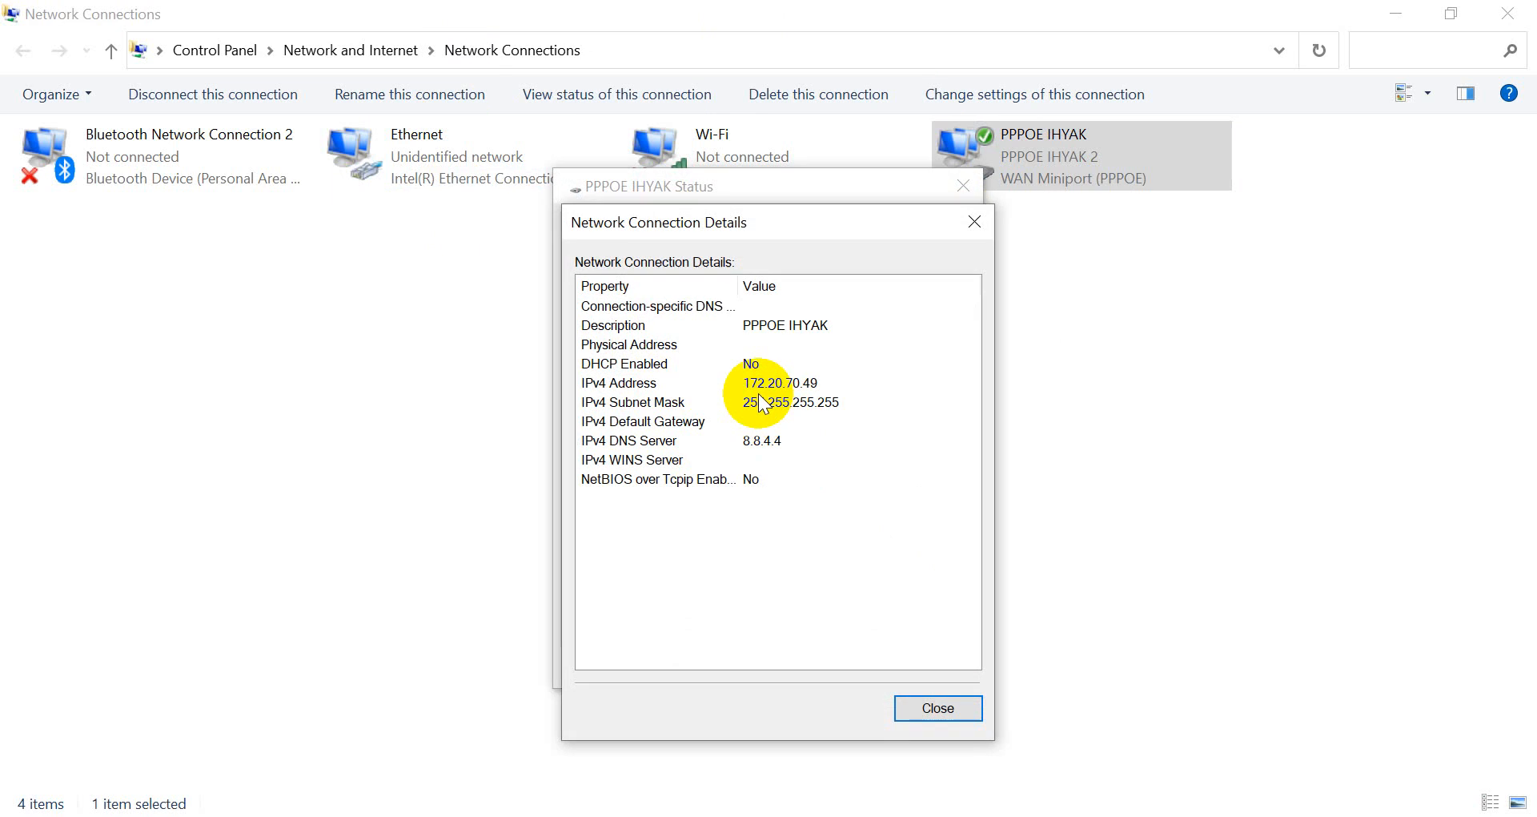
click(974, 222)
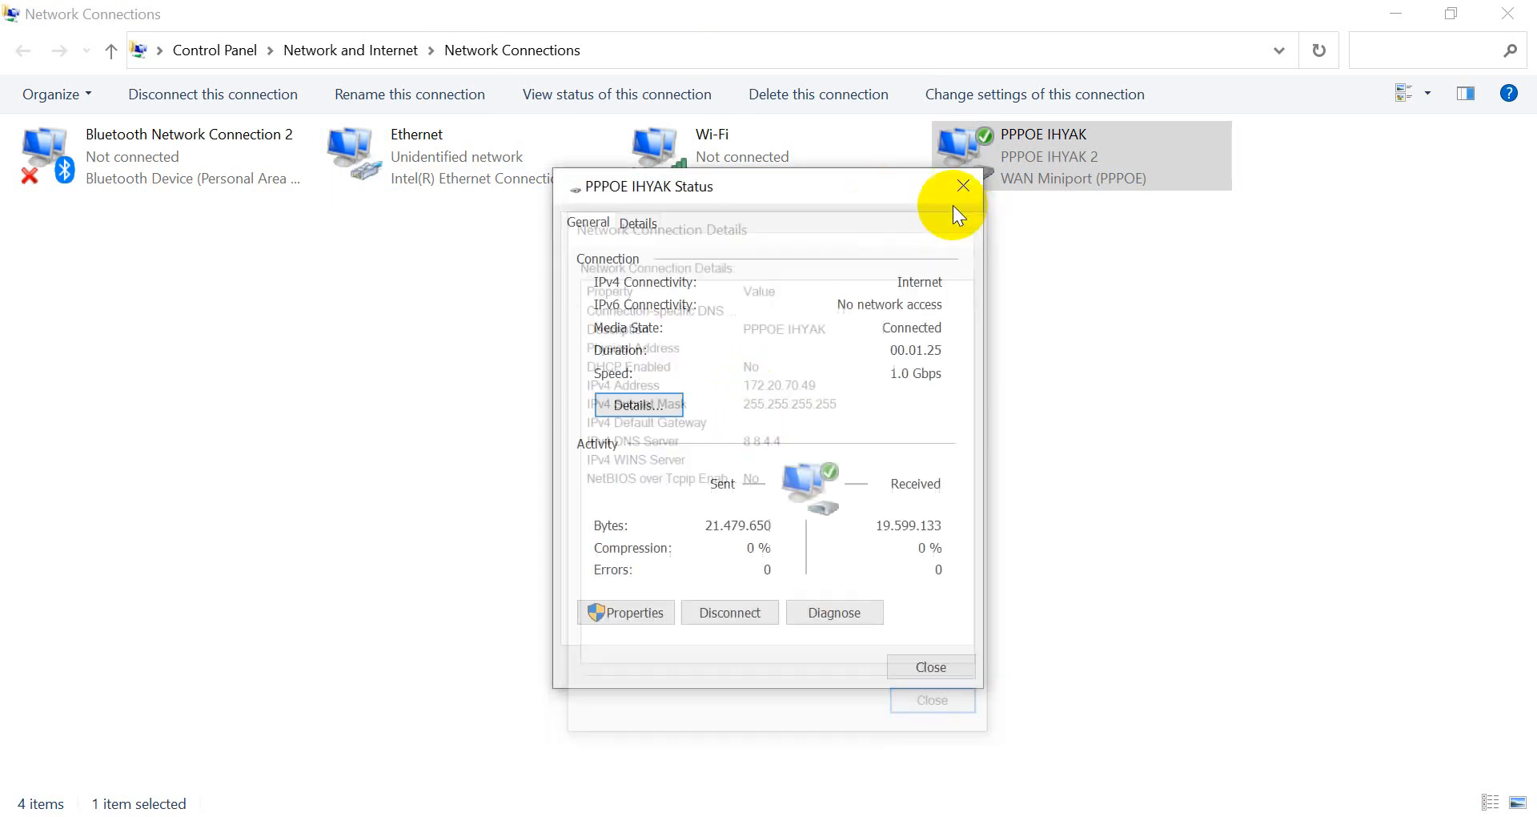
click(963, 186)
Open the PPPoE connection's dial-up settings through Connect / Disconnect.
right_click(1006, 154)
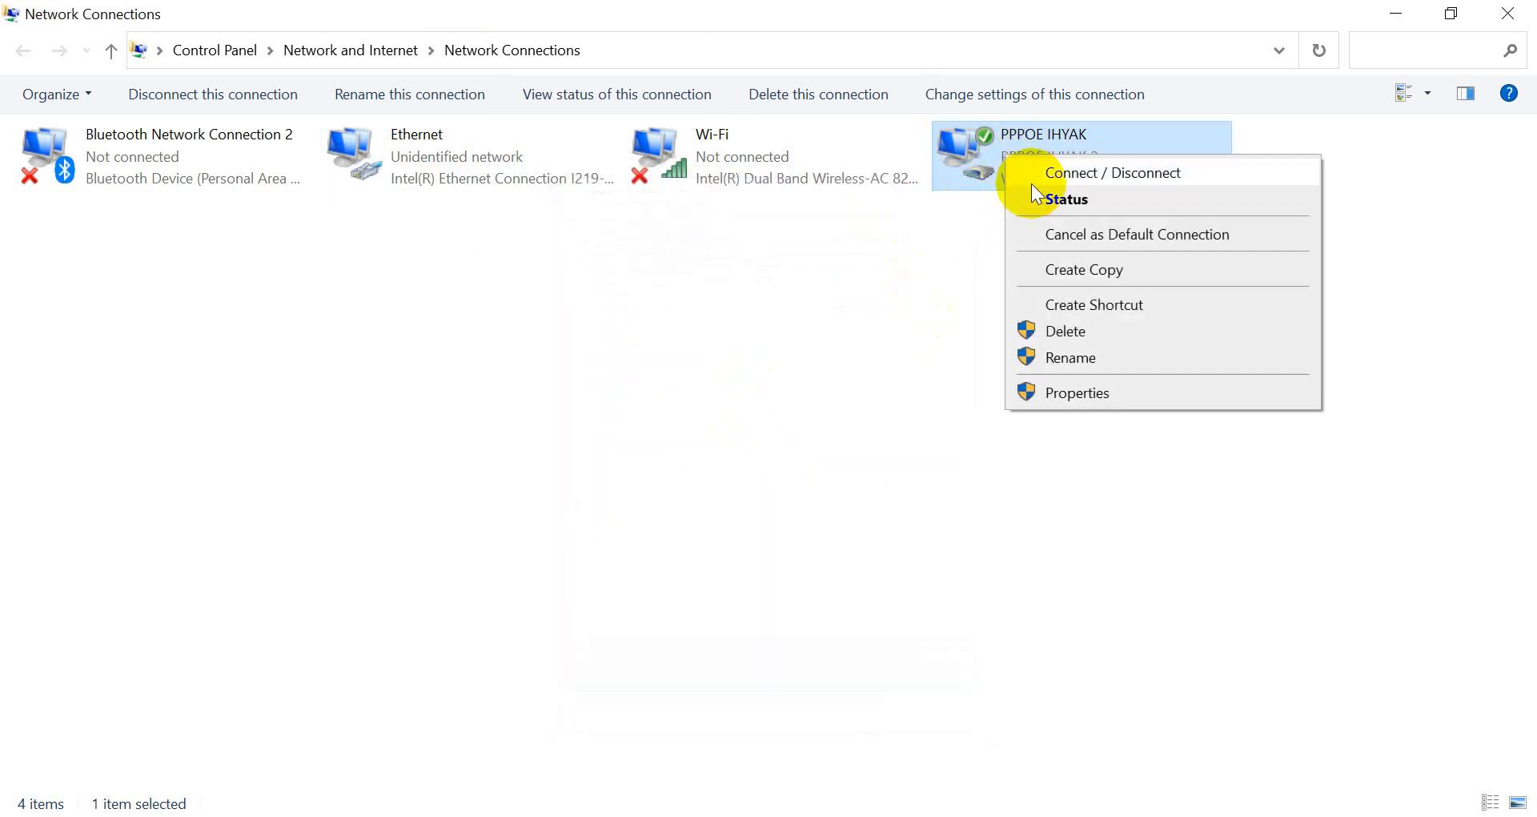
click(1041, 176)
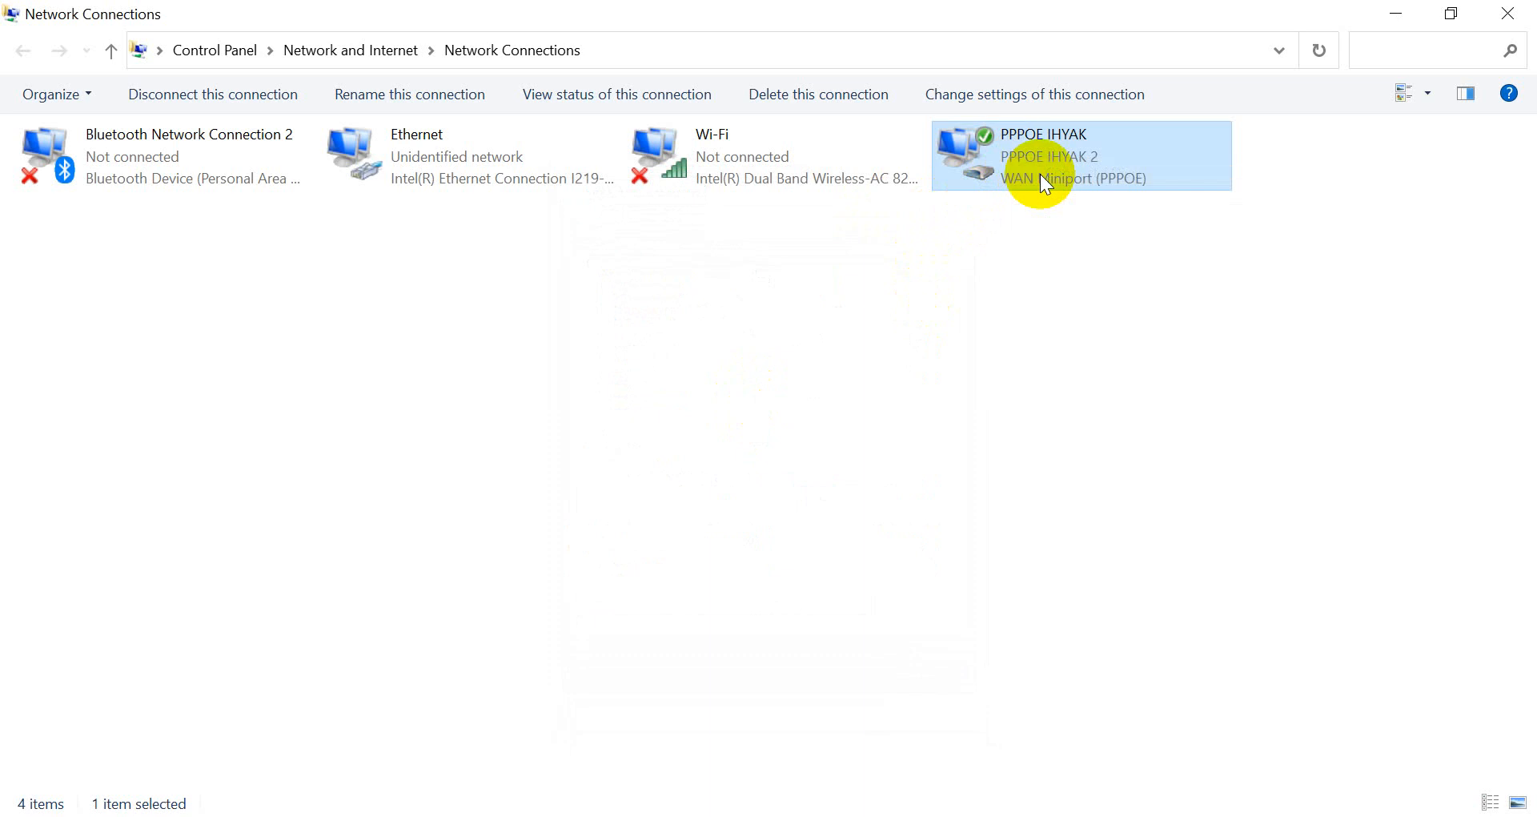
click(1240, 218)
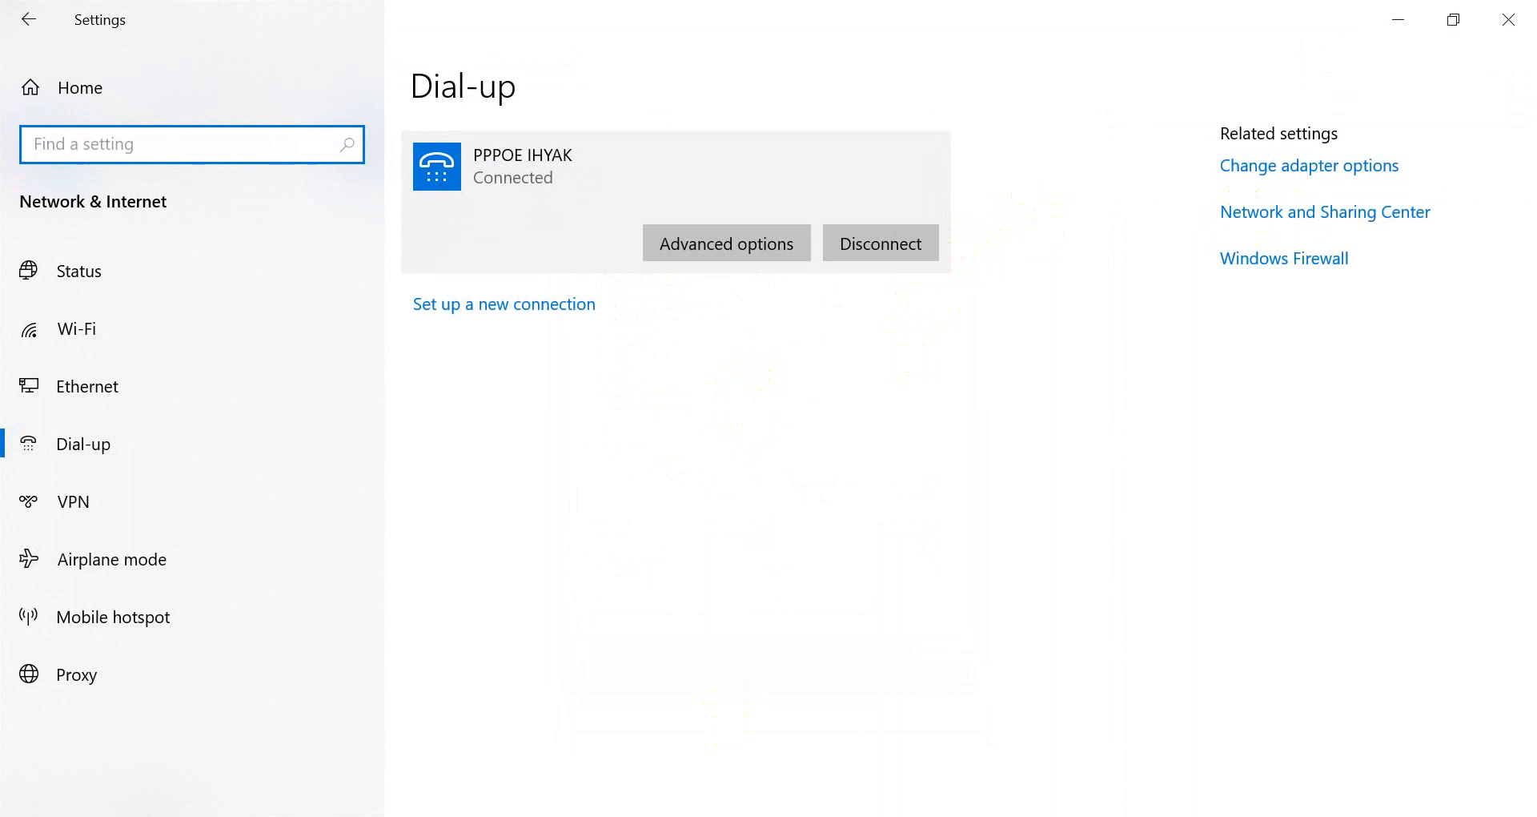
Start a continuous ping with 'ping detik.com -t'.
key(alt+Tab)
key(Up)
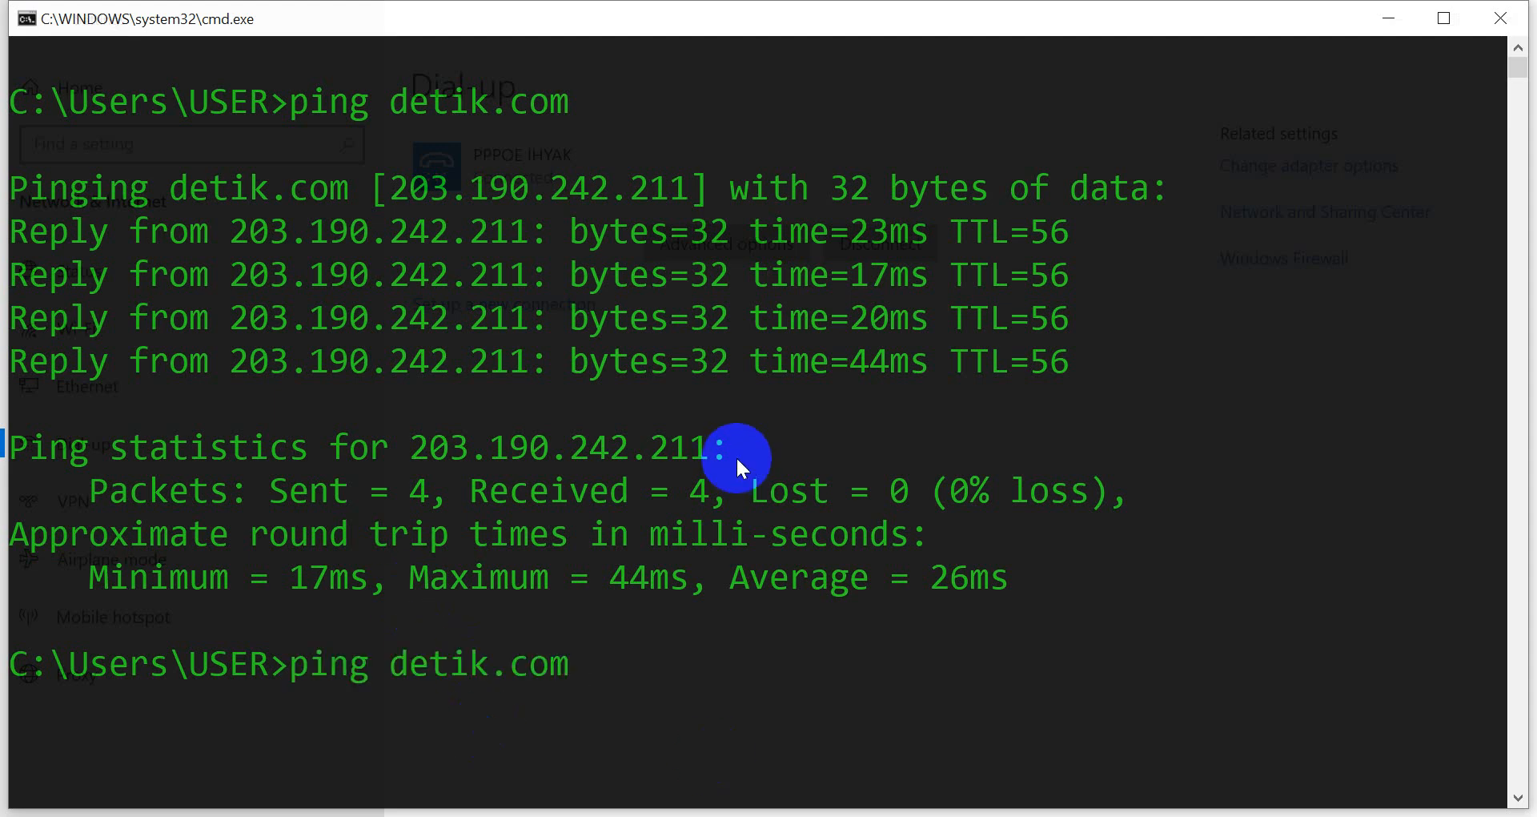
text(-t)
key(Return)
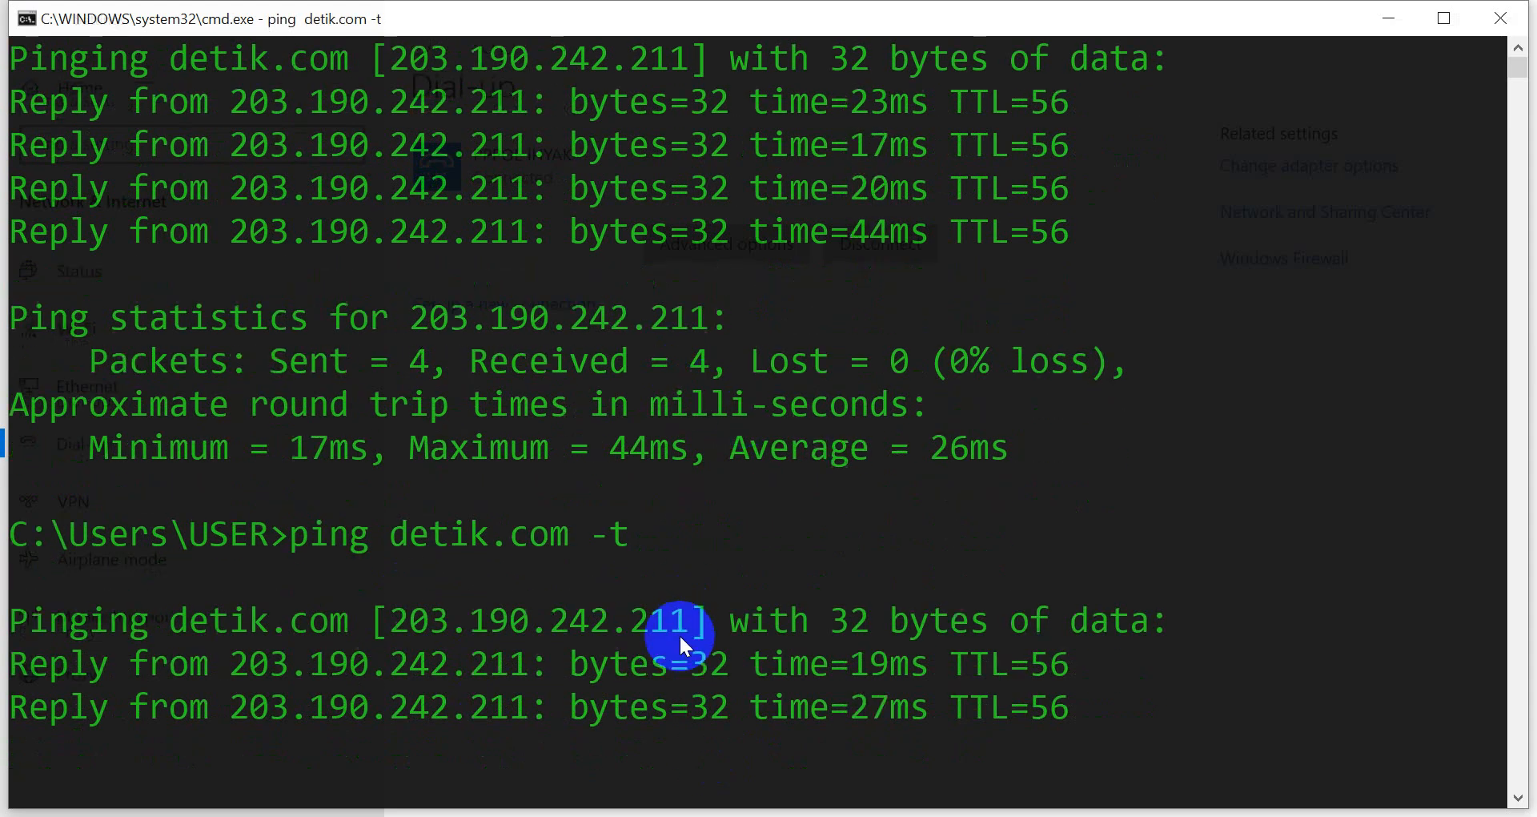
Disconnect the PPPOE IHYAK connection and watch the detik.com ping fail.
key(alt+Tab)
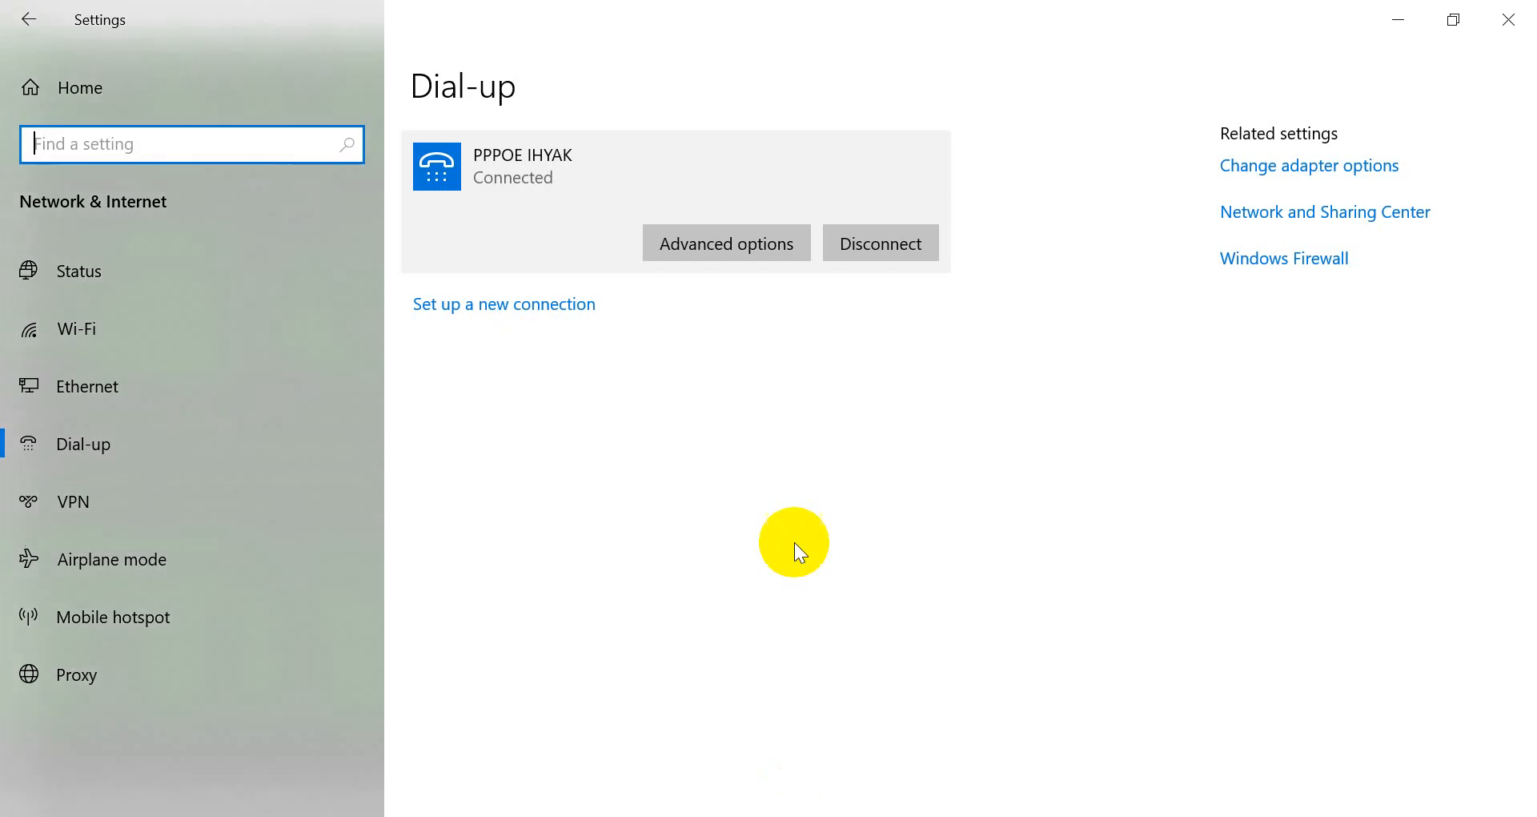
click(876, 240)
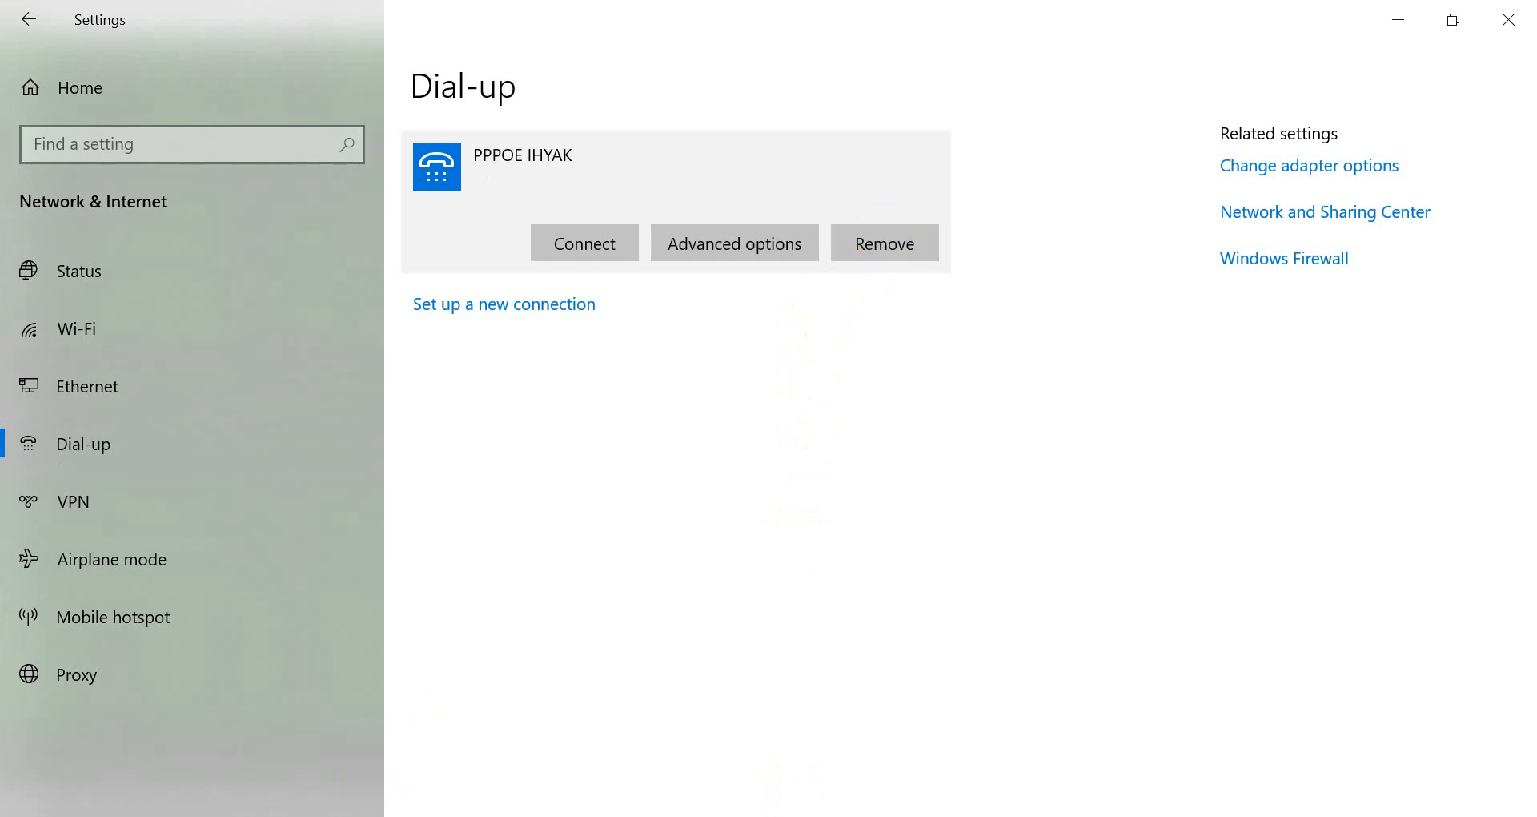
key(alt+Tab)
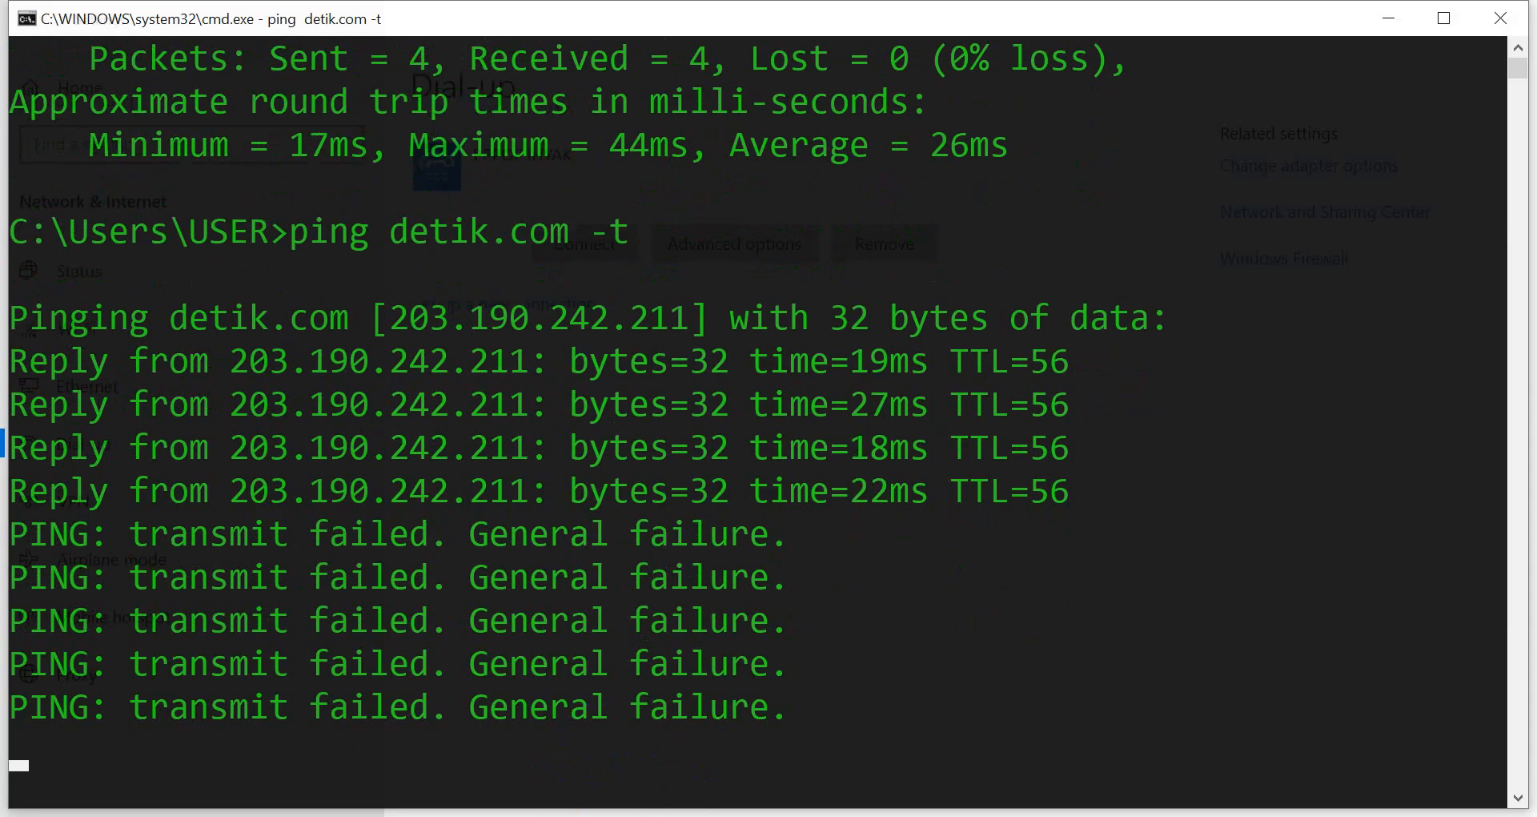
key(alt+Tab)
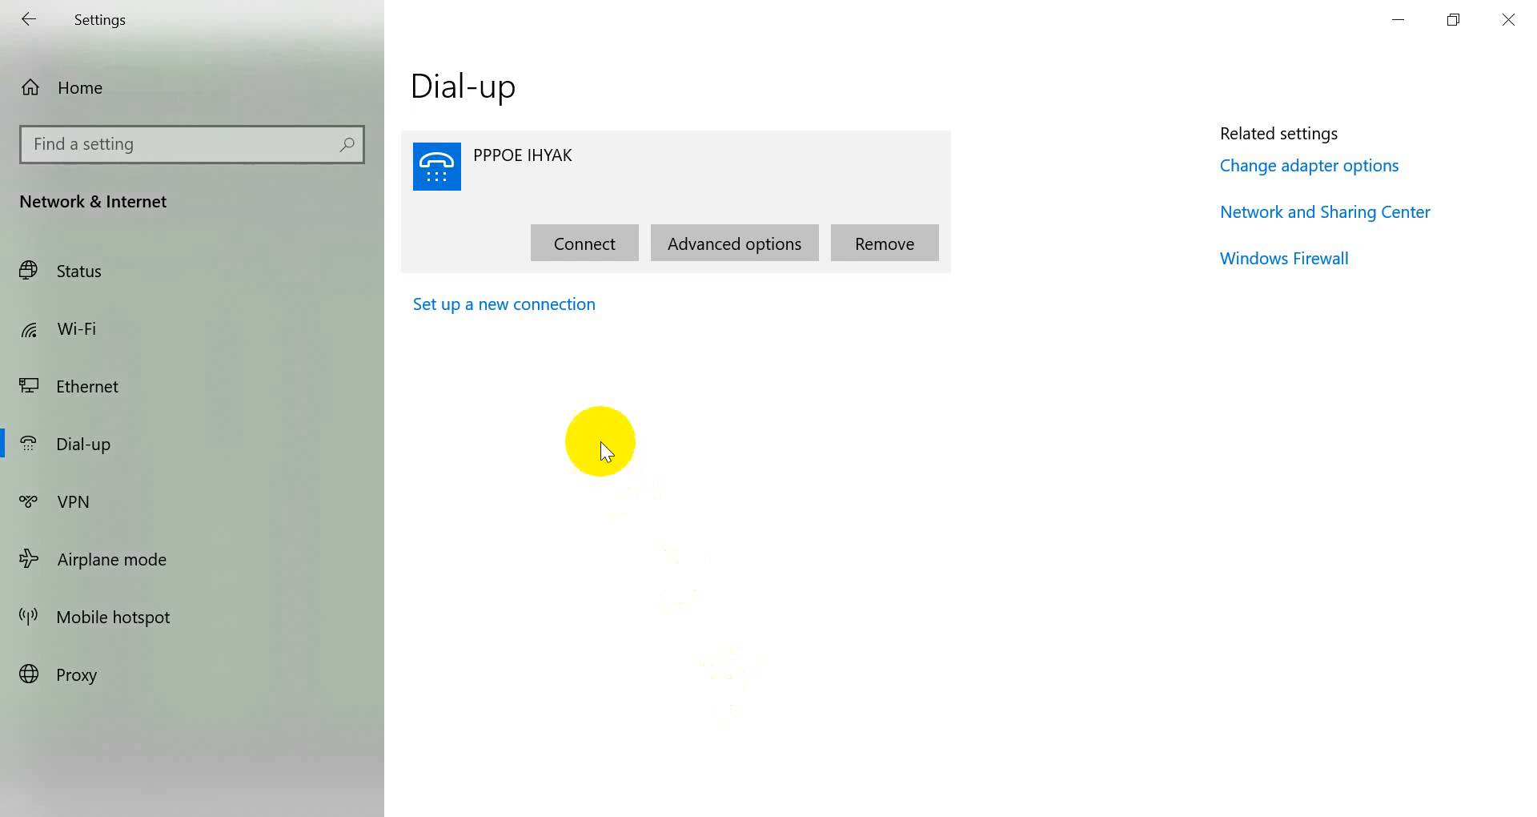
Reconnect PPPOE IHYAK, confirm pings resume, and view the 4.60/9.65 Mbps speed test result.
click(684, 254)
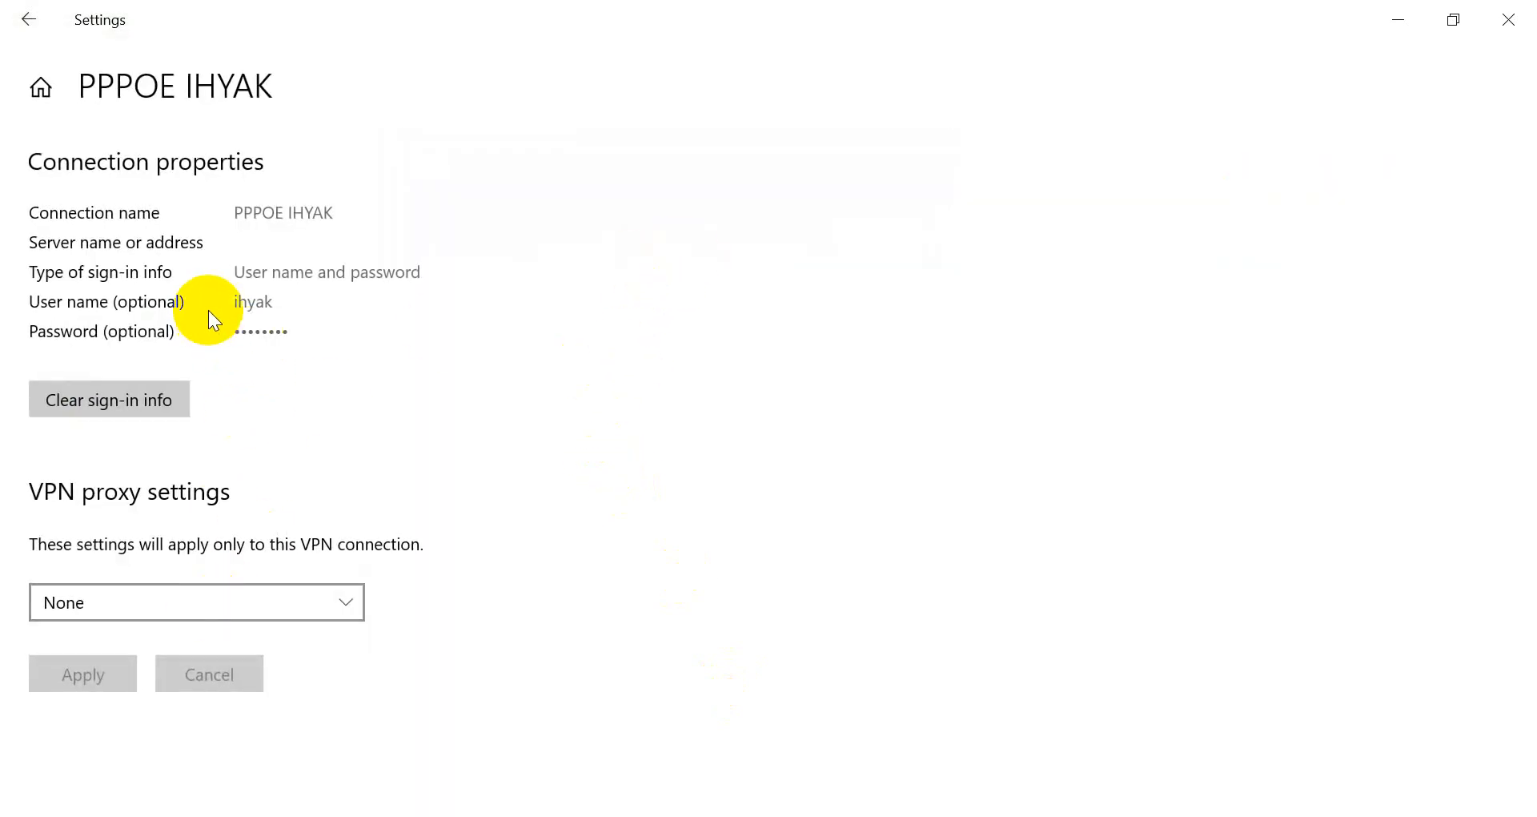
click(27, 29)
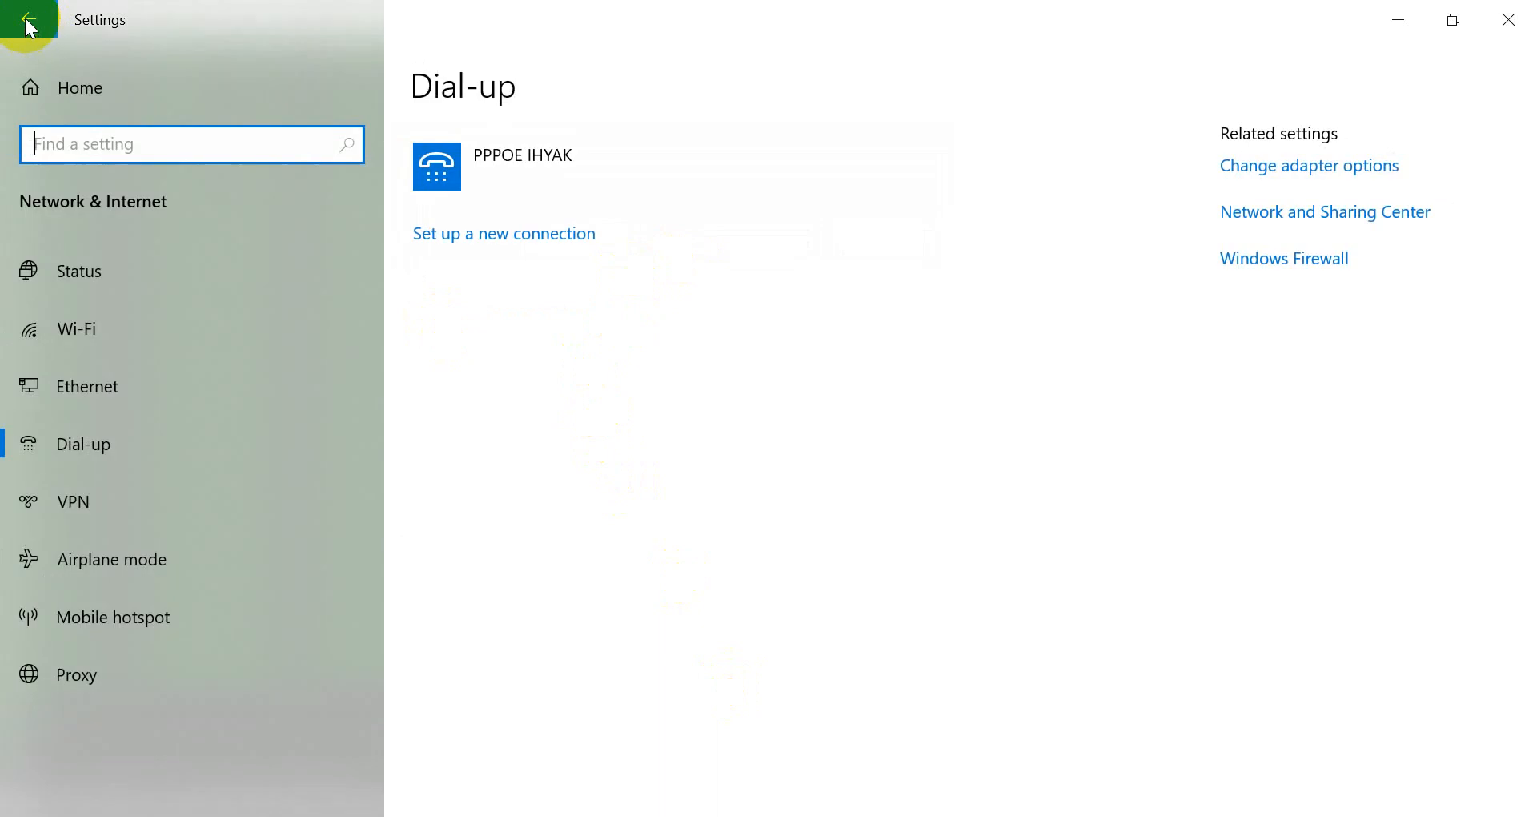
click(468, 158)
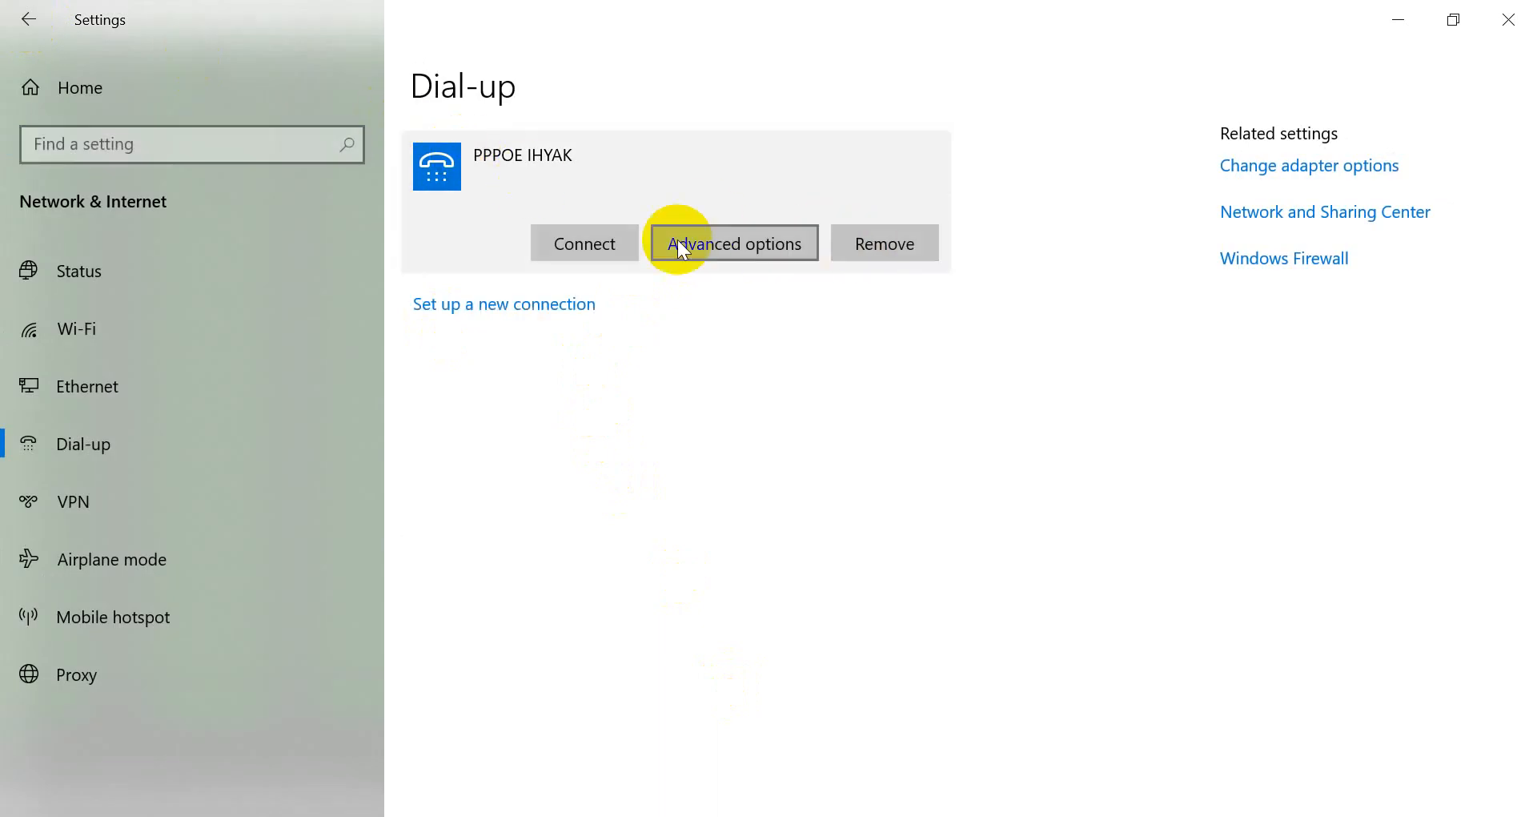
click(604, 240)
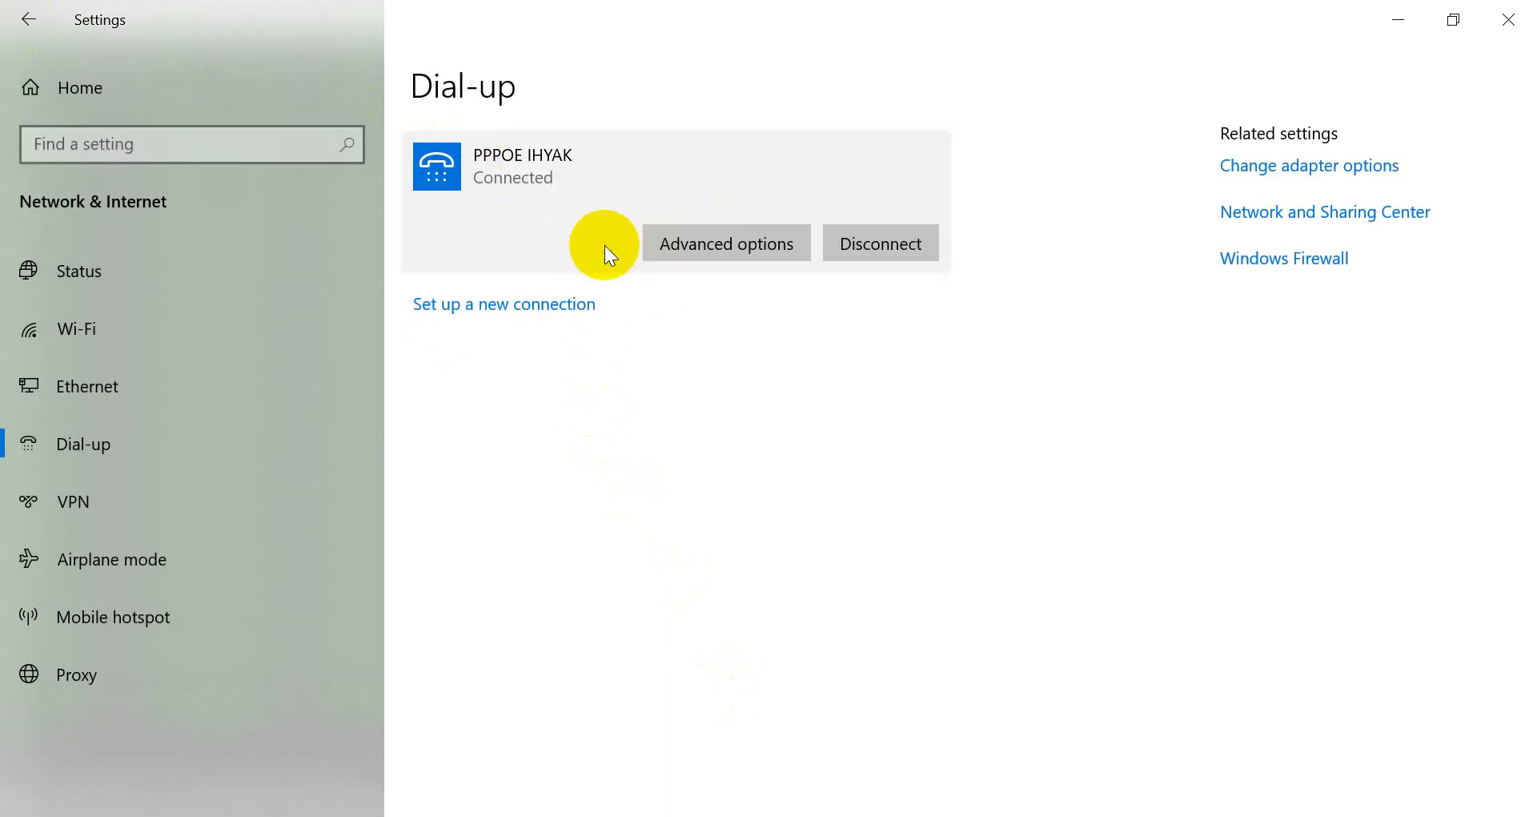
click(436, 813)
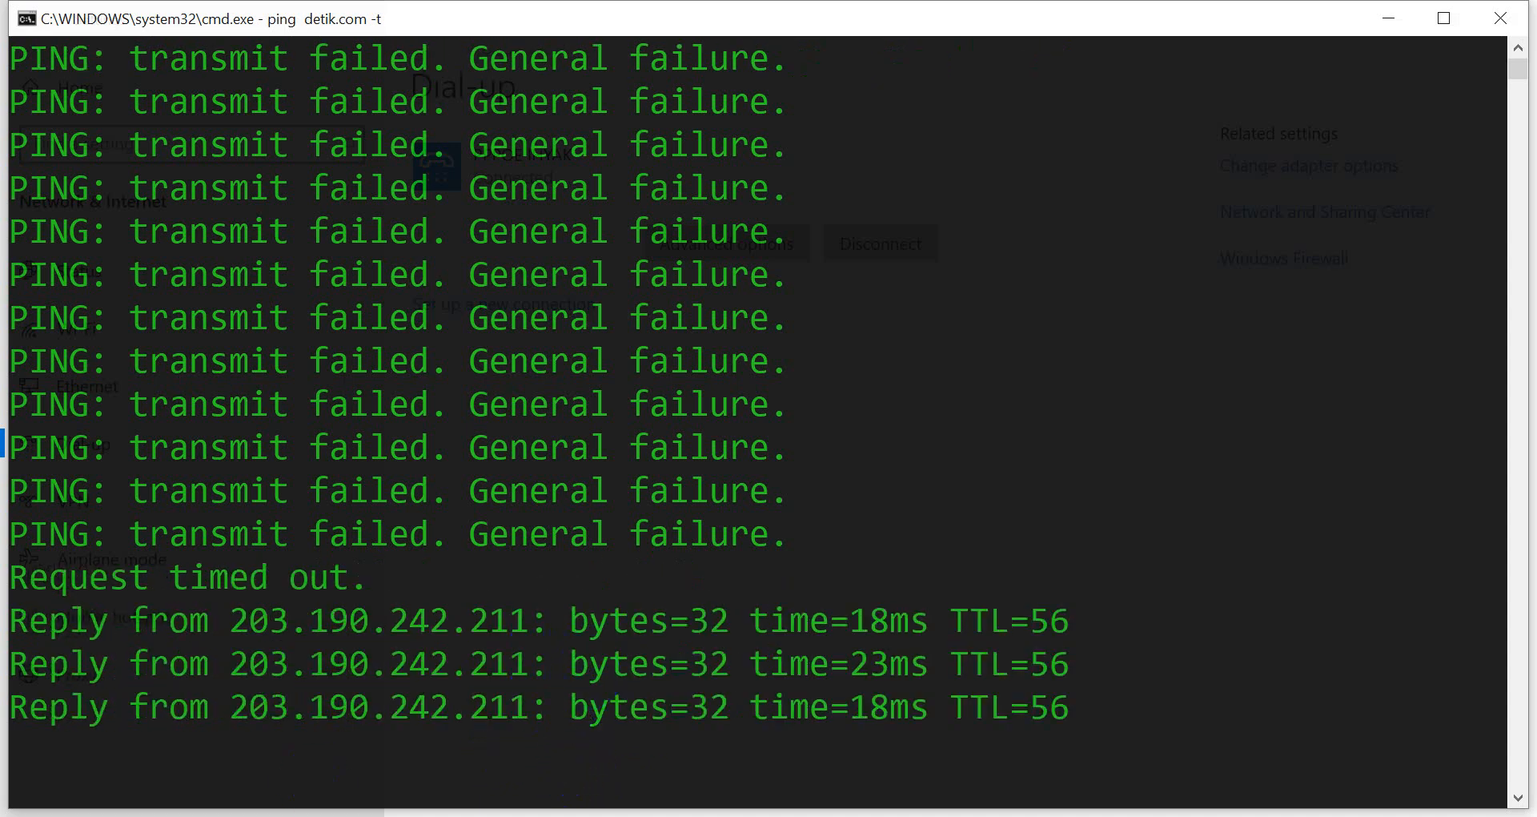
click(316, 815)
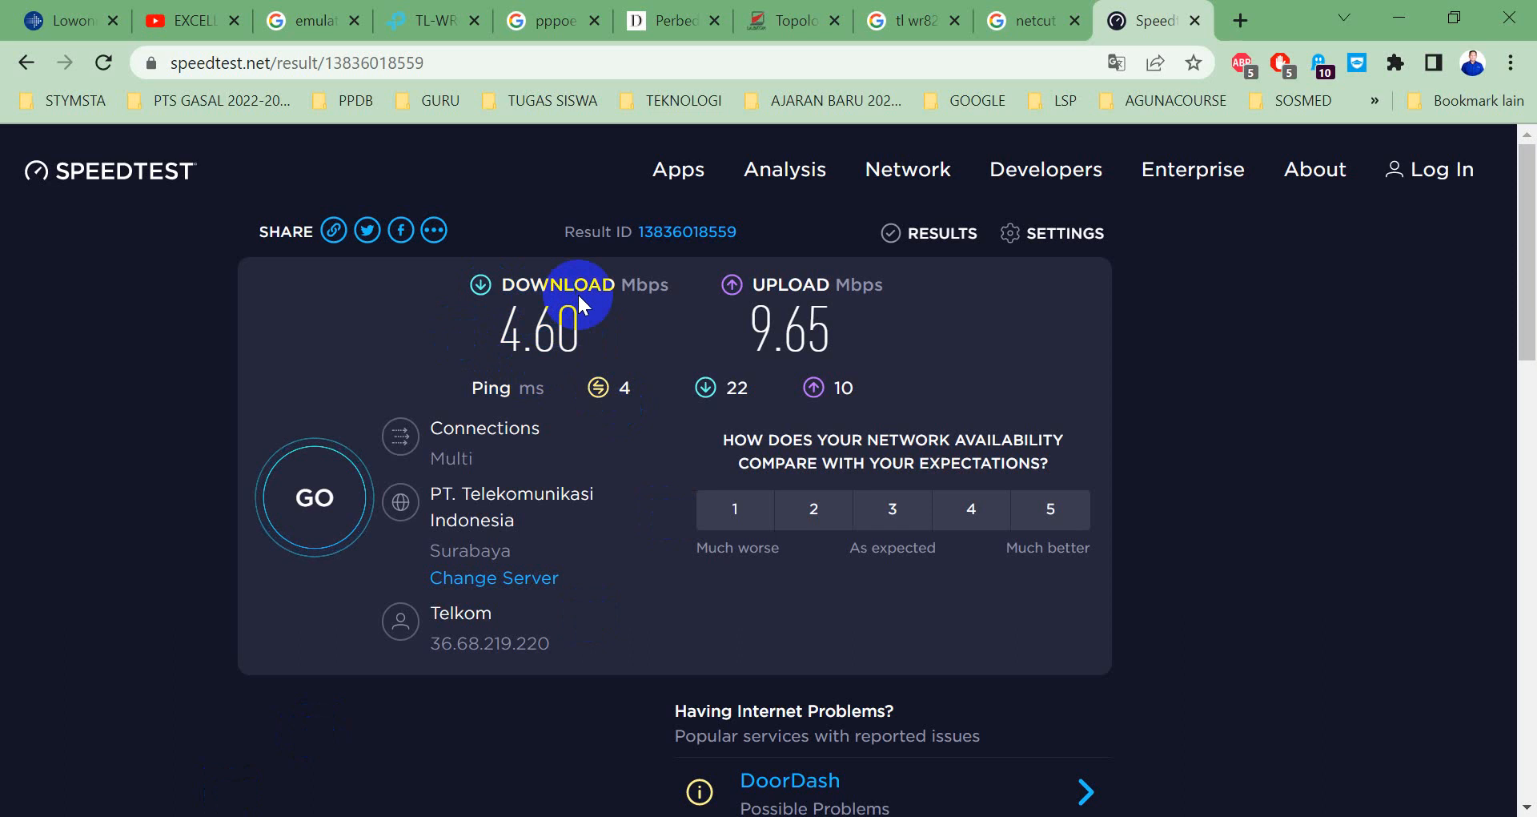